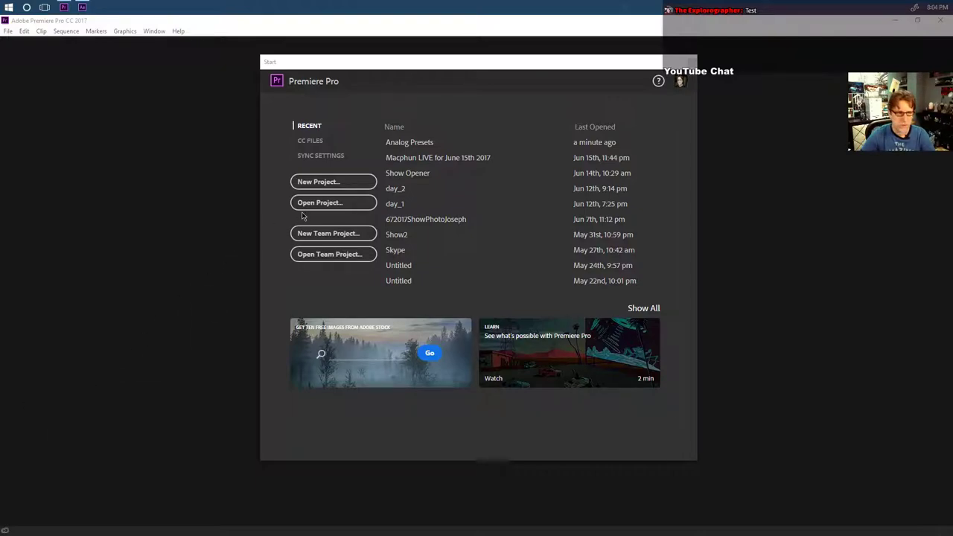
Start a new project and browse its save location to Videos > 1080p > vlogs > 6272017.
click(327, 184)
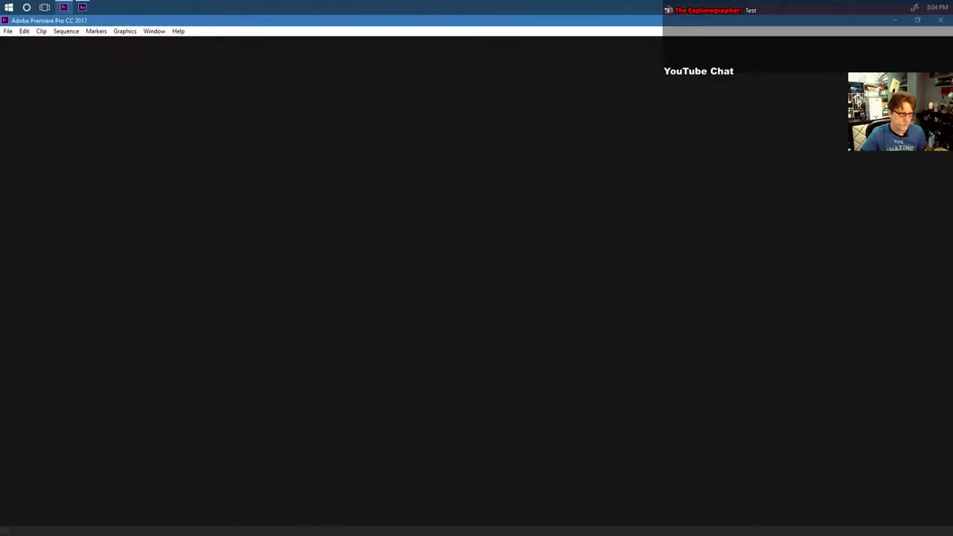
drag(405, 90, 418, 102)
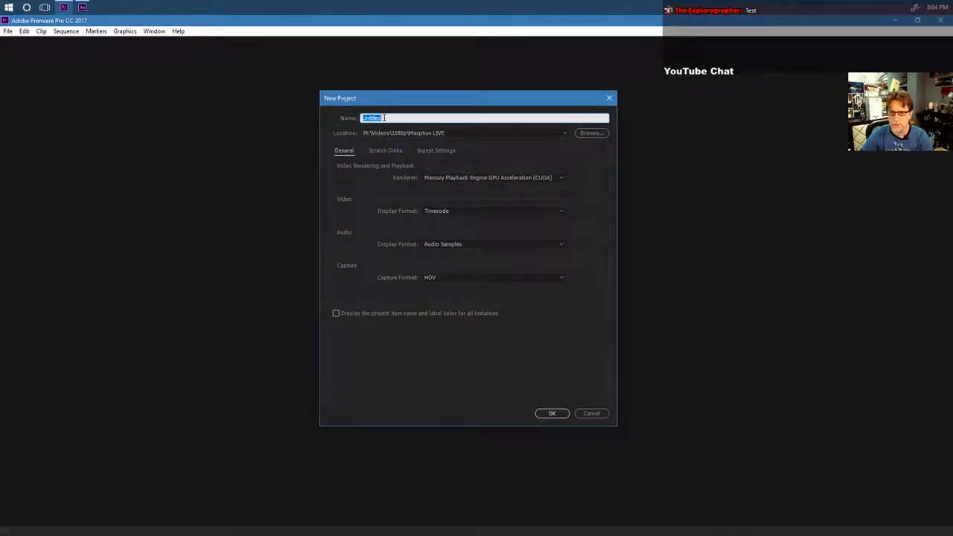
click(583, 134)
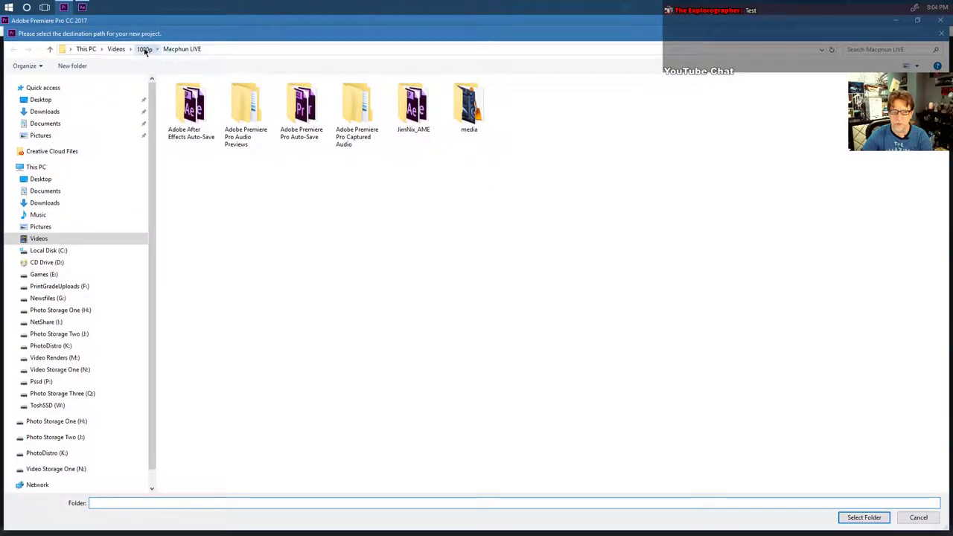
click(144, 50)
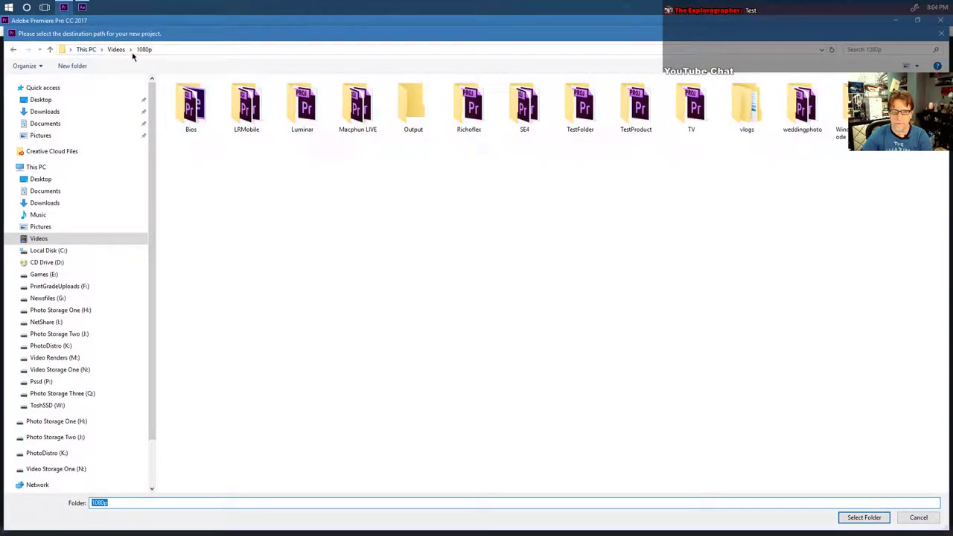
click(116, 50)
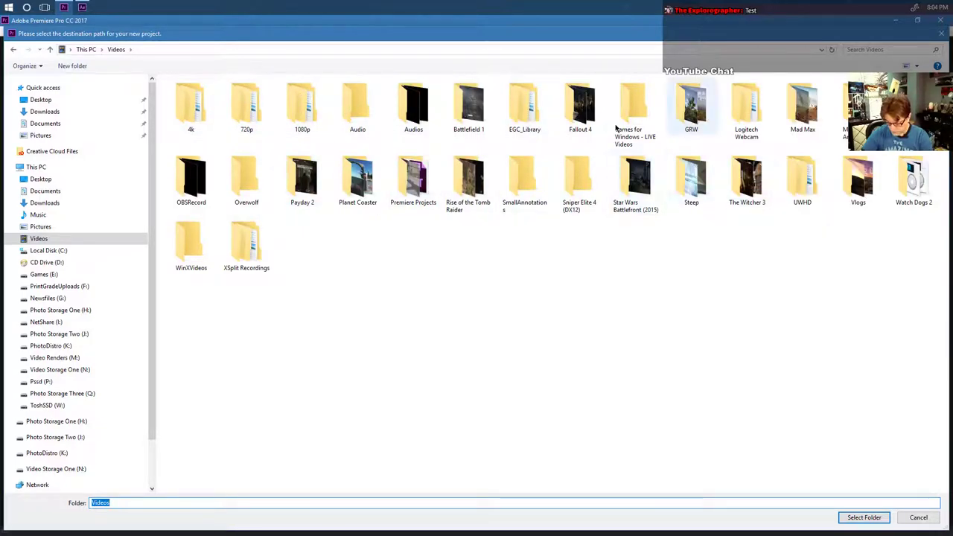
double_click(307, 114)
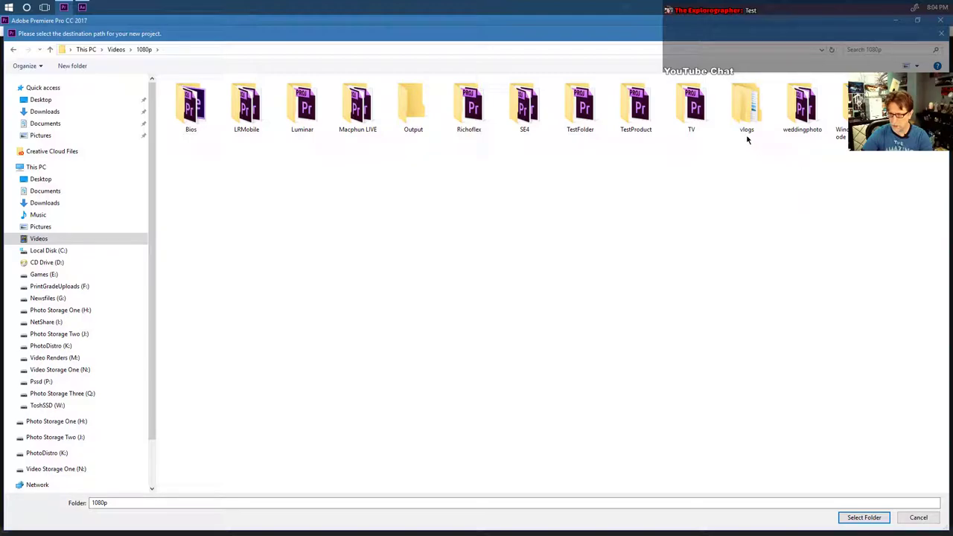
double_click(746, 123)
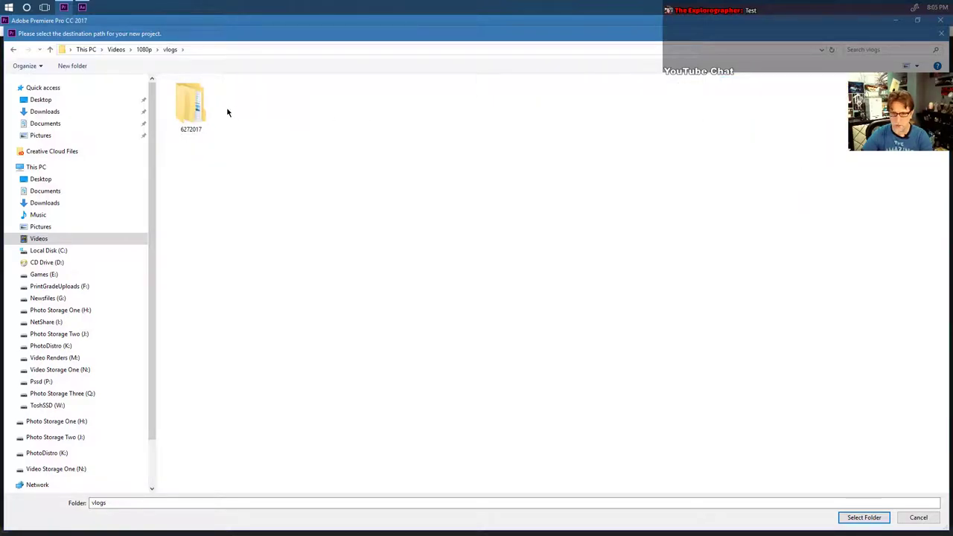
double_click(190, 104)
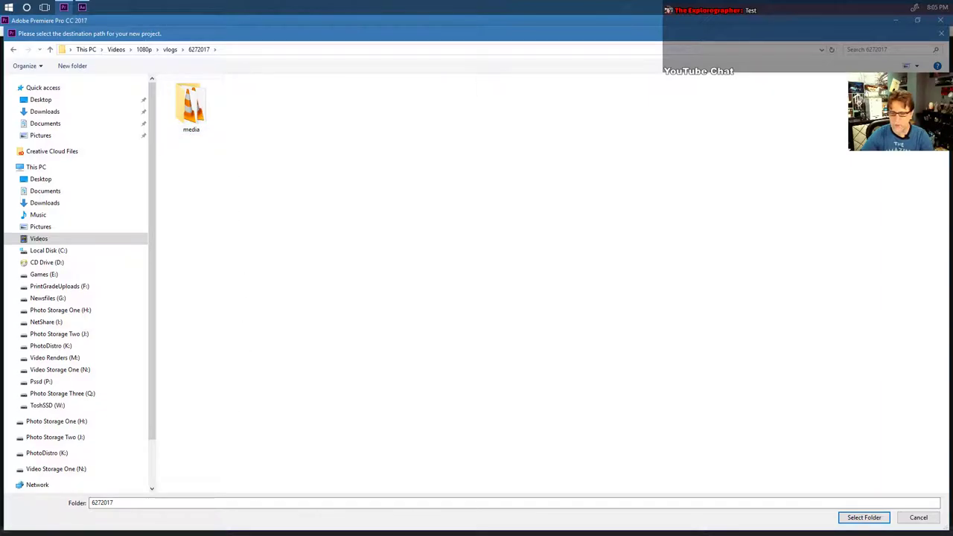
Confirm the 6272017 folder and create the project named Vlog 6272017.
click(864, 518)
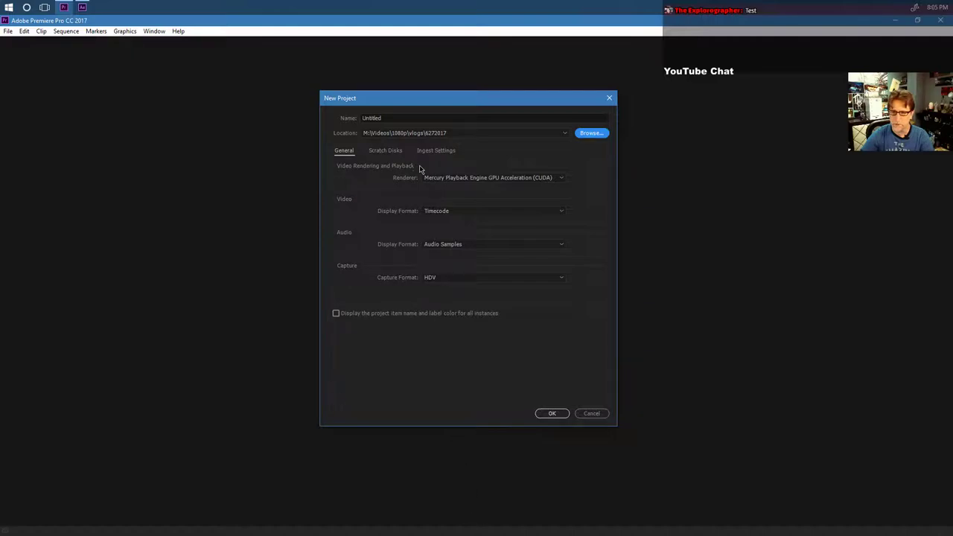
double_click(387, 118)
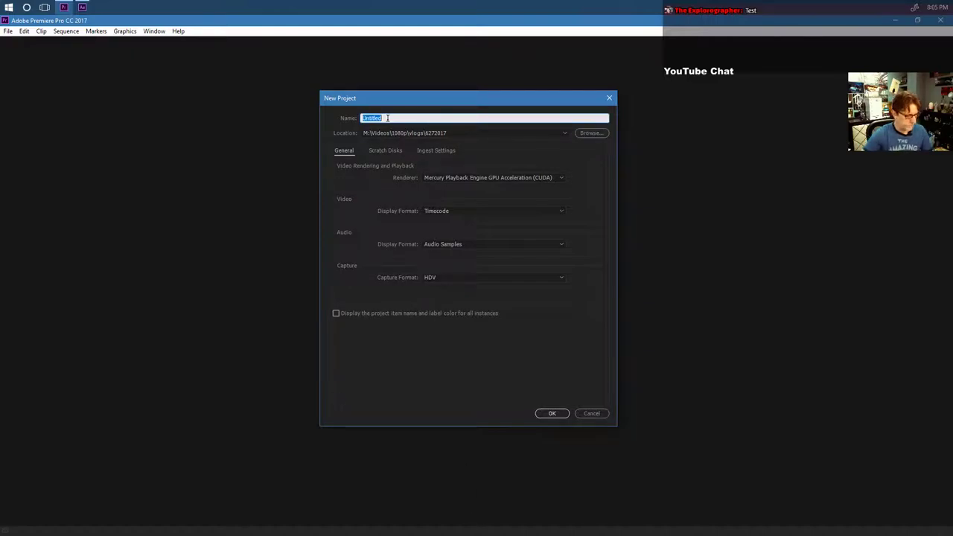
text(v)
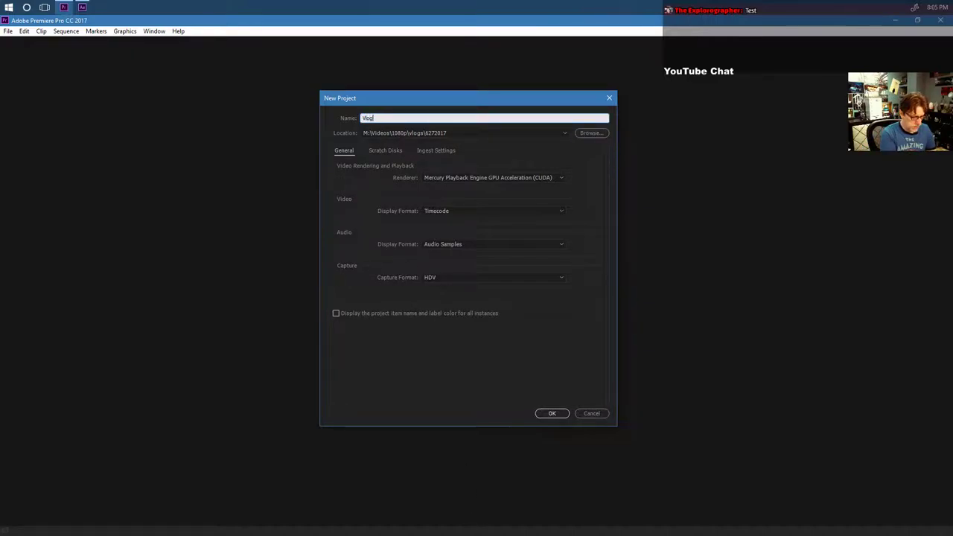
text(log 6272017)
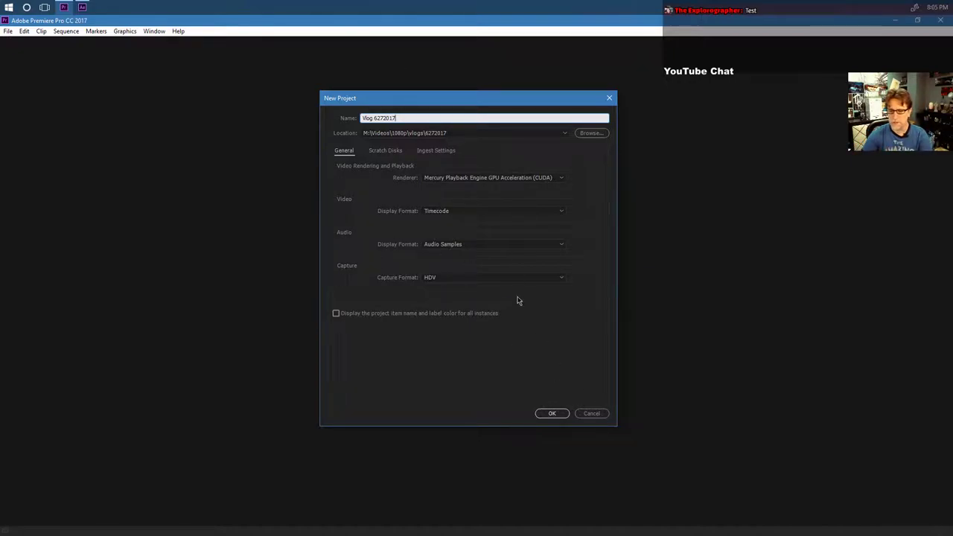
click(554, 415)
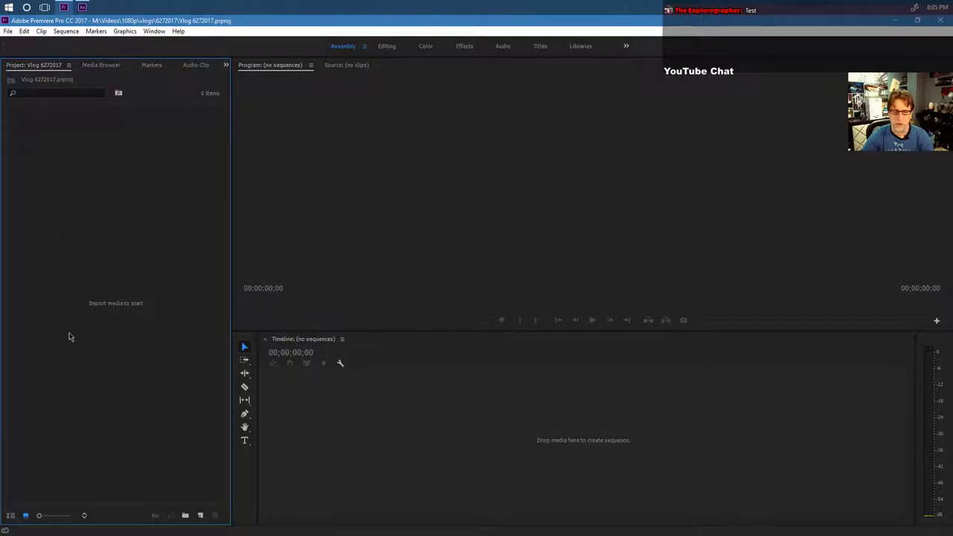
Import every file from Videos\1080p\vlogs\6272017\media into the project.
double_click(122, 277)
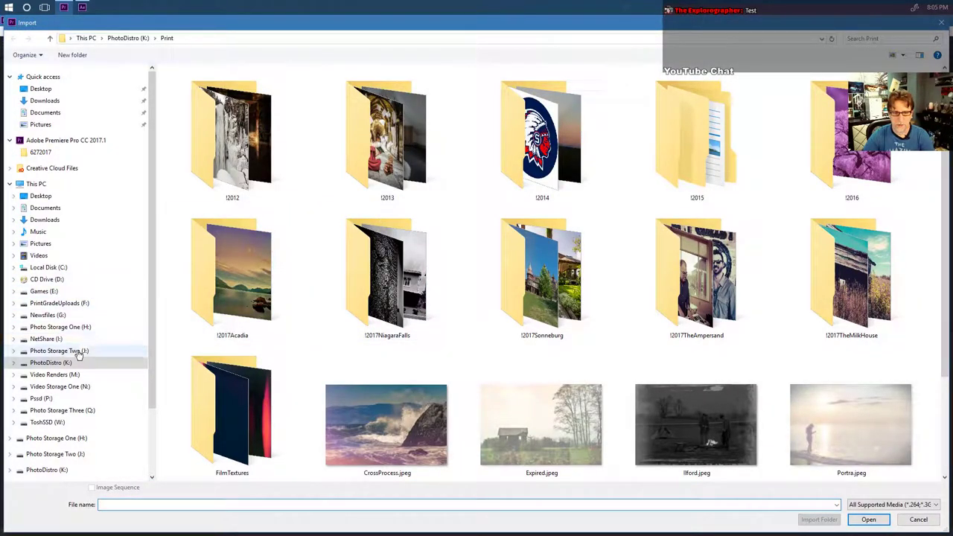
scroll(79, 355, down, 1)
click(67, 357)
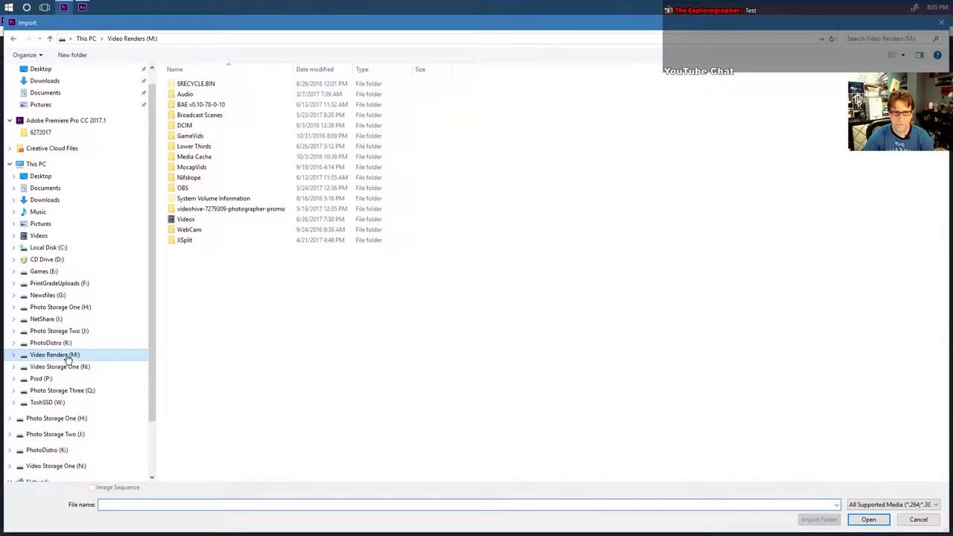
double_click(186, 219)
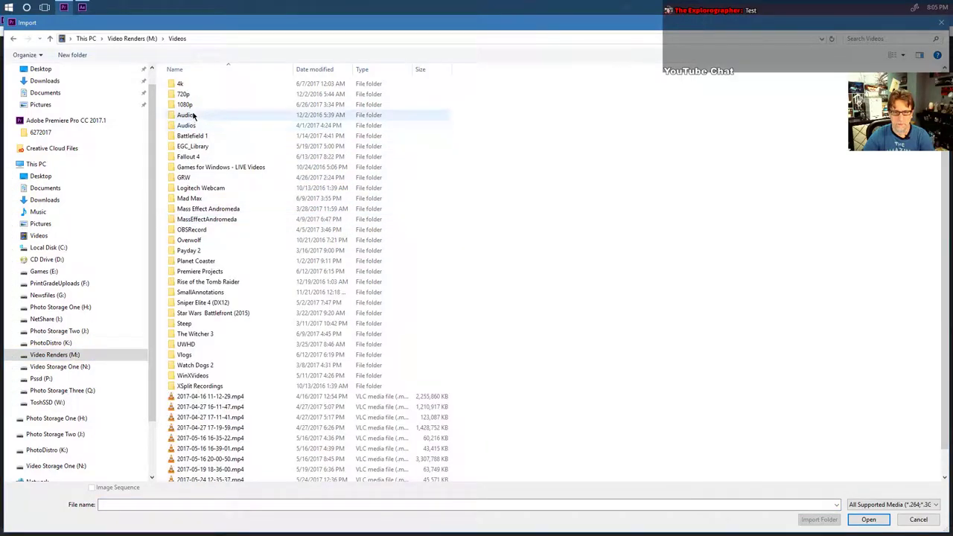
double_click(185, 104)
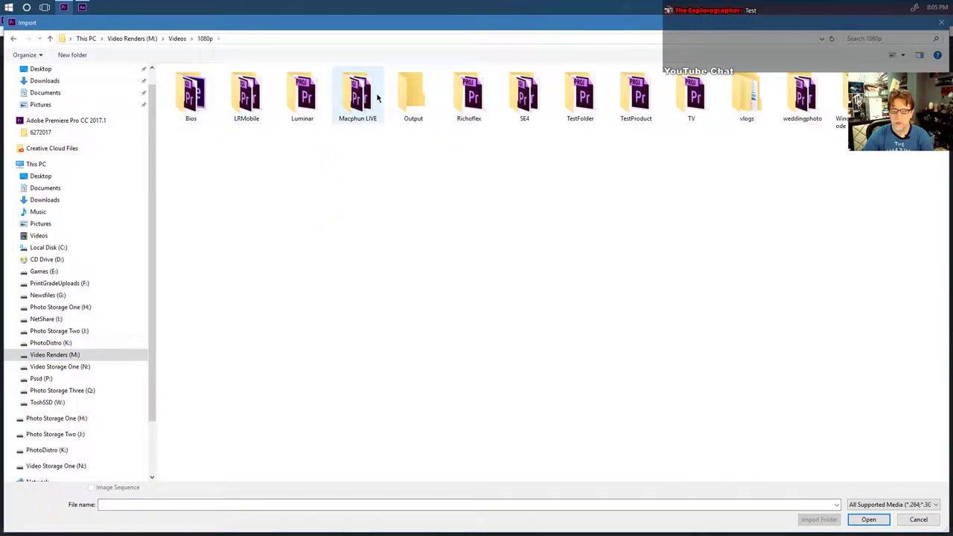
double_click(741, 96)
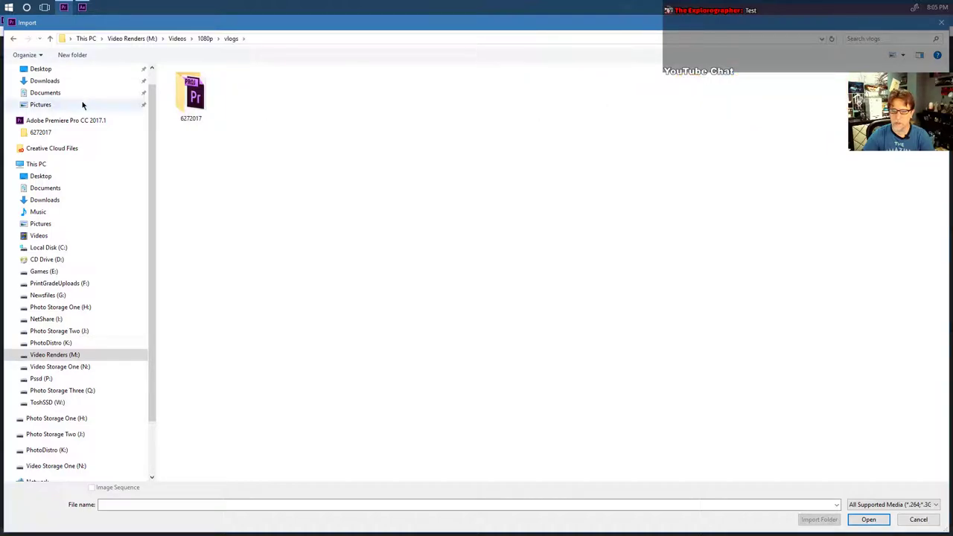
double_click(190, 97)
double_click(191, 108)
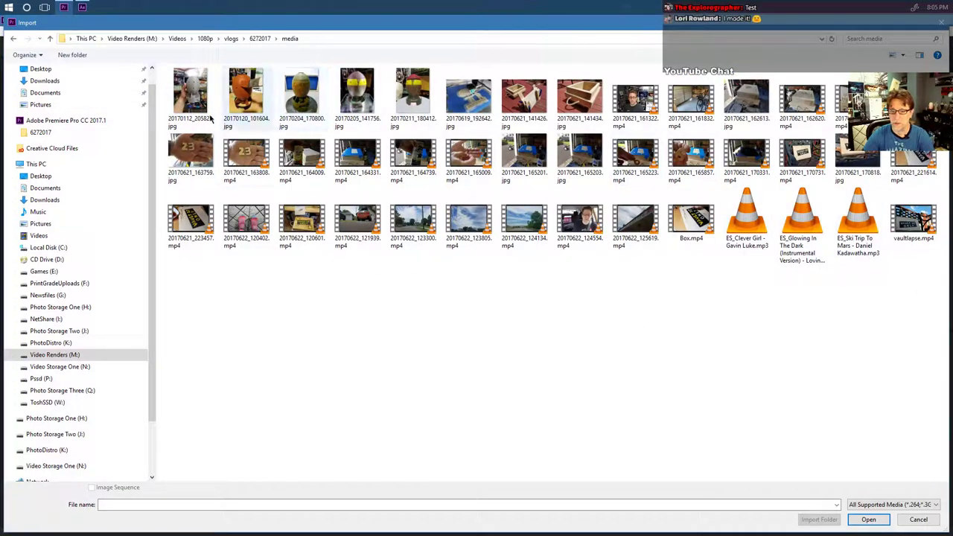
drag(927, 283, 166, 64)
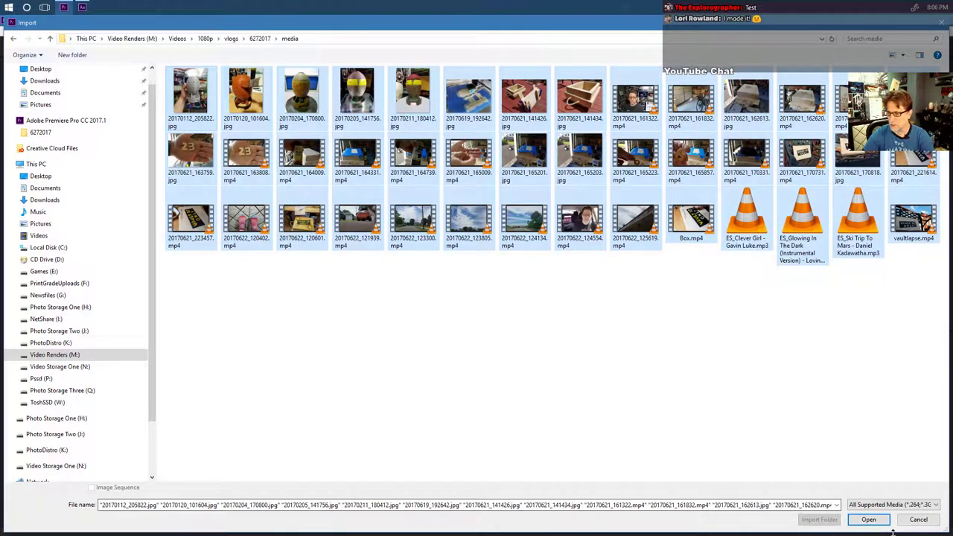
click(868, 519)
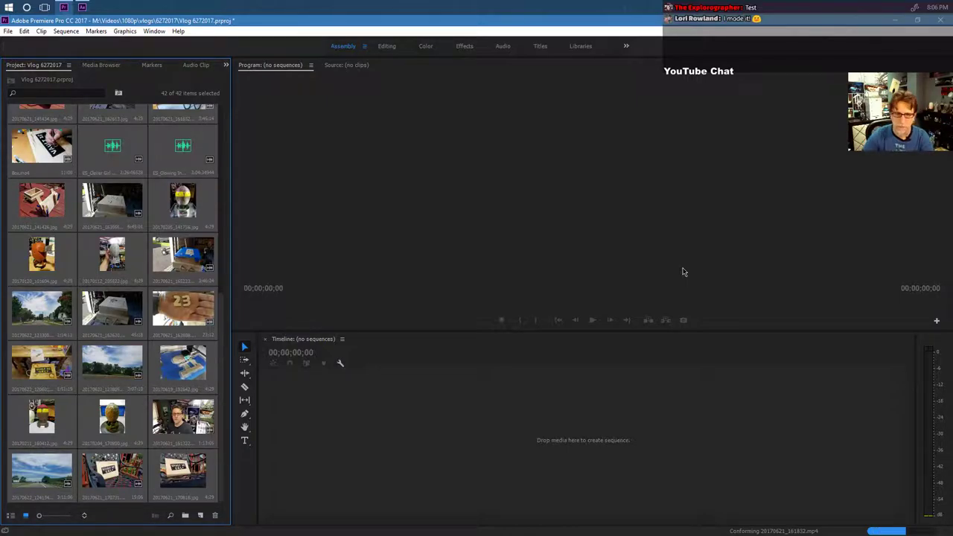
Show the project items in List View in a widened Project panel, then open the column-header options.
scroll(179, 303, up, 4)
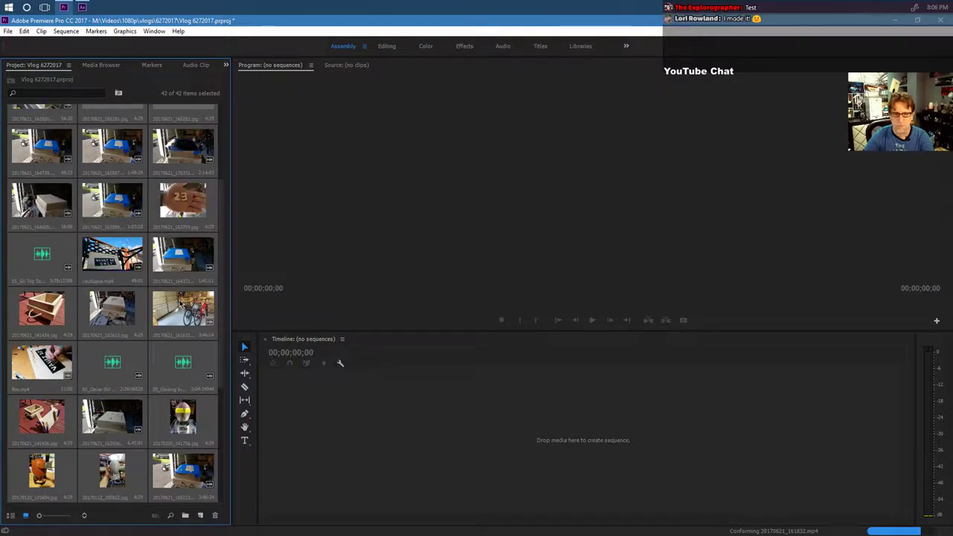
scroll(180, 302, up, 3)
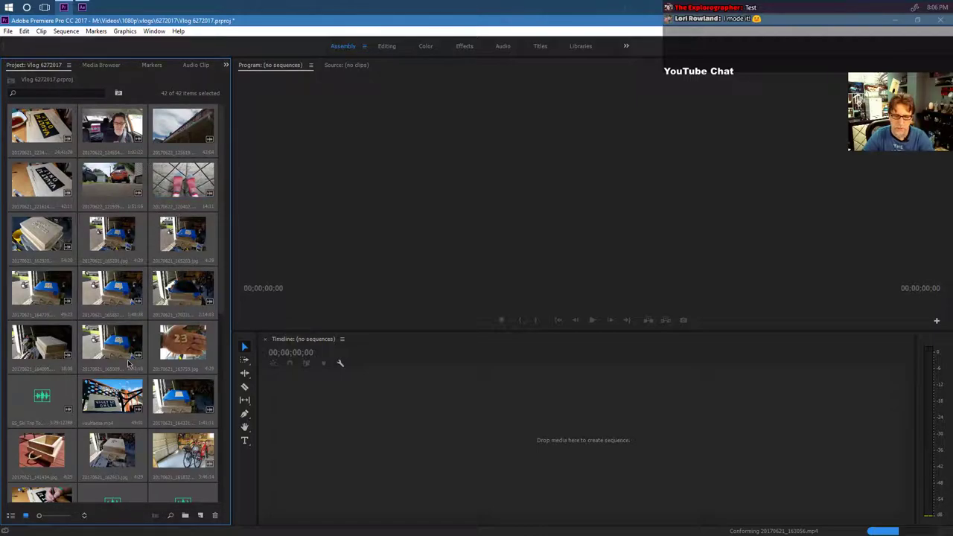
click(12, 515)
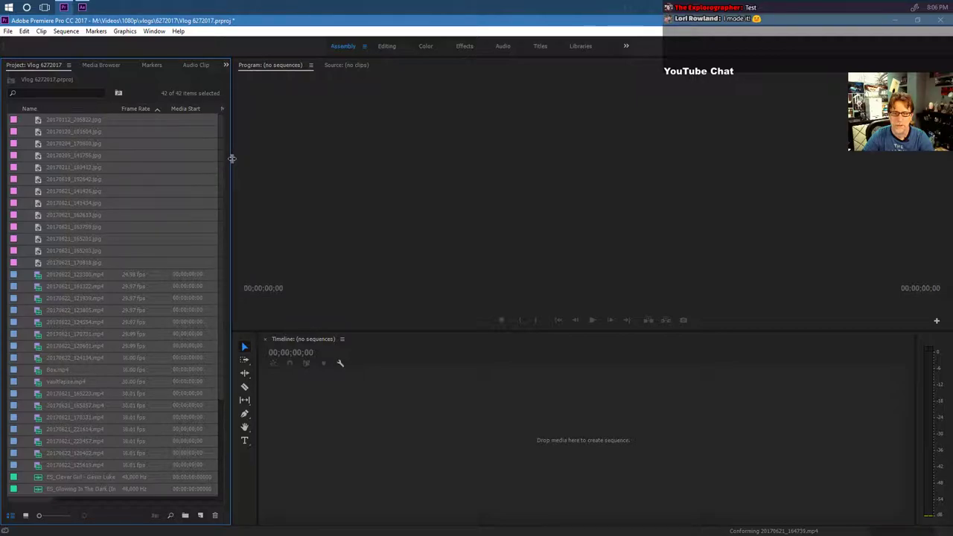
drag(232, 158, 739, 176)
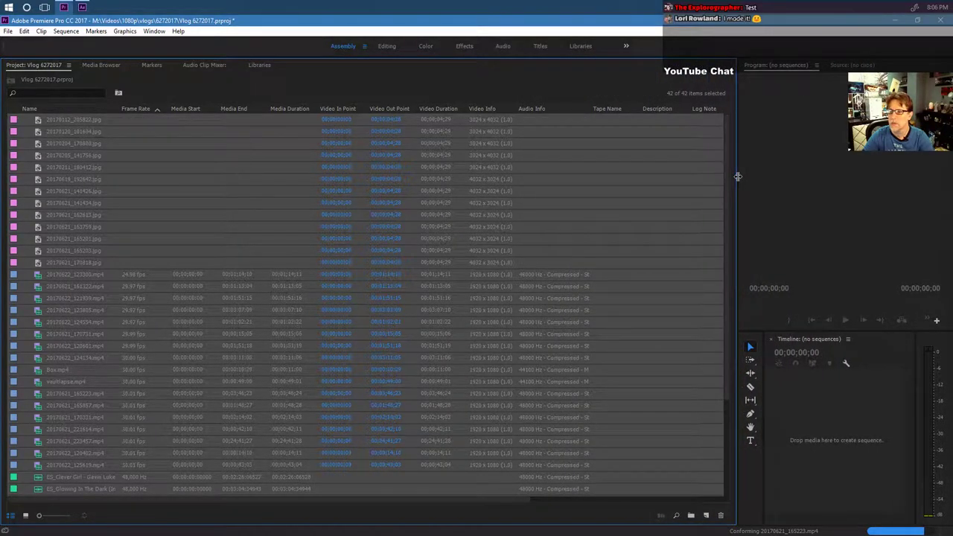
right_click(576, 110)
Open Metadata Display and look through the IPTC Core and IPTC Extension property groups.
click(596, 113)
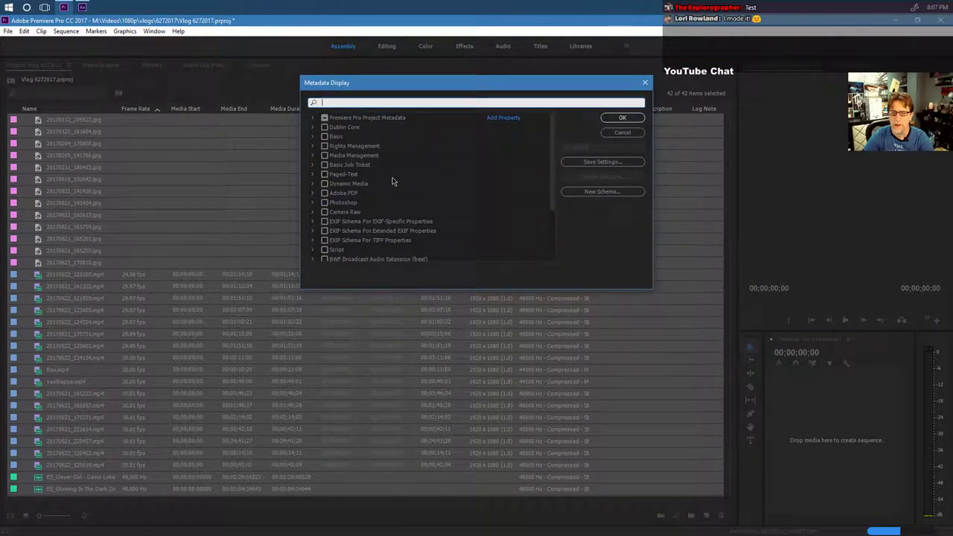
scroll(393, 183, down, 1)
scroll(397, 183, down, 1)
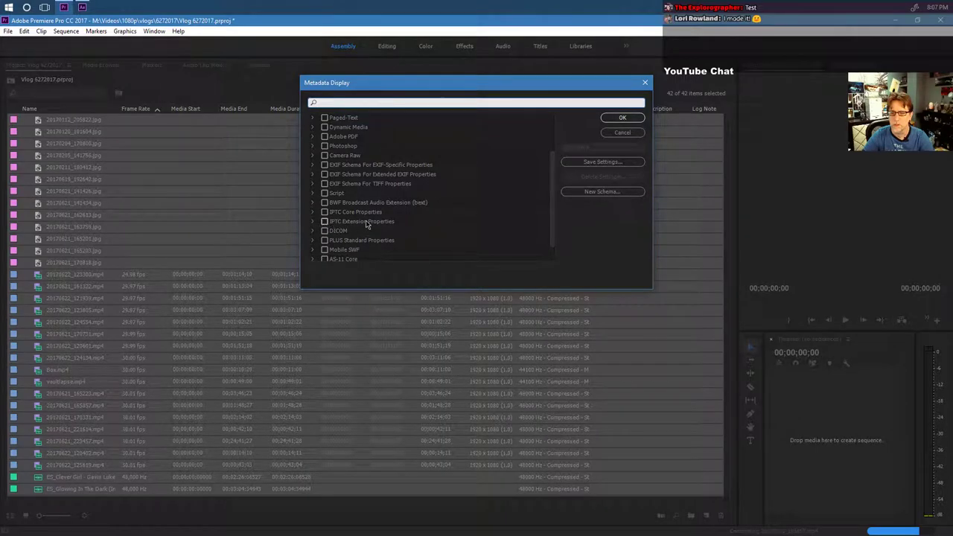
scroll(350, 212, up, 1)
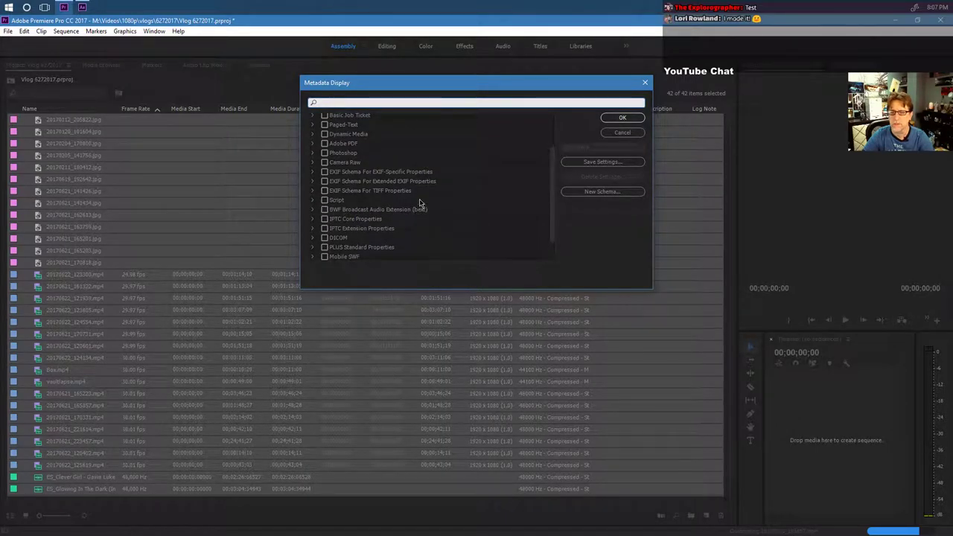
scroll(360, 203, up, 1)
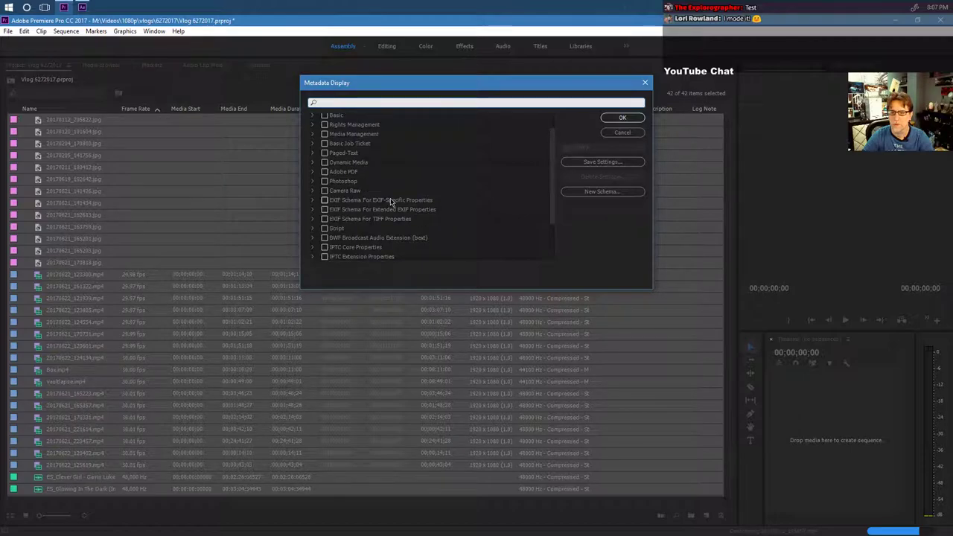
scroll(381, 207, down, 1)
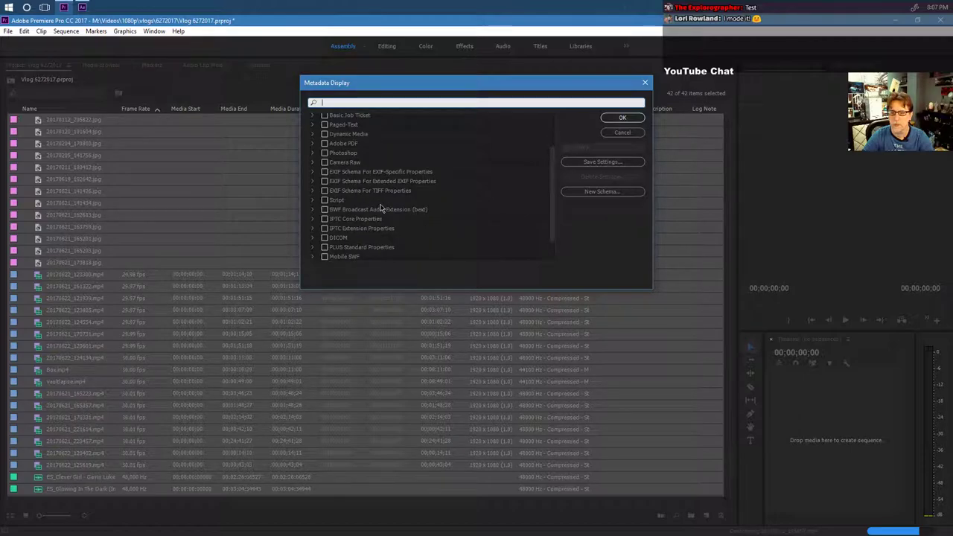
click(313, 219)
scroll(402, 200, down, 1)
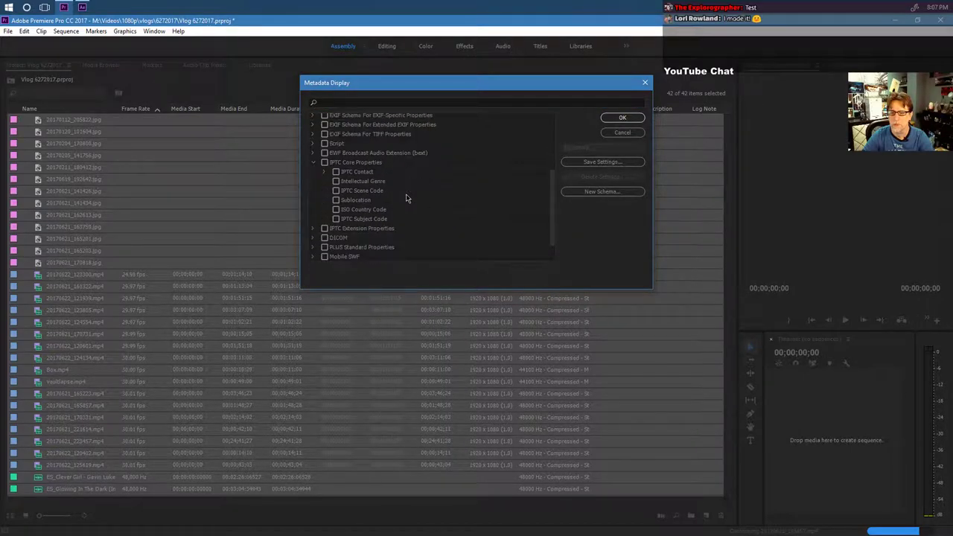
click(312, 228)
scroll(390, 192, down, 3)
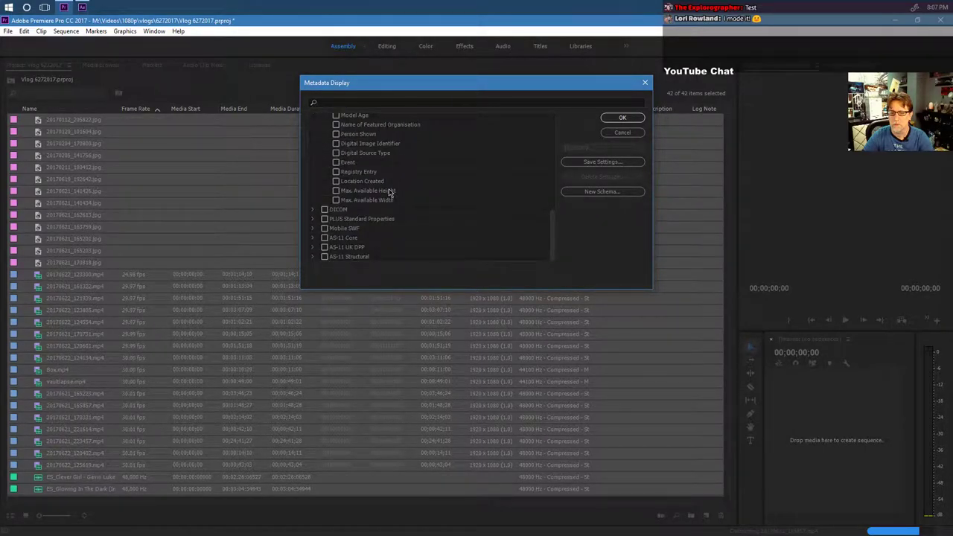
scroll(378, 211, up, 8)
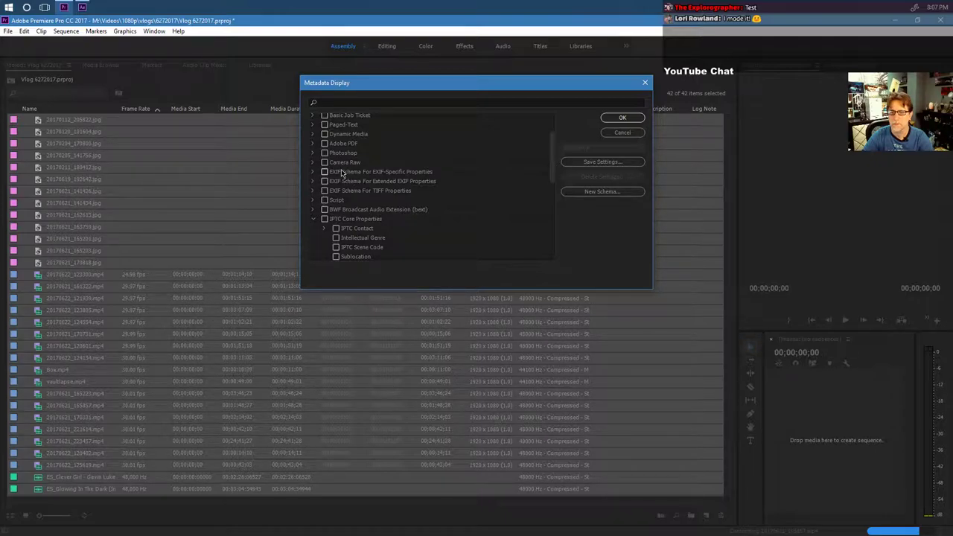
scroll(331, 160, up, 3)
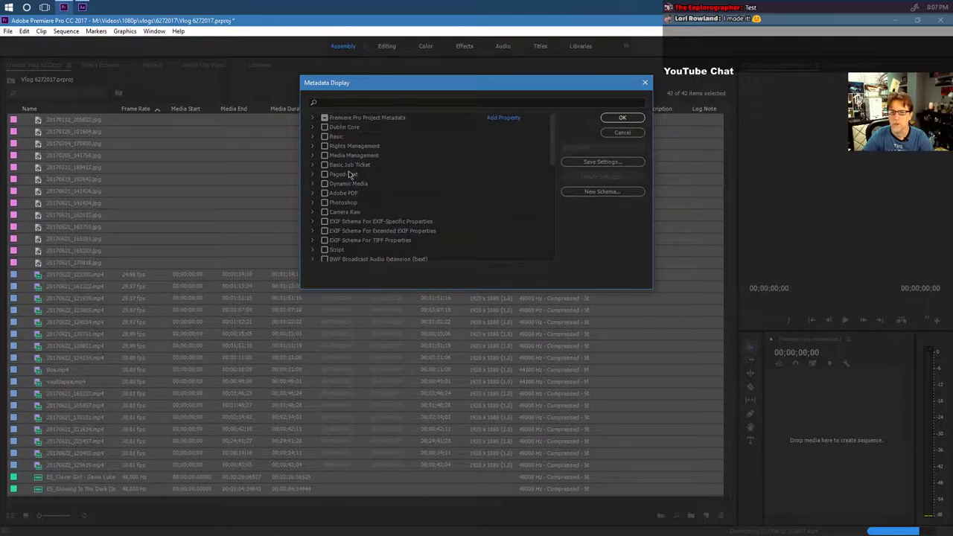
Tick Creation Date under Basic and apply it as a project-list column.
click(314, 137)
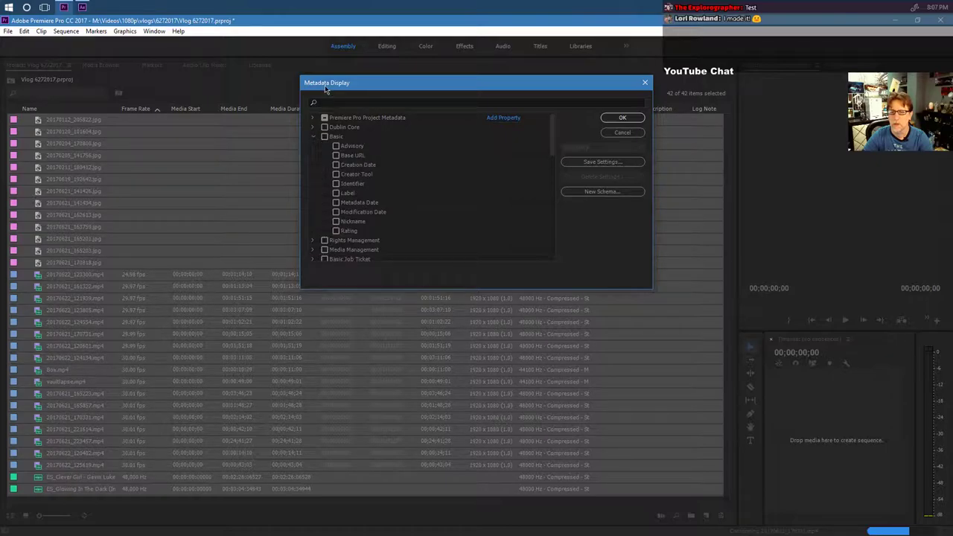
click(342, 102)
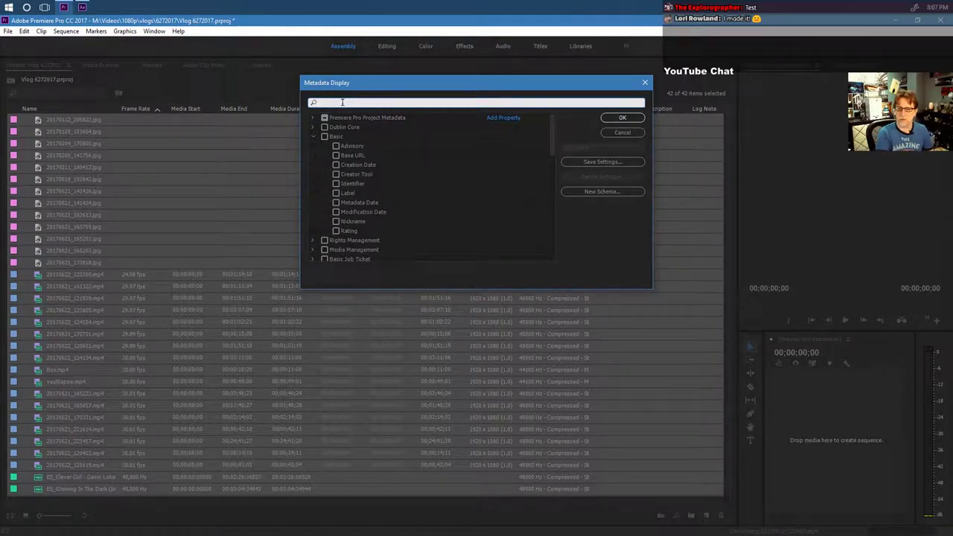
click(336, 165)
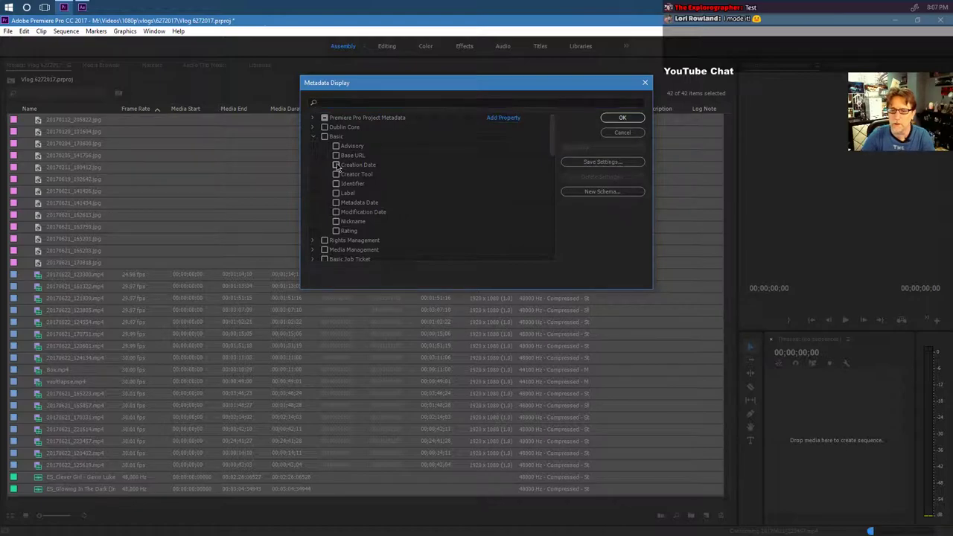
click(337, 166)
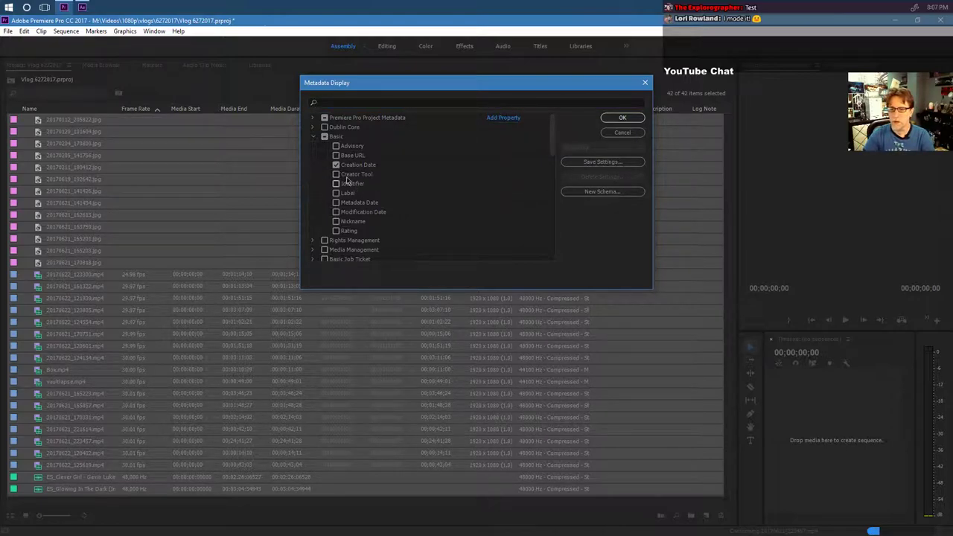
click(622, 121)
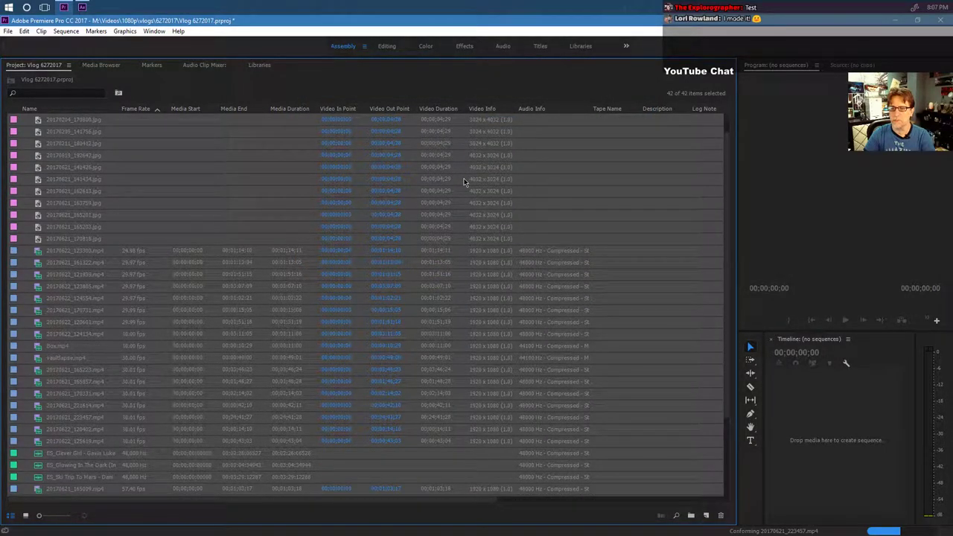
Move the Creation Date column so it sits right after the Name column.
click(514, 501)
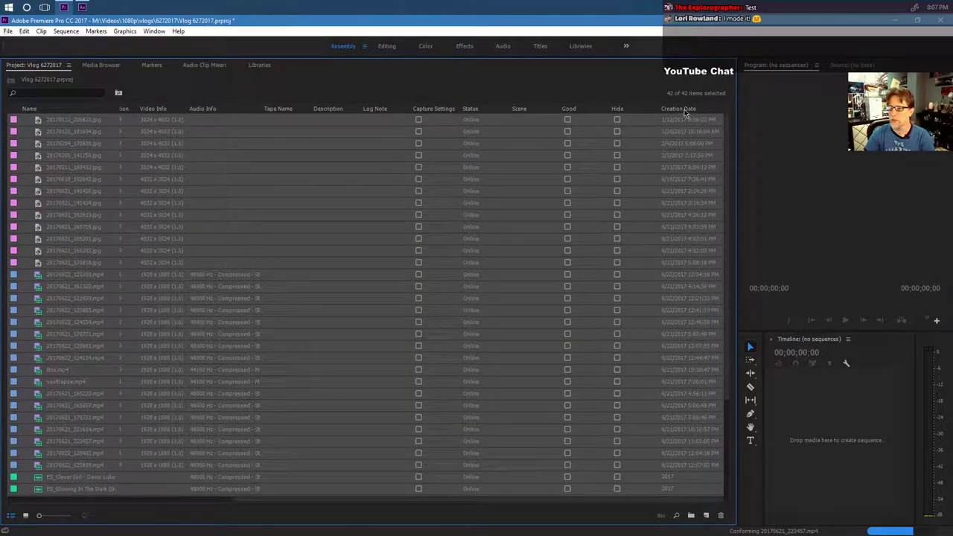
click(675, 110)
drag(498, 124, 594, 111)
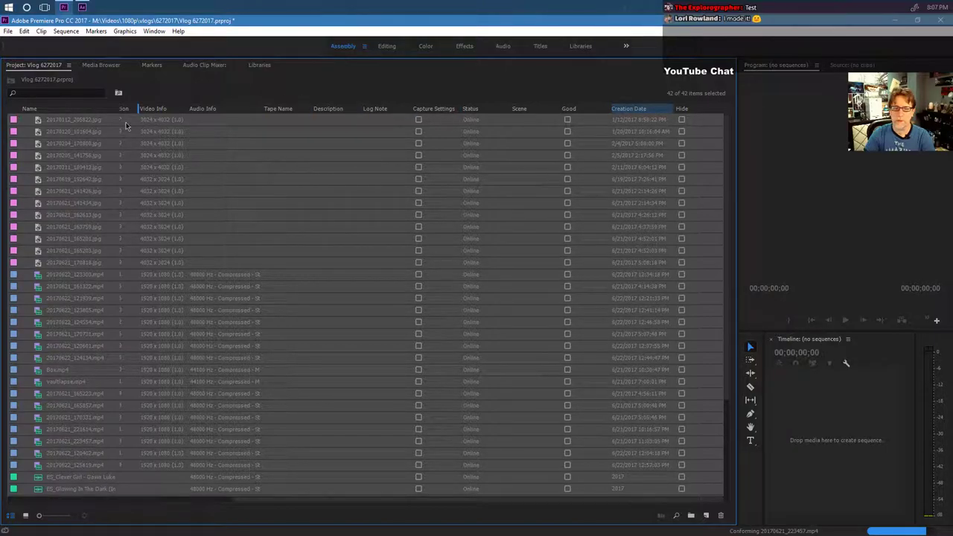
scroll(129, 127, left, 10)
drag(119, 121, 117, 121)
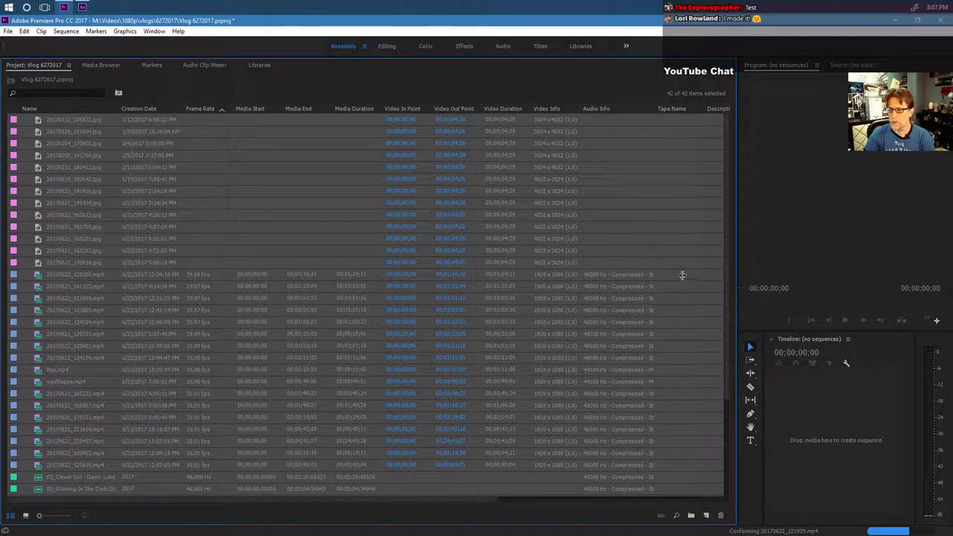
Narrow the Project panel, sort oldest first, select 20170621_161322.mp4, and switch to Icon View.
drag(730, 268, 204, 250)
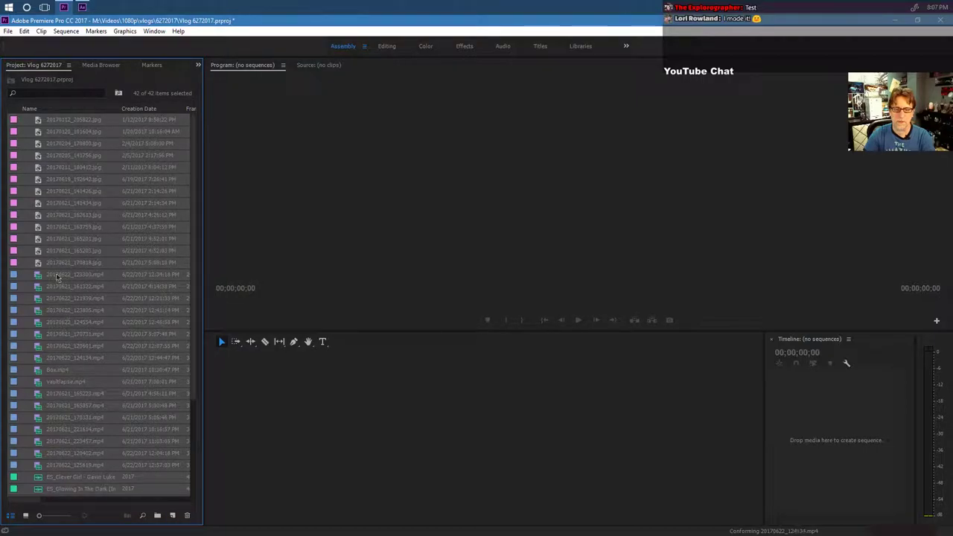
click(141, 111)
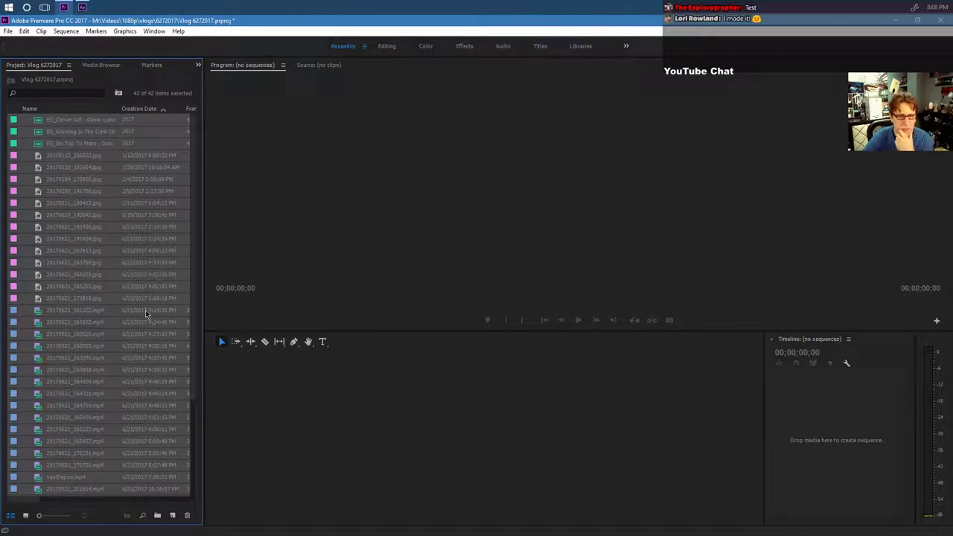
click(76, 312)
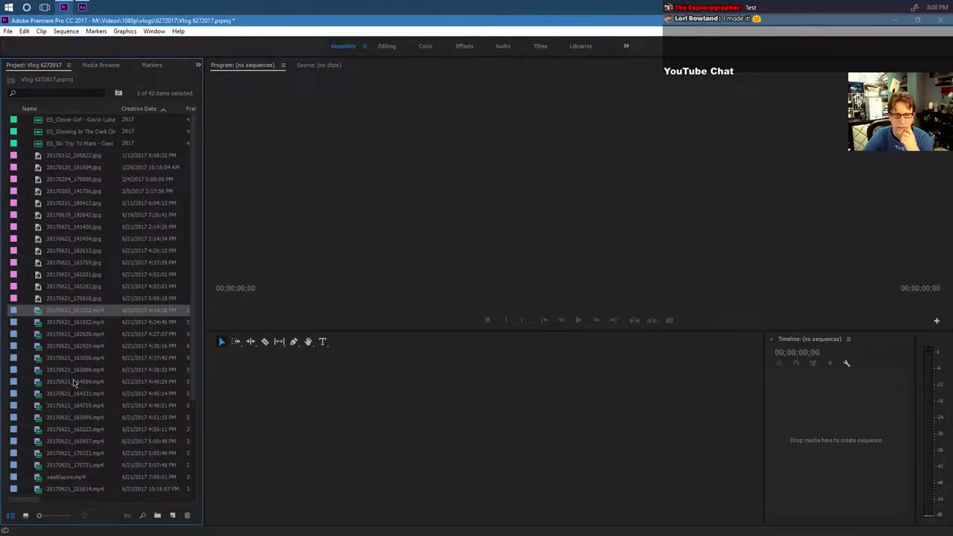
click(25, 517)
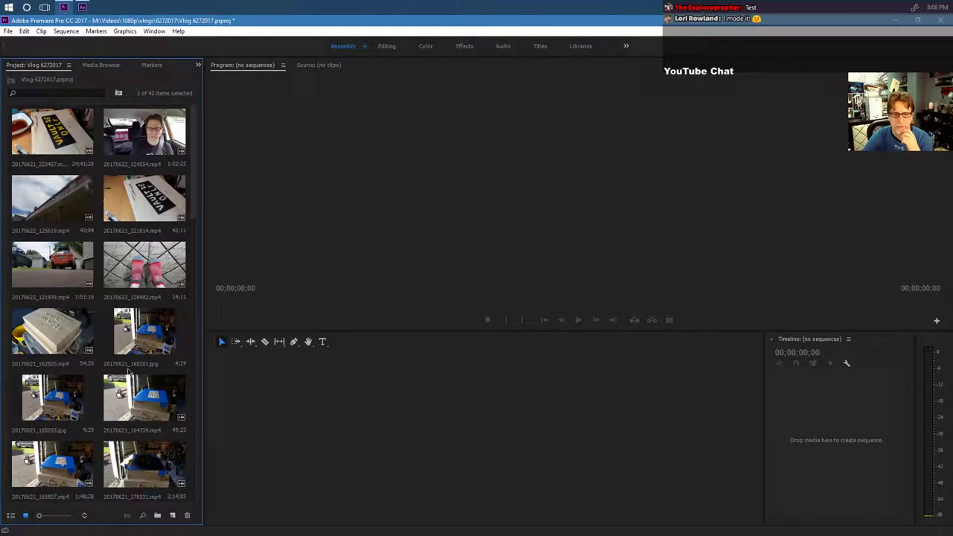
Preview 20170621_161322.mp4 and drag it into the widened Timeline to create its sequence.
scroll(127, 376, down, 5)
scroll(124, 382, down, 10)
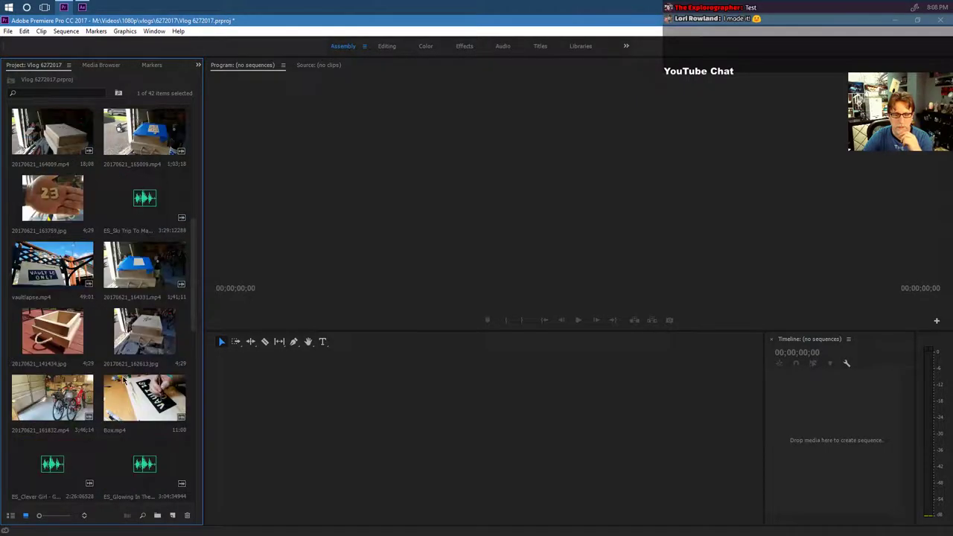
scroll(123, 382, down, 3)
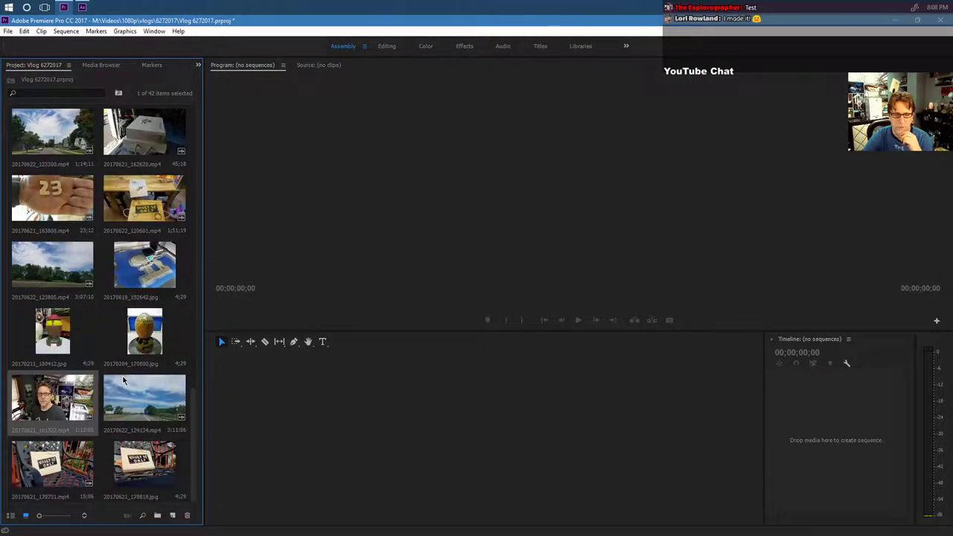
key(space)
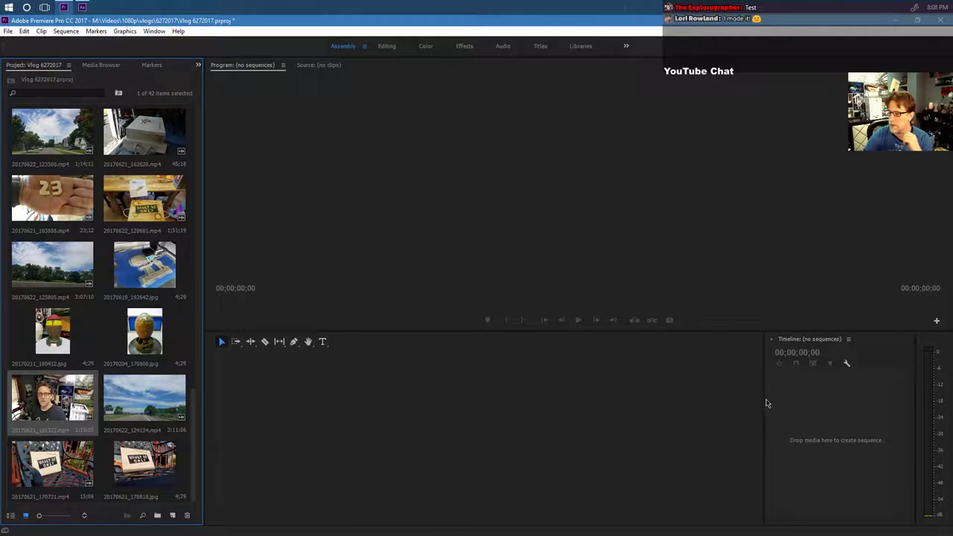
drag(763, 401, 243, 405)
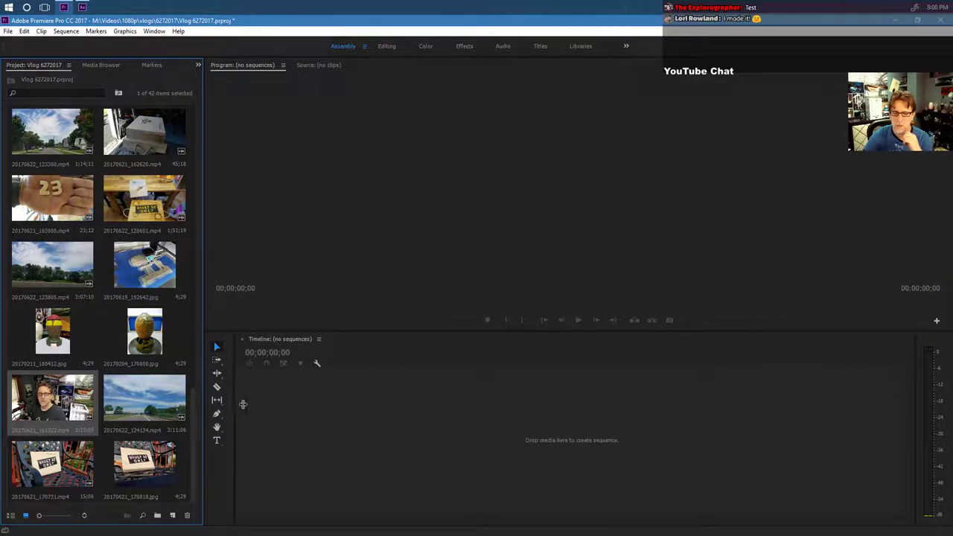
drag(35, 431, 325, 425)
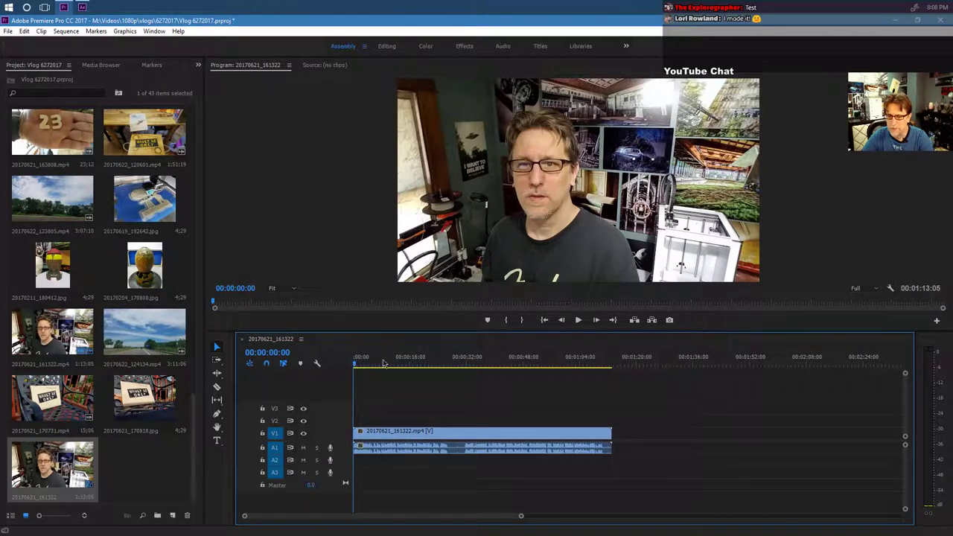
Play the sequence around 22–26 seconds to find a cut, then switch to the Audio workspace.
click(577, 320)
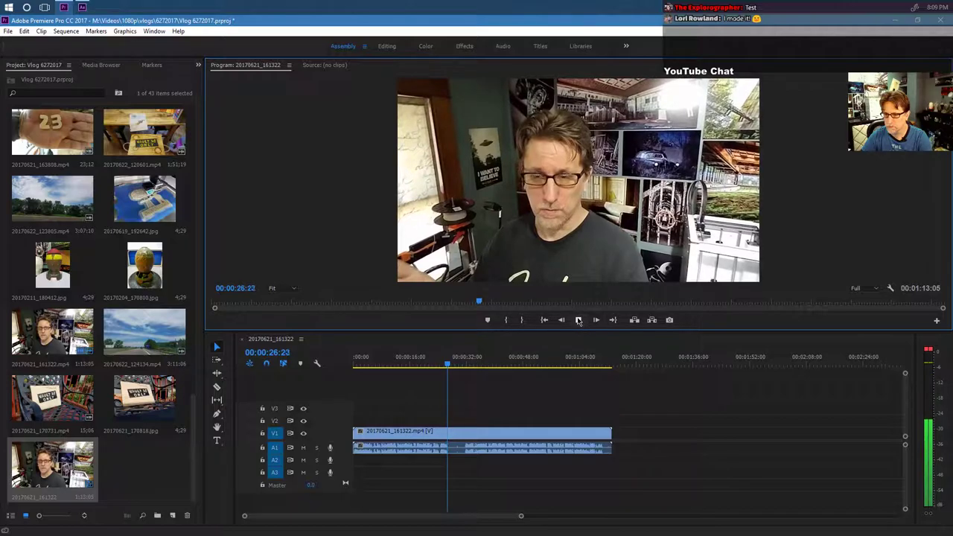
click(578, 319)
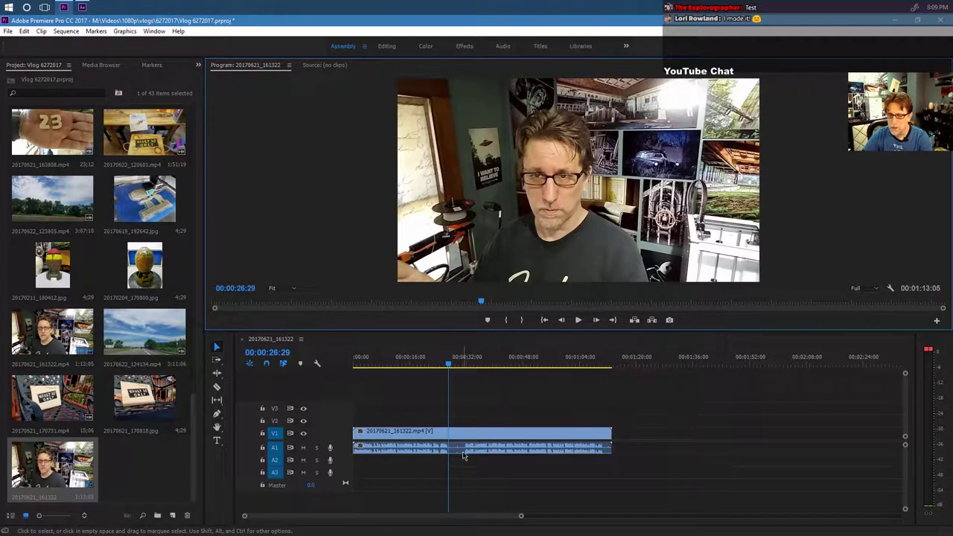
drag(451, 367, 434, 364)
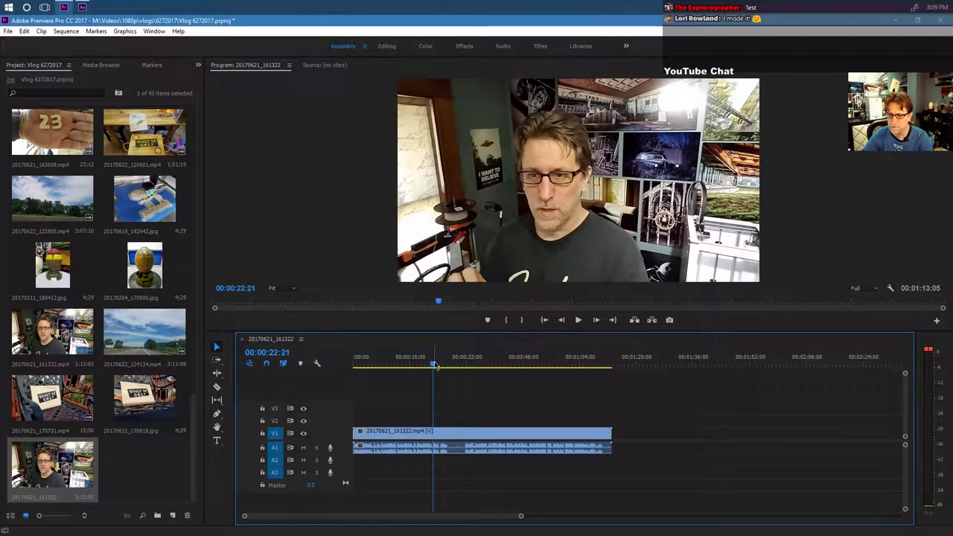
click(578, 322)
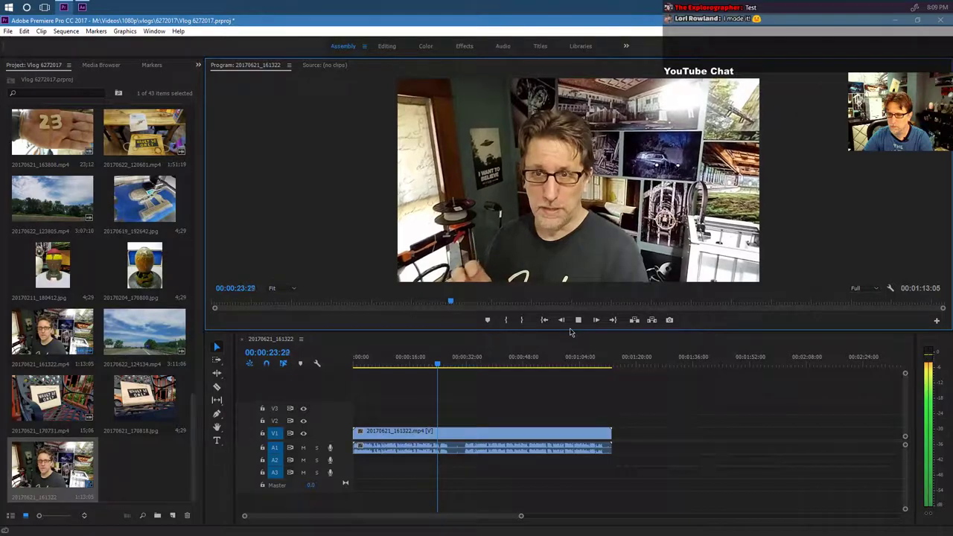
key(space)
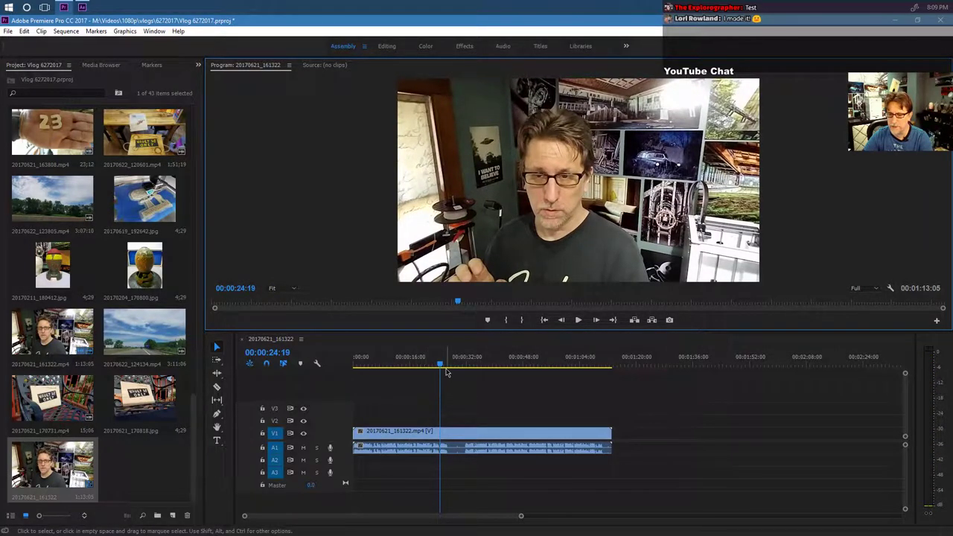
drag(441, 365, 440, 365)
click(578, 320)
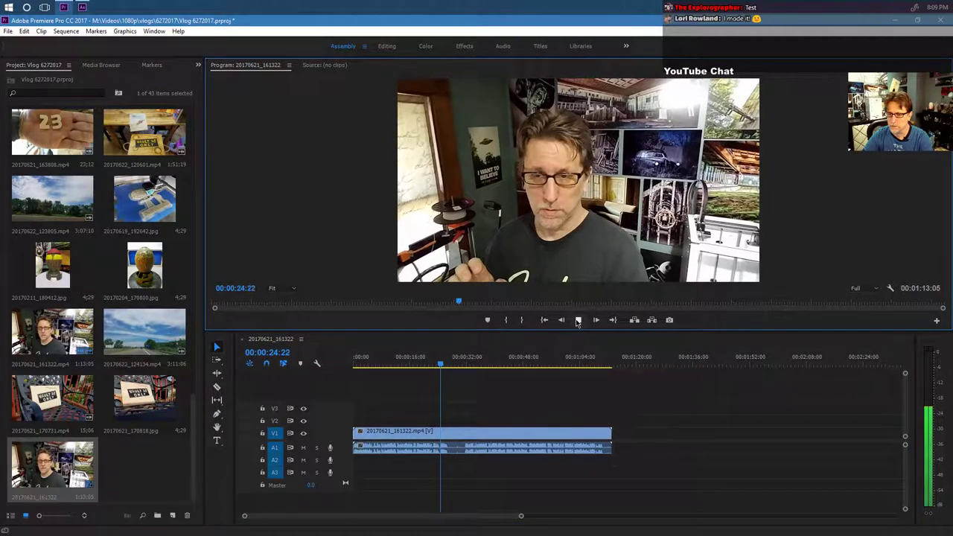
click(578, 321)
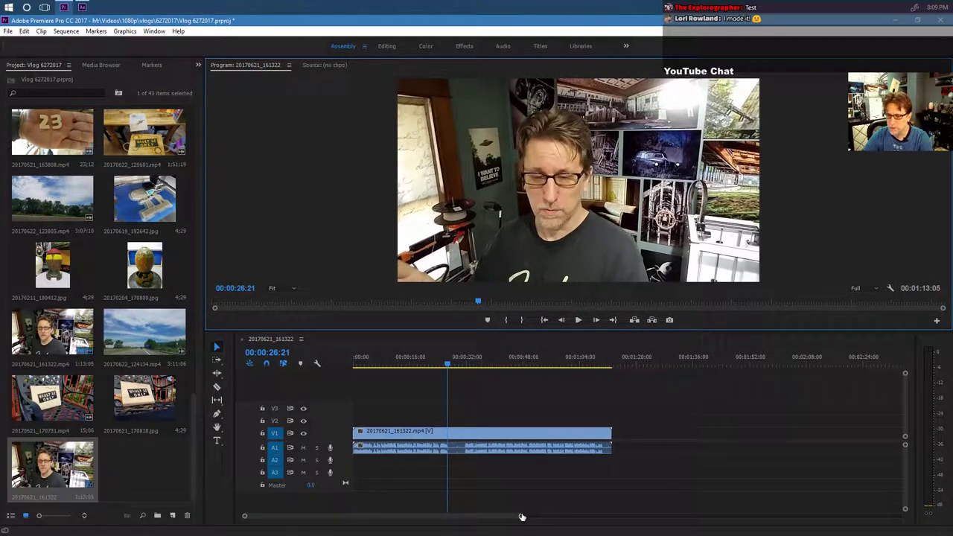
drag(522, 517, 566, 513)
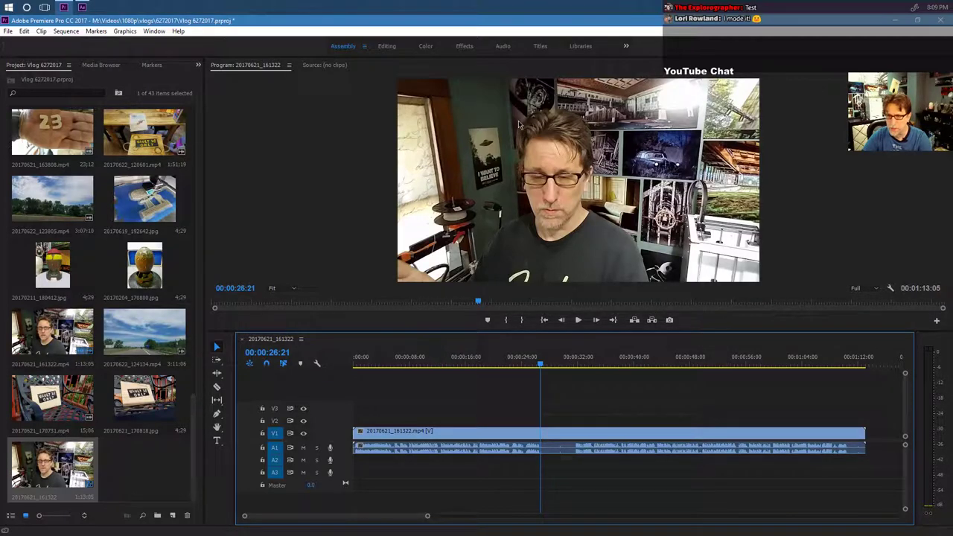
click(502, 48)
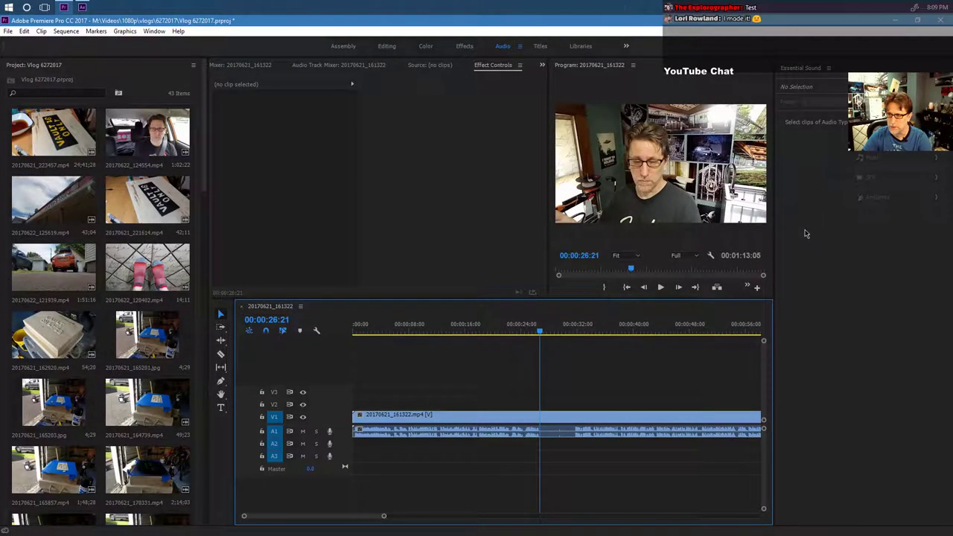
Tag the timeline clip's audio as Dialogue and apply the Make Close Up preset.
click(524, 432)
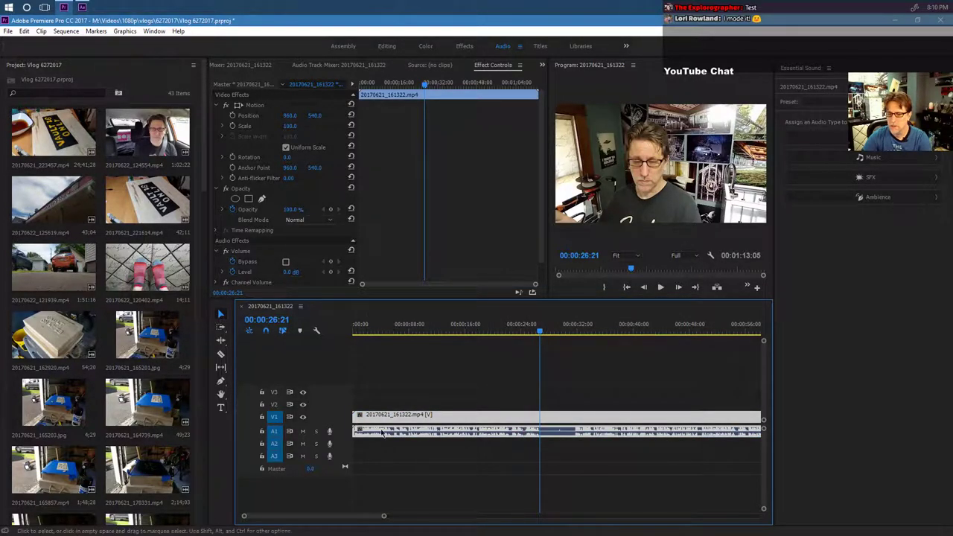
scroll(316, 207, down, 1)
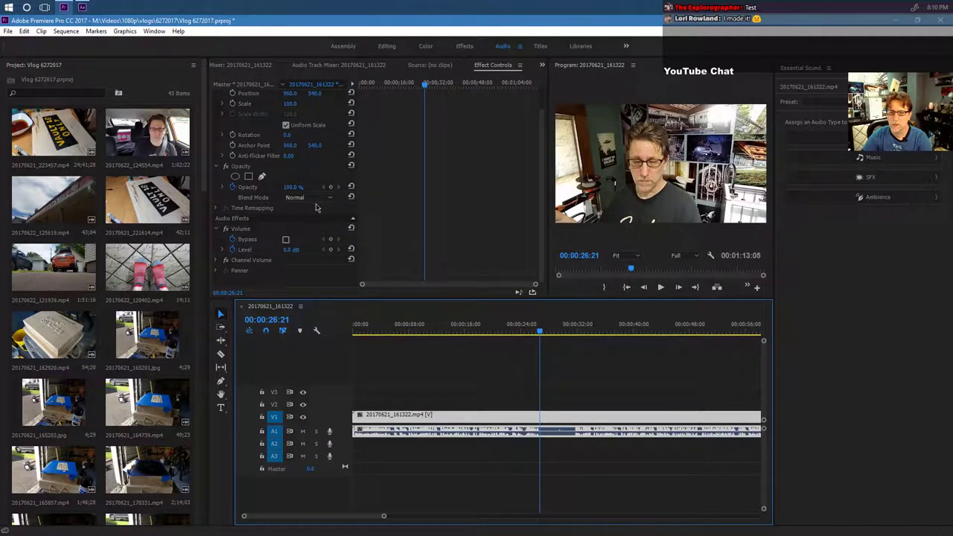
click(862, 137)
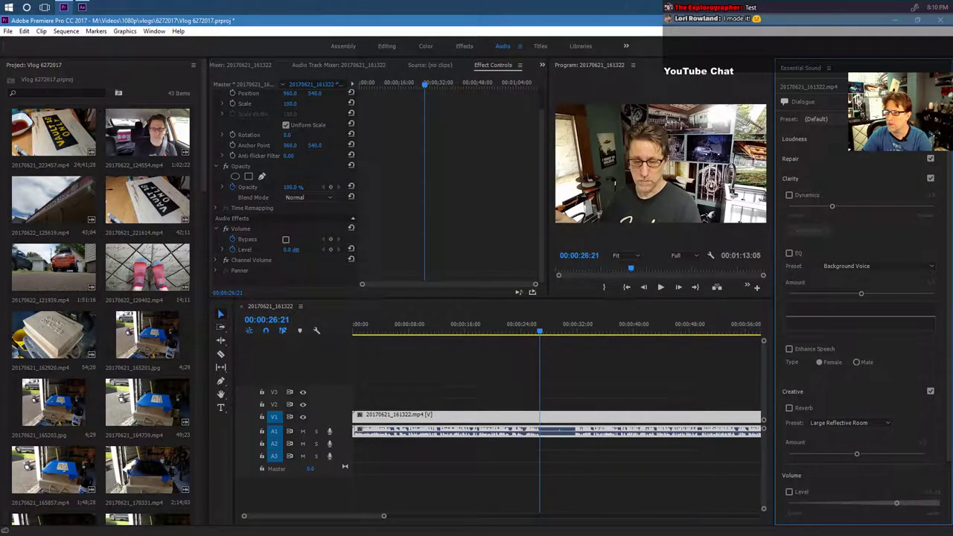
click(816, 119)
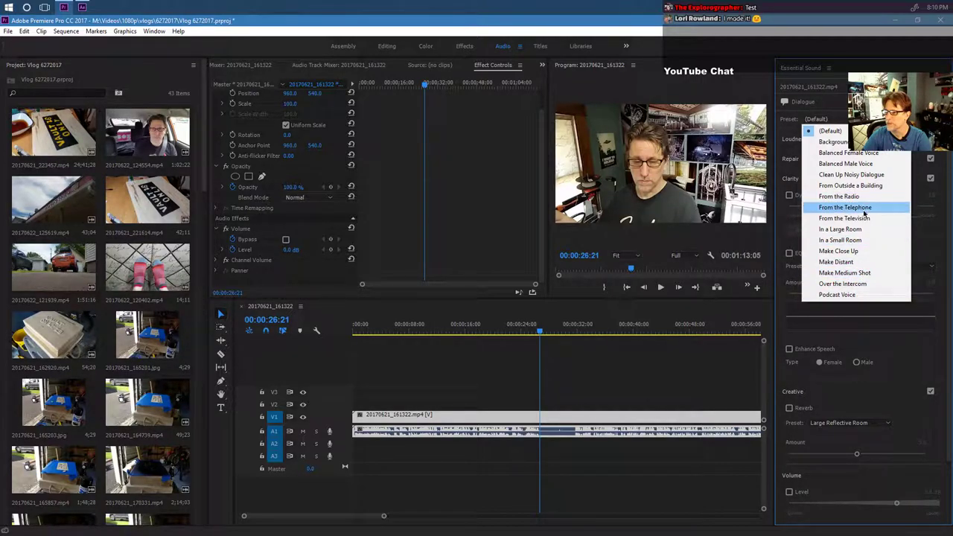
click(861, 254)
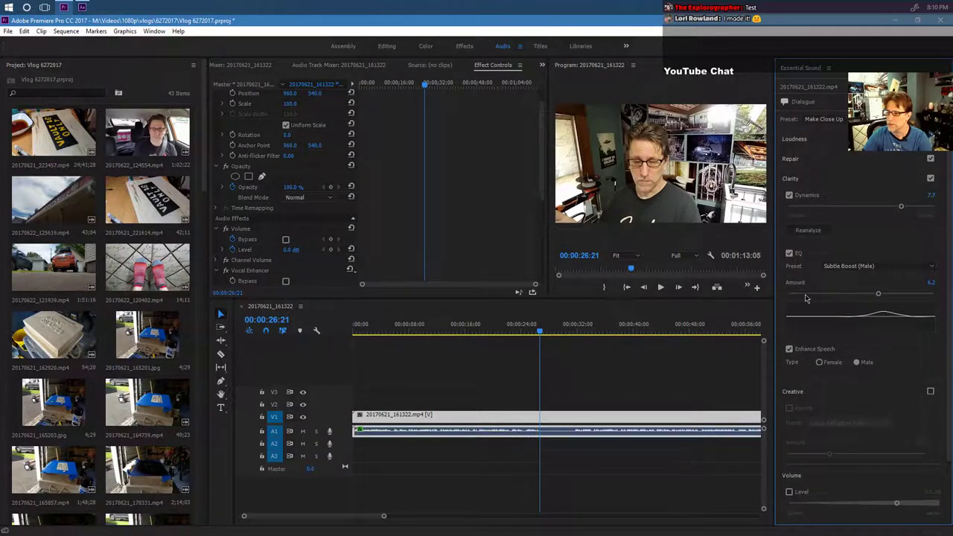
Play the clip from near its start to hear the processed voice, stopping at 00:00:24:07.
click(389, 329)
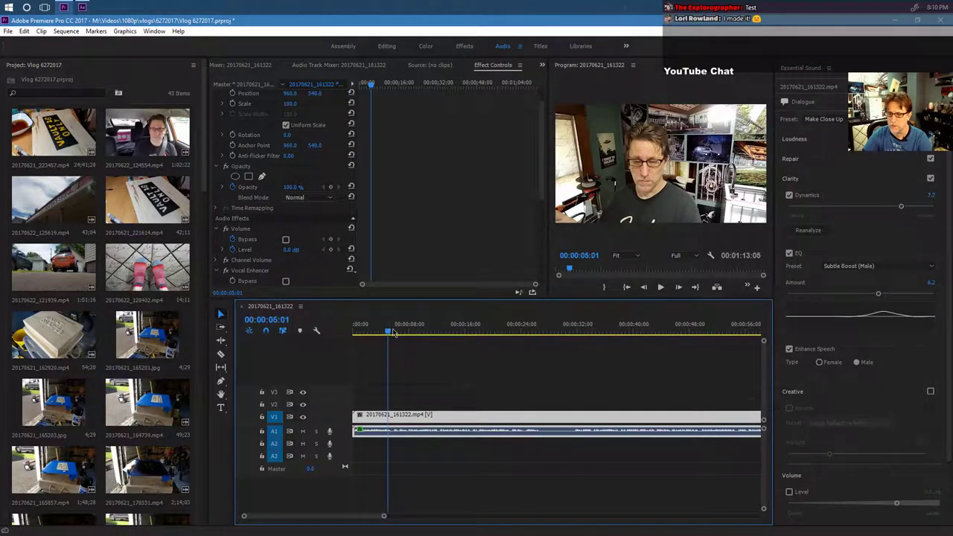
click(661, 287)
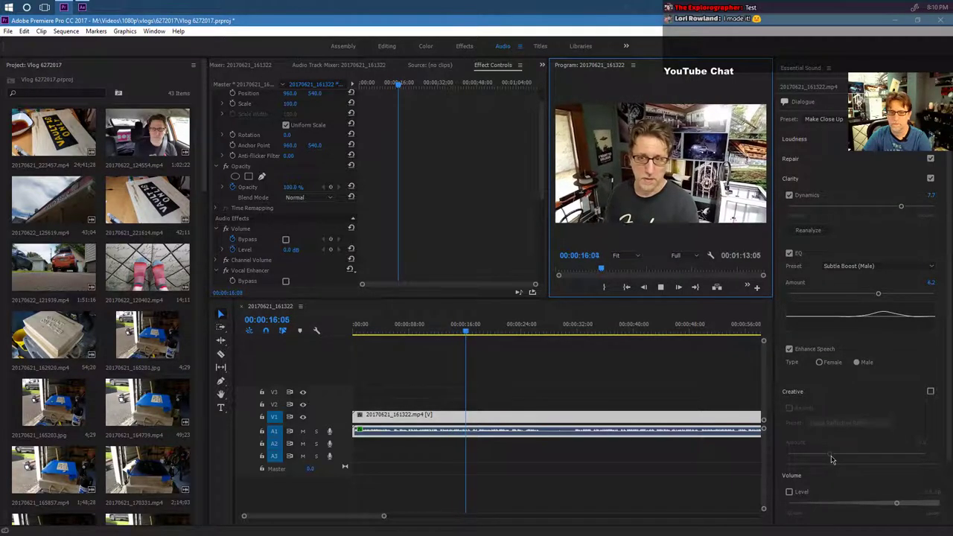
click(661, 287)
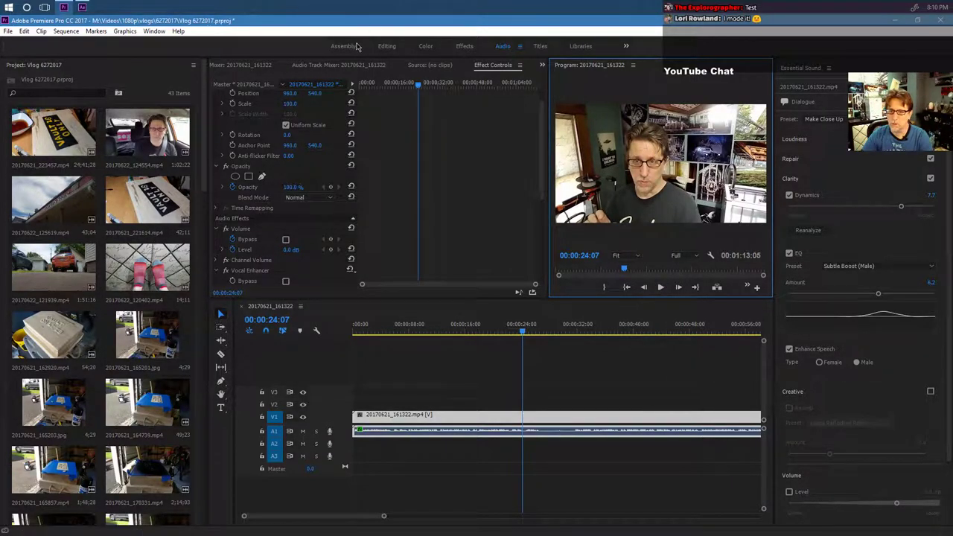
Return to the Editing workspace, expand track A1, and scrub to about 00:00:26:16.
click(382, 47)
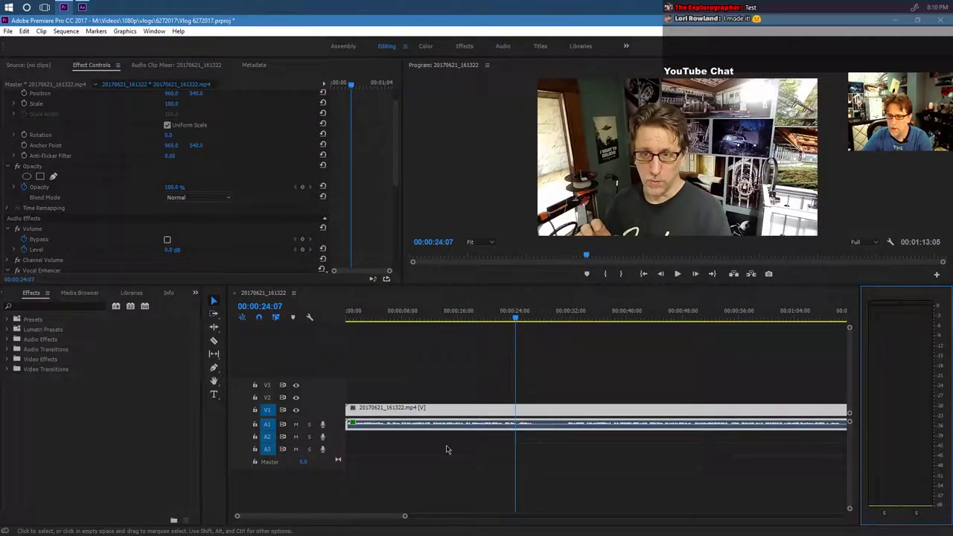
double_click(341, 429)
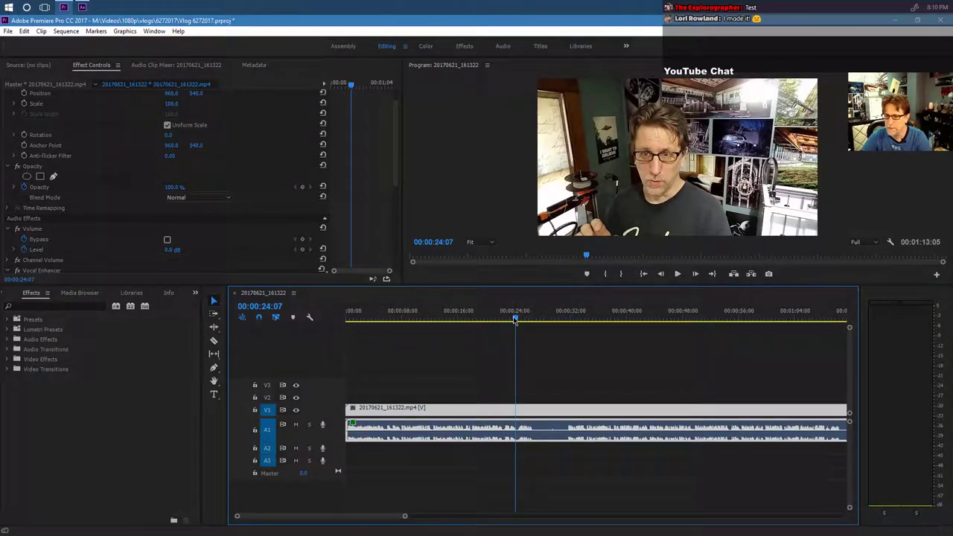
drag(515, 319, 530, 315)
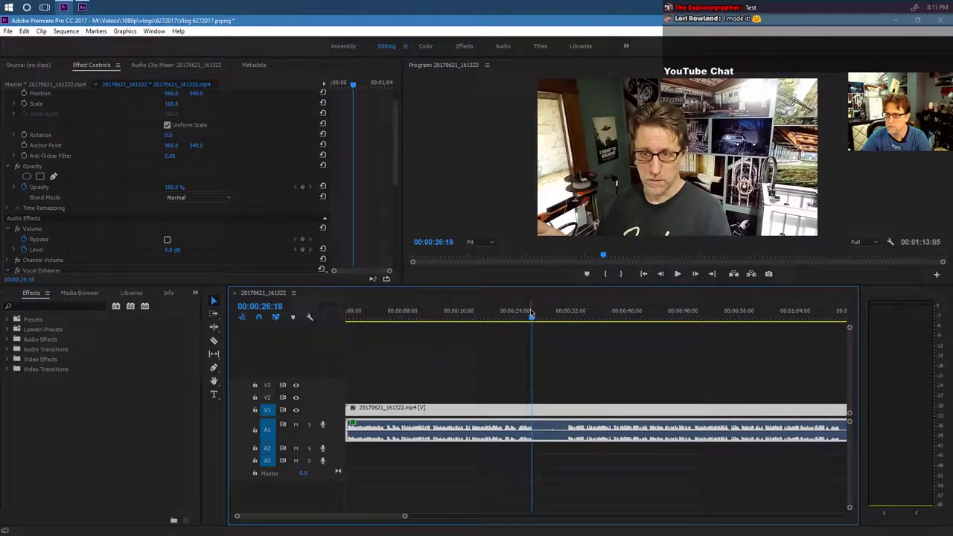
Split the talking-head clip at 00:00:26:18 with the Razor tool and preview the cut.
click(215, 340)
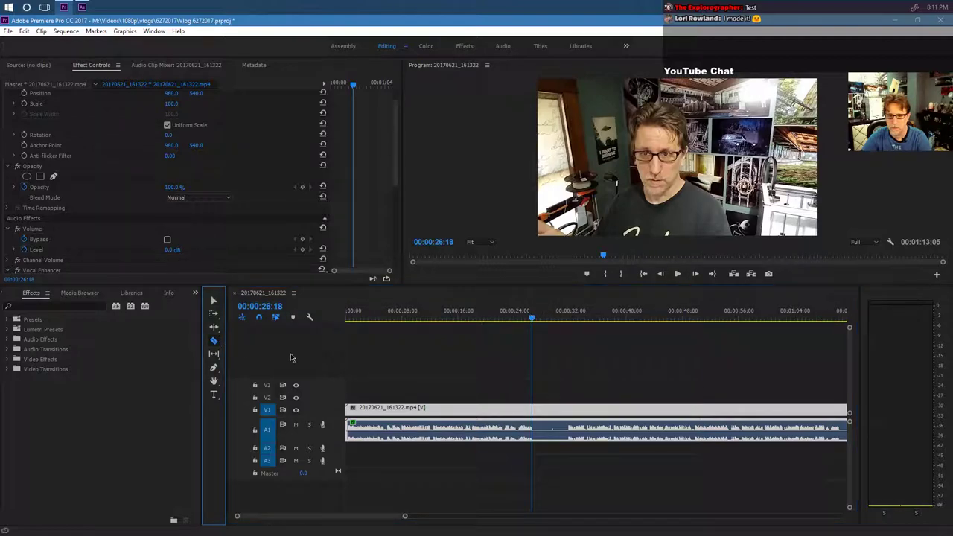
click(535, 430)
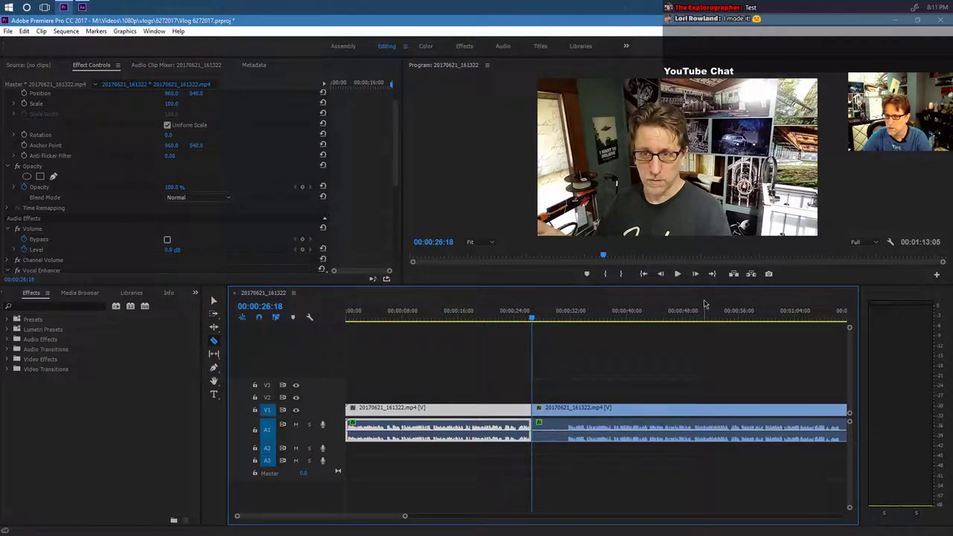
drag(533, 318, 510, 319)
click(679, 274)
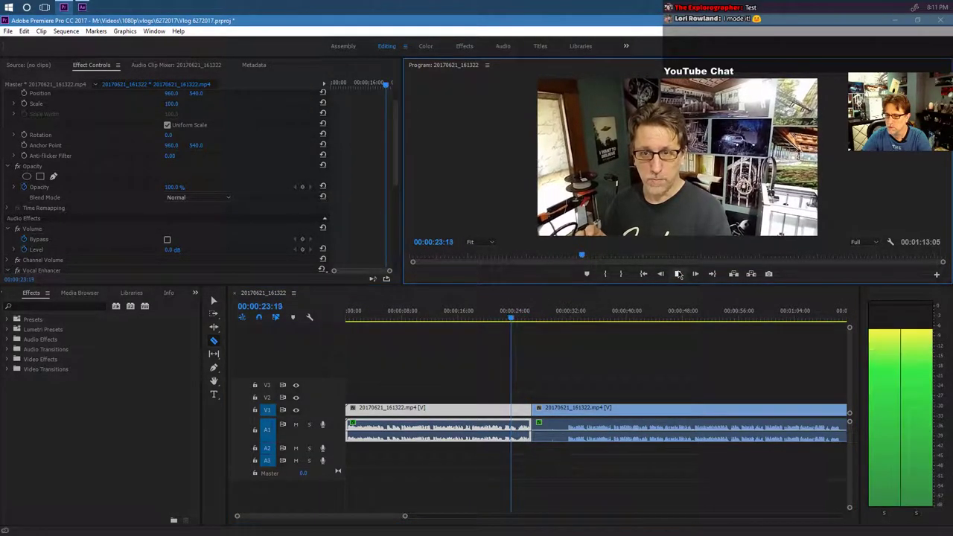
click(678, 274)
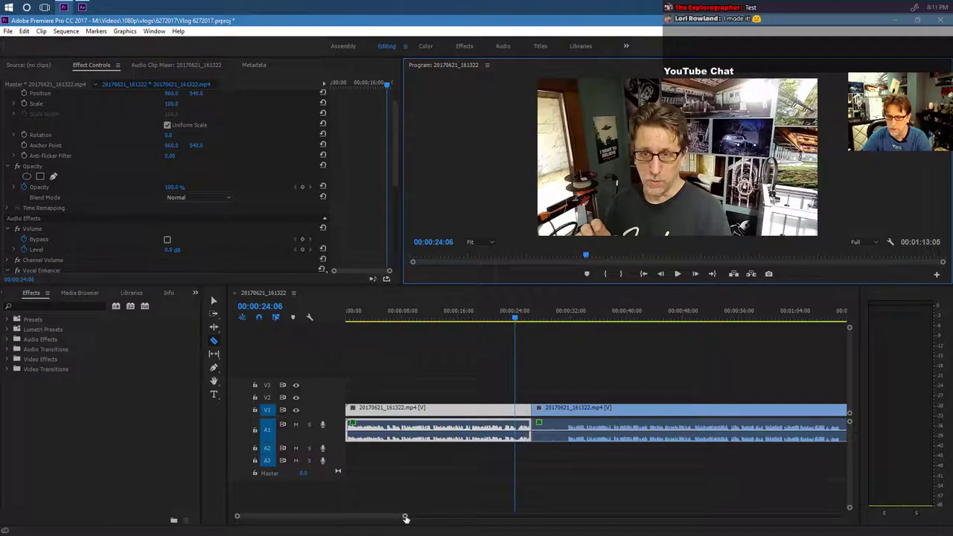
drag(404, 516, 344, 512)
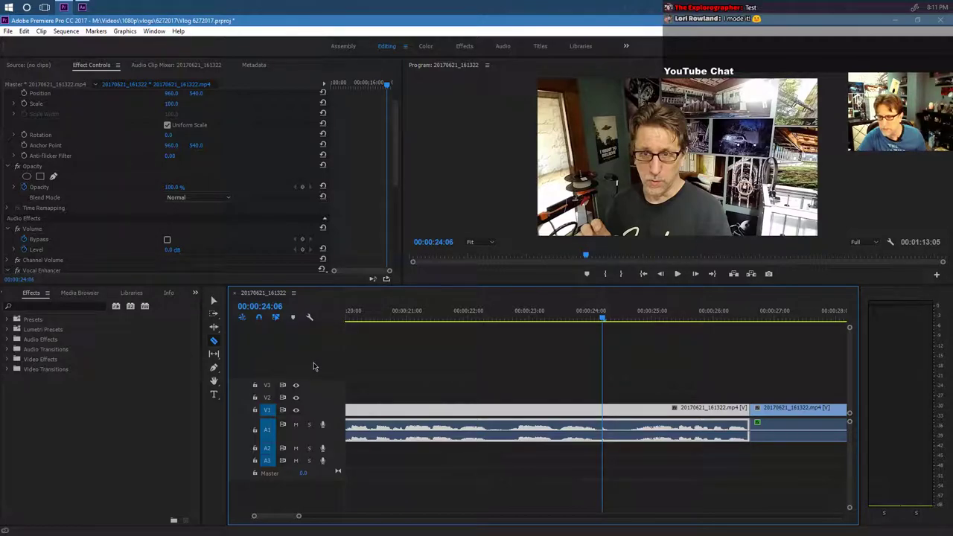
key(v)
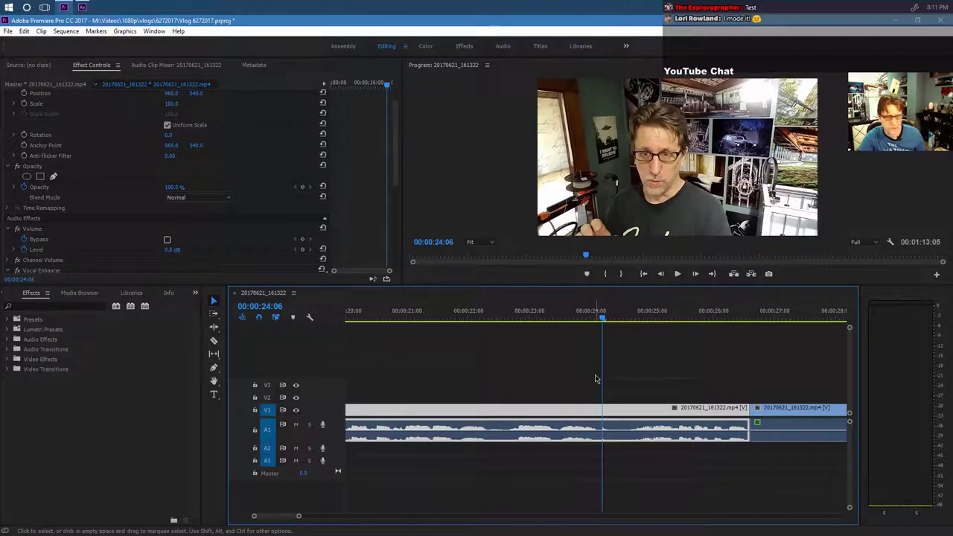
Trim the first talking-head piece's end back to 00:00:24:06 and play back its ending.
drag(743, 409, 602, 412)
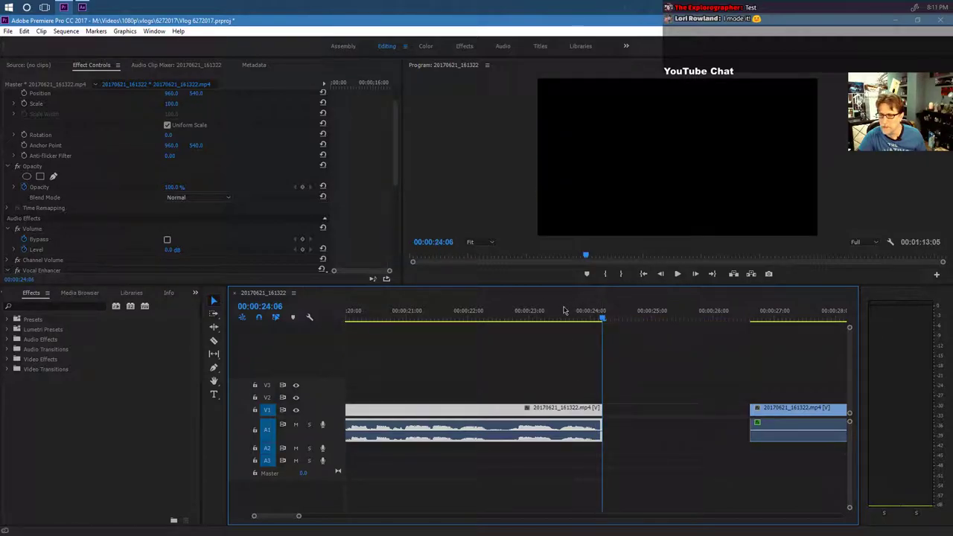
click(519, 314)
click(677, 274)
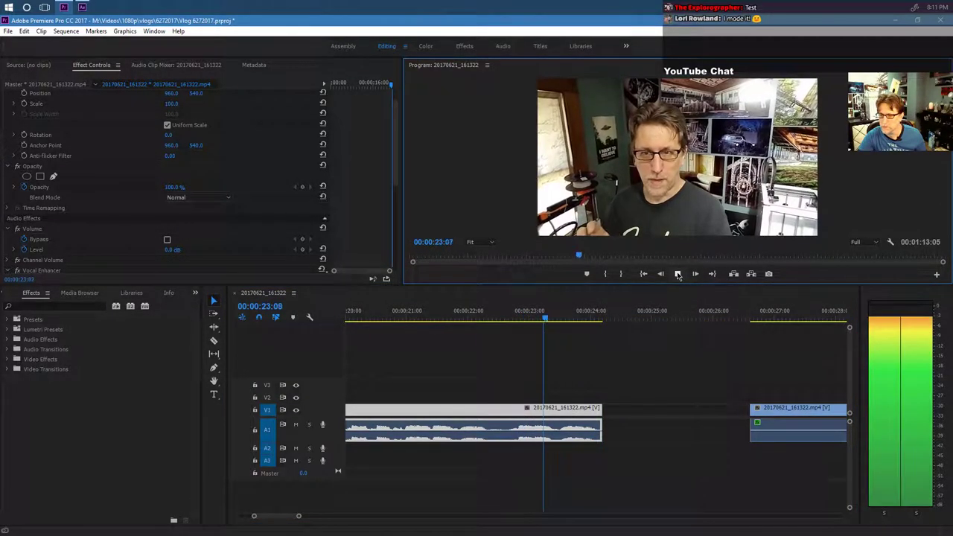
click(678, 274)
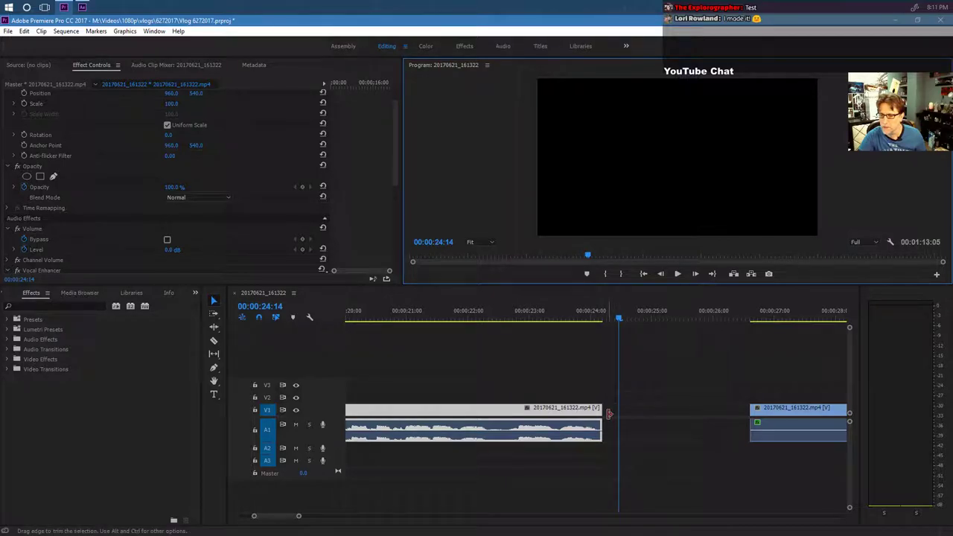
Extend the first piece's end slightly to about 00:00:24:24 and replay to check it.
drag(600, 409, 608, 409)
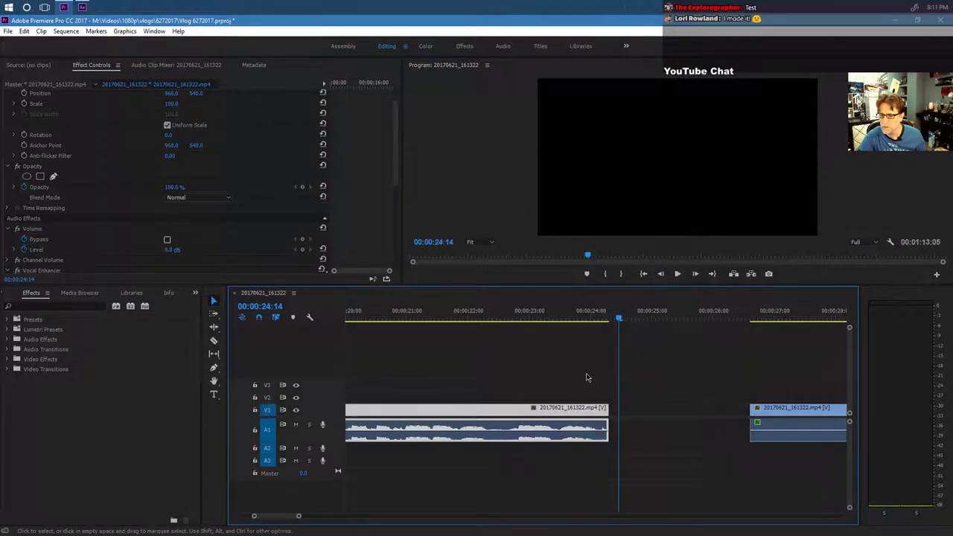
click(522, 311)
click(677, 273)
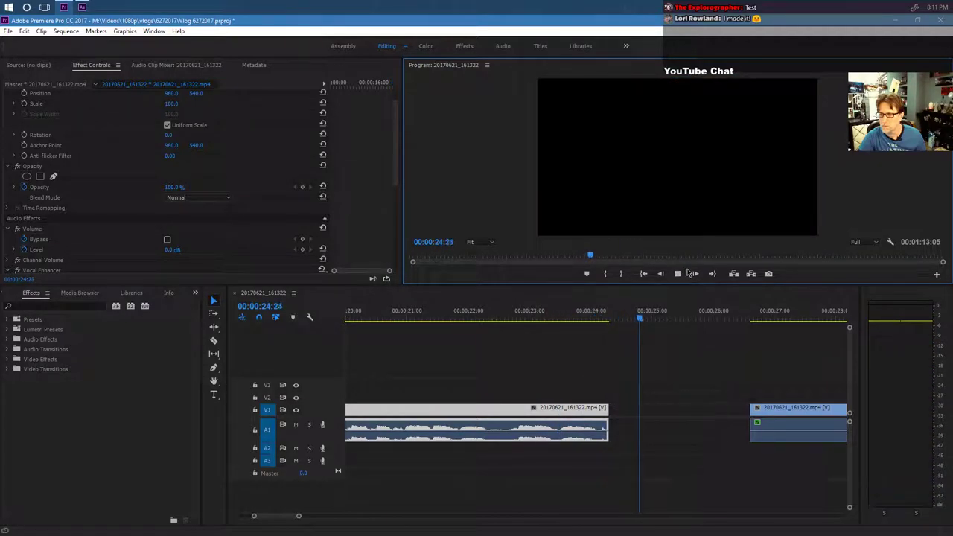
click(676, 274)
drag(609, 408, 610, 409)
click(677, 273)
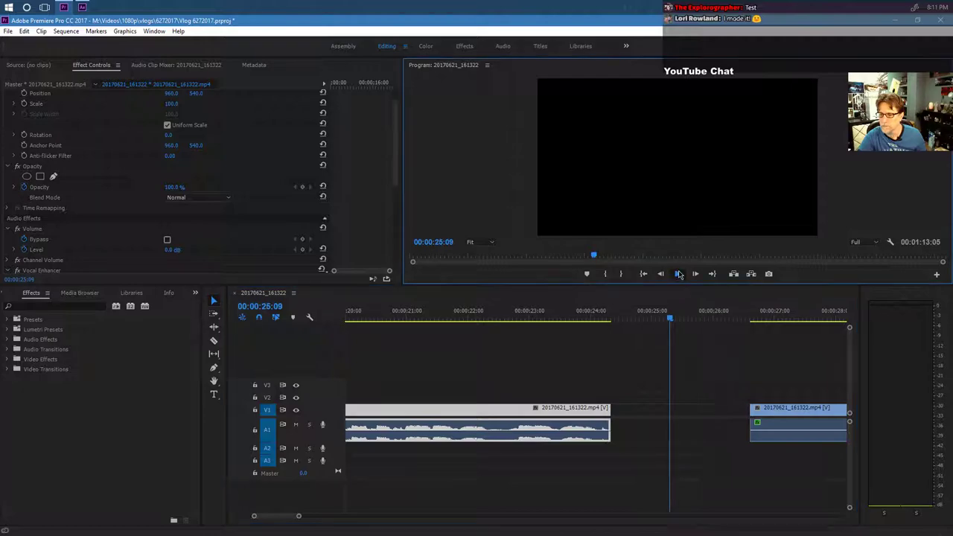
click(677, 274)
click(464, 313)
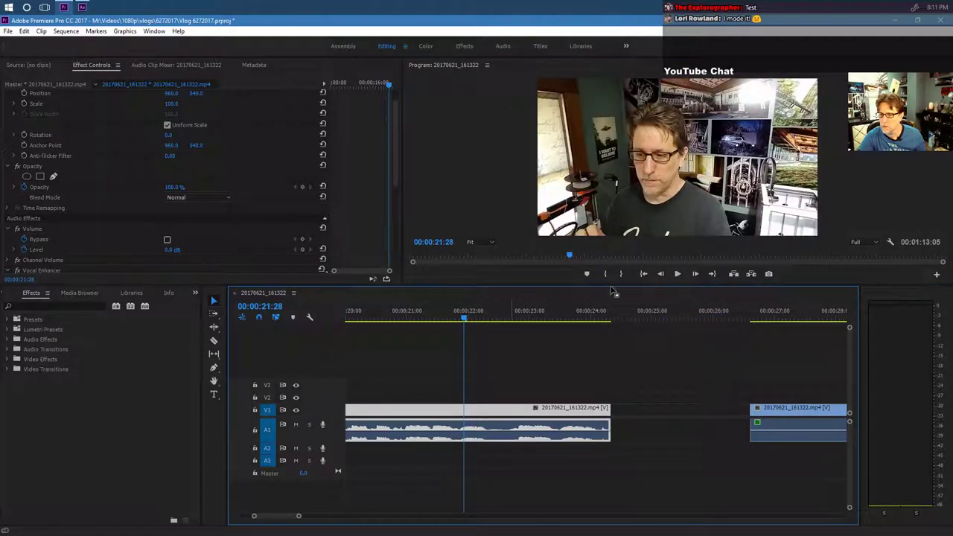
click(678, 274)
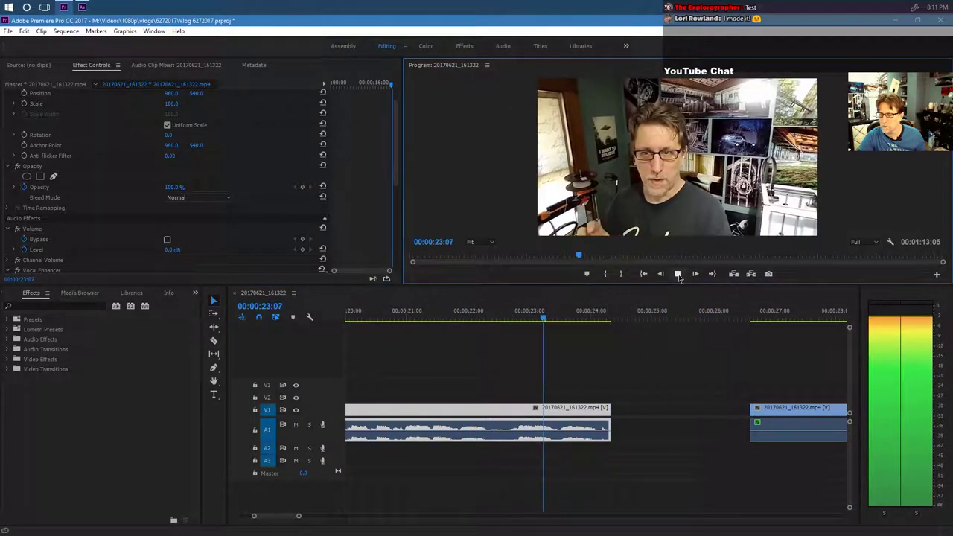
key(space)
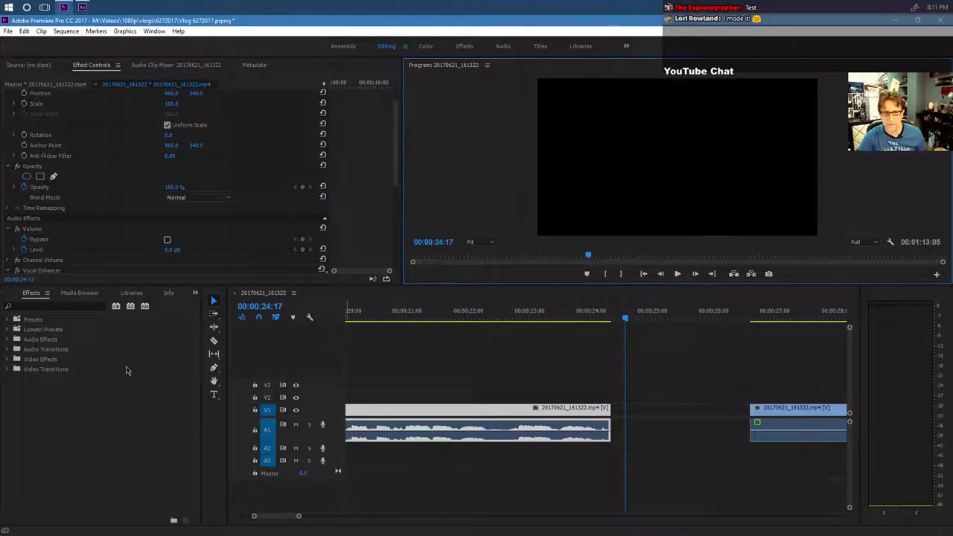
Show the Project: Vlog 6272017 bin in the lower-left panel group and scroll its thumbnails.
click(80, 293)
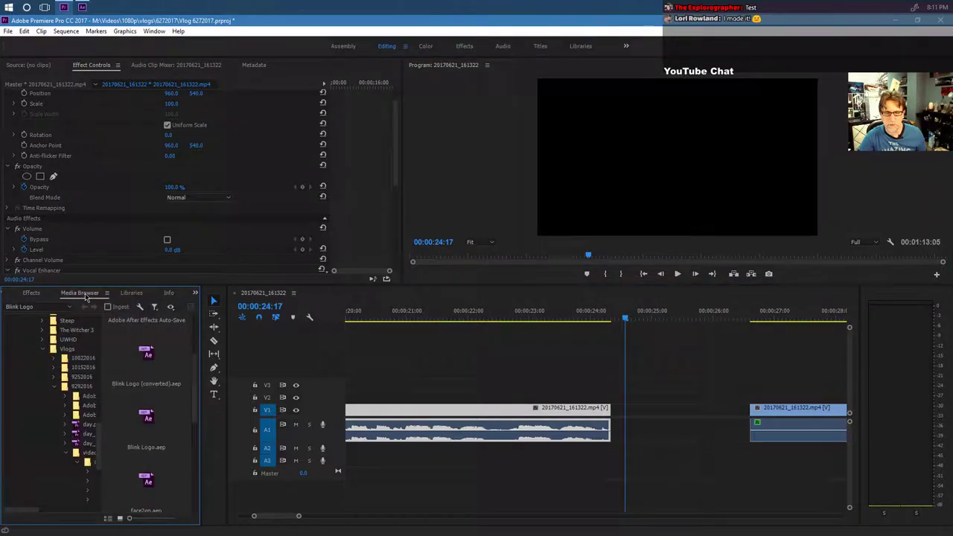
click(131, 292)
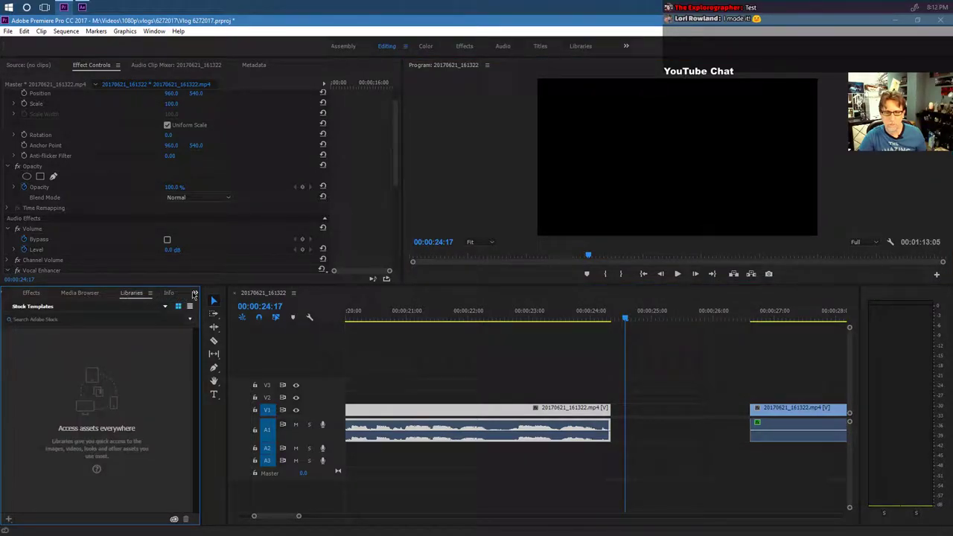
click(194, 294)
key(shift+1)
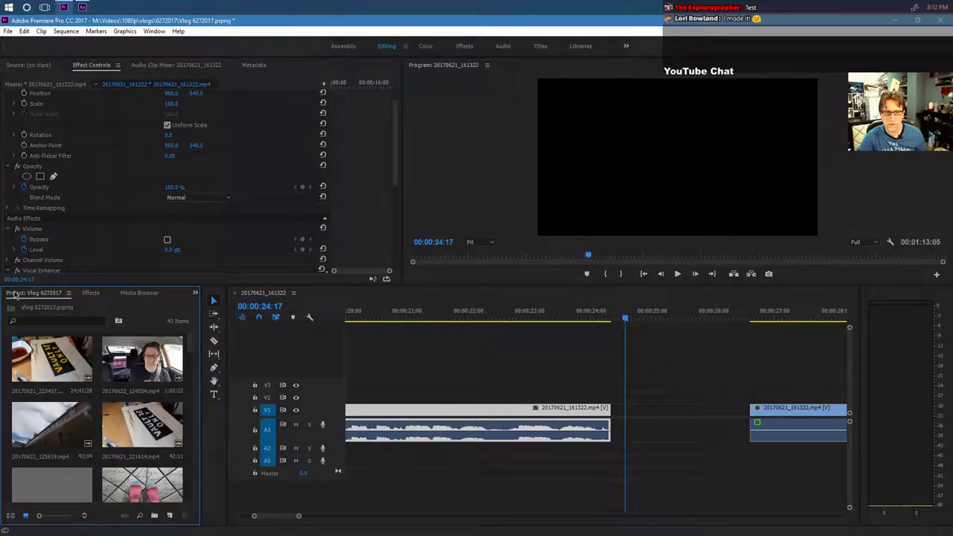
scroll(133, 370, down, 5)
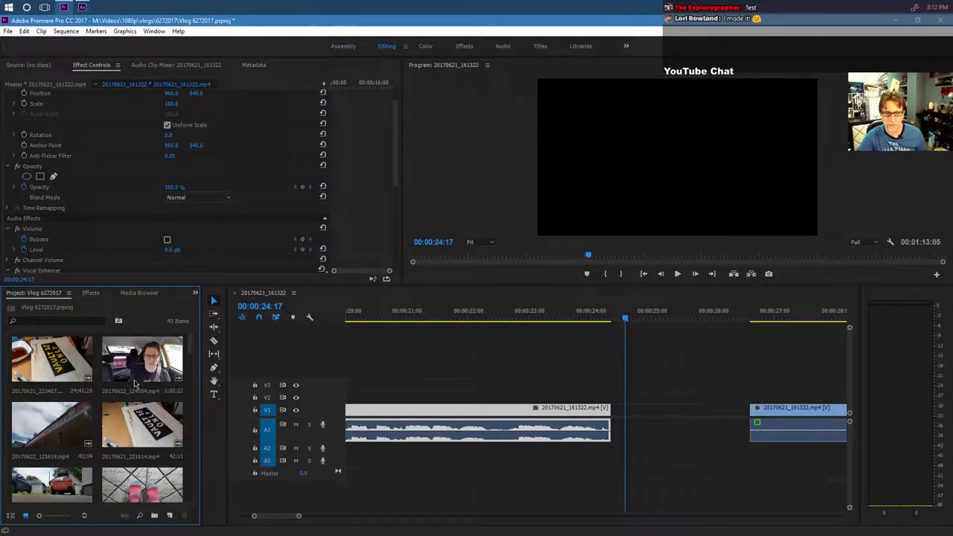
scroll(137, 384, down, 5)
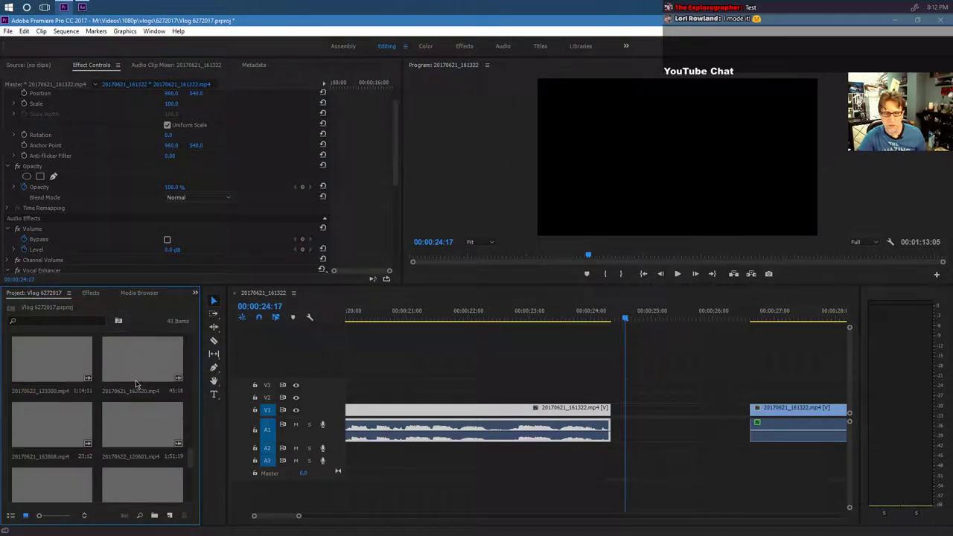
Place 20170112_205822.jpg on the track above the talking-head clip, shorten it, and select it.
scroll(136, 384, up, 5)
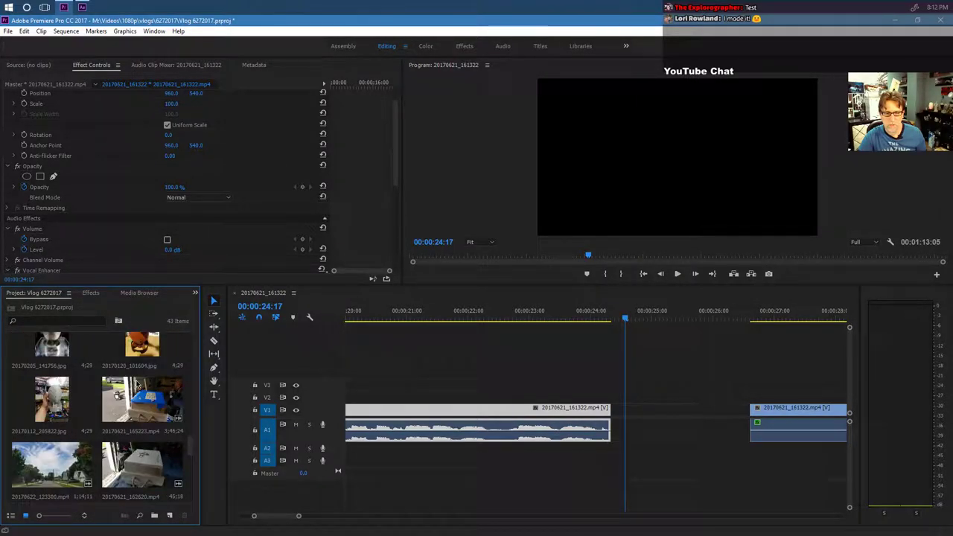
scroll(68, 441, down, 1)
drag(59, 408, 486, 397)
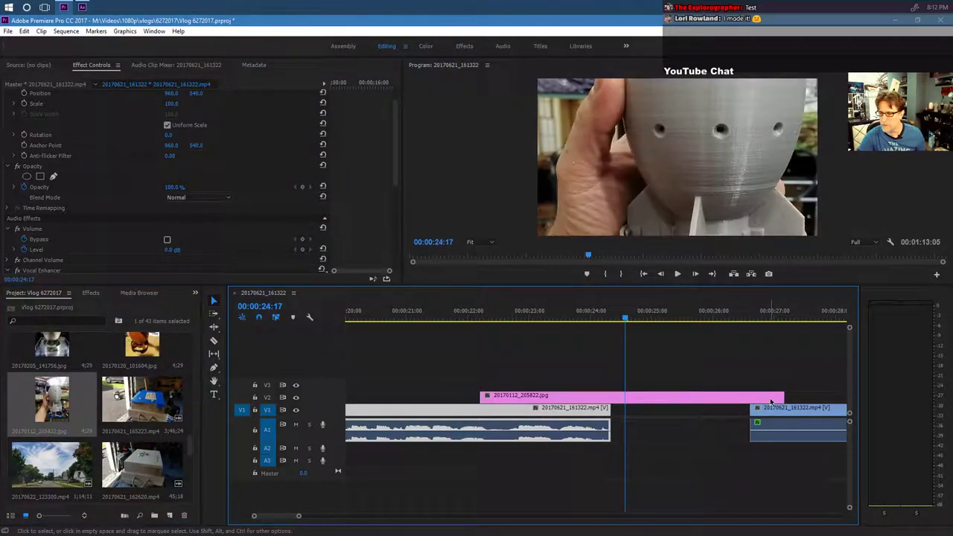
drag(780, 395, 635, 397)
click(505, 398)
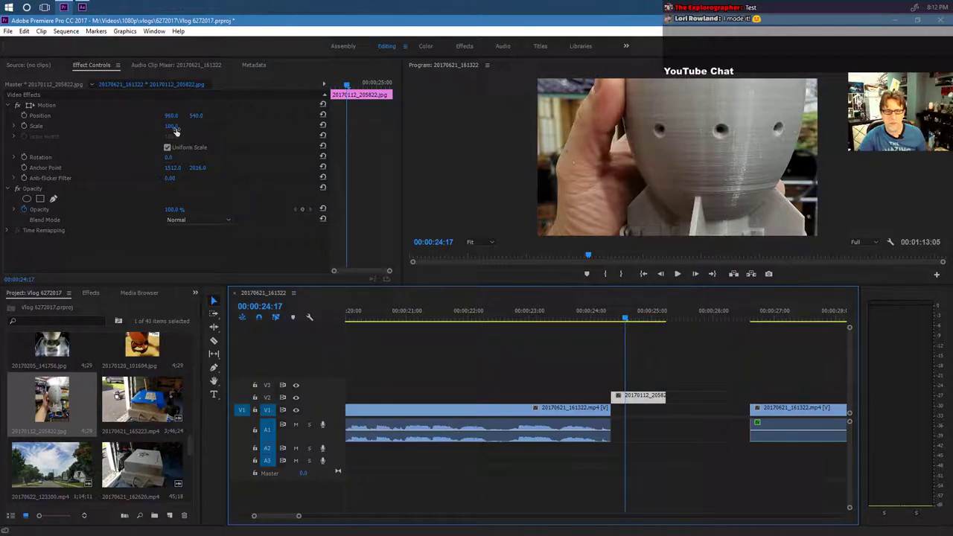
Set the photo's Motion Scale to 27.0 and Position X to 177.0.
drag(170, 128, 115, 128)
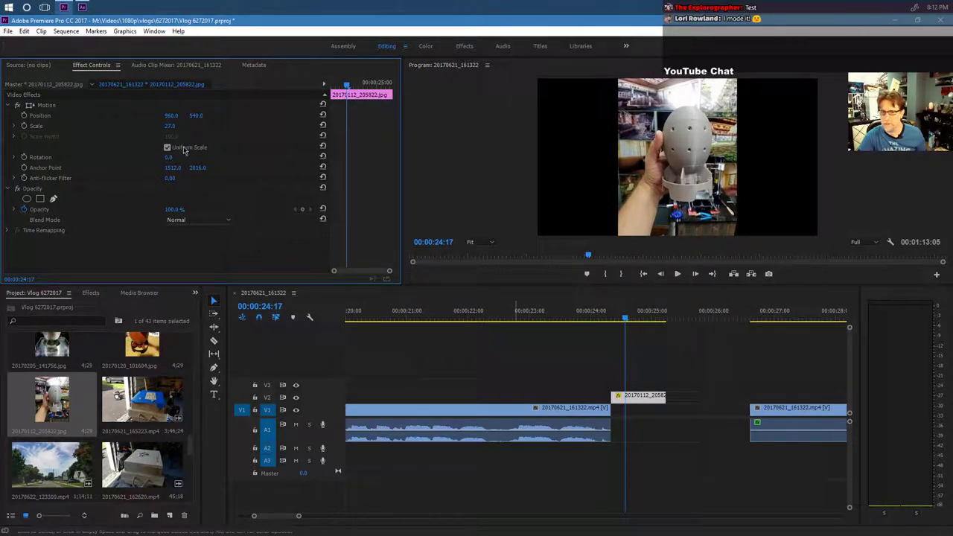
drag(171, 116, 166, 115)
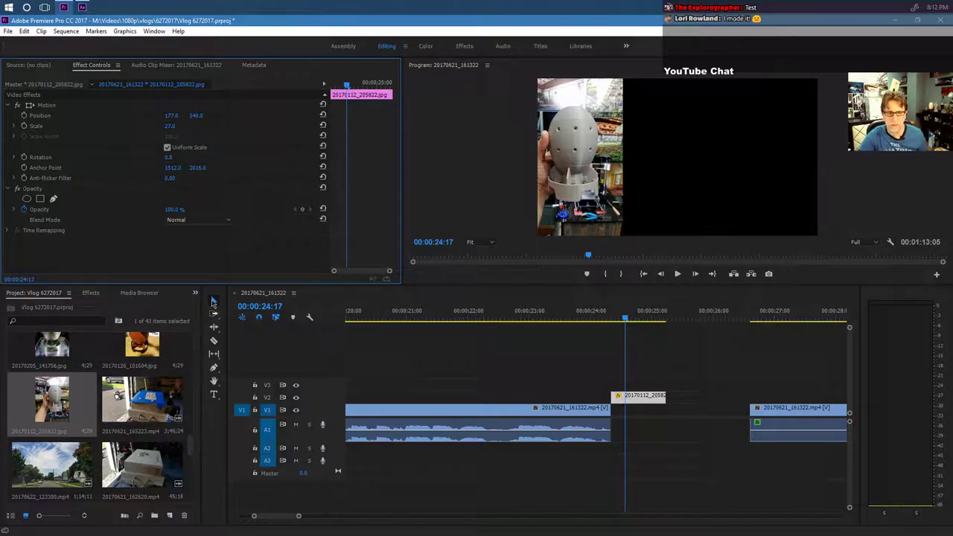
Add a rectangle opacity mask and move Mask (1) to the frame's top-left corner.
click(41, 199)
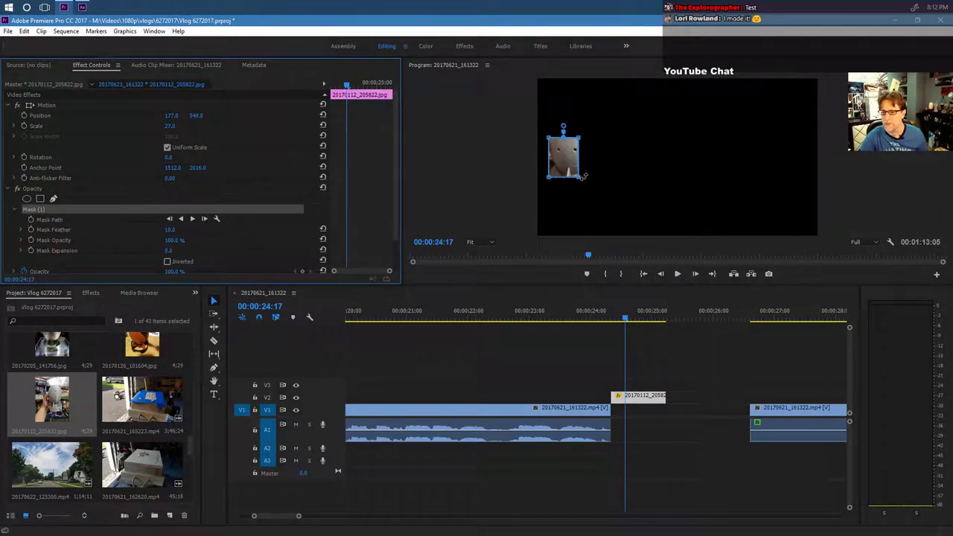
drag(564, 157, 556, 96)
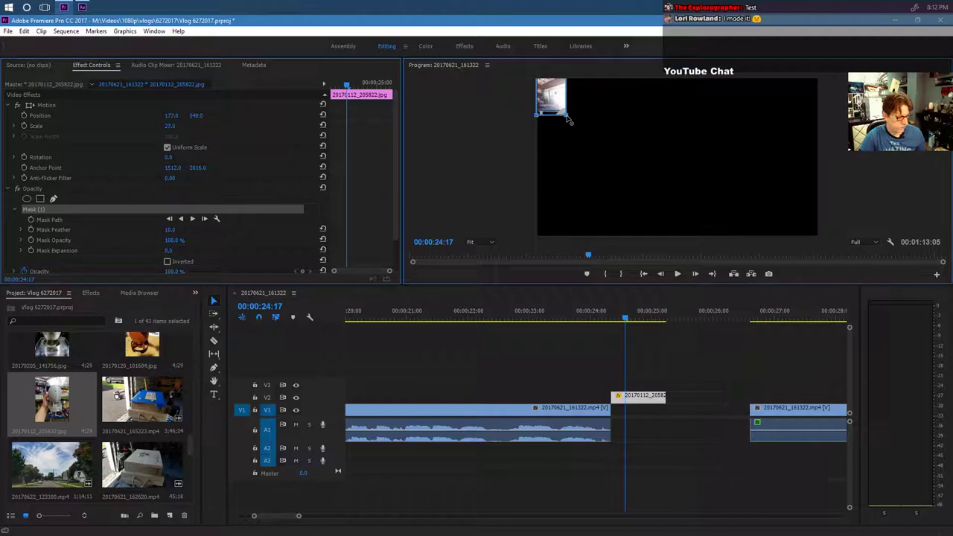
mouse_move(568, 119)
mouse_down()
mouse_move(582, 125)
mouse_move(574, 122)
mouse_up()
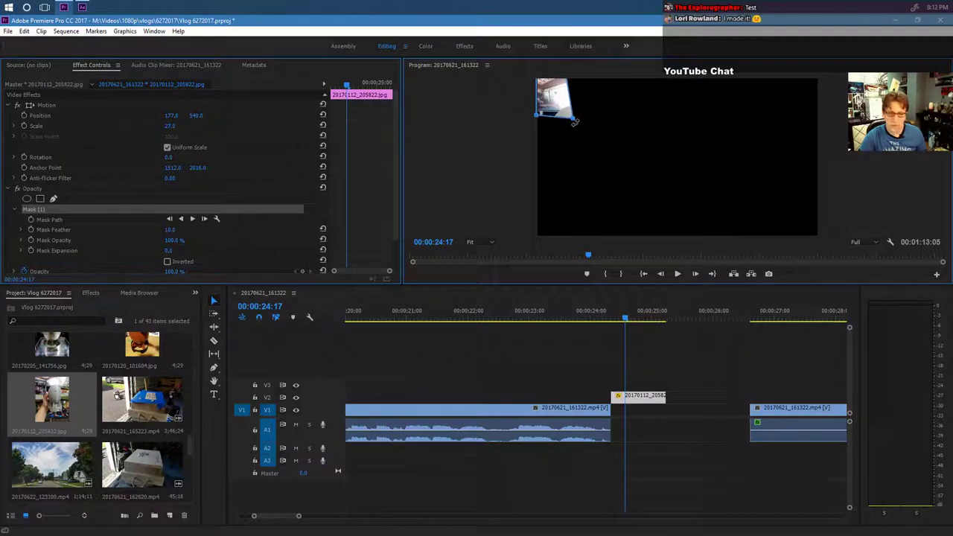
key(ctrl+z)
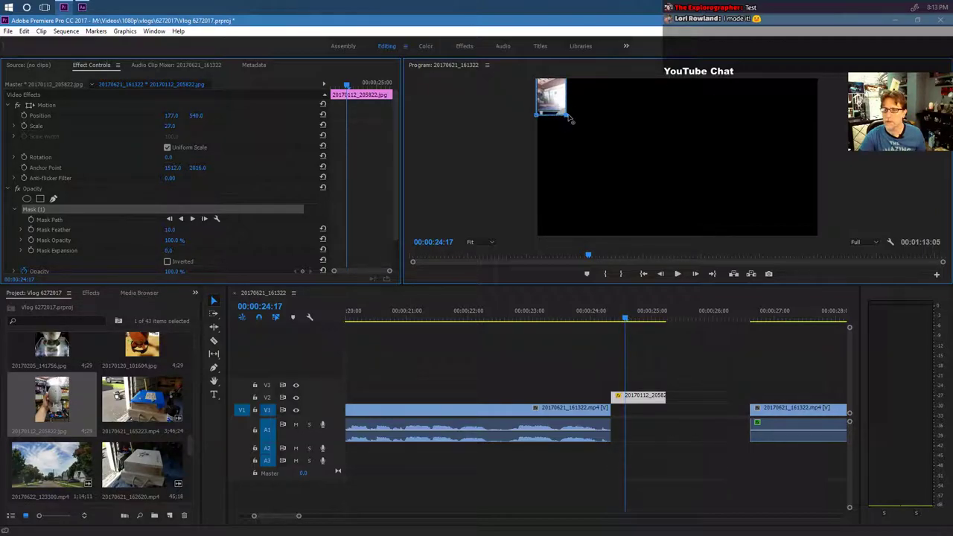
Reshape Mask (1)'s corners and left point into a narrow slanted strip.
mouse_move(567, 118)
mouse_down()
mouse_move(572, 126)
mouse_move(567, 117)
mouse_up()
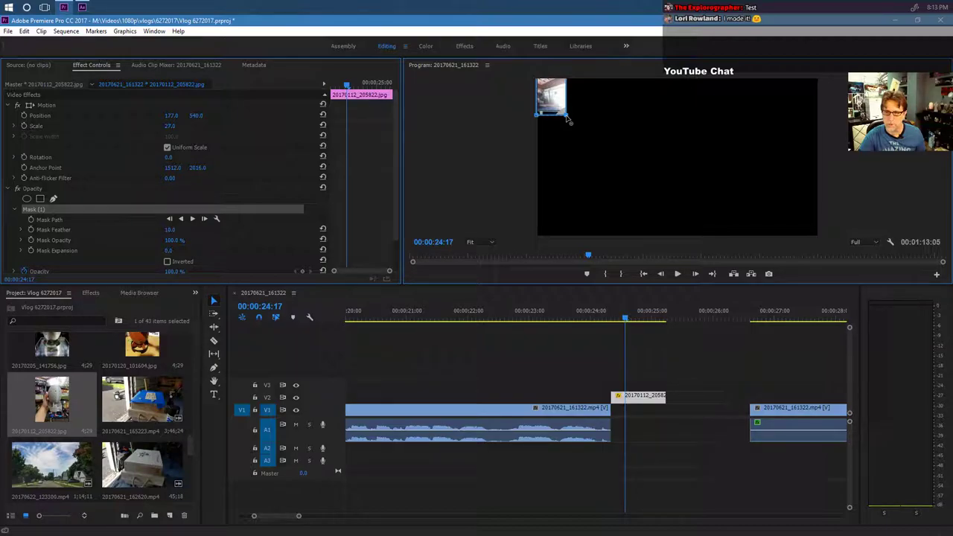
drag(583, 135, 607, 245)
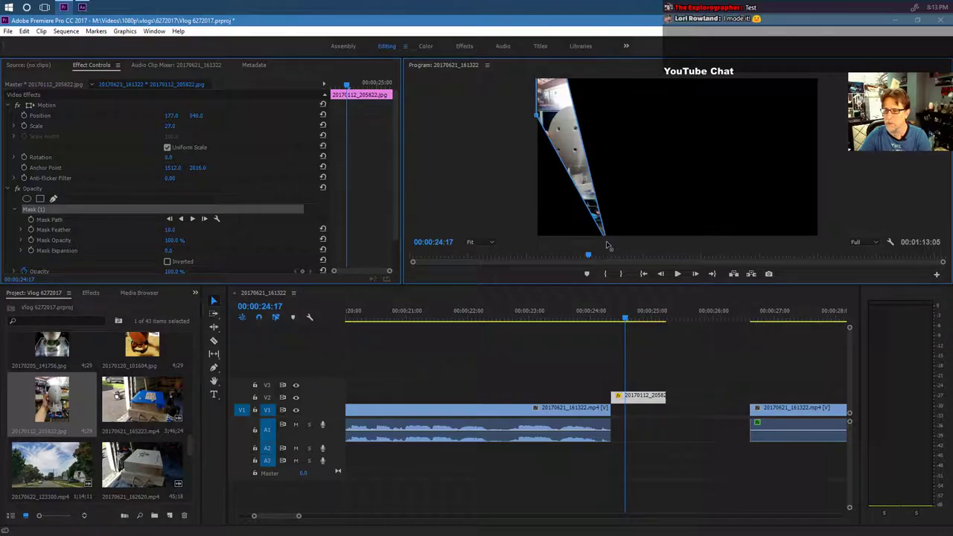
drag(605, 244, 587, 236)
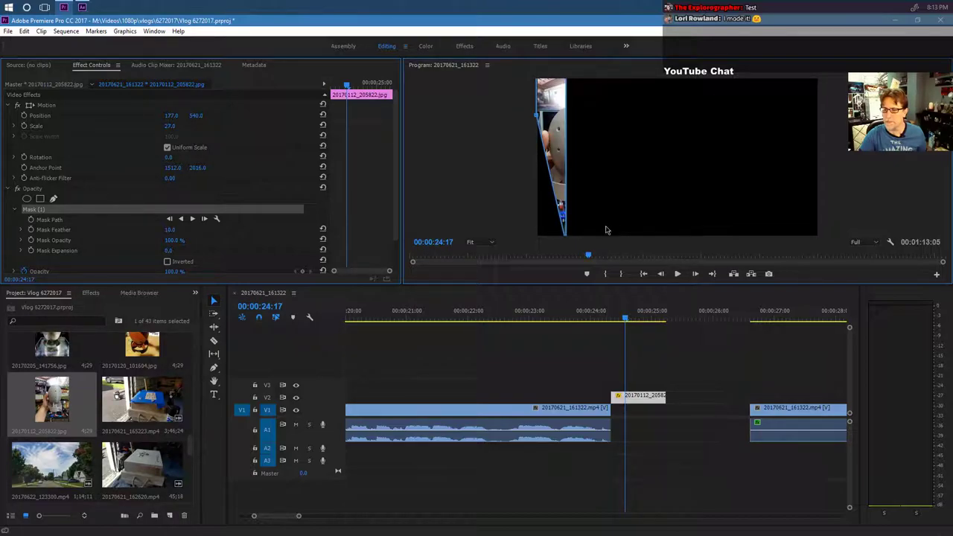
mouse_move(539, 116)
mouse_down()
mouse_move(529, 204)
mouse_move(537, 101)
mouse_up()
Undo two mask edits and stretch Mask (1) into a tall strip reaching the frame's bottom edge.
key(ctrl+z)
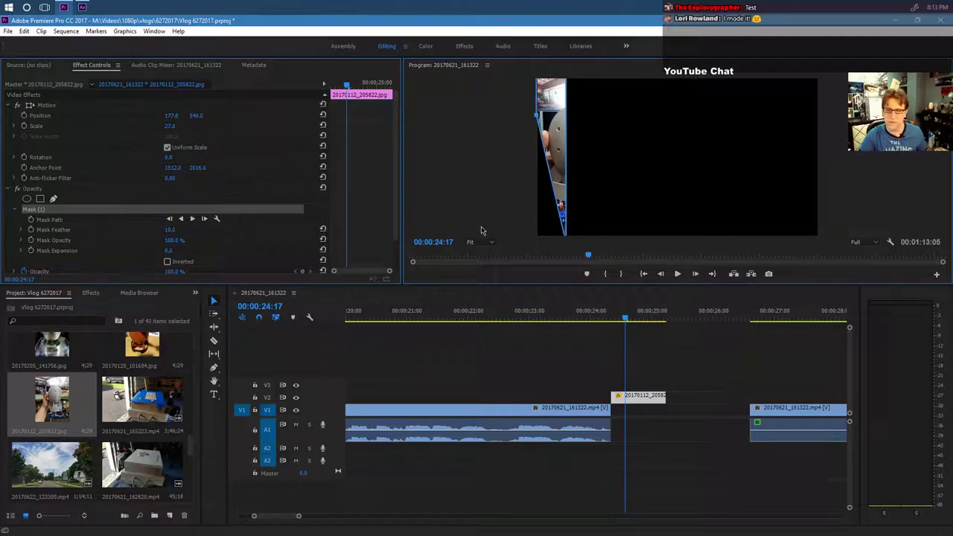
key(ctrl+z)
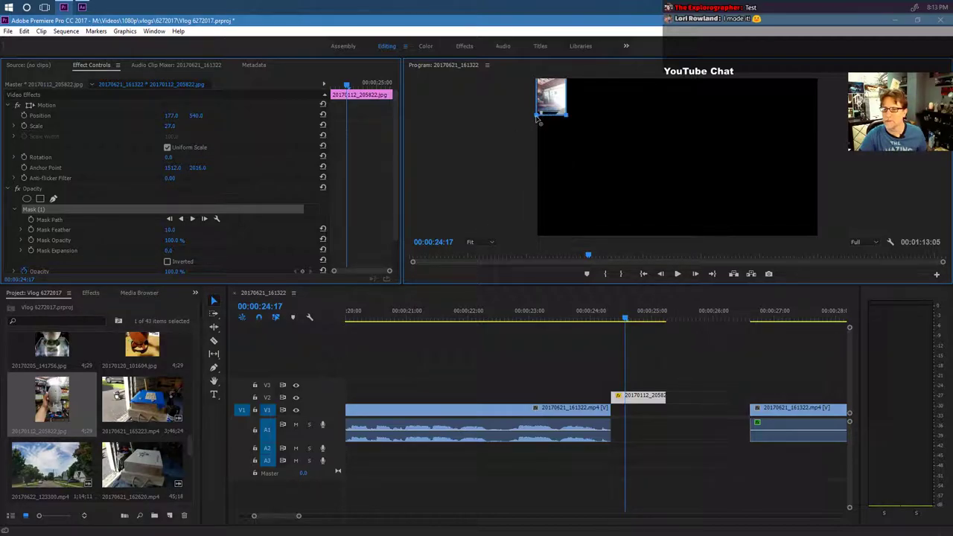
drag(539, 119, 537, 228)
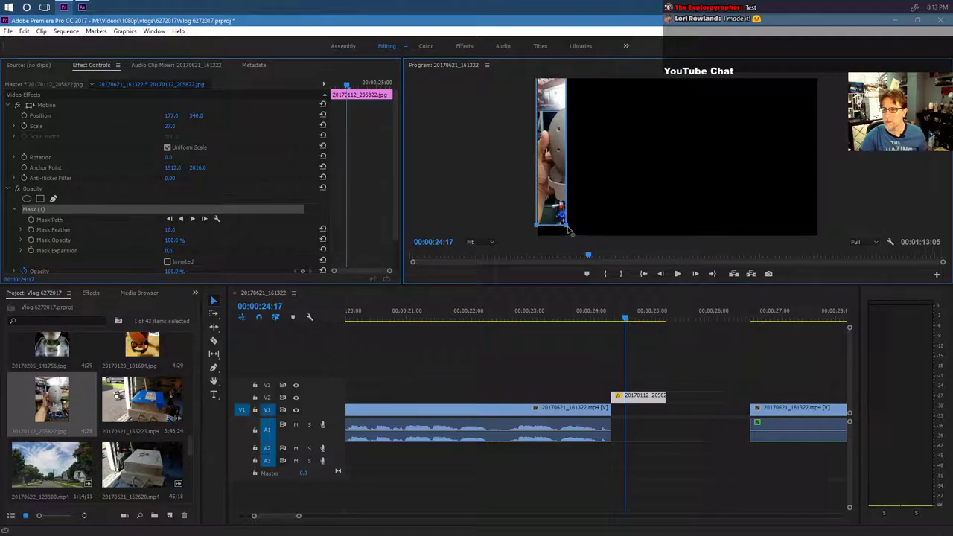
mouse_move(567, 231)
mouse_down()
mouse_move(585, 231)
mouse_move(569, 228)
mouse_up()
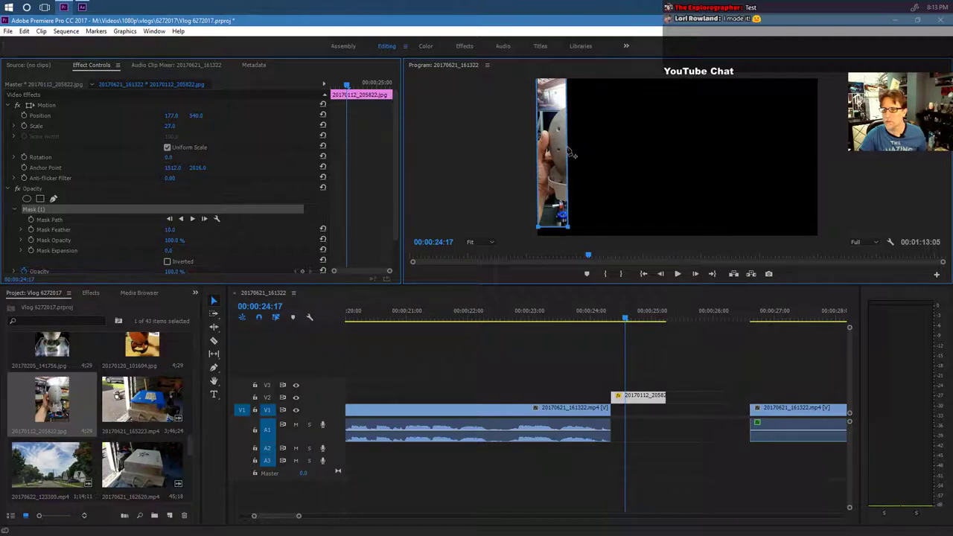
drag(572, 154, 608, 79)
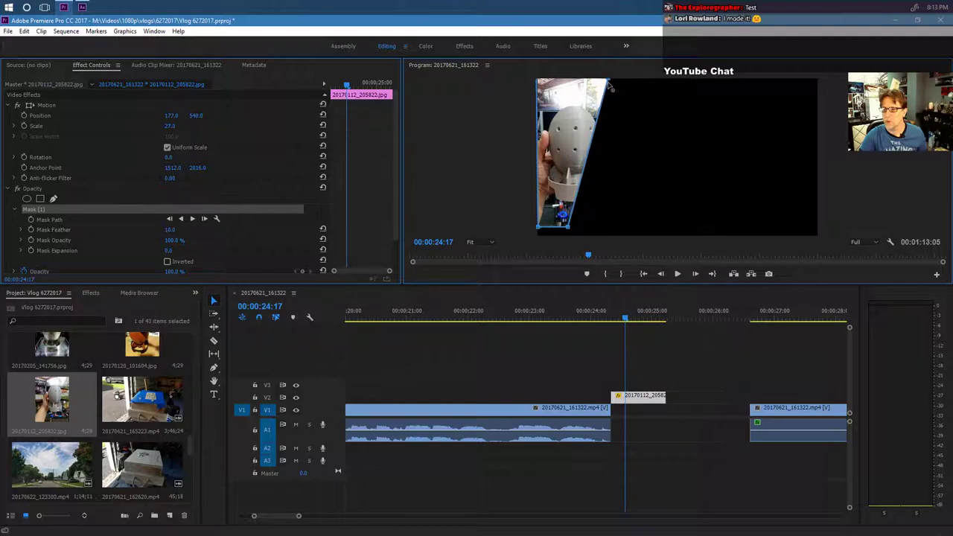
mouse_move(571, 231)
mouse_down()
mouse_move(615, 237)
mouse_move(563, 233)
mouse_up()
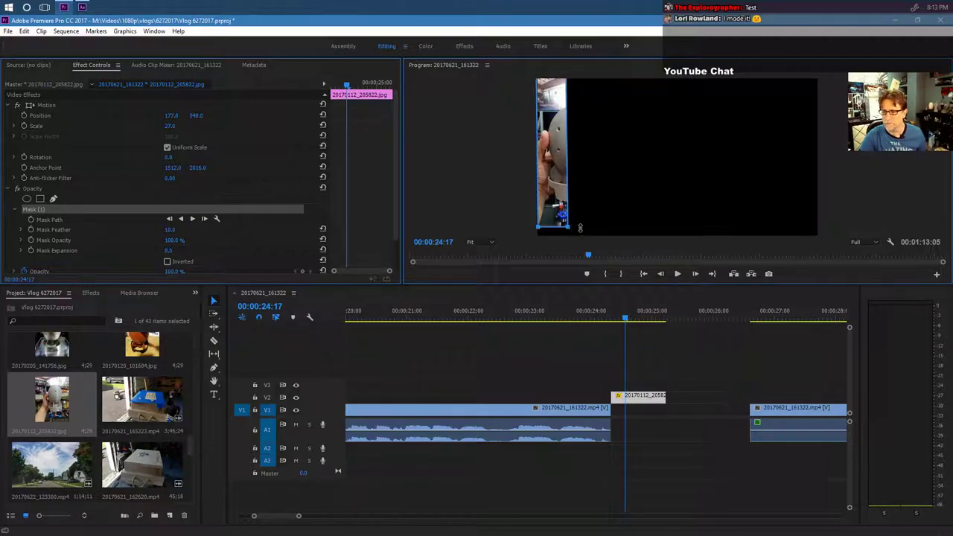
mouse_move(570, 232)
mouse_down()
mouse_move(581, 234)
mouse_move(566, 241)
mouse_up()
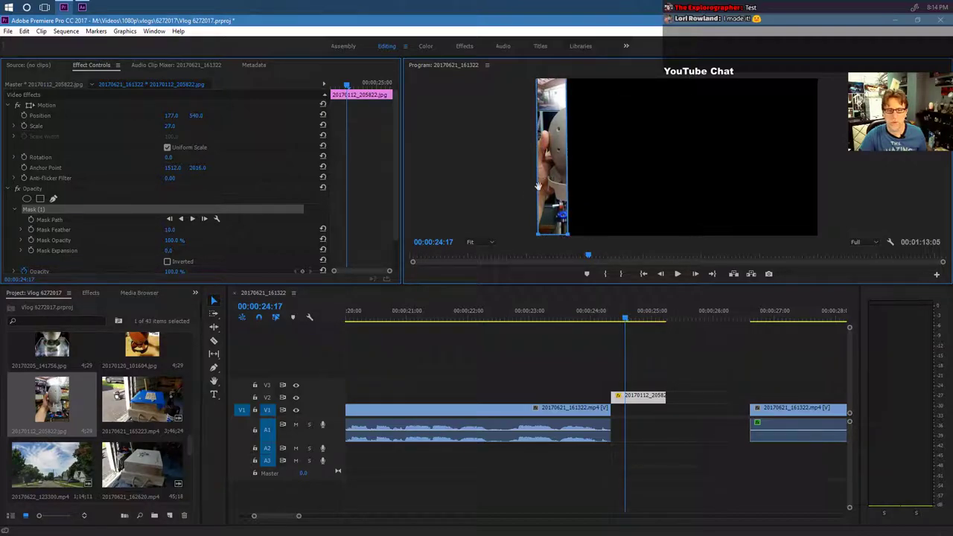
scroll(253, 251, down, 2)
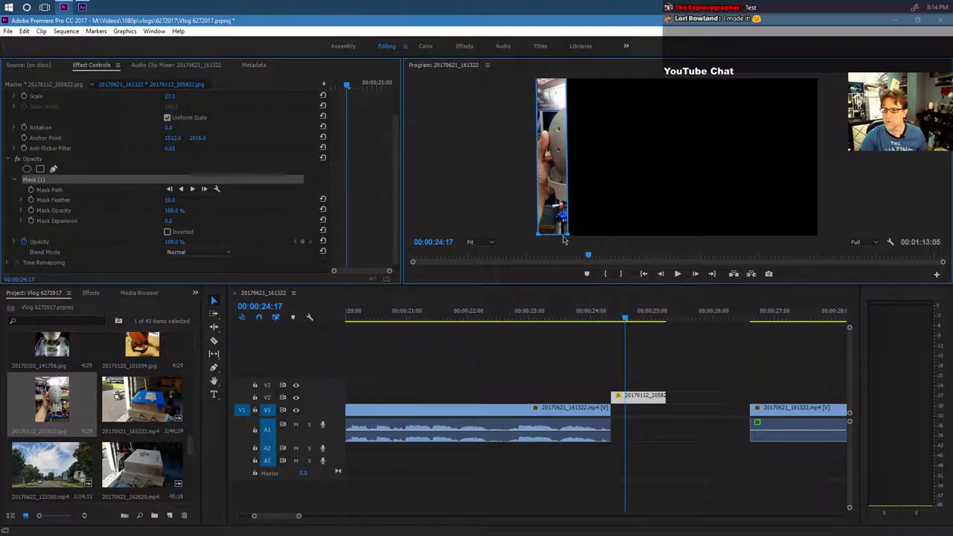
mouse_move(566, 240)
mouse_down()
mouse_move(606, 237)
mouse_move(568, 242)
mouse_move(567, 230)
mouse_move(588, 237)
mouse_move(565, 233)
mouse_up()
Step back onto the insert and drag Mask (1) into a tall rectangle around the grey rocket.
key(Left)
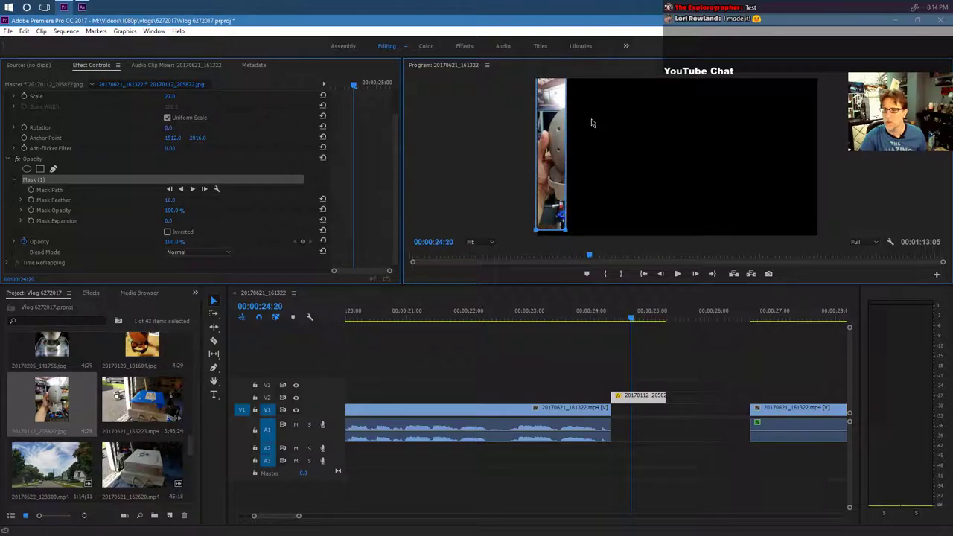
key(Right)
key(Left)
key(Left)
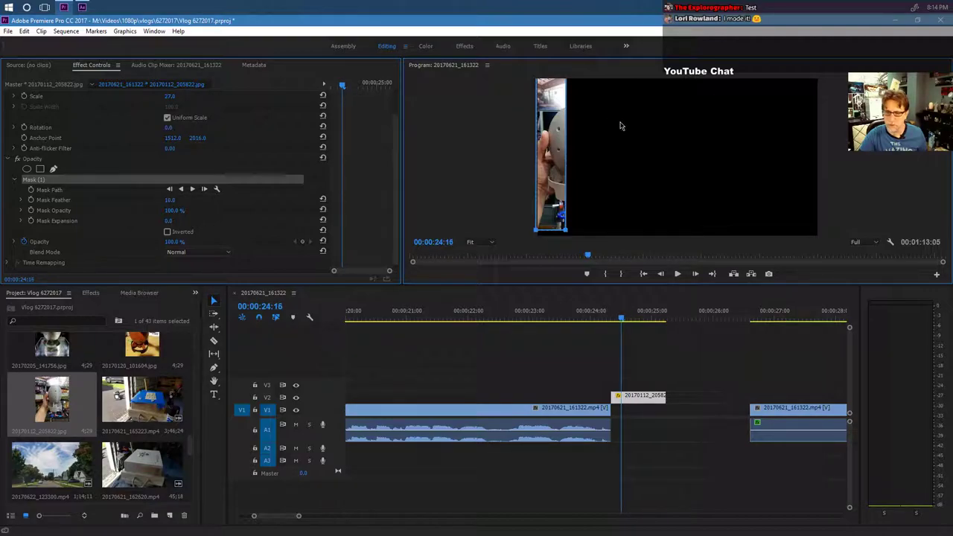
key(Left)
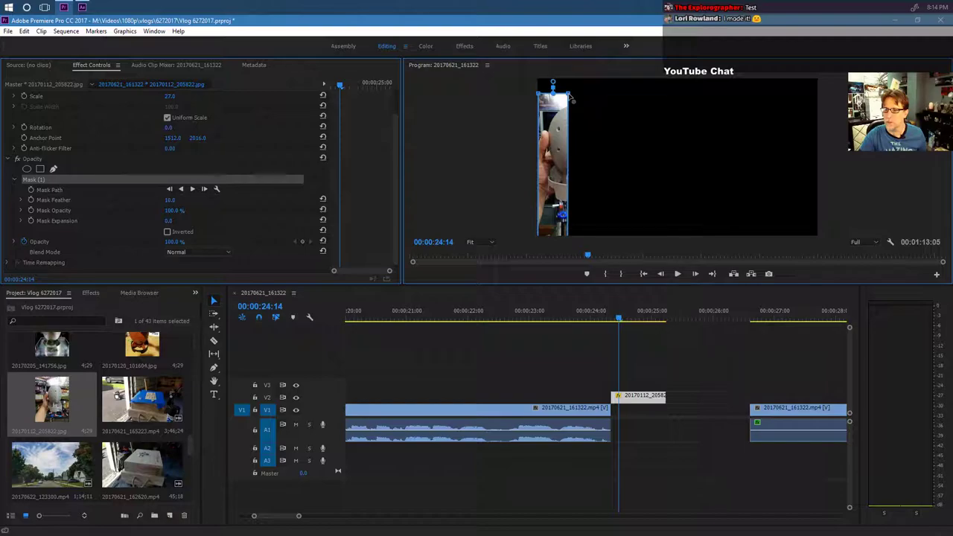
drag(569, 96, 615, 96)
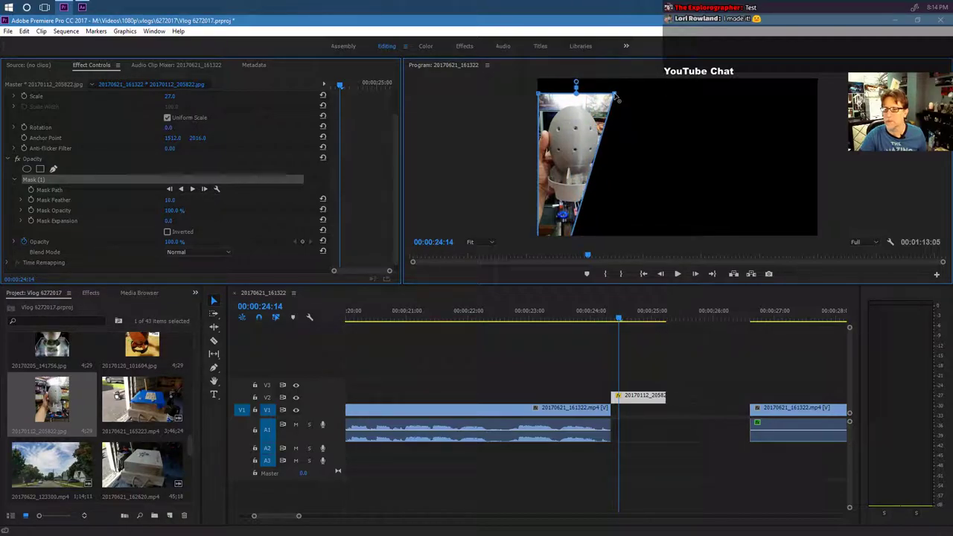
drag(599, 169, 604, 152)
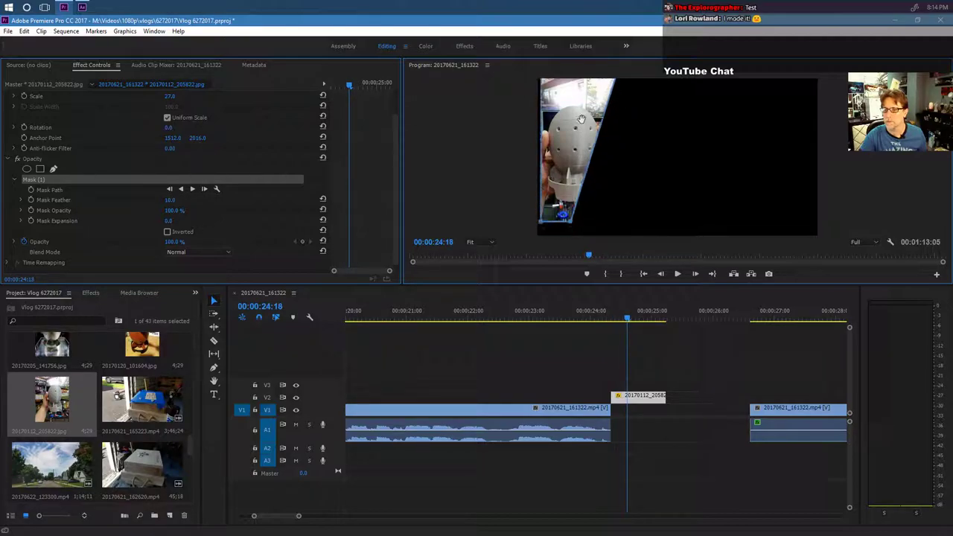
drag(570, 222, 623, 211)
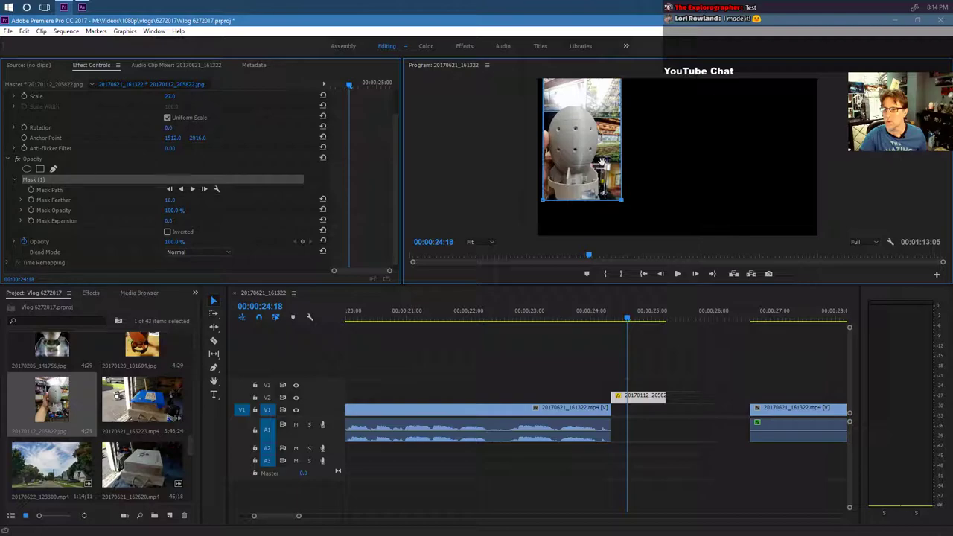
drag(602, 161, 595, 194)
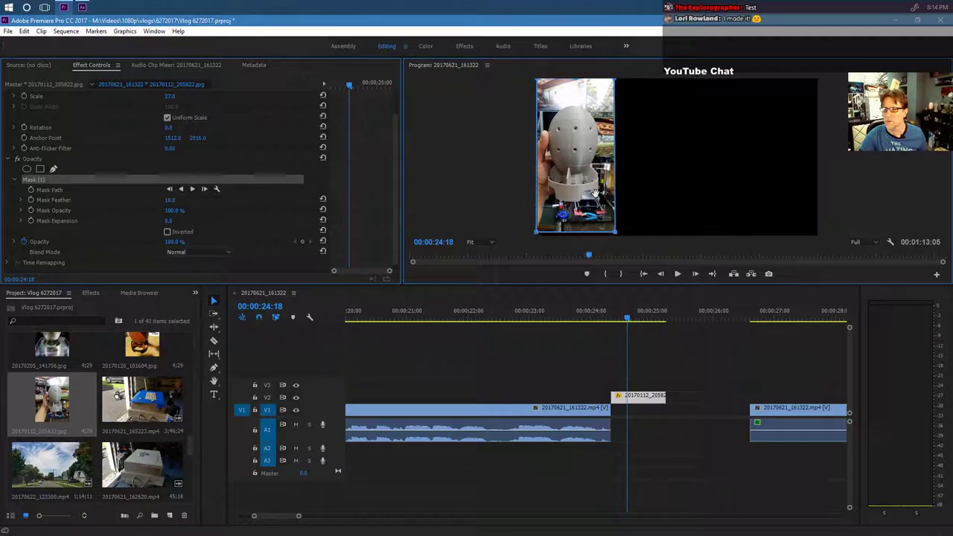
drag(615, 237, 616, 240)
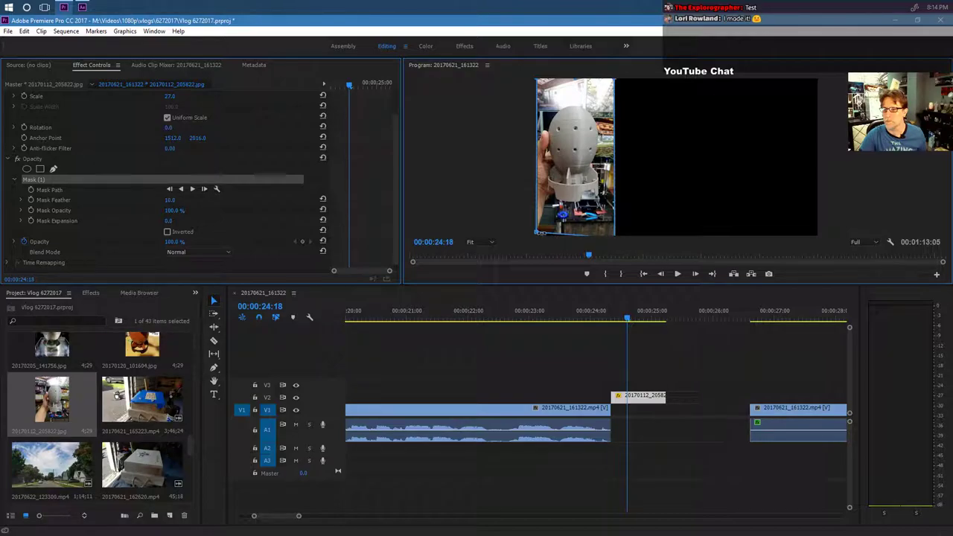
drag(537, 235, 533, 229)
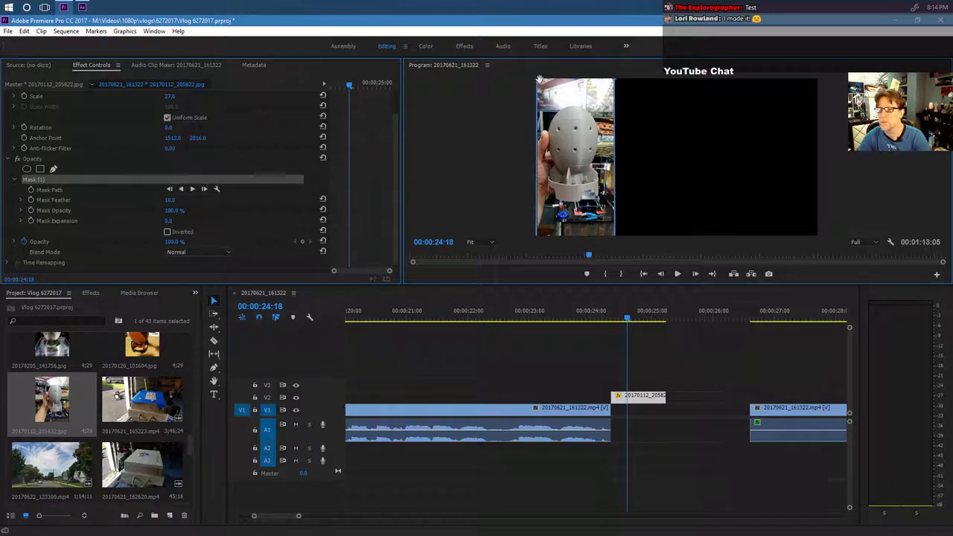
drag(537, 80, 536, 79)
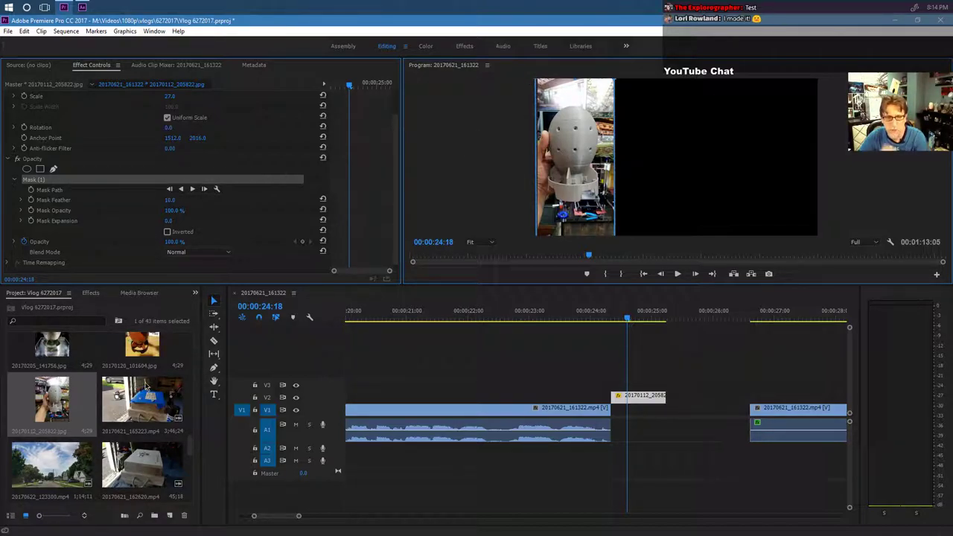
scroll(108, 407, up, 1)
Place 20170120_101604.jpg on V3, trim it to the first insert's length, and scale it to 27.
scroll(115, 412, down, 1)
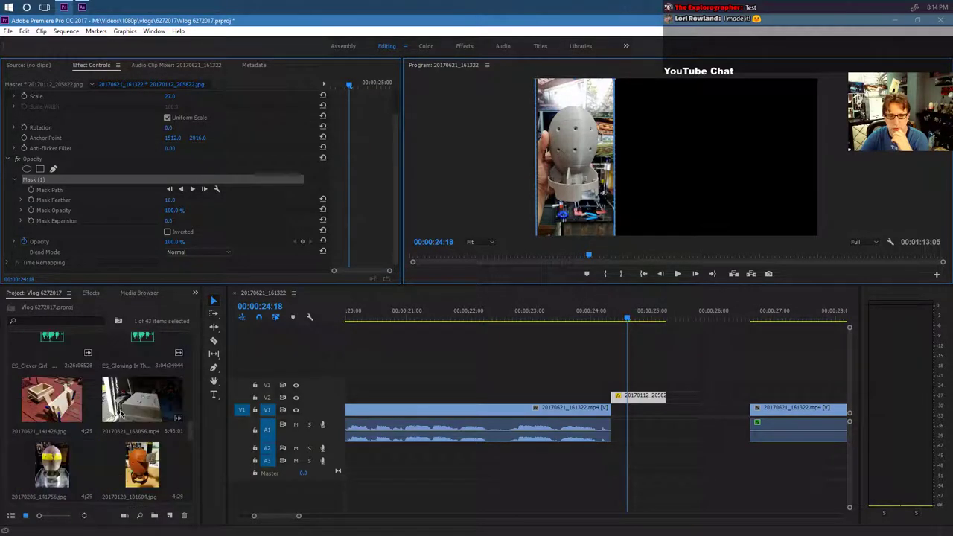
scroll(121, 414, up, 1)
drag(142, 399, 557, 385)
drag(627, 384, 666, 382)
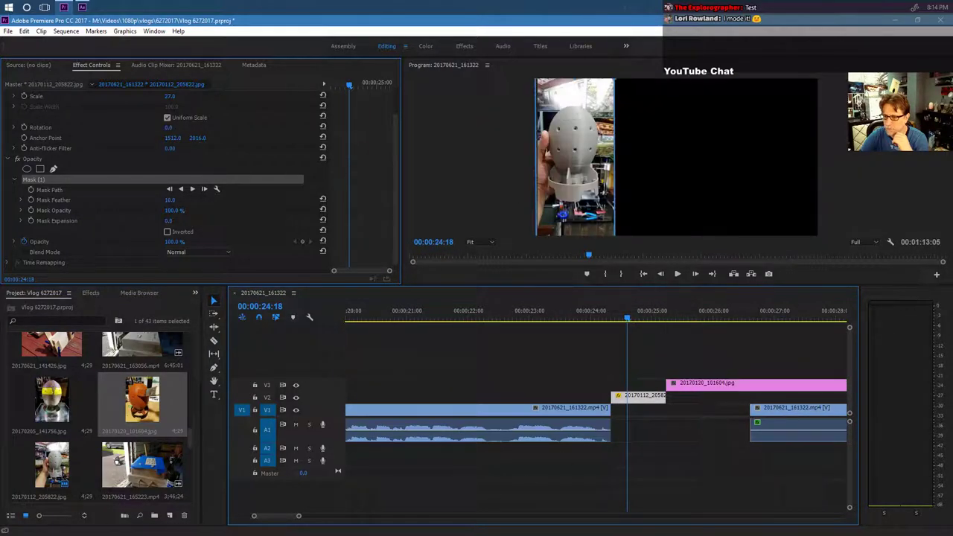
drag(305, 520, 340, 515)
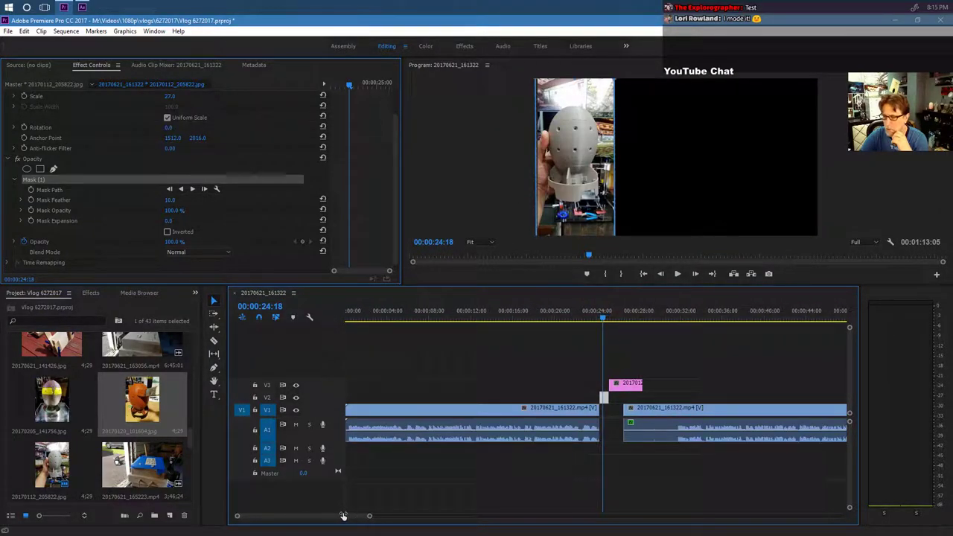
drag(641, 384, 607, 385)
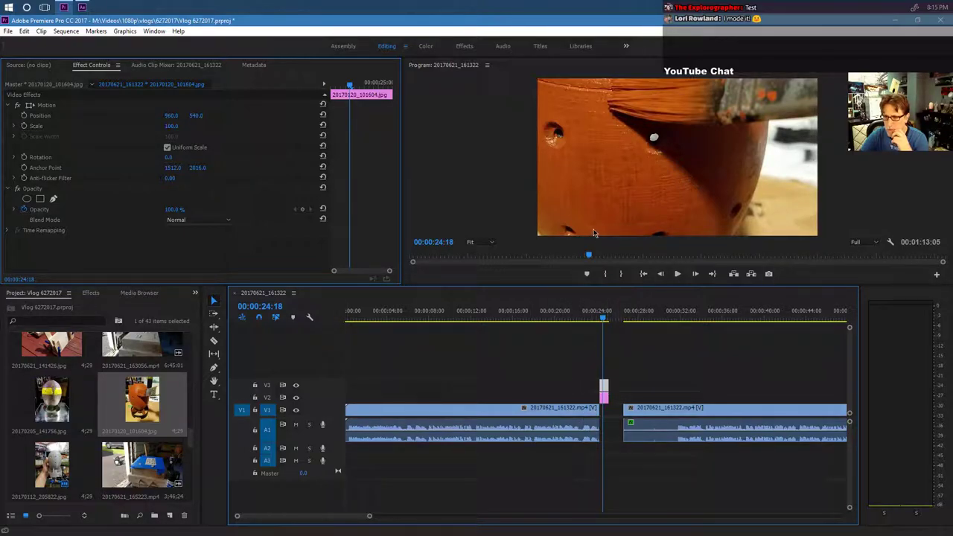
drag(170, 126, 116, 126)
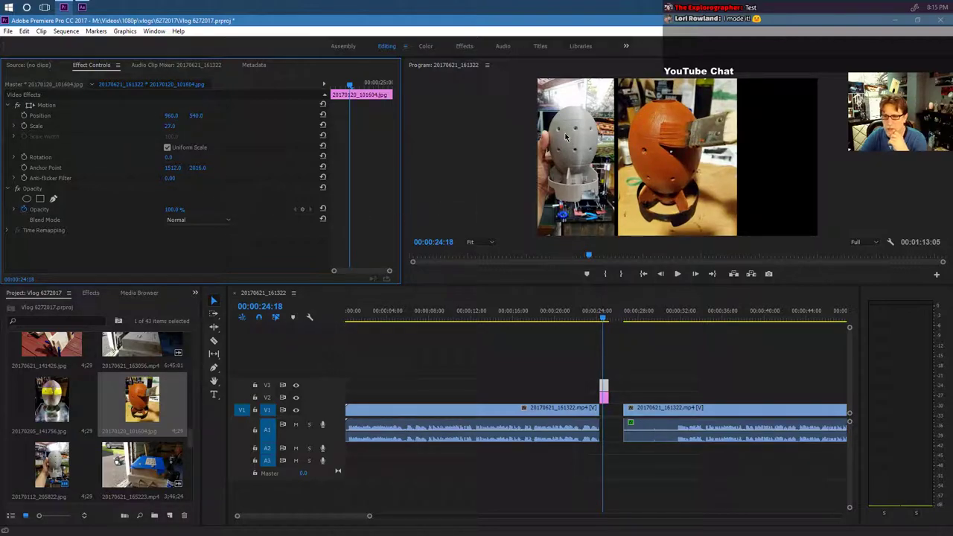
Copy Mask (1) from 20170112_205822.jpg and paste it onto 20170120_101604.jpg's Opacity.
click(604, 400)
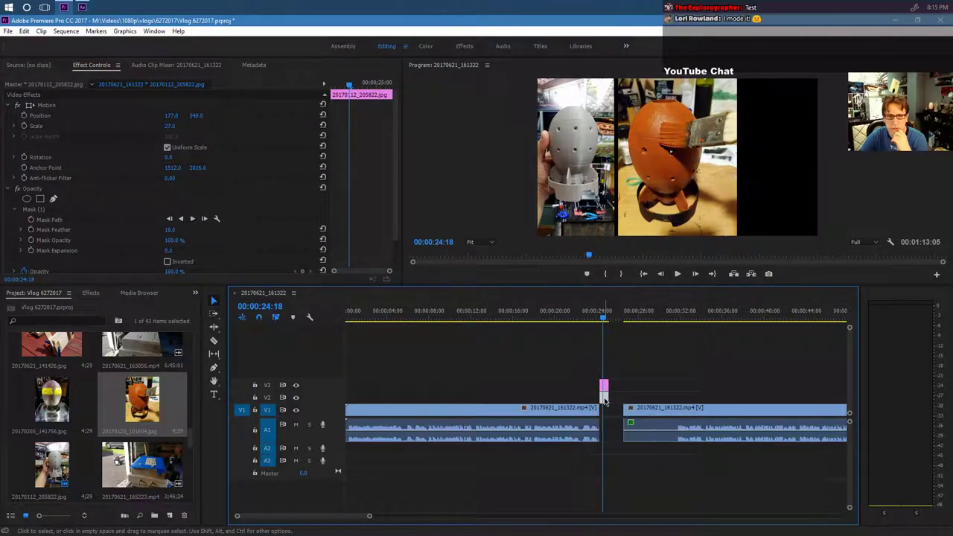
click(41, 209)
right_click(39, 210)
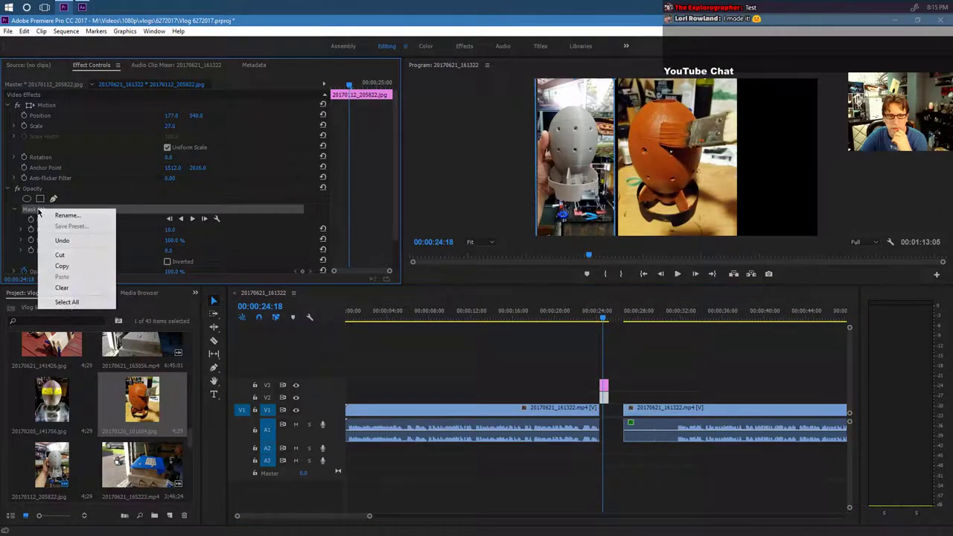
click(61, 267)
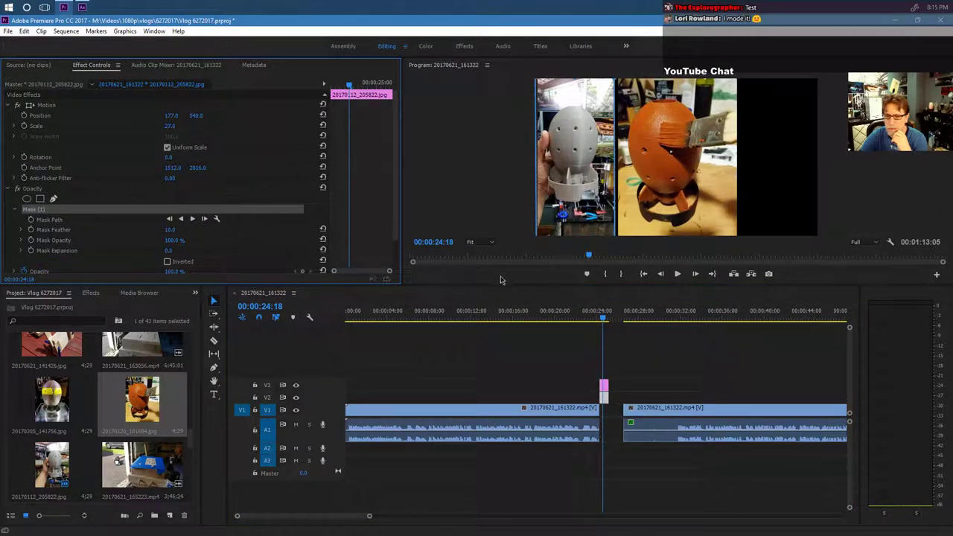
click(604, 389)
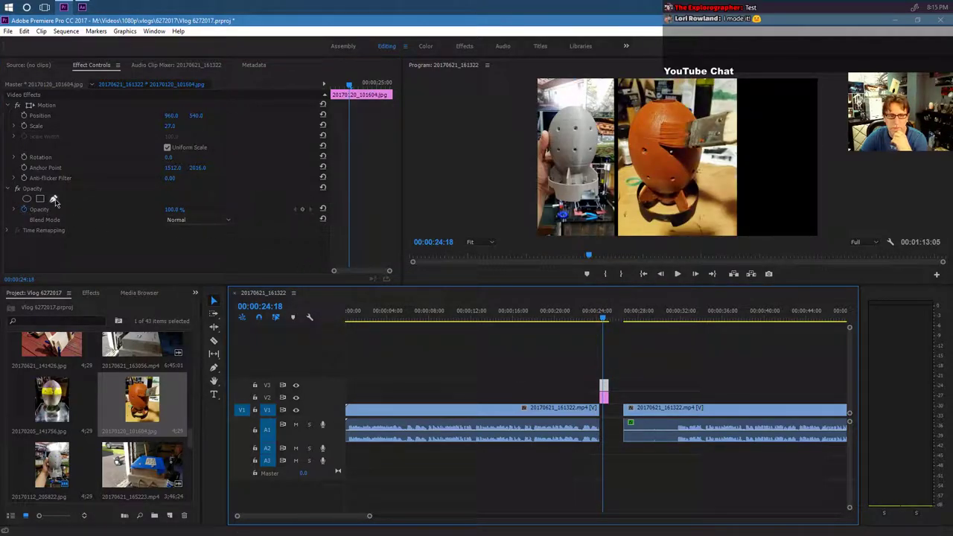
right_click(75, 245)
click(47, 264)
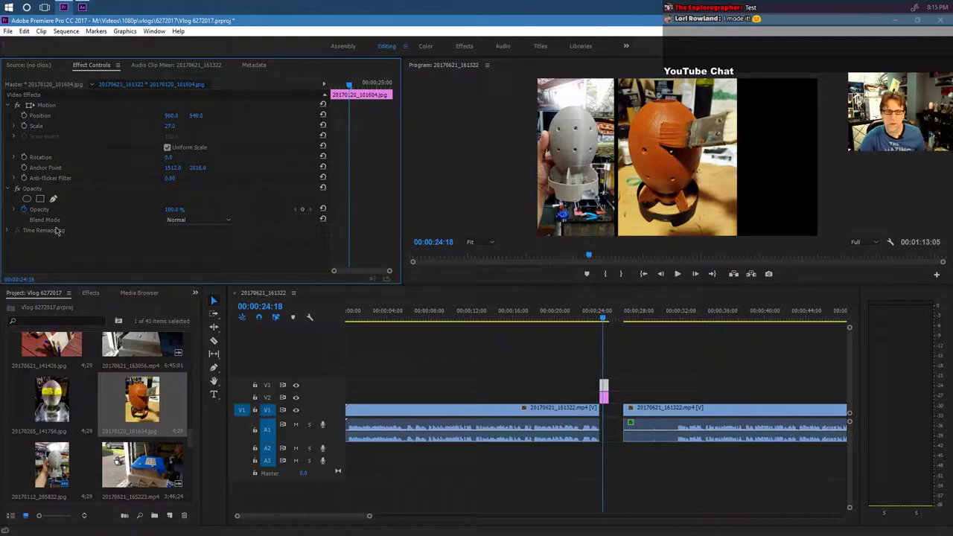
right_click(39, 189)
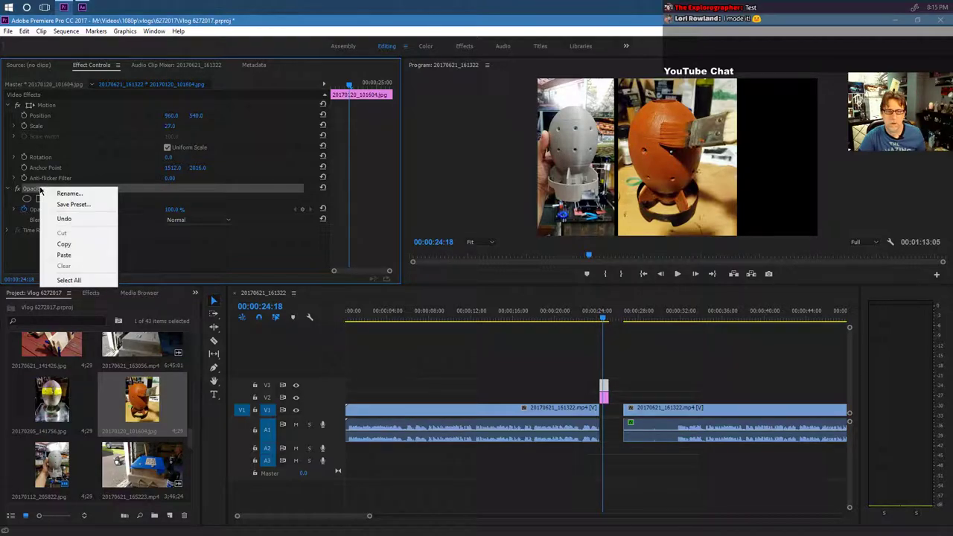
click(66, 255)
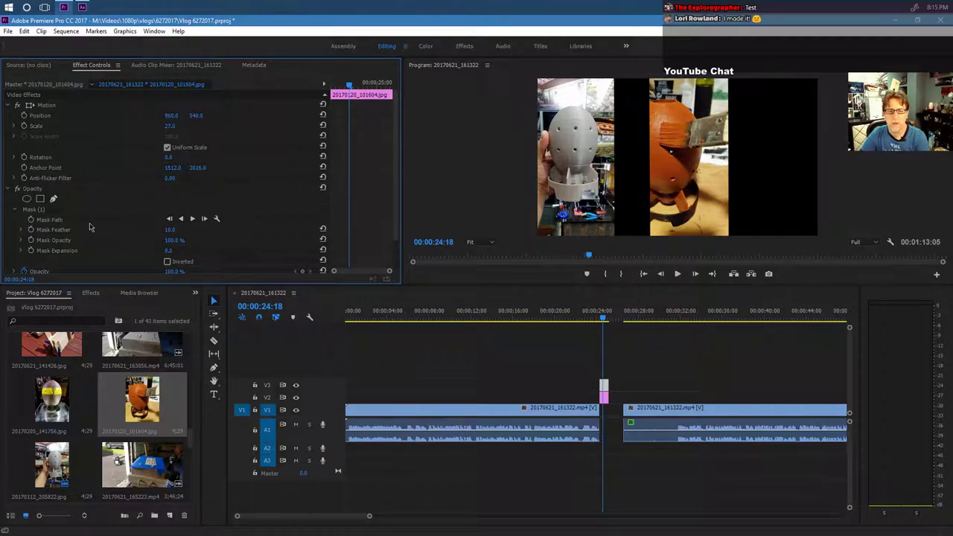
Shift the pasted mask over the orange rocket and set Position X to 831.
click(691, 170)
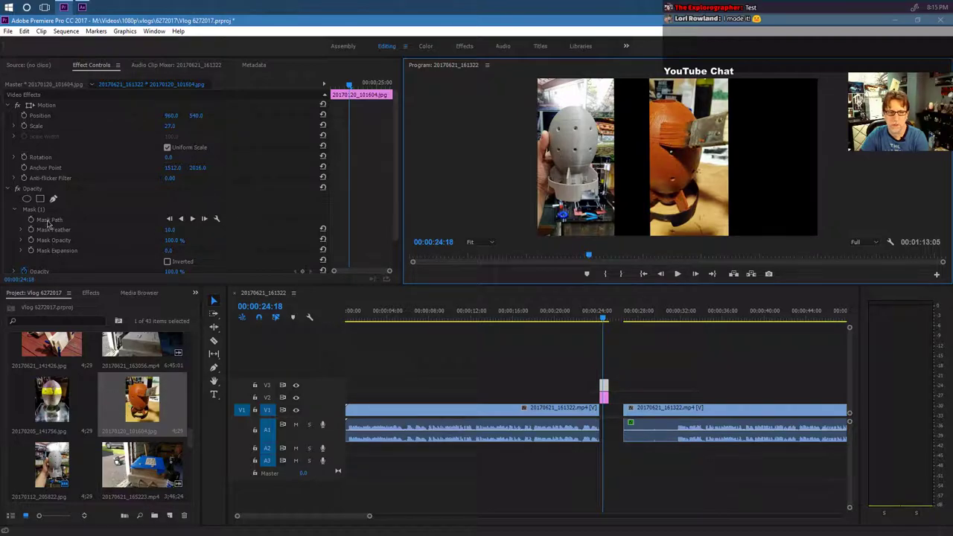
click(218, 219)
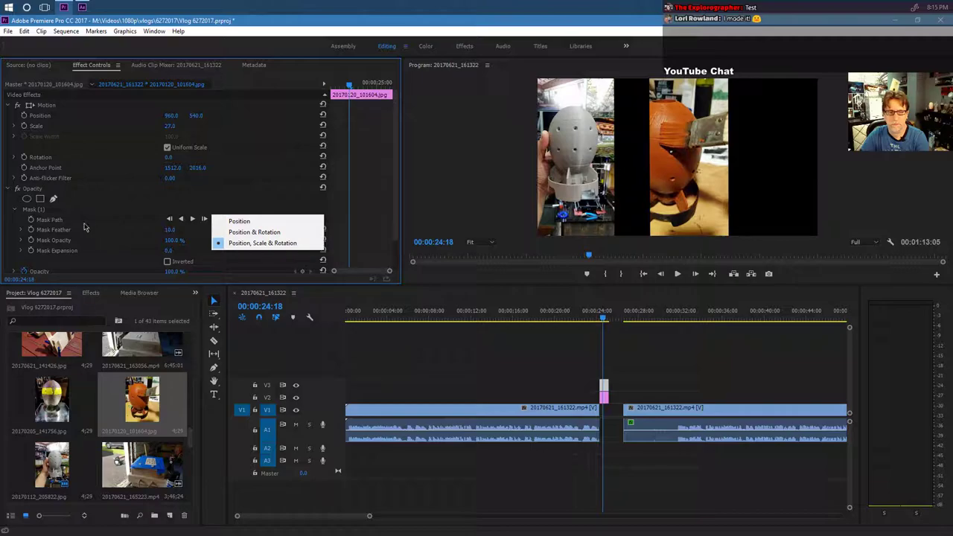
click(55, 220)
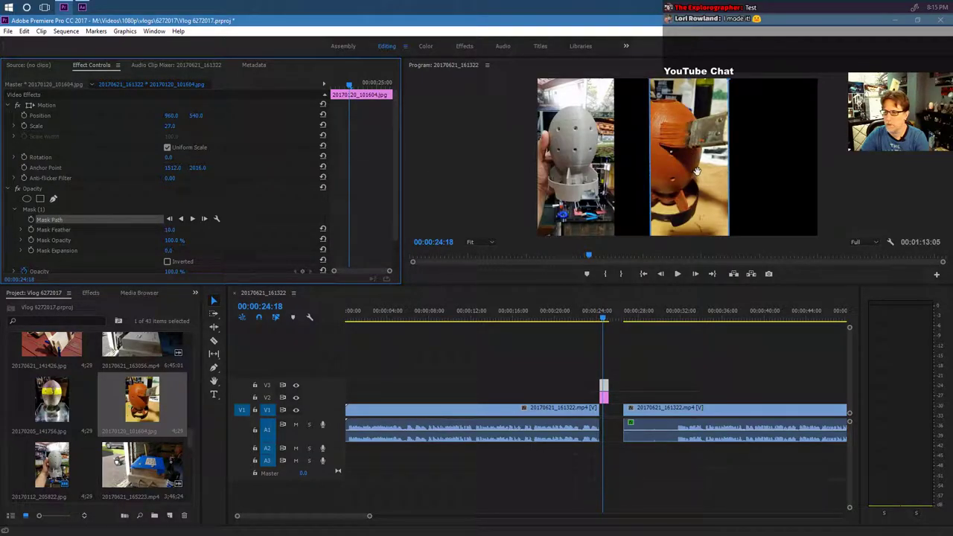
drag(694, 170, 671, 170)
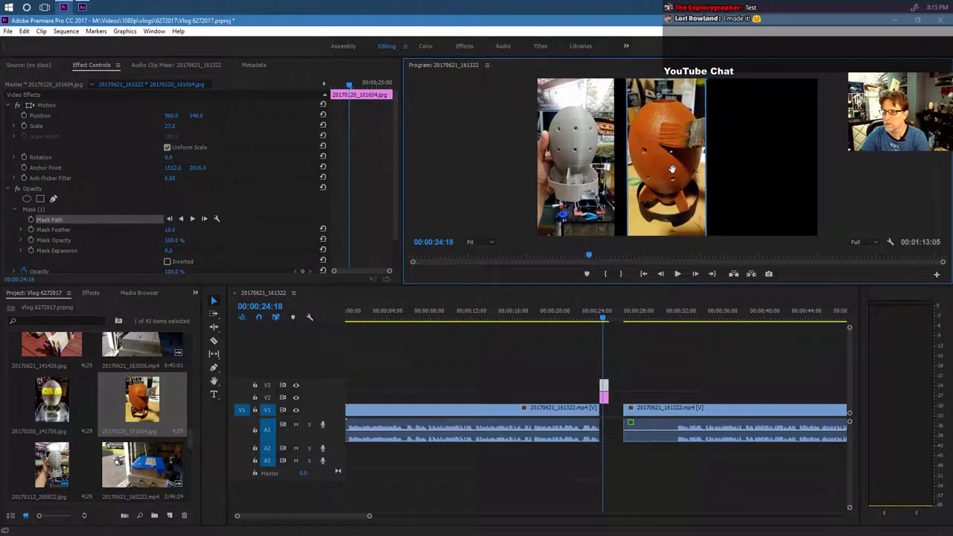
click(196, 117)
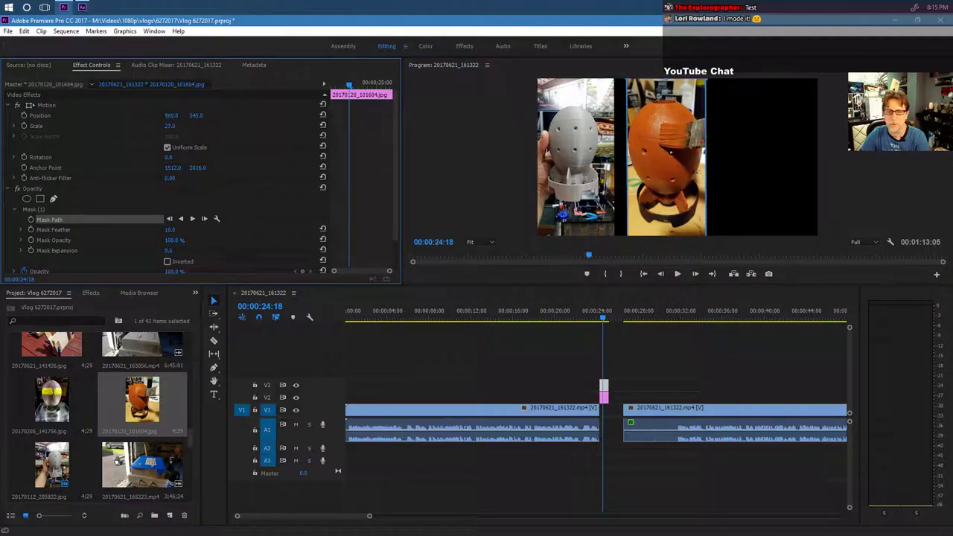
drag(171, 115, 97, 116)
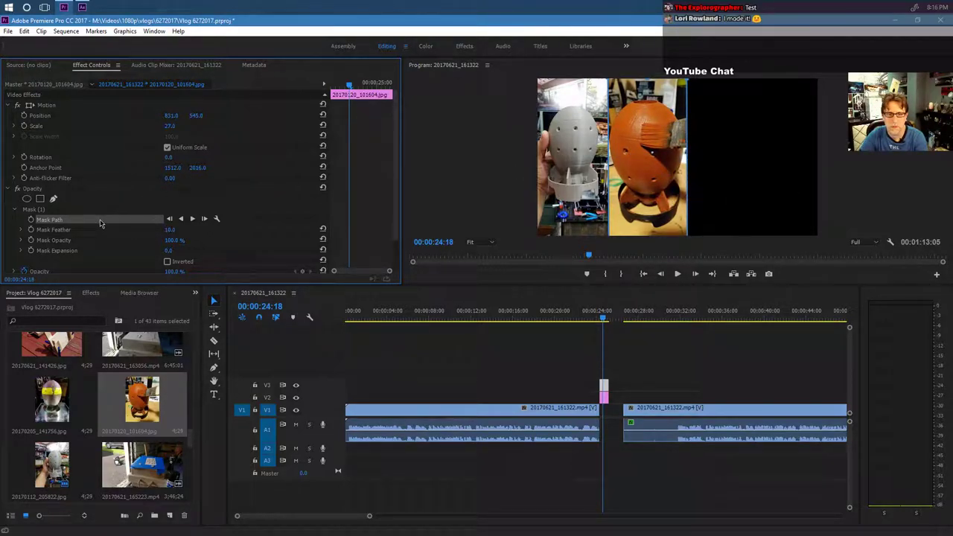
Reshape the orange rocket's mask into an upright strip aligned beside the grey panel.
click(690, 82)
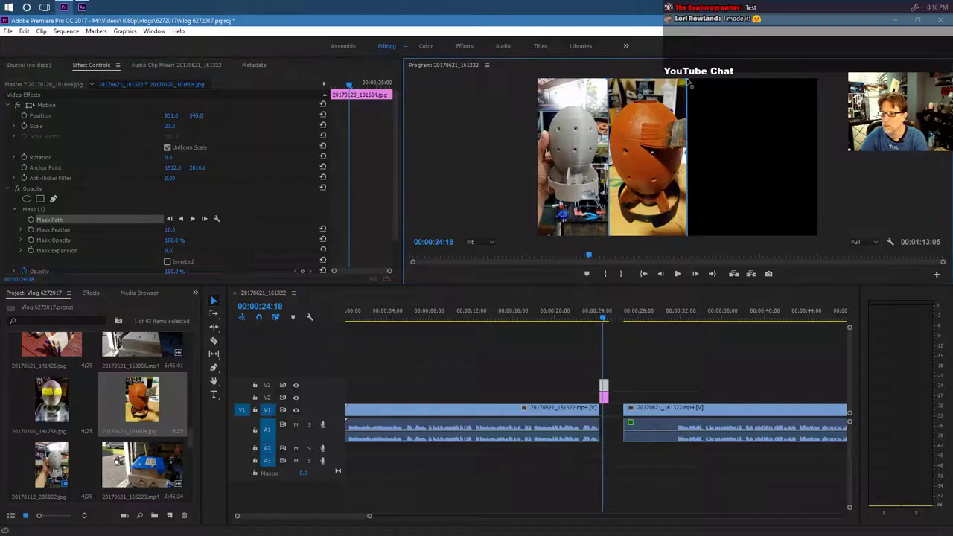
drag(690, 89, 669, 105)
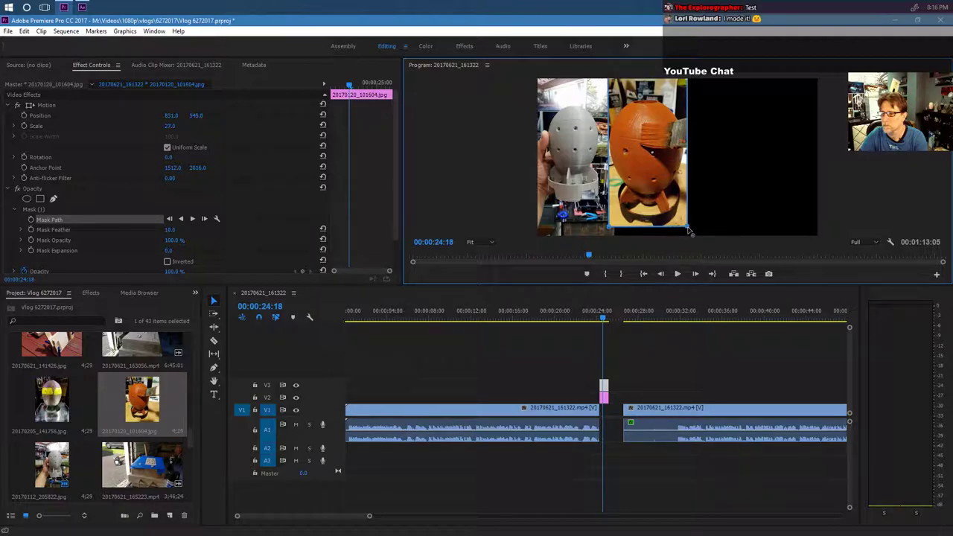
drag(688, 231, 684, 228)
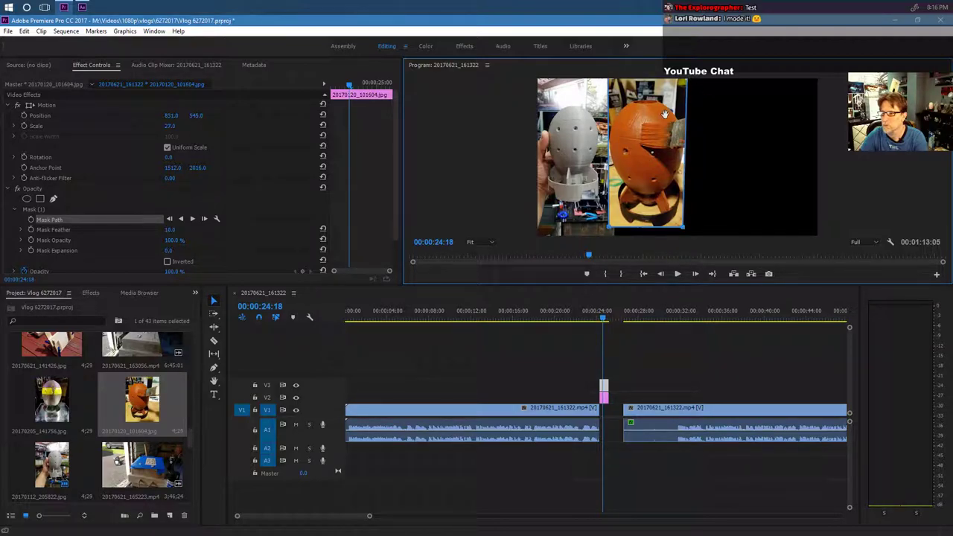
drag(663, 116, 661, 130)
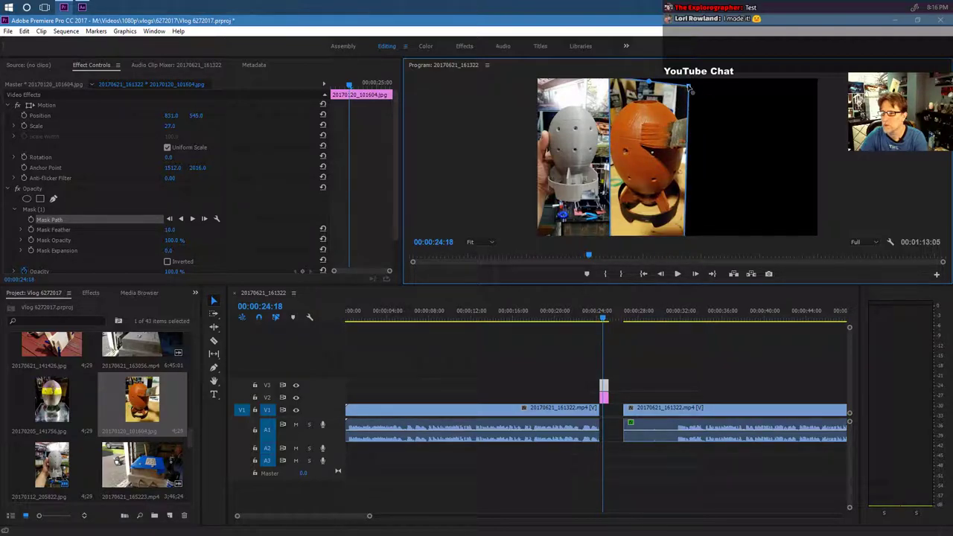
drag(689, 88, 687, 77)
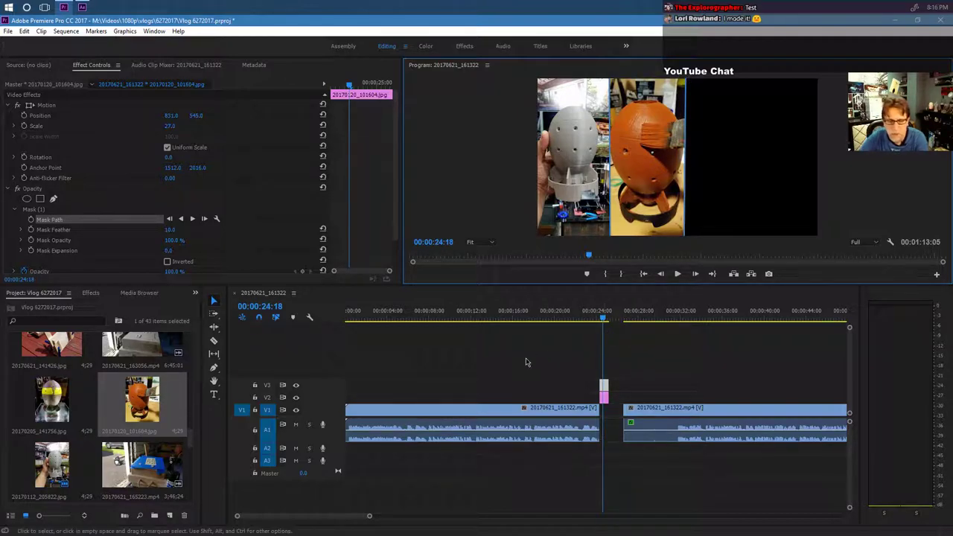
Place the egg photo 20170204_170800.jpg on V4 at the playhead and scale it to 27.
scroll(125, 422, up, 3)
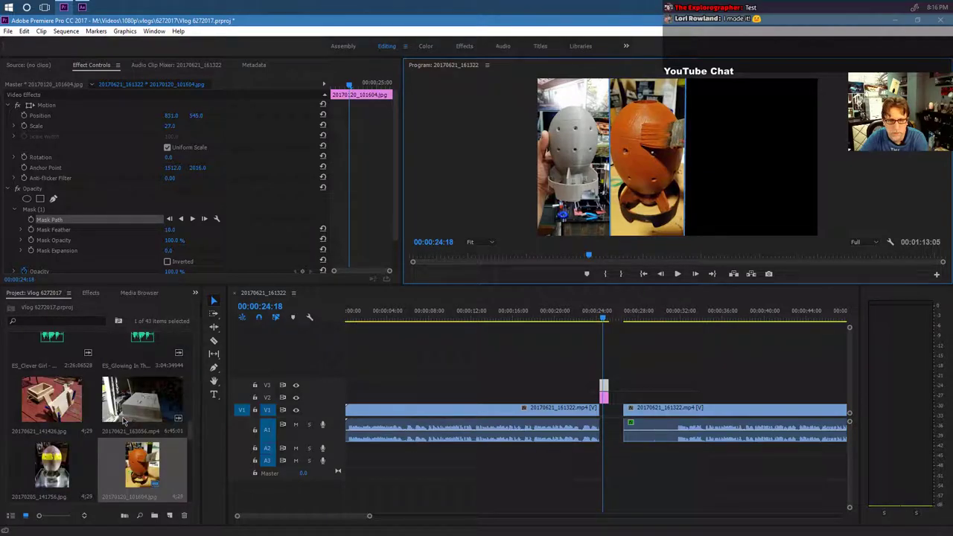
scroll(122, 422, down, 6)
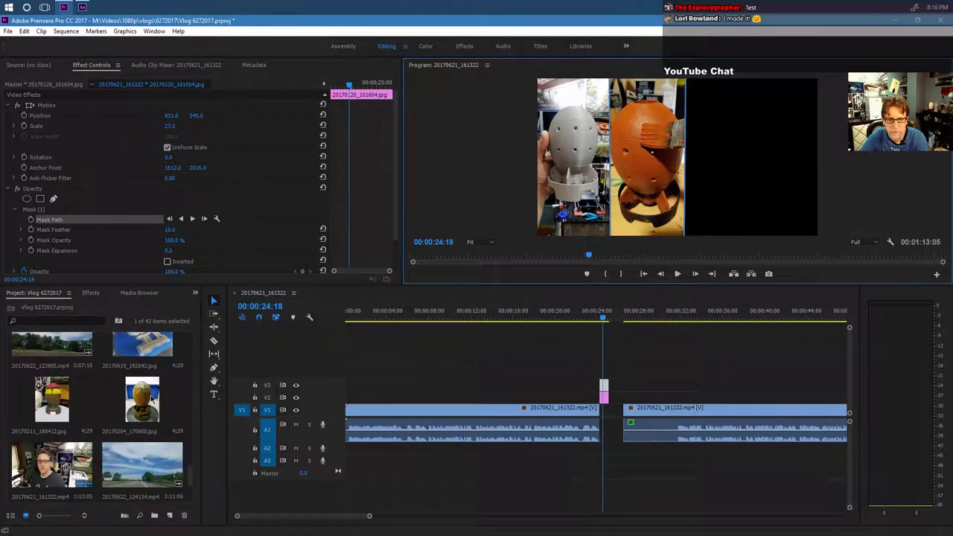
click(145, 402)
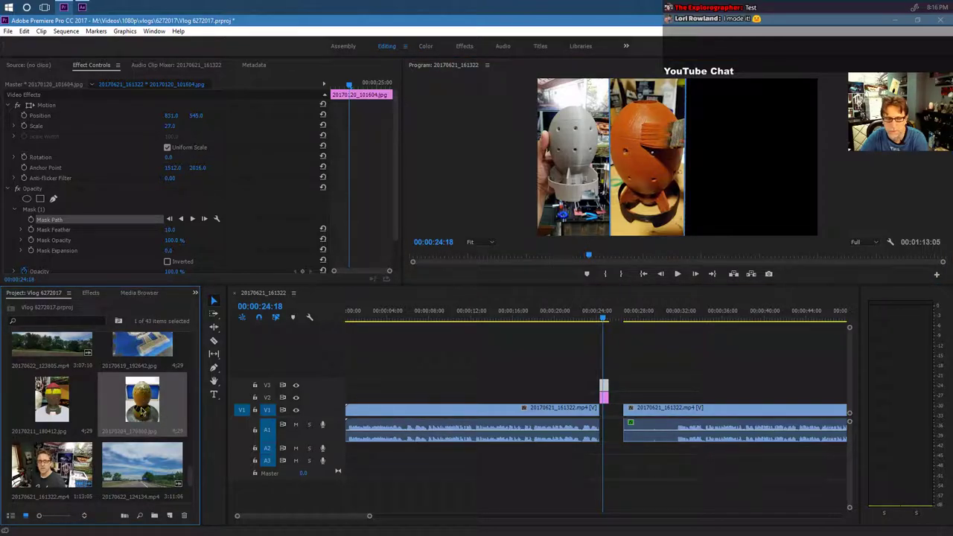
drag(142, 407, 607, 373)
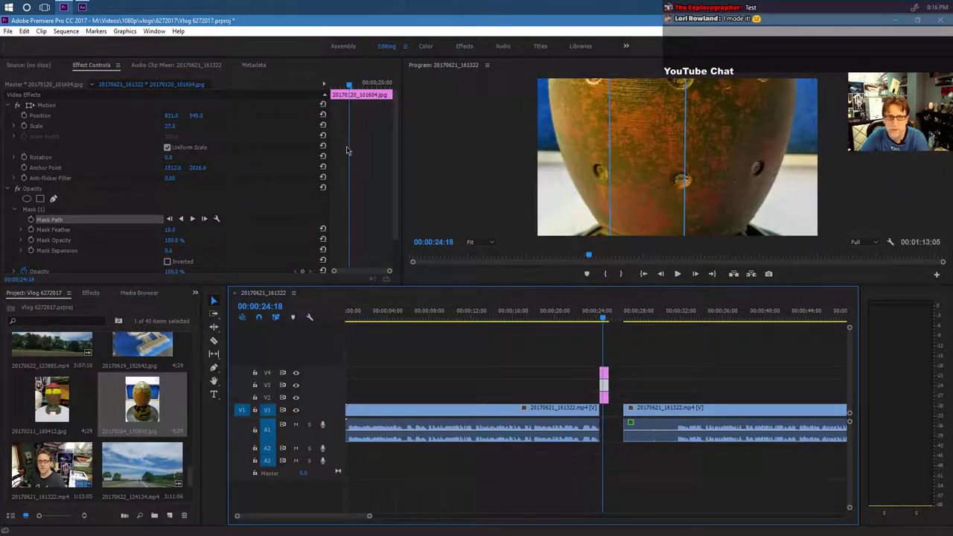
click(169, 128)
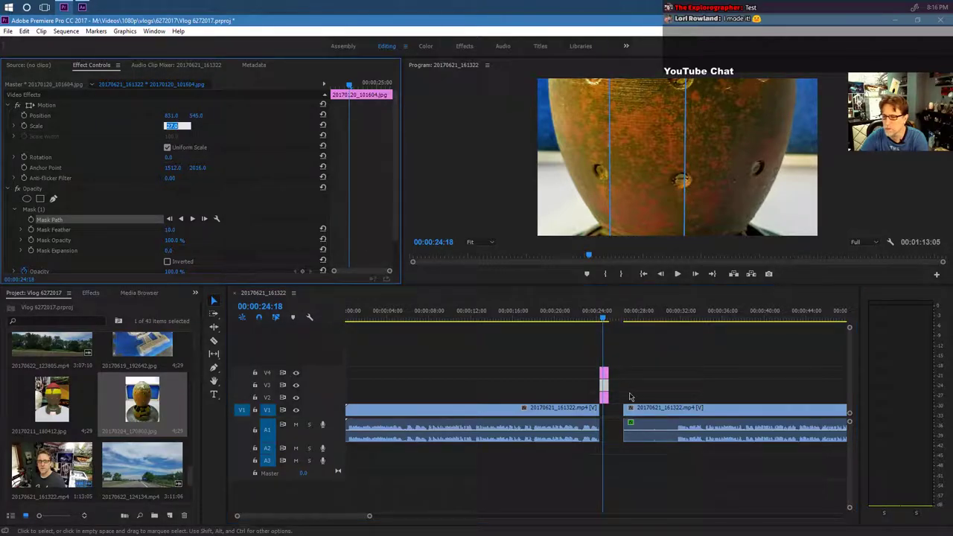
click(603, 374)
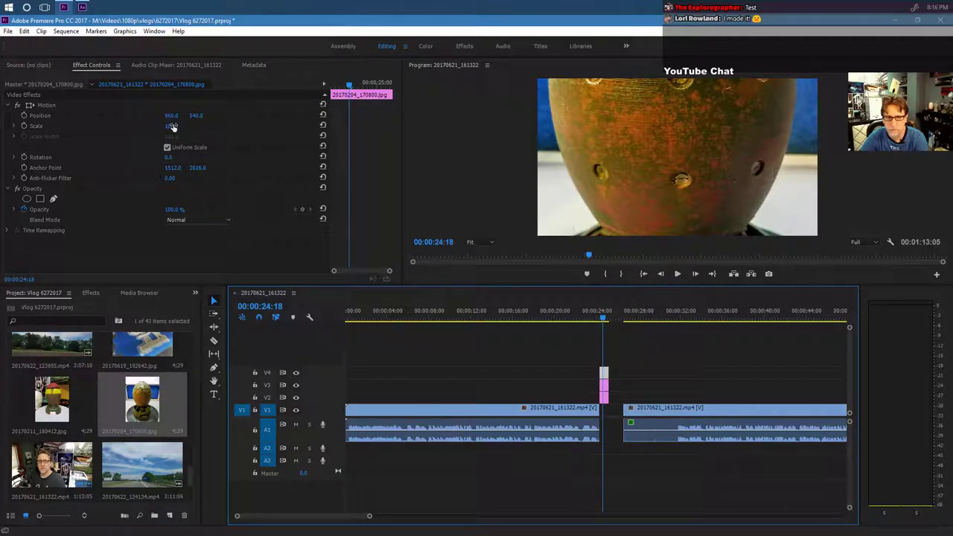
drag(172, 126, 149, 126)
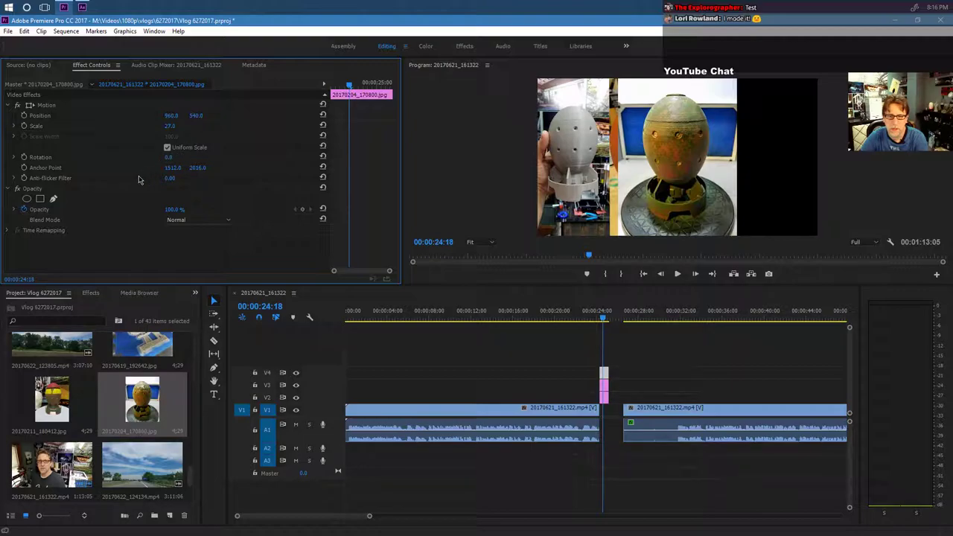
Paste the copied mask onto the egg photo's Opacity and move it to Position X 1253.
click(41, 196)
right_click(41, 195)
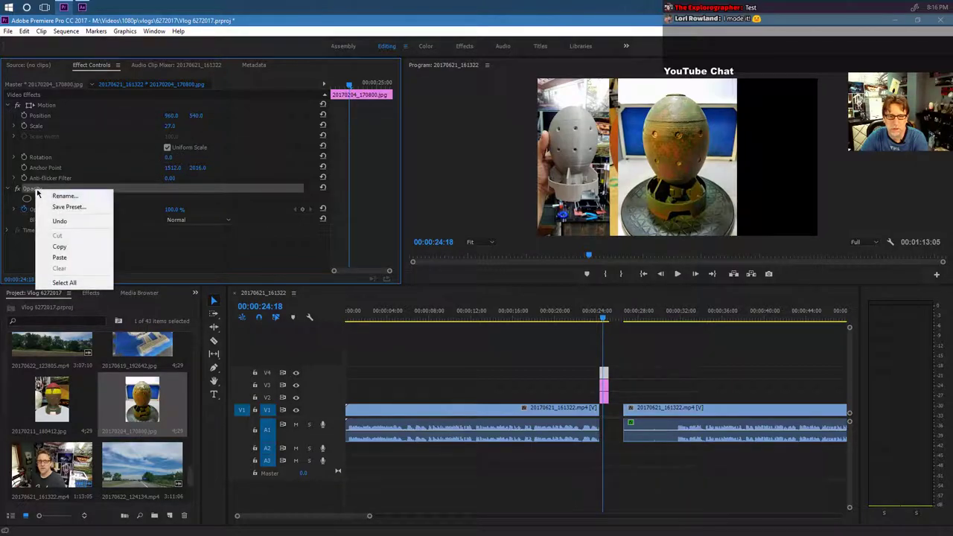
click(58, 257)
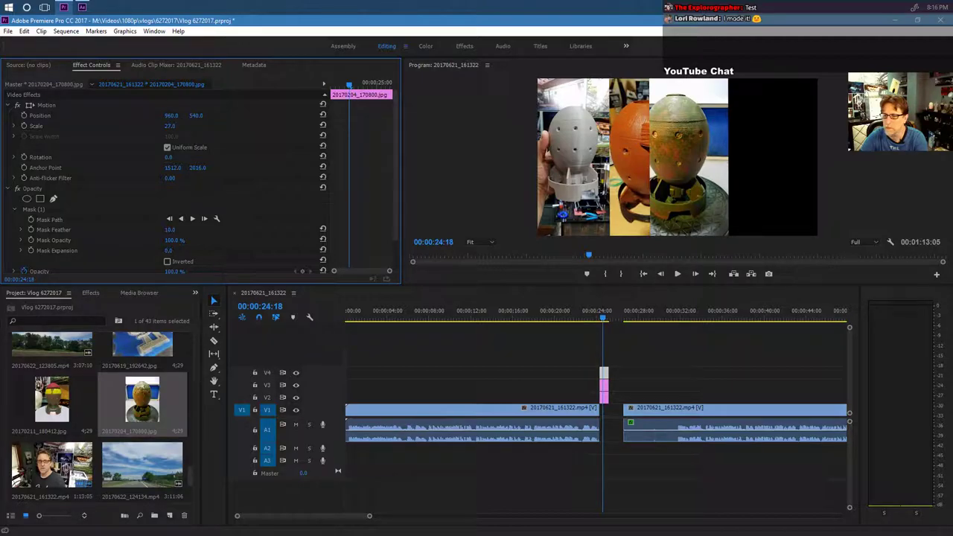
drag(171, 115, 389, 116)
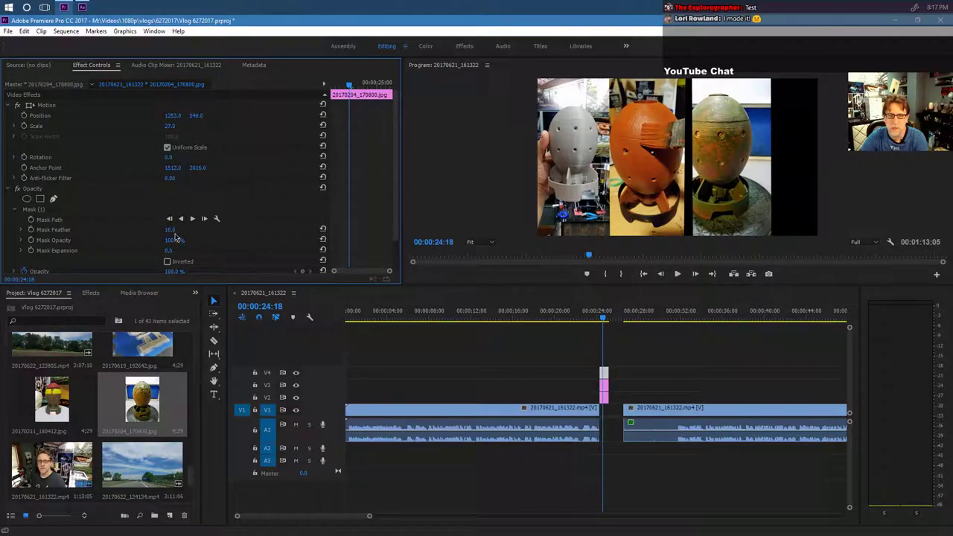
Adjust the egg photo's mask vertices to tidy its edges beside the orange rocket.
click(127, 220)
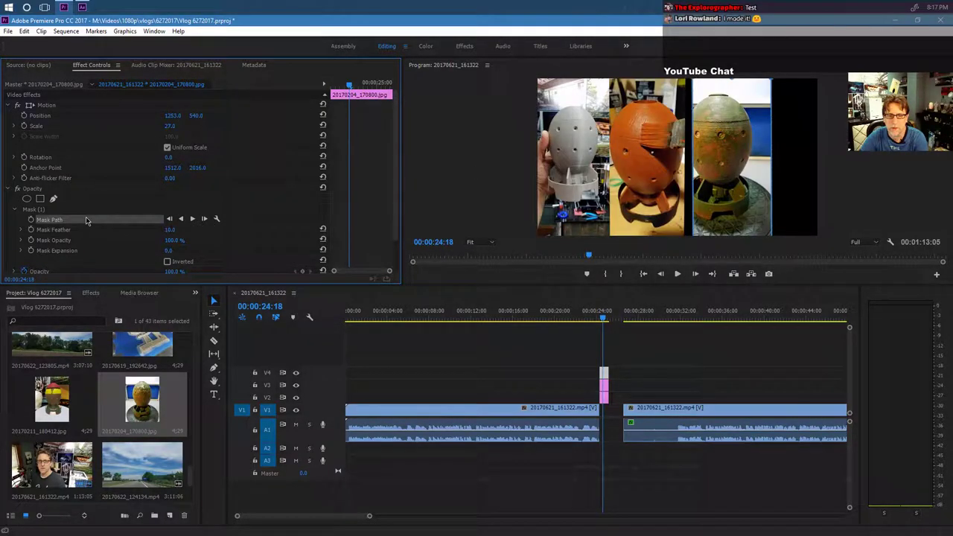
drag(733, 132, 720, 130)
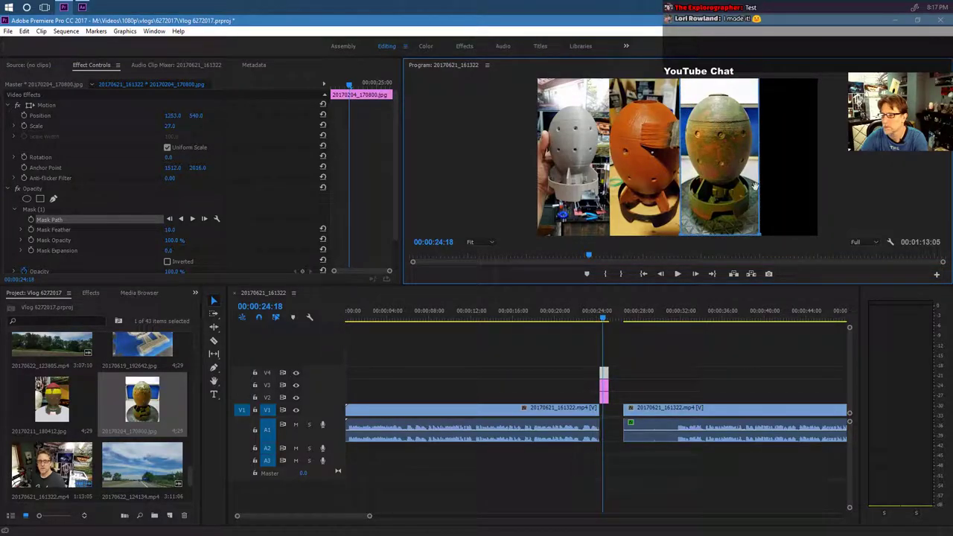
drag(758, 238, 757, 240)
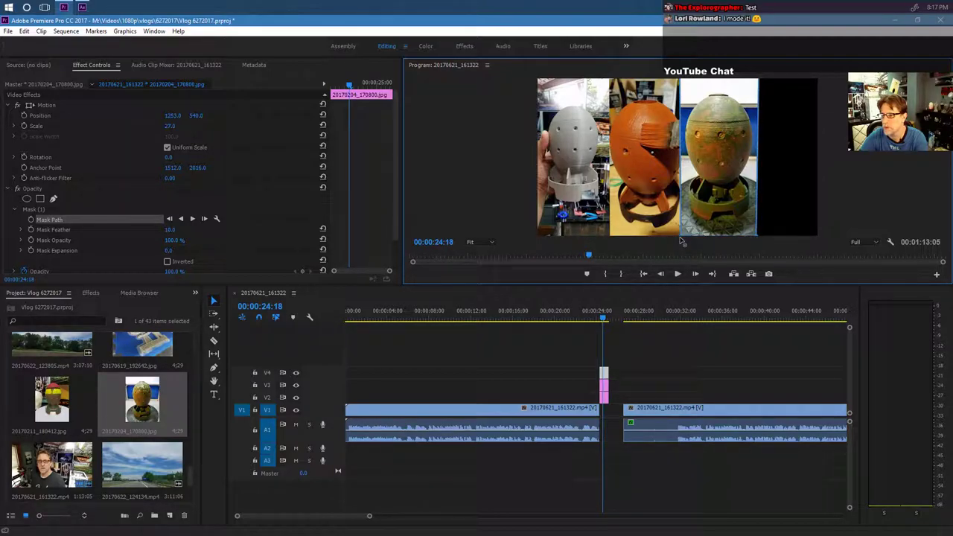
drag(713, 124, 711, 123)
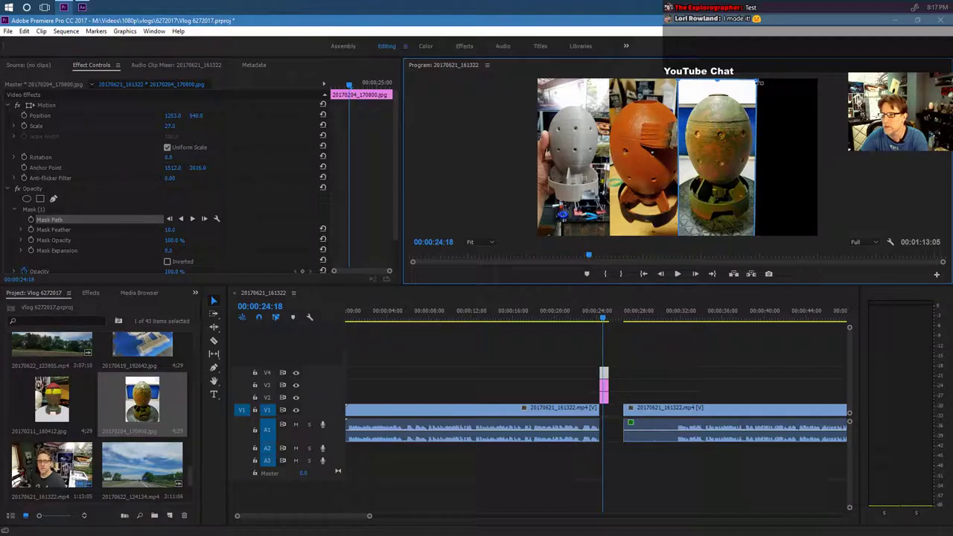
drag(756, 82, 754, 82)
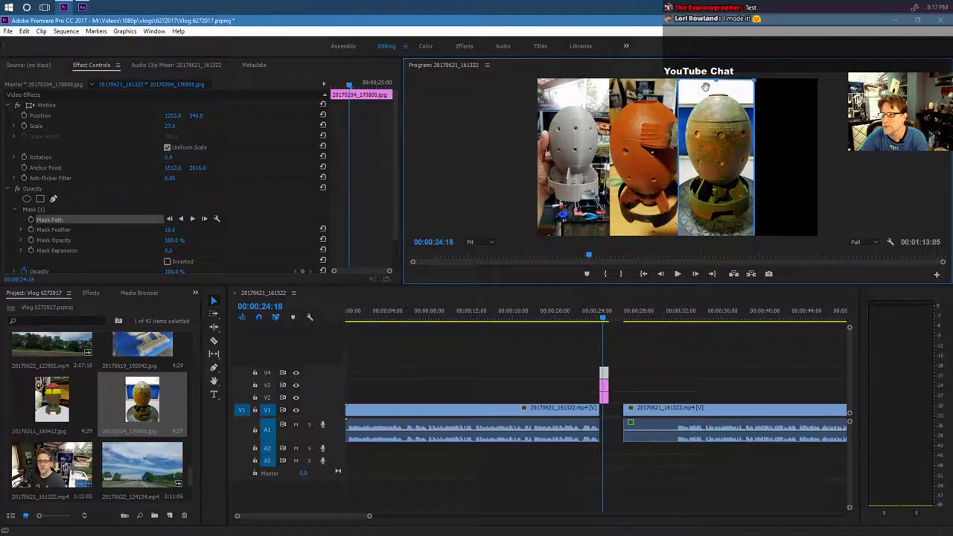
drag(679, 81, 684, 81)
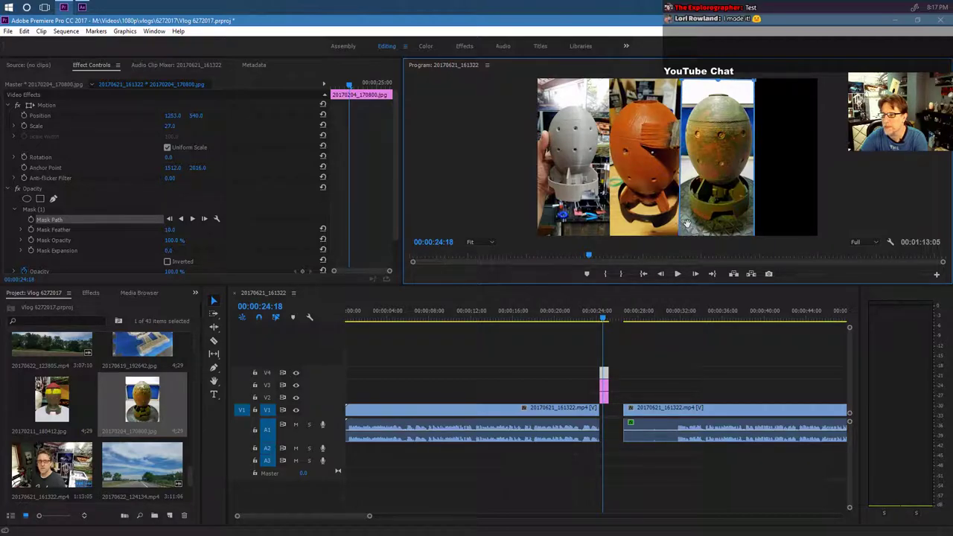
drag(687, 224, 684, 235)
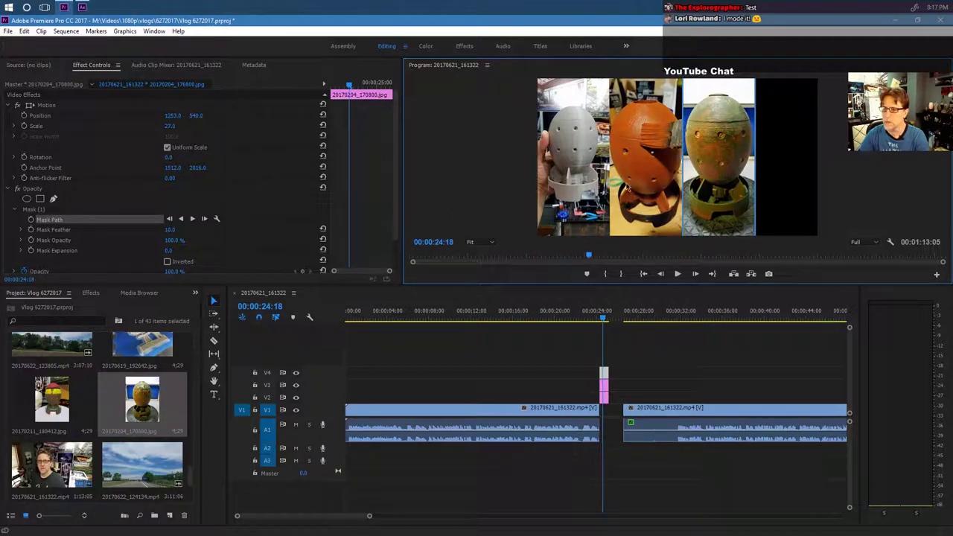
Nudge the middle and egg photos left (egg to X 1221) and add 20170211_180412.jpg on V5.
click(649, 155)
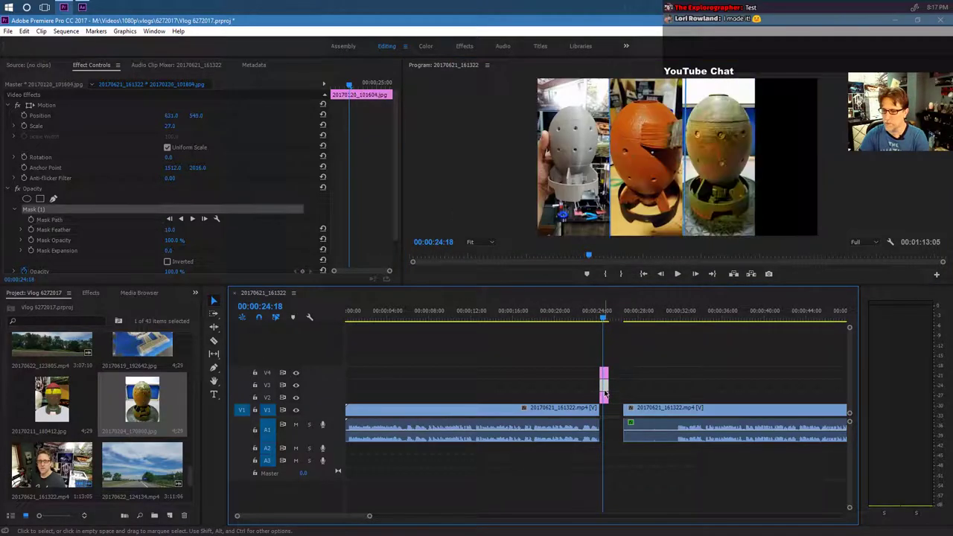
click(176, 116)
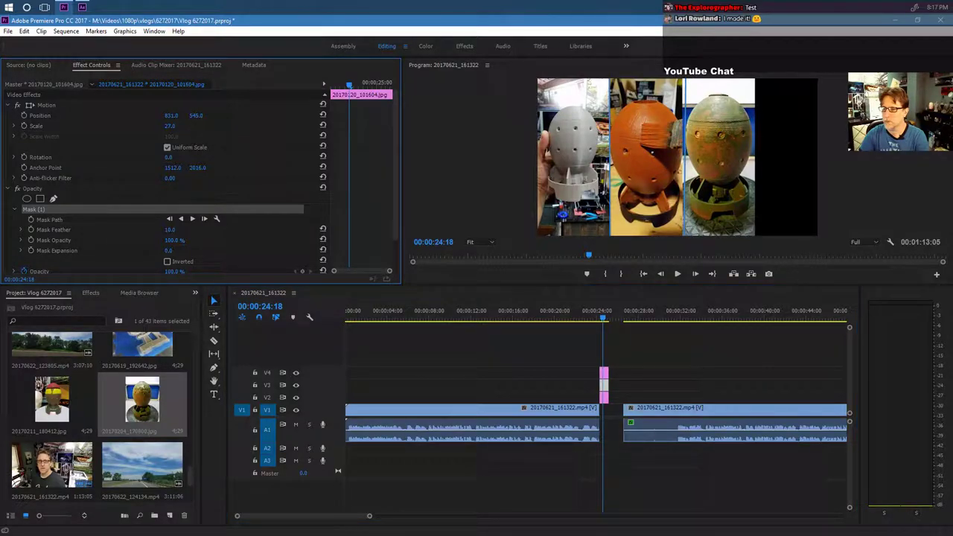
drag(172, 116, 147, 116)
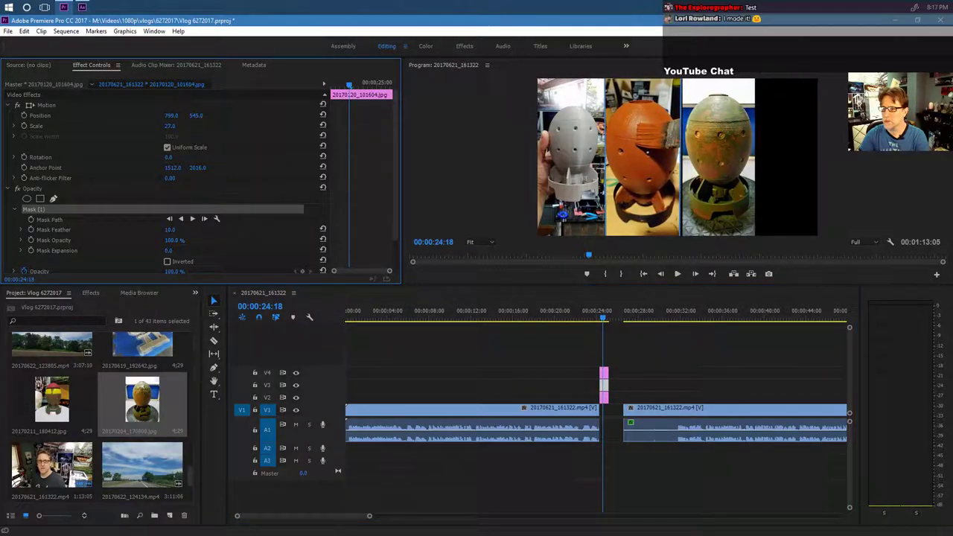
click(604, 374)
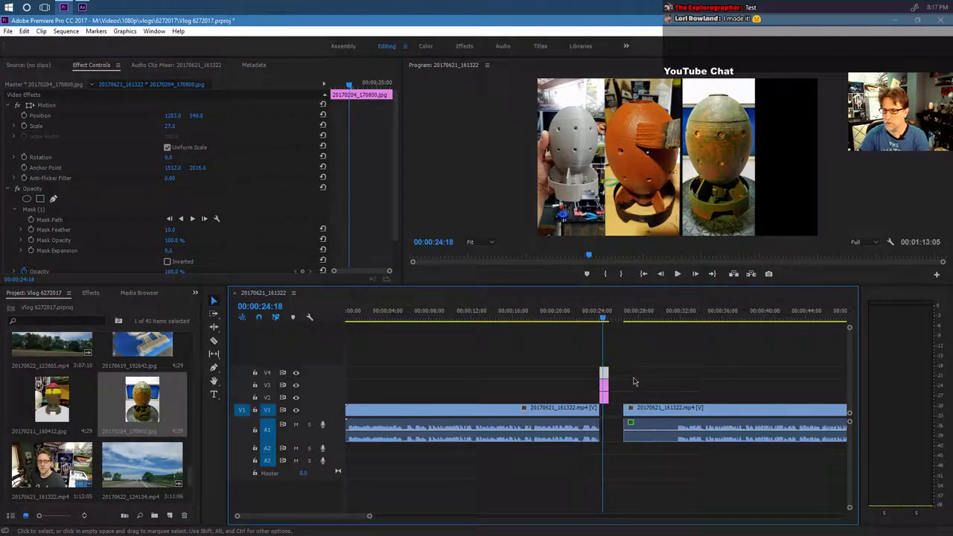
click(171, 119)
drag(171, 117, 146, 116)
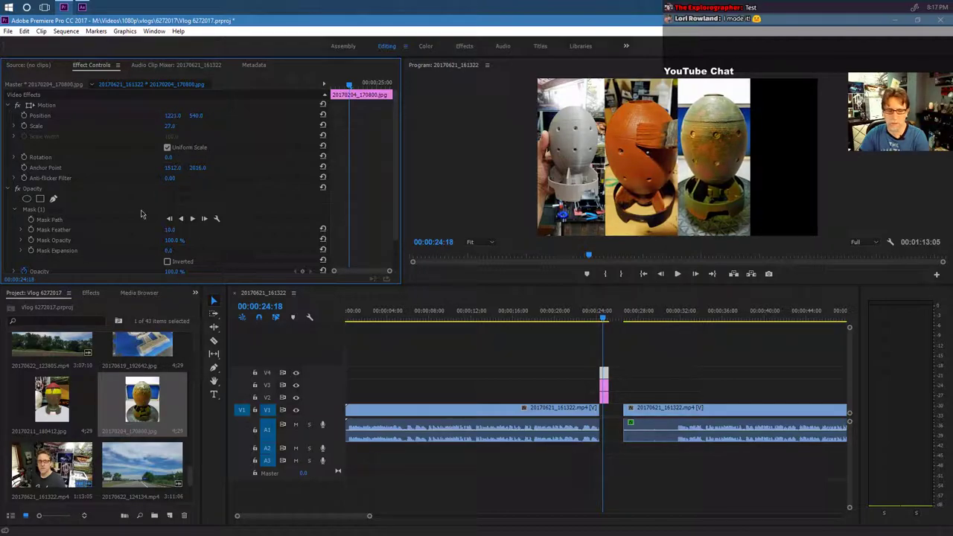
click(56, 406)
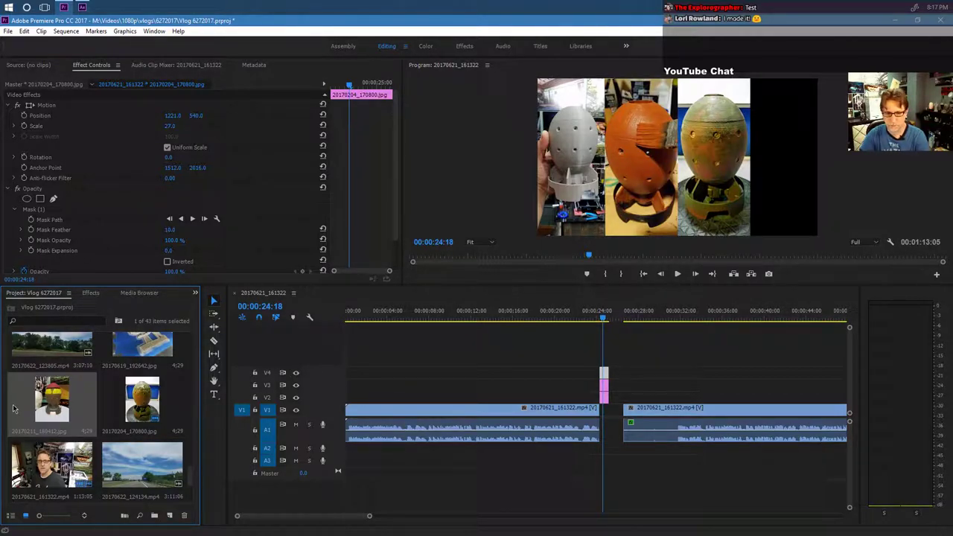
drag(51, 408, 609, 360)
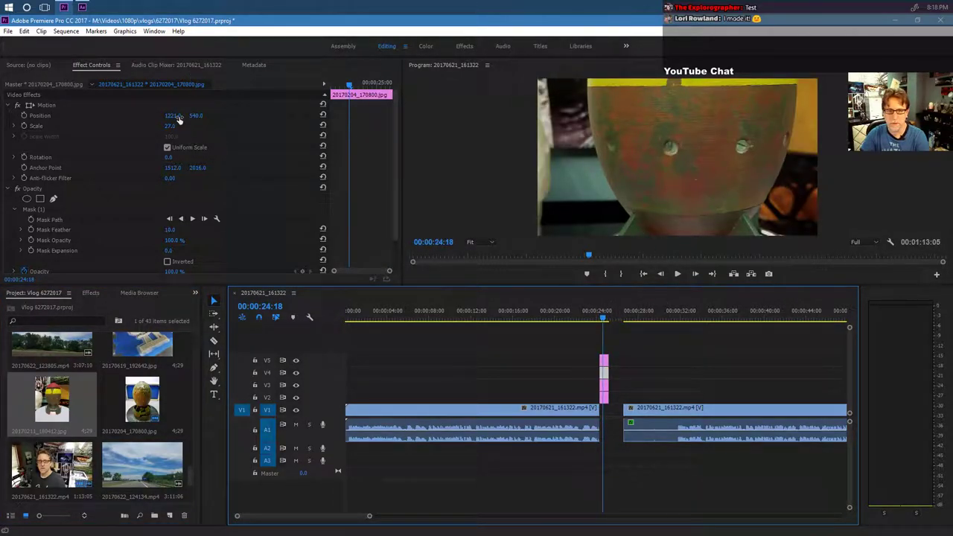
Set the V5 photo 20170211_180412.jpg to scale 32 and Position Y 566.
click(604, 361)
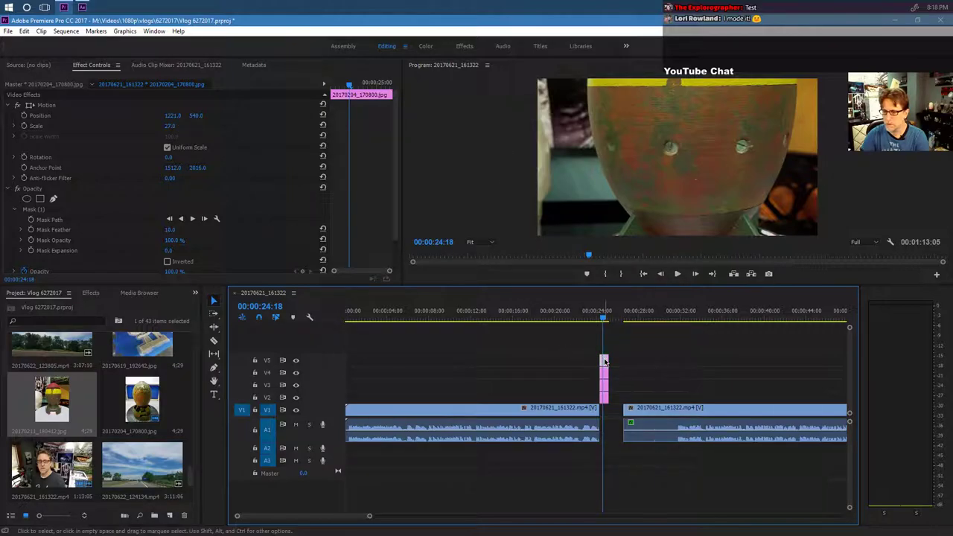
click(170, 126)
text(6)
key(Return)
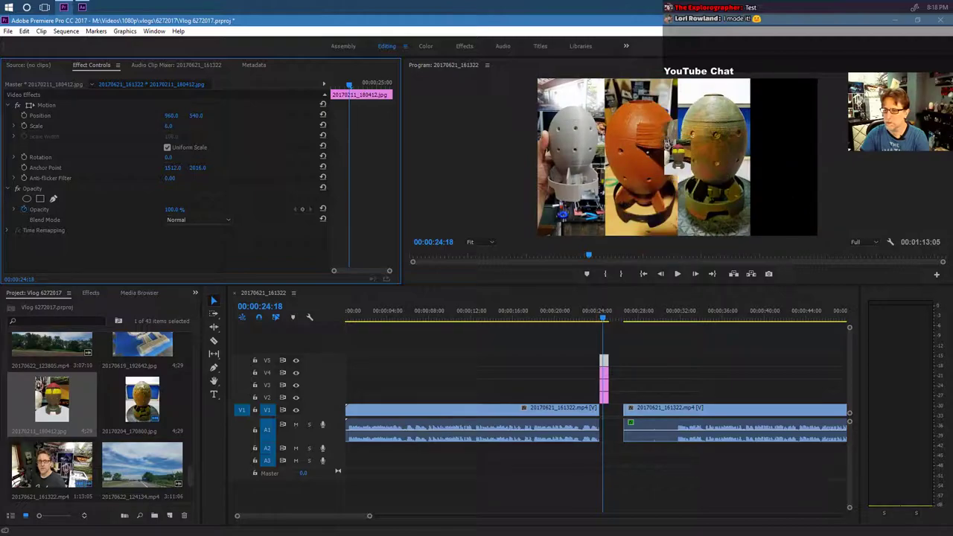
mouse_move(171, 126)
mouse_down()
mouse_move(207, 116)
mouse_move(166, 128)
mouse_up()
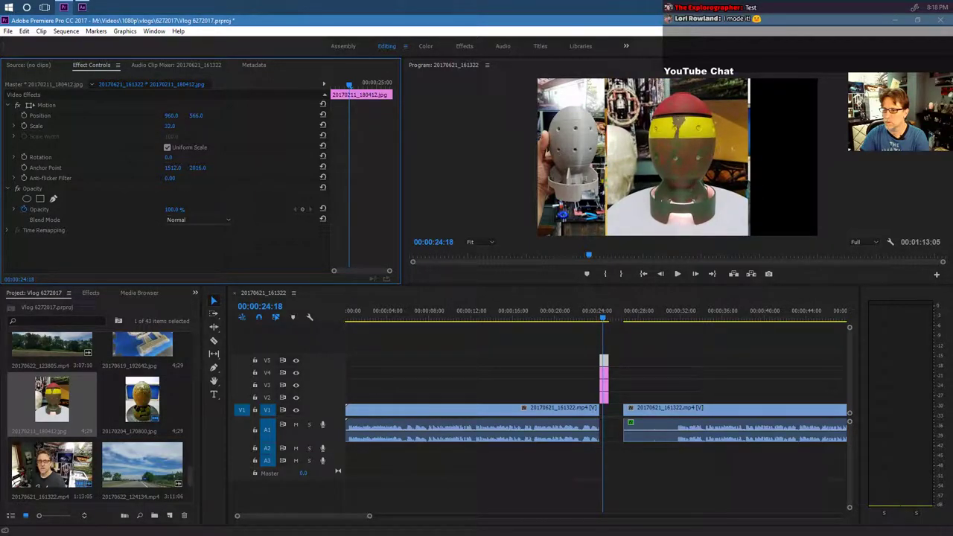
Paste the copied mask onto the red-and-yellow rocket photo's Opacity effect.
click(37, 189)
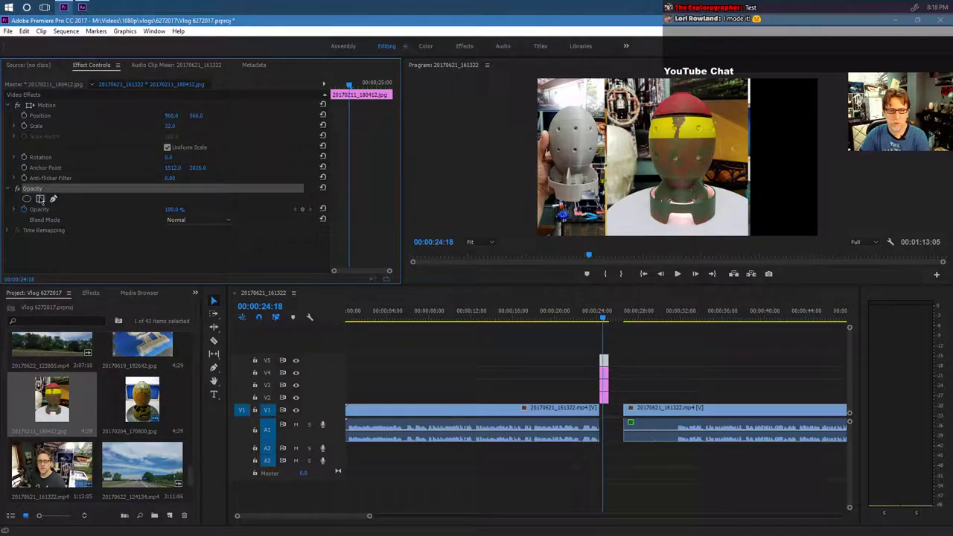
right_click(42, 189)
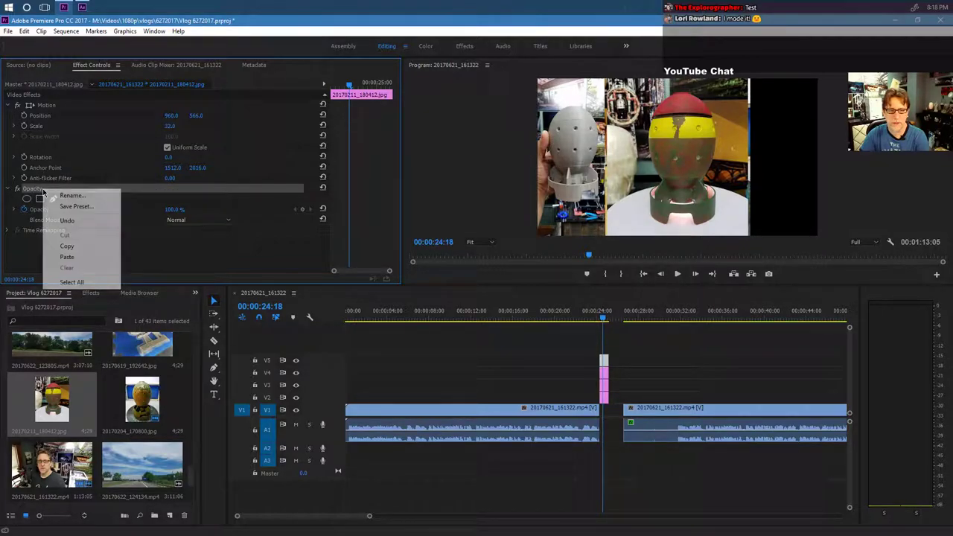
click(66, 257)
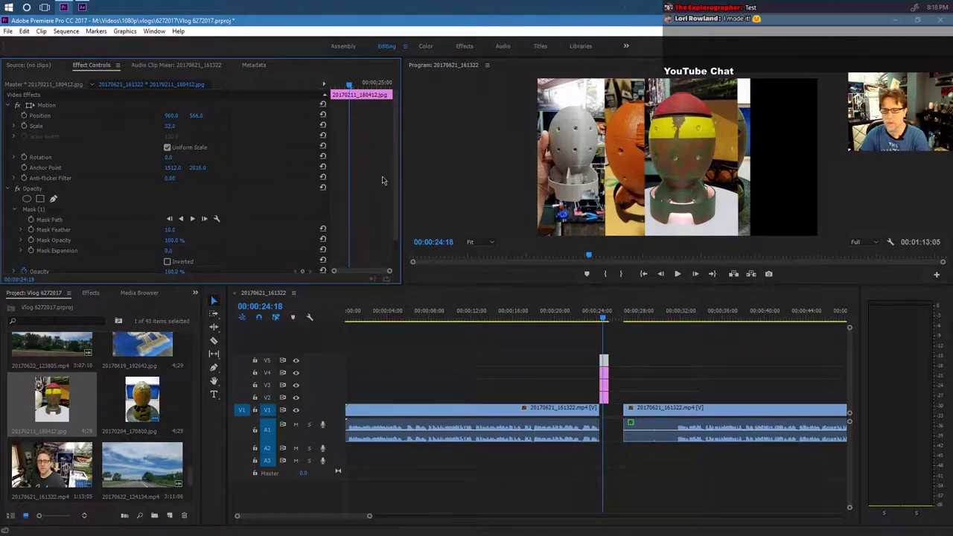
click(134, 220)
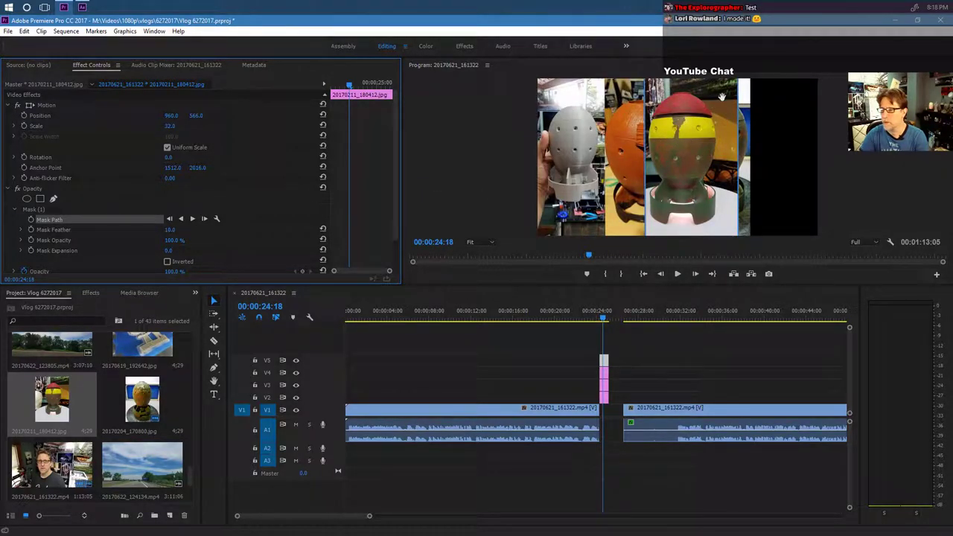
Reshape the mask around the red-and-yellow rocket and move the photo right to X 1643.
drag(721, 97, 687, 121)
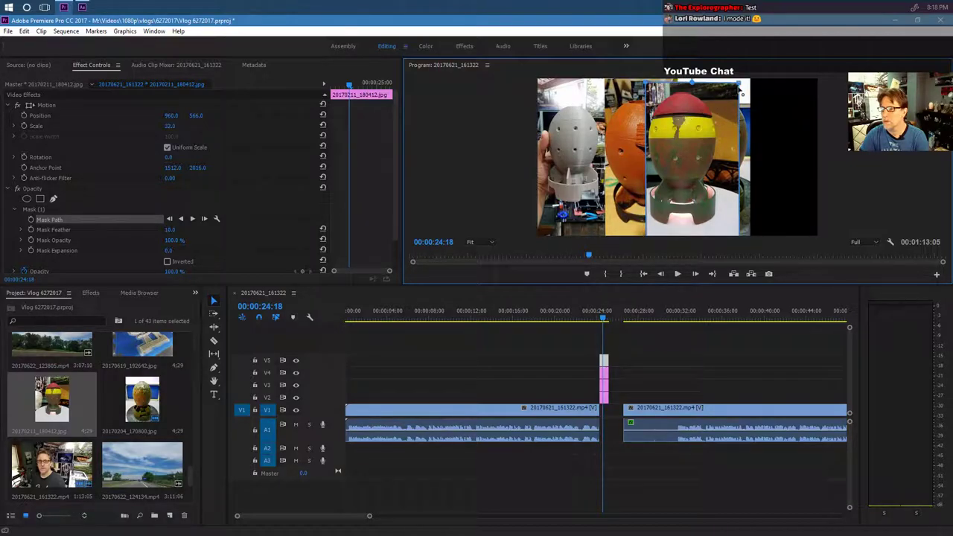
drag(743, 94, 720, 88)
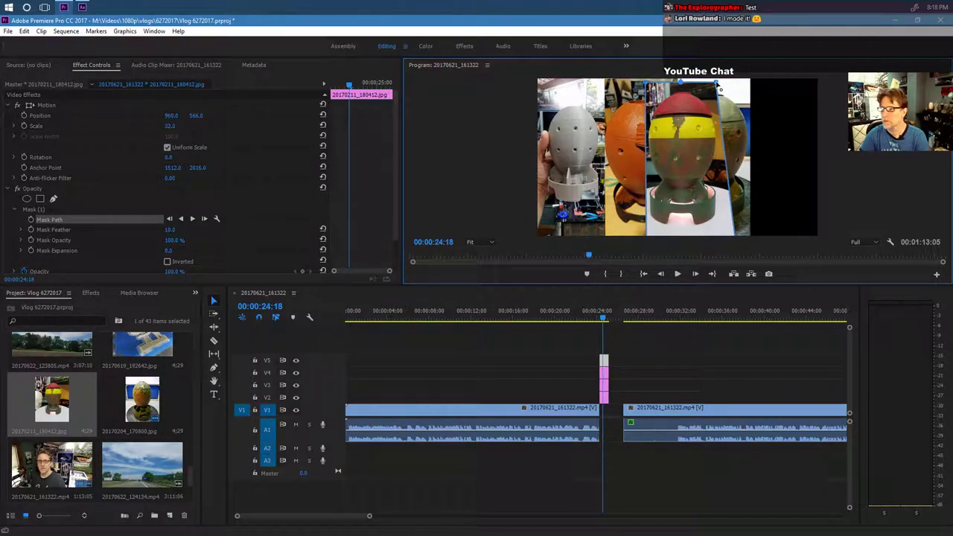
drag(709, 210, 706, 158)
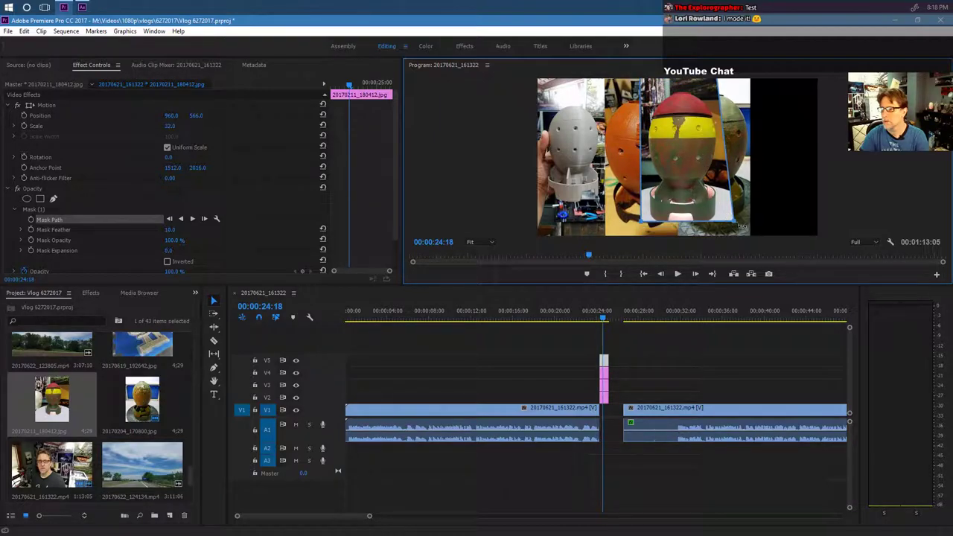
drag(735, 225, 718, 223)
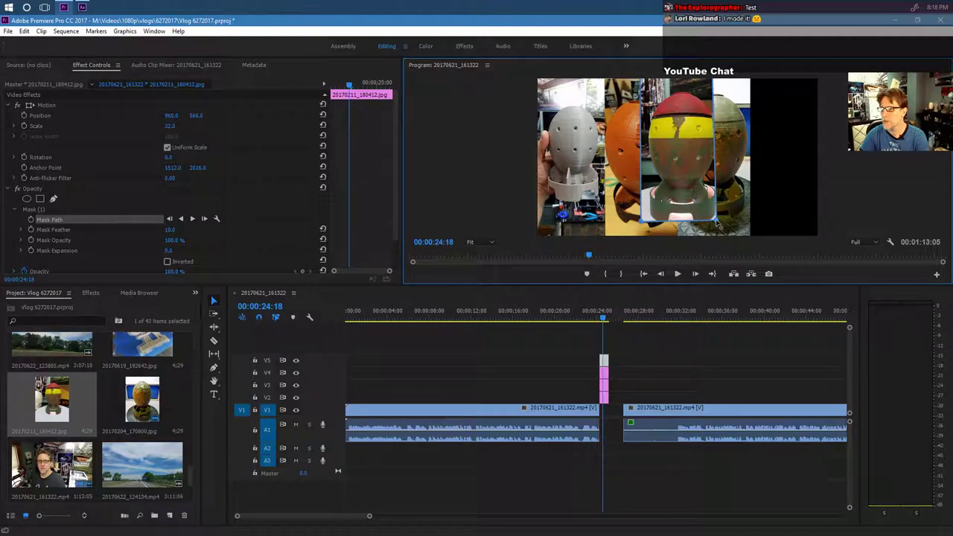
drag(704, 190, 705, 144)
drag(719, 90, 722, 92)
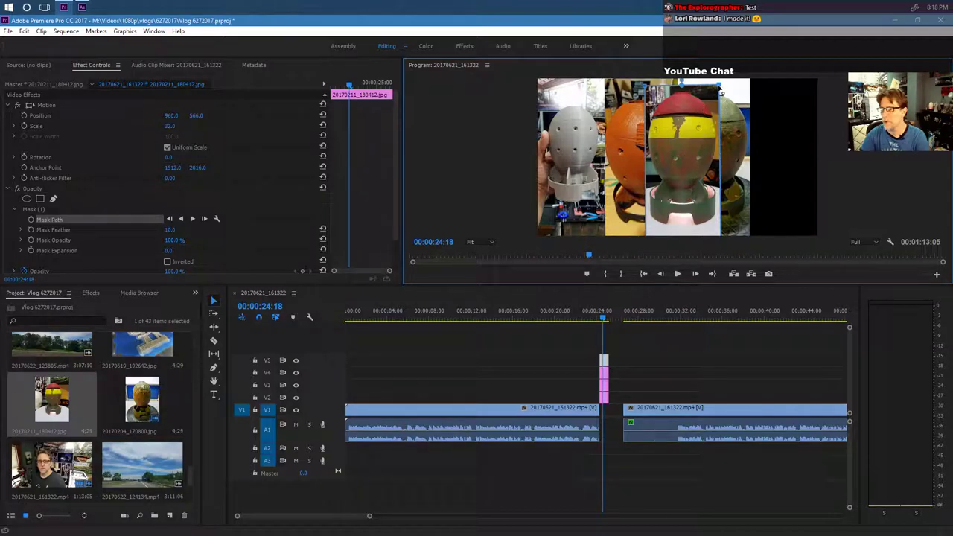
drag(720, 90, 722, 90)
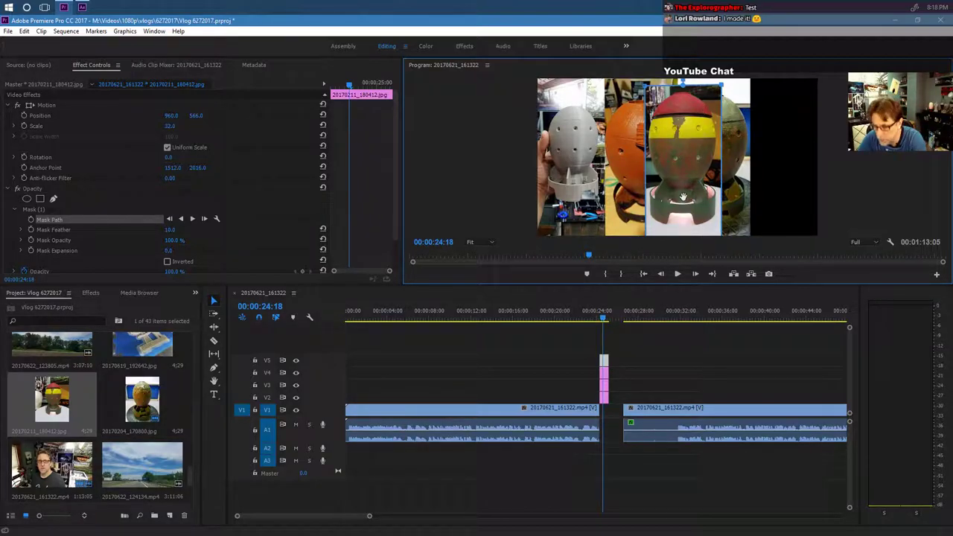
drag(683, 198, 683, 183)
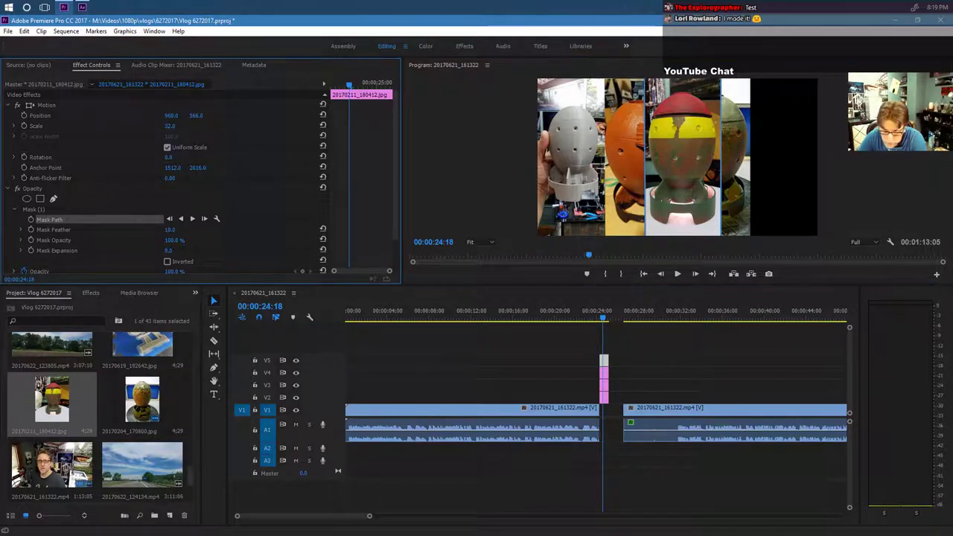
drag(172, 115, 244, 115)
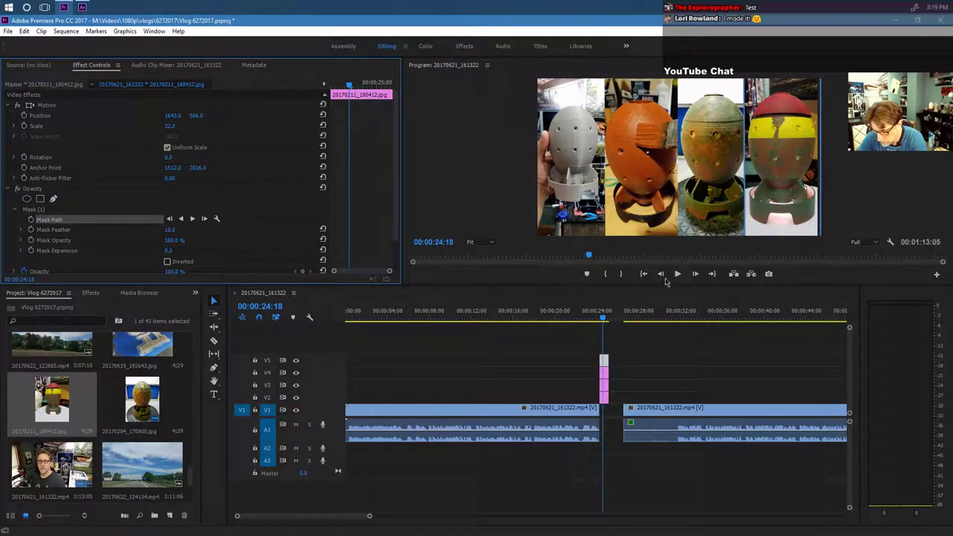
click(761, 195)
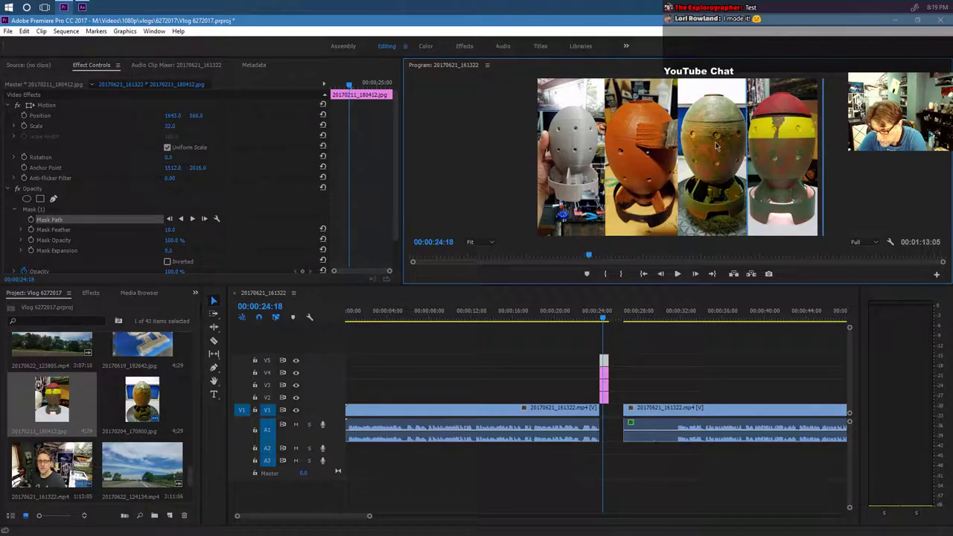
Nudge the third rocket photo slightly left and move the top photo insert later in time.
click(606, 377)
click(705, 180)
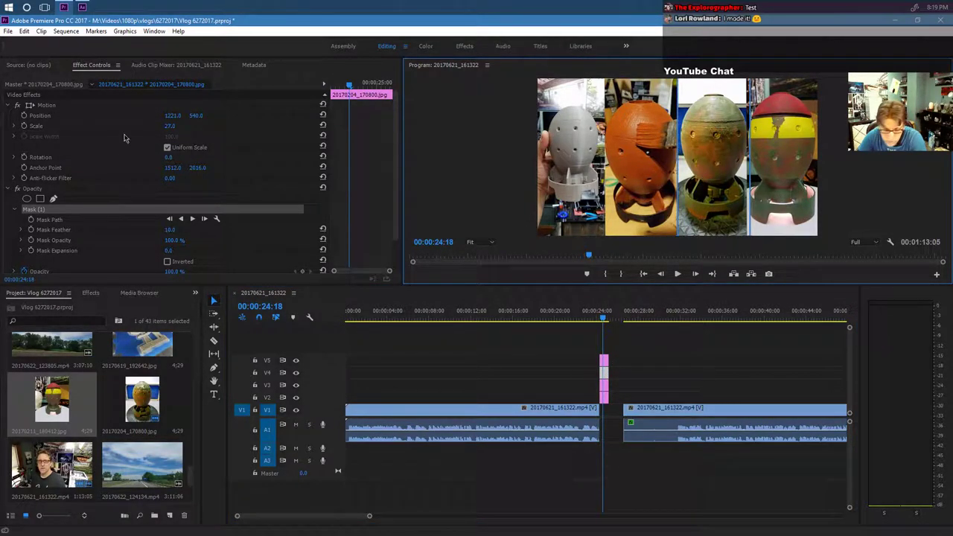
click(171, 116)
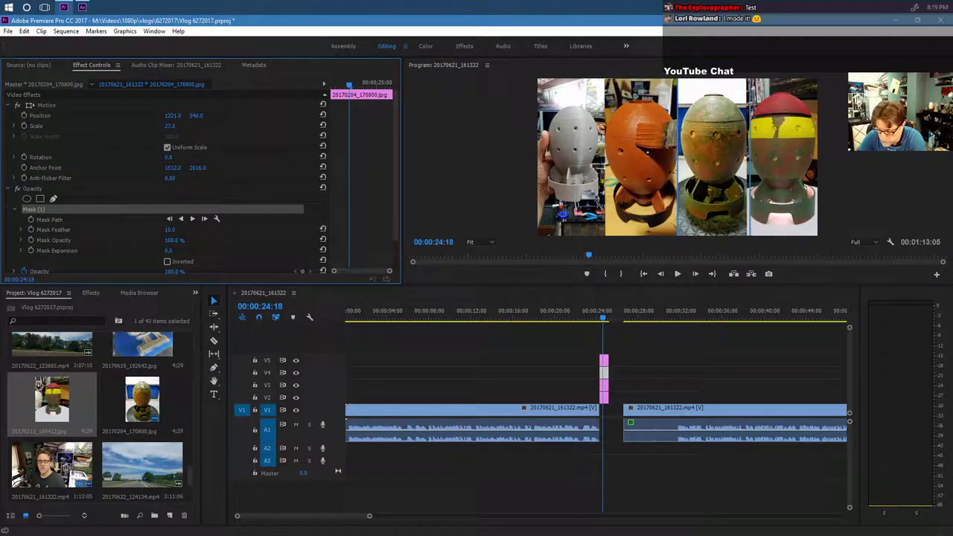
drag(172, 115, 162, 116)
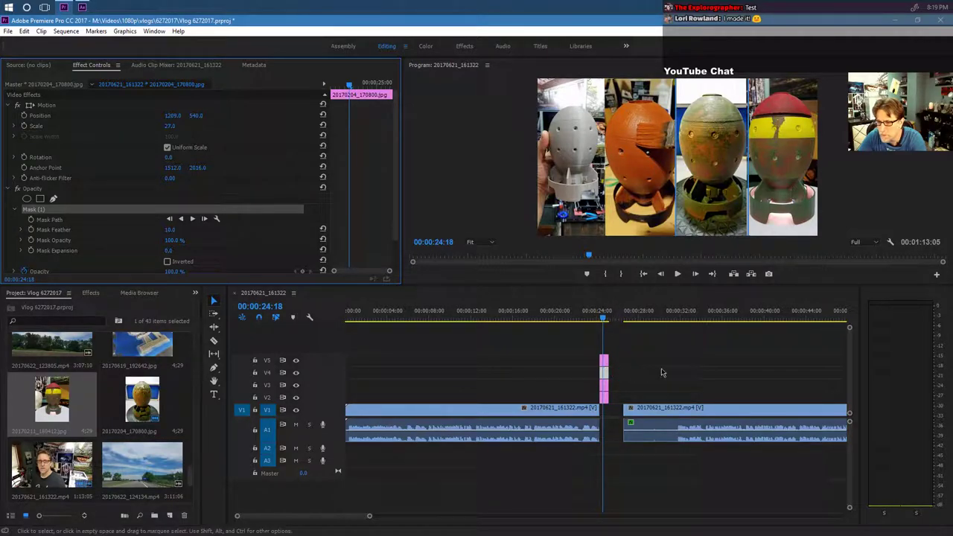
drag(605, 365, 639, 361)
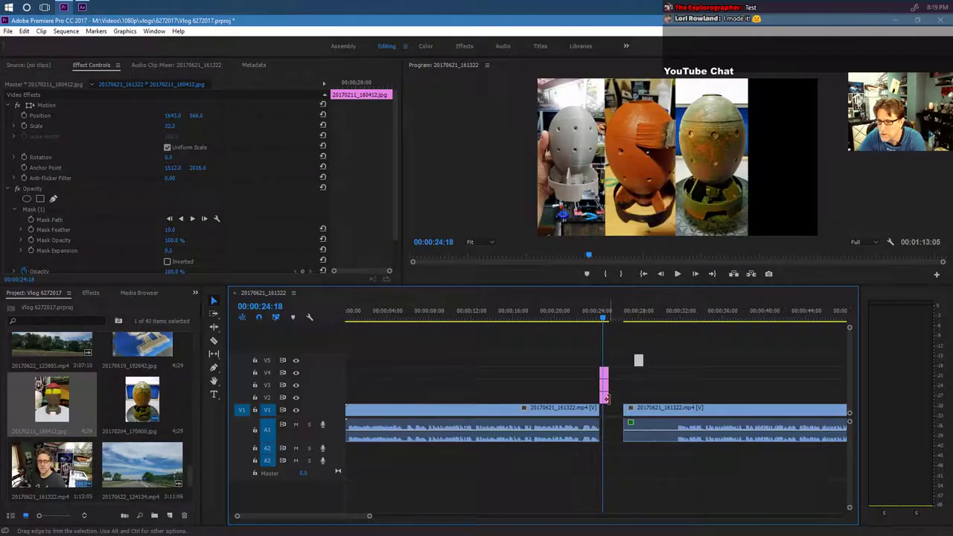
drag(609, 397, 609, 360)
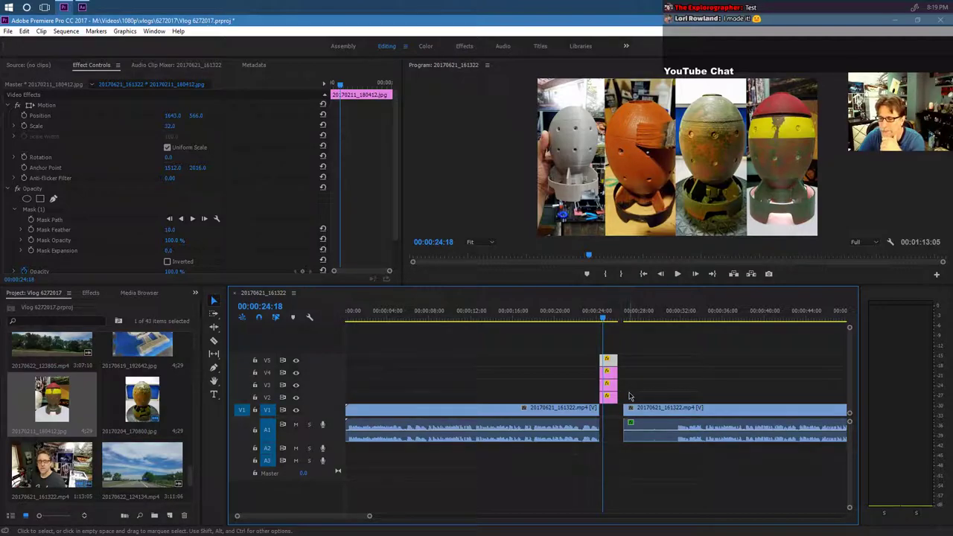
Stagger the V2–V3 photo inserts, push the second talking-head clip after them, and preview from 00:00:17:18.
drag(612, 384, 663, 360)
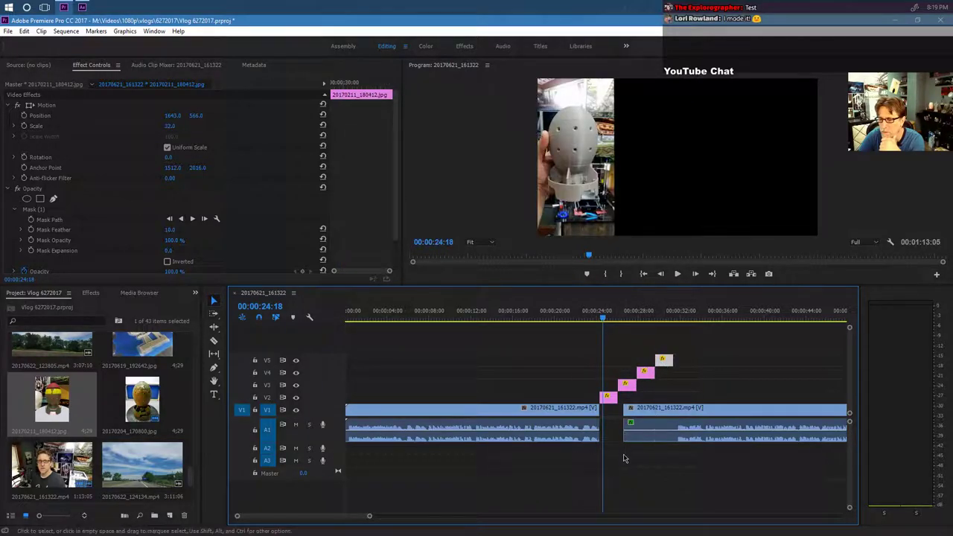
drag(615, 397, 671, 371)
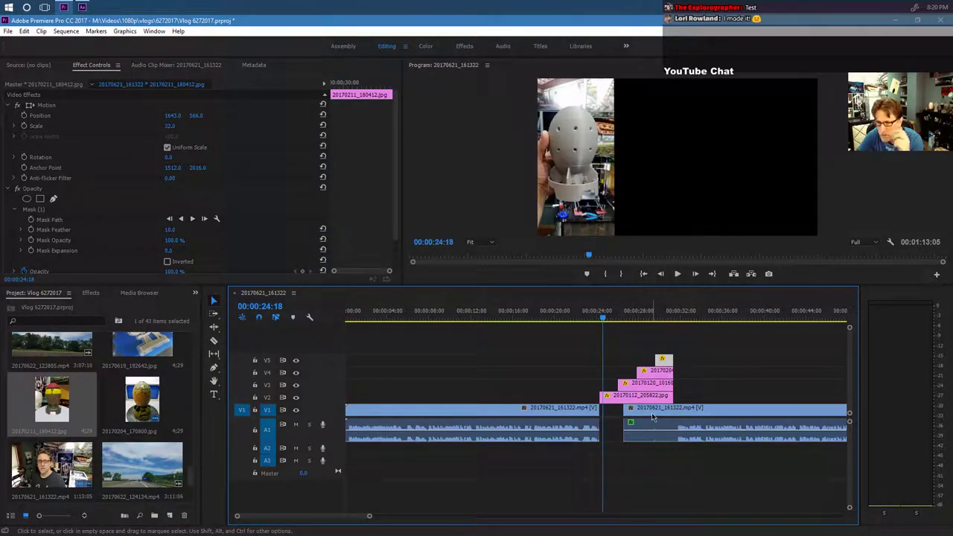
mouse_move(666, 415)
mouse_down()
mouse_move(709, 411)
mouse_move(673, 411)
mouse_up()
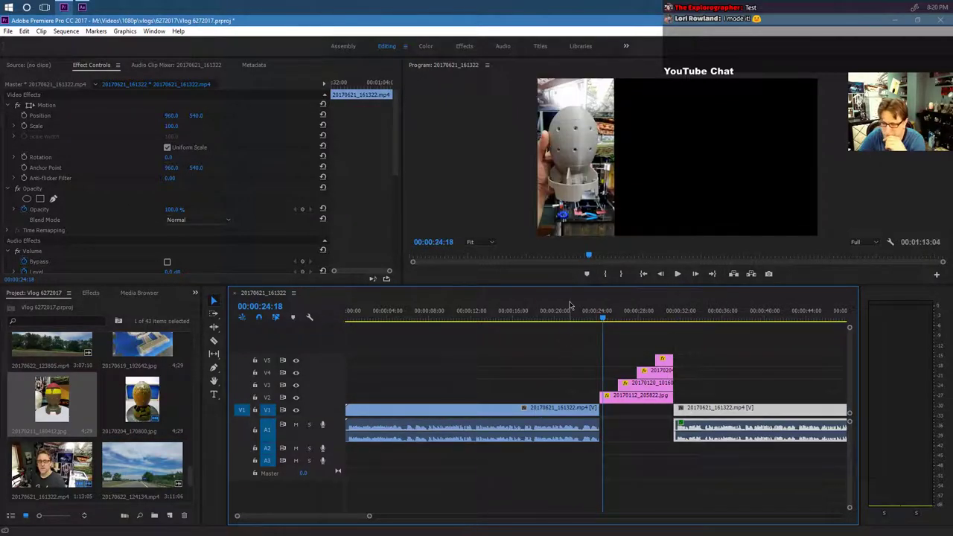
click(529, 313)
click(677, 274)
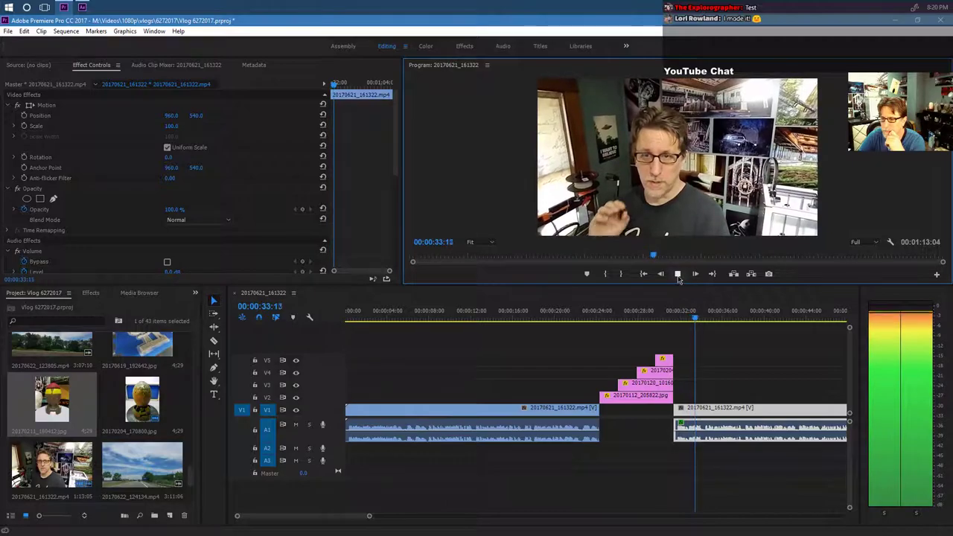
Trim the second talking-head clip's start to meet the end of the photo inserts, around 00:00:32.
click(677, 275)
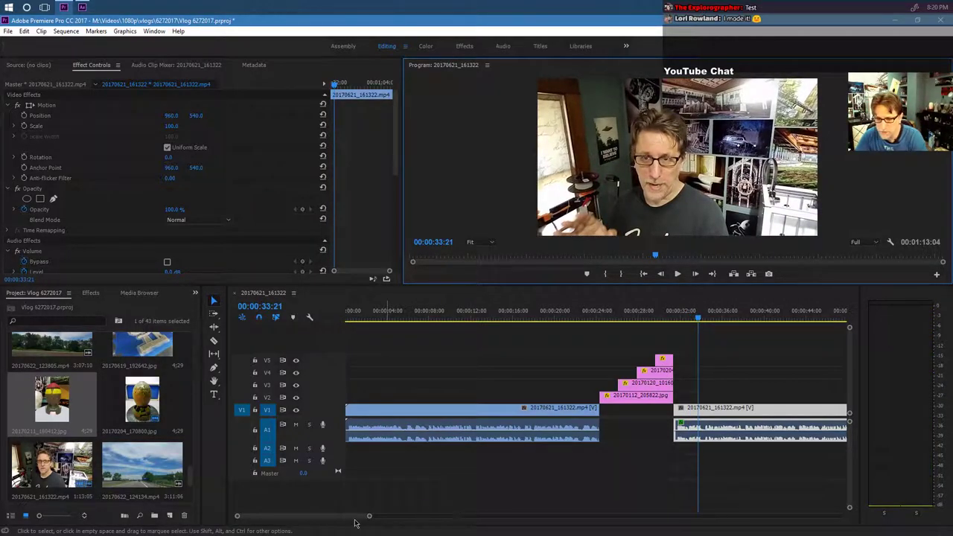
drag(369, 516, 329, 519)
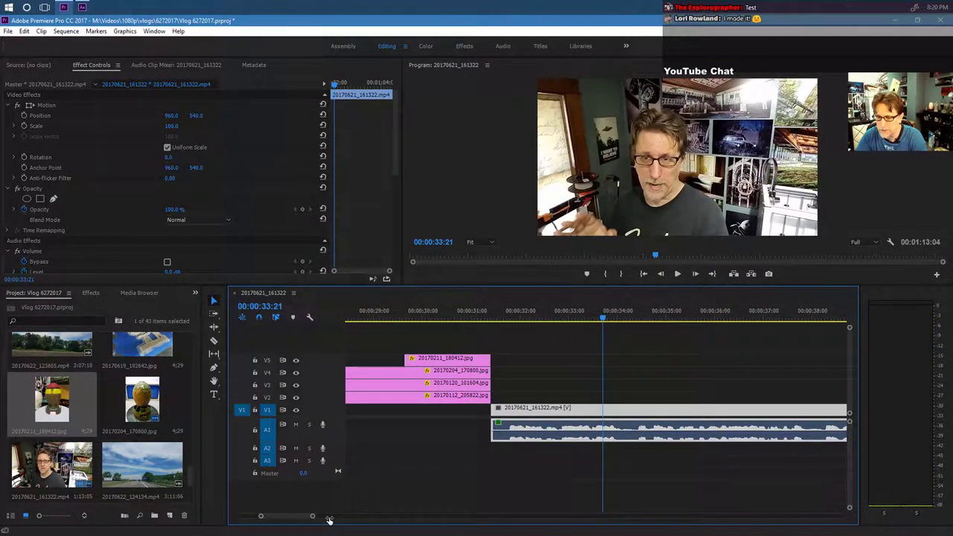
drag(493, 411, 512, 409)
drag(312, 515, 336, 516)
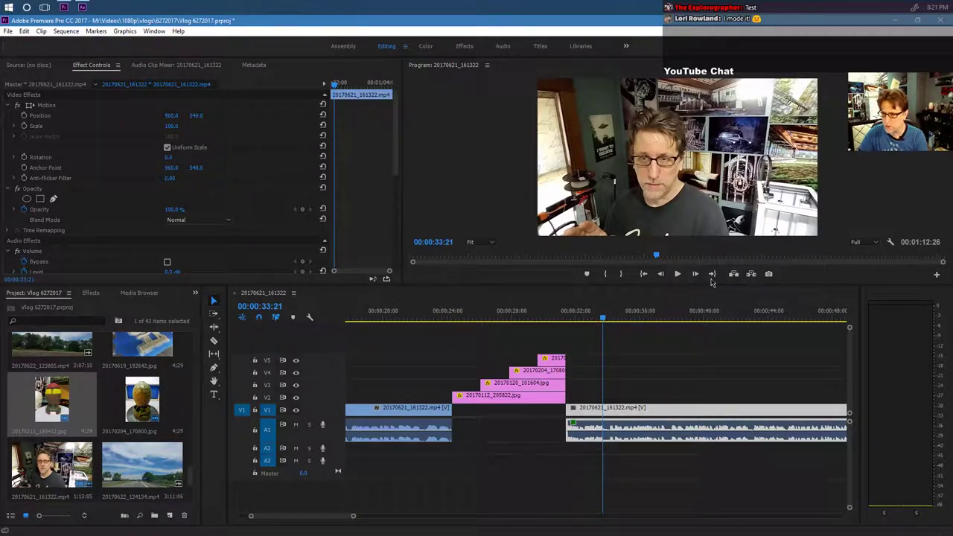
Play the sequence, stop at 01:10:13, and trim the final V1 clip's end there.
click(679, 276)
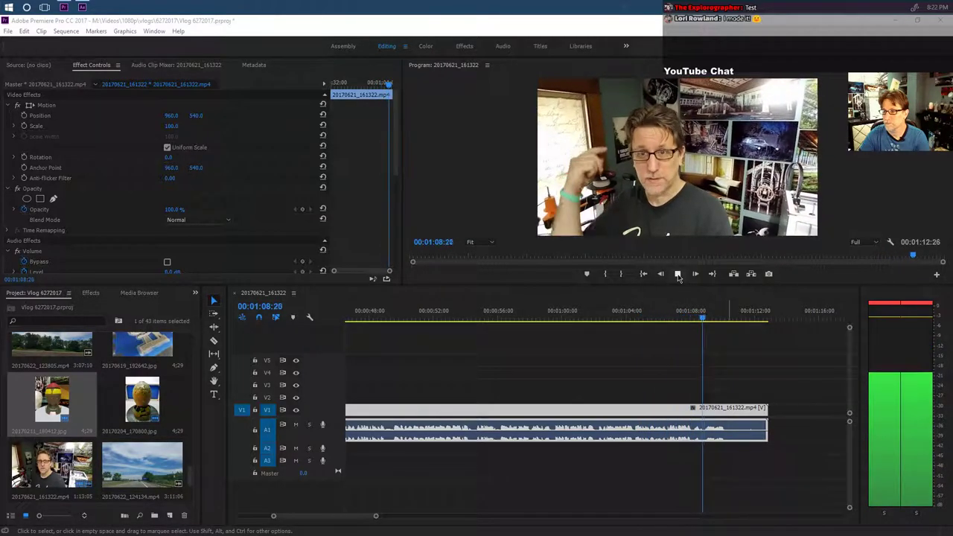
click(677, 275)
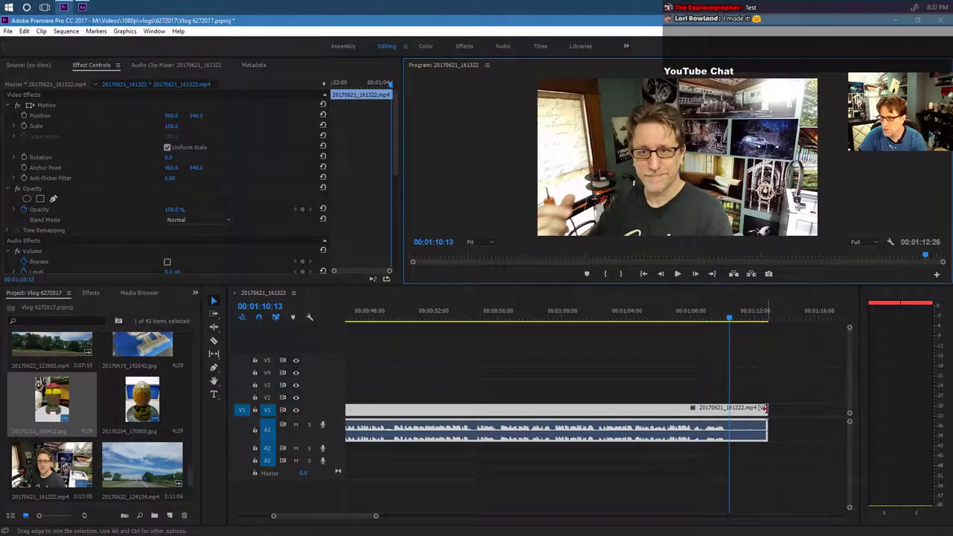
drag(766, 411, 729, 412)
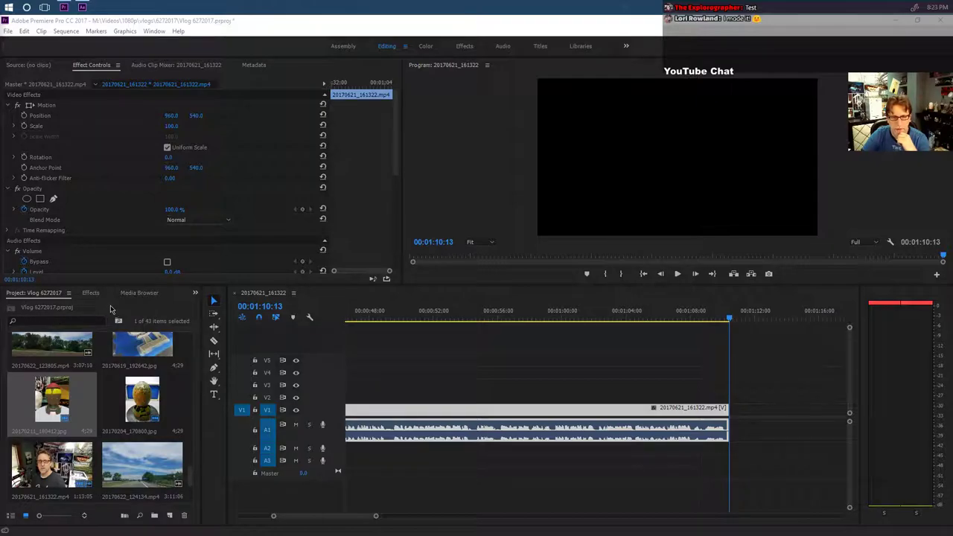
Import the MUS_QuestComplete music track into the project.
click(188, 489)
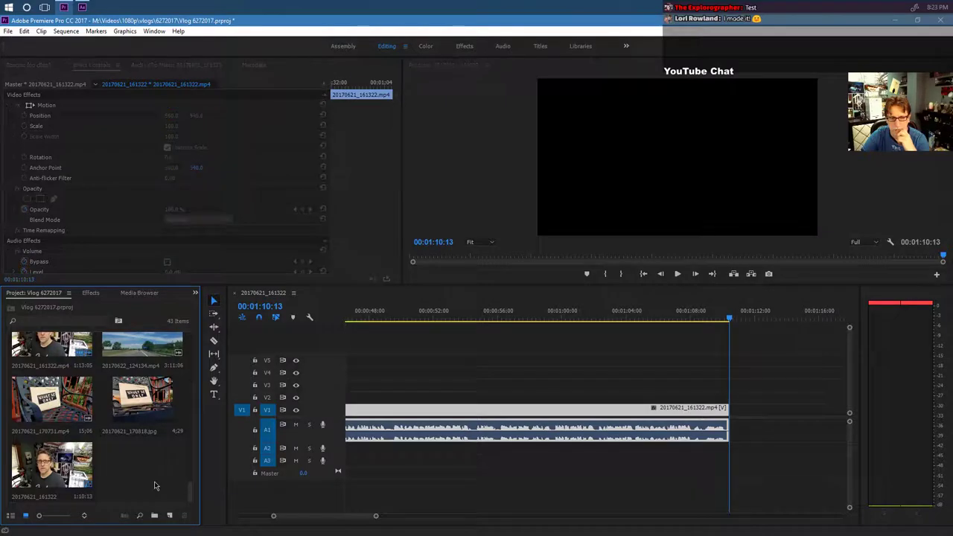
double_click(154, 481)
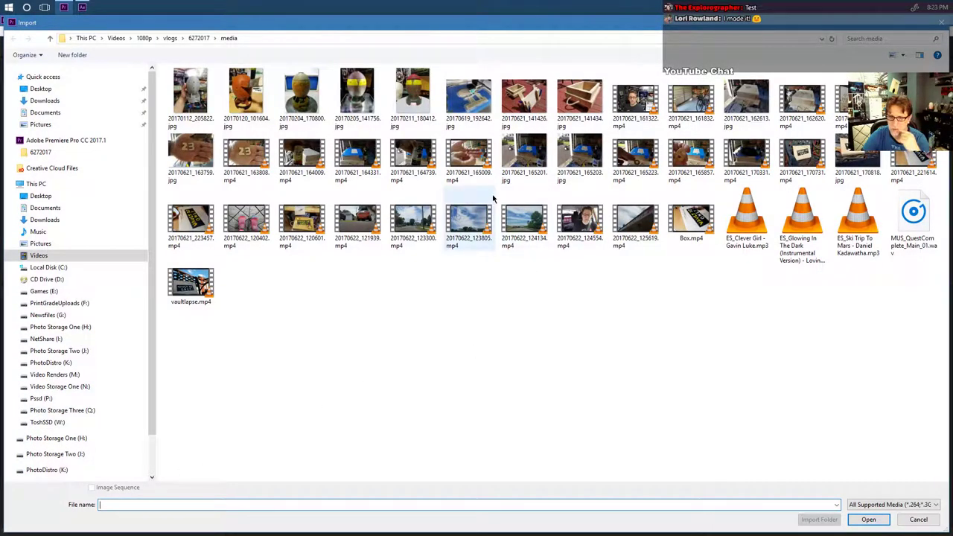
double_click(897, 256)
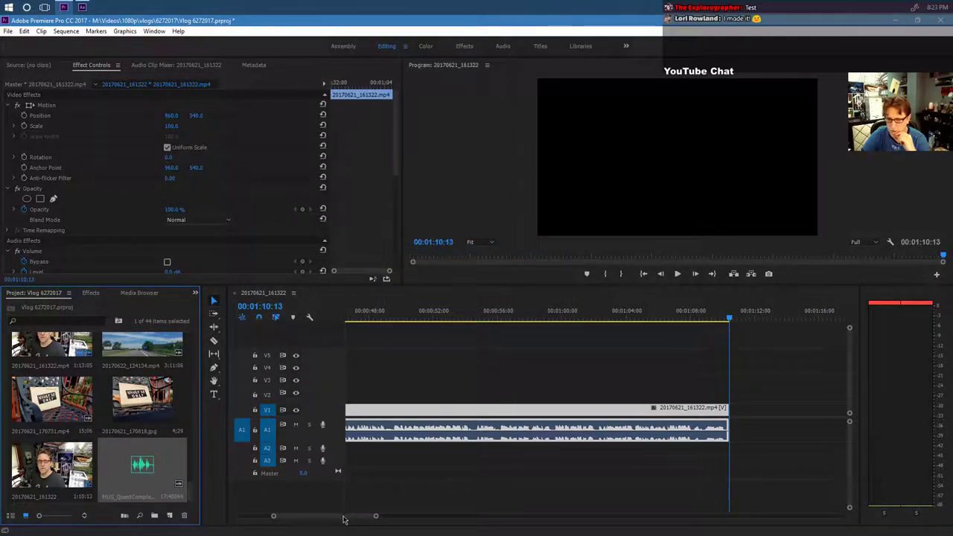
Place MUS_QuestComplete on A2 under the first photo insert and preview it with the music.
drag(345, 519, 314, 518)
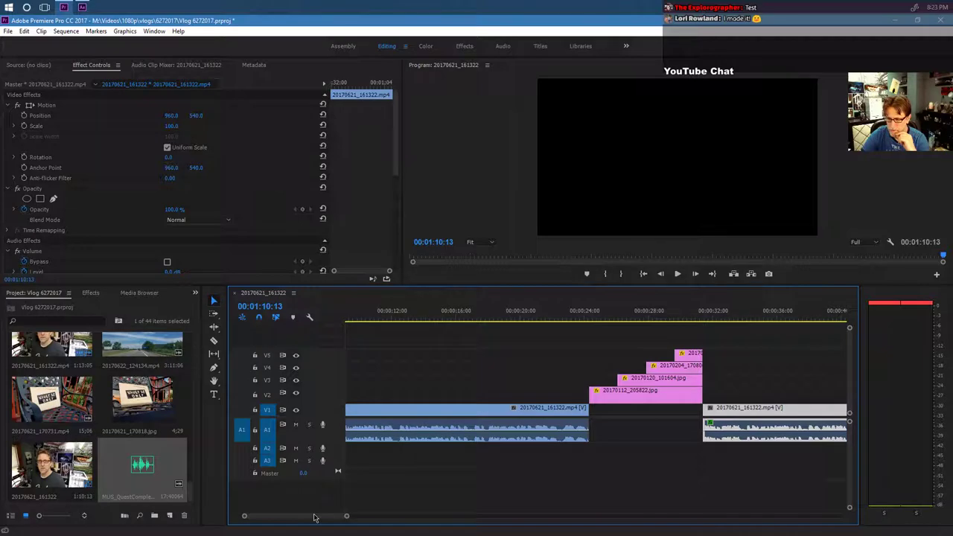
drag(154, 452, 567, 487)
drag(579, 464, 591, 448)
click(548, 316)
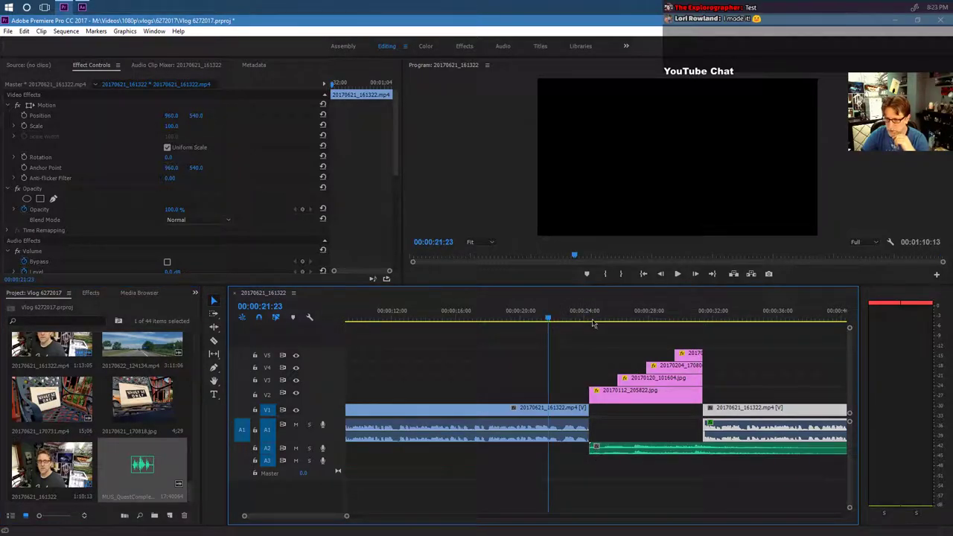
click(677, 275)
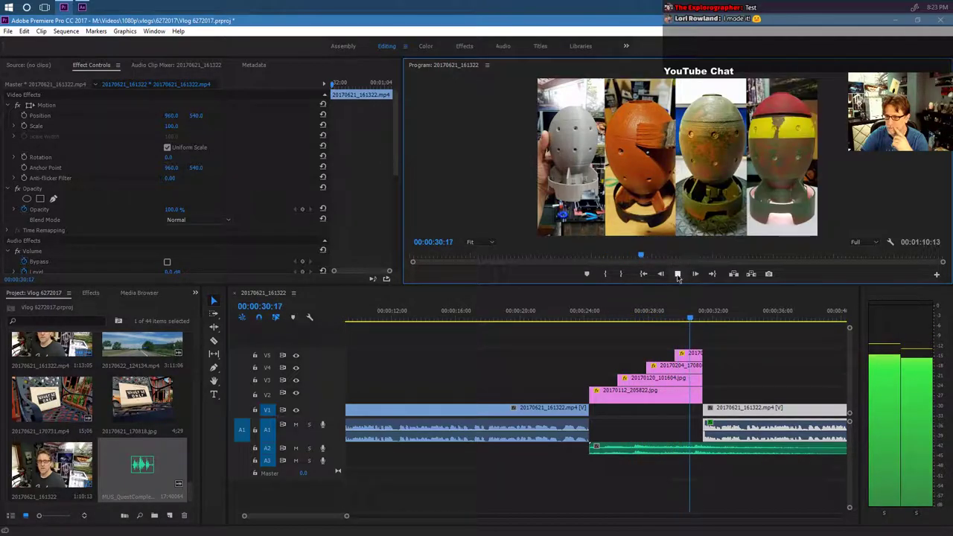
click(677, 275)
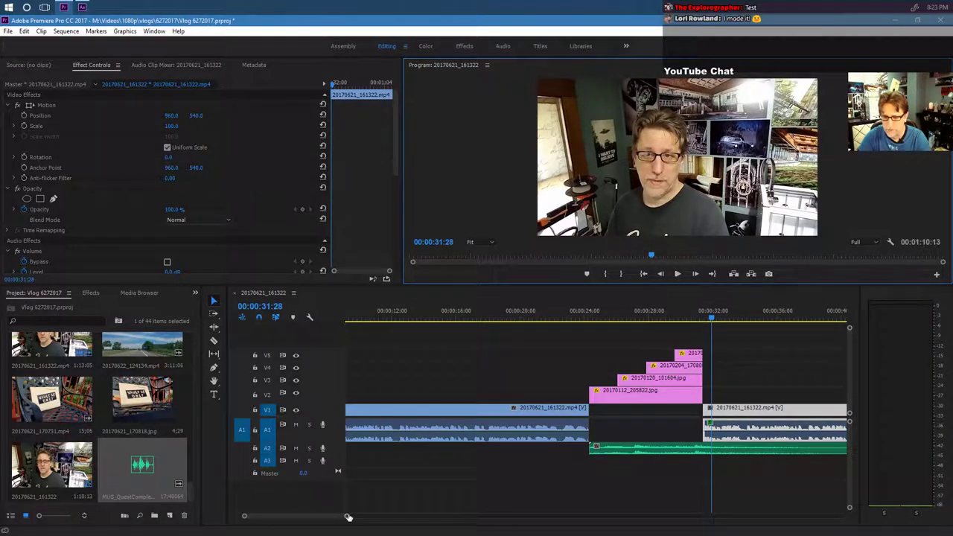
drag(348, 516, 398, 515)
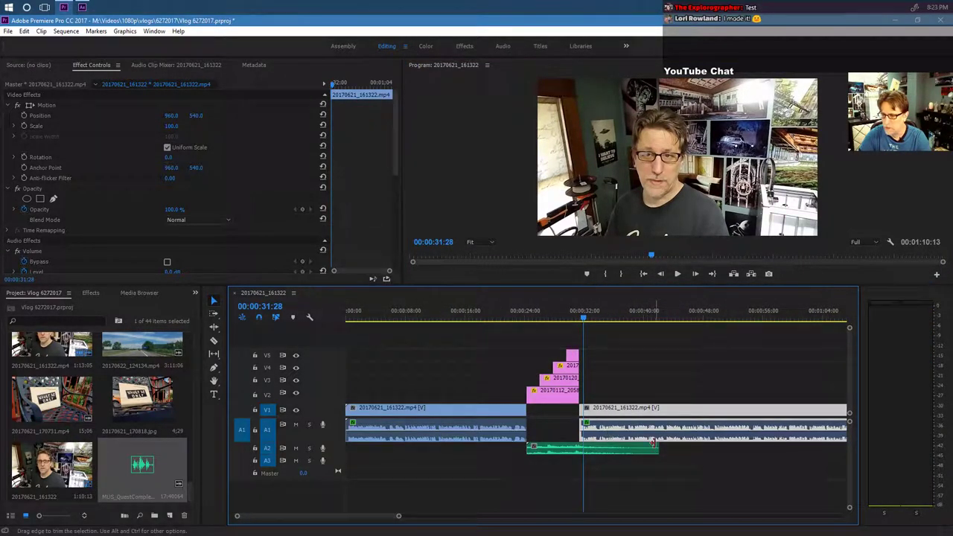
click(561, 310)
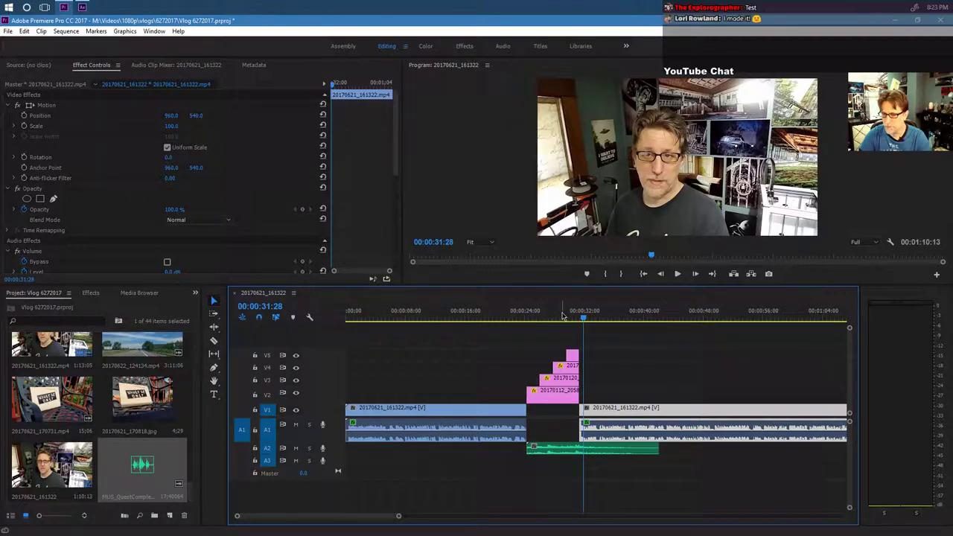
click(678, 274)
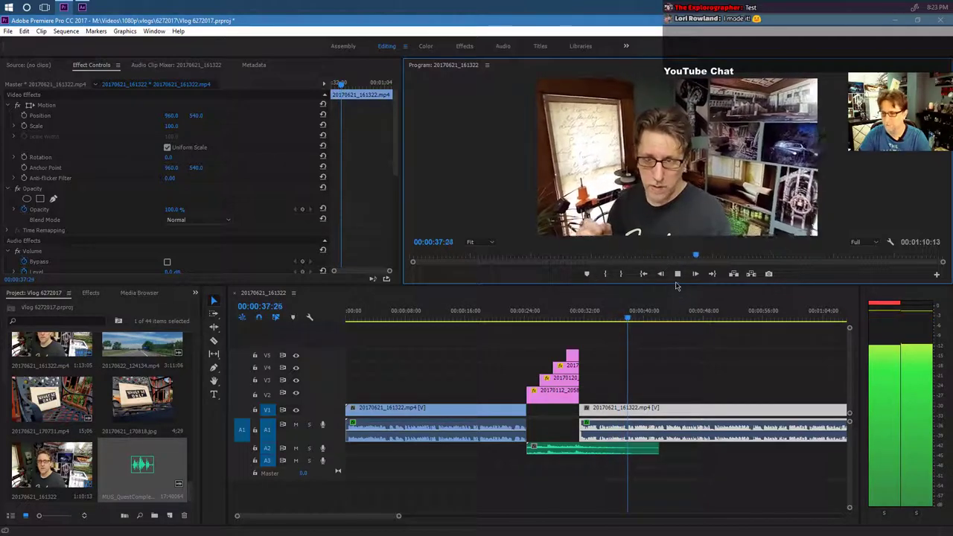
key(space)
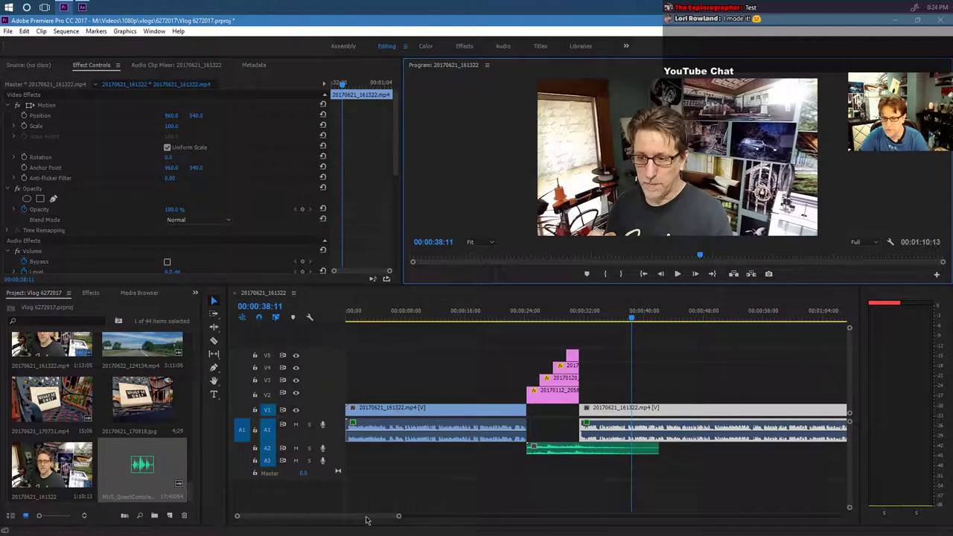
Switch the Project panel to List View sorted by Creation Date.
drag(365, 517, 378, 522)
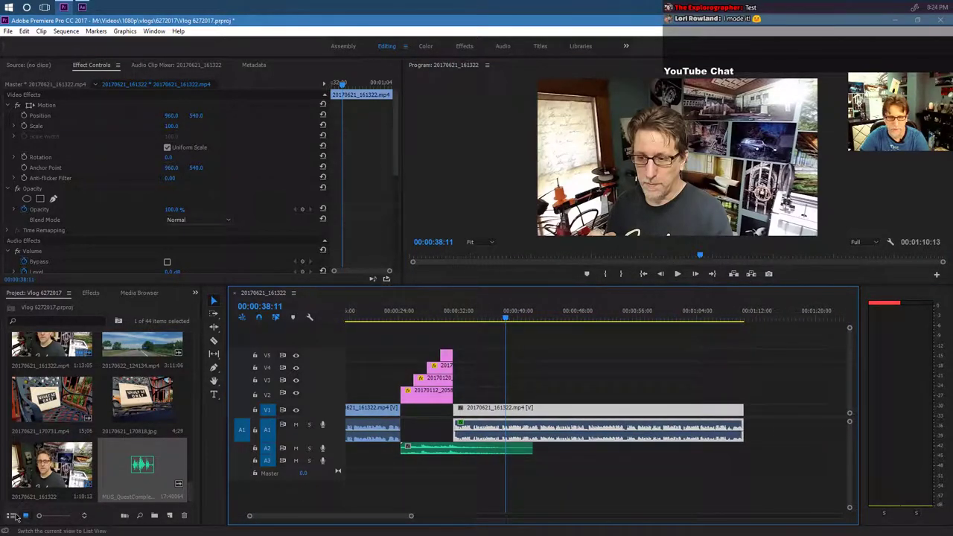
click(12, 516)
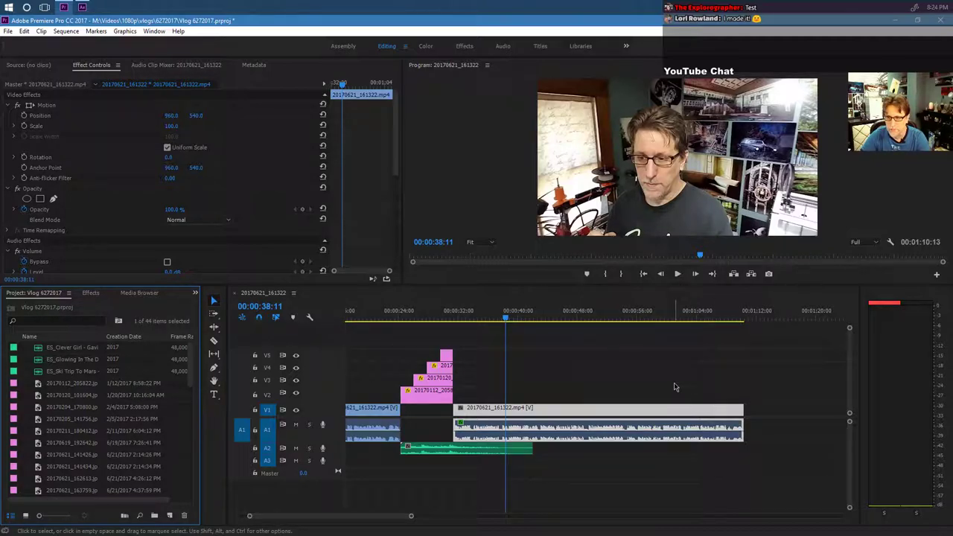
scroll(93, 389, down, 4)
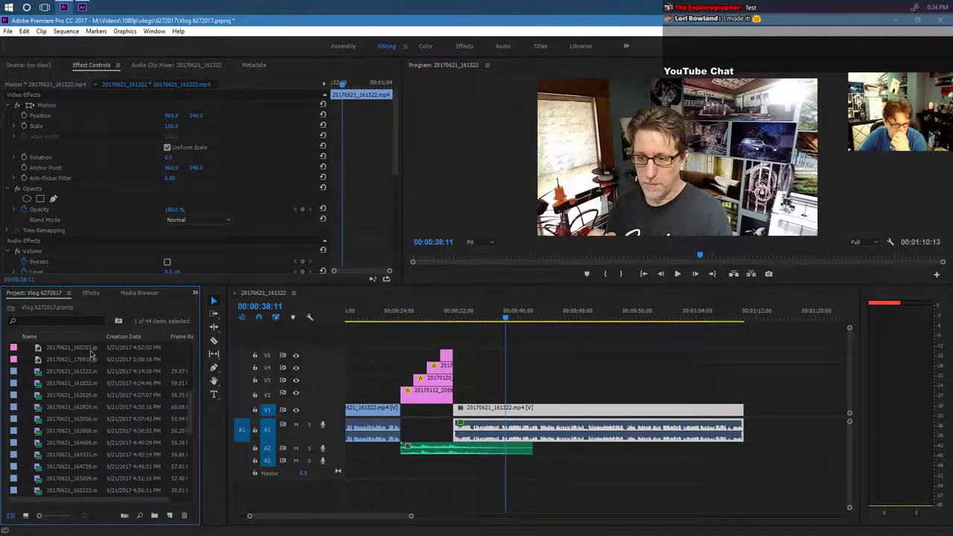
click(131, 337)
click(131, 339)
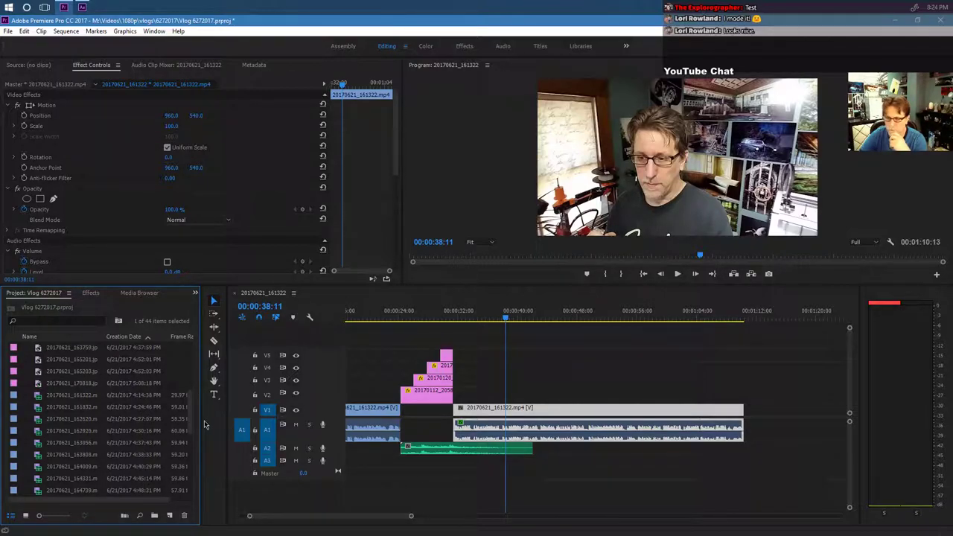
mouse_move(190, 419)
mouse_down()
mouse_move(190, 364)
mouse_move(193, 412)
mouse_up()
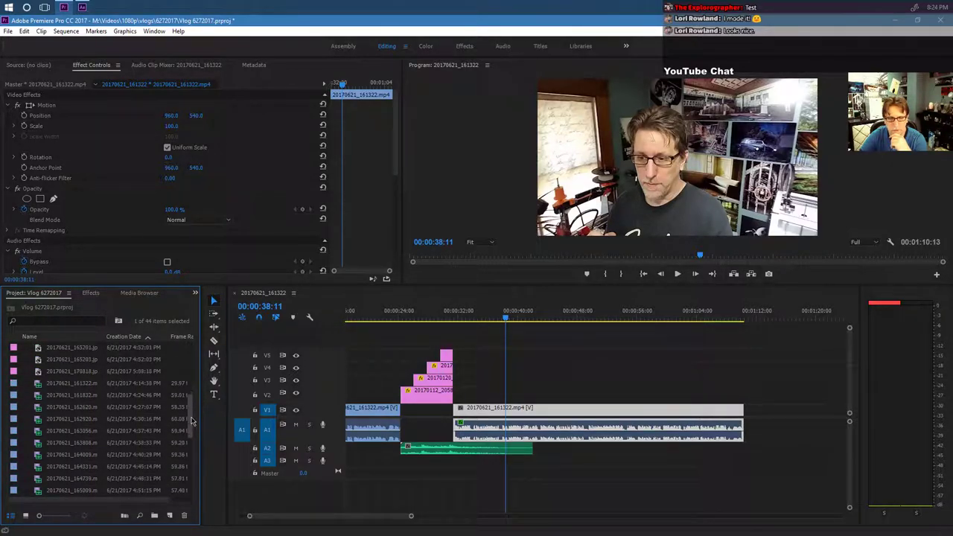
mouse_move(191, 423)
mouse_down()
mouse_move(192, 454)
mouse_move(192, 350)
mouse_move(186, 418)
mouse_up()
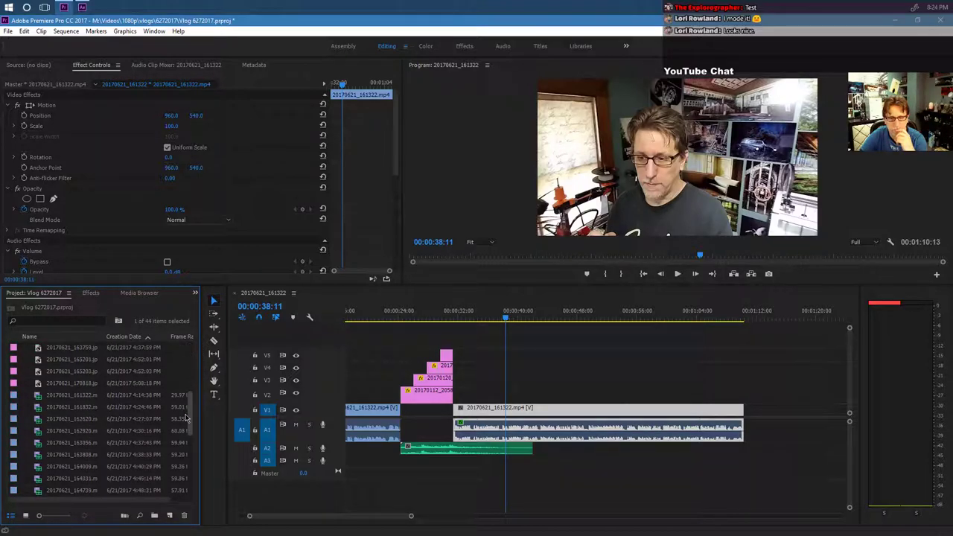
Append 20170621_161832.mp4 to V1 after the talking-head clip at 00:01:10:13.
click(66, 395)
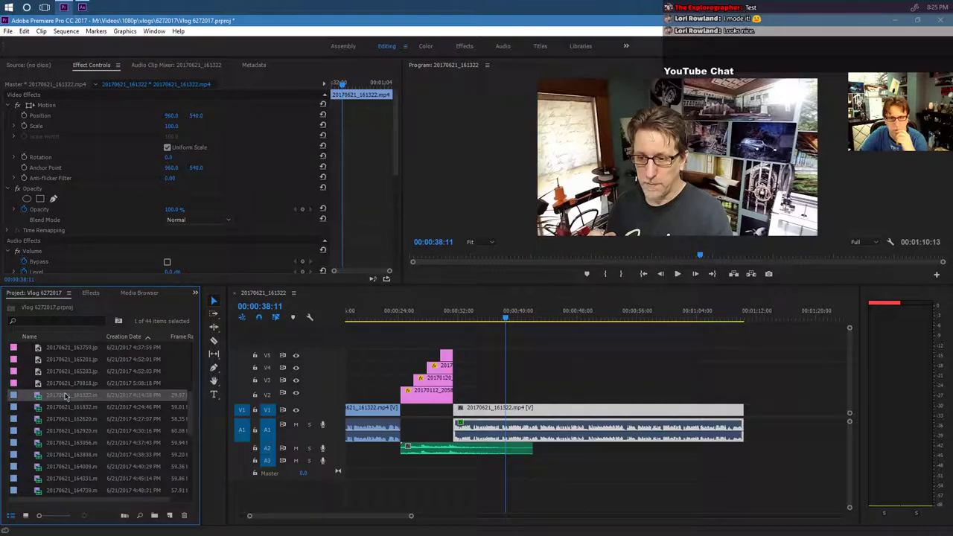
click(63, 409)
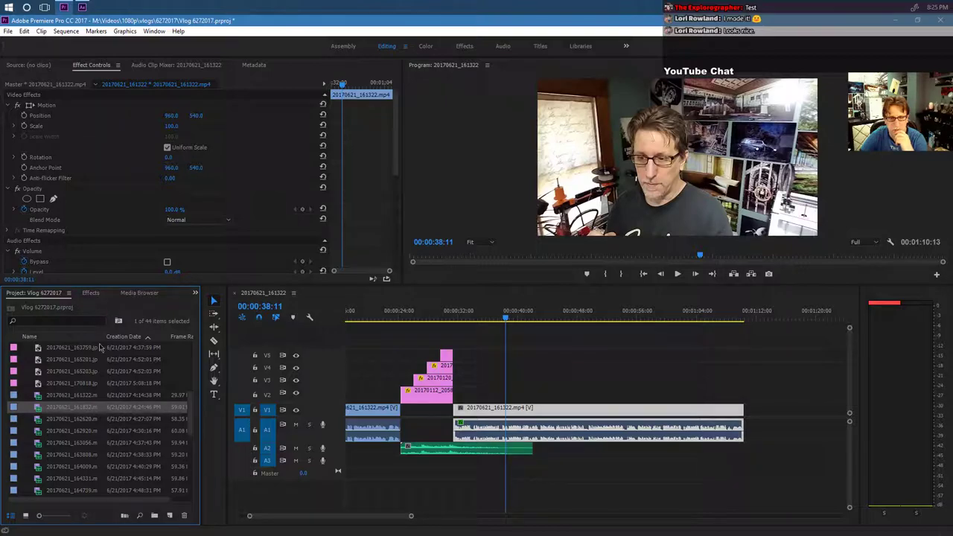
click(26, 516)
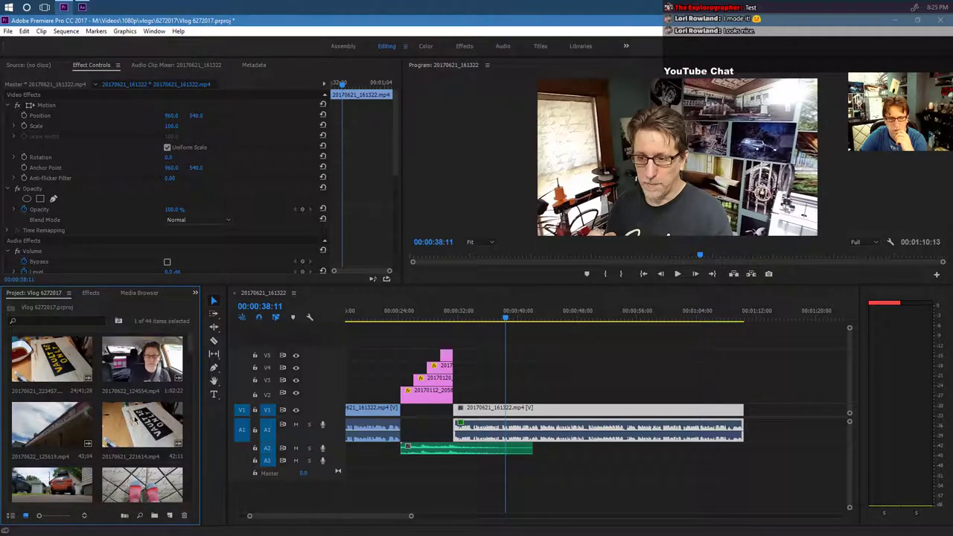
scroll(134, 419, down, 5)
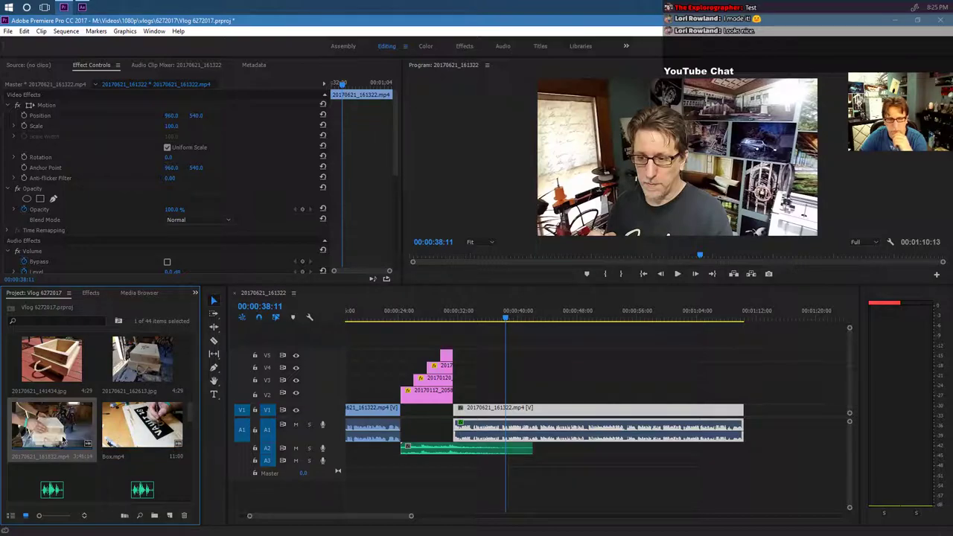
drag(50, 430, 750, 409)
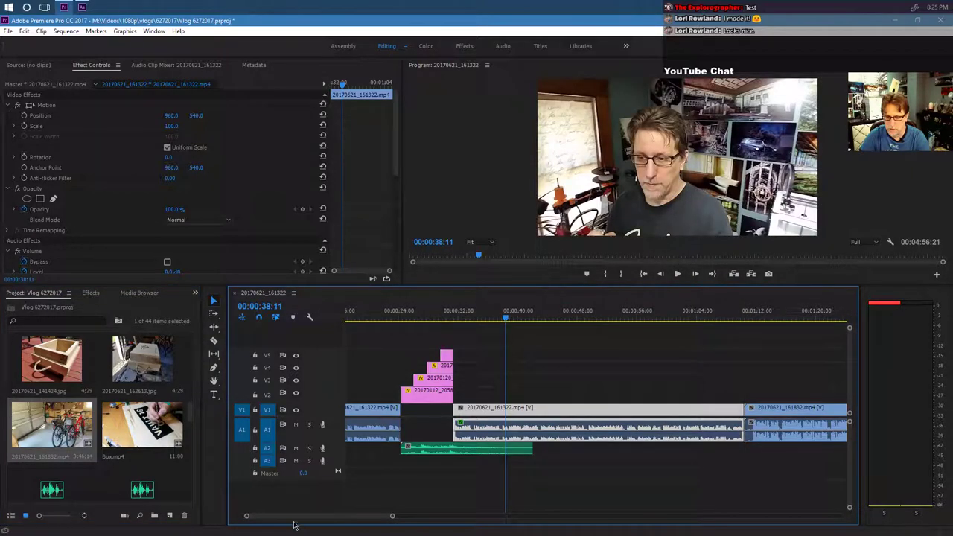
Trim the opening of 20170621_161832.mp4, butt it against the previous clip, and play across the cut.
drag(294, 521, 319, 517)
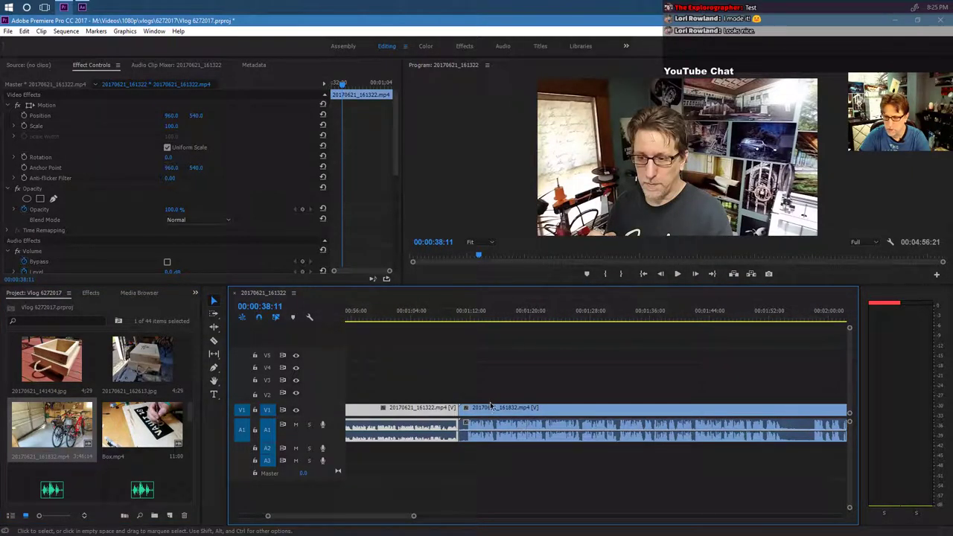
drag(414, 516, 331, 517)
drag(526, 409, 552, 409)
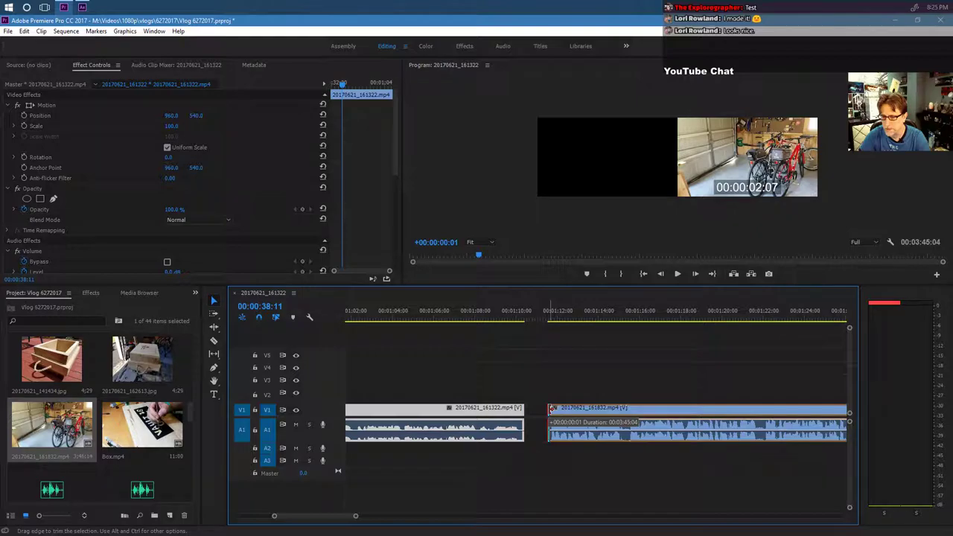
drag(551, 409, 543, 414)
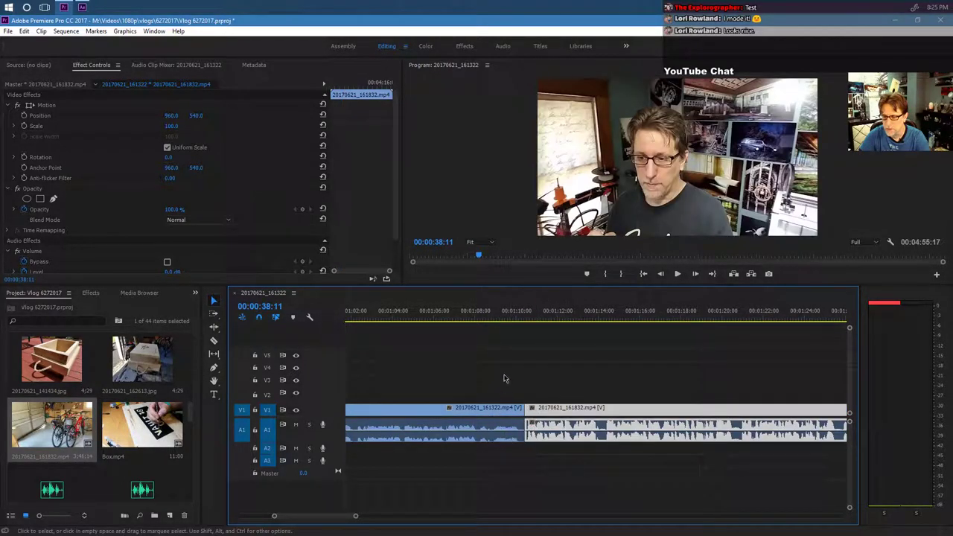
click(488, 314)
click(677, 274)
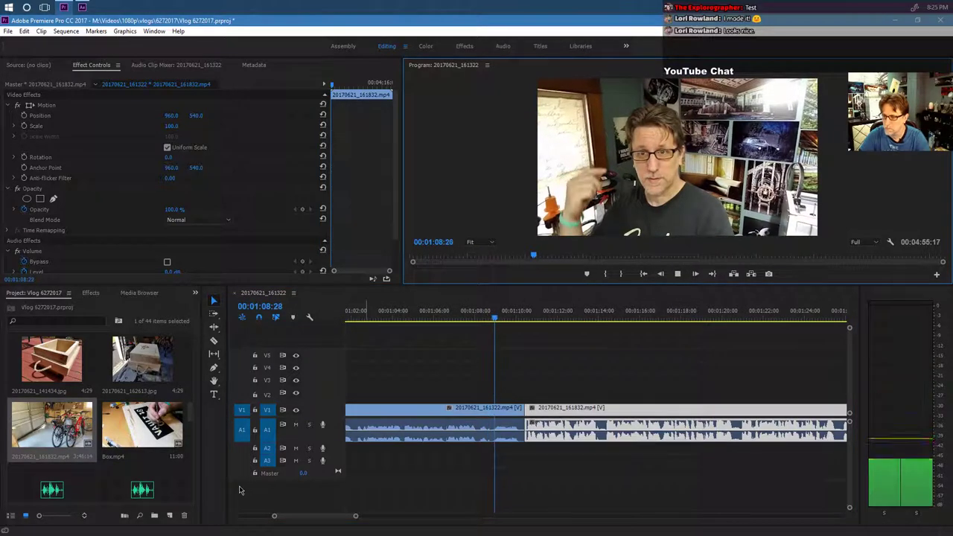
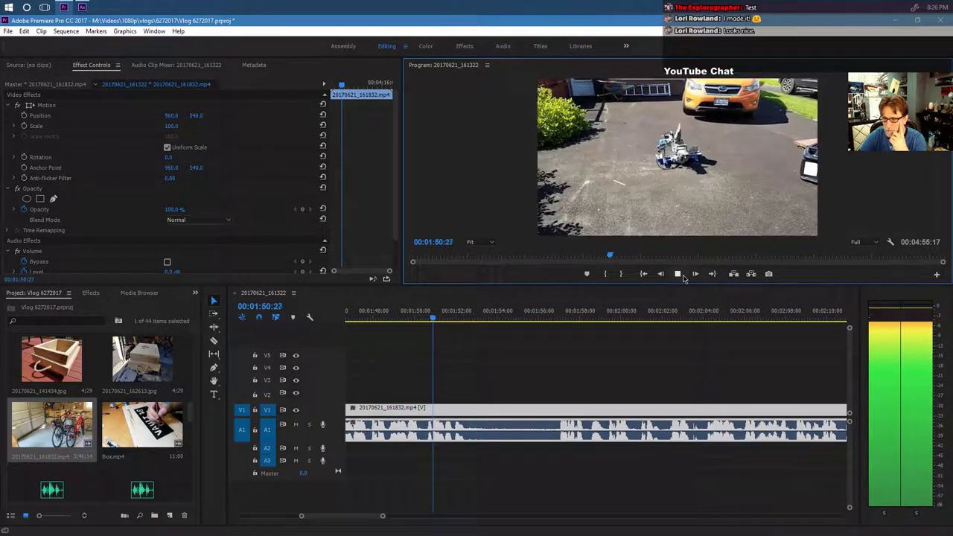
Play and scrub the driveway clip to find the cut point at 01:51:26.
click(679, 275)
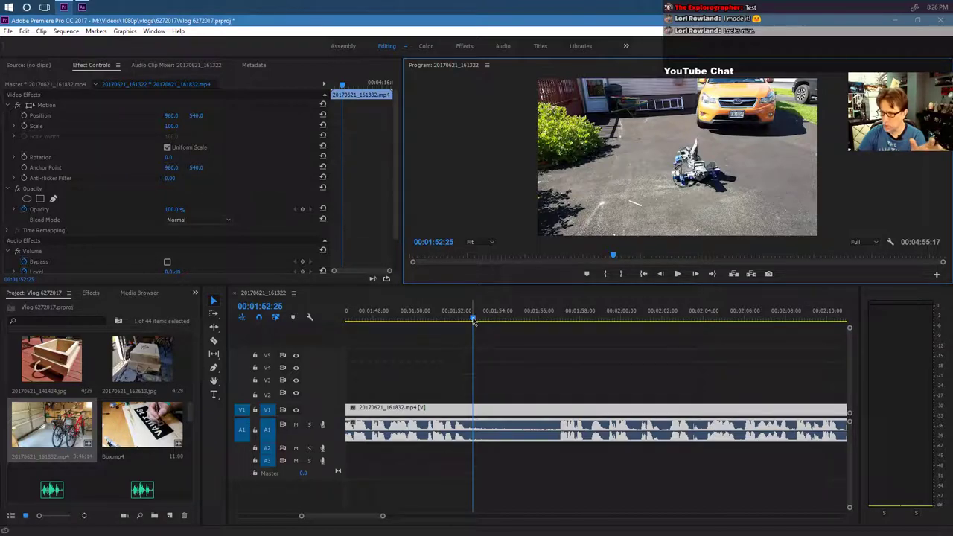
drag(474, 321, 467, 318)
key(space)
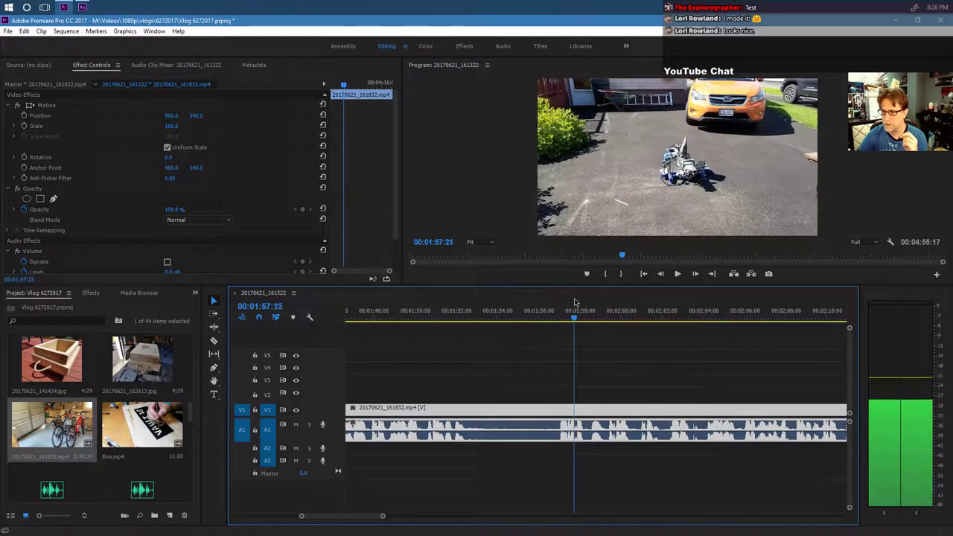
drag(556, 301, 421, 289)
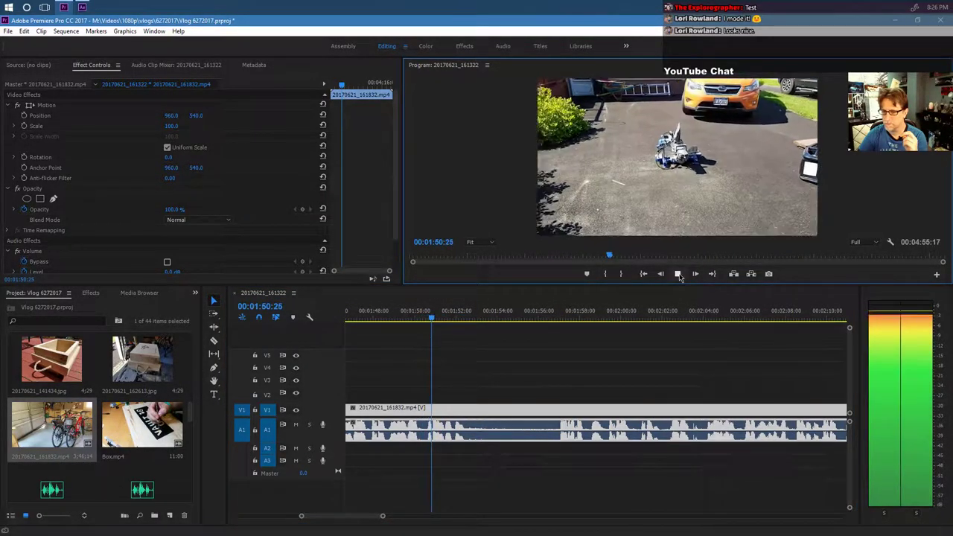
click(678, 274)
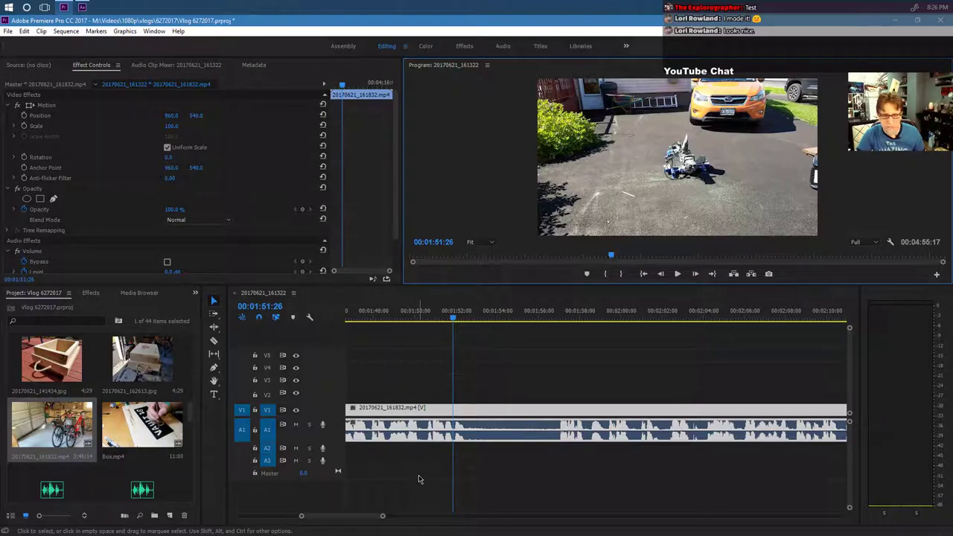
Razor-split the clip at 01:51:26 and further along, then ripple-delete the 5:04 middle piece.
key(c)
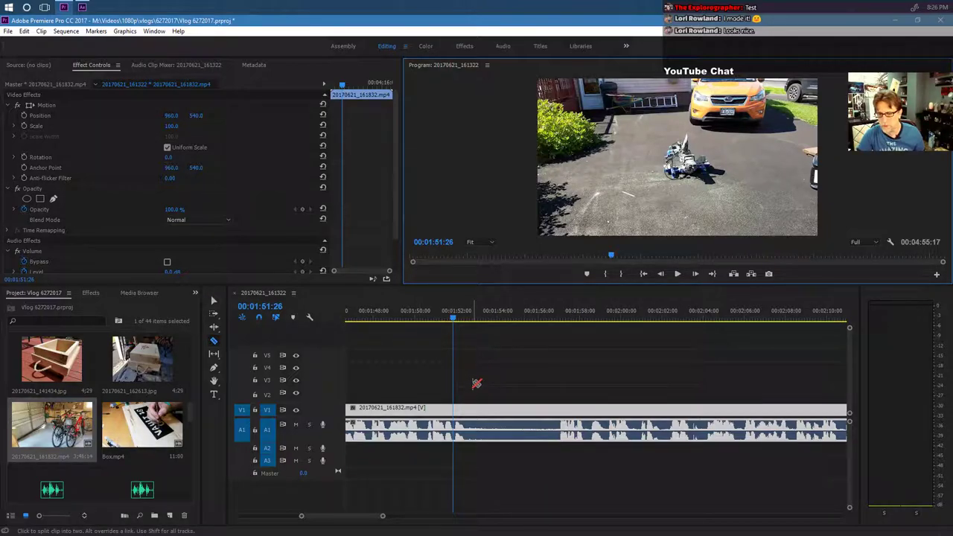
click(454, 411)
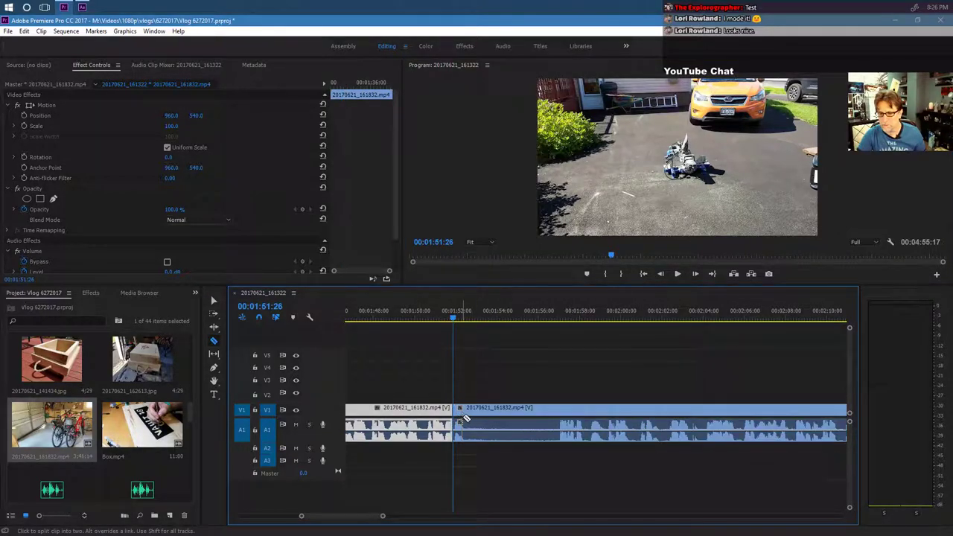
click(560, 436)
key(b)
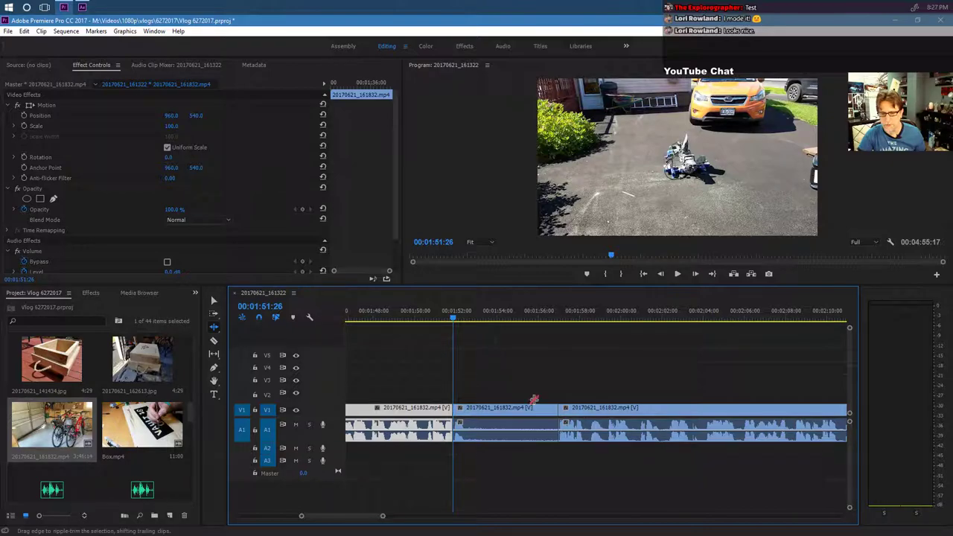
key(v)
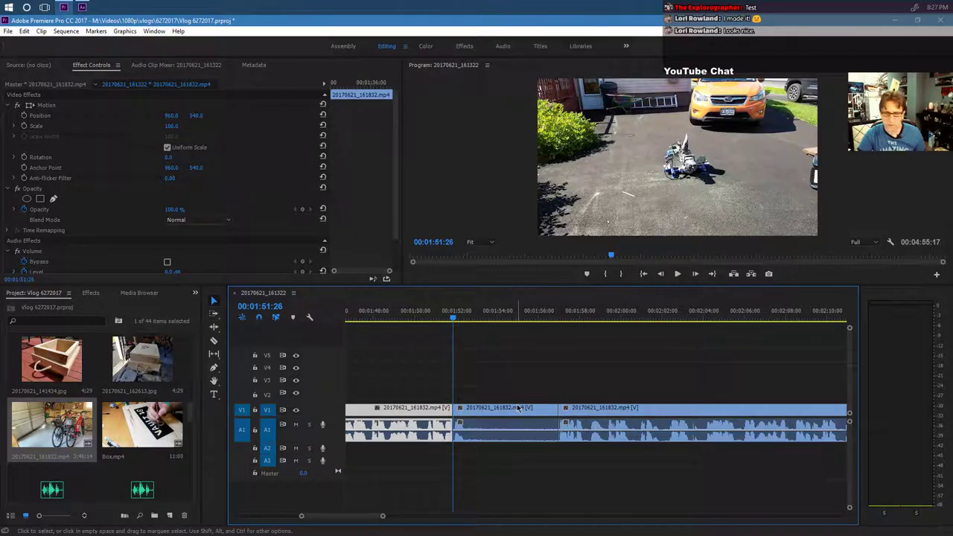
click(509, 419)
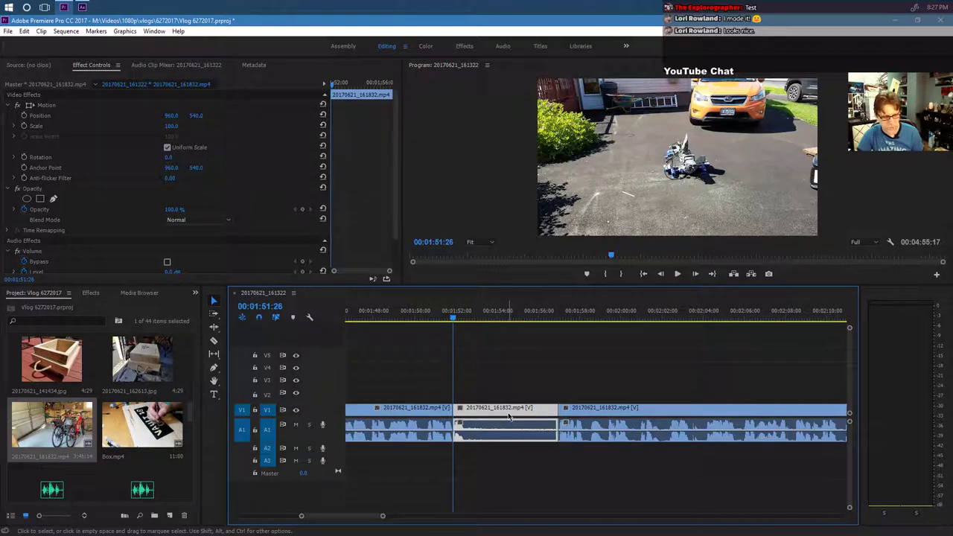
key(shift+Delete)
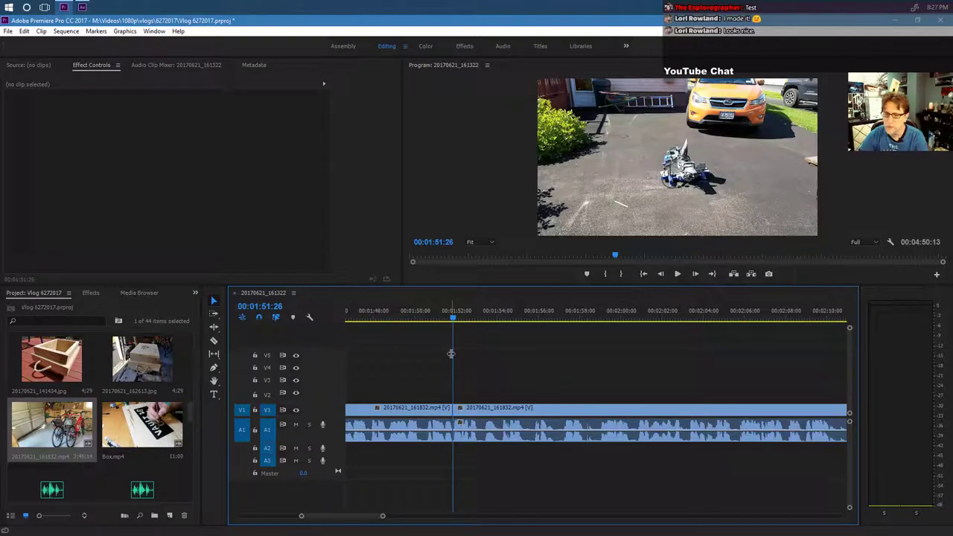
Play back across the new cut from 01:49:13 to review it.
click(403, 320)
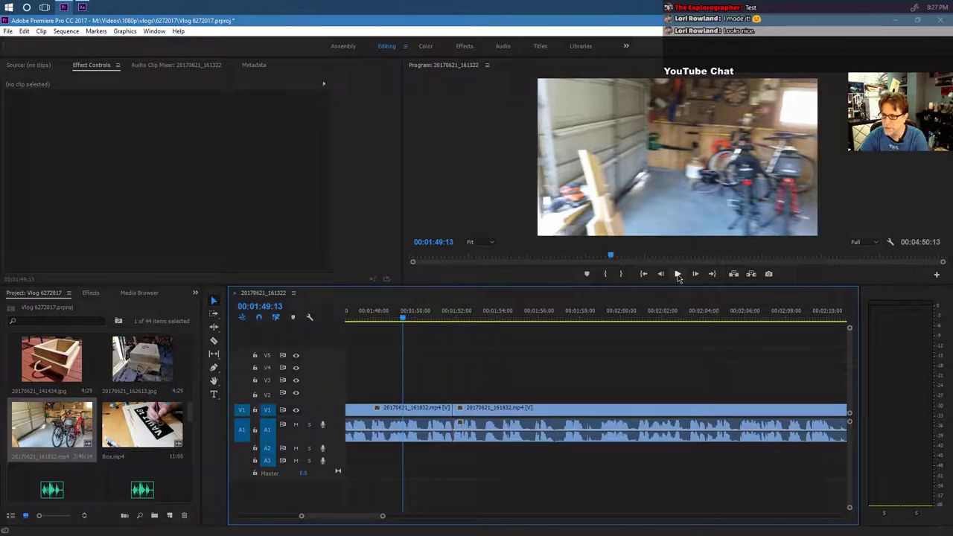
click(678, 274)
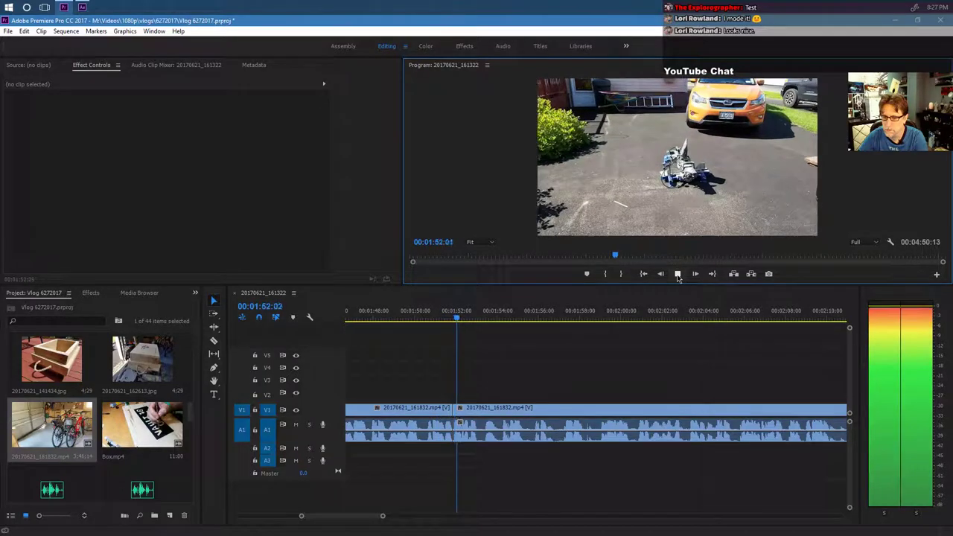
click(678, 274)
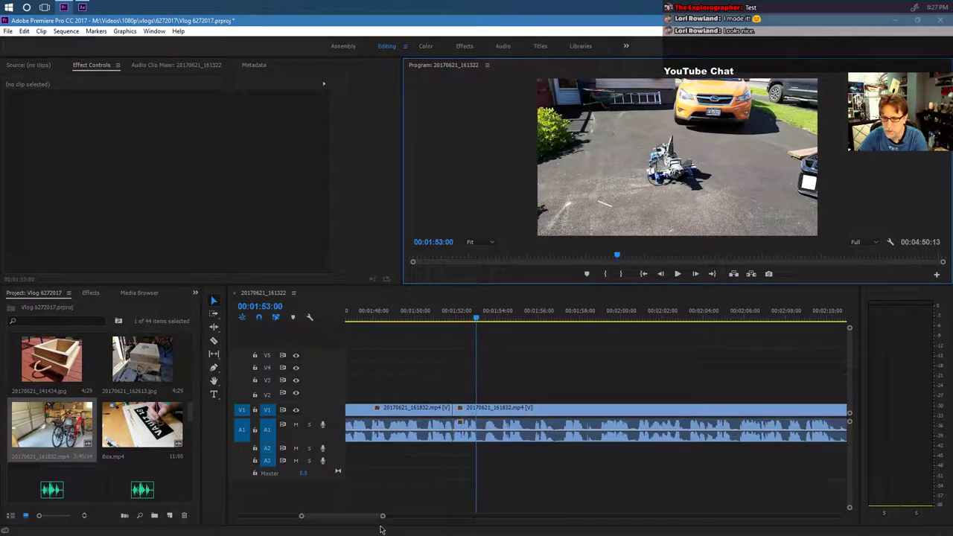
Trim the first clip's end to 01:50:19 and slide the next clip left against it.
drag(384, 517, 328, 516)
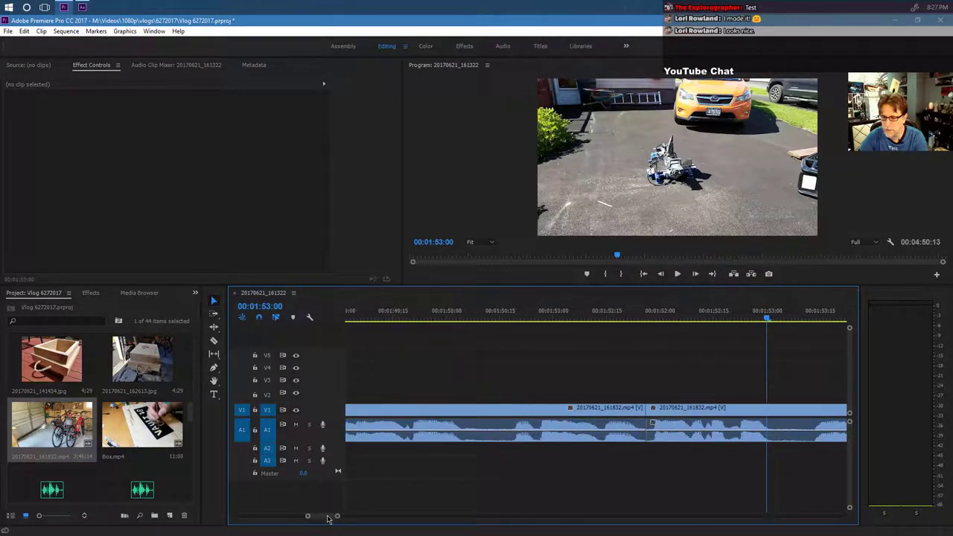
click(369, 311)
click(678, 274)
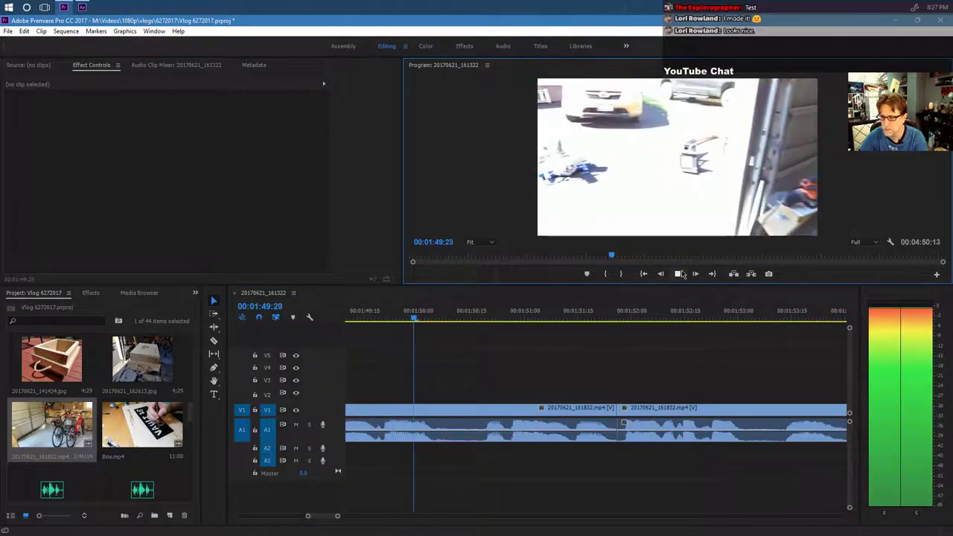
key(space)
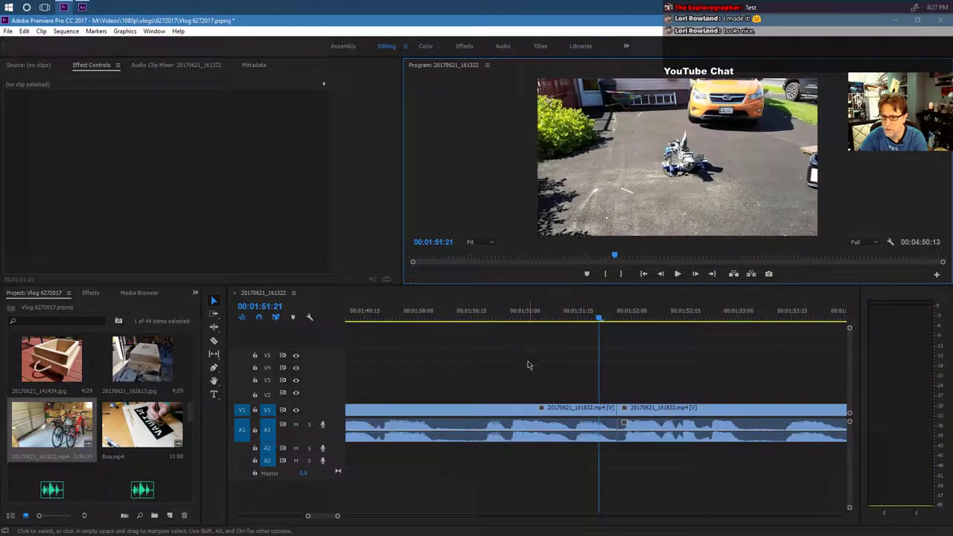
click(438, 318)
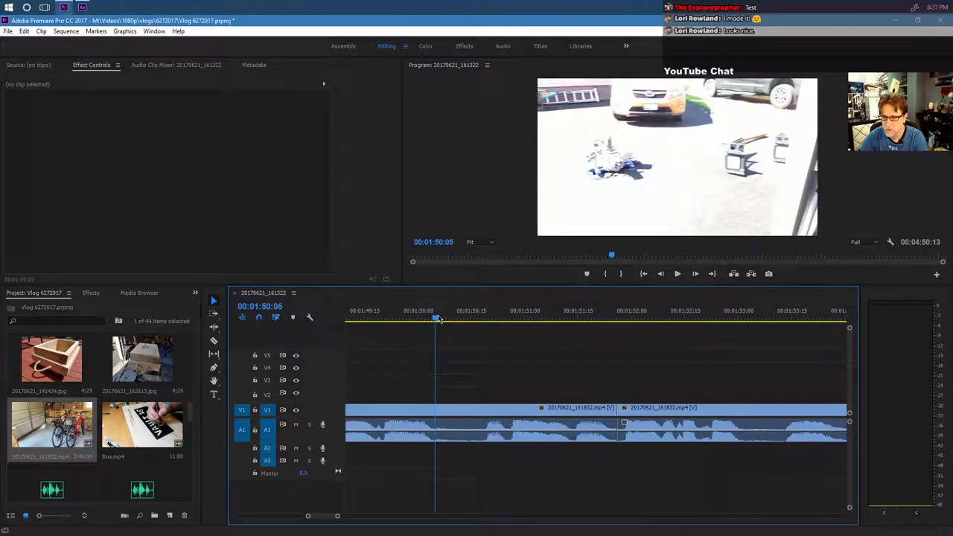
drag(439, 318, 486, 315)
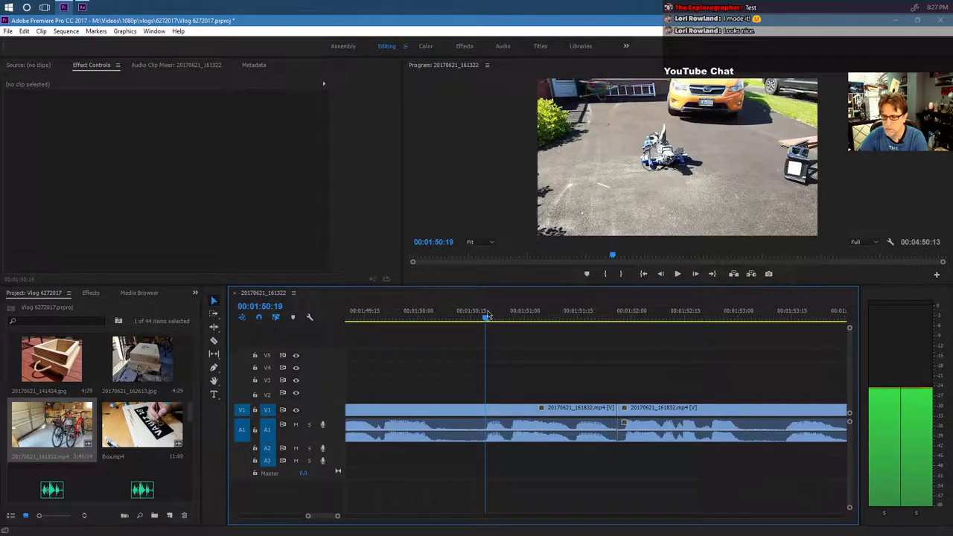
drag(614, 412, 485, 412)
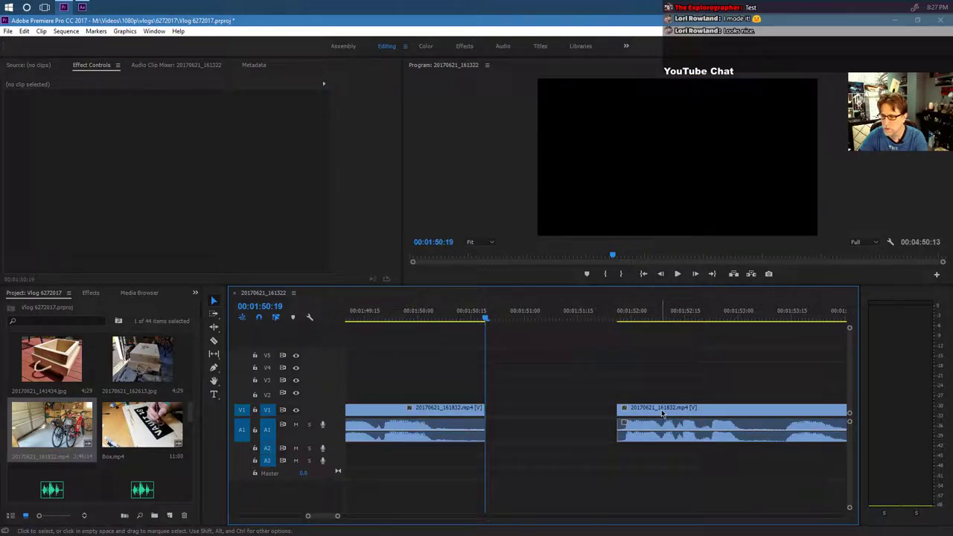
drag(662, 414, 534, 414)
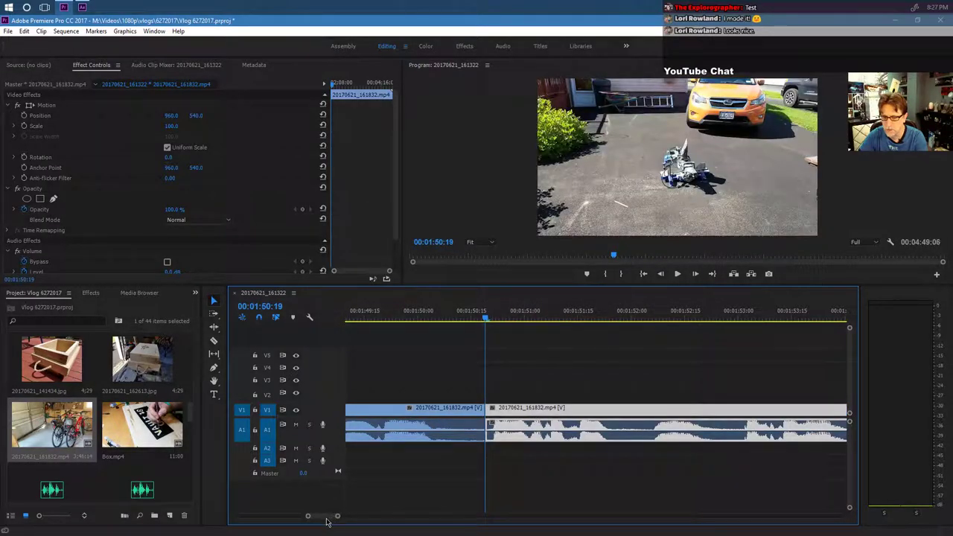
Preview the new join from 01:46:27 and again from the 01:50:20 edit point.
scroll(326, 521, down, 3)
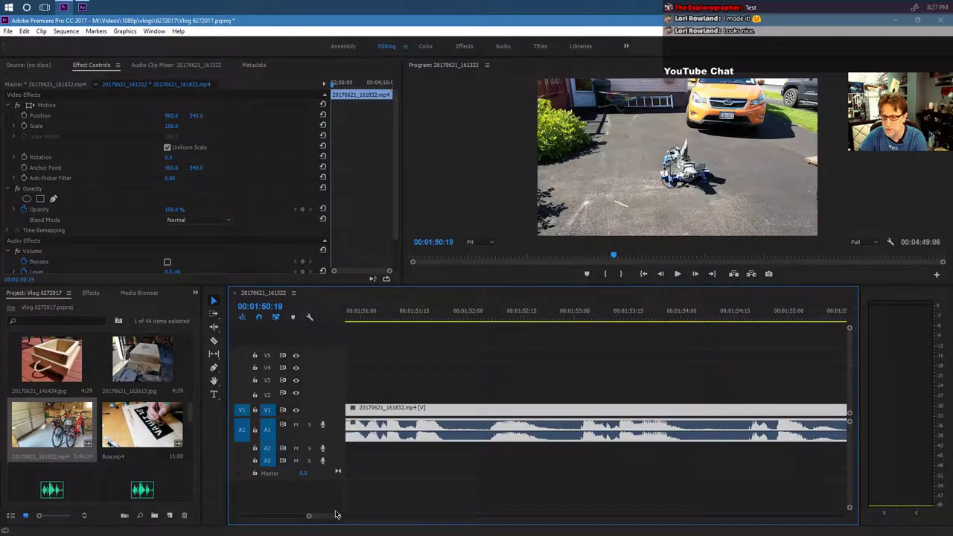
key(minus)
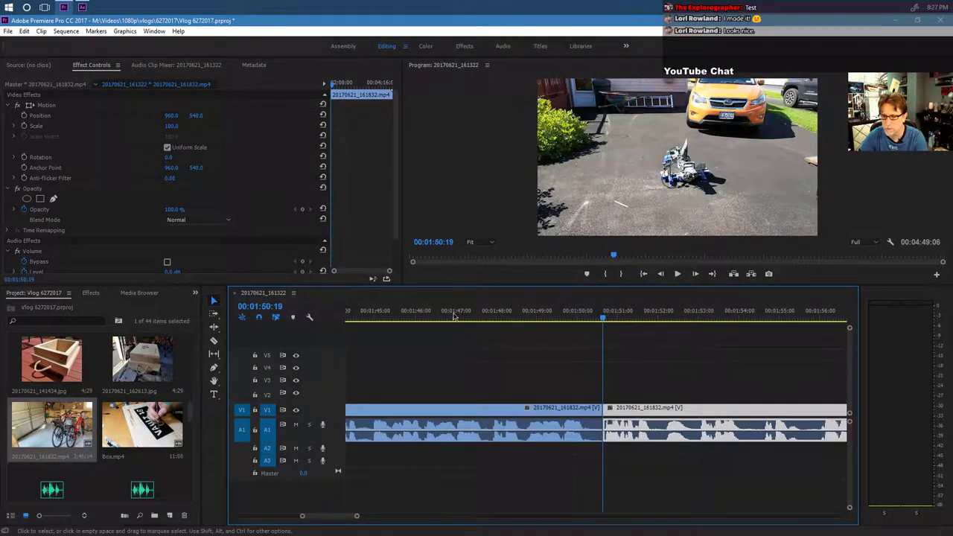
click(452, 317)
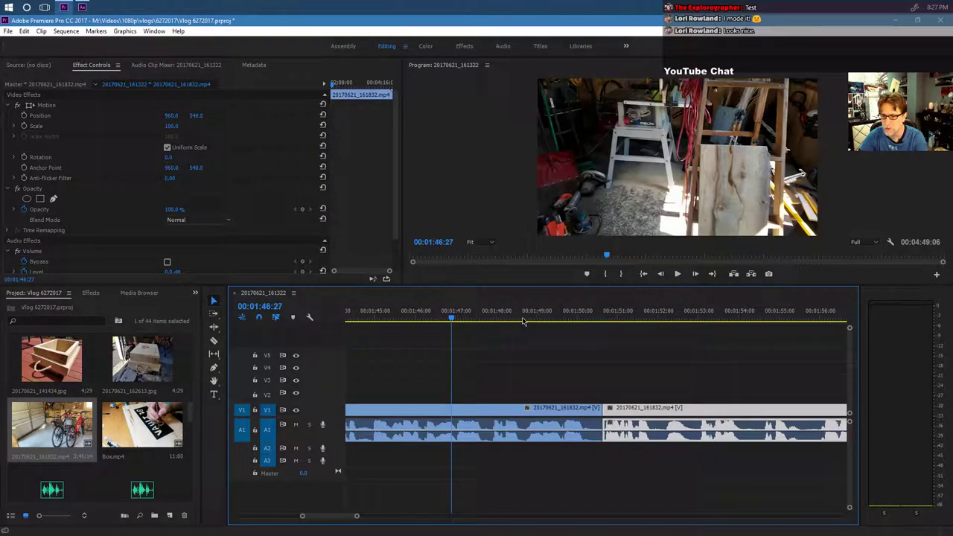
click(678, 274)
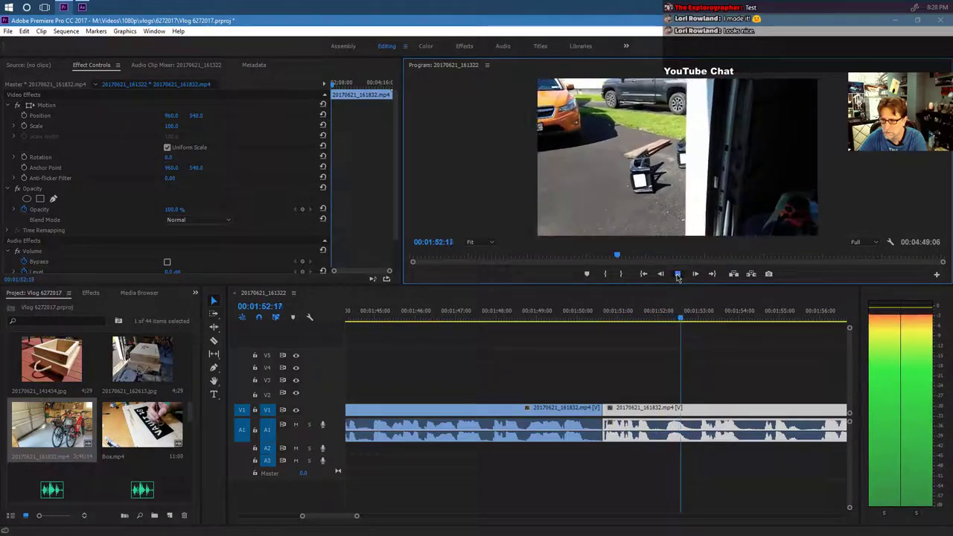
click(678, 274)
click(621, 345)
key(Up)
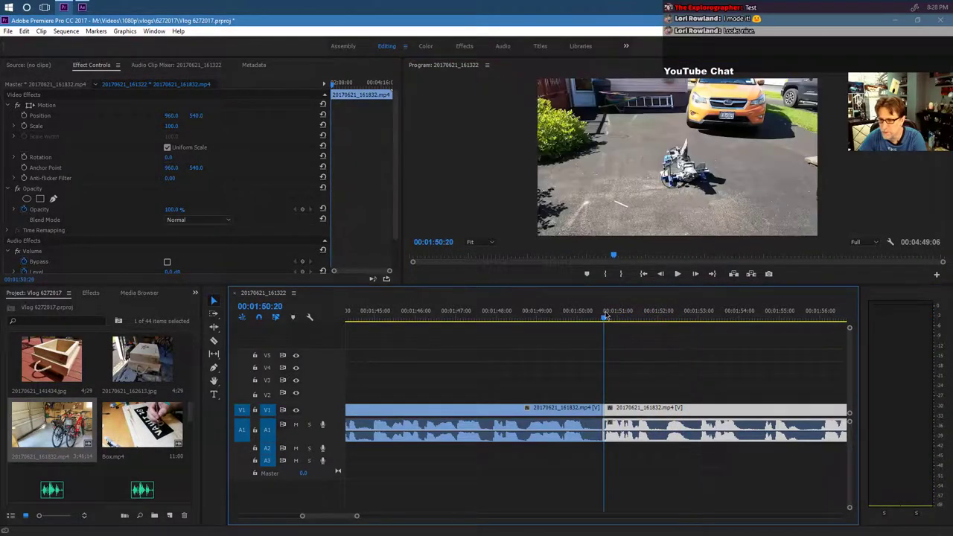
click(677, 274)
key(space)
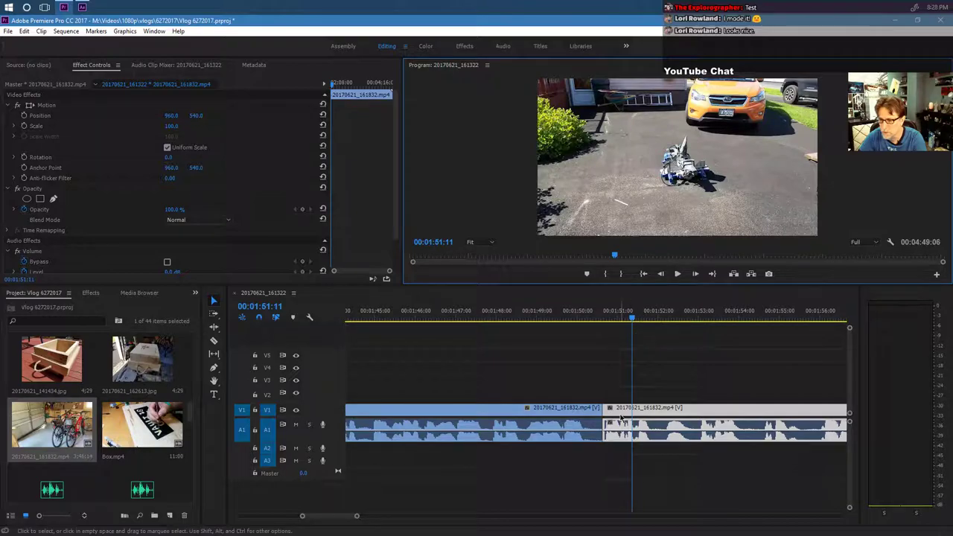
Zoom in and trim the edit point so the sequence shortens to 04:48:20.
click(357, 507)
key(equal)
key(equal)
key(equal)
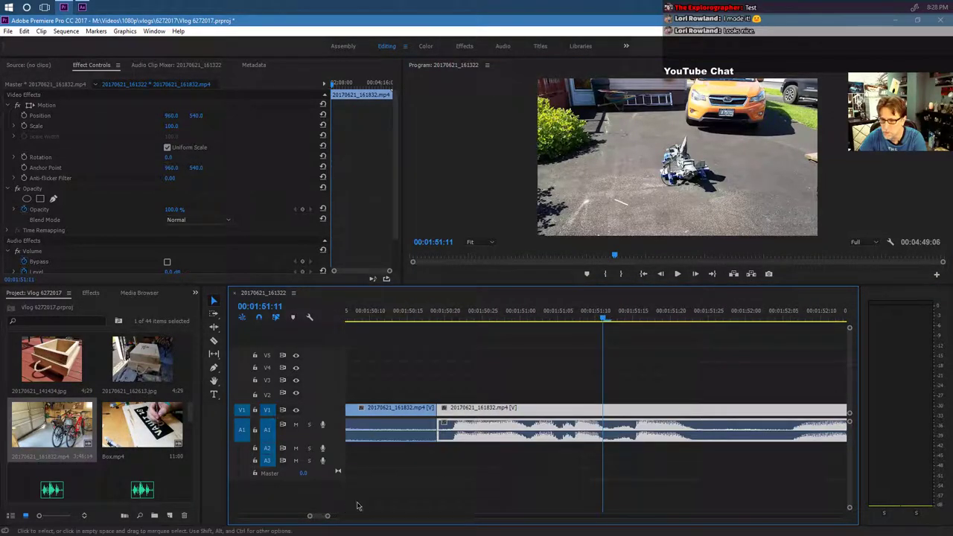
click(560, 313)
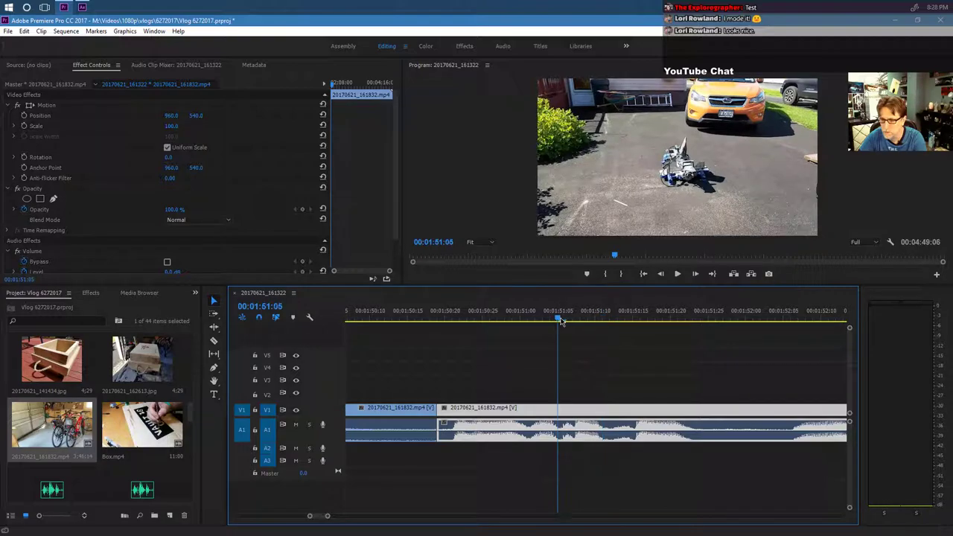
click(677, 274)
click(677, 274)
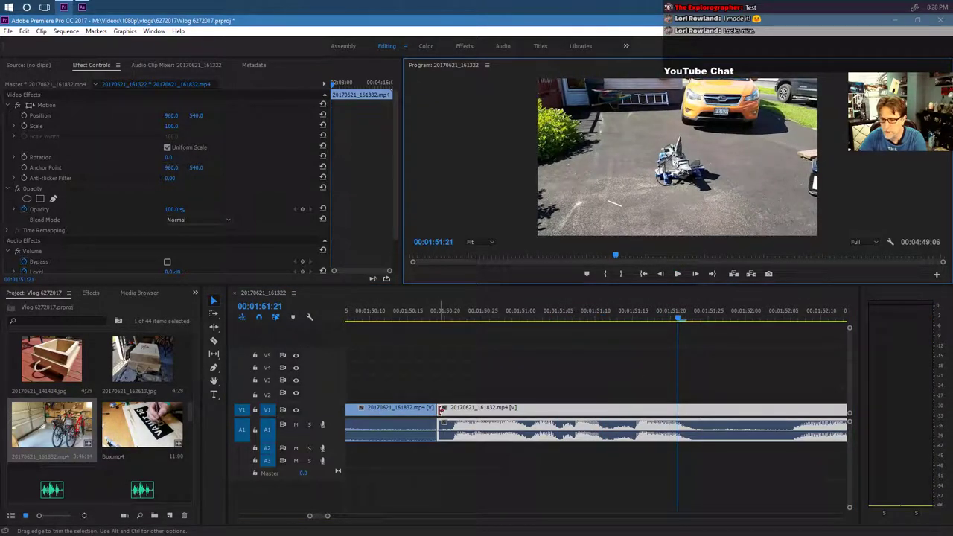
drag(440, 410, 474, 412)
Preview the edited sequence from 01:45:04, then zoom the timeline in on the edit point.
drag(329, 518, 356, 514)
click(402, 318)
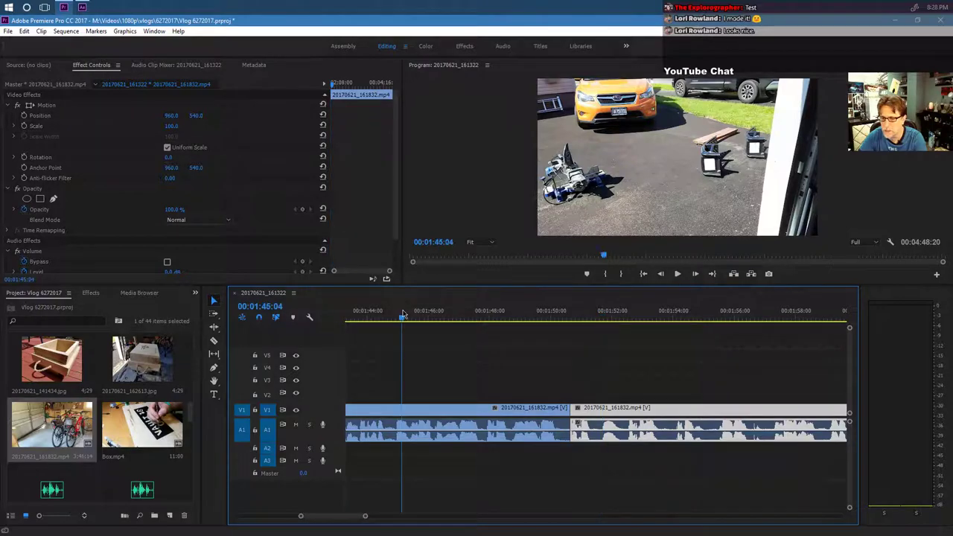
click(678, 274)
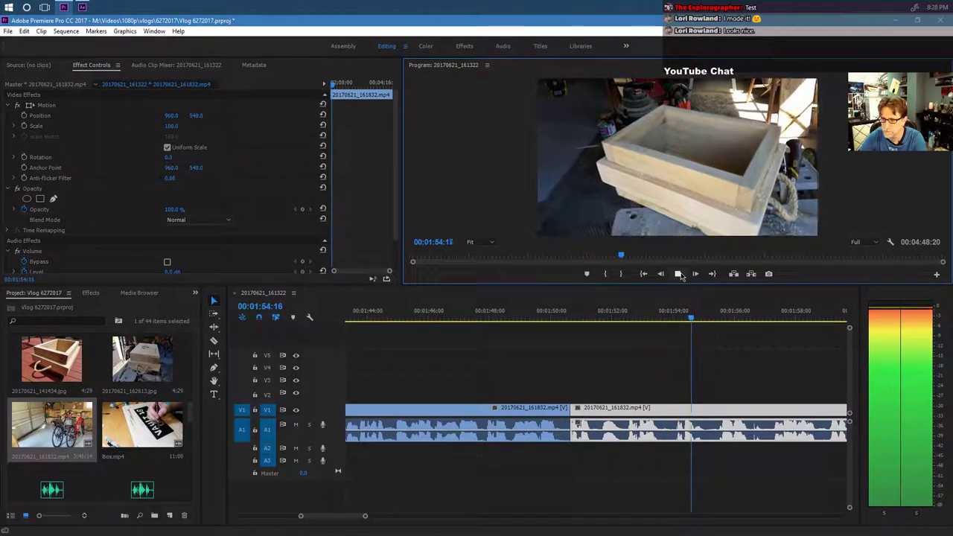
click(678, 274)
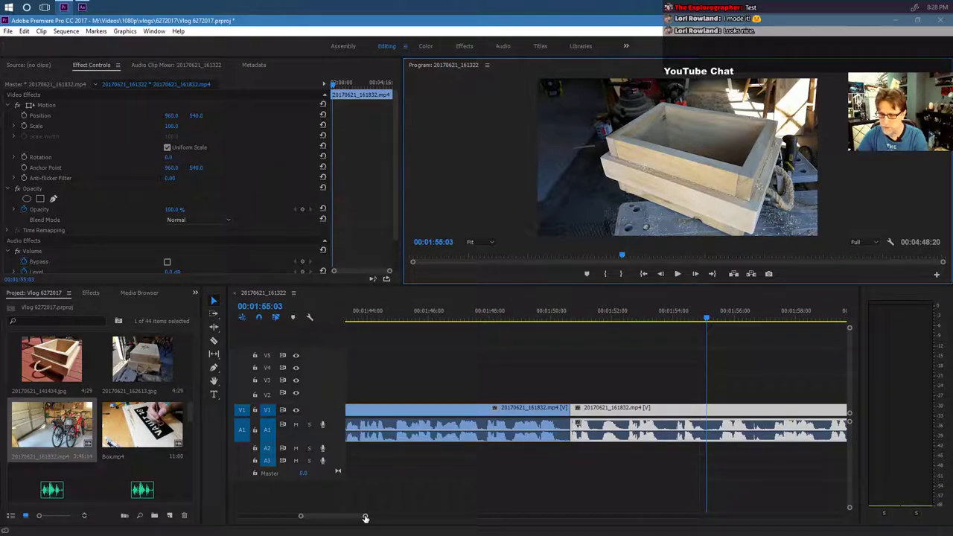
drag(365, 517, 354, 515)
scroll(336, 518, up, 3)
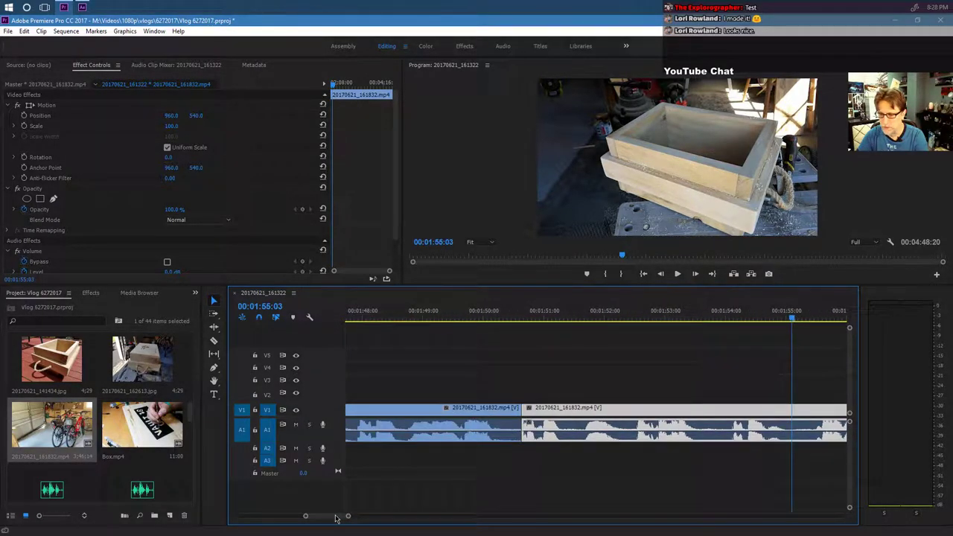
Drag Morph Cut from Video Transitions > Dissolve onto the driveway/wooden box join on V1.
click(89, 293)
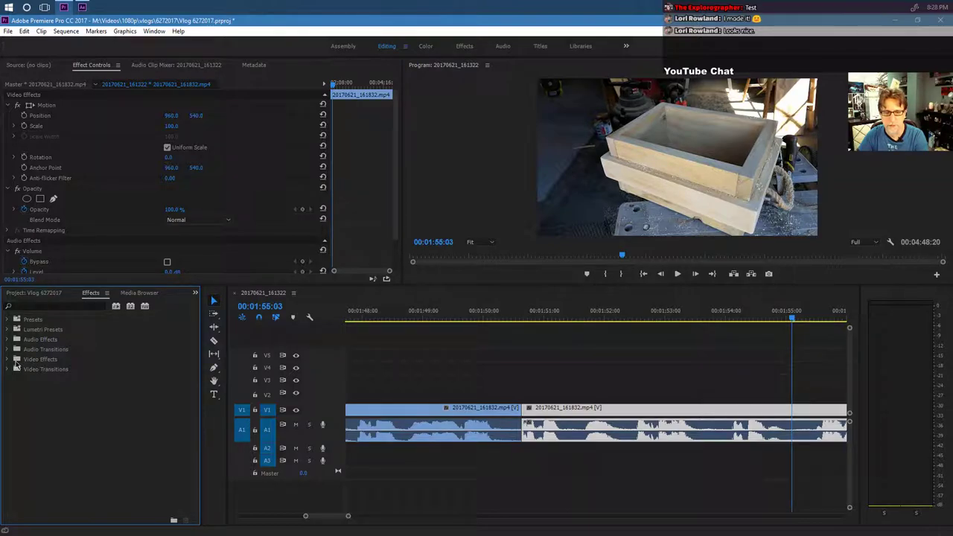
click(9, 370)
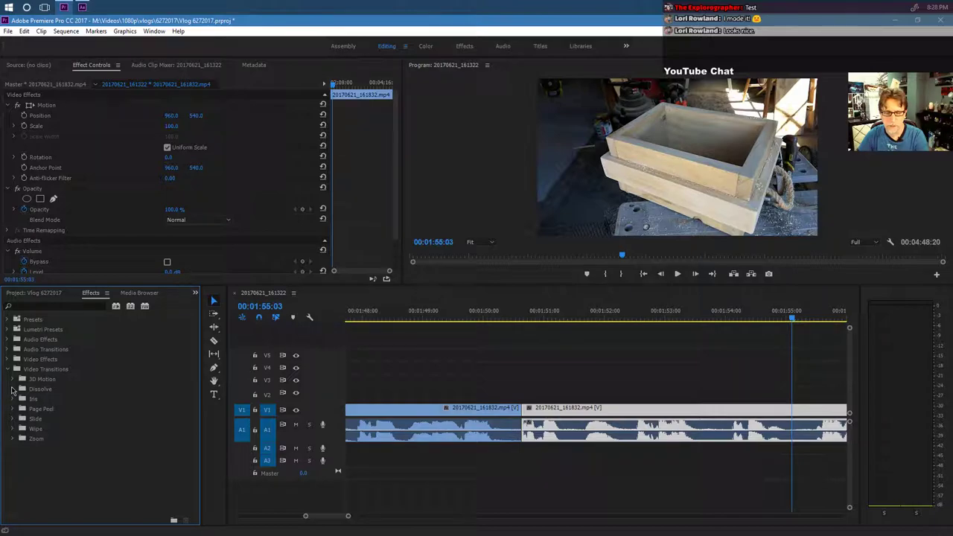
click(12, 389)
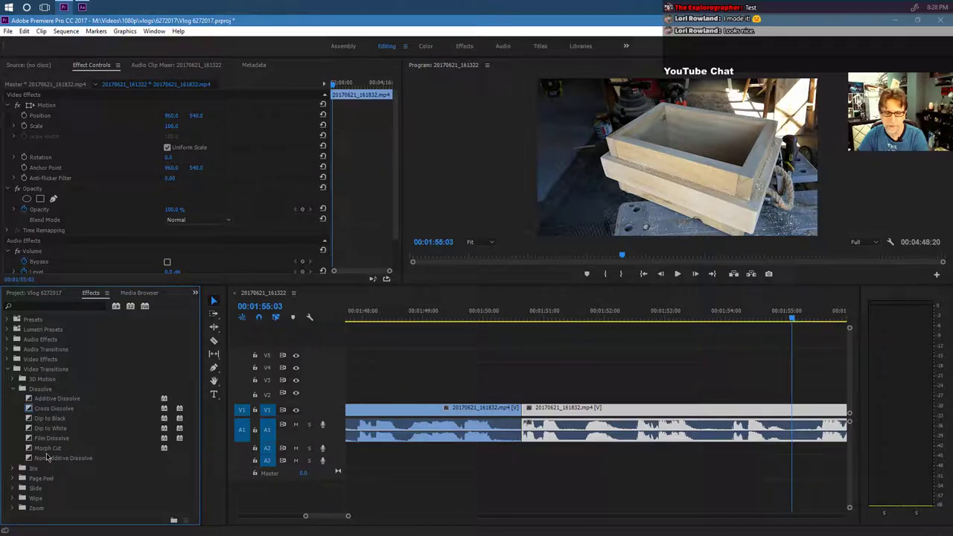
click(50, 449)
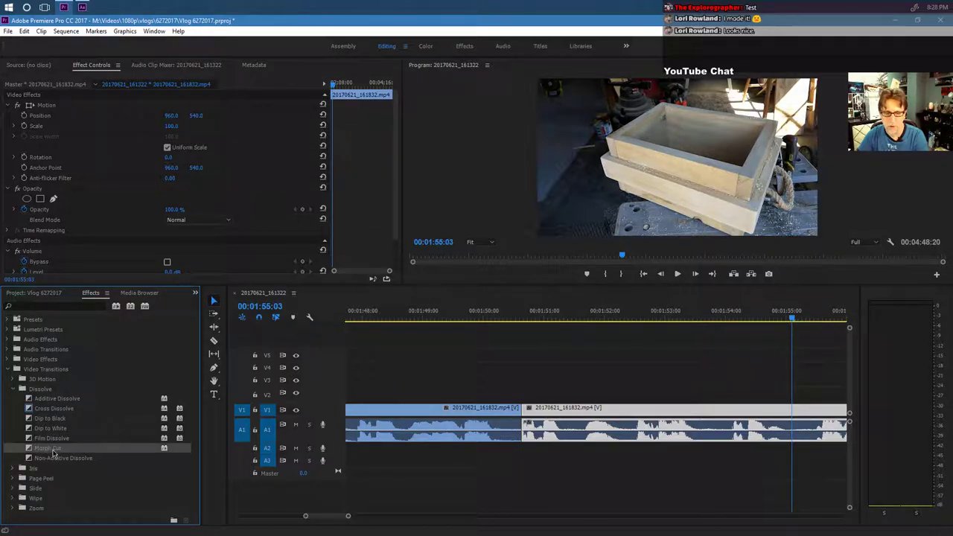
drag(478, 433, 508, 444)
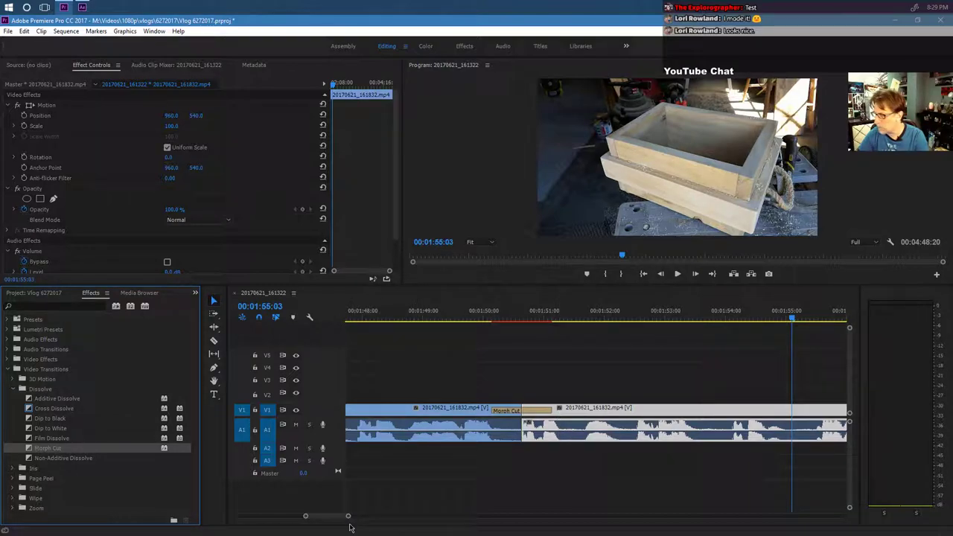
click(324, 519)
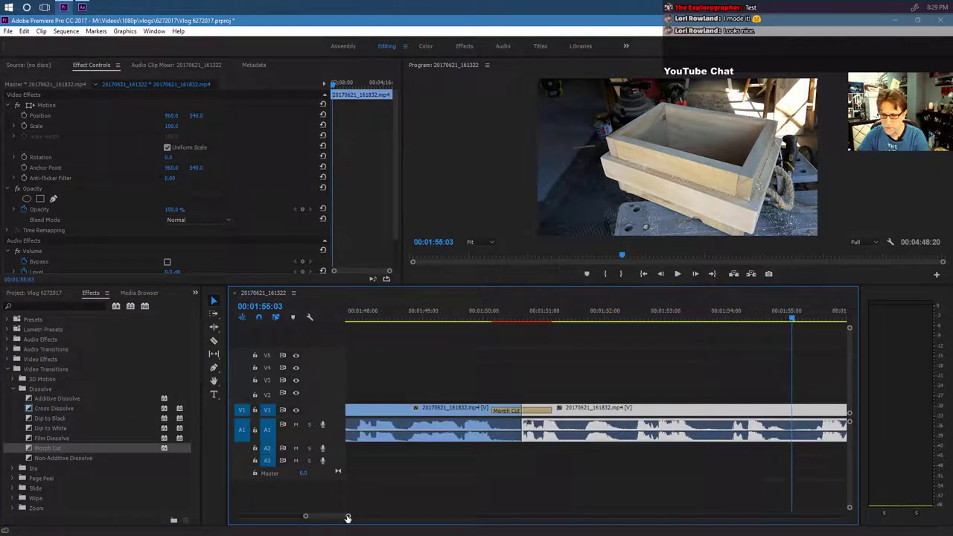
Zoom out and play the sequence to preview the Morph Cut transition.
drag(347, 517, 377, 516)
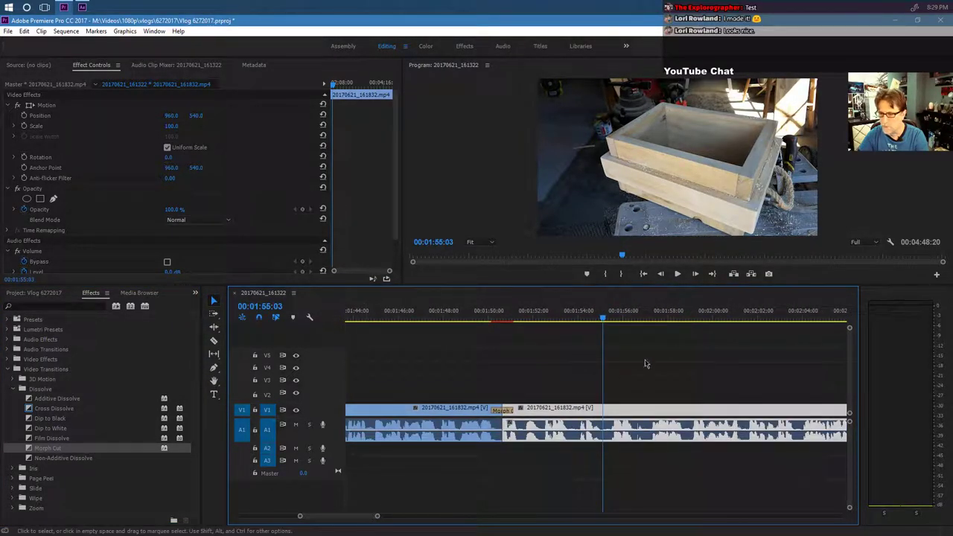
click(677, 274)
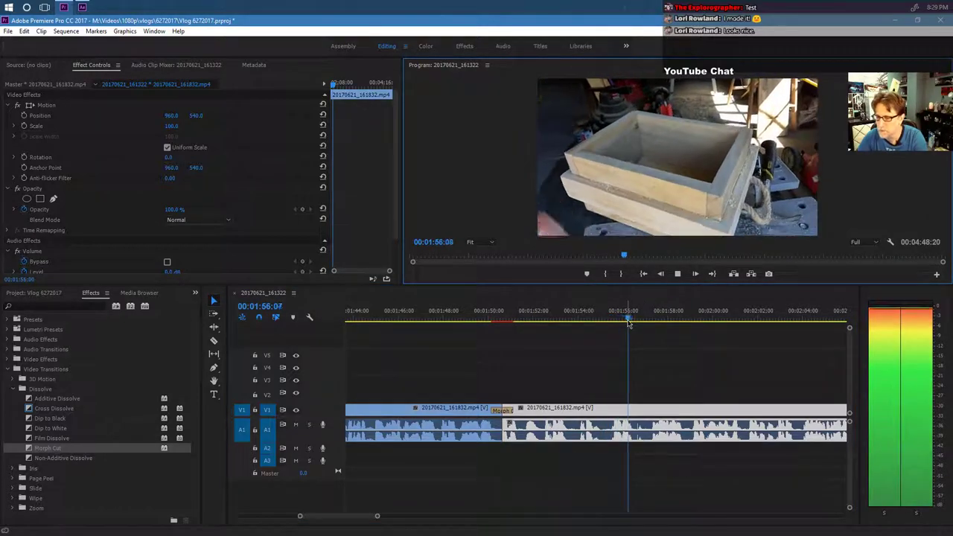
click(660, 277)
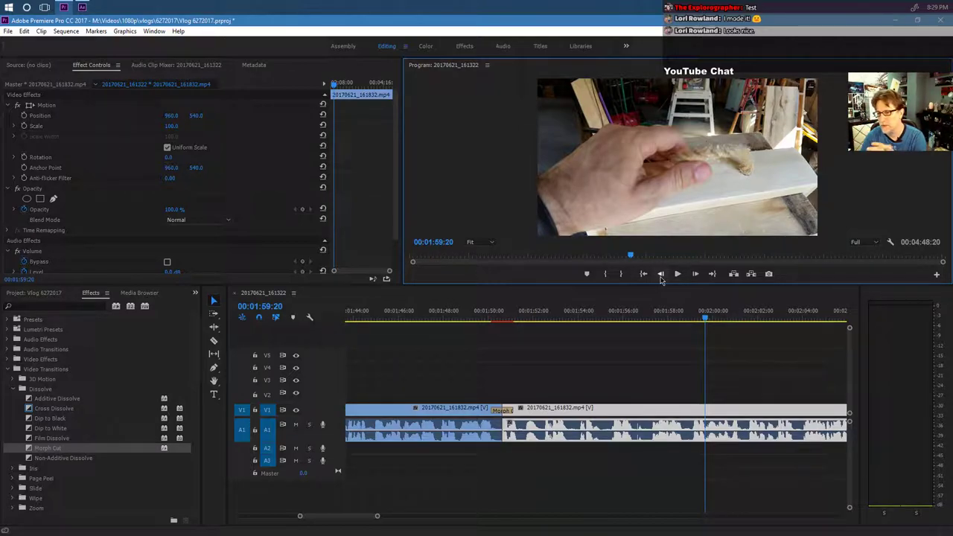
click(498, 319)
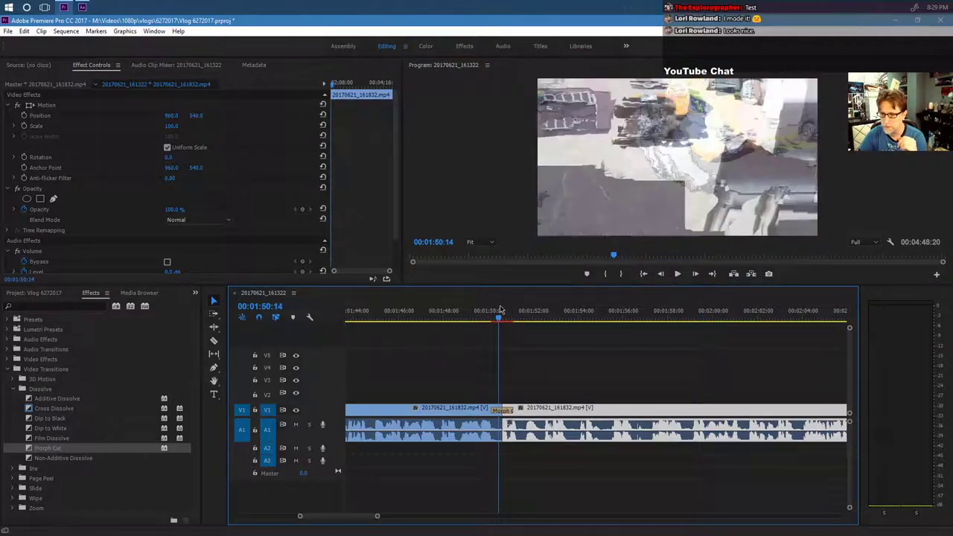
mouse_move(498, 319)
mouse_down()
mouse_move(481, 318)
mouse_move(519, 324)
mouse_move(487, 318)
mouse_up()
Clear the Morph Cut transition from the join.
click(501, 410)
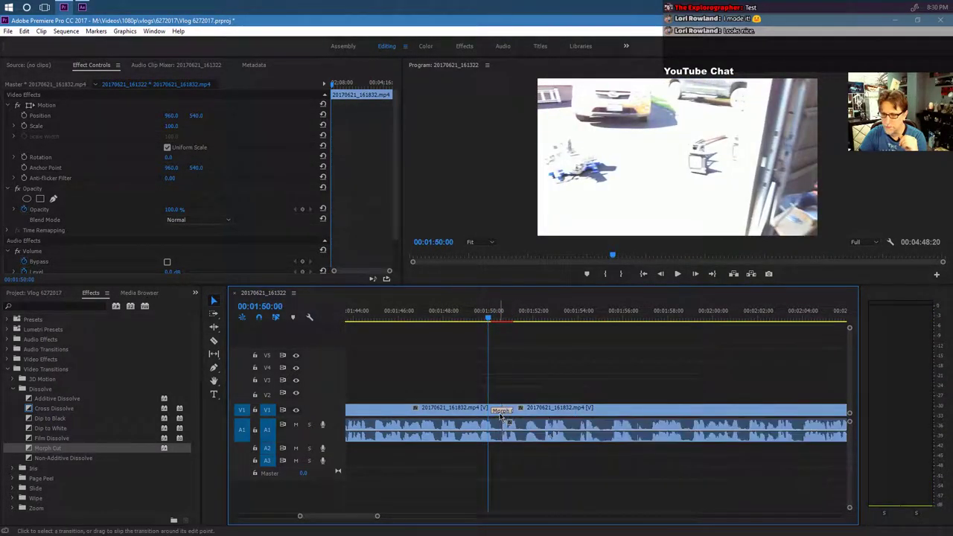
right_click(498, 411)
click(522, 431)
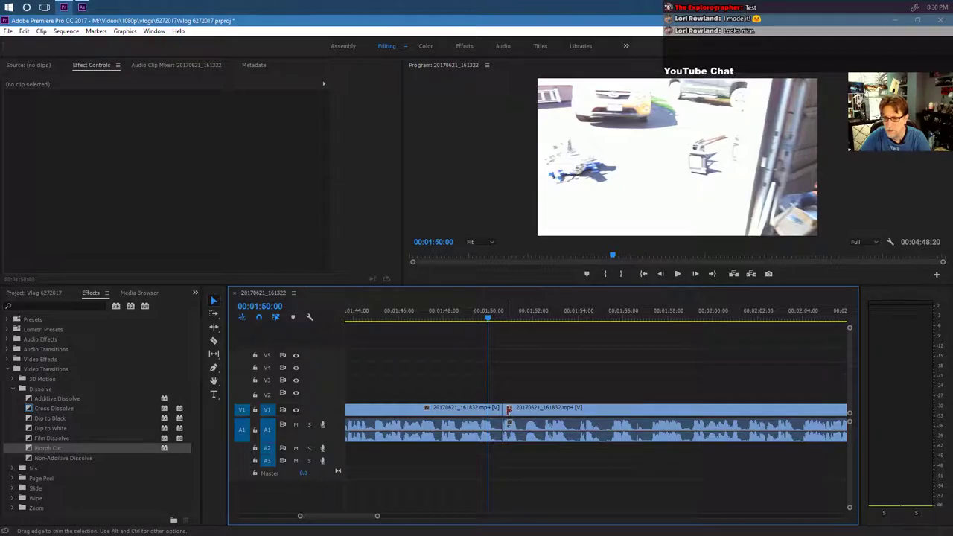
click(459, 316)
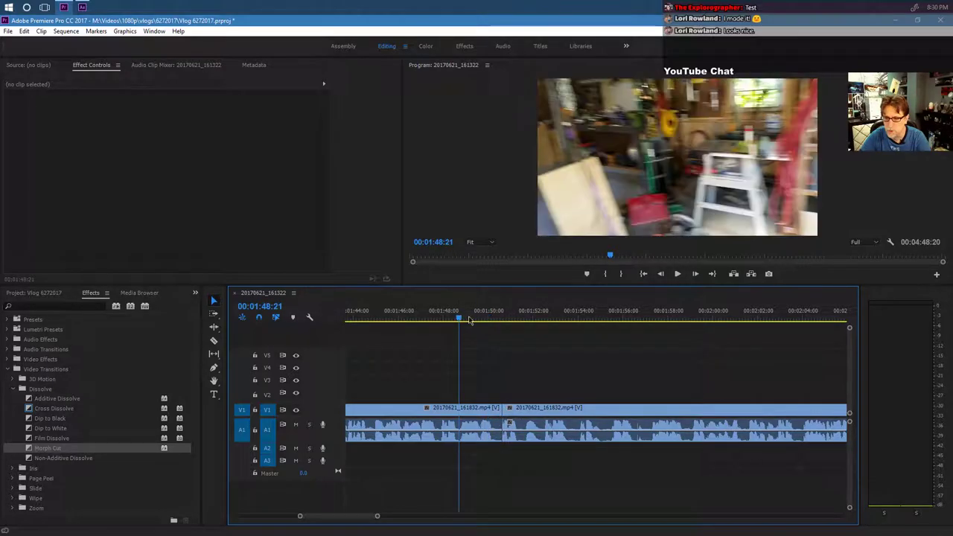
click(676, 274)
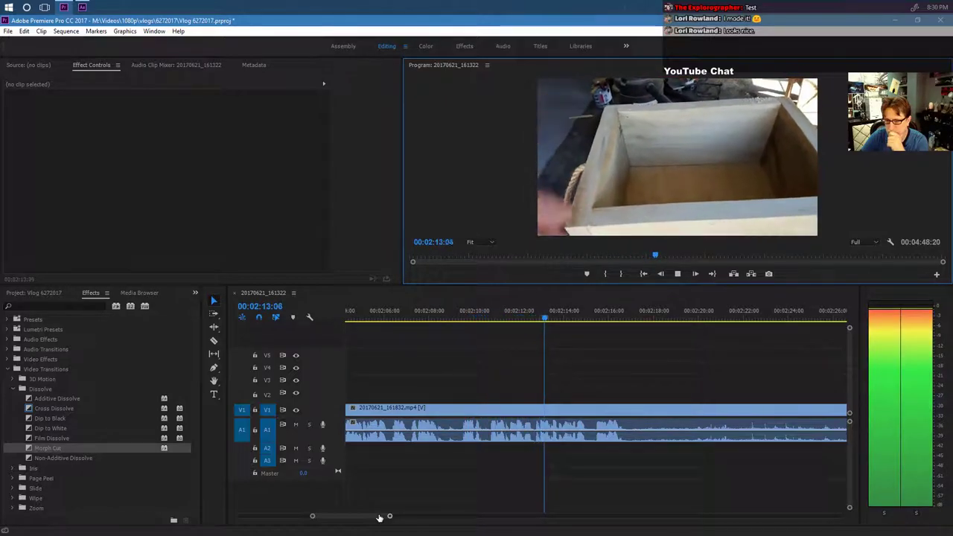
Park the playhead near 2:16:26 and razor-split the wooden box clip there.
click(678, 274)
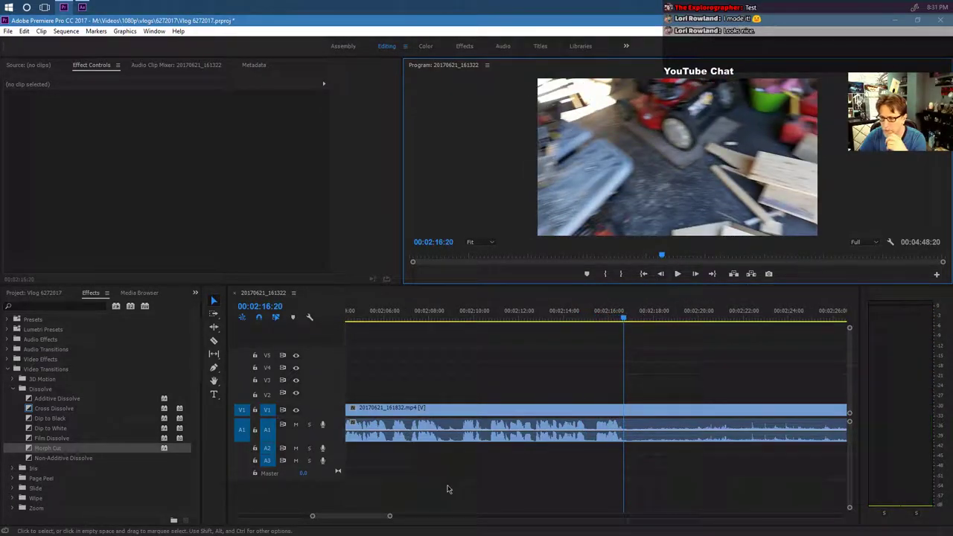
scroll(365, 516, down, 1)
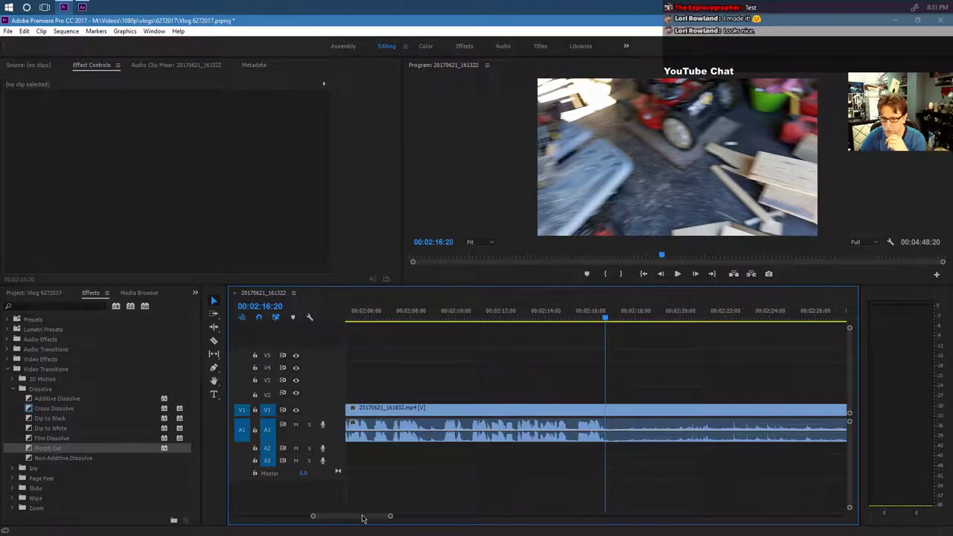
scroll(364, 519, down, 5)
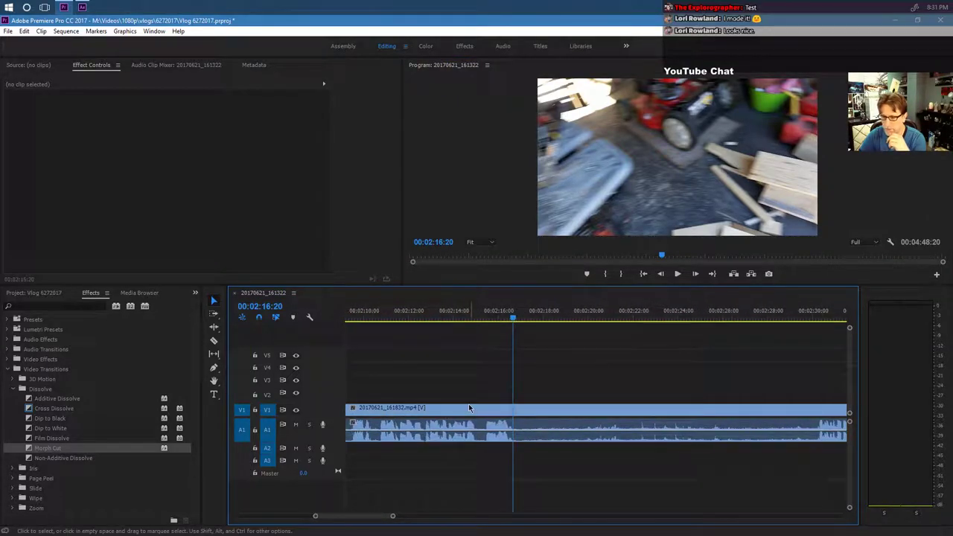
drag(517, 320, 468, 317)
click(677, 274)
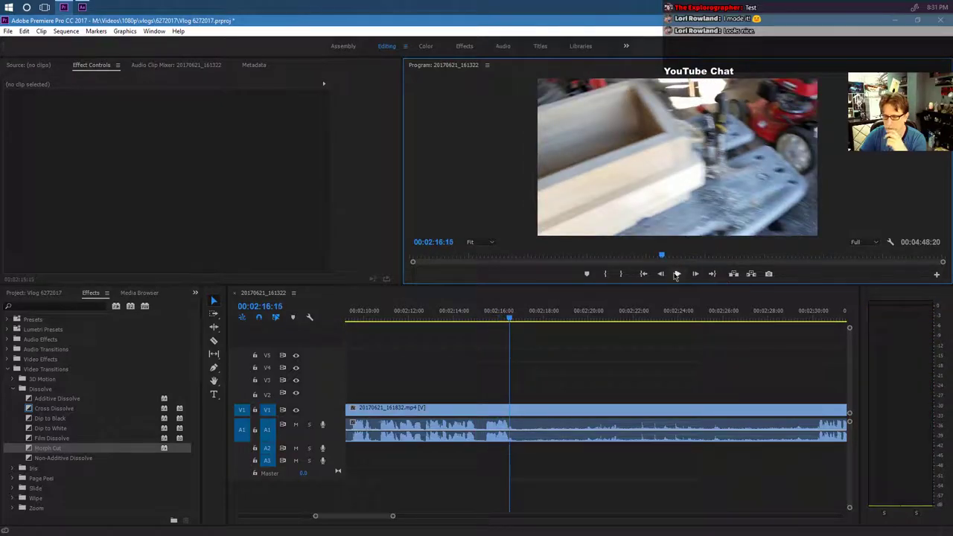
mouse_move(510, 320)
mouse_down()
mouse_move(501, 320)
mouse_move(519, 324)
mouse_up()
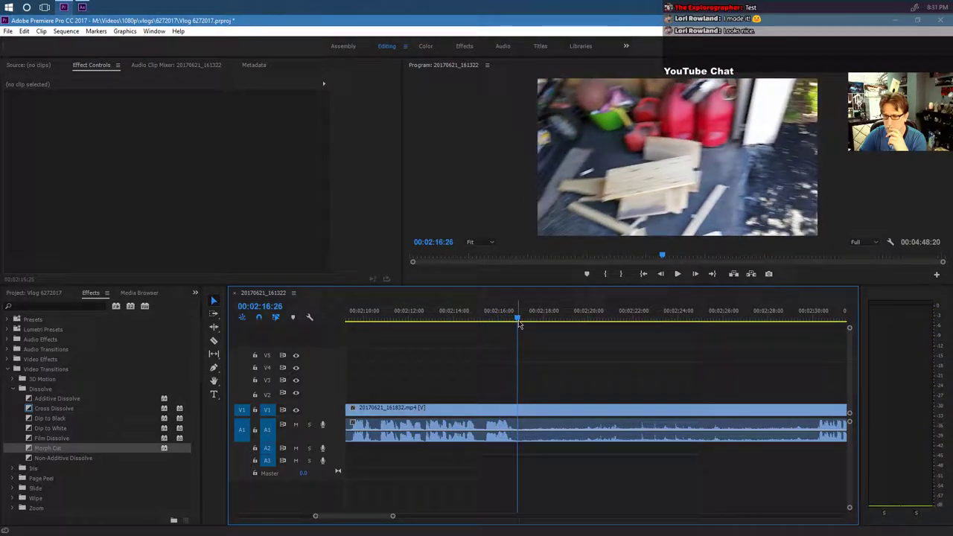
click(215, 341)
click(519, 419)
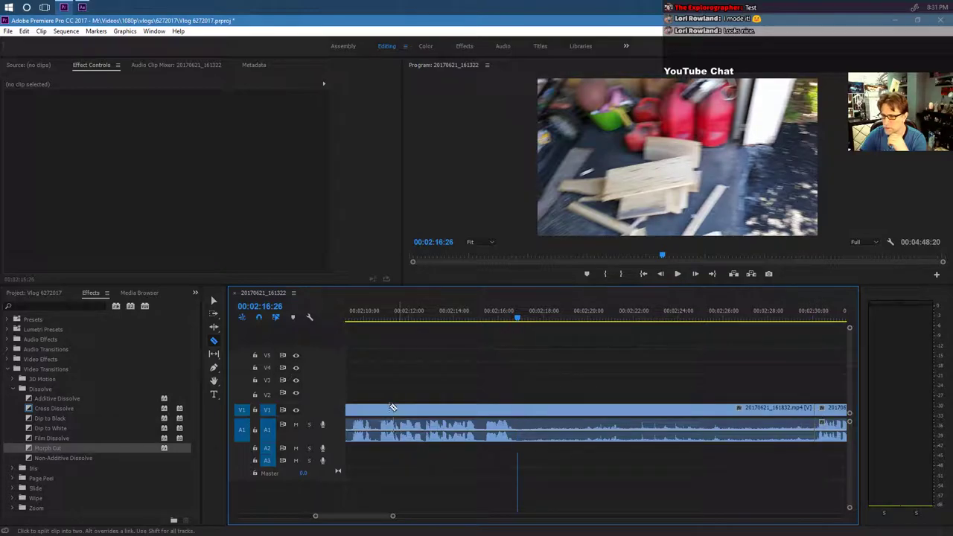
Select the split segment, review playback from 1:47:16, and undo the last removal.
click(215, 299)
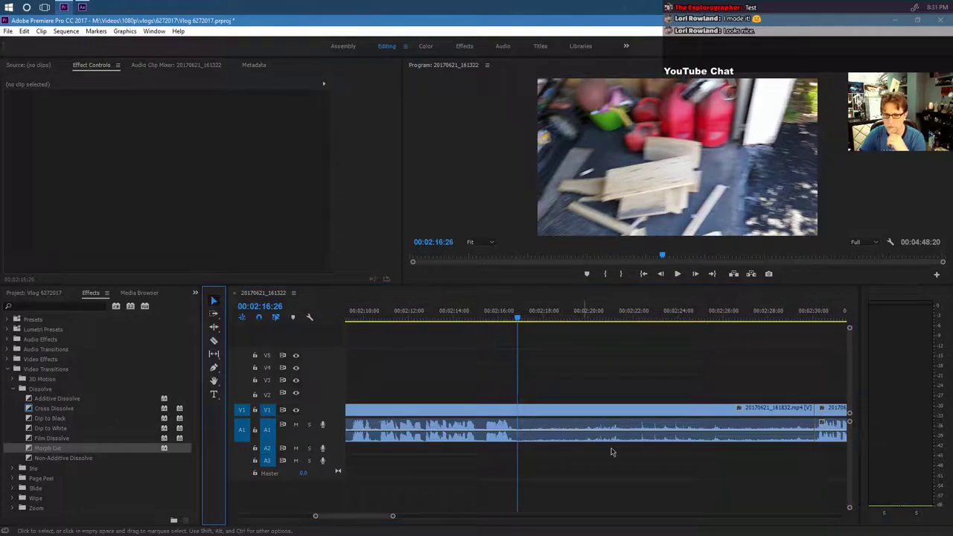
click(631, 409)
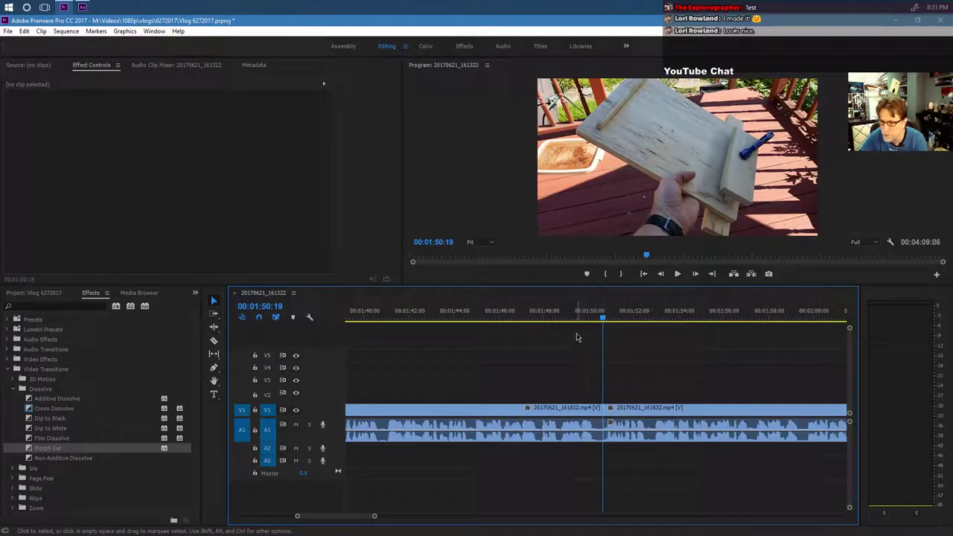
click(533, 313)
click(677, 273)
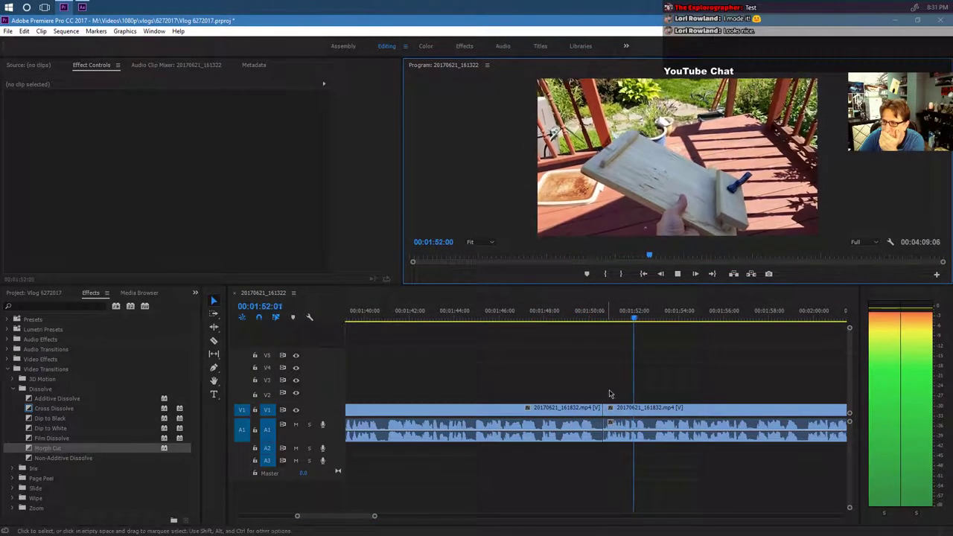
key(space)
key(ctrl+z)
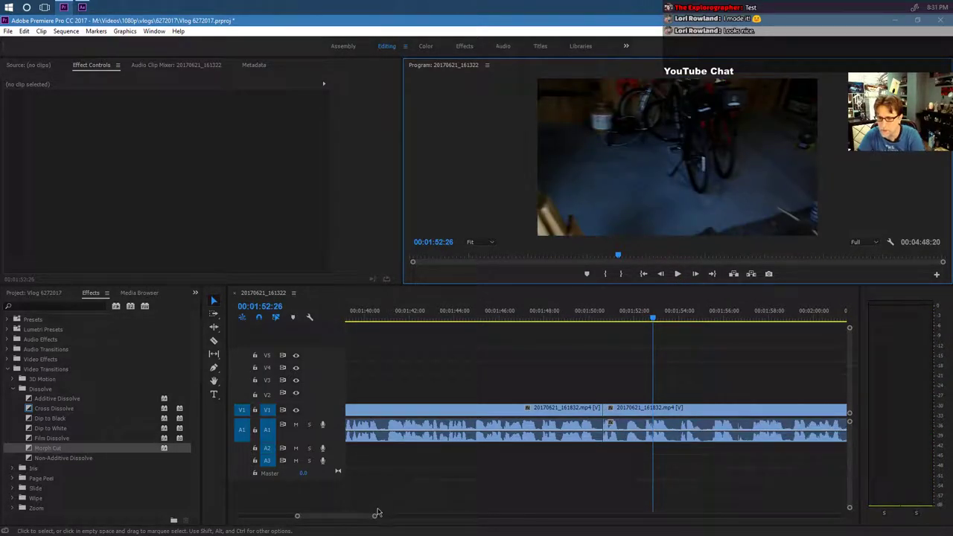
Play back from about 1:49 and stop at 1:55:14 to review the footage.
drag(375, 518, 399, 512)
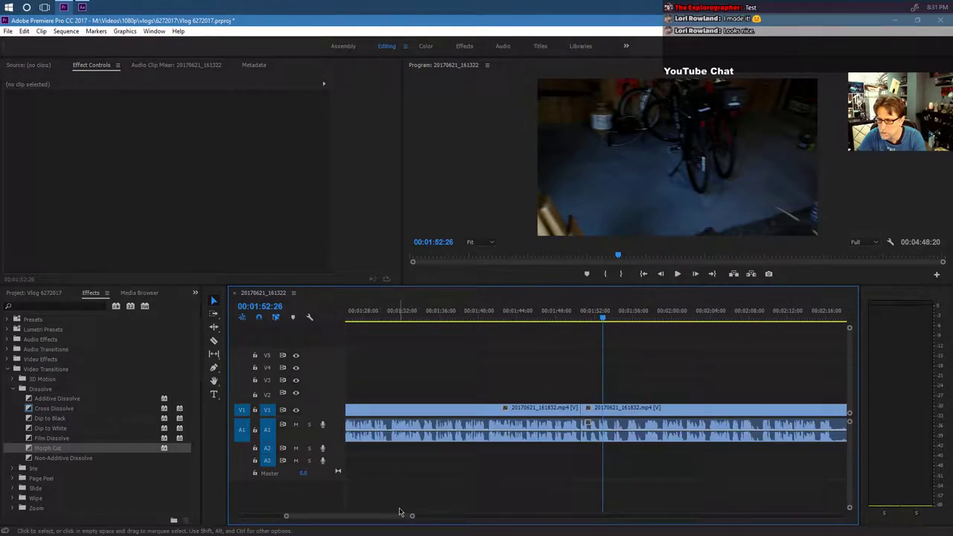
click(565, 315)
click(677, 274)
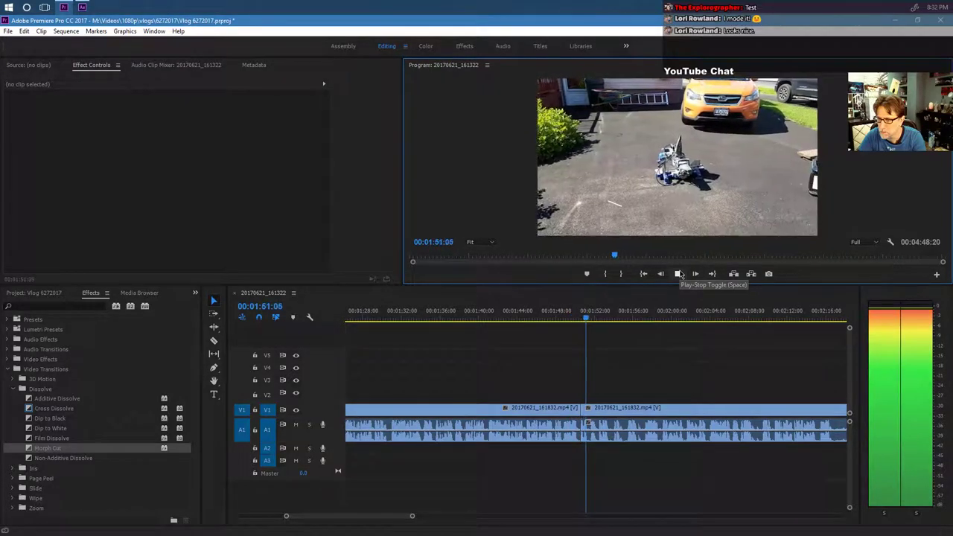
drag(373, 517, 385, 521)
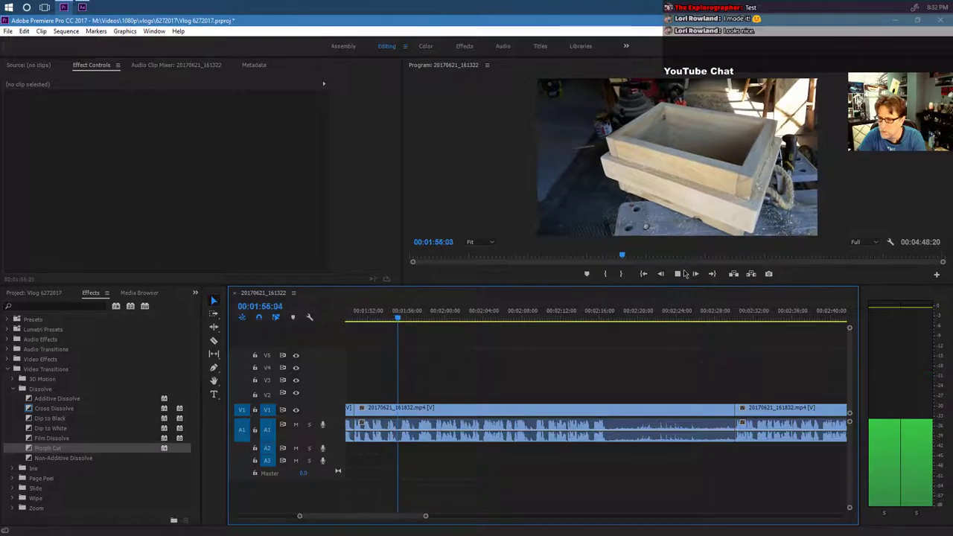
click(436, 248)
key(space)
Split the clip at about 2:16 and ripple-delete the 13:08 middle segment.
click(214, 347)
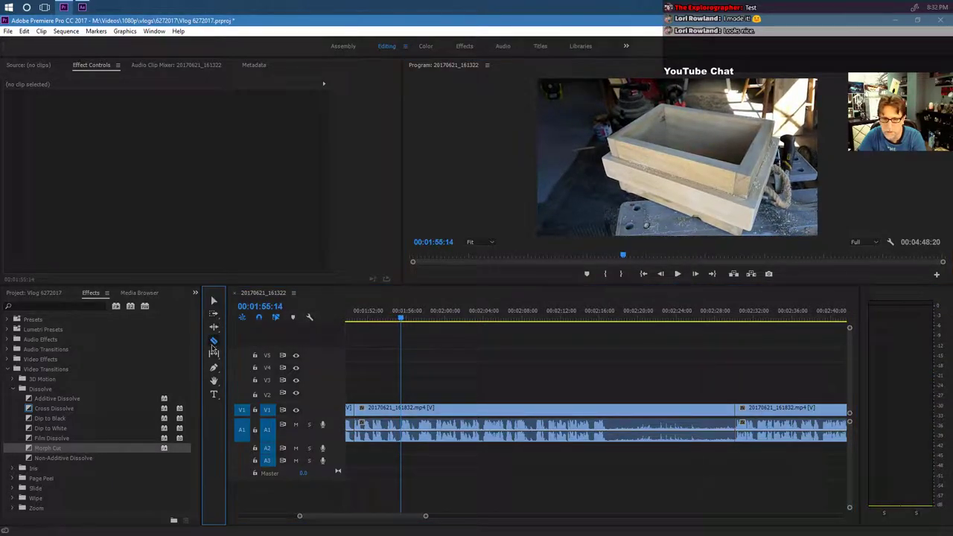
click(609, 437)
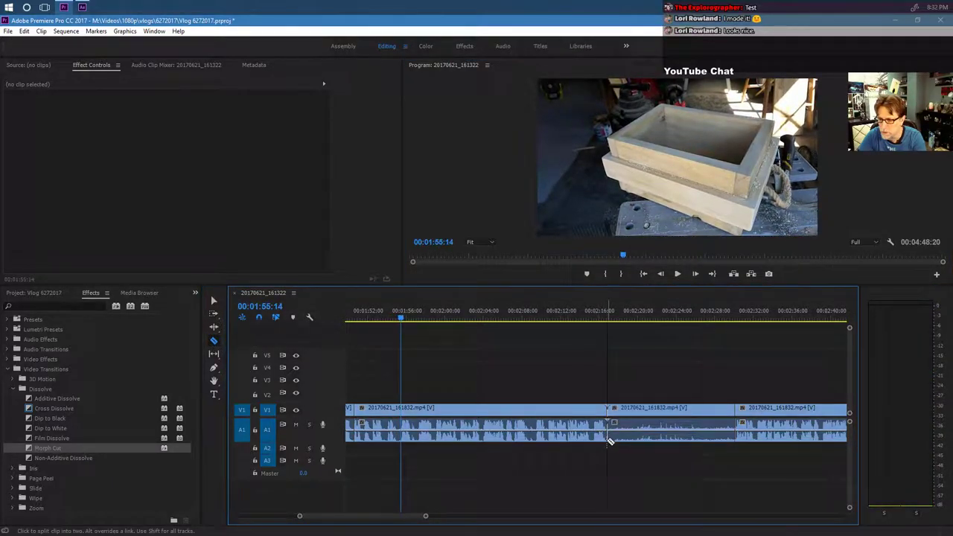
click(221, 304)
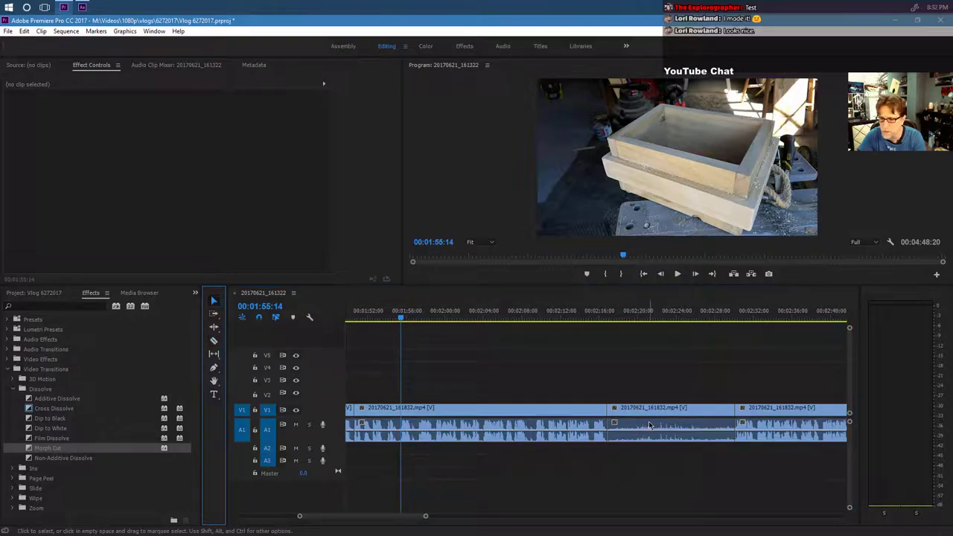
click(647, 424)
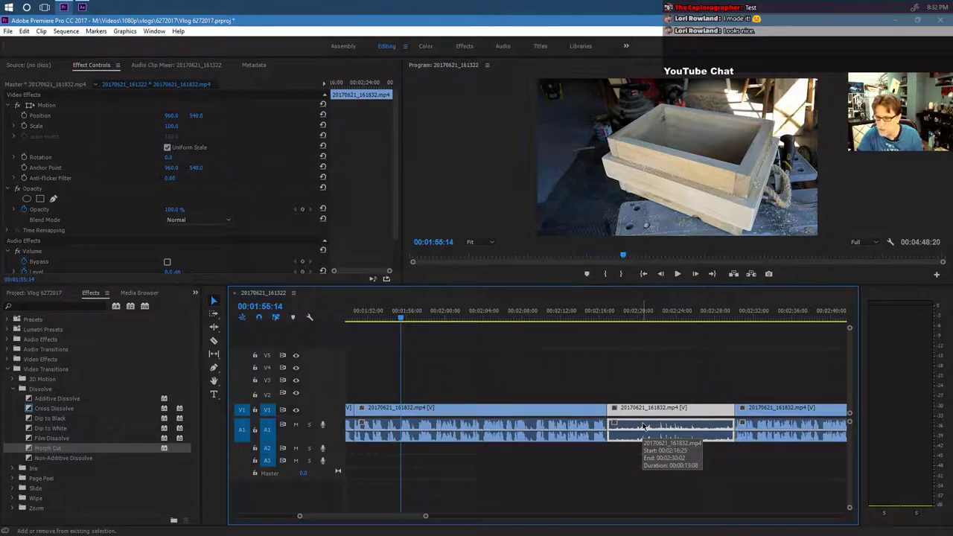
key(shift+Delete)
key(Down)
click(575, 320)
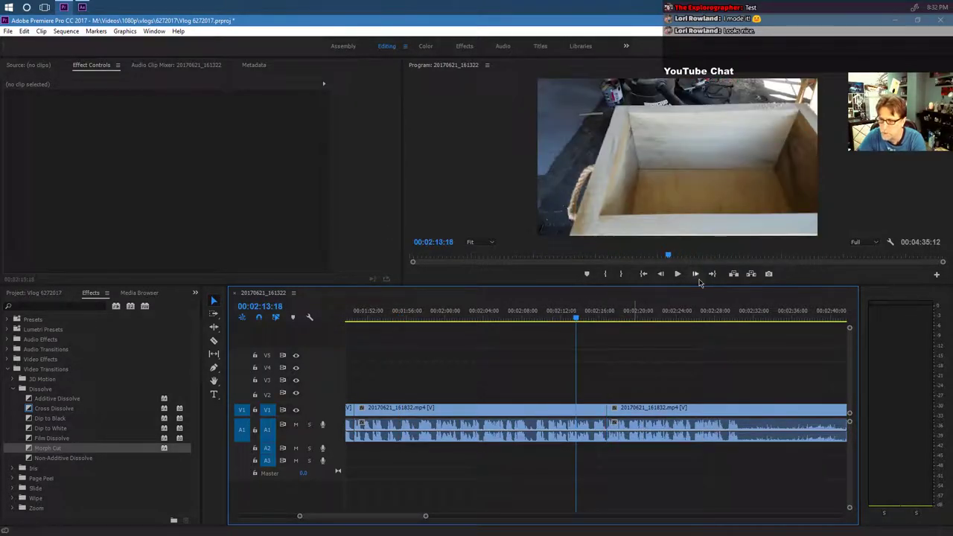
Play to about 02:30 and razor-split the wooden box clip at 00:02:30:17.
click(678, 274)
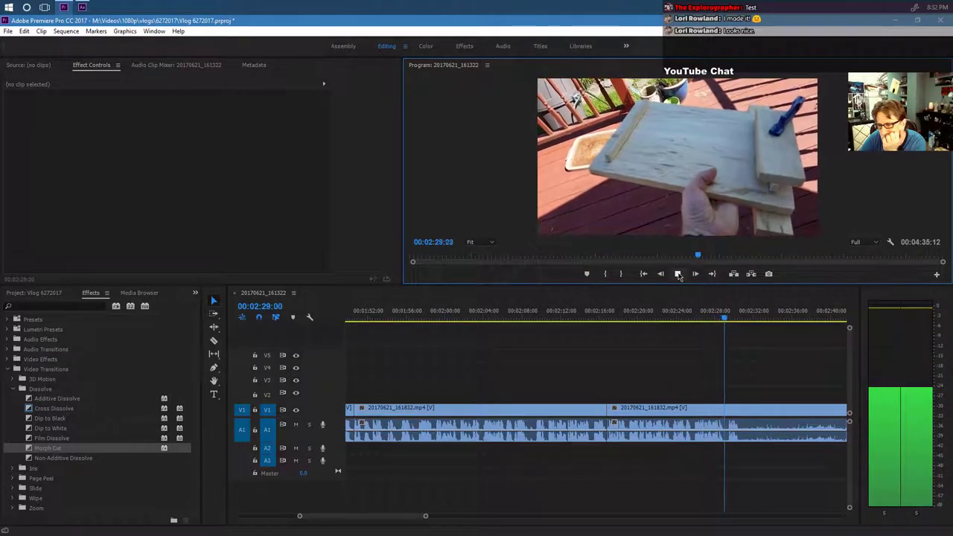
click(677, 275)
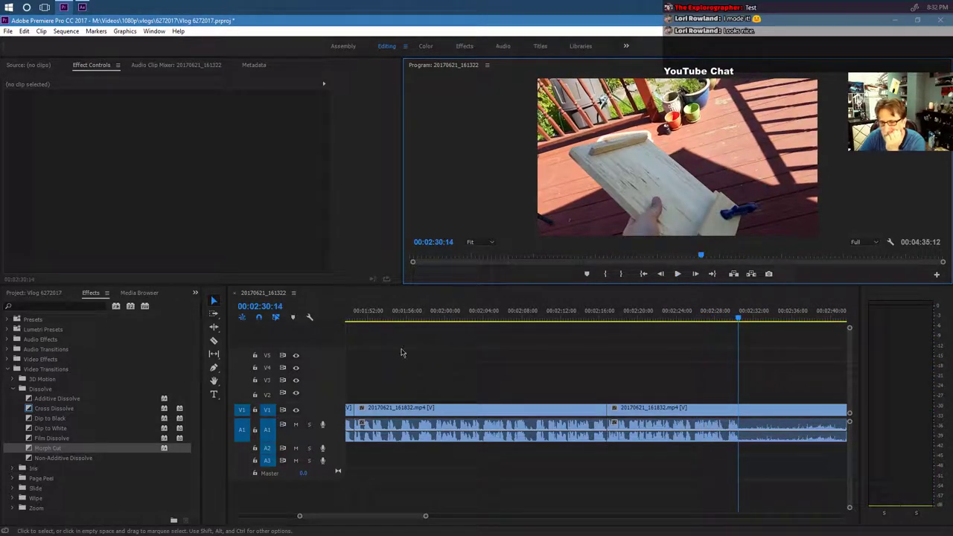
drag(394, 521, 406, 523)
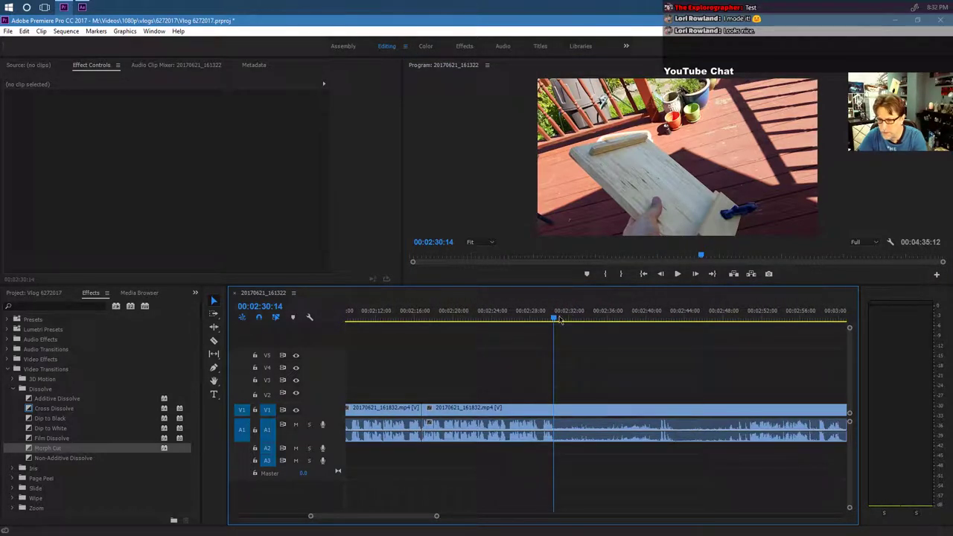
click(555, 320)
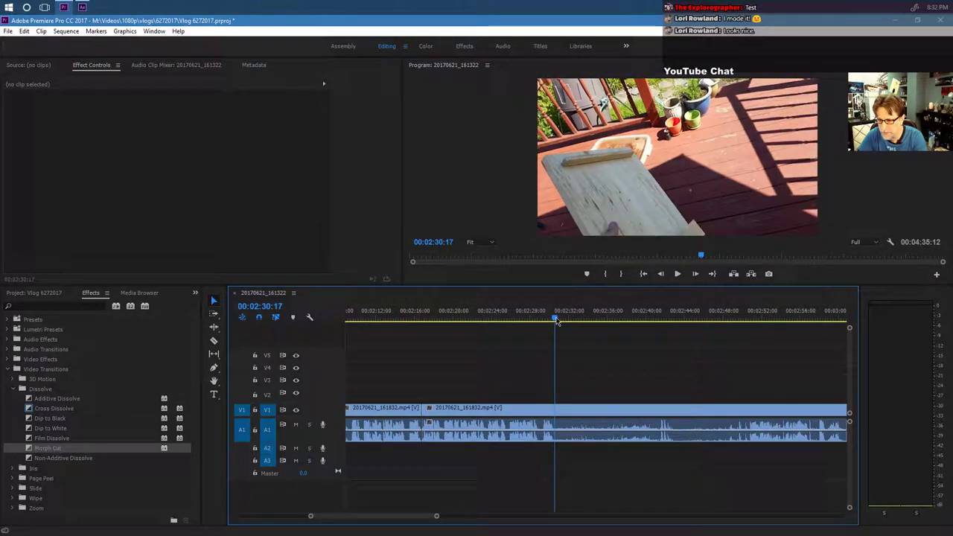
click(214, 341)
click(563, 432)
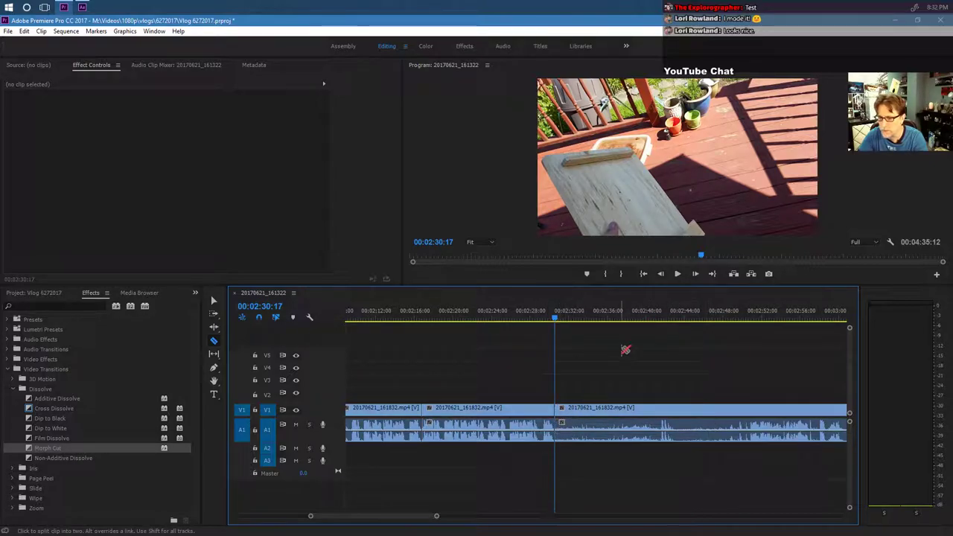
Split at 00:02:53:12 and ripple-delete the piece back to 00:02:30:17, leaving 04:15:09.
click(677, 274)
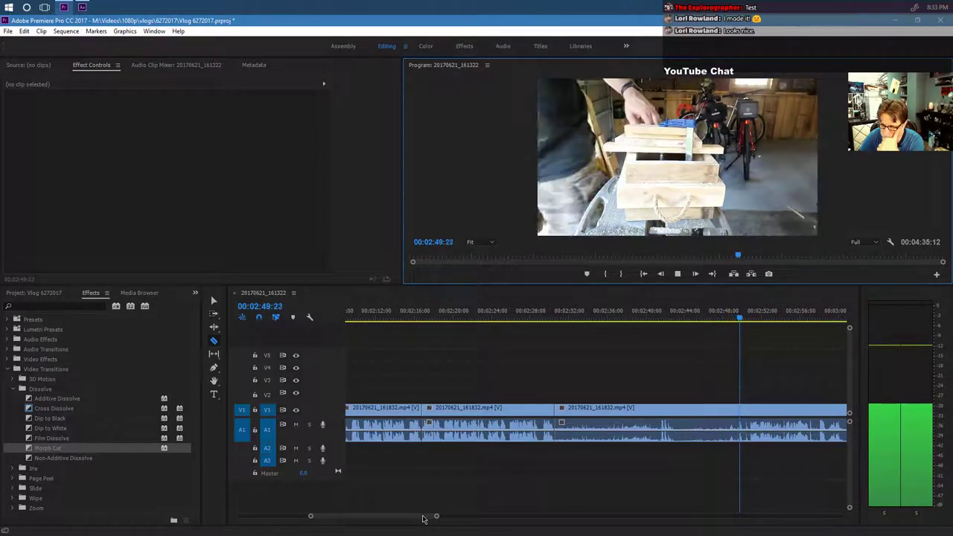
click(633, 372)
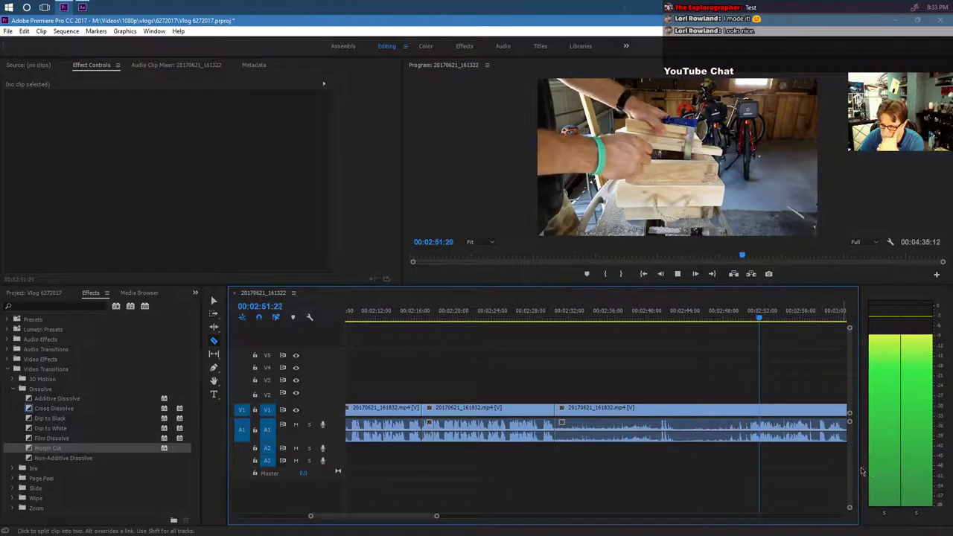
key(space)
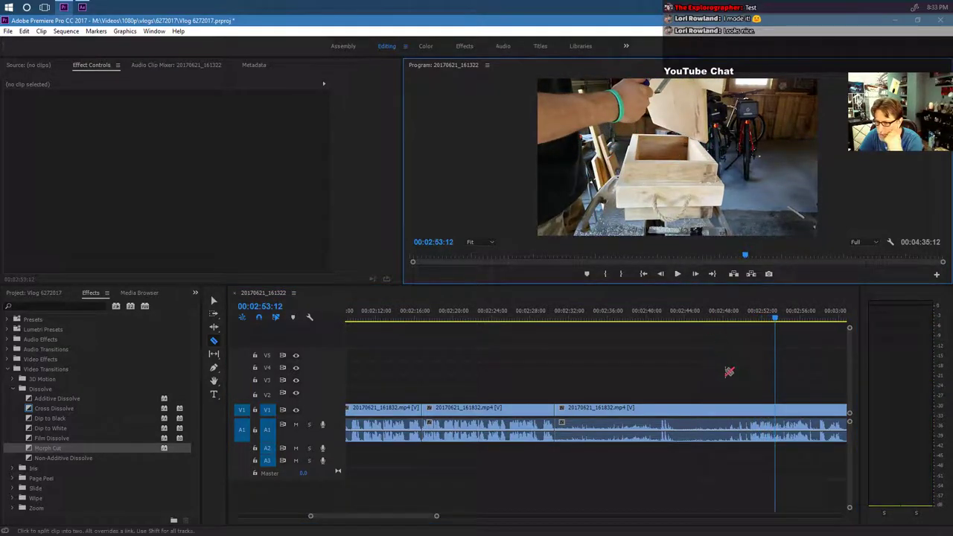
click(750, 431)
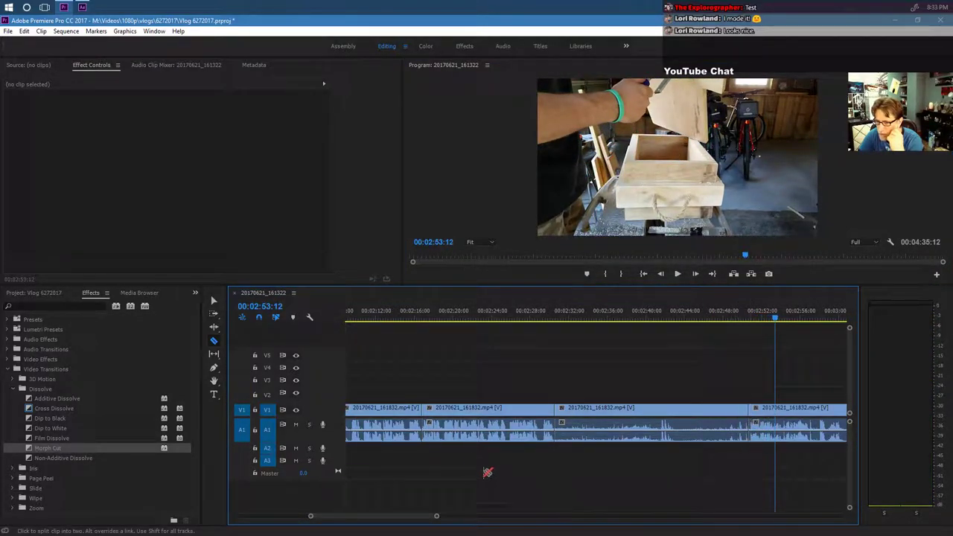
click(215, 300)
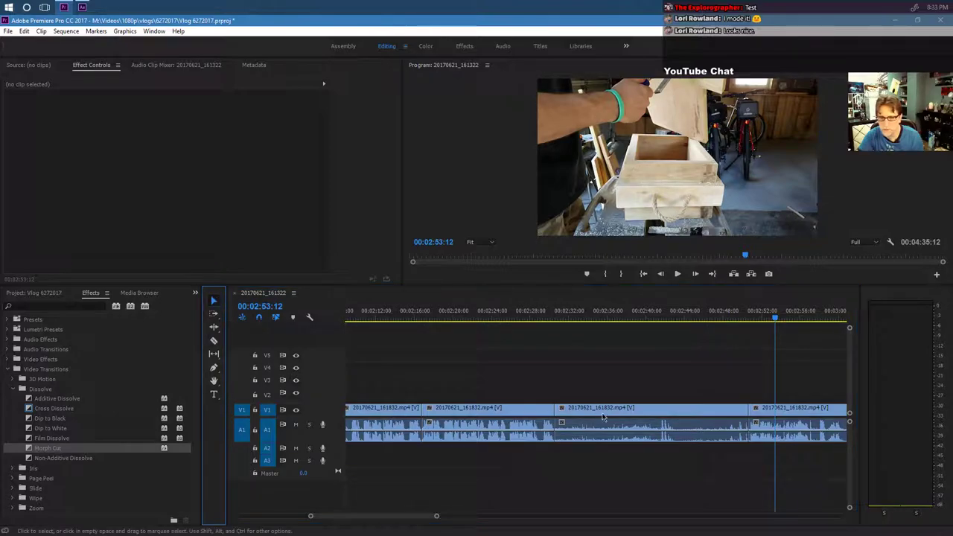
click(624, 411)
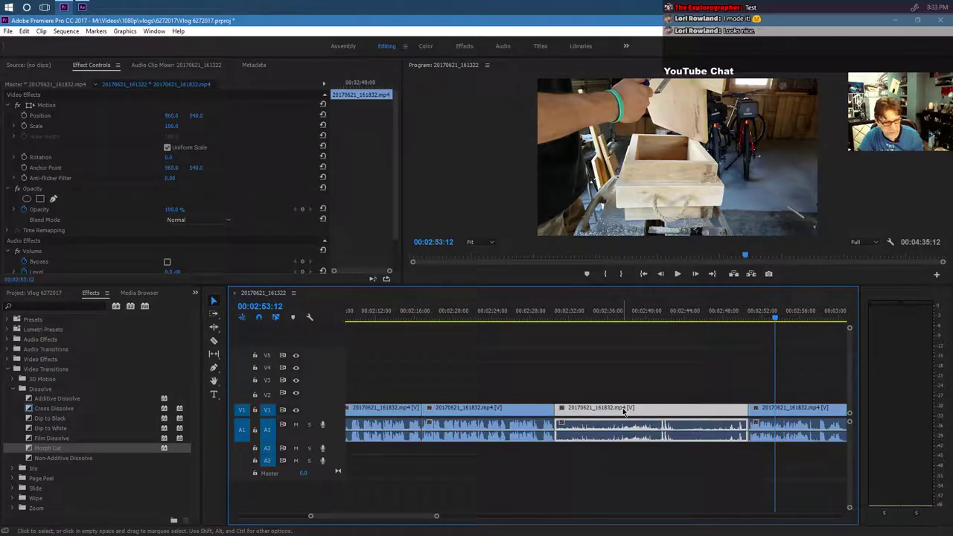
key(shift+Delete)
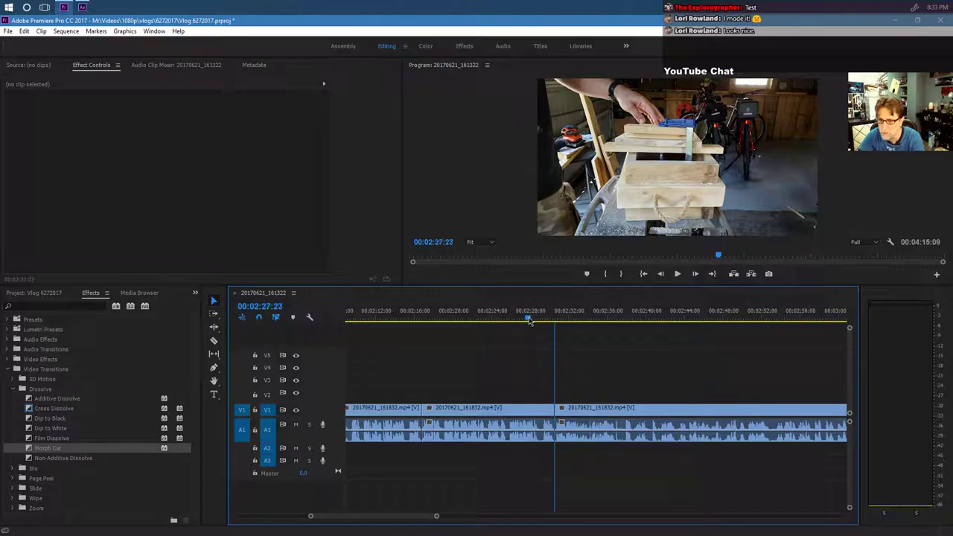
click(677, 274)
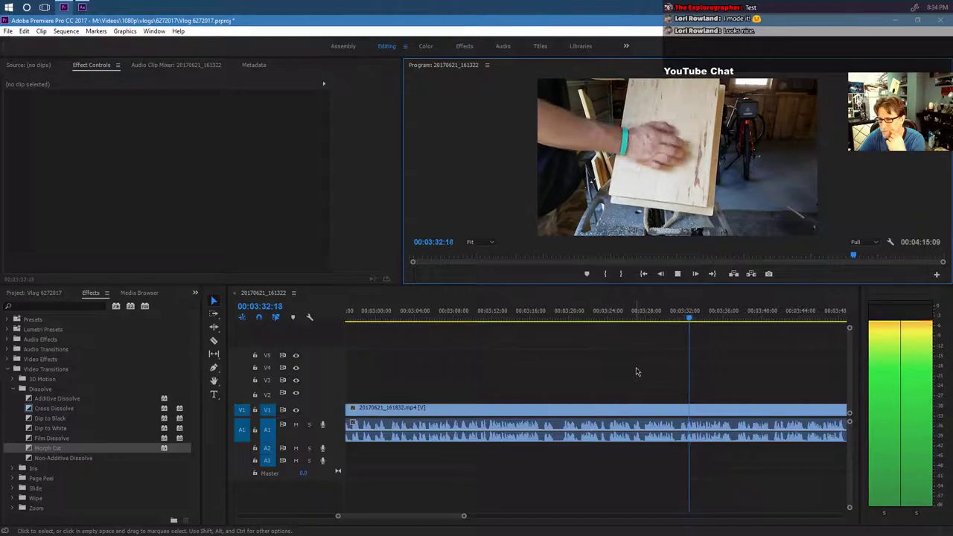
Play and scrub the sanding footage around 00:03:21 to stop exactly at 00:03:23:04.
click(536, 317)
click(677, 274)
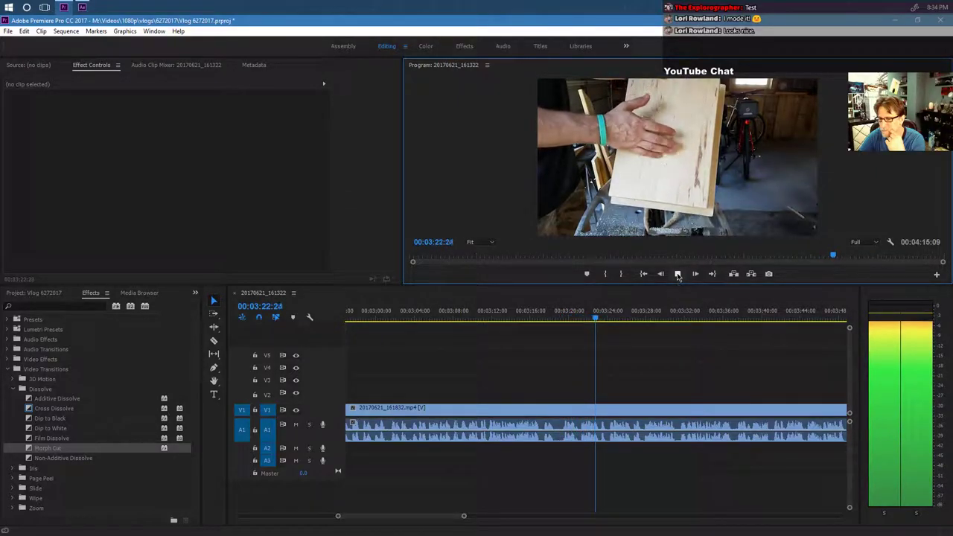
click(678, 274)
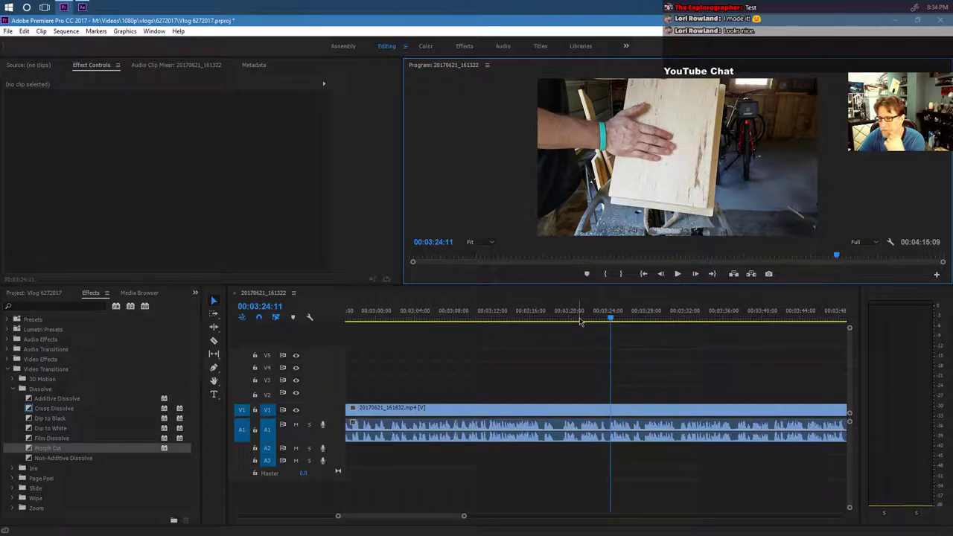
click(593, 319)
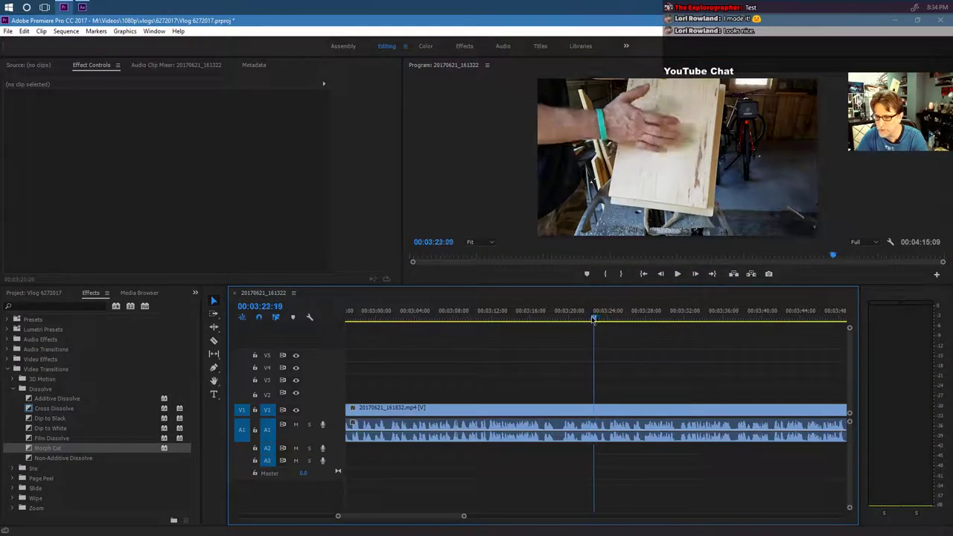
drag(593, 319, 580, 317)
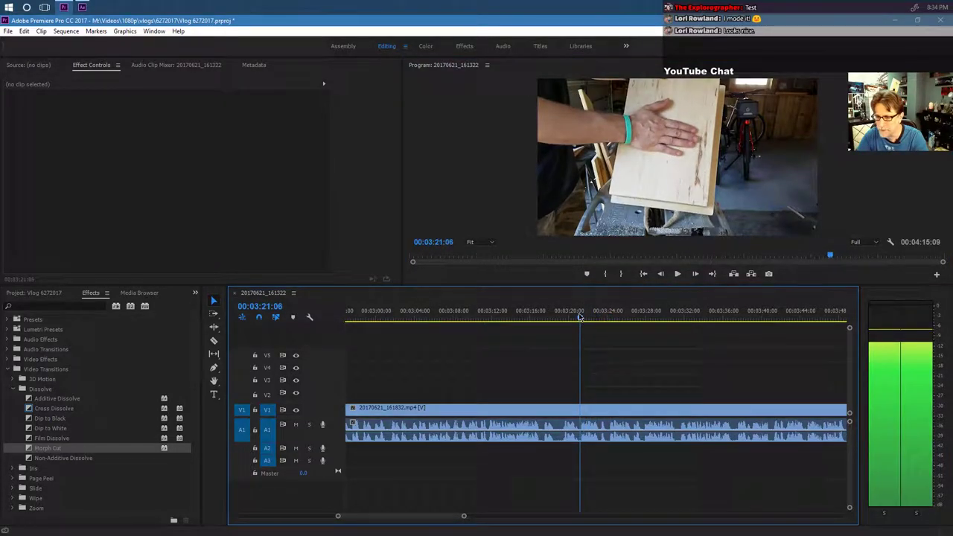
click(678, 274)
key(space)
drag(586, 320, 578, 318)
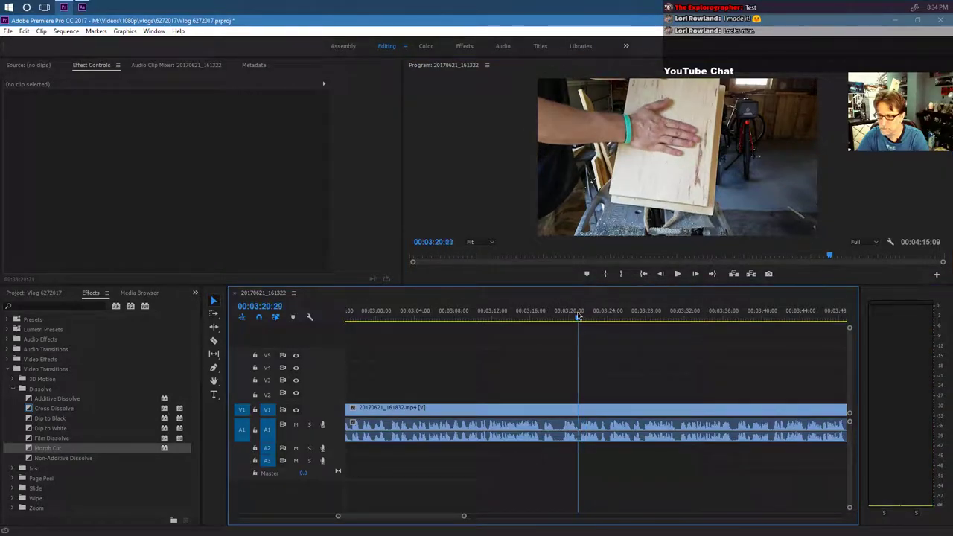
click(676, 274)
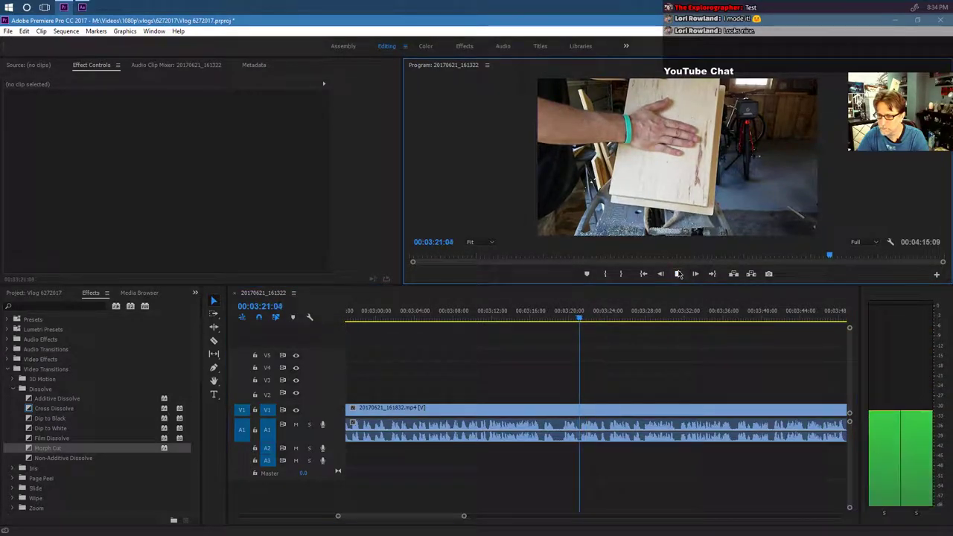
click(677, 274)
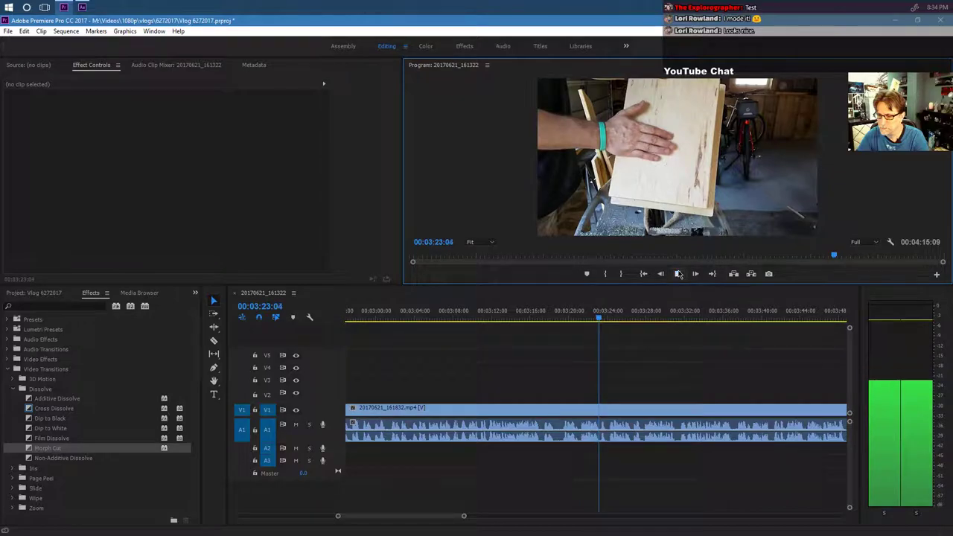
Razor-split the sanding clip at 00:03:23:04 and scroll through the Project media bin.
click(213, 341)
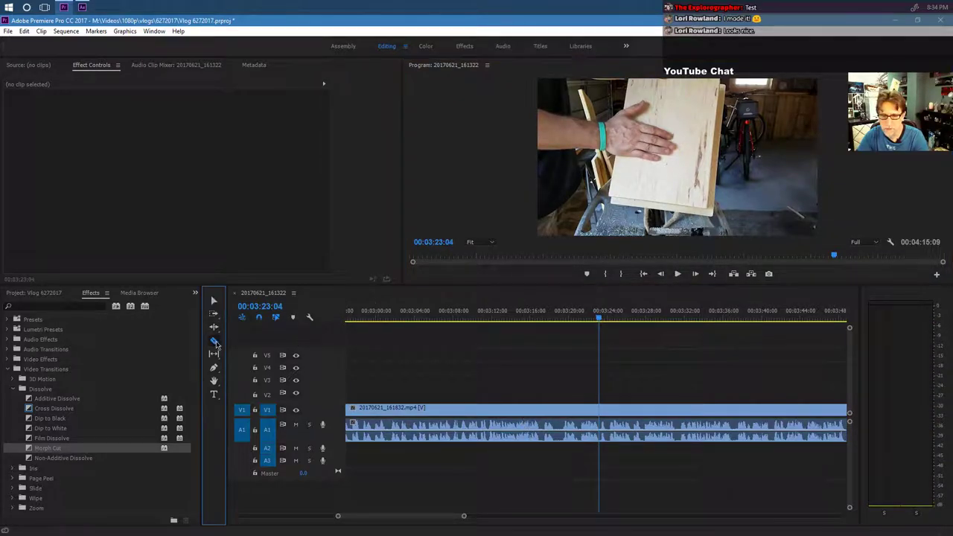
click(603, 429)
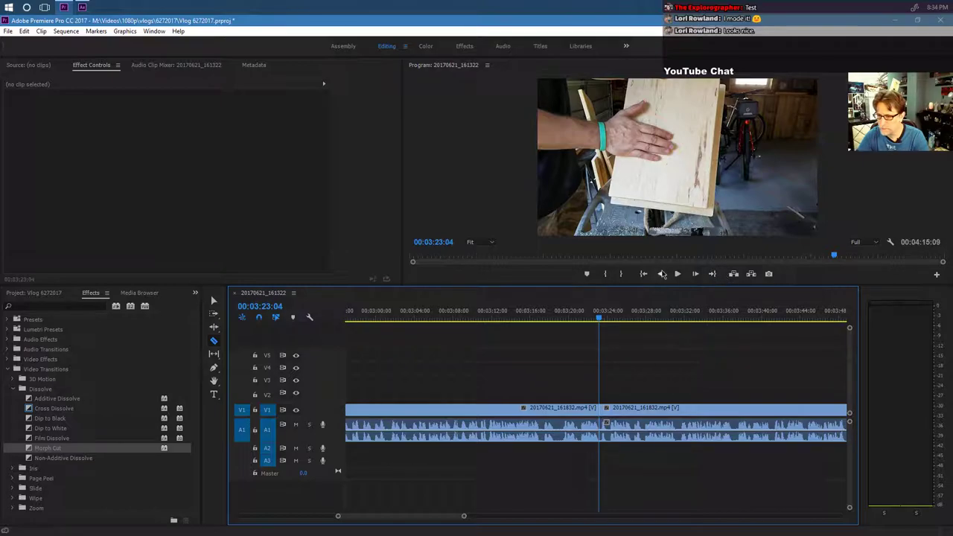
click(41, 294)
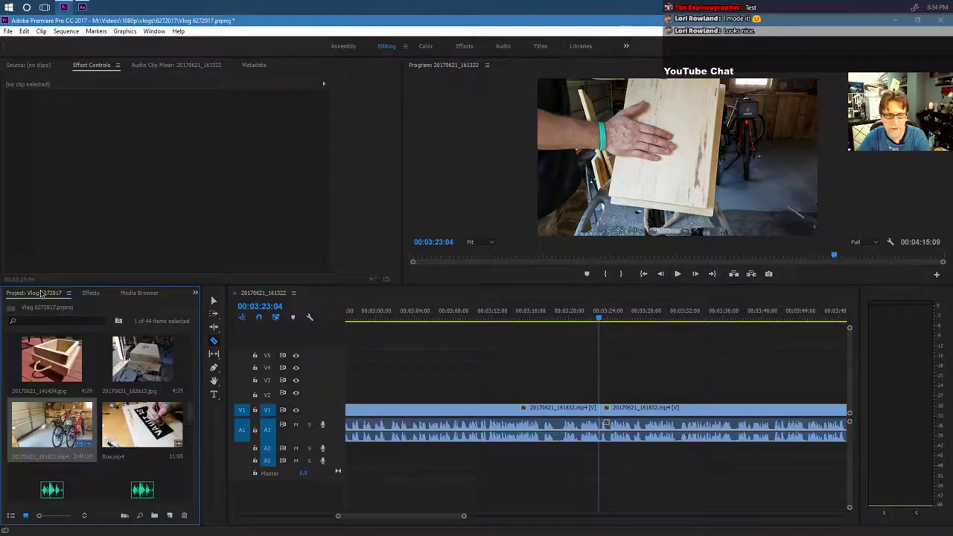
scroll(189, 438, down, 5)
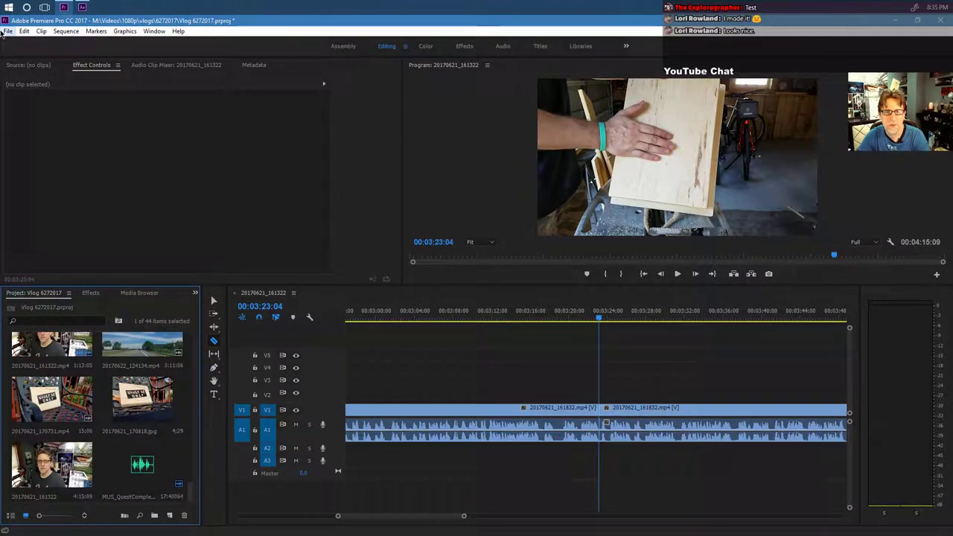
Start a media import and navigate from the vlogs folder up to the Video Renders (M:) drive.
click(7, 30)
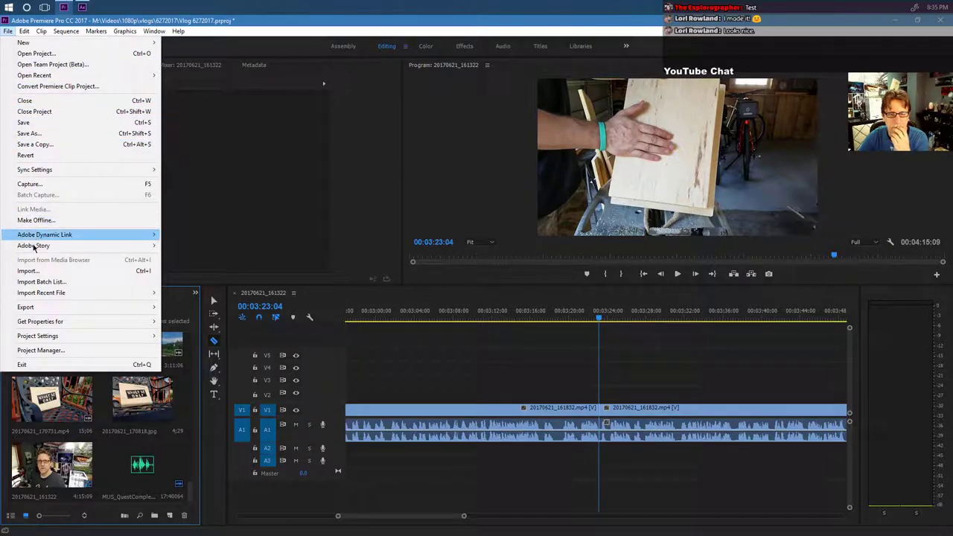
click(30, 271)
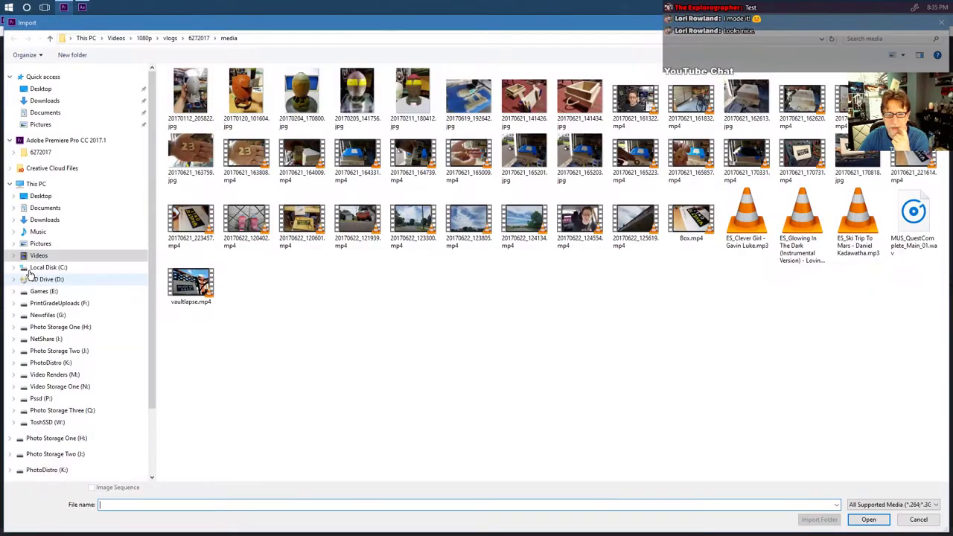
click(170, 38)
click(145, 39)
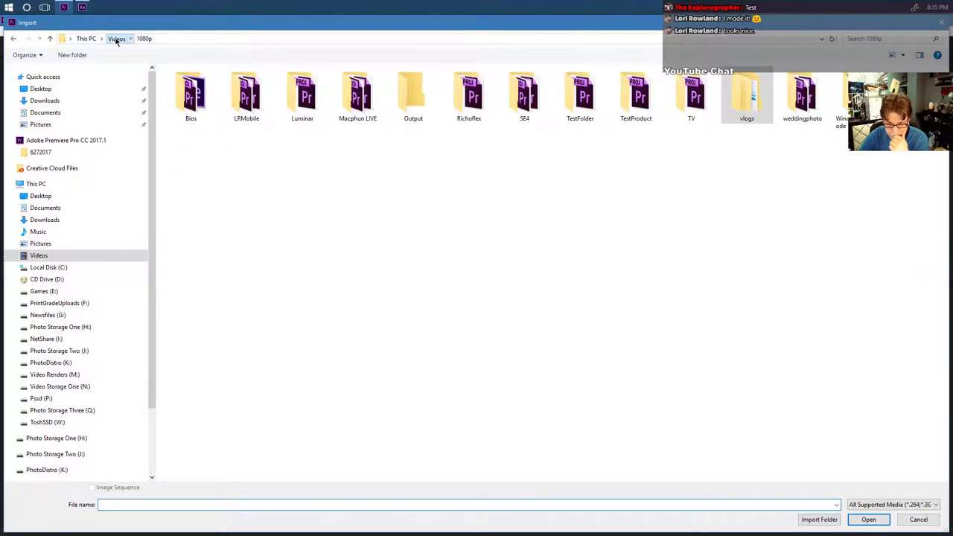
click(117, 38)
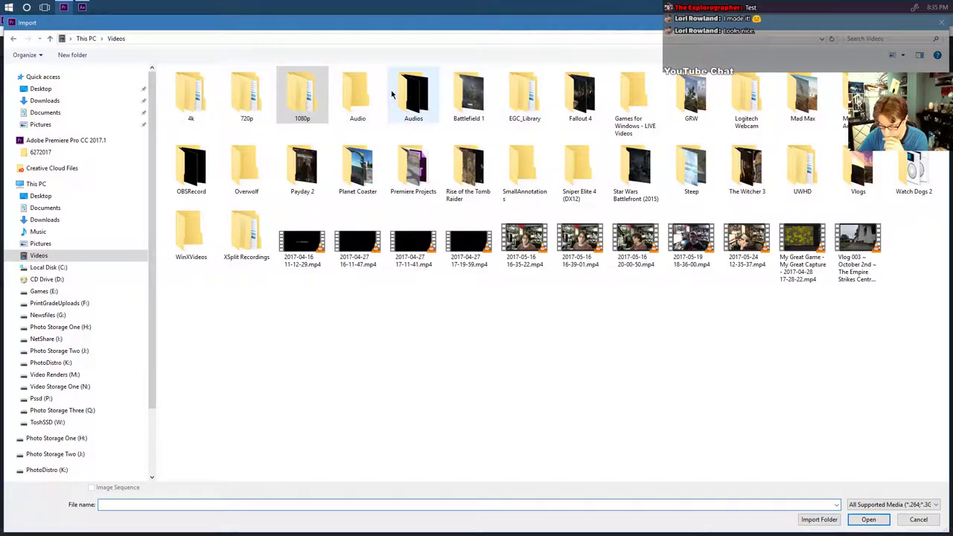
click(96, 39)
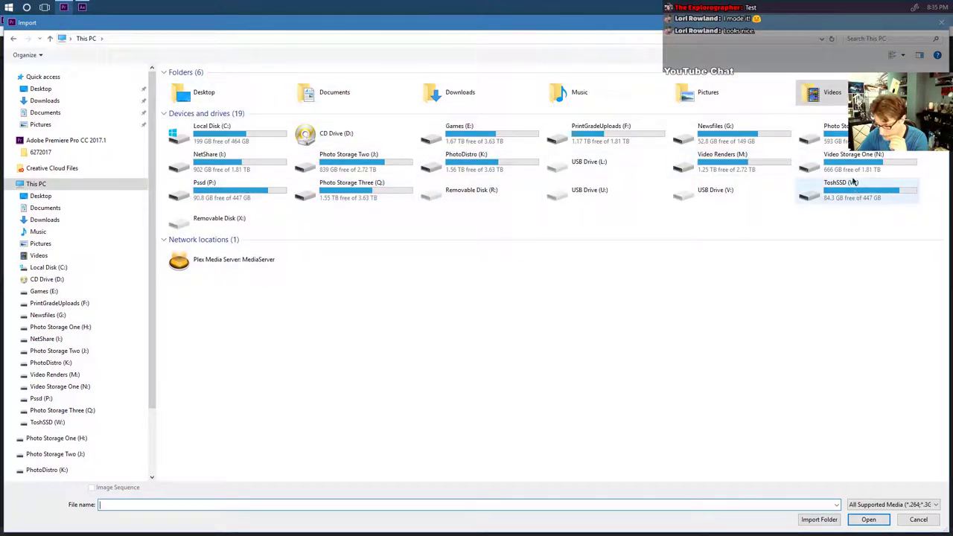
double_click(693, 162)
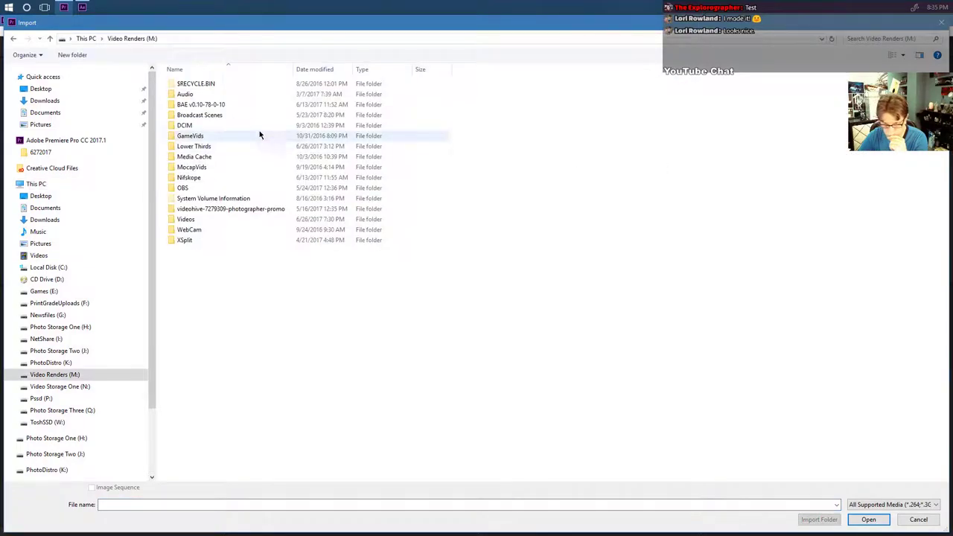
Browse the Broadcast Scenes Assets, ChannelArt, VideoBackgrounds and SoloGameStreaming_60FPS folders.
double_click(200, 115)
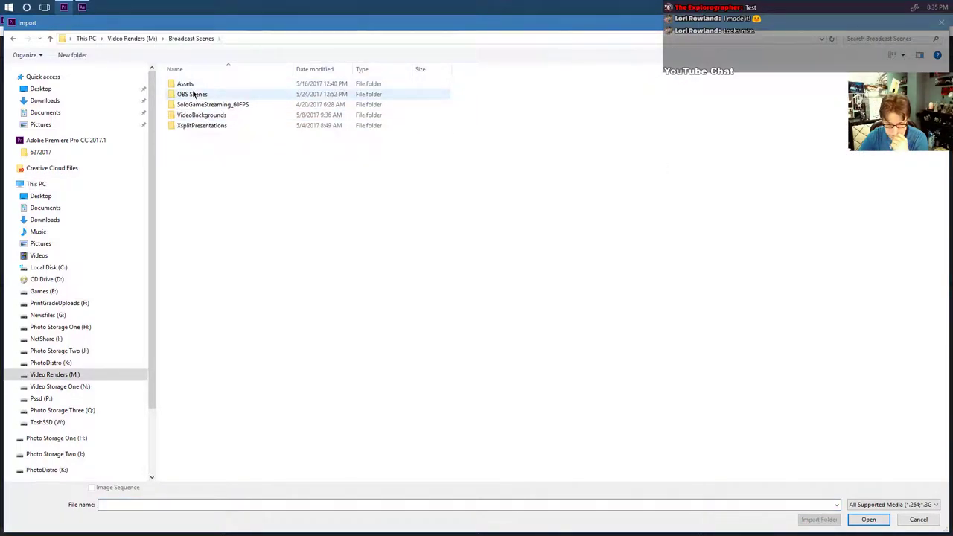
double_click(186, 84)
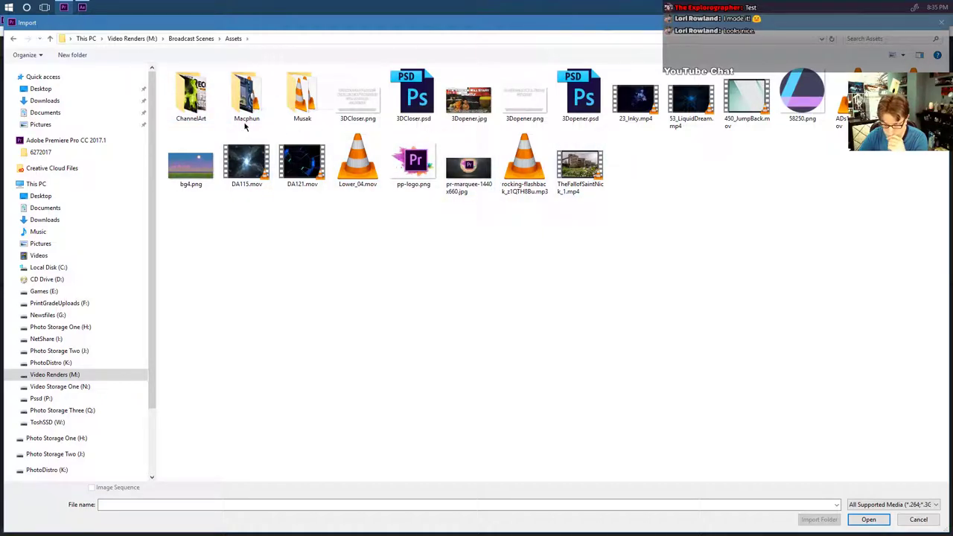
double_click(197, 106)
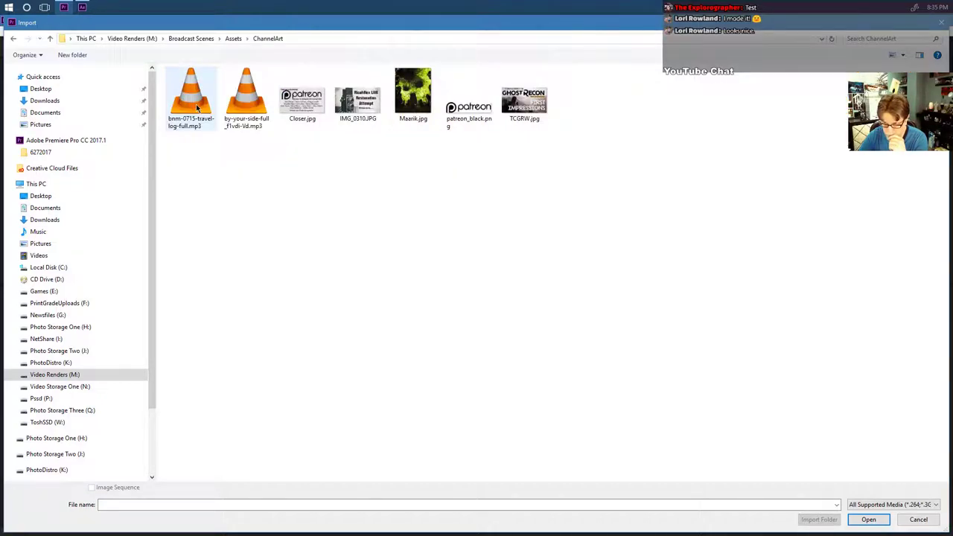
click(192, 39)
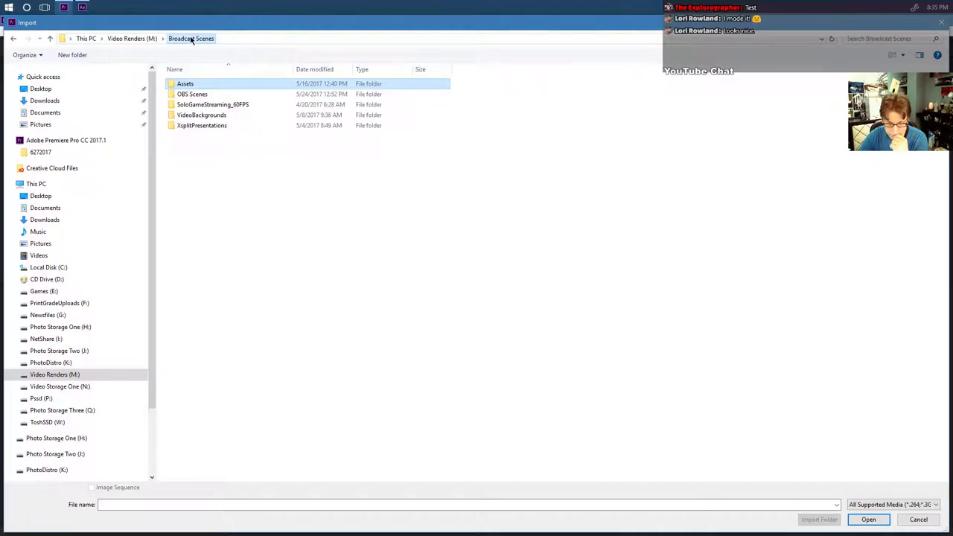
double_click(209, 115)
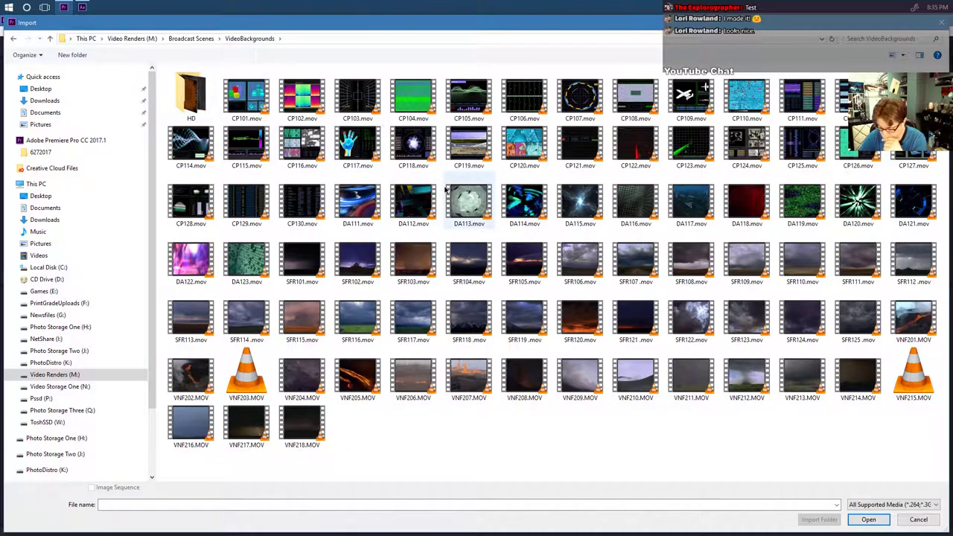
click(190, 39)
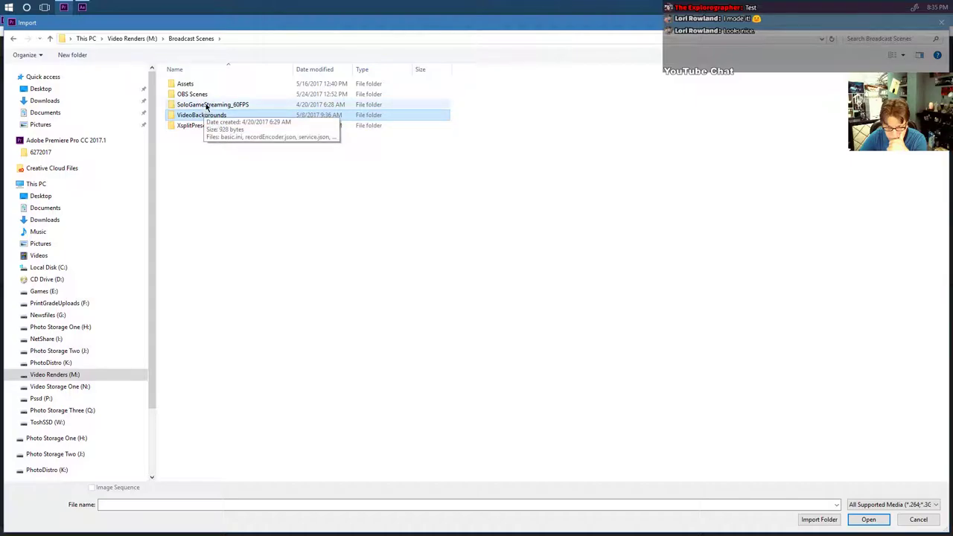
double_click(206, 106)
Check the XsplitPresentations and OBS folders, then cancel the import without bringing anything in.
click(199, 41)
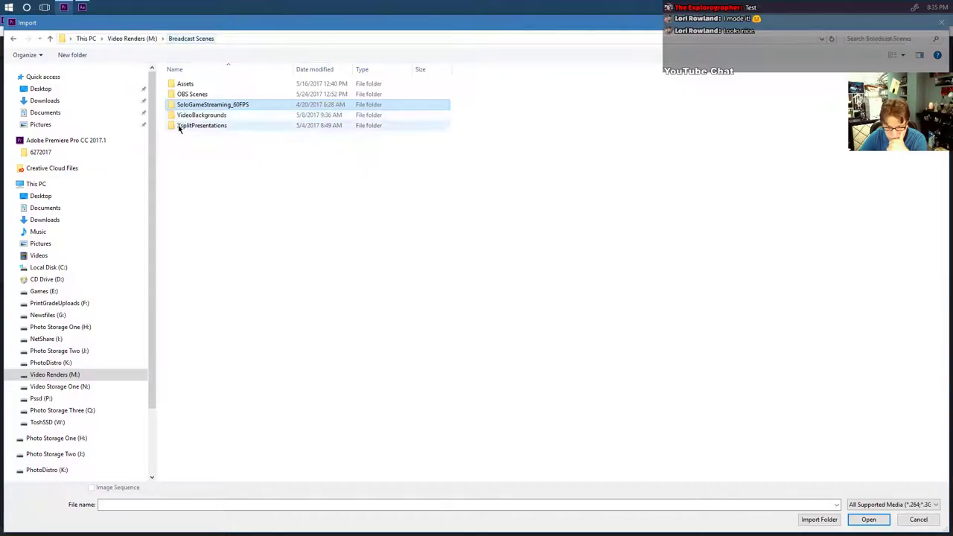
double_click(181, 125)
click(186, 41)
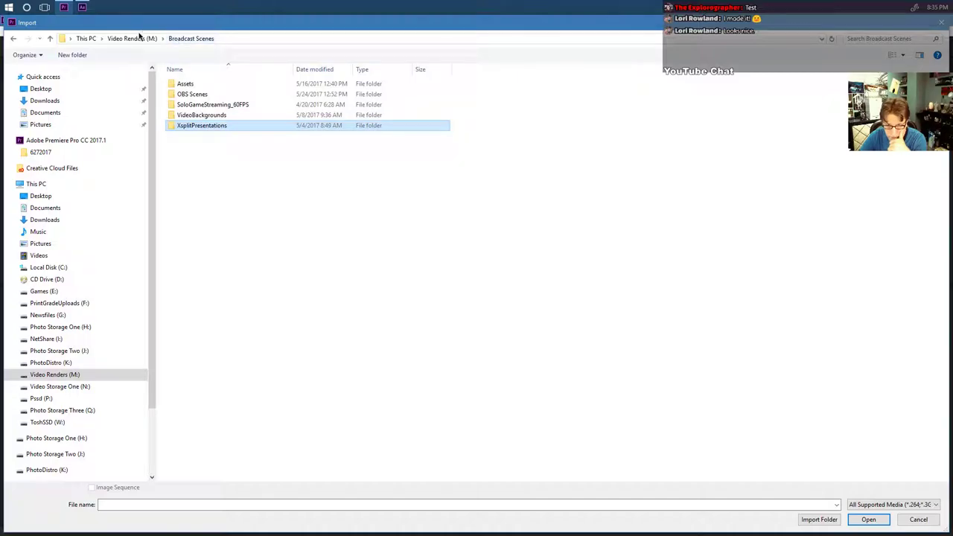
click(130, 39)
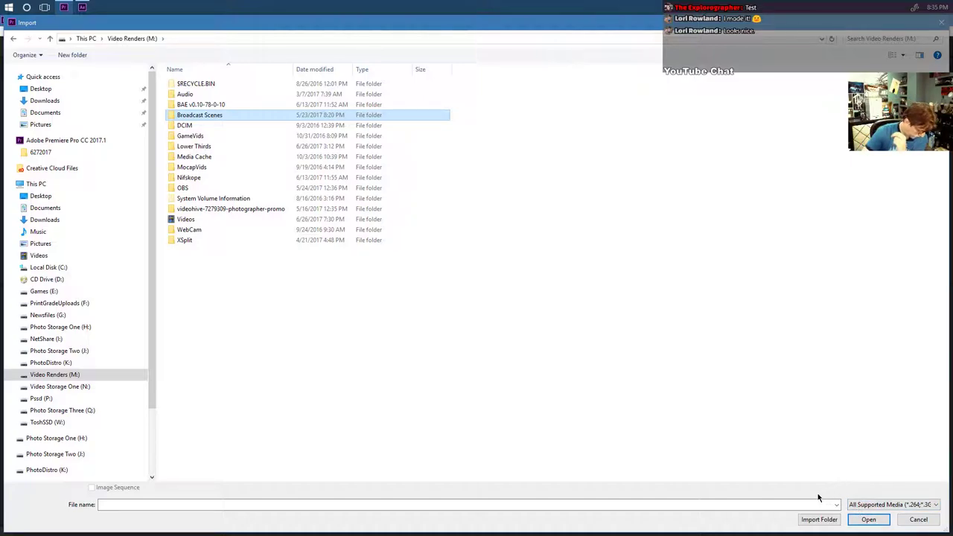
double_click(188, 189)
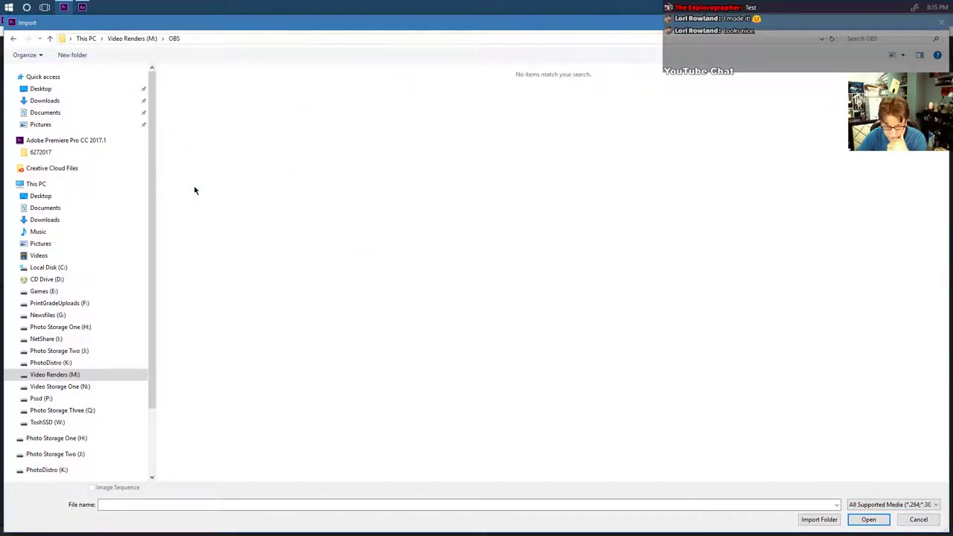
click(918, 520)
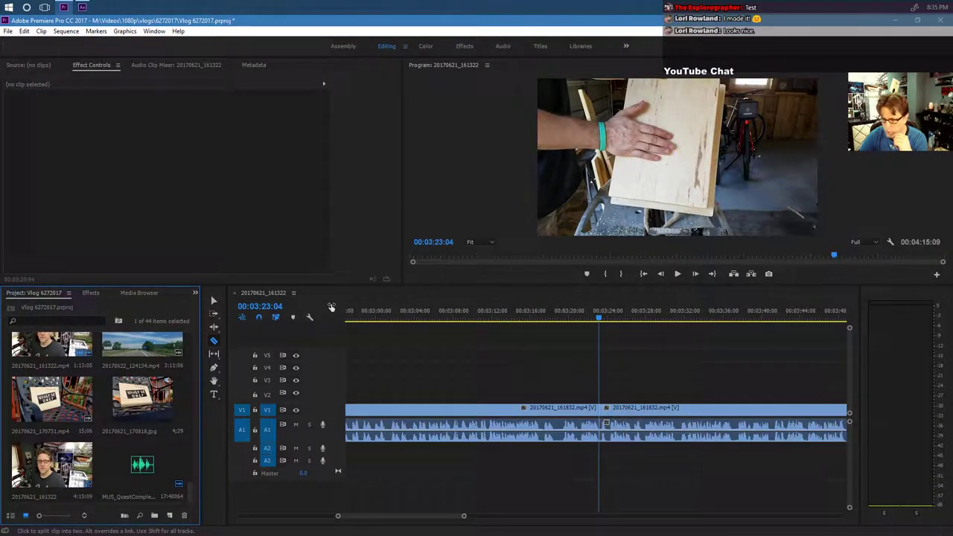
With the Selection tool, drag the clip after the split to start near 00:03:36, opening a gap.
click(214, 302)
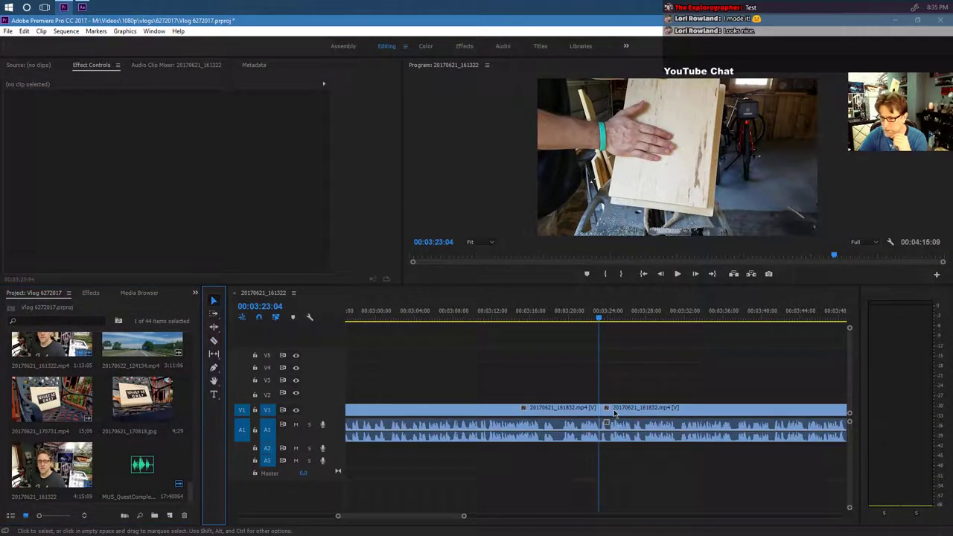
drag(614, 414, 741, 414)
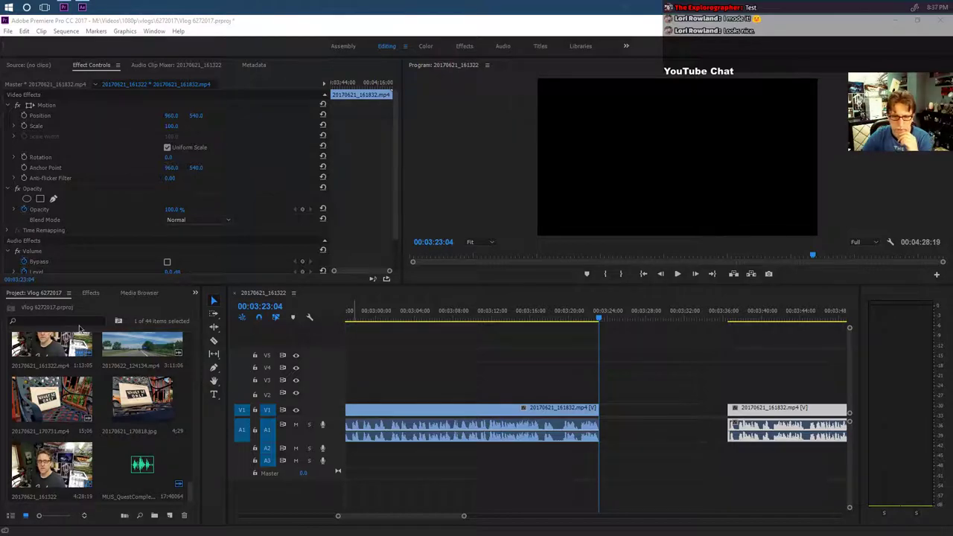
Import Fallout3.jpg and place it on V2 starting at the 00:03:23:04 gap.
click(8, 31)
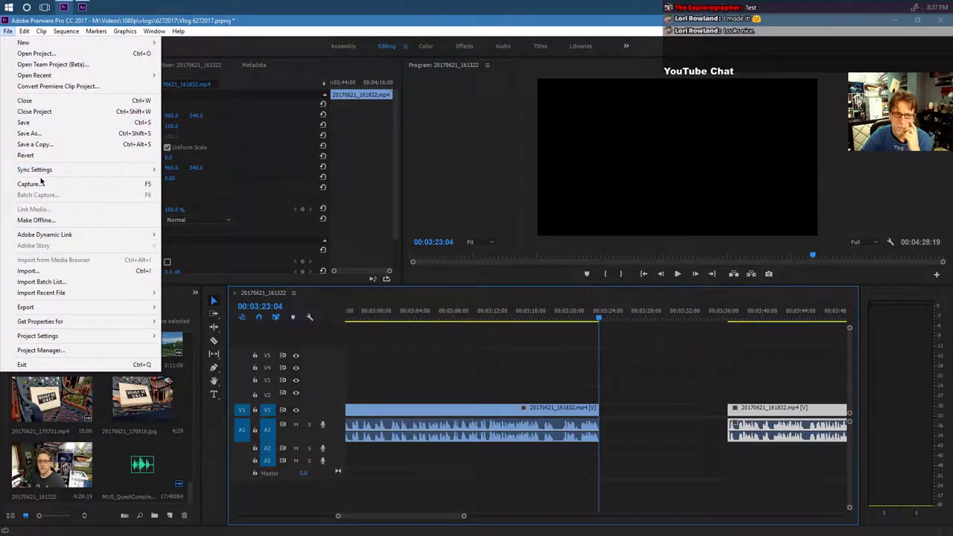
click(28, 271)
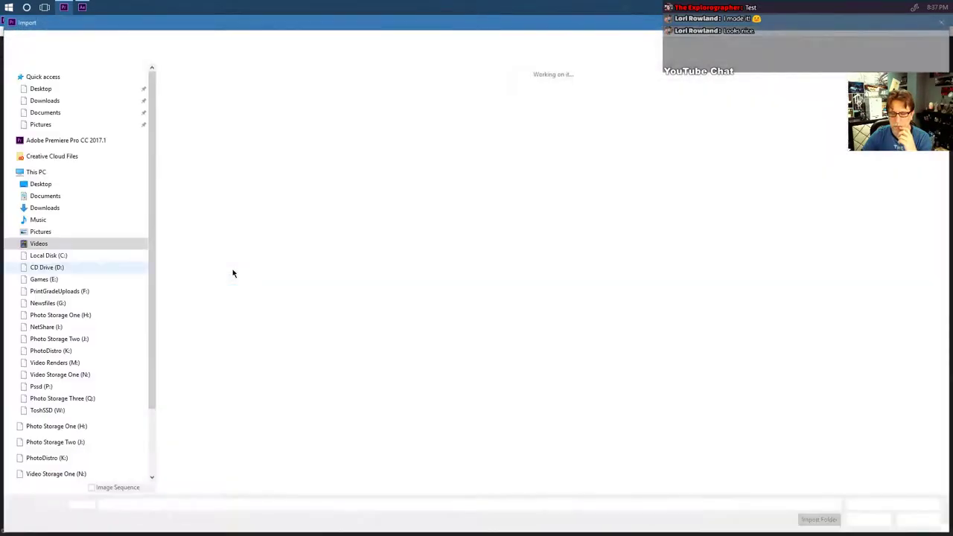
double_click(908, 226)
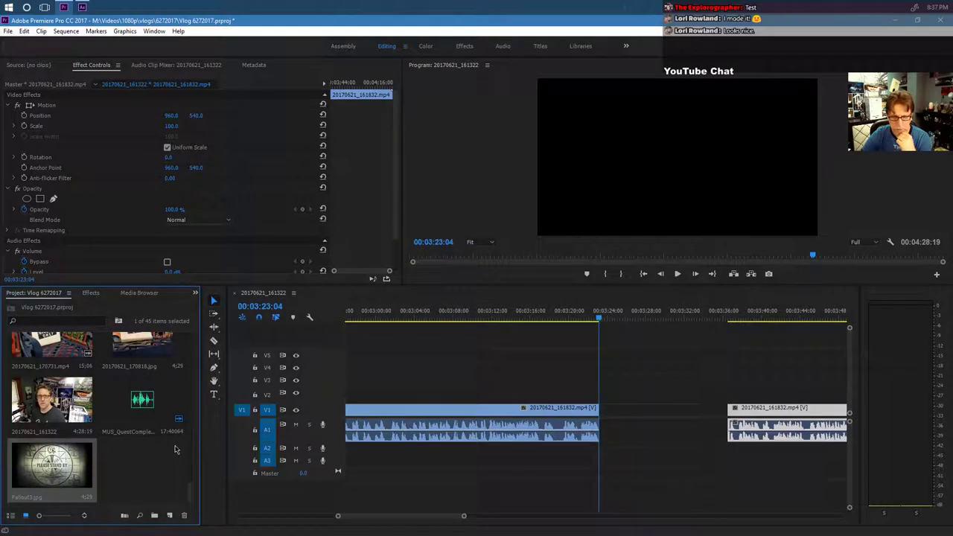
drag(65, 467, 570, 450)
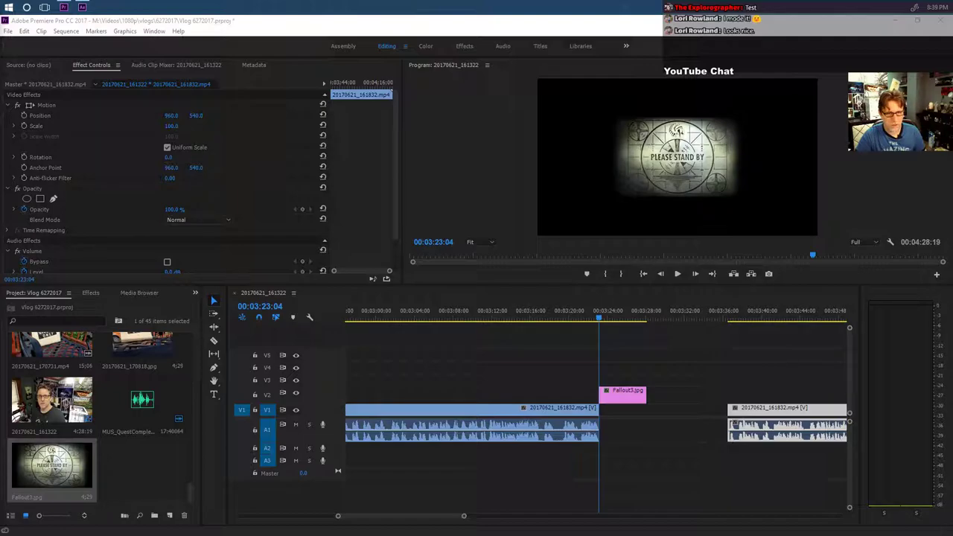
Add MUS_QuestComplete_Main_02.wav at the gap, lengthen Fallout3.jpg, and pull the next clip left.
double_click(134, 484)
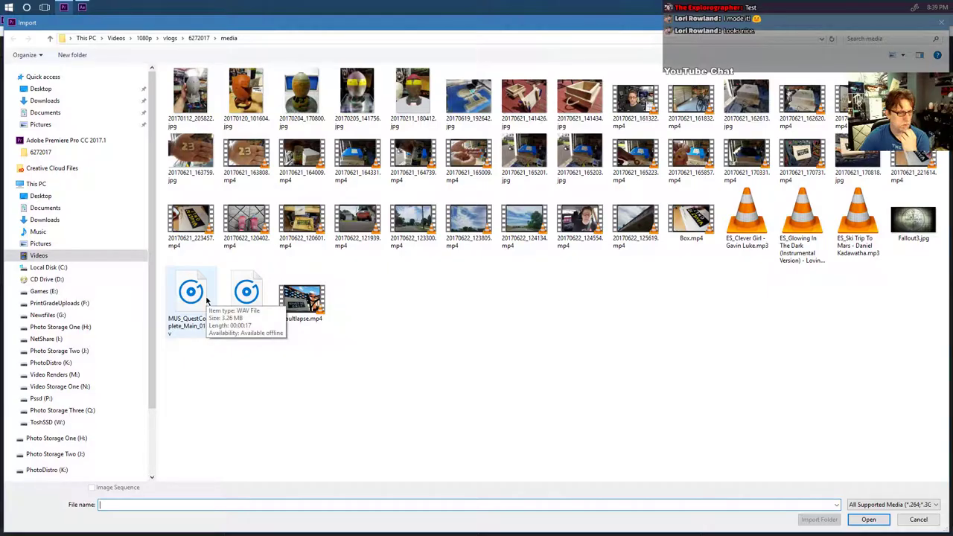
double_click(251, 318)
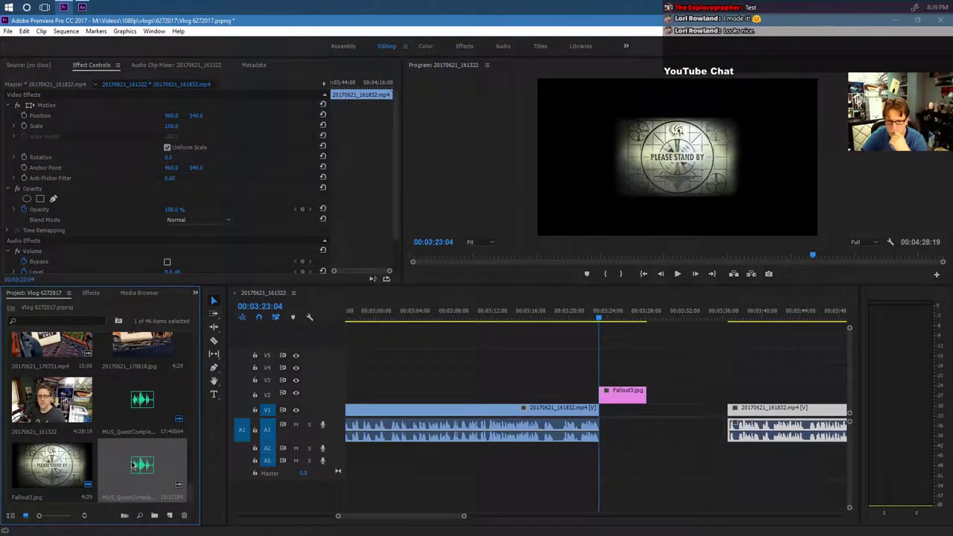
drag(138, 466, 604, 449)
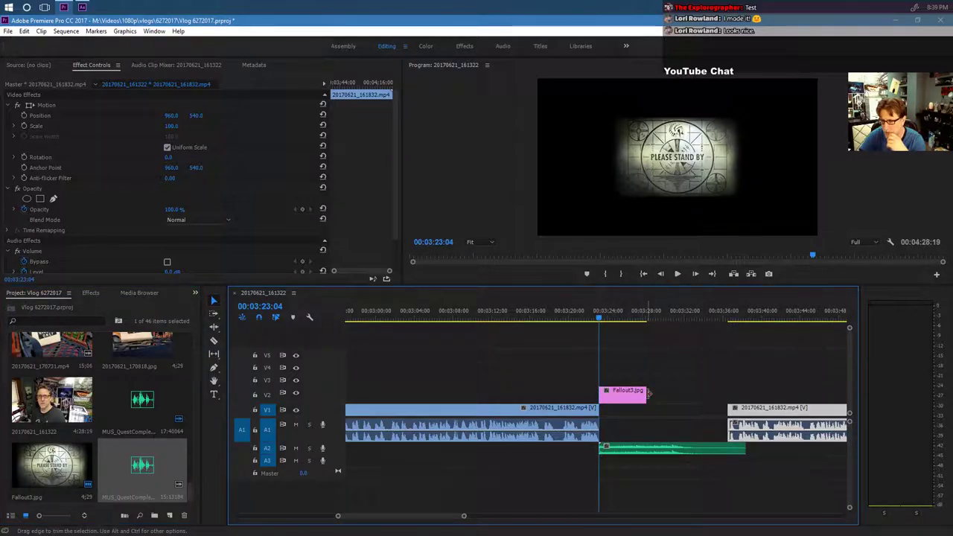
drag(645, 393, 697, 390)
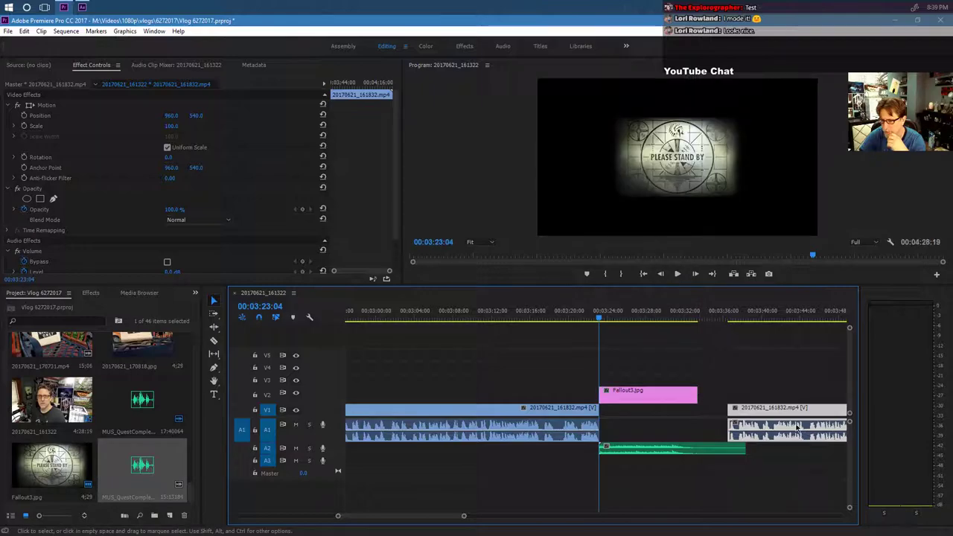
drag(767, 411, 675, 392)
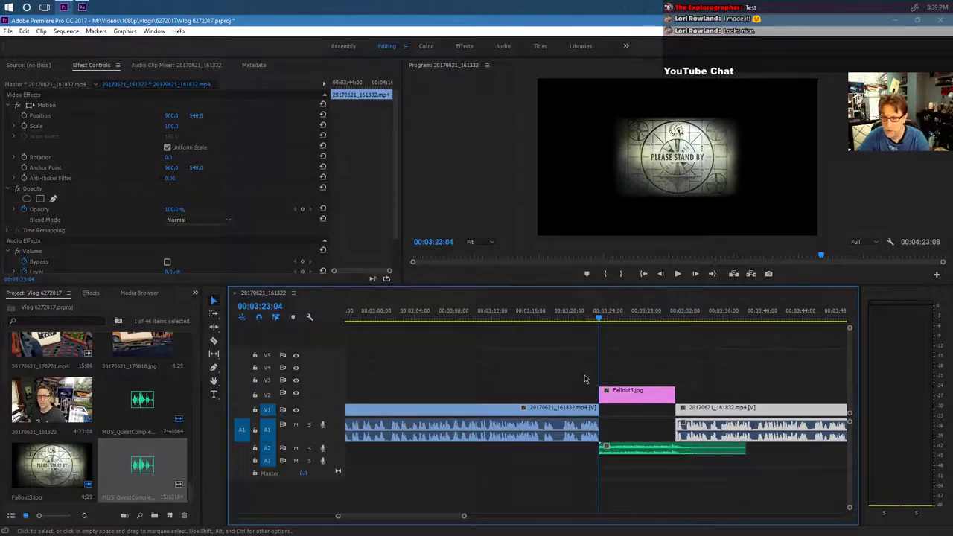
Set the Fallout3.jpg image's Scale to 209 so it fills the frame.
click(615, 392)
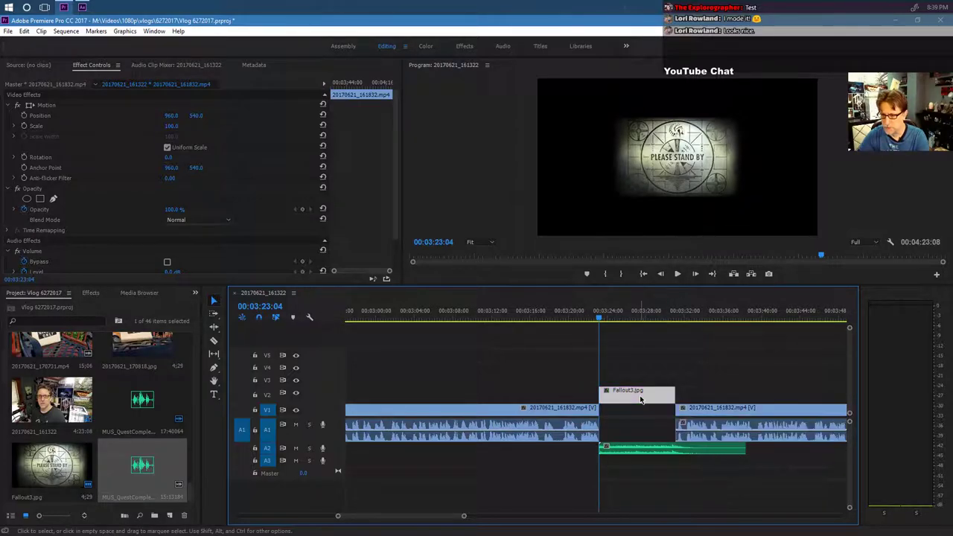
click(173, 125)
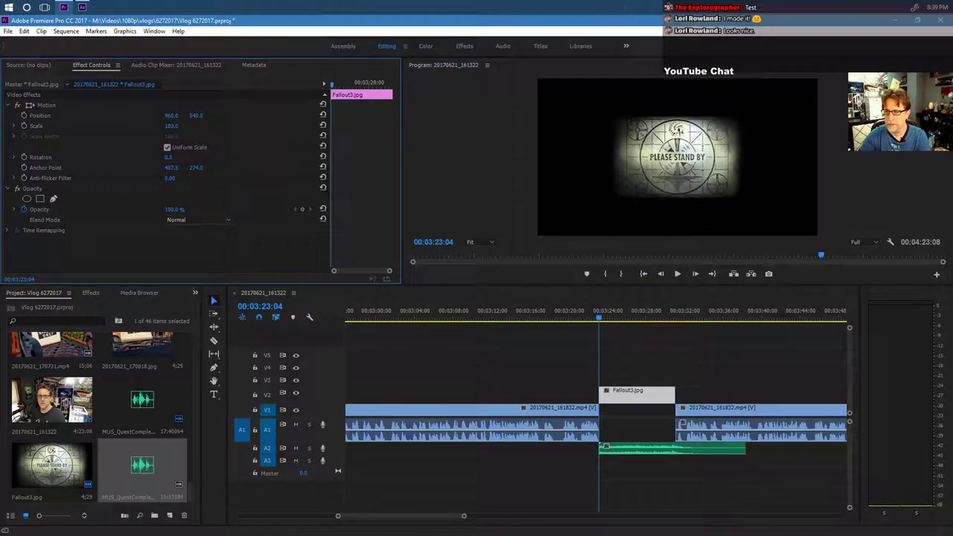
text(208)
key(Return)
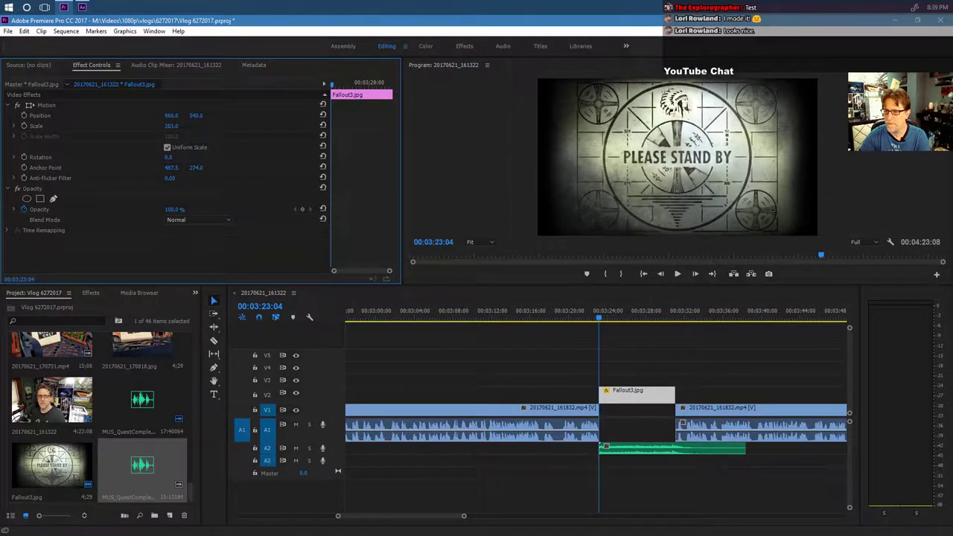
key(Up)
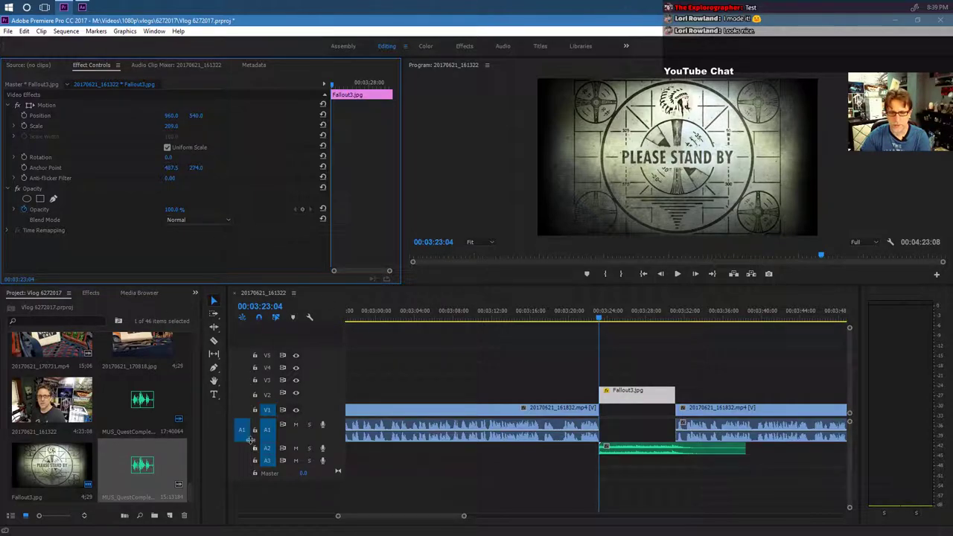
click(213, 394)
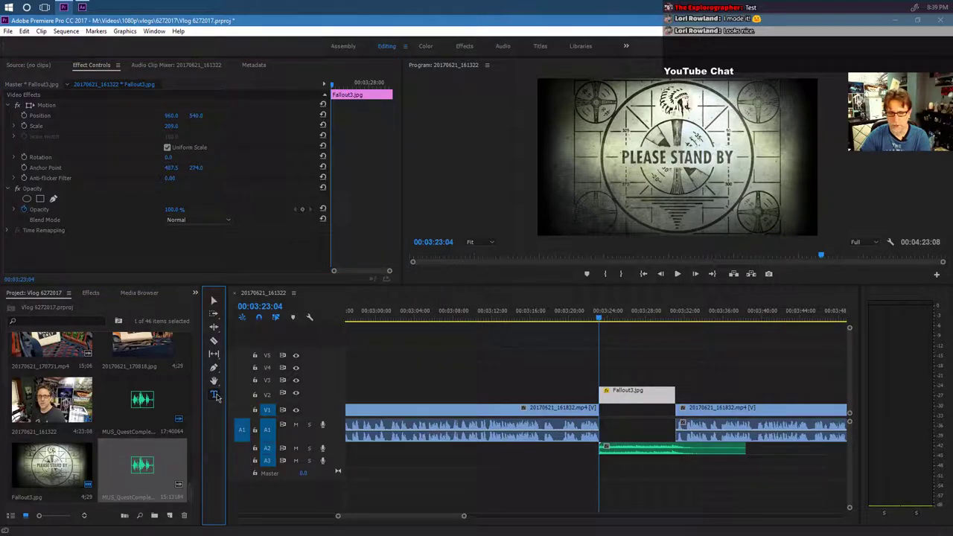
Add a text title 'Testing!!!' over the image and try the Andiron font.
click(682, 128)
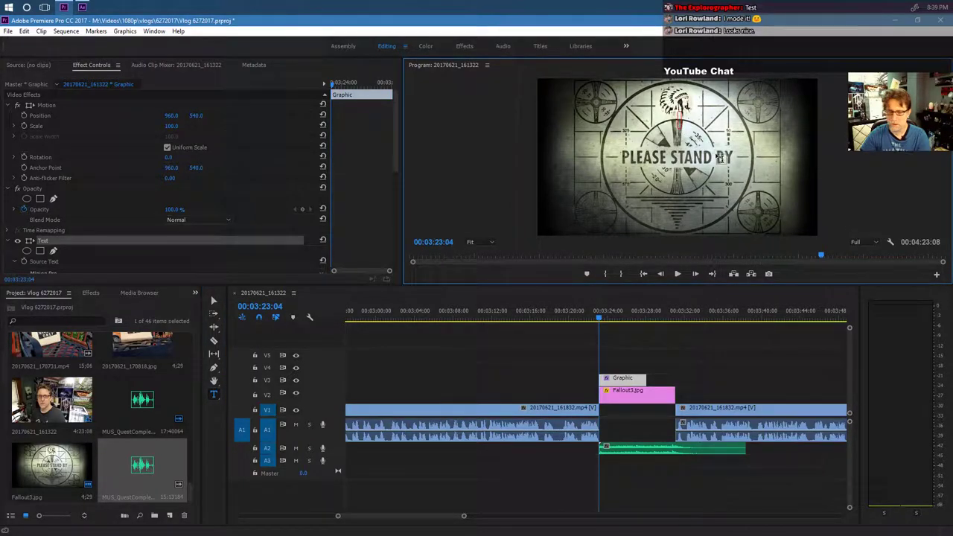
text(Test)
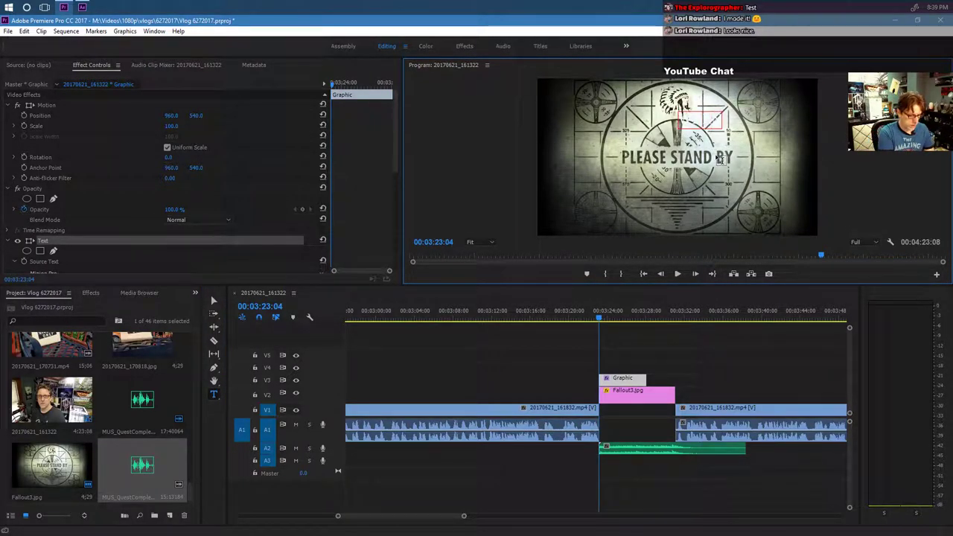
text(ing)
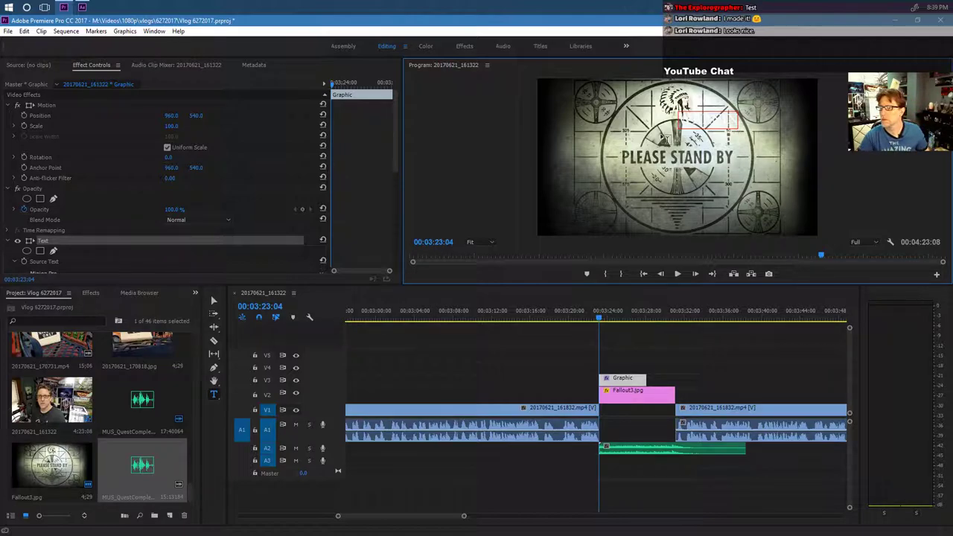
text(!!!)
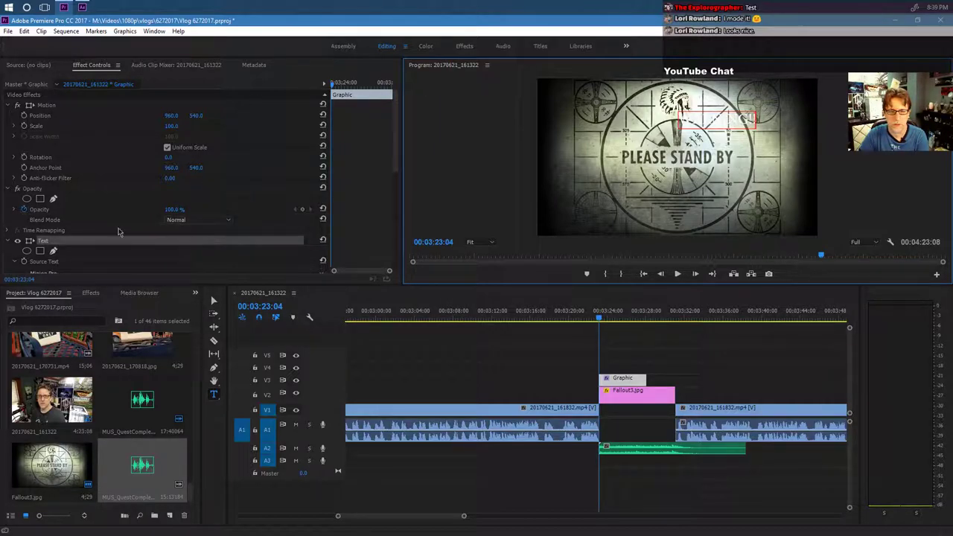
scroll(87, 236, down, 2)
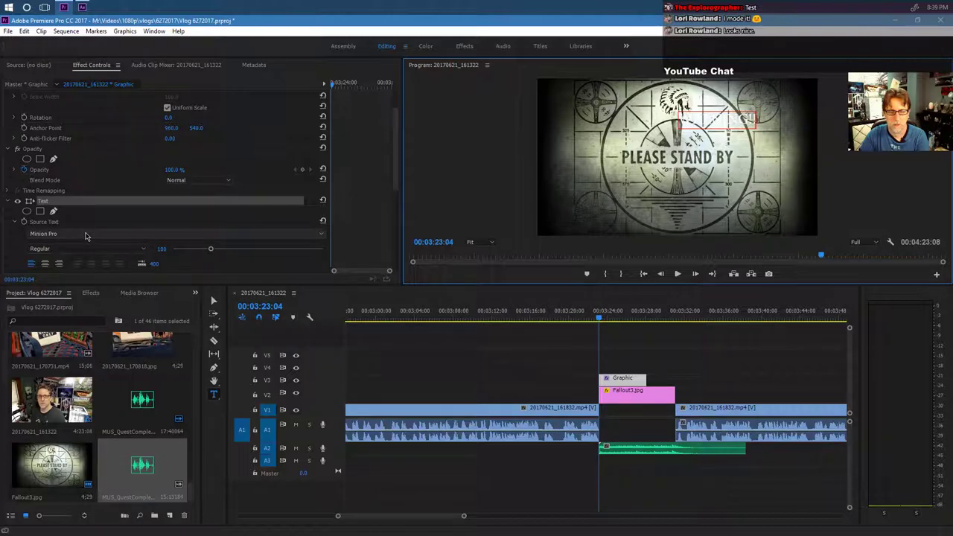
click(322, 236)
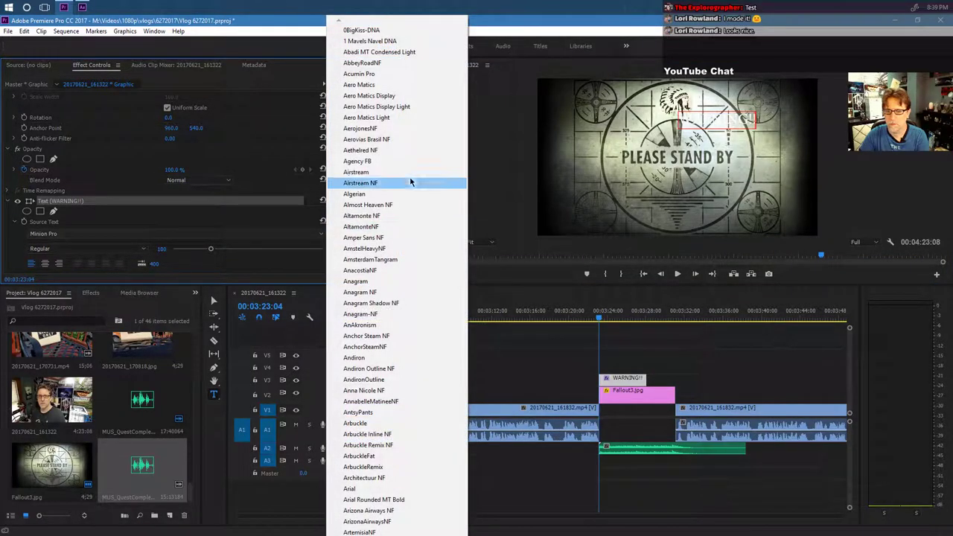
click(356, 356)
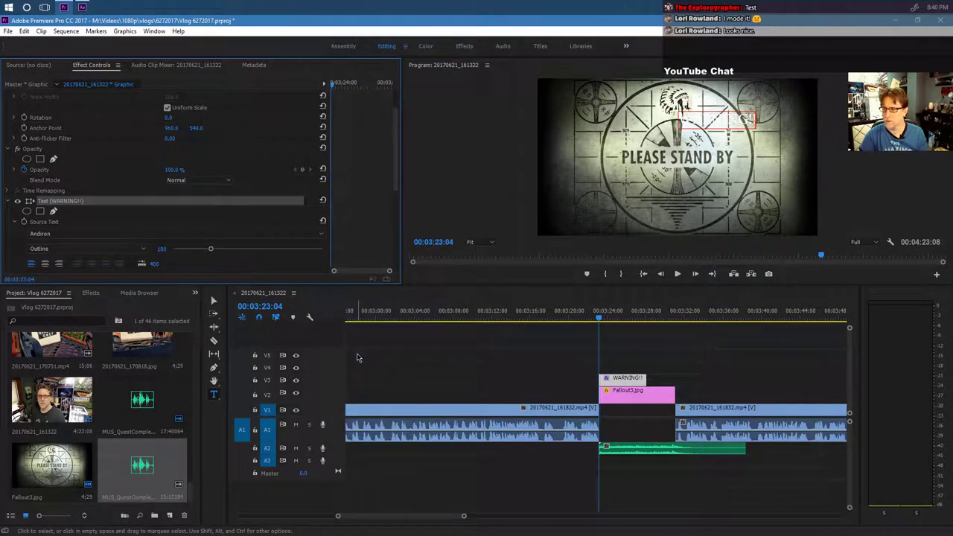
click(722, 119)
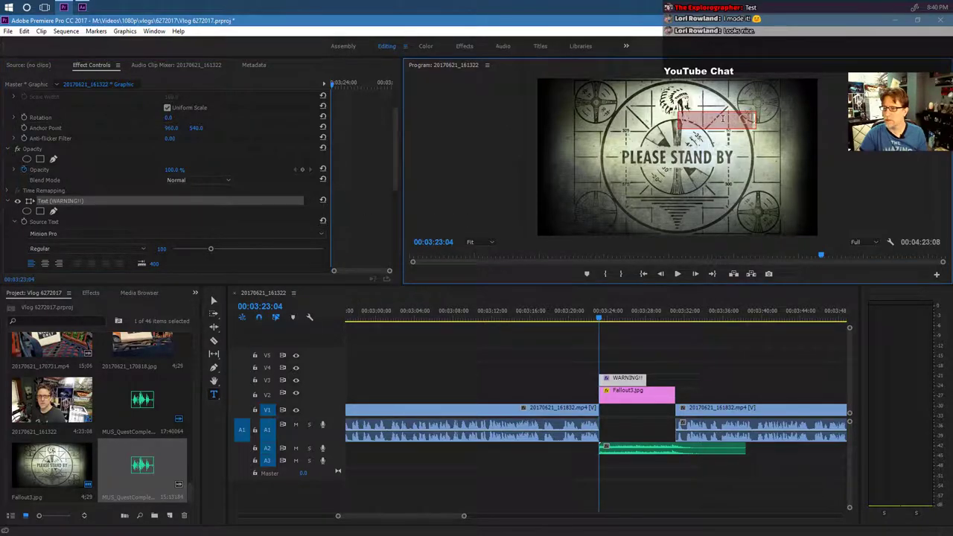
click(723, 119)
Change the title font to Arial with the Bold style.
click(74, 234)
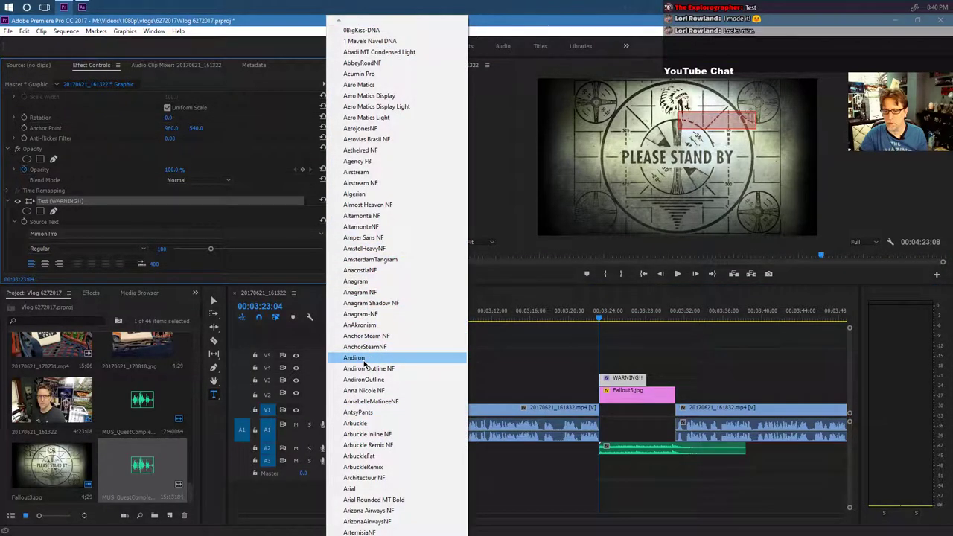
click(355, 358)
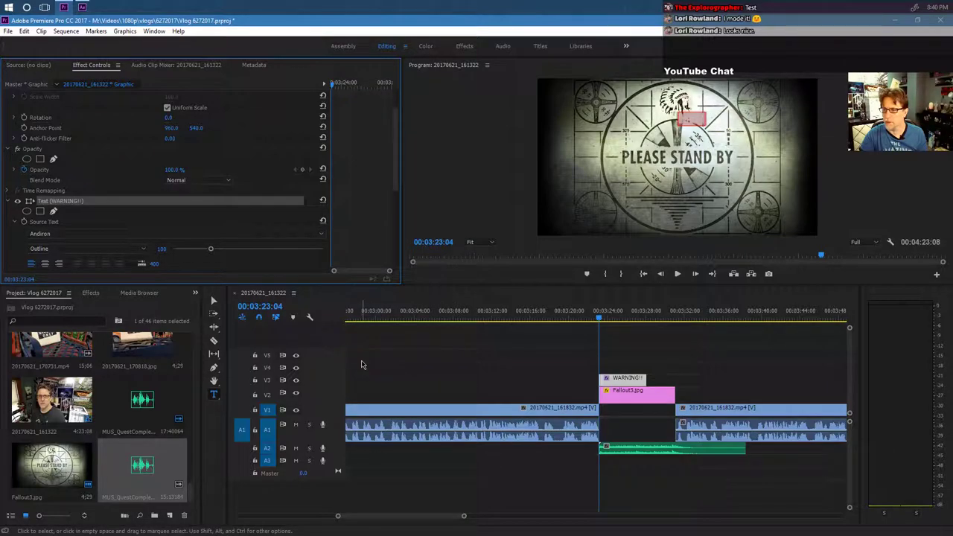
click(104, 250)
click(113, 233)
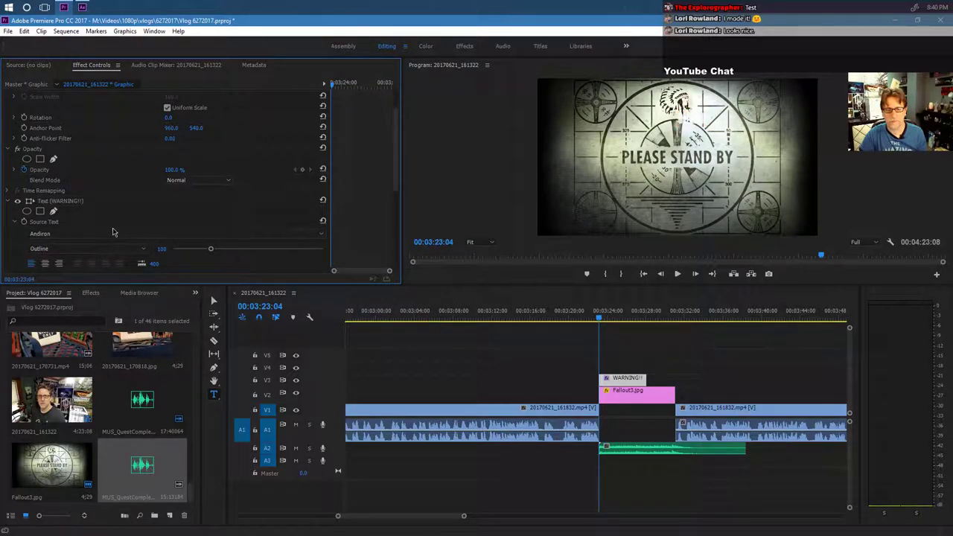
click(112, 233)
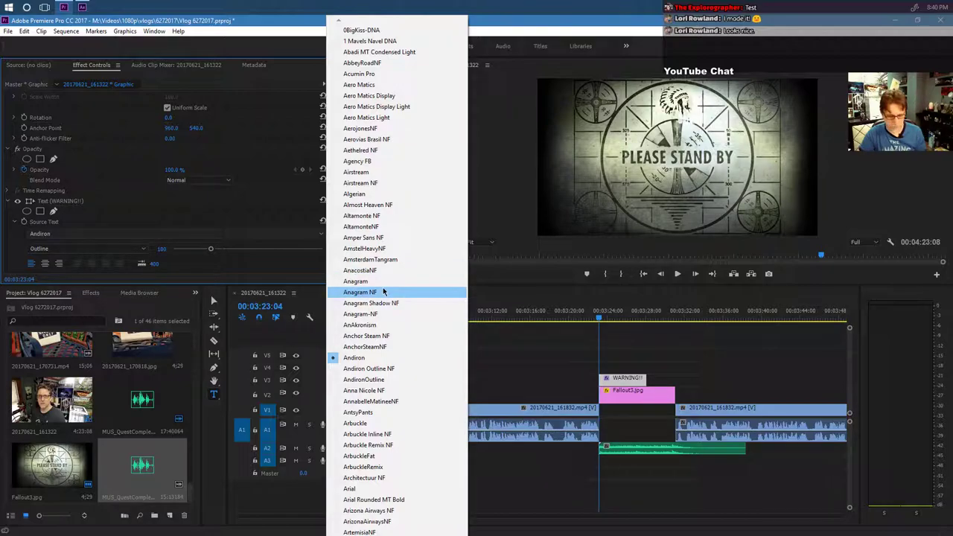
click(366, 490)
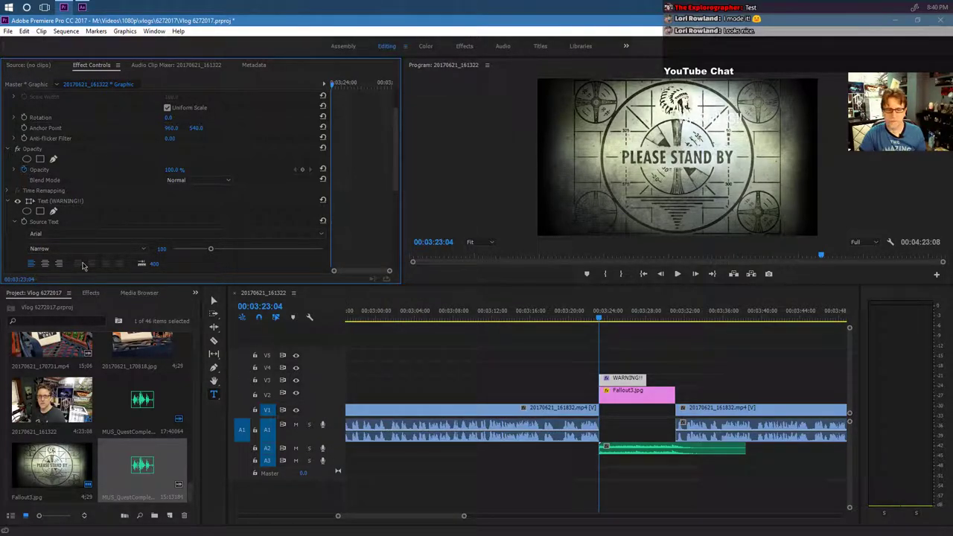
click(74, 249)
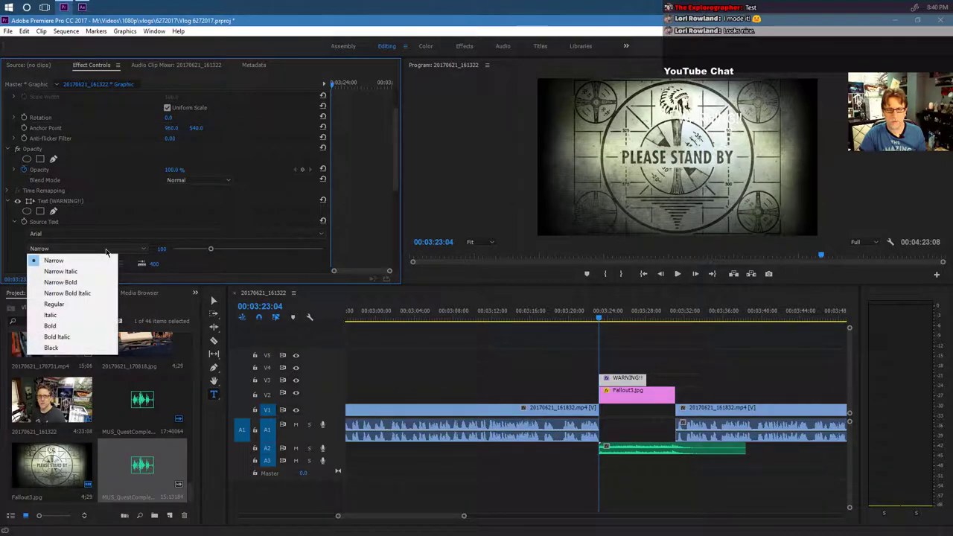
click(76, 326)
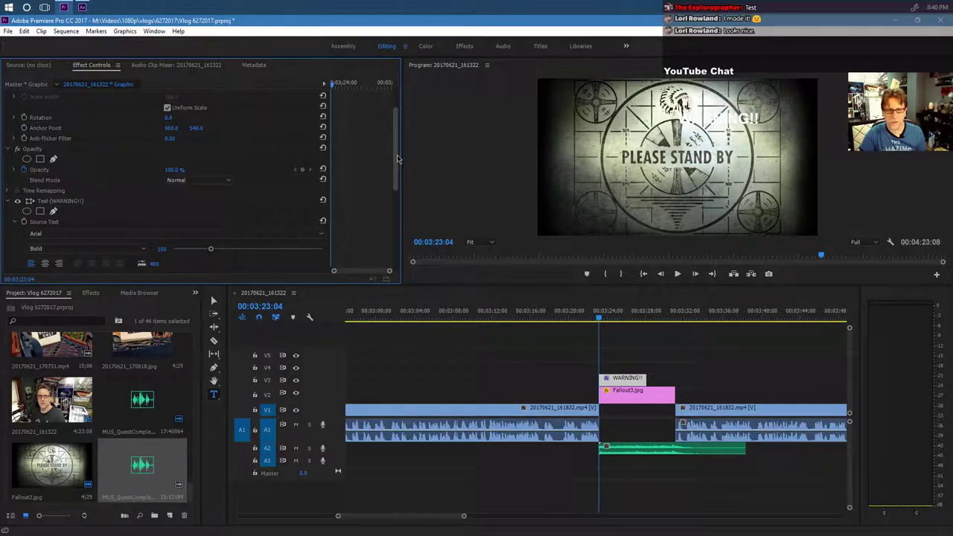
Give the title text a pure red FF0000 fill.
drag(396, 159, 259, 219)
click(49, 190)
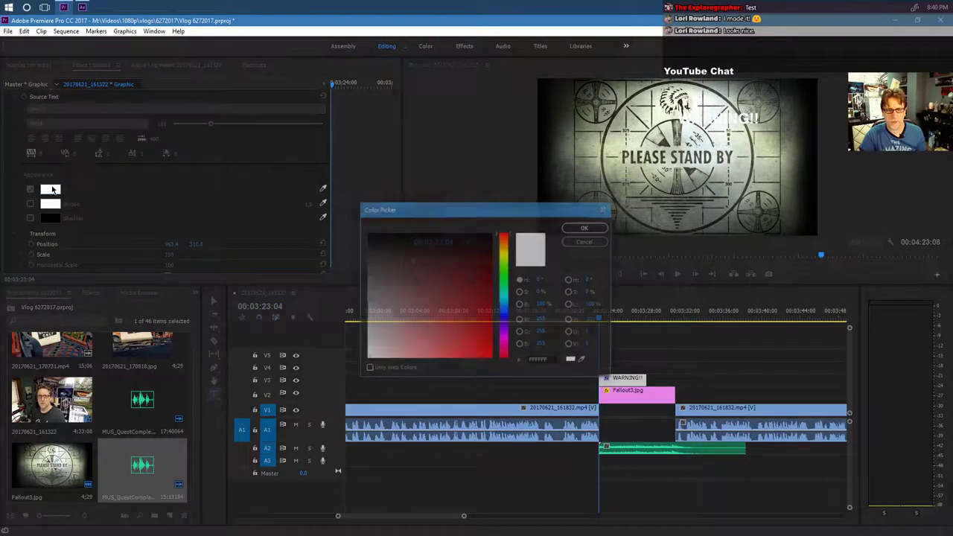
drag(438, 262, 559, 417)
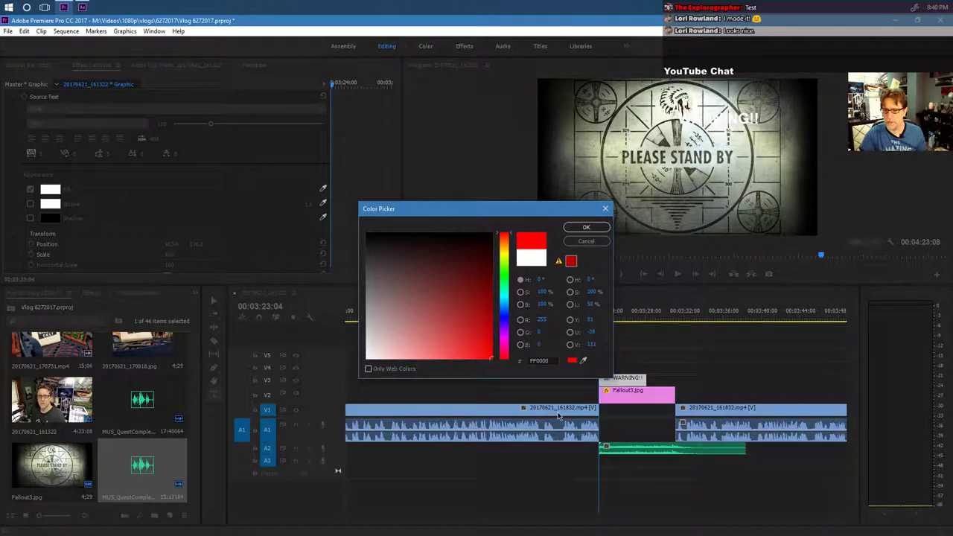
click(586, 227)
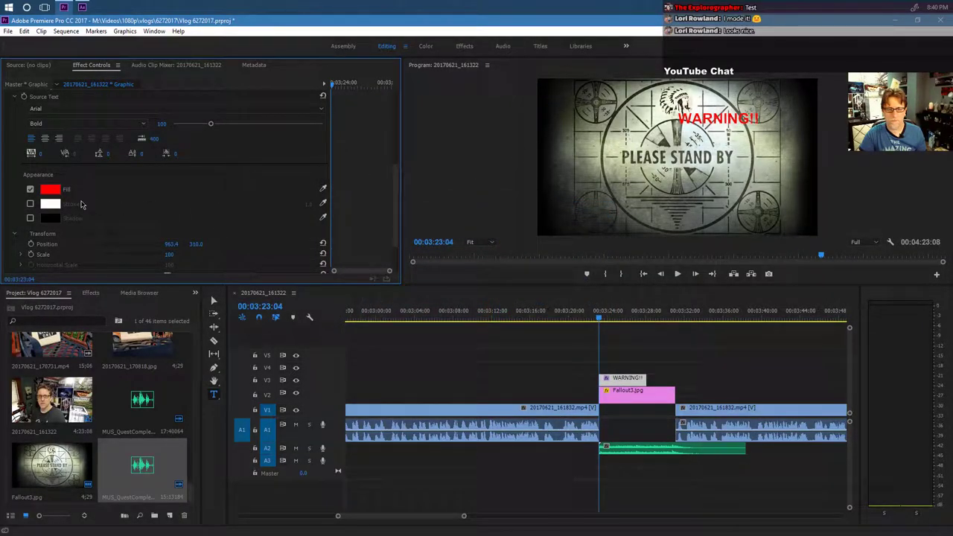
Move the red WARNING!! title to the top of the Please Stand By image and scale it to about 217.
click(215, 303)
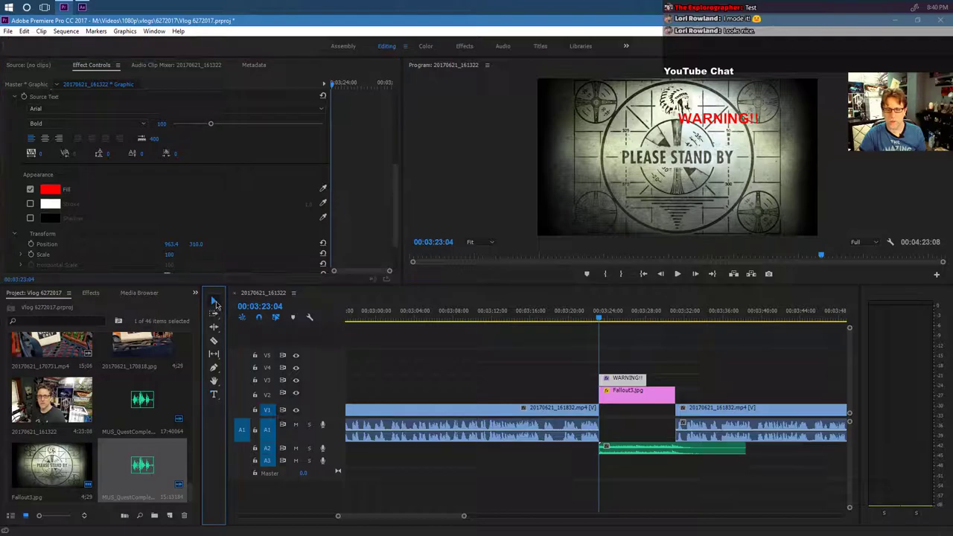
mouse_move(710, 122)
mouse_down()
mouse_move(643, 112)
mouse_move(709, 123)
mouse_move(701, 119)
mouse_move(719, 139)
mouse_move(712, 114)
mouse_move(698, 121)
mouse_up()
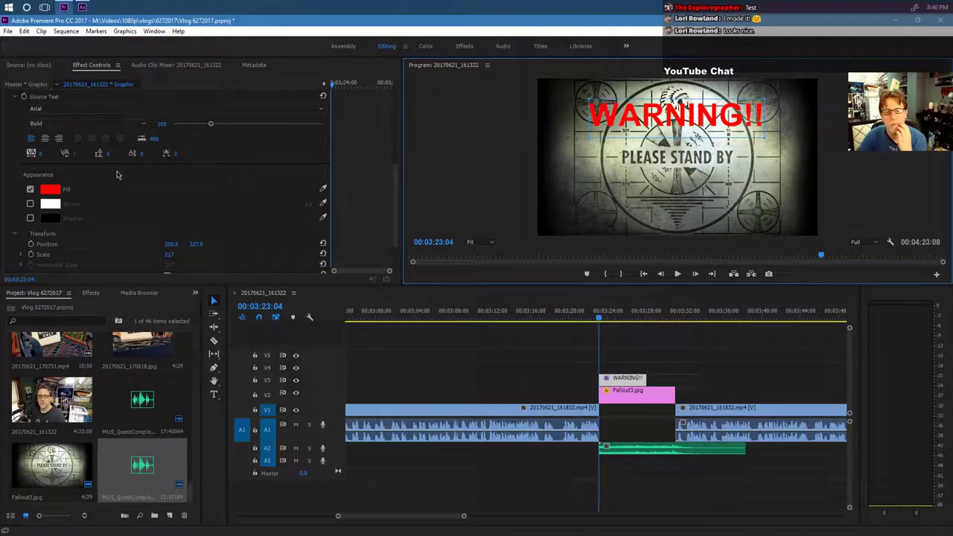
scroll(124, 186, down, 3)
scroll(128, 198, down, 1)
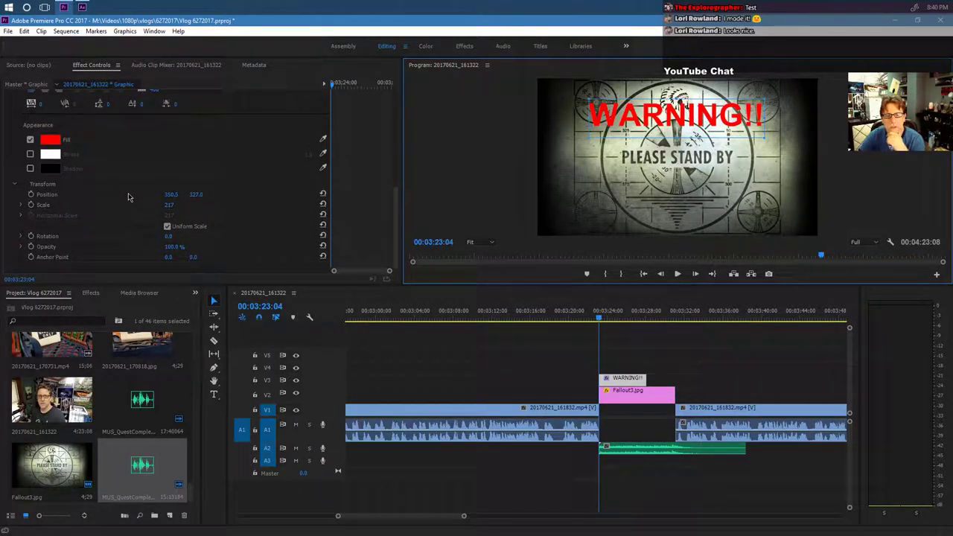
scroll(148, 202, up, 7)
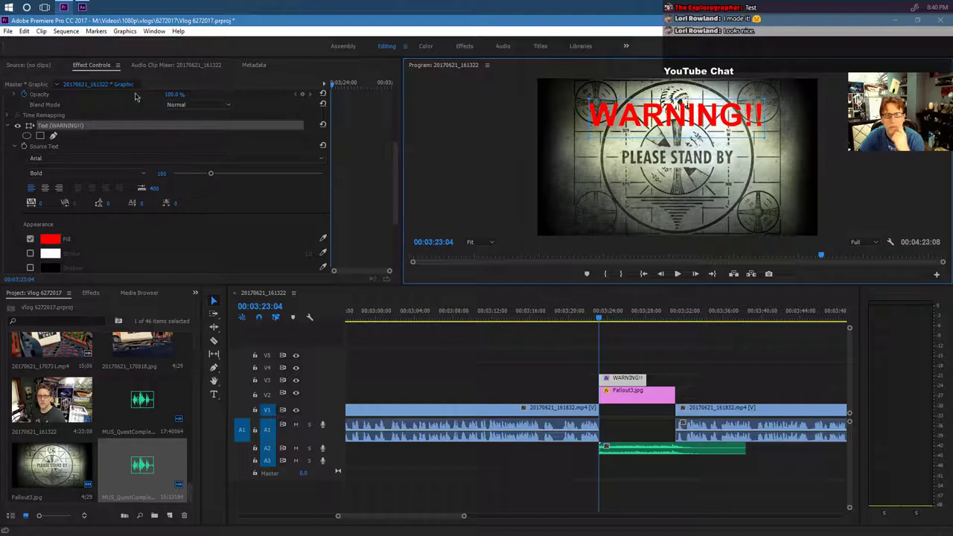
click(25, 32)
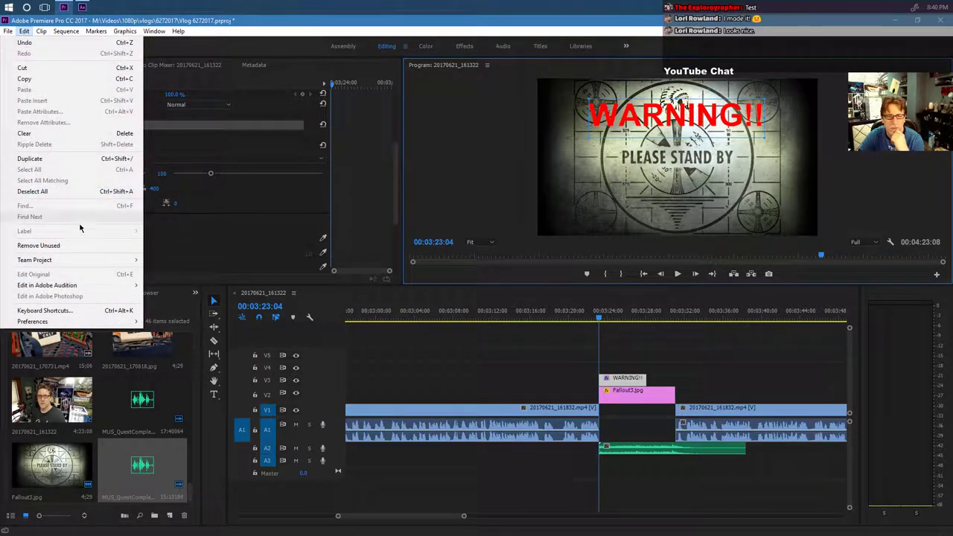
mouse_move(78, 260)
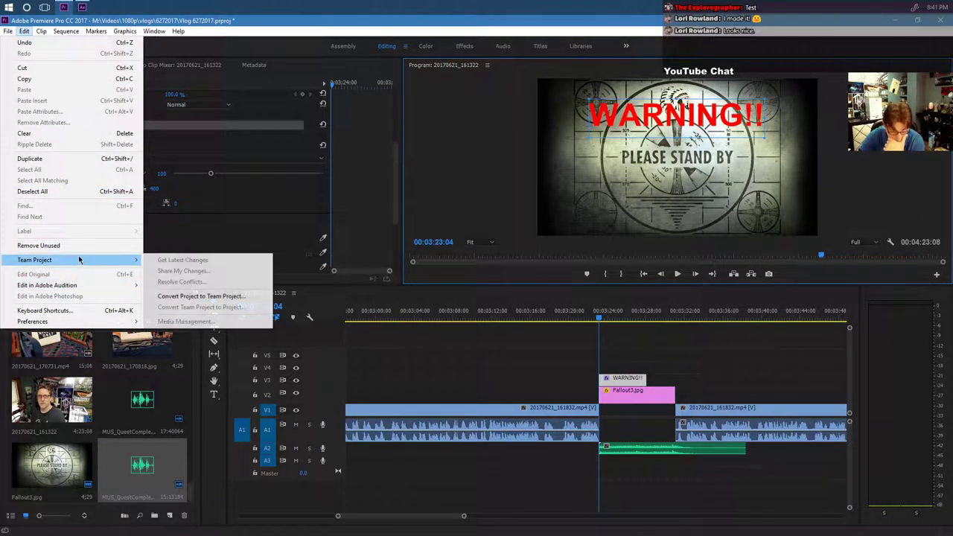
click(222, 418)
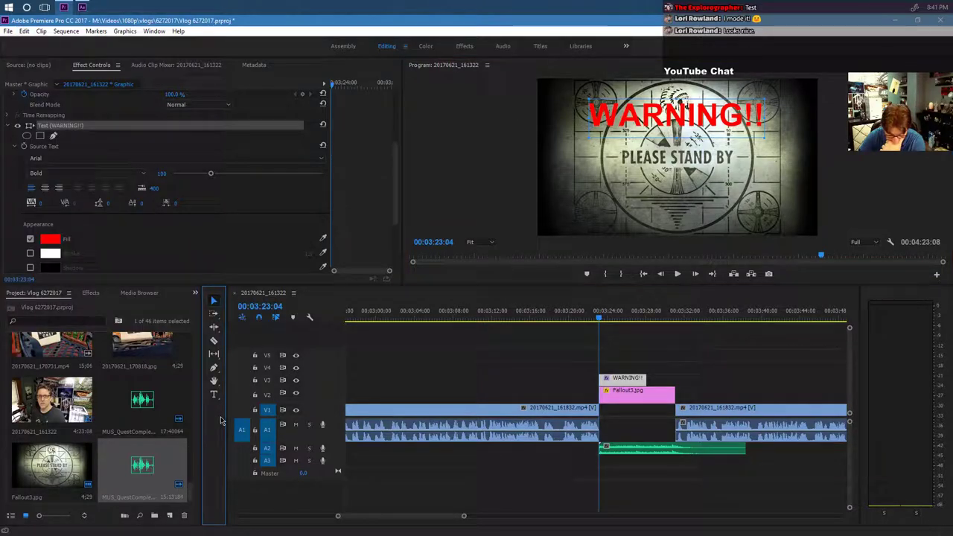
click(218, 400)
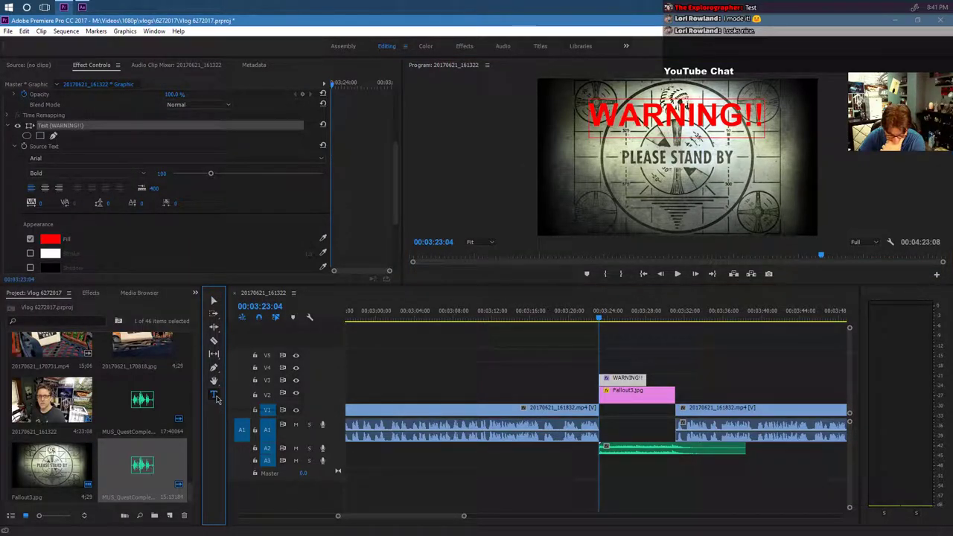
Nudge the WARNING!! title slightly lower on the image.
click(216, 398)
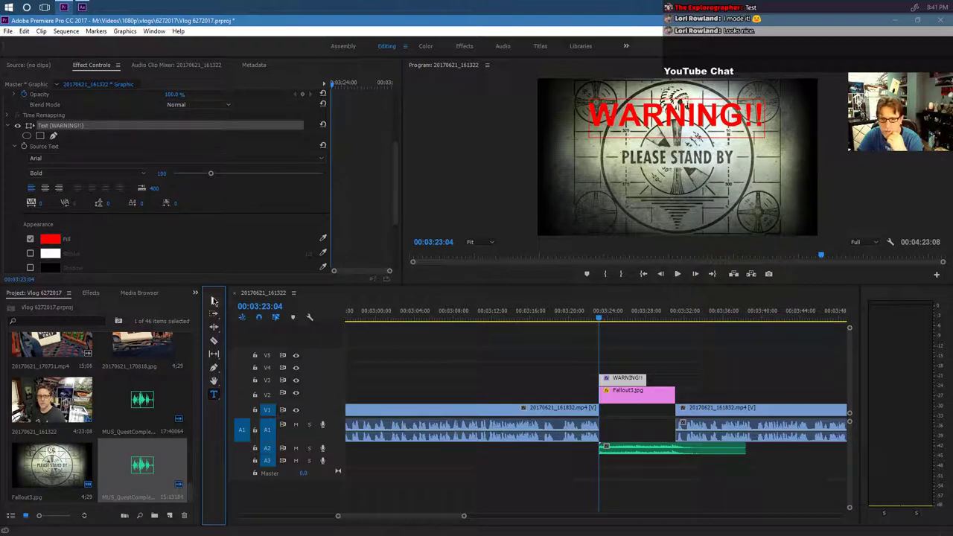
click(214, 300)
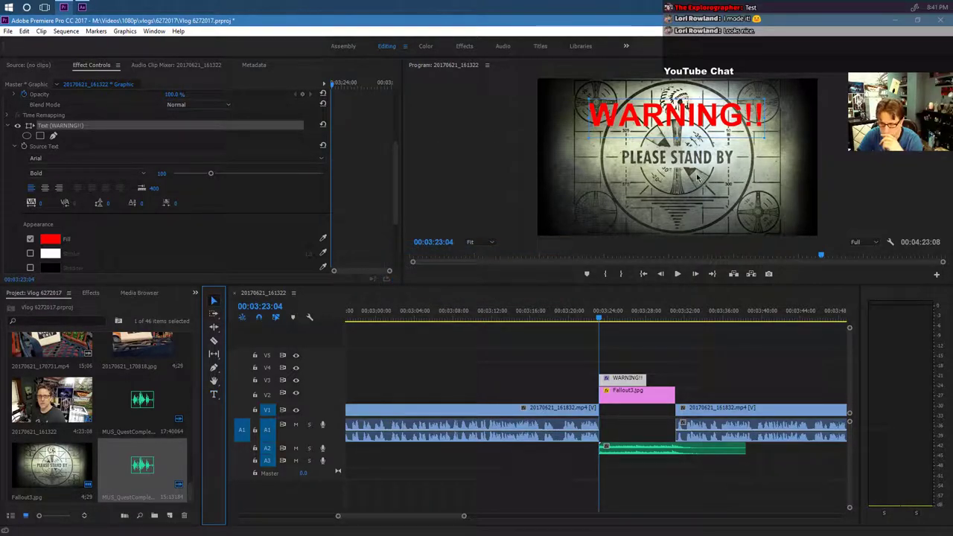
drag(674, 110, 687, 131)
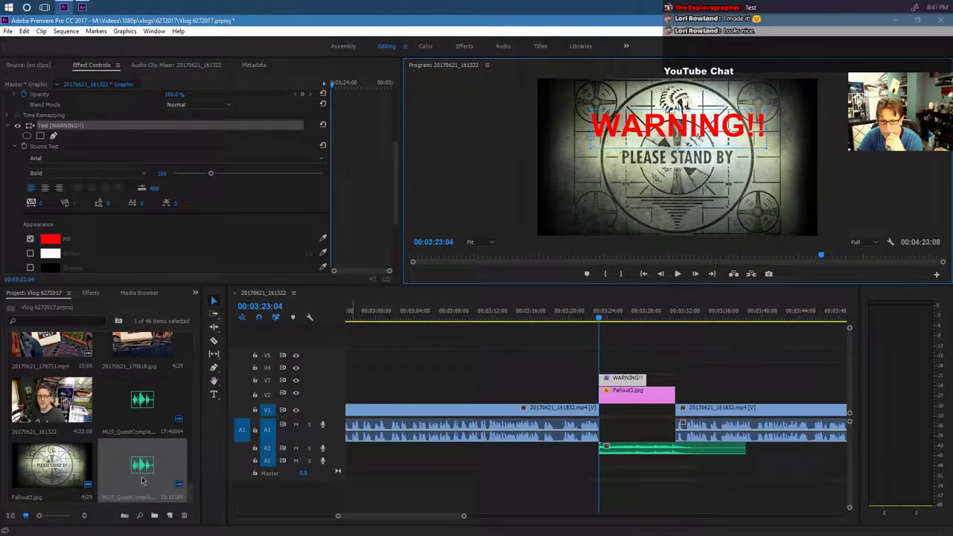
Add a VIDEO GAME LORE text line below PLEASE STAND BY and shift it left to centre it.
click(214, 396)
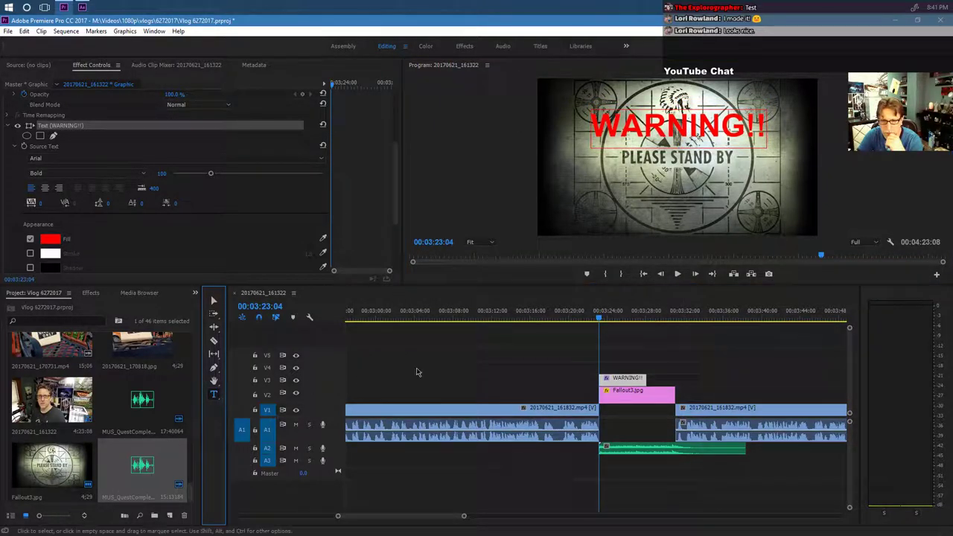
click(680, 202)
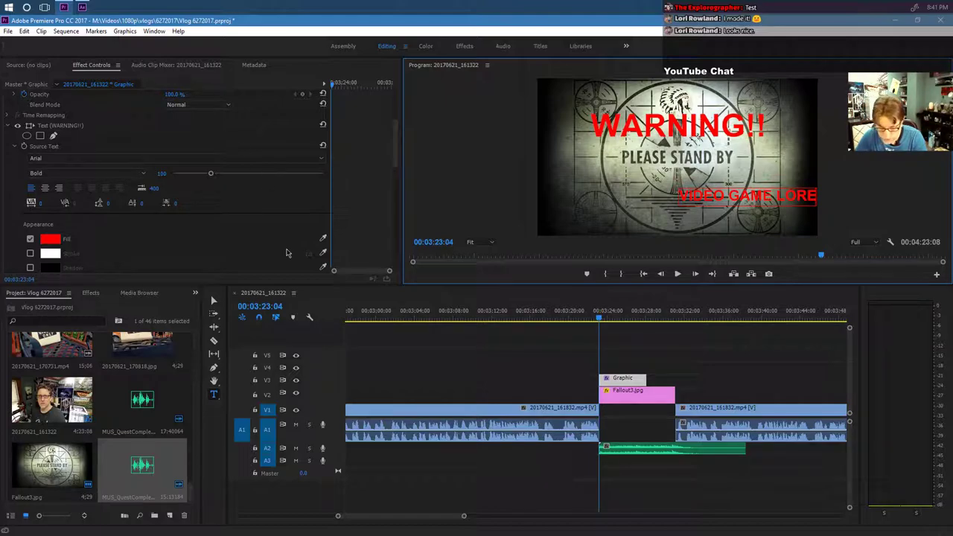
click(215, 302)
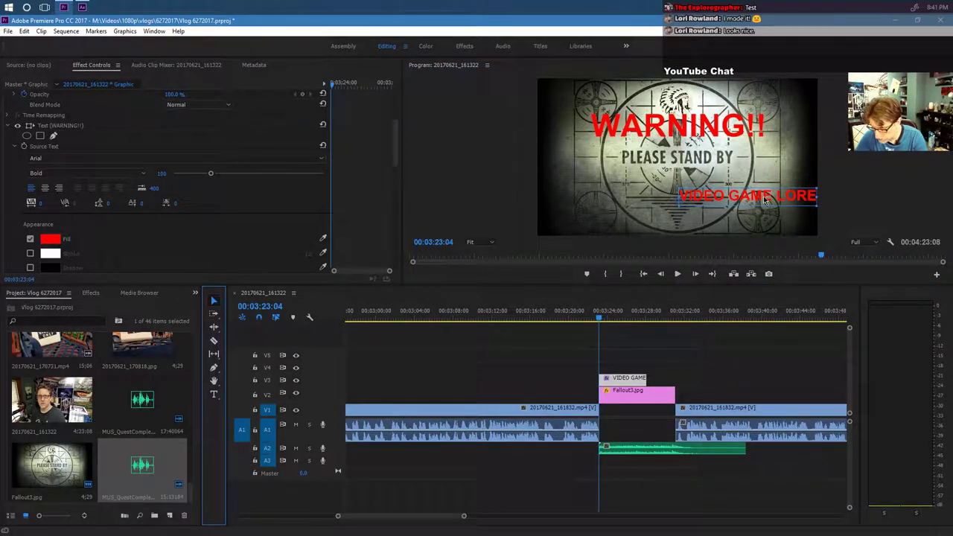
drag(765, 200, 696, 198)
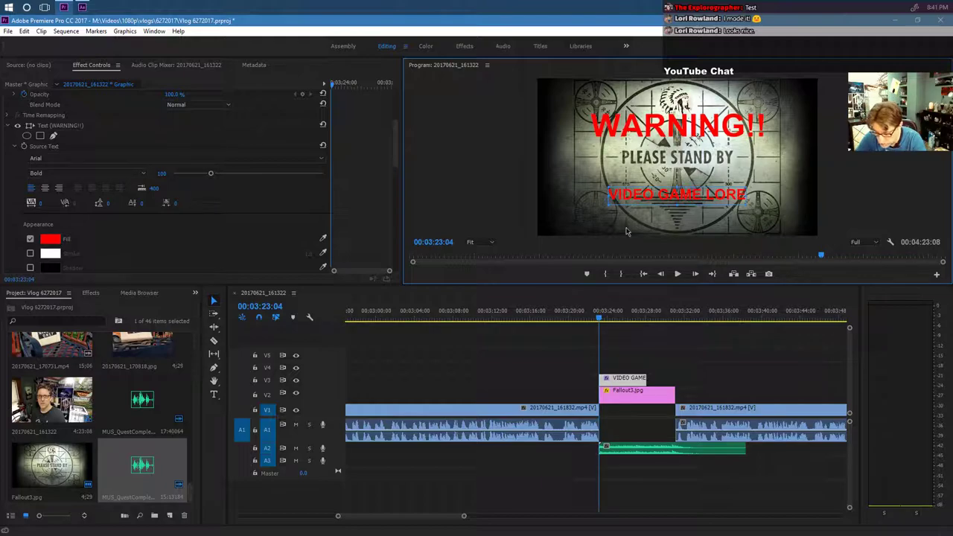
Review playback from 00:03:20:01 and extend the VIDEO GAME LORE clip to the Fallout3 image's end.
click(569, 313)
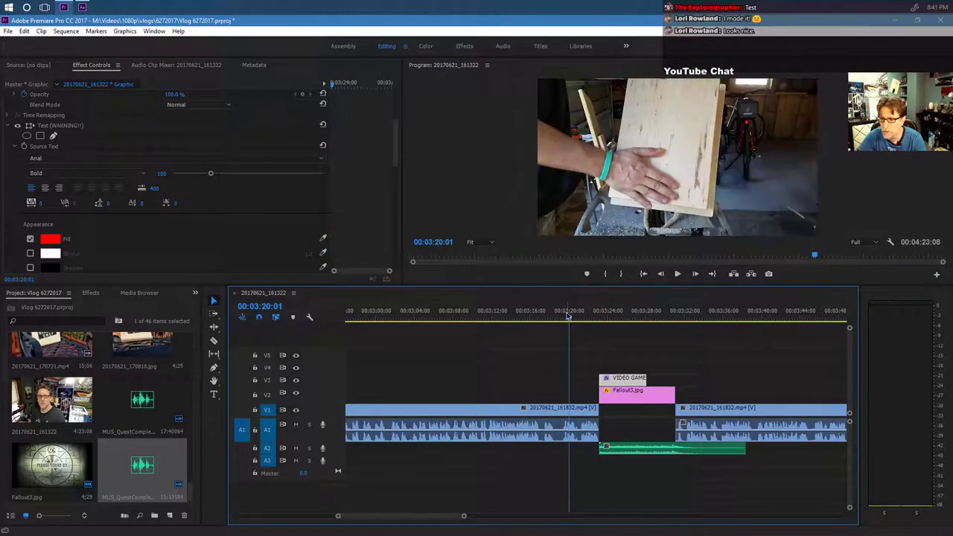
drag(568, 313, 540, 313)
click(681, 275)
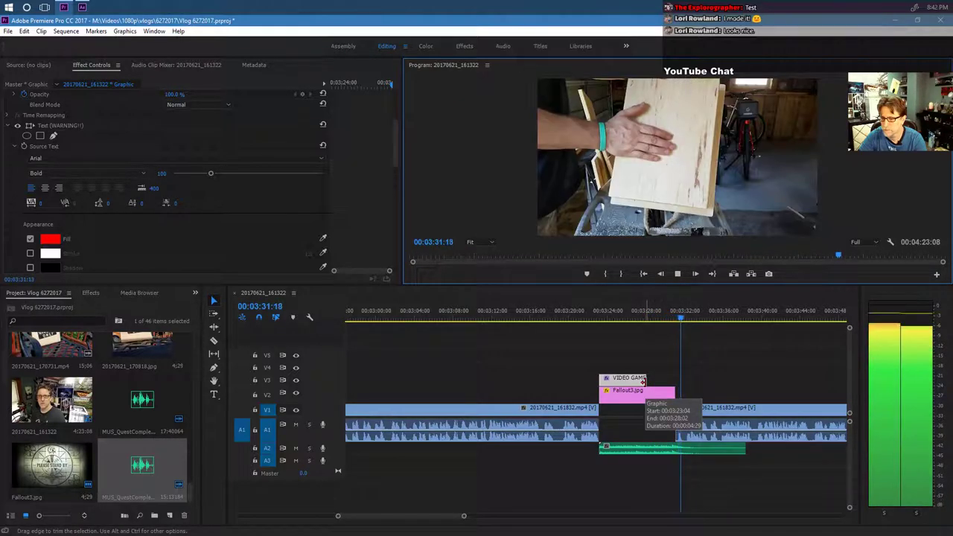
drag(645, 380, 675, 379)
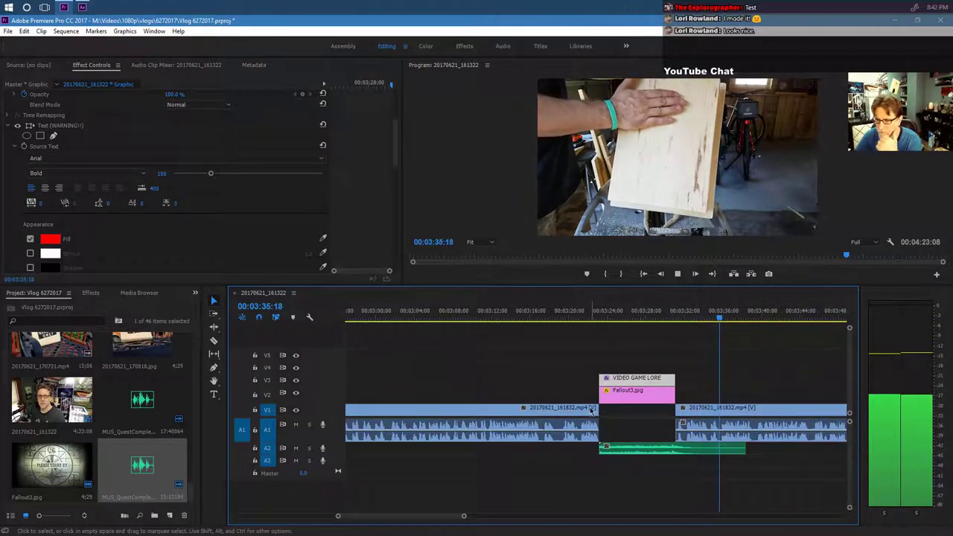
mouse_move(450, 518)
mouse_down()
mouse_move(474, 519)
mouse_move(451, 517)
mouse_move(463, 517)
mouse_up()
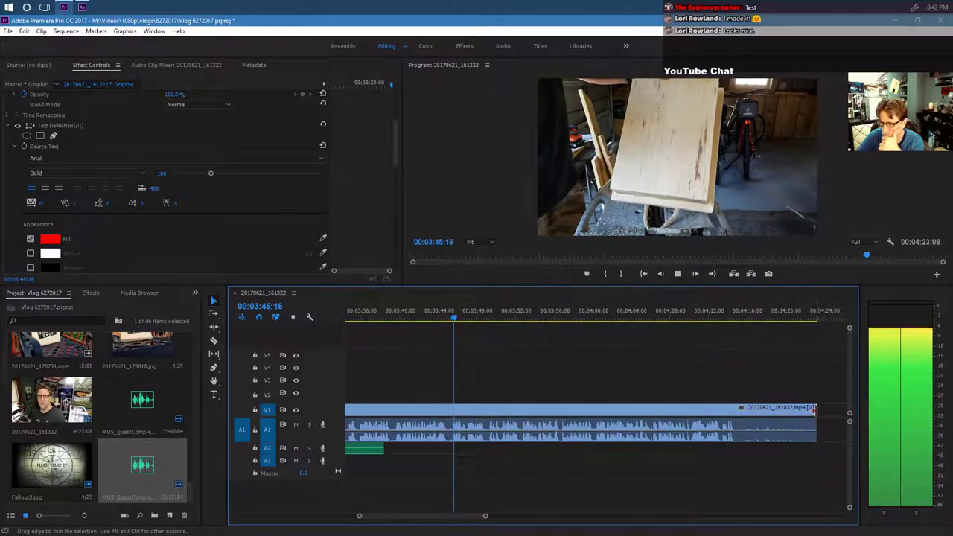
Trim the workshop clip's end and pick a workshop clip in the Project panel's List view.
drag(814, 409, 736, 409)
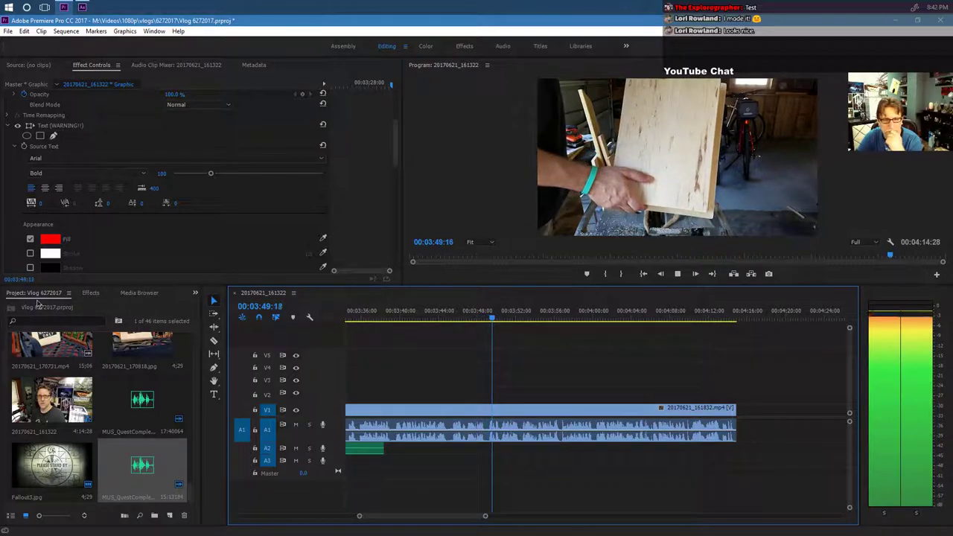
click(12, 515)
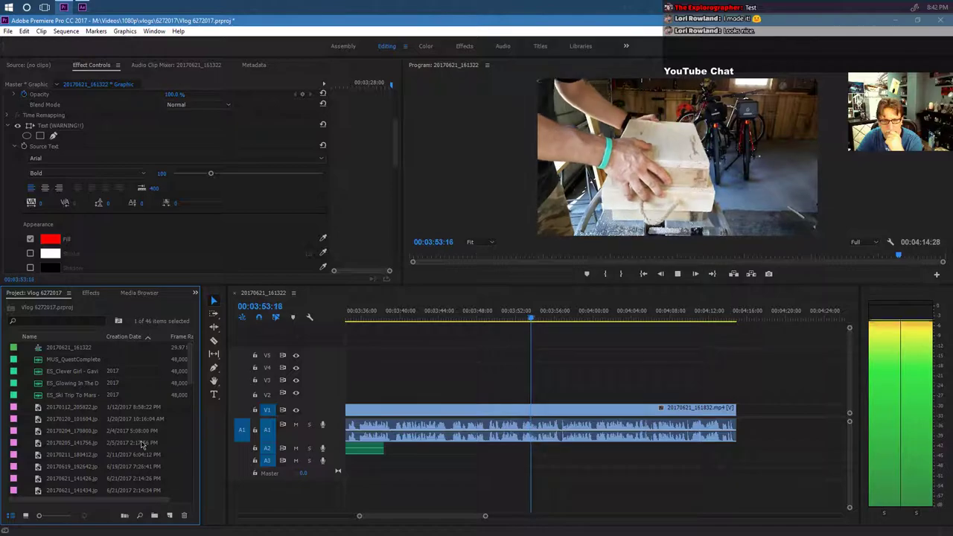
scroll(141, 445, down, 3)
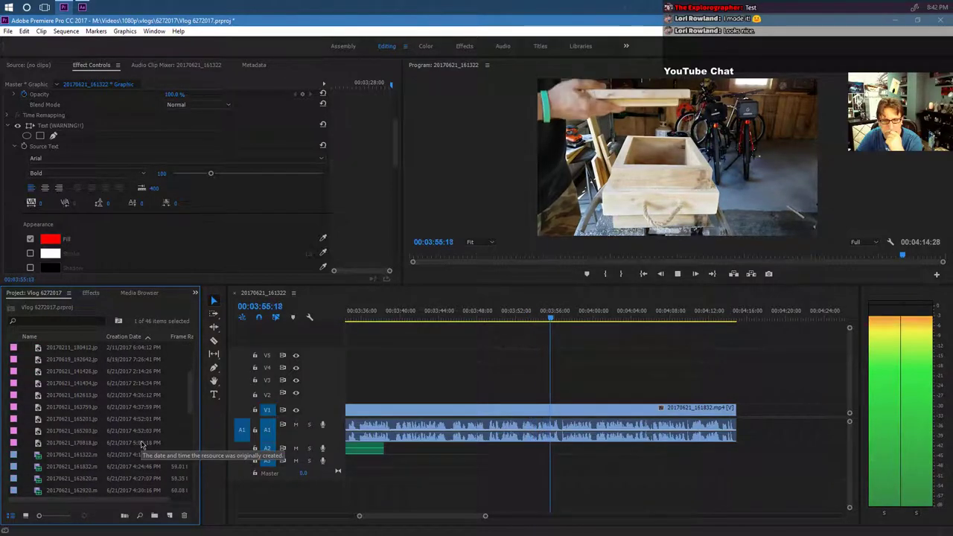
click(92, 477)
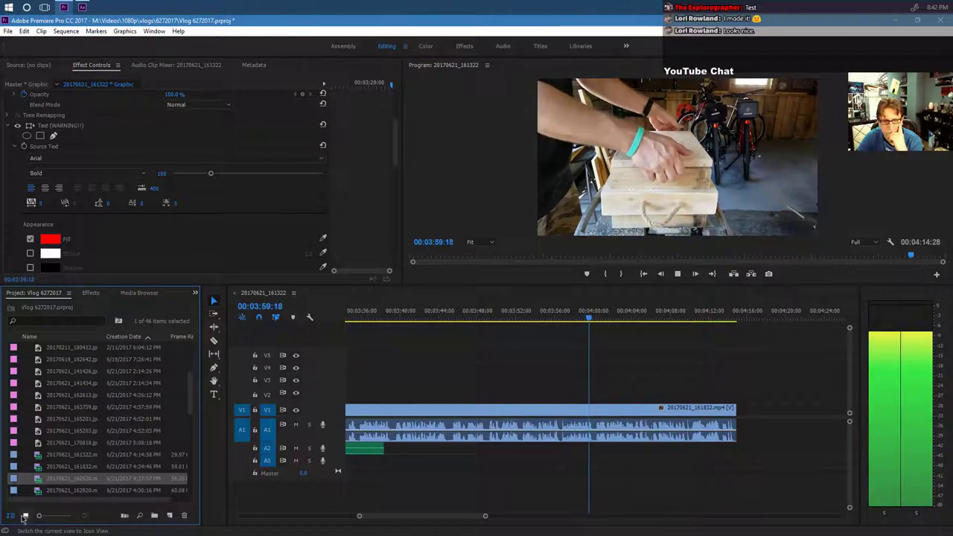
Return the Project panel to Icon view, scroll through it, and stop playback at 04:13:19.
click(25, 516)
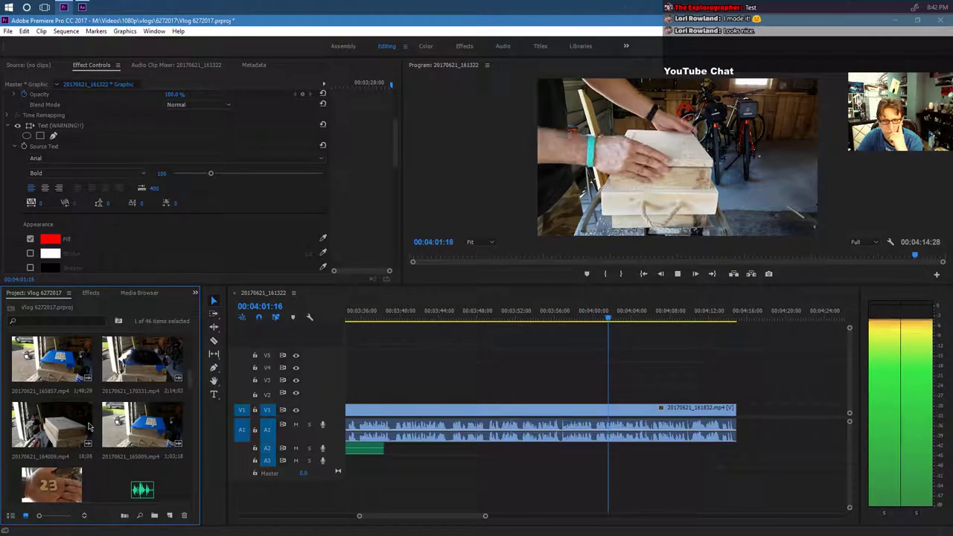
scroll(88, 426, down, 5)
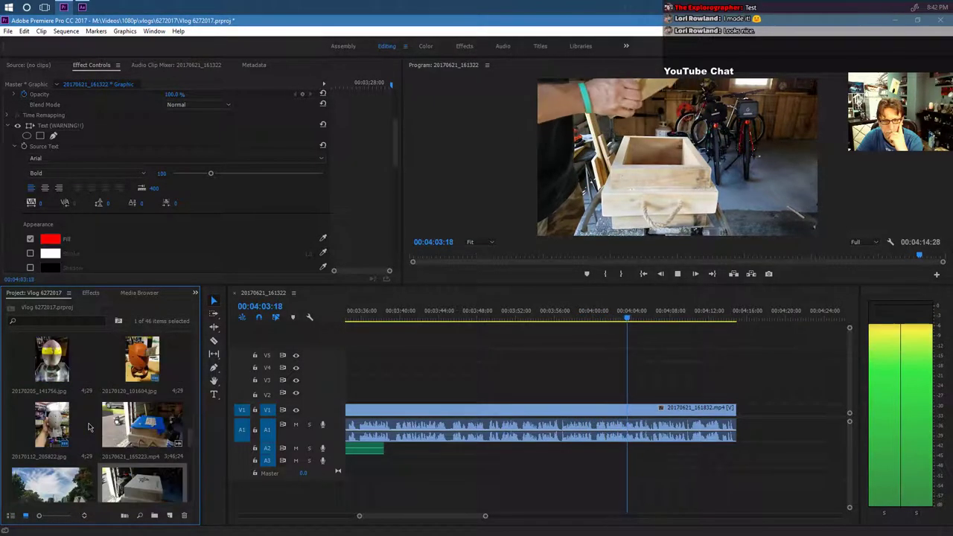
scroll(88, 426, down, 8)
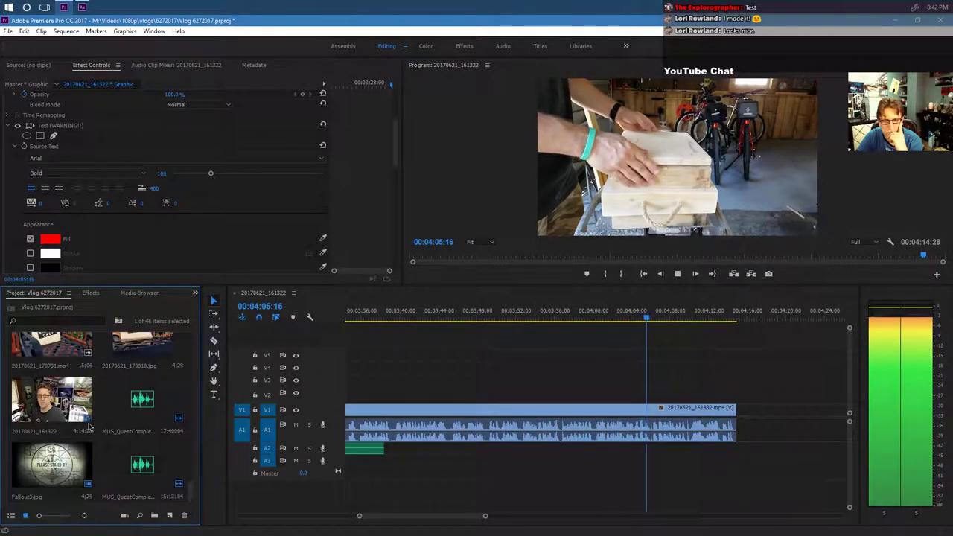
scroll(87, 426, down, 8)
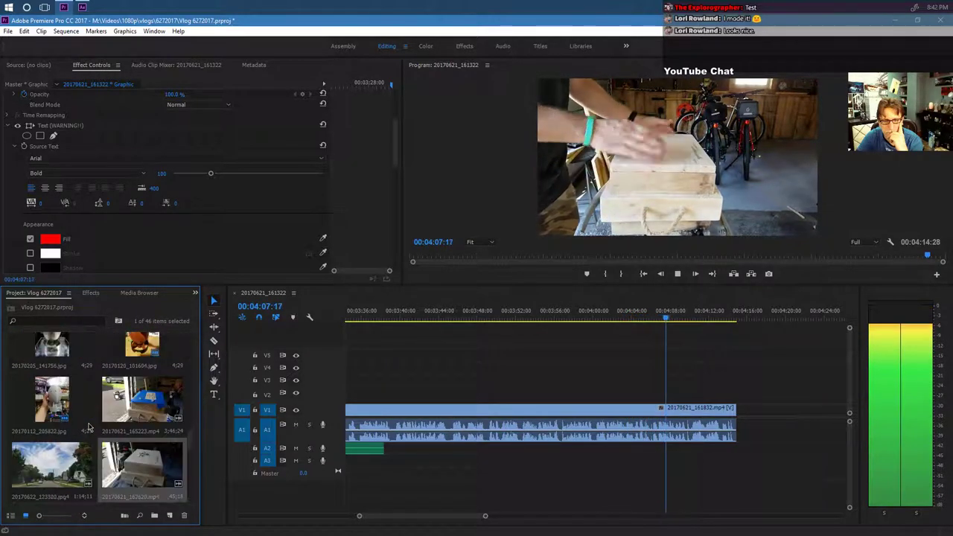
scroll(88, 426, down, 2)
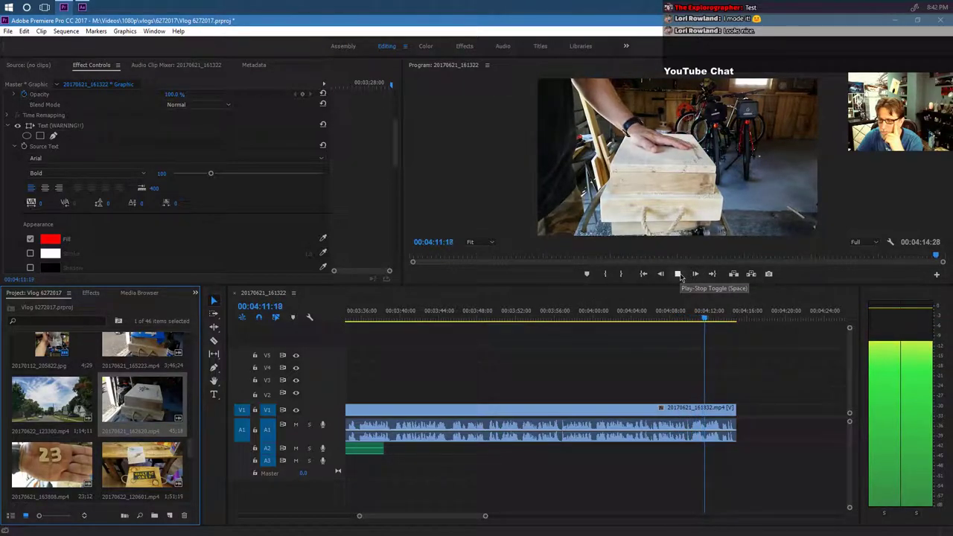
click(678, 274)
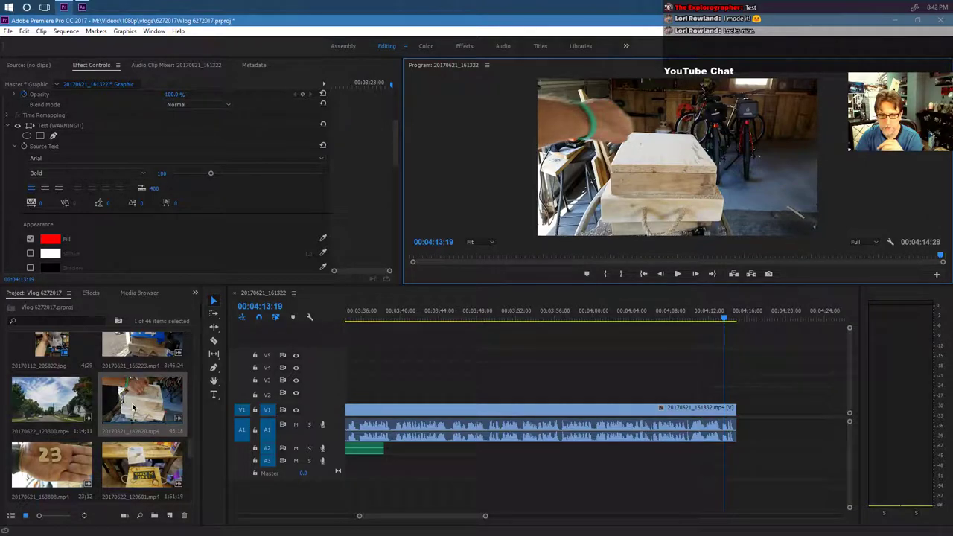
Place 20170621_162620.mp4 on V1 after the first workshop clip and trim off its opening.
drag(133, 408, 738, 414)
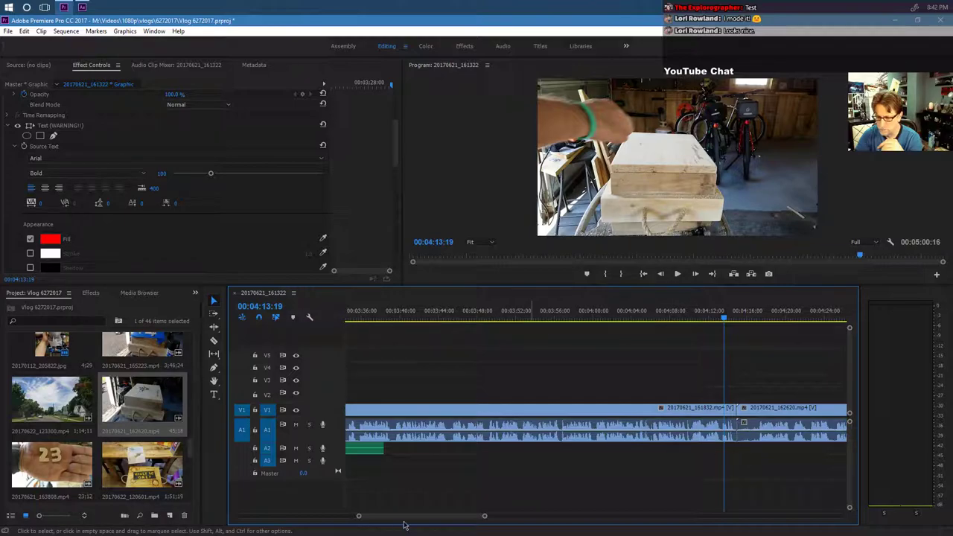
drag(409, 516, 423, 516)
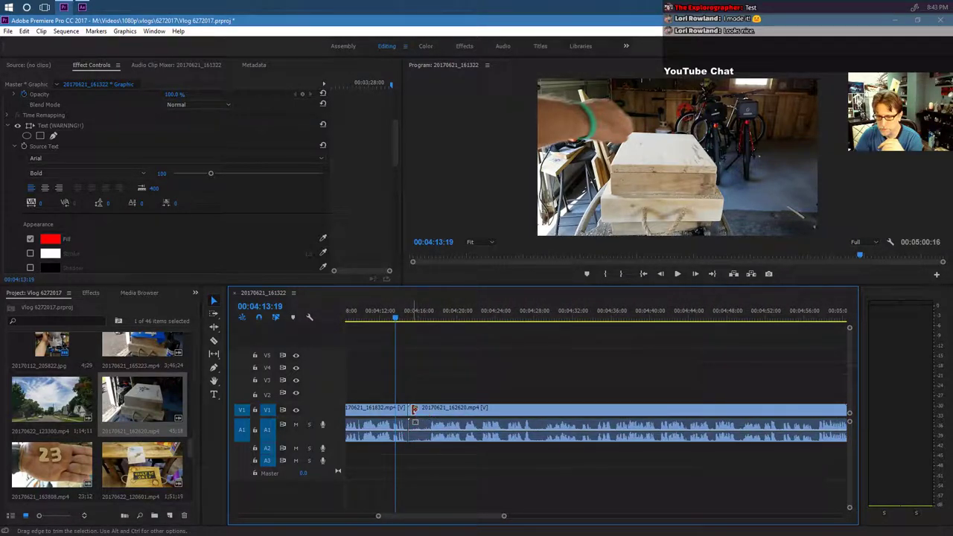
mouse_move(419, 408)
mouse_down()
mouse_move(451, 415)
mouse_move(431, 416)
mouse_up()
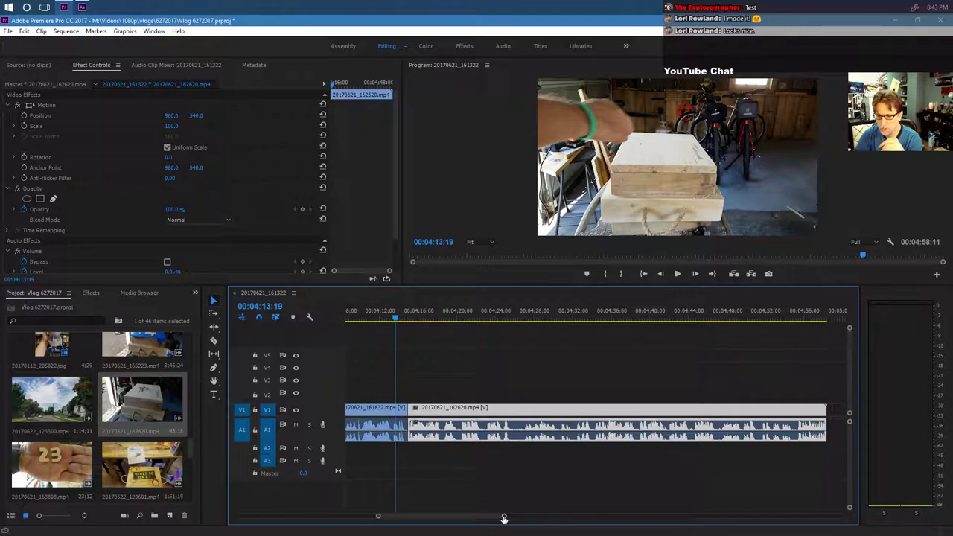
drag(504, 519, 432, 516)
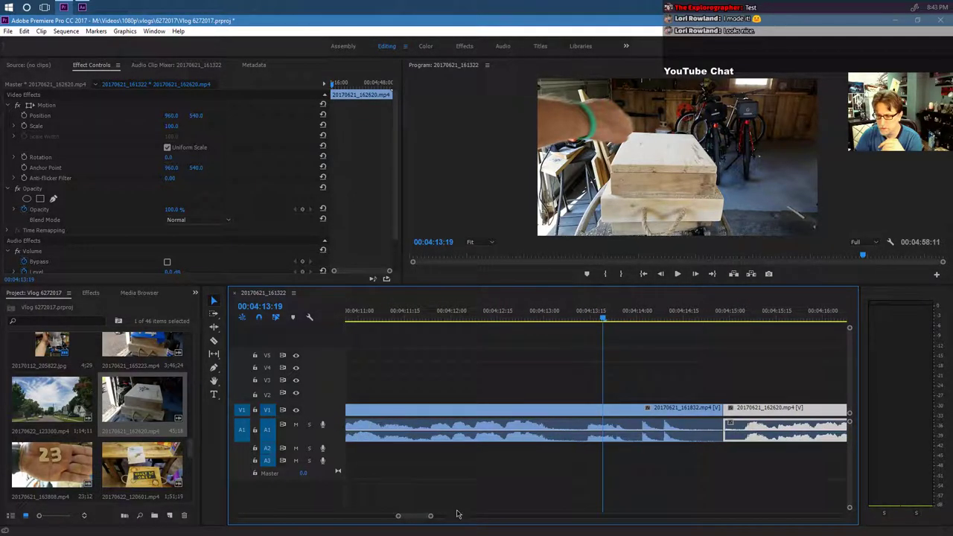
Play back across the new cut to review the join between the two clips.
click(541, 310)
click(678, 274)
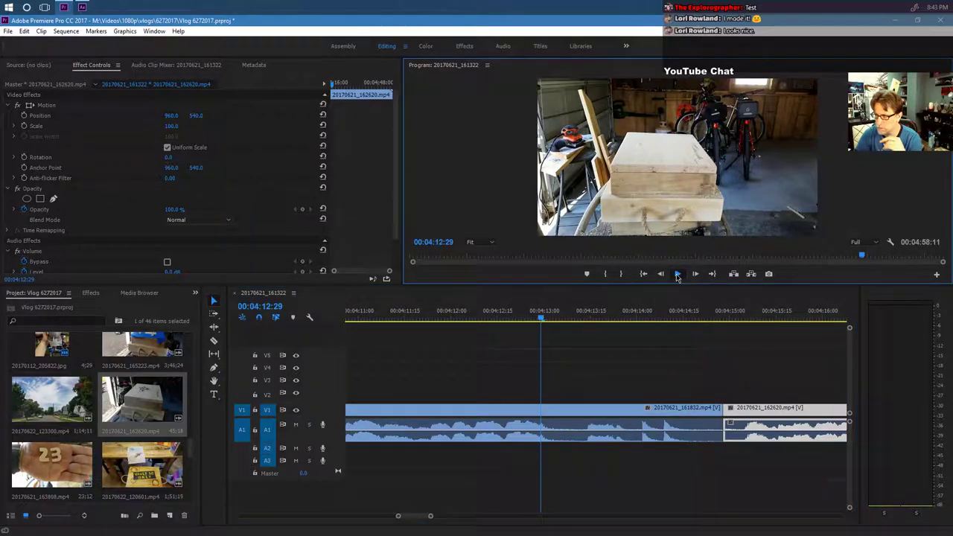
click(678, 274)
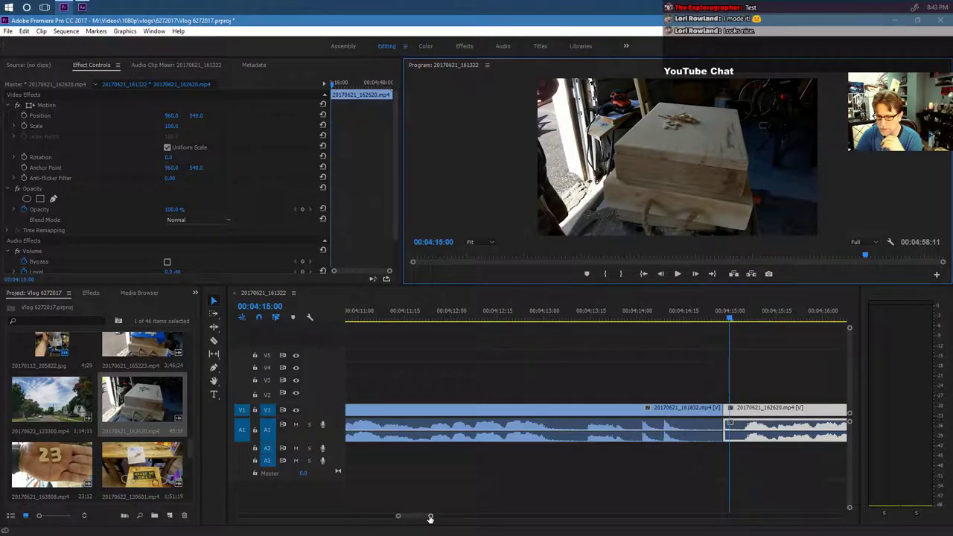
drag(430, 518, 480, 517)
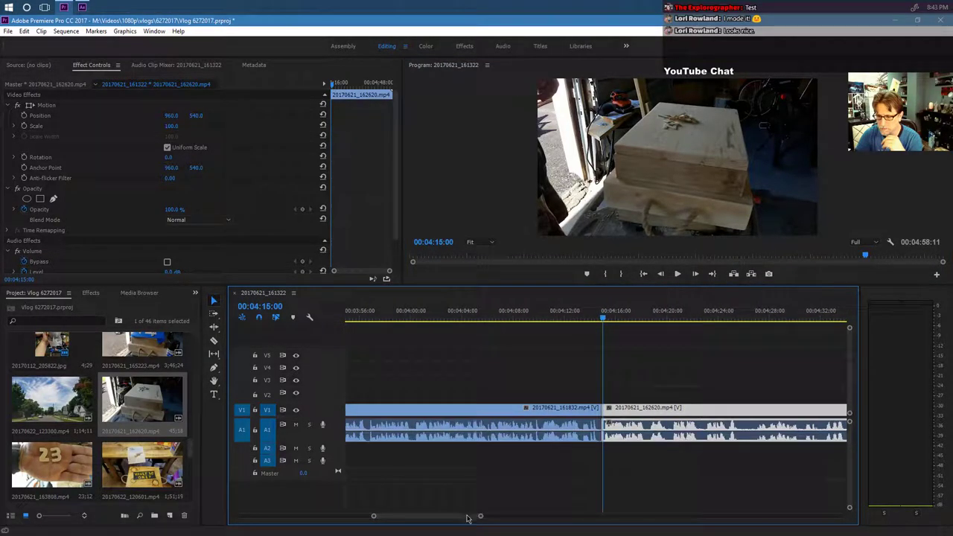
click(676, 274)
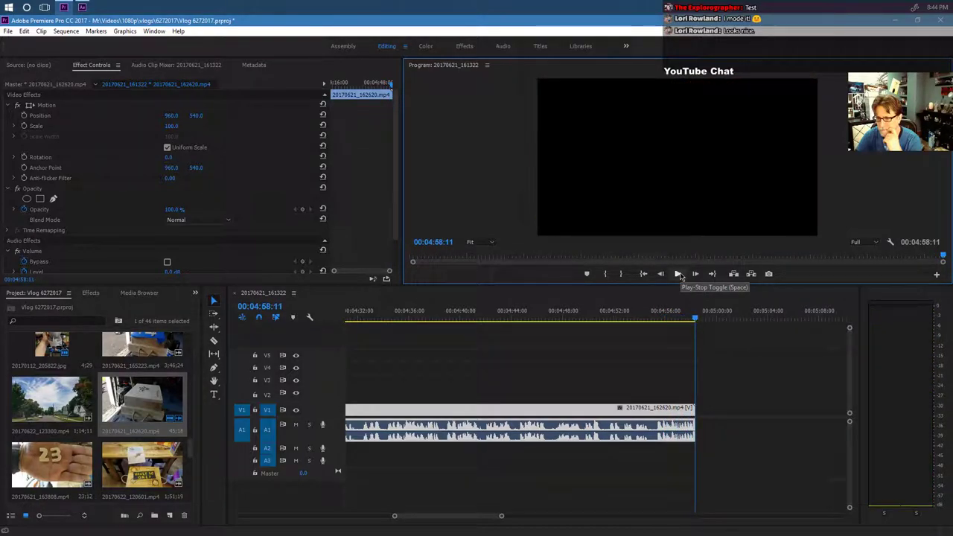
Add clip 20170621_162920 from the project list after the last timeline clip.
click(678, 274)
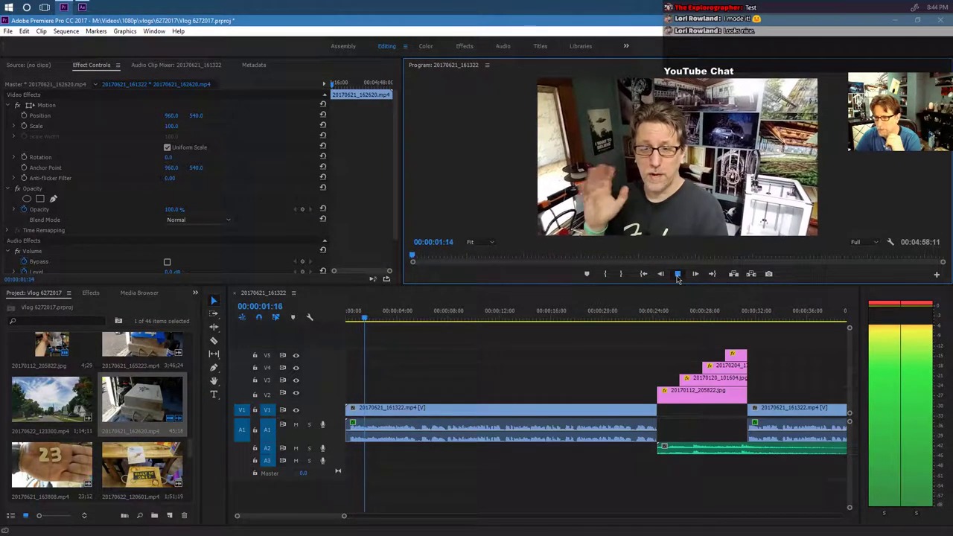
click(678, 275)
drag(316, 516, 458, 516)
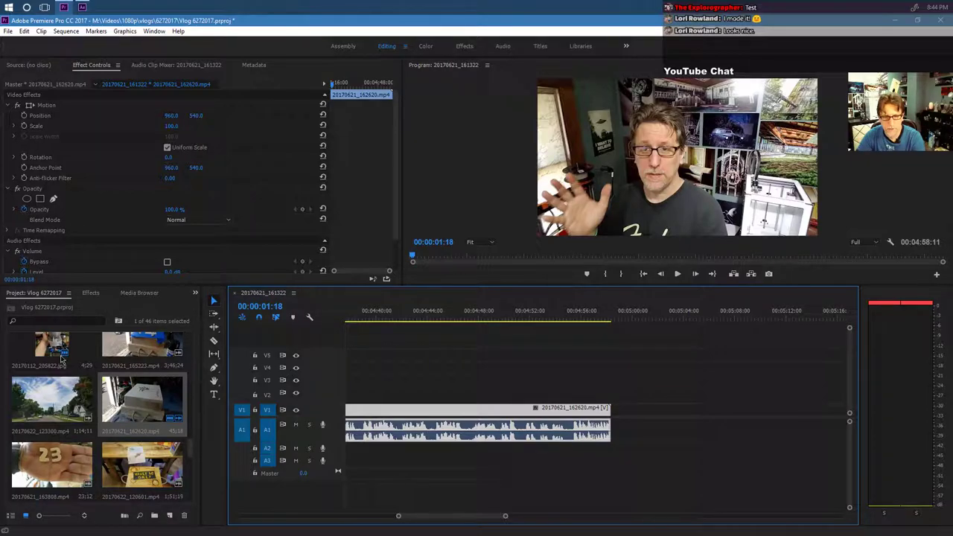
click(11, 516)
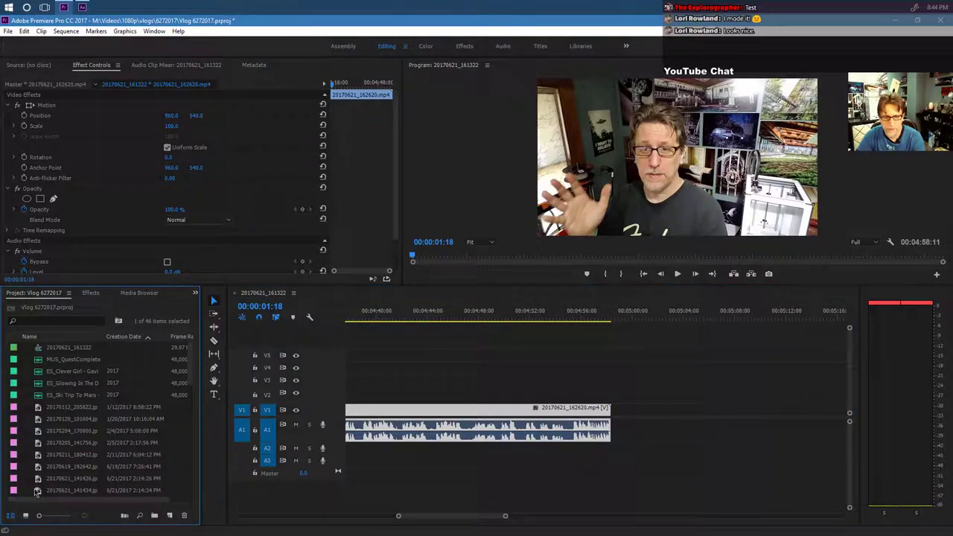
scroll(141, 446, down, 5)
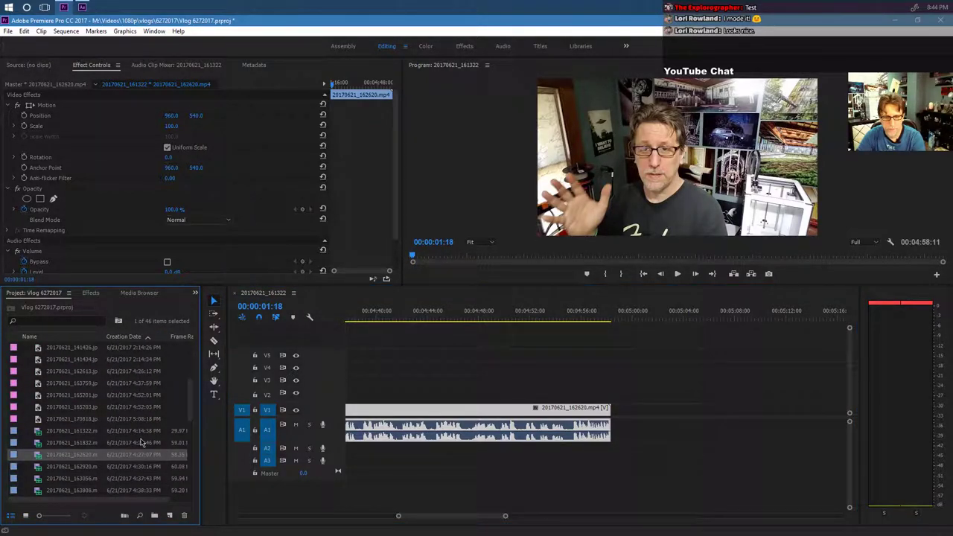
click(69, 467)
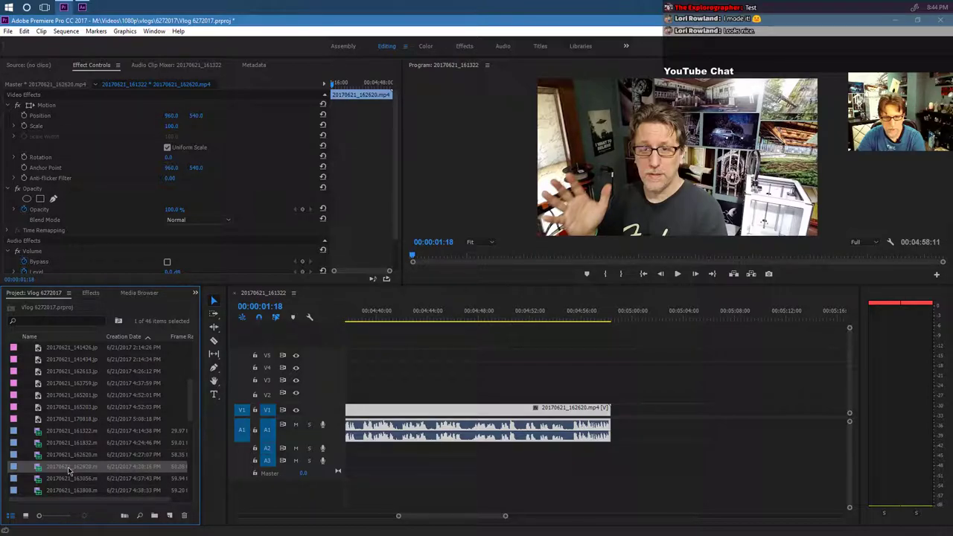
drag(68, 470, 647, 438)
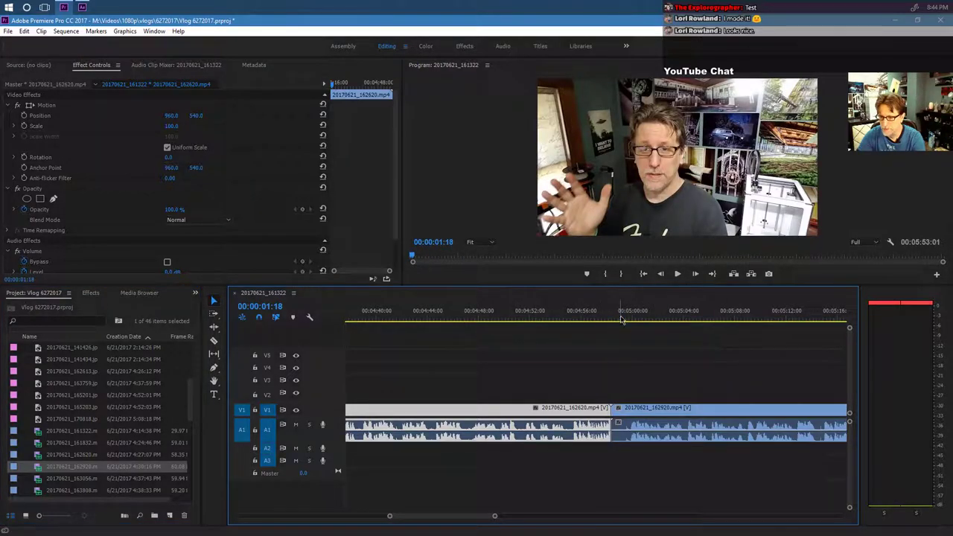
Play the new 162920 clip and replay the lead-up to its join with 162620.
click(678, 275)
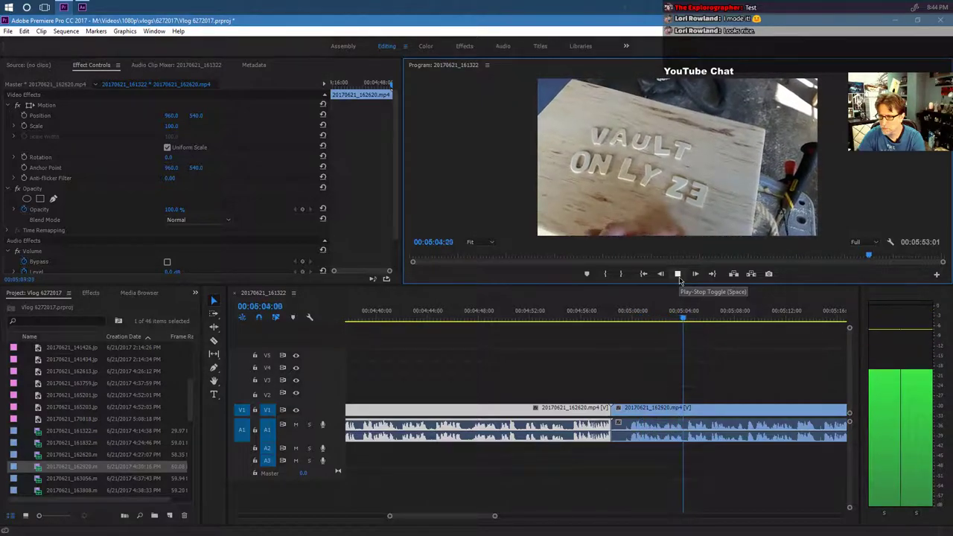
click(475, 312)
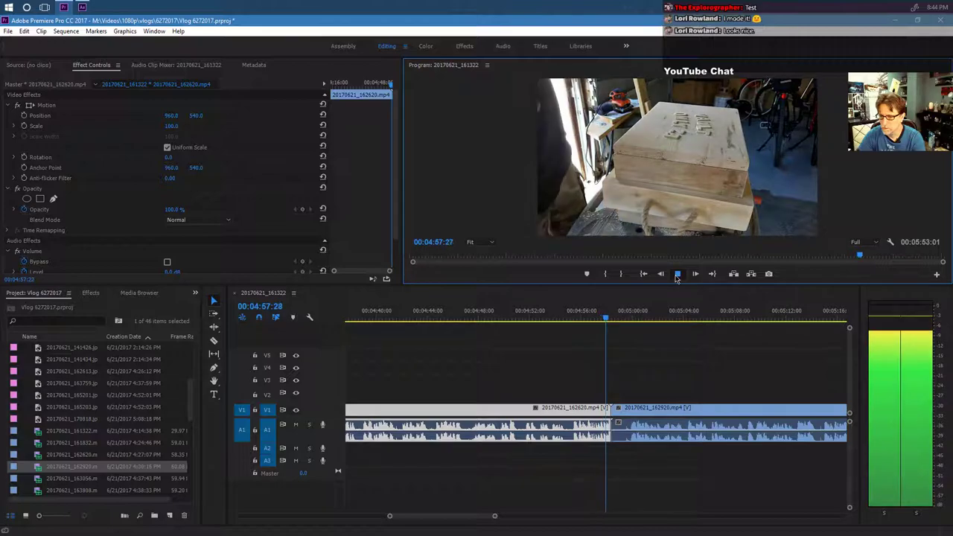
key(space)
drag(608, 320, 599, 320)
drag(495, 517, 458, 505)
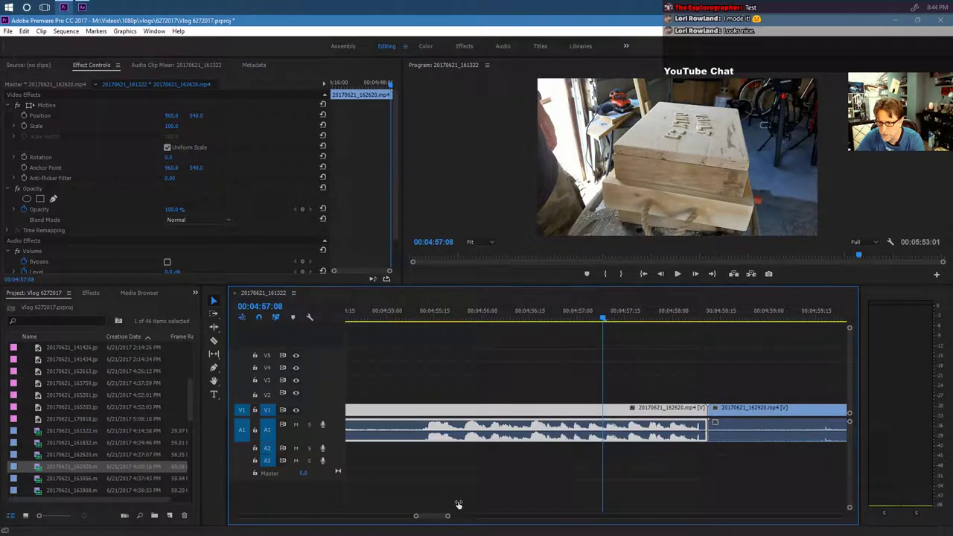
click(507, 319)
click(677, 274)
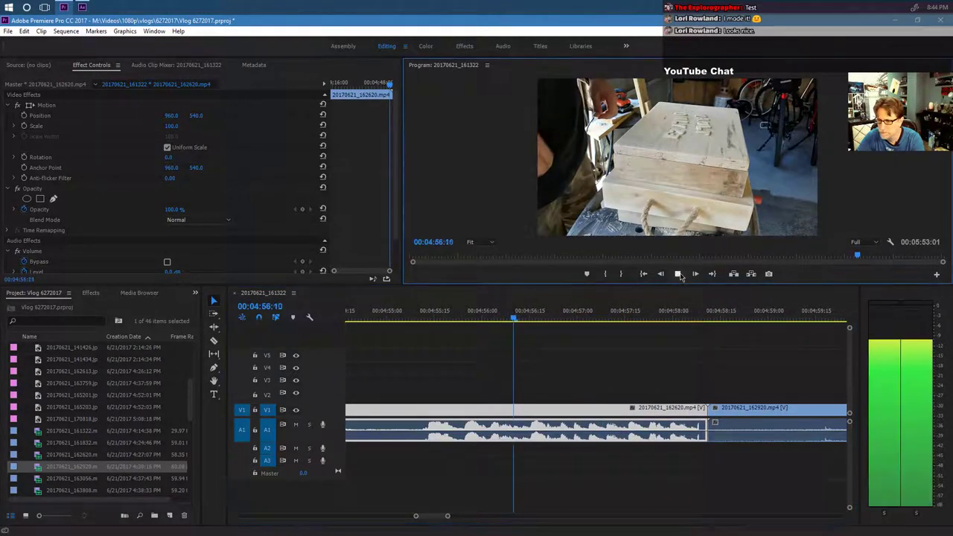
Trim 23 frames off the end of 162620 and about 1:15 off the start of 162920.
click(606, 320)
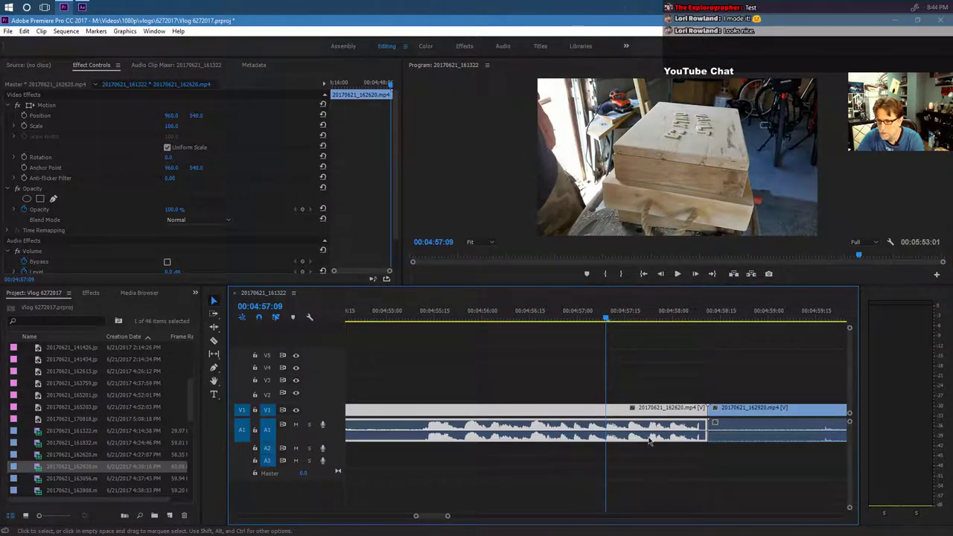
drag(701, 409, 606, 417)
drag(434, 518, 436, 519)
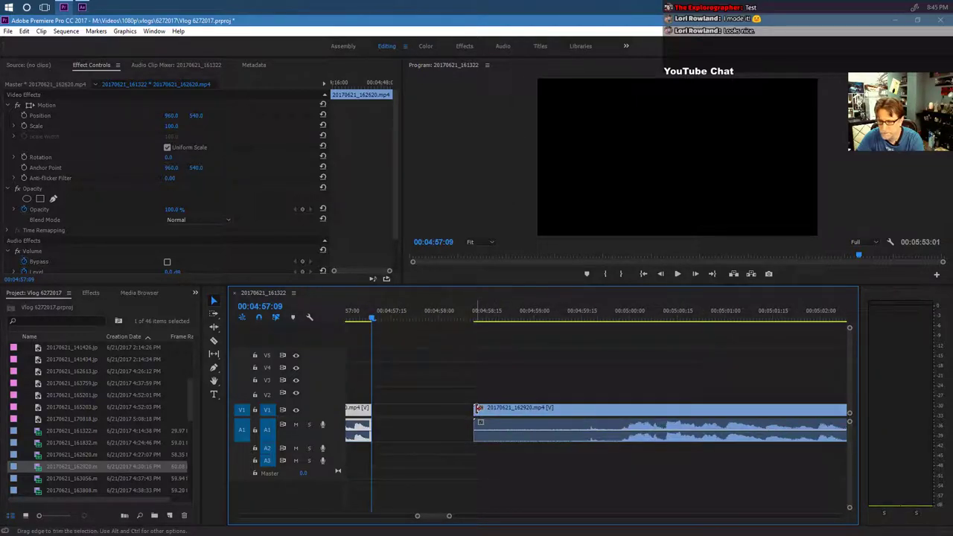
drag(478, 408, 397, 429)
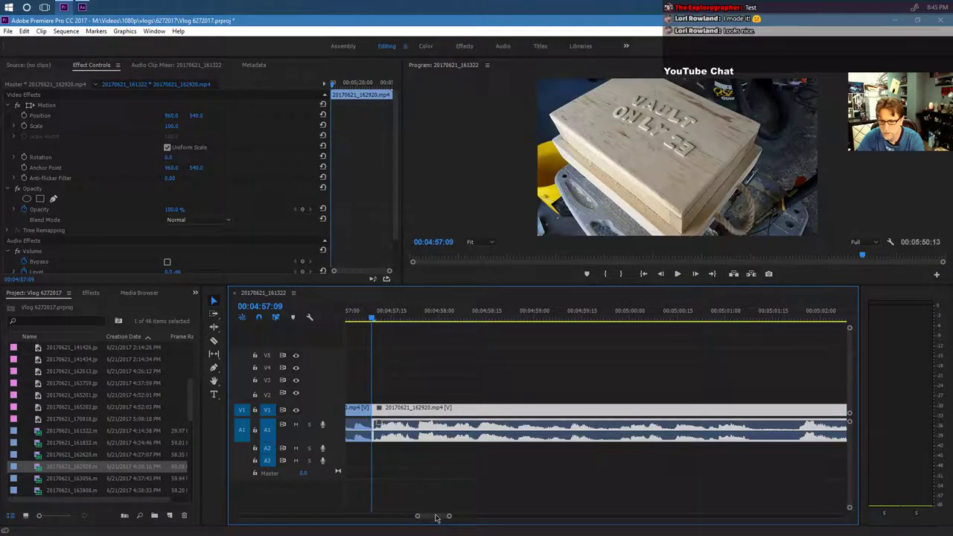
scroll(436, 518, up, 4)
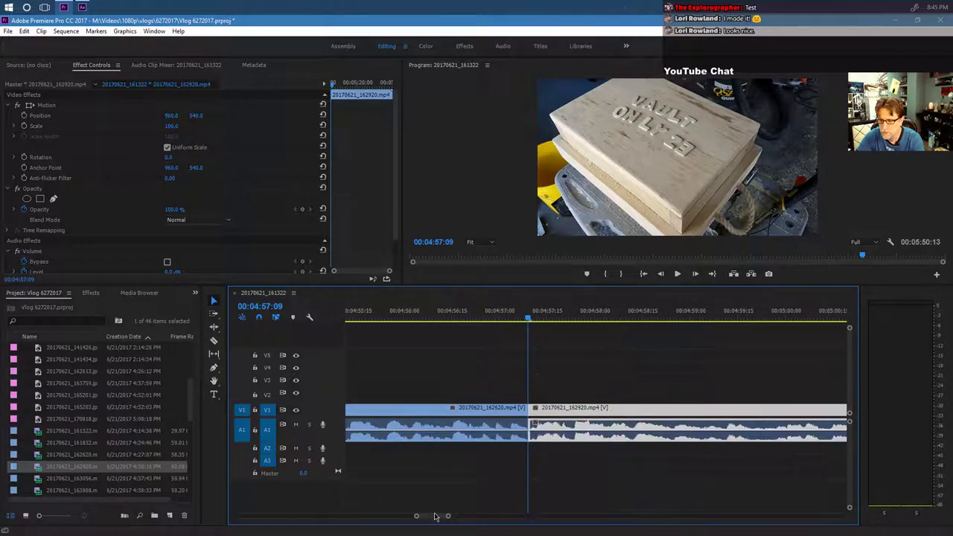
click(380, 318)
key(space)
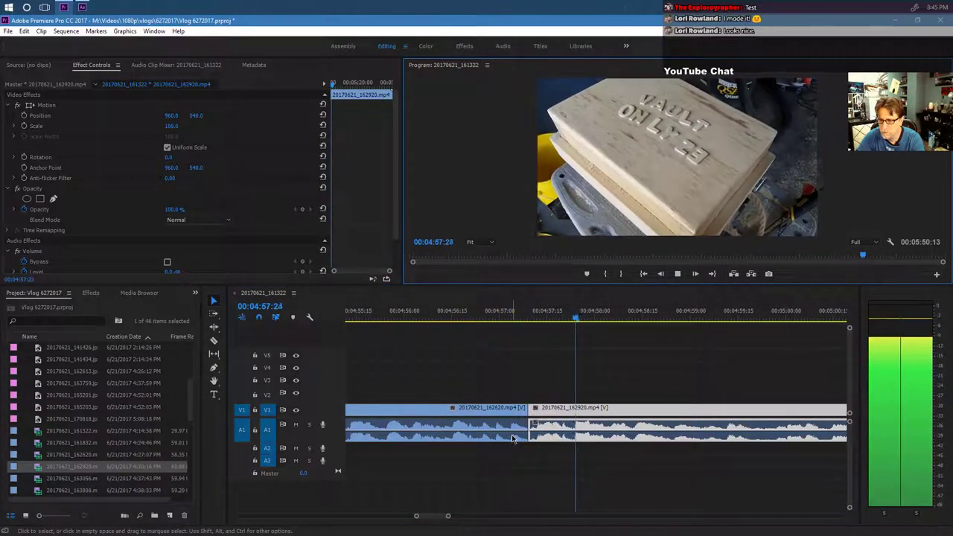
key(space)
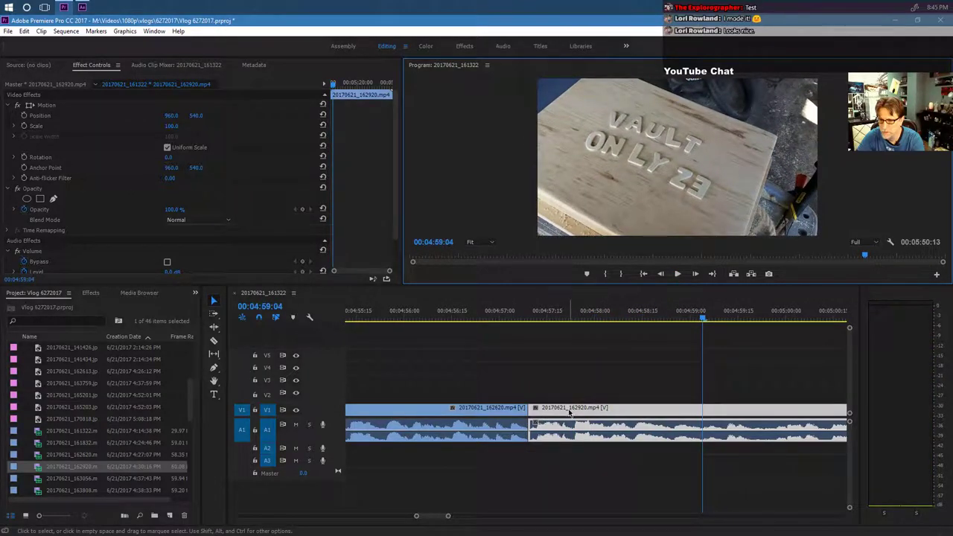
Shift the 162920 clip later and extend the end of the 162620 clip, reviewing the cut.
drag(569, 412, 603, 412)
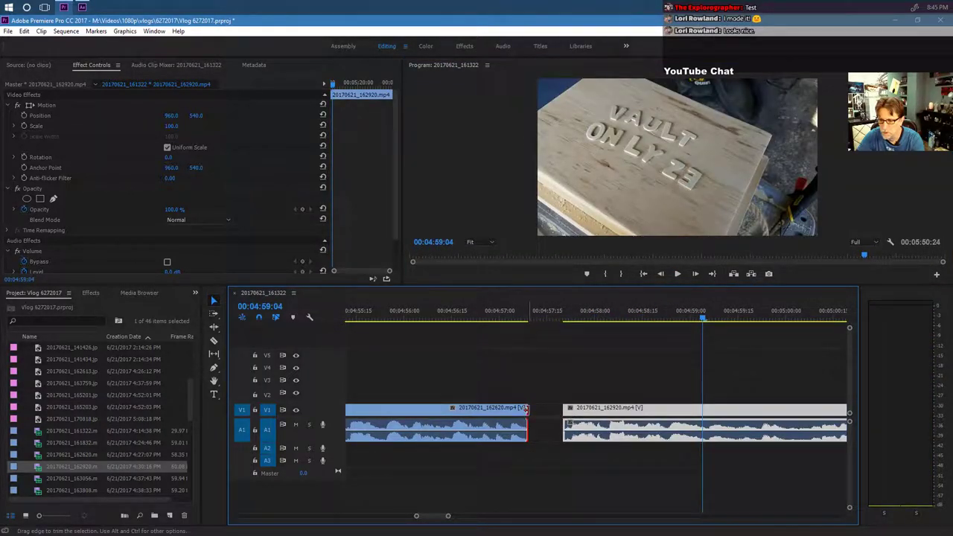
drag(525, 408, 571, 411)
click(419, 322)
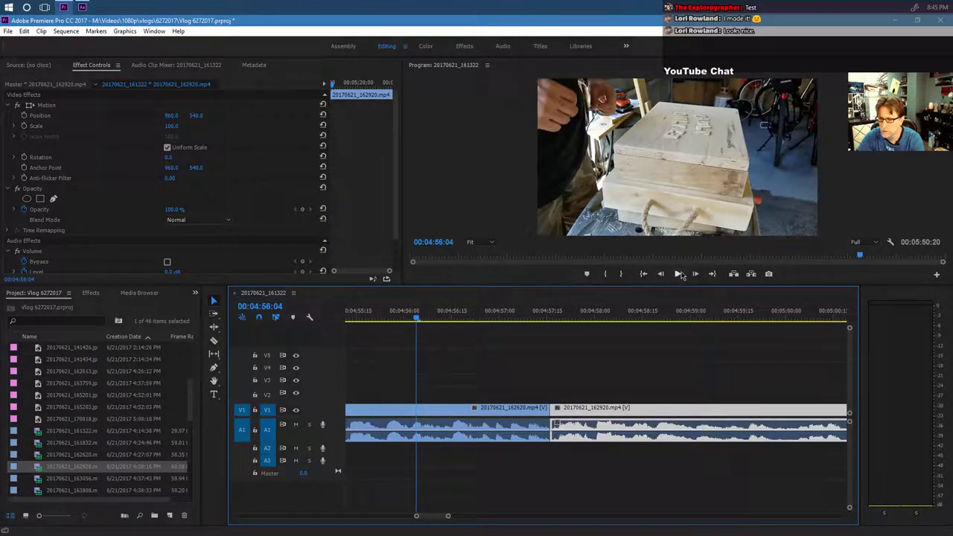
click(680, 274)
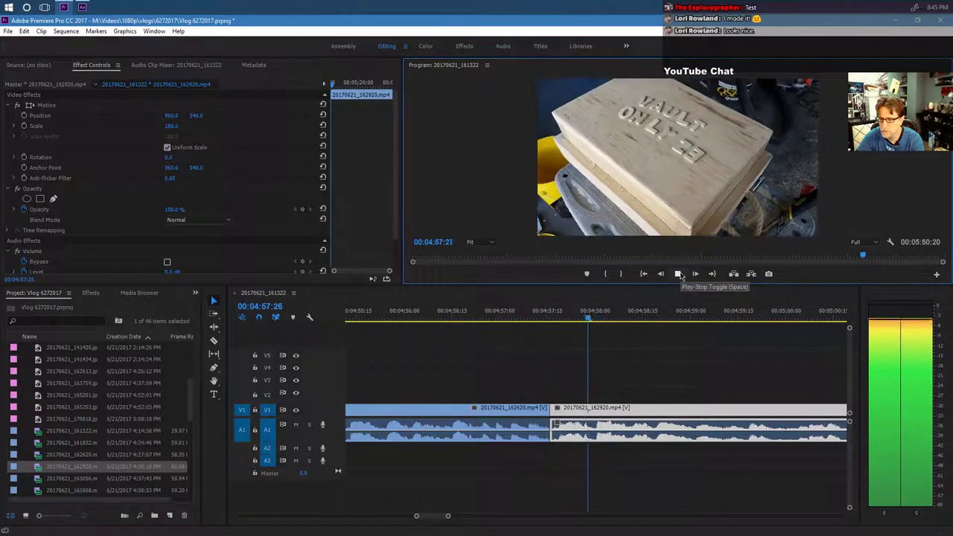
key(space)
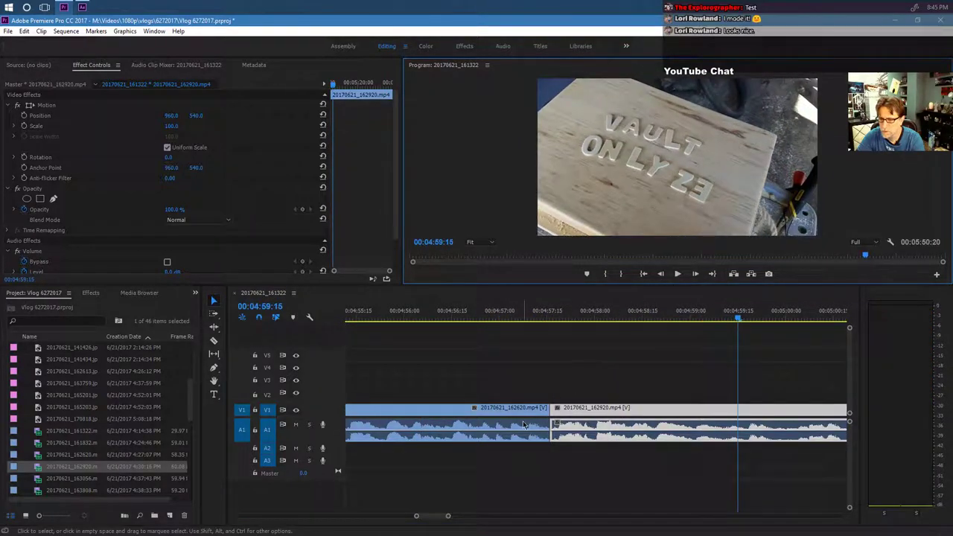
drag(565, 408, 581, 408)
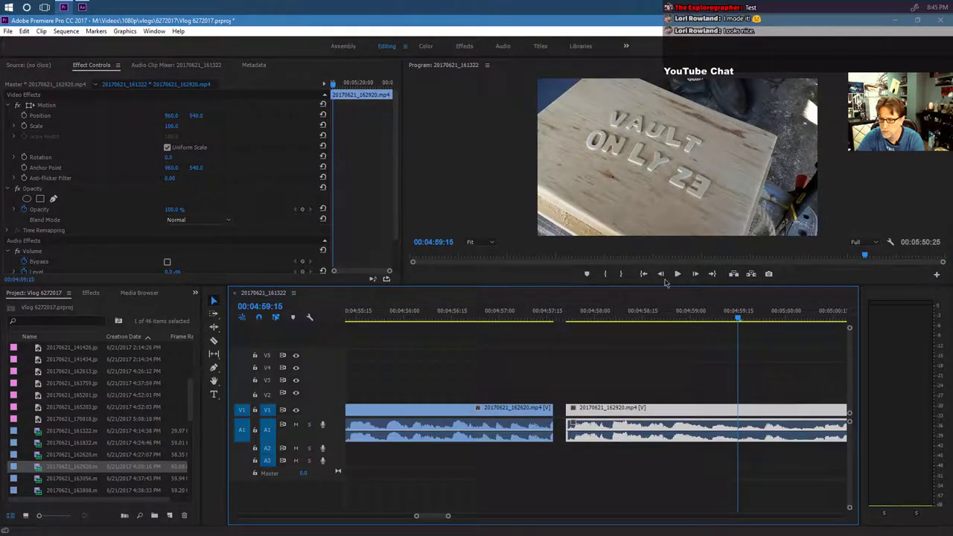
click(488, 320)
click(676, 274)
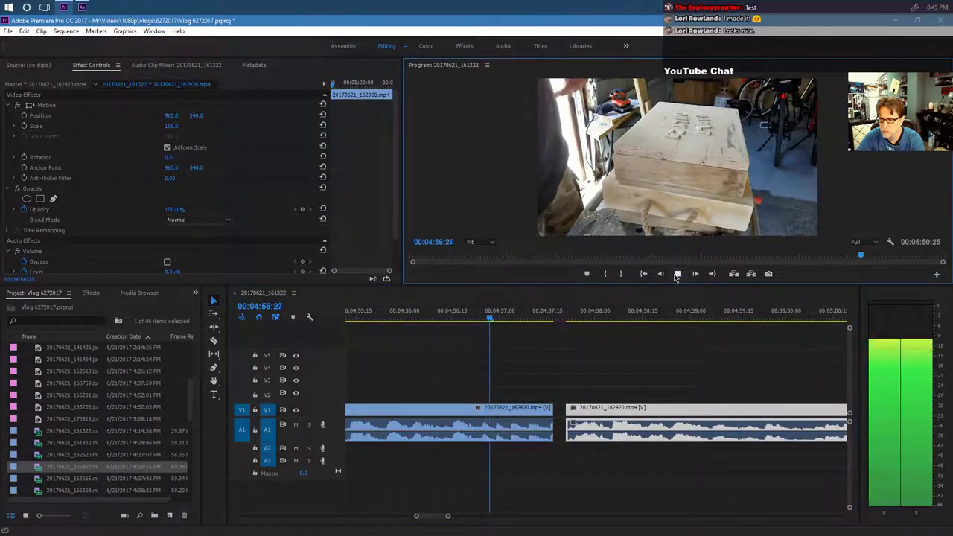
click(677, 274)
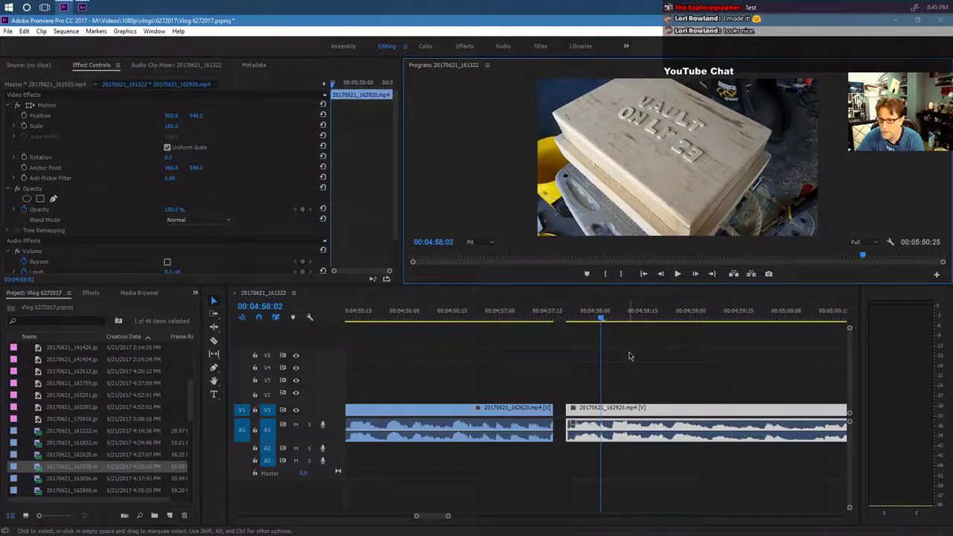
Extend the start of the 162920 clip earlier and play through the join.
click(449, 518)
drag(449, 517, 440, 509)
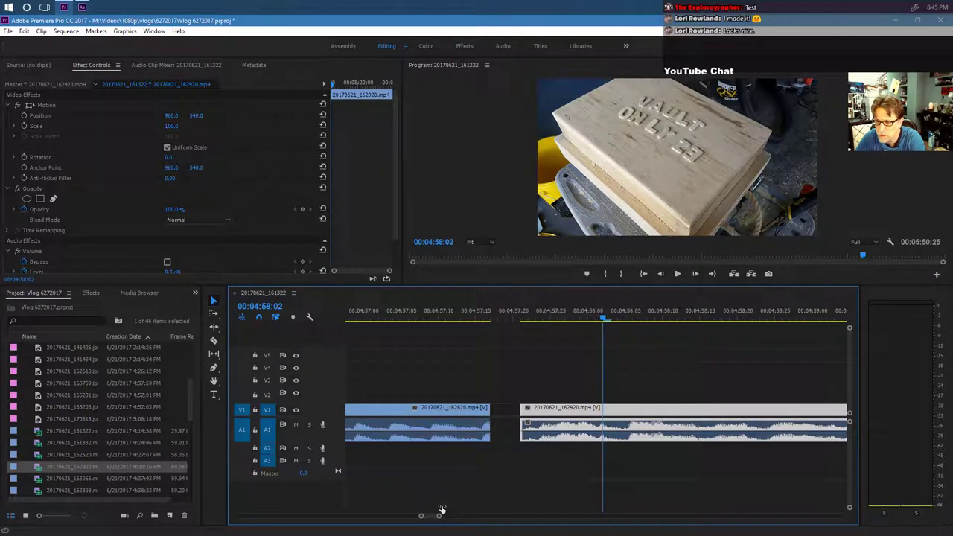
drag(518, 410, 497, 412)
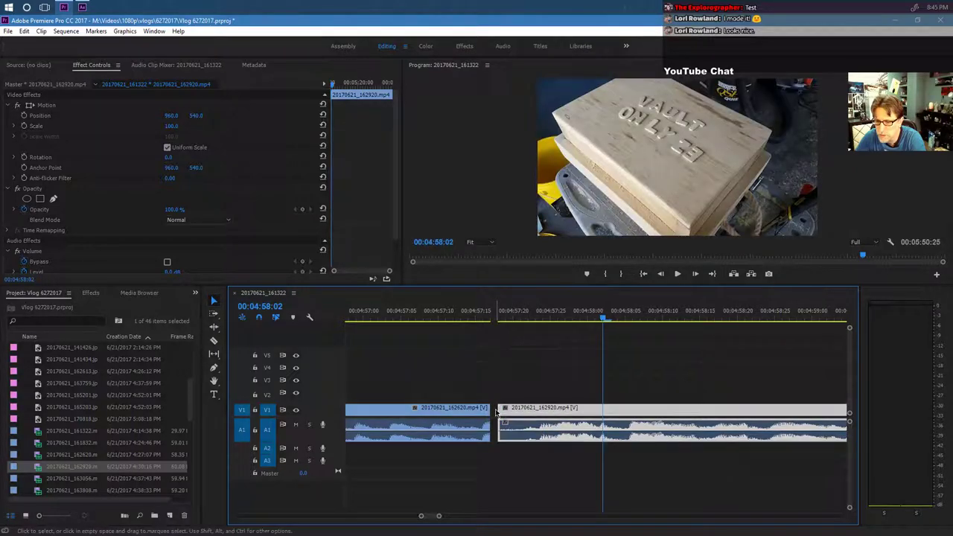
drag(500, 320, 495, 318)
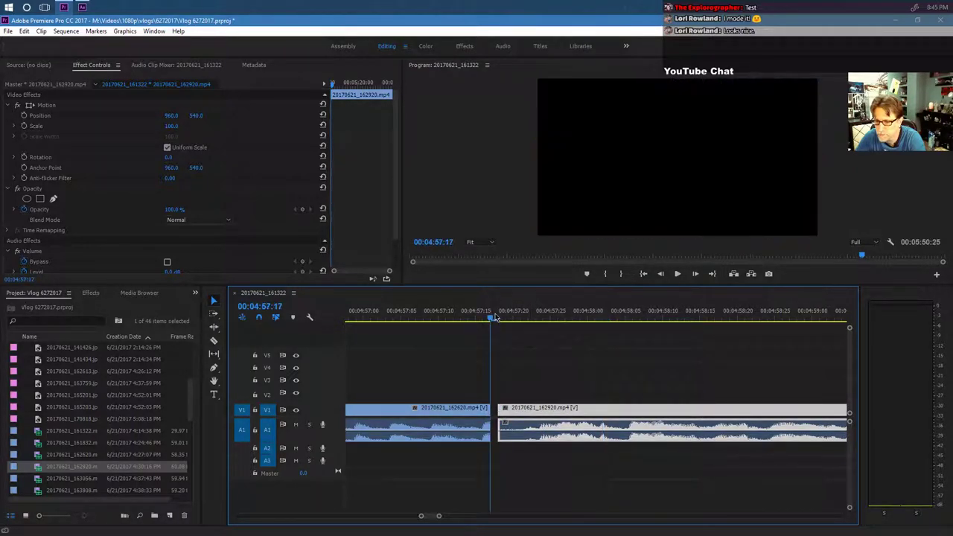
click(678, 274)
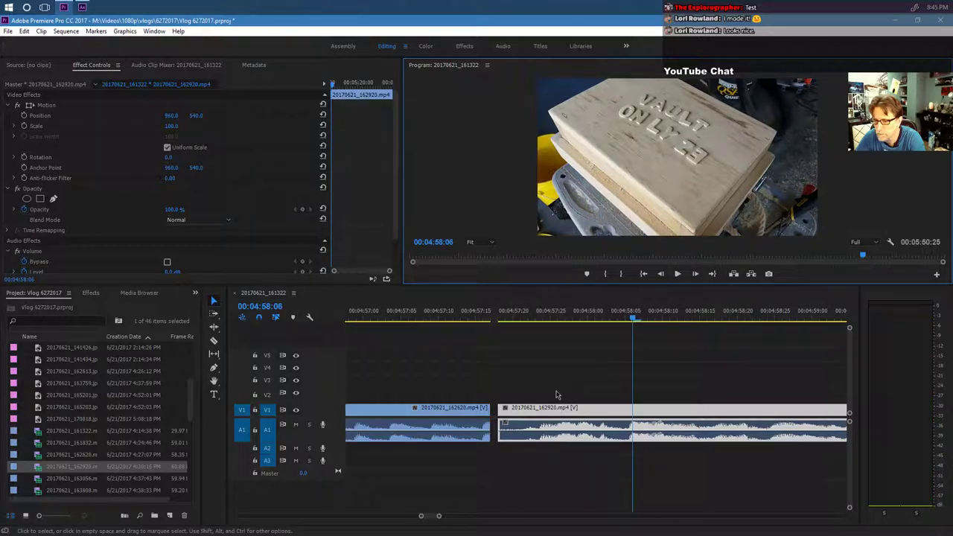
Shorten the end of 162620 and lift 162920 onto V2/A2 overlapping it.
mouse_move(492, 413)
mouse_down()
mouse_move(483, 410)
mouse_move(499, 410)
mouse_move(485, 410)
mouse_up()
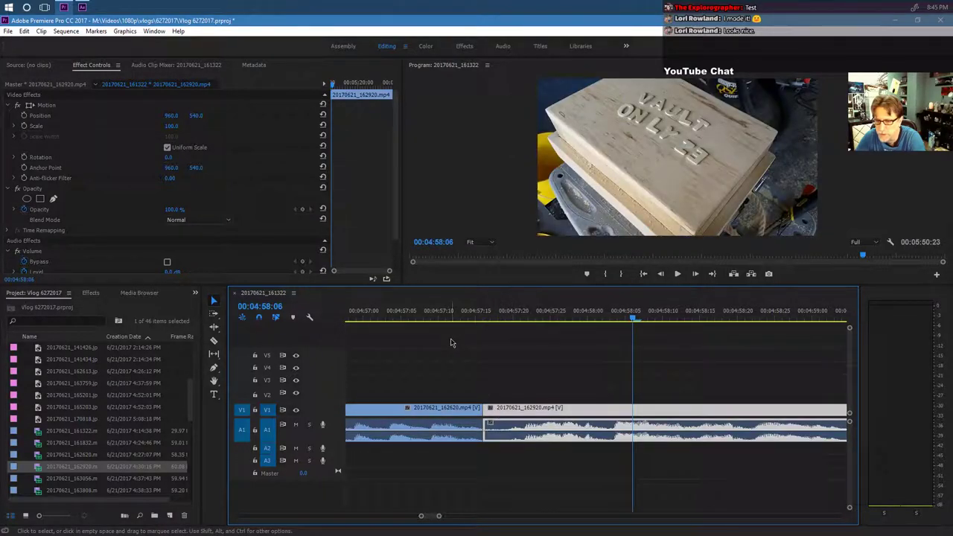
click(396, 316)
click(678, 274)
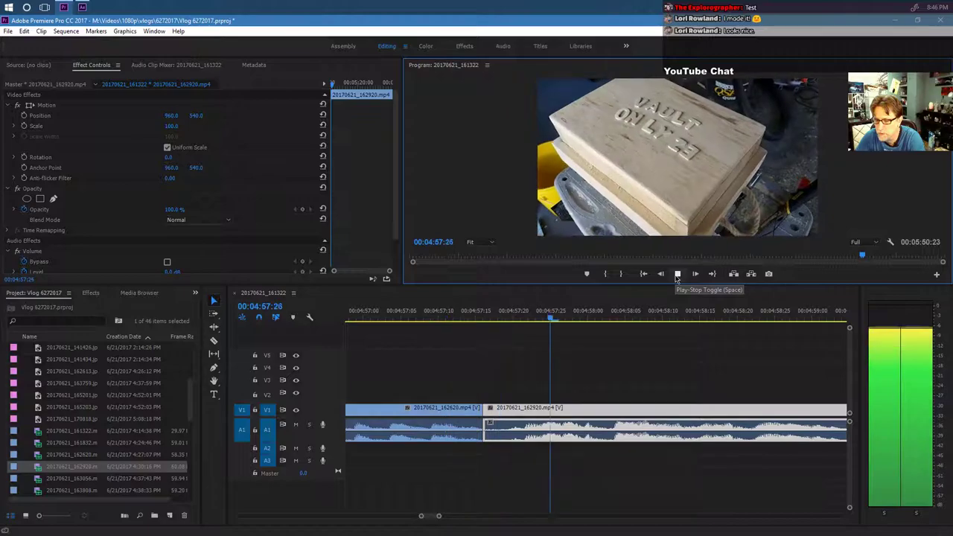
key(space)
drag(499, 417, 505, 448)
drag(517, 392, 490, 391)
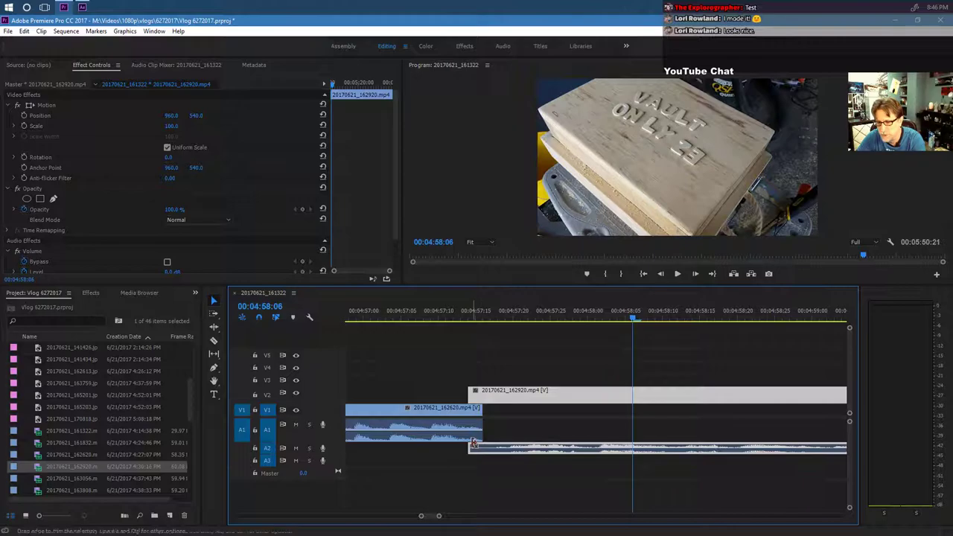
Slide the V2 clip slightly earlier and replay the overlap with the V1 clip.
click(397, 315)
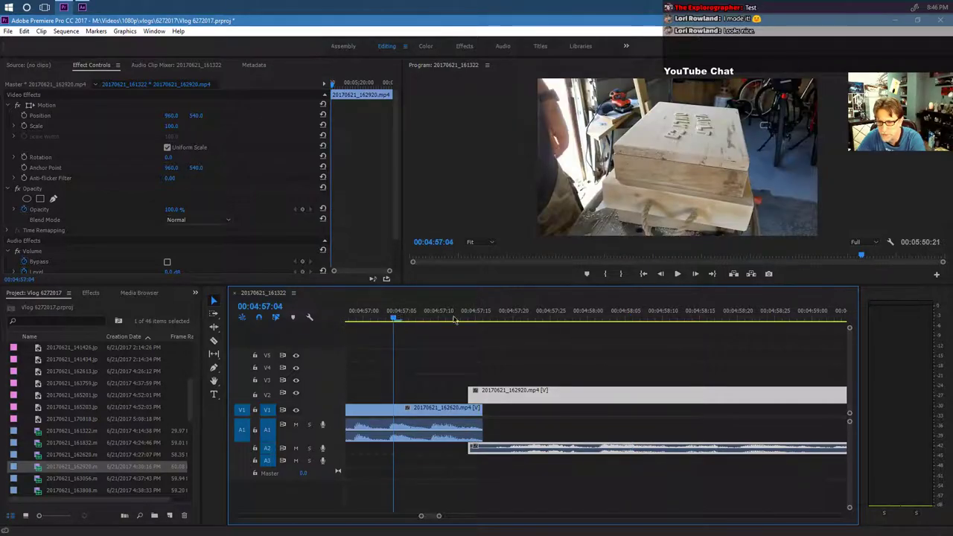
click(677, 274)
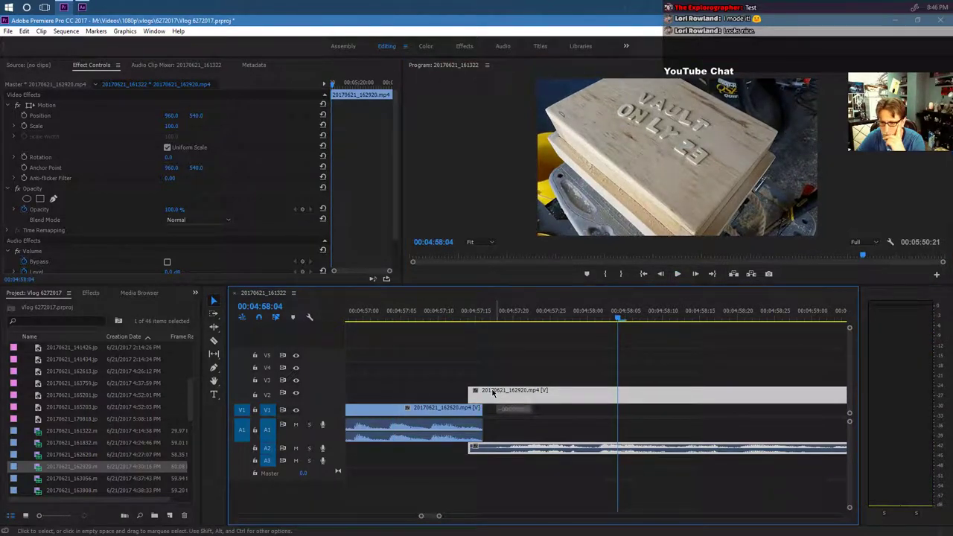
drag(498, 392, 486, 393)
click(409, 320)
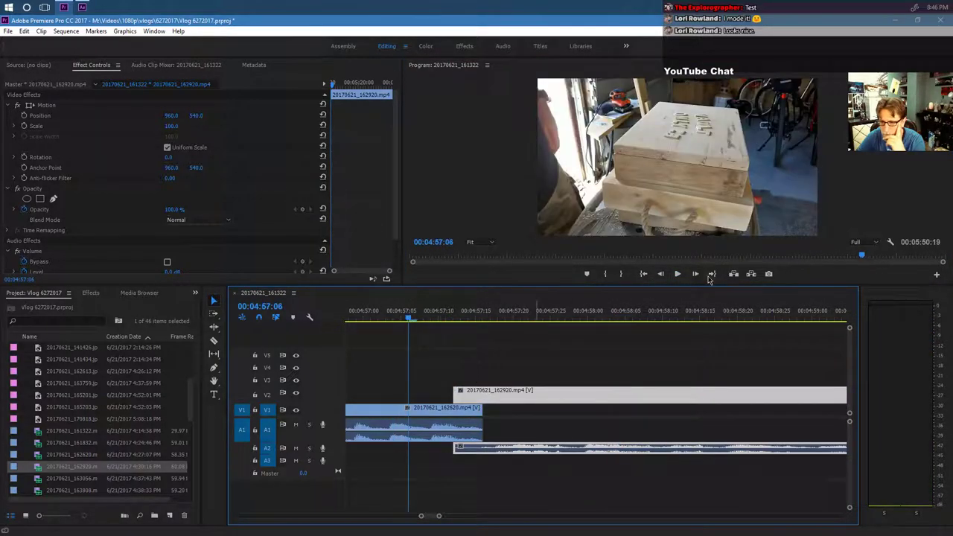
click(677, 274)
key(space)
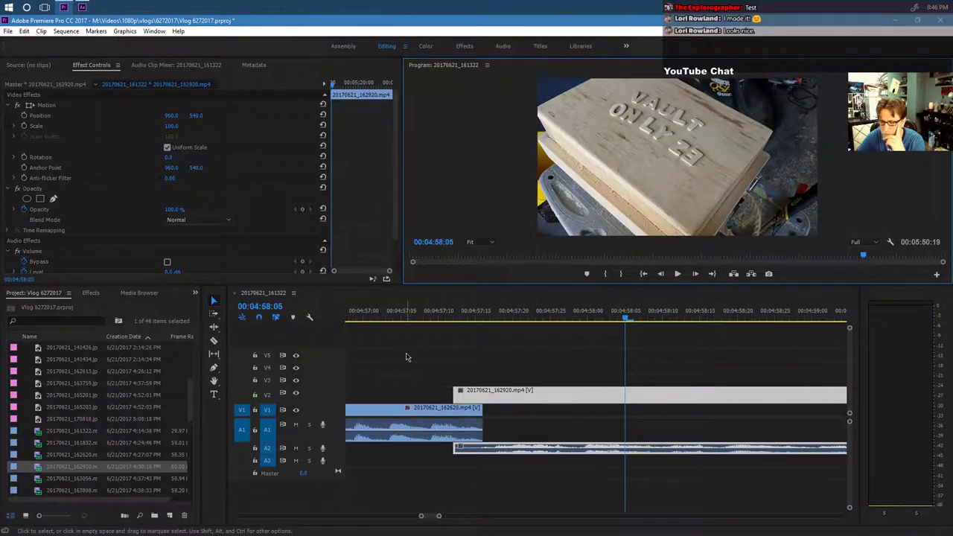
click(397, 320)
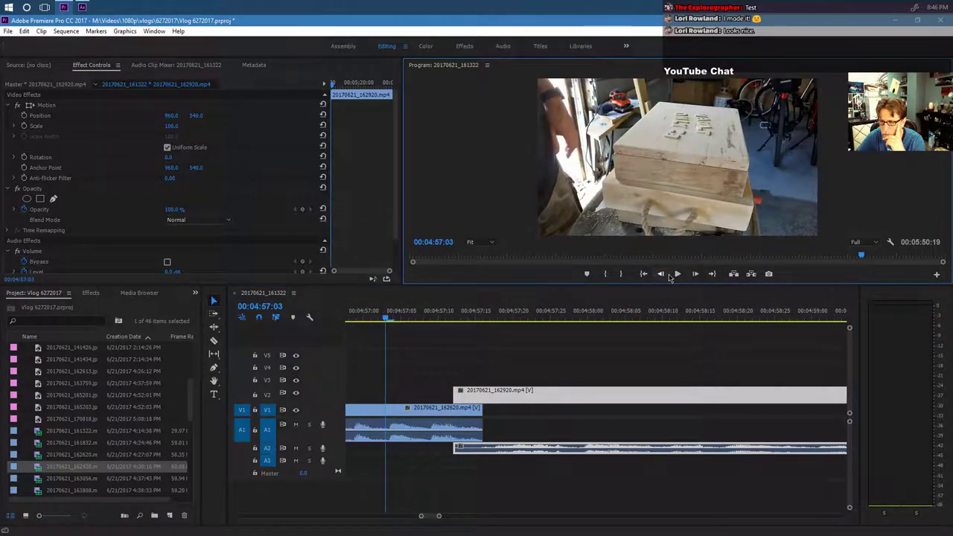
click(676, 274)
click(676, 274)
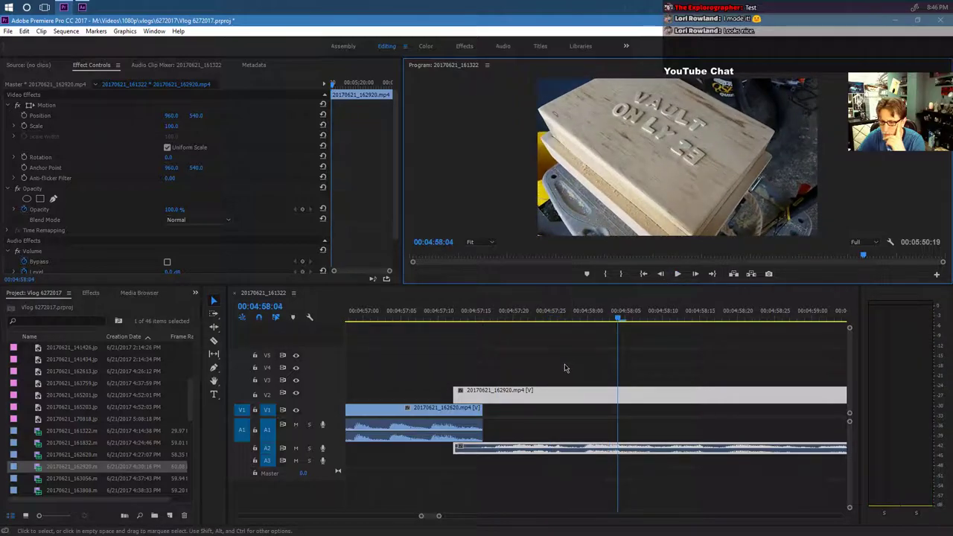
Trim the V2 clip's in-point later and the 162620 clip's out-point shorter, then review.
click(456, 448)
drag(456, 448, 469, 448)
click(395, 321)
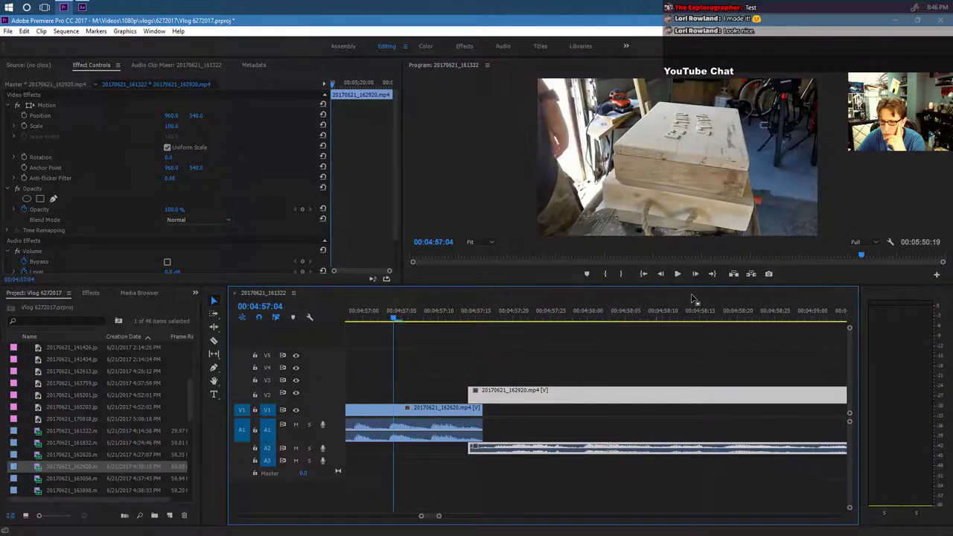
click(678, 274)
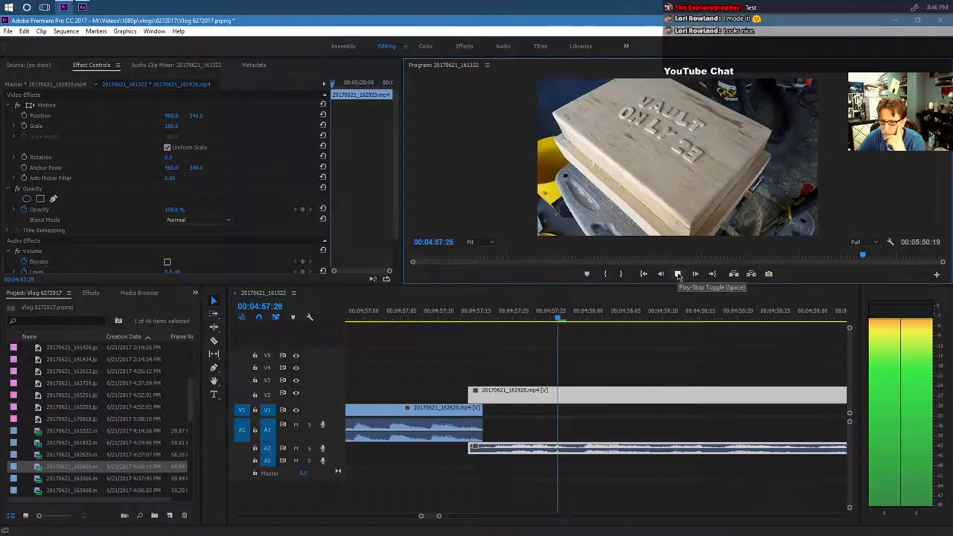
key(space)
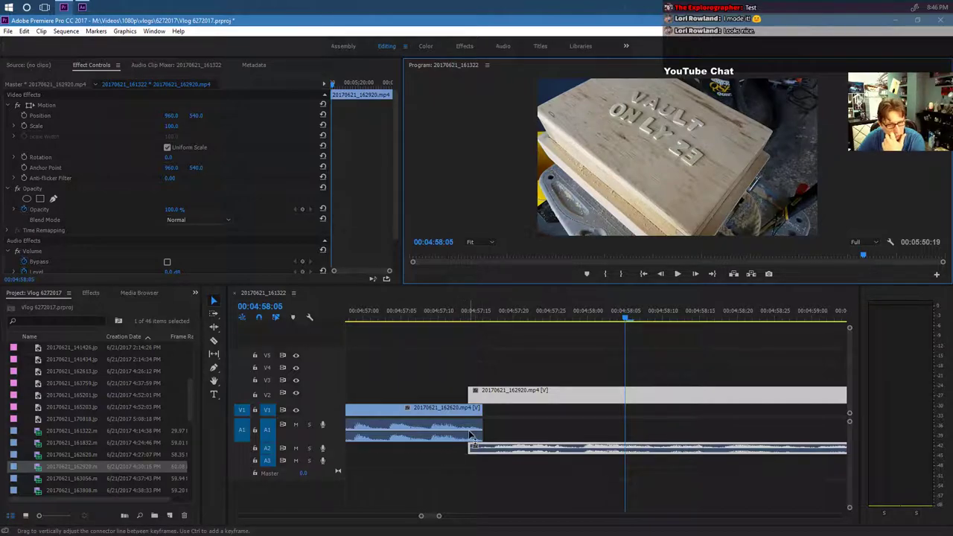
drag(478, 414, 474, 410)
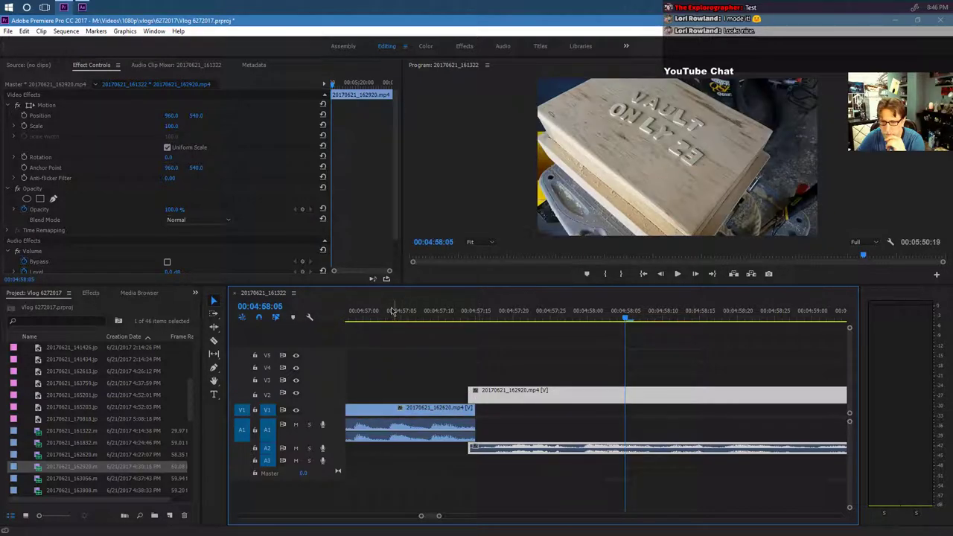
click(386, 312)
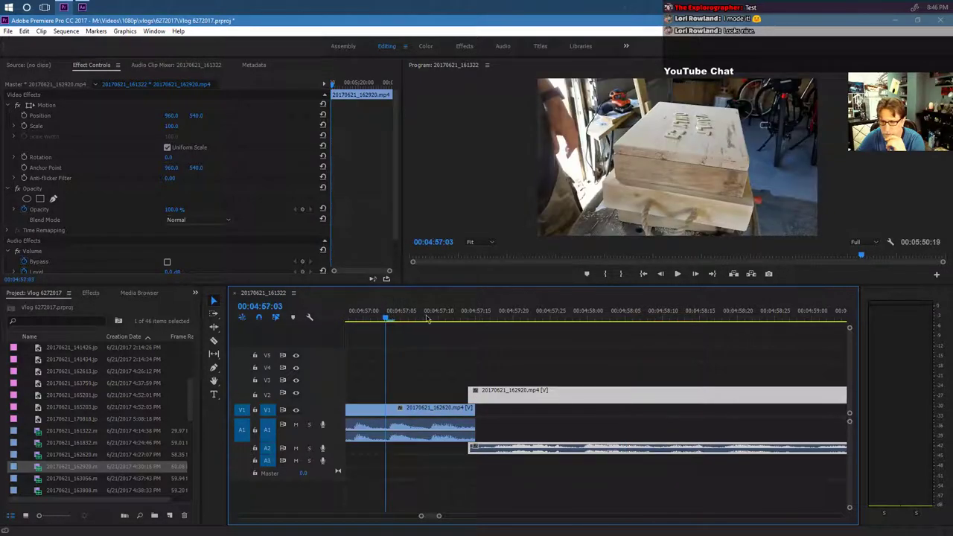
click(678, 273)
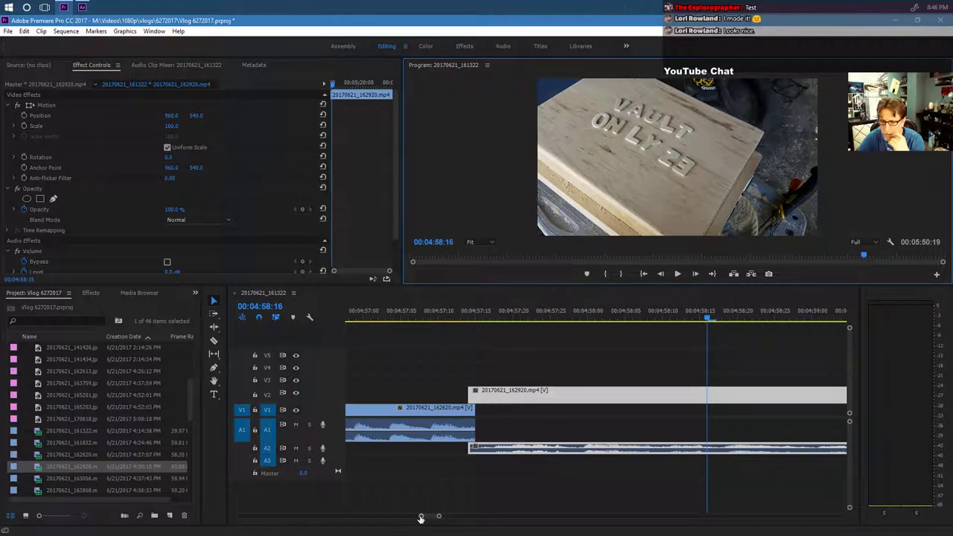
drag(420, 518, 400, 516)
click(492, 335)
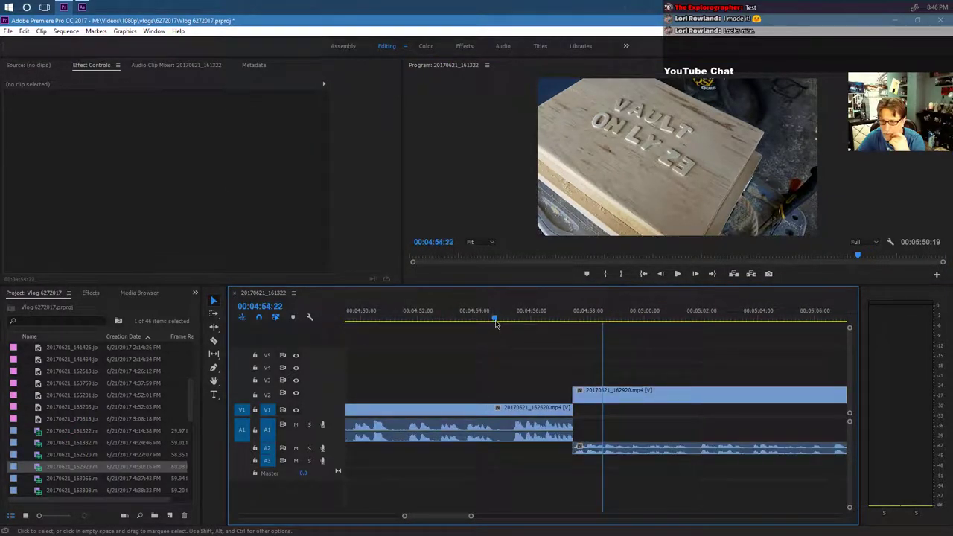
click(494, 319)
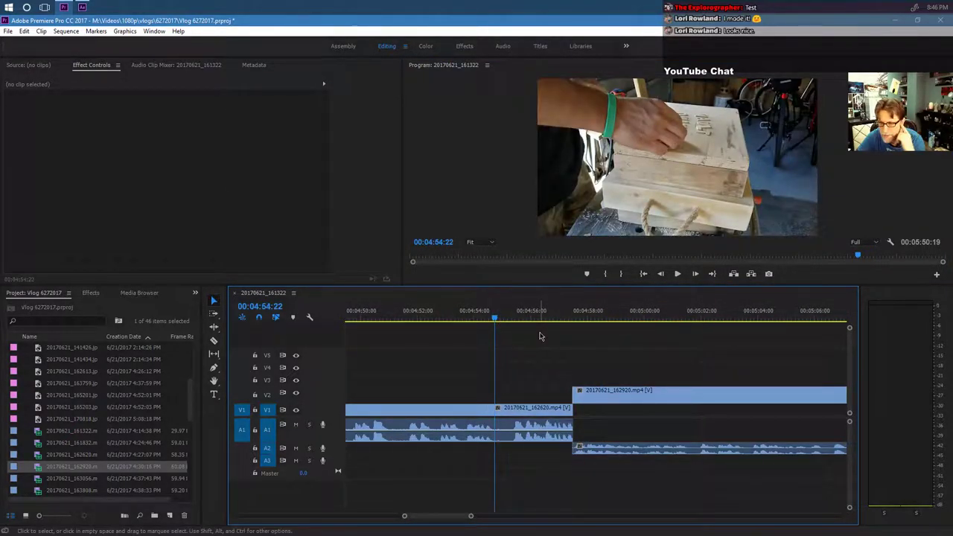
click(677, 275)
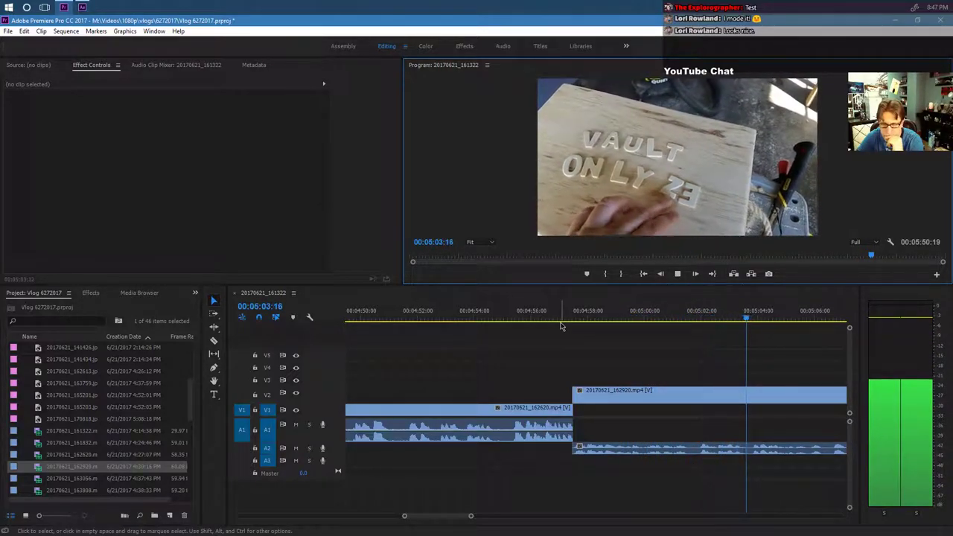
click(645, 290)
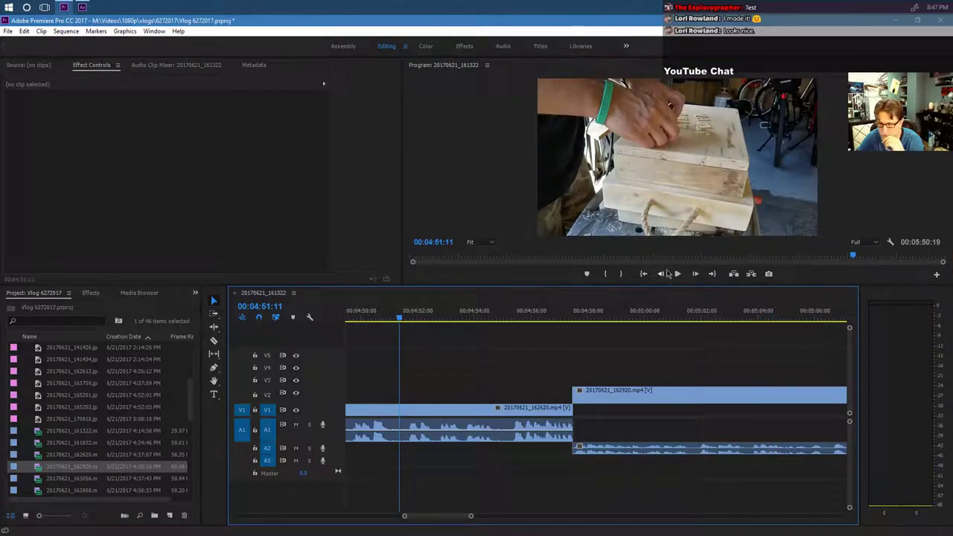
click(674, 274)
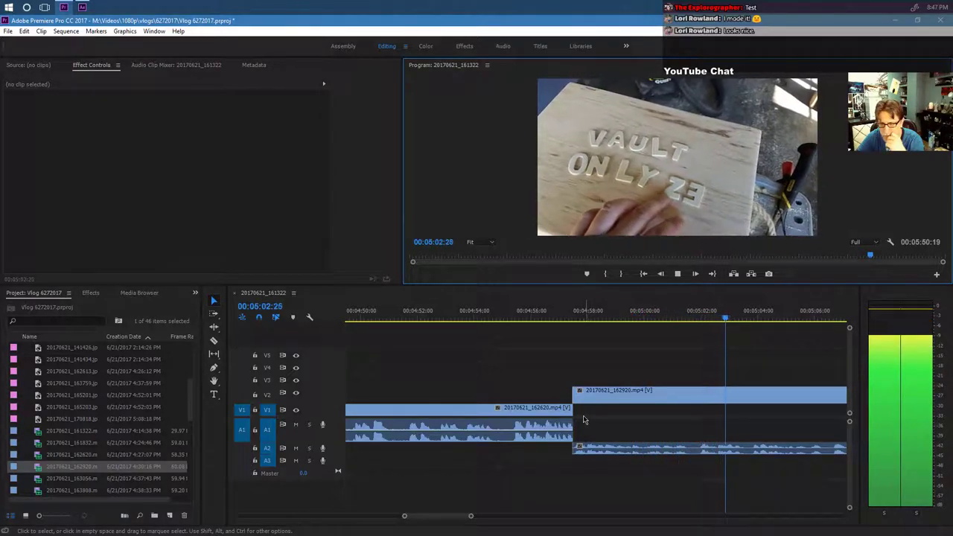
drag(471, 516, 512, 516)
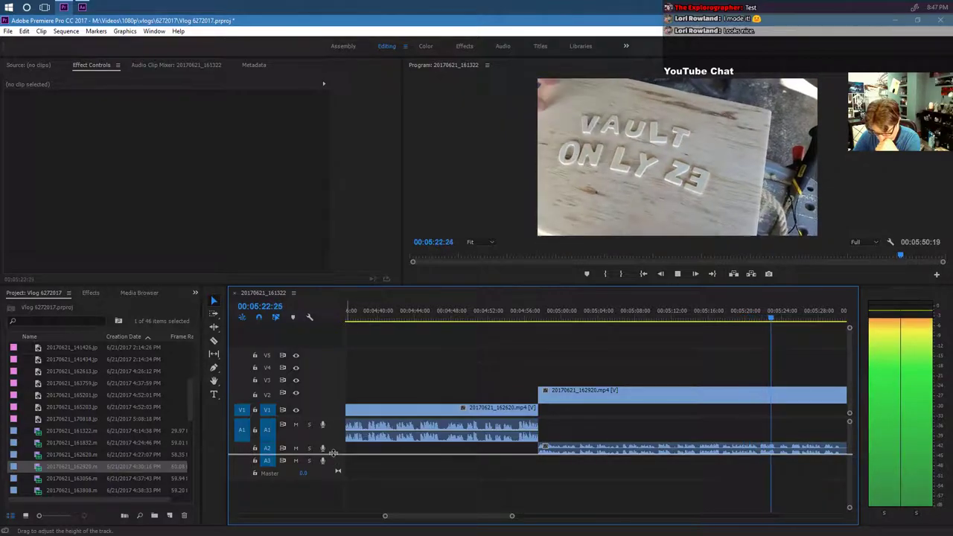
Move 20170621_162920 from V2 down to V1 and trim its tail, shortening the sequence to 05:47:17.
drag(333, 453, 332, 470)
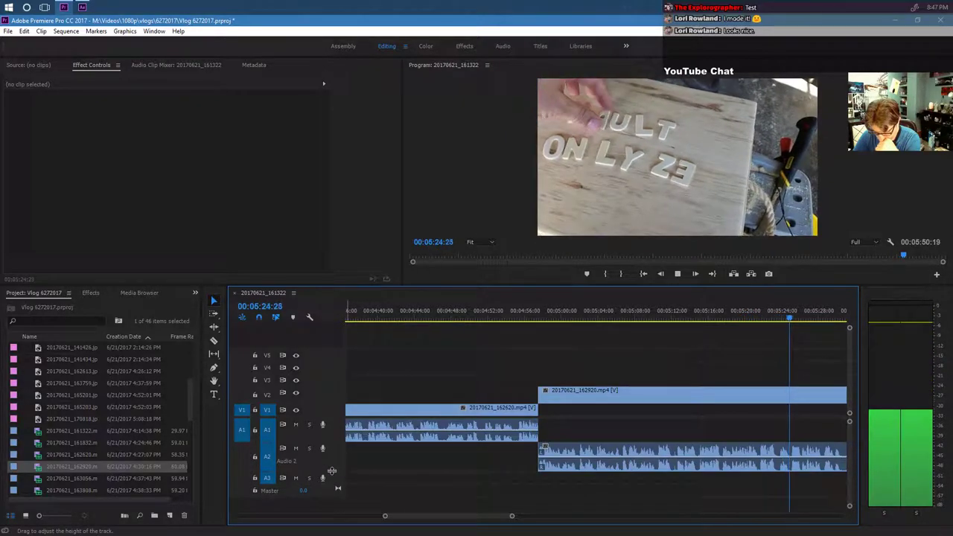
drag(598, 394, 603, 413)
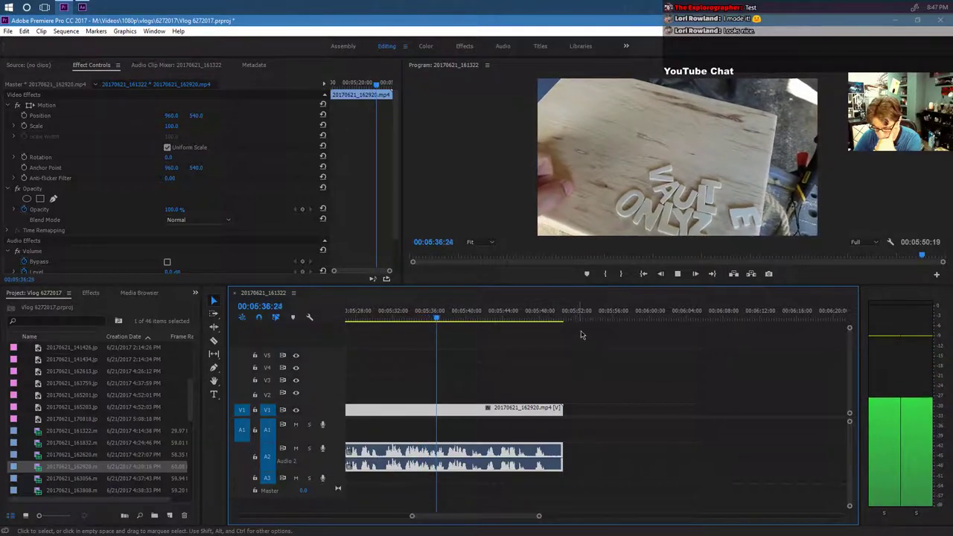
click(678, 274)
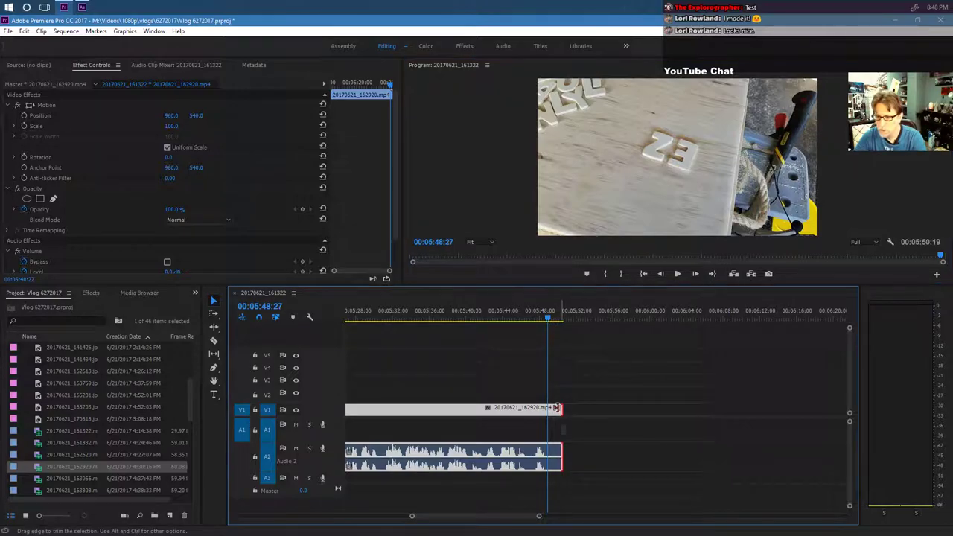
drag(562, 455, 533, 404)
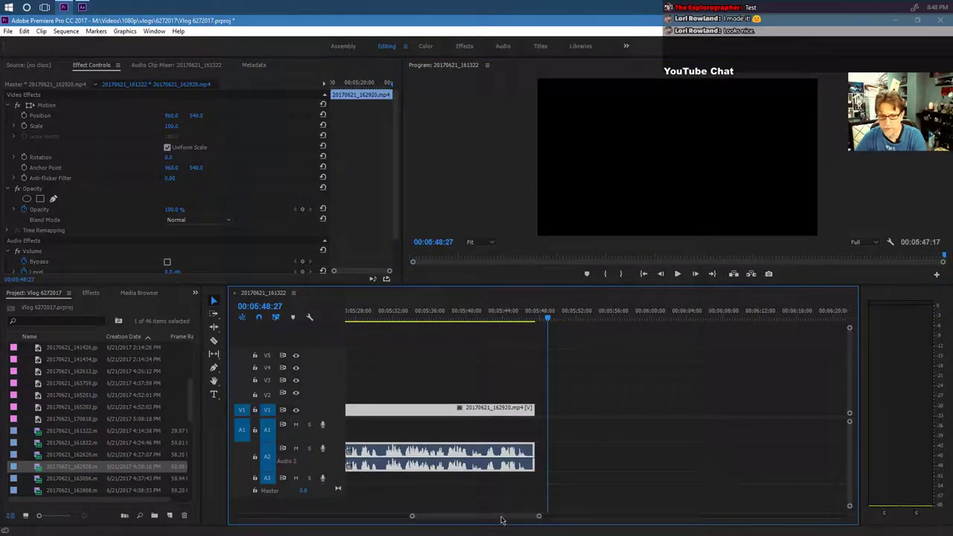
click(64, 481)
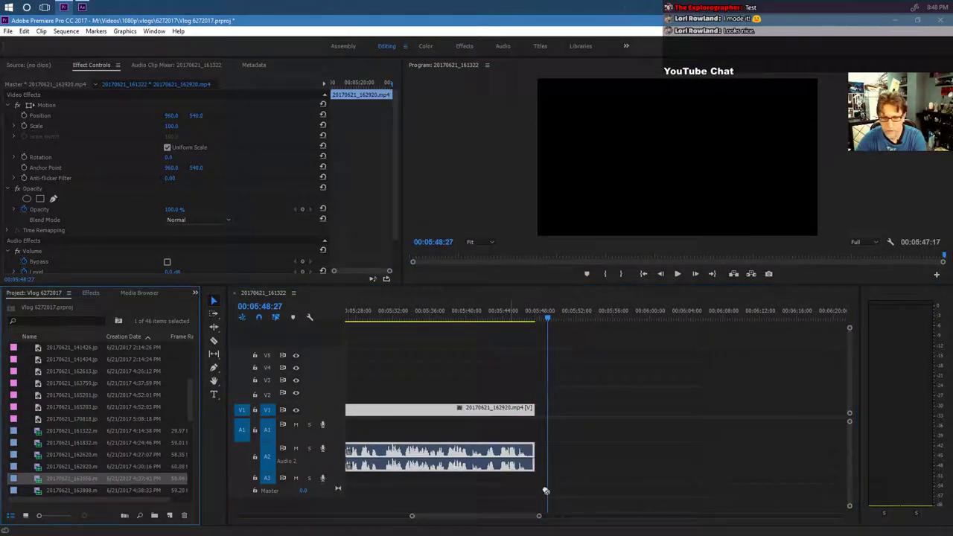
Place 20170621_163056 after the trimmed clip on V1 and park the playhead at 06:03:08.
drag(545, 491, 534, 425)
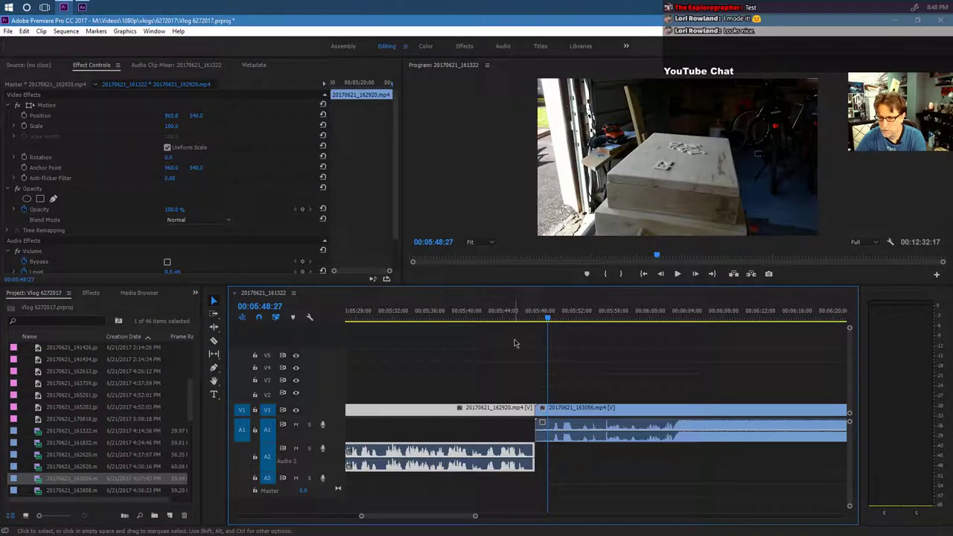
click(677, 274)
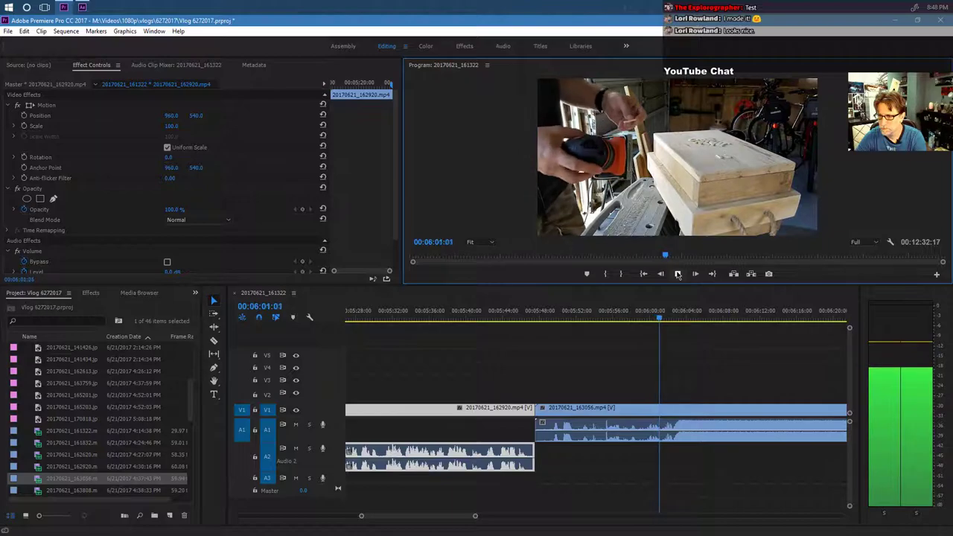
click(678, 274)
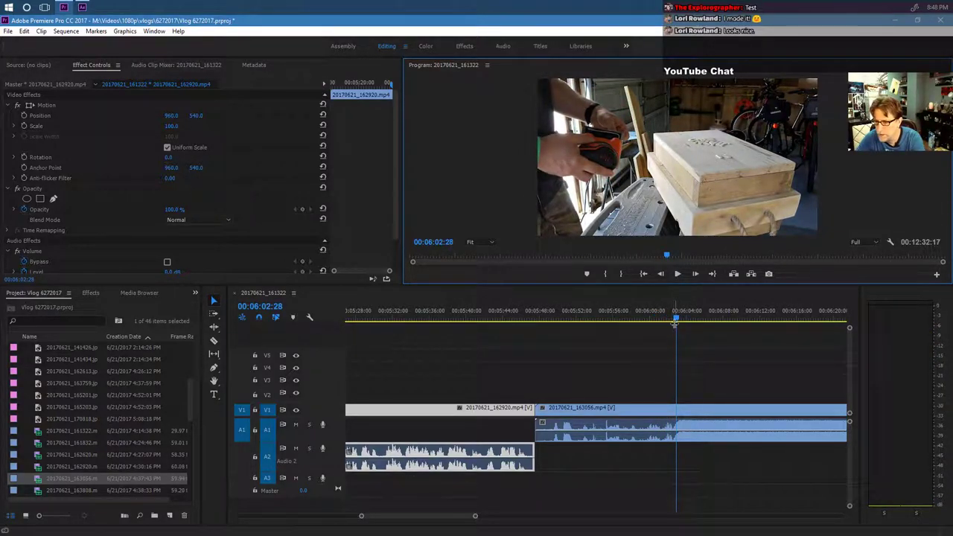
drag(676, 322, 676, 318)
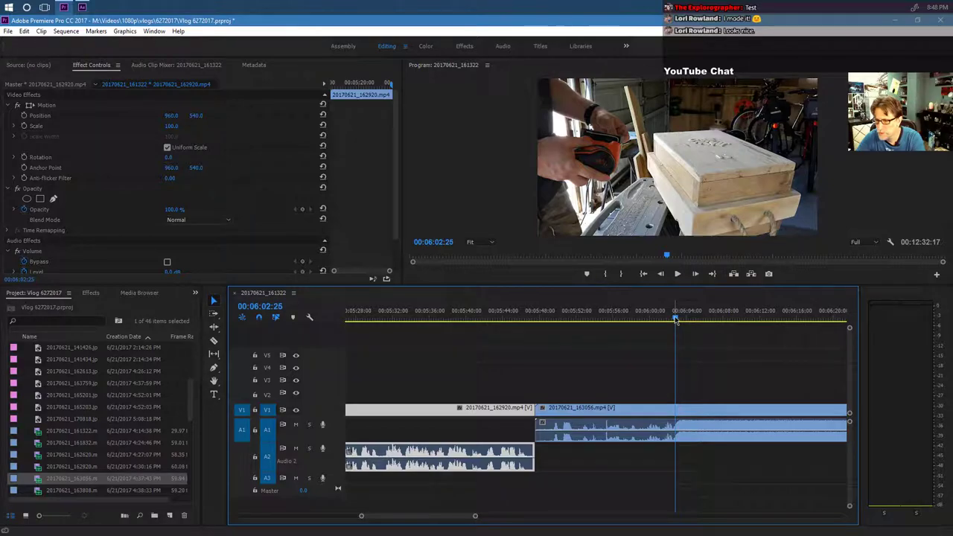
drag(676, 319, 680, 319)
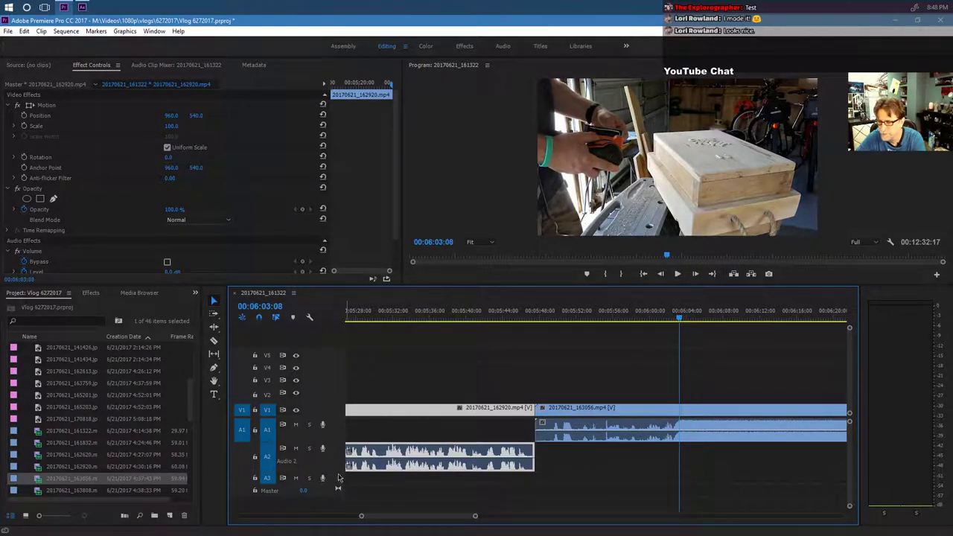
Razor-cut 20170621_163056 at 06:03:08 and near 07:02, then select the middle piece.
click(214, 341)
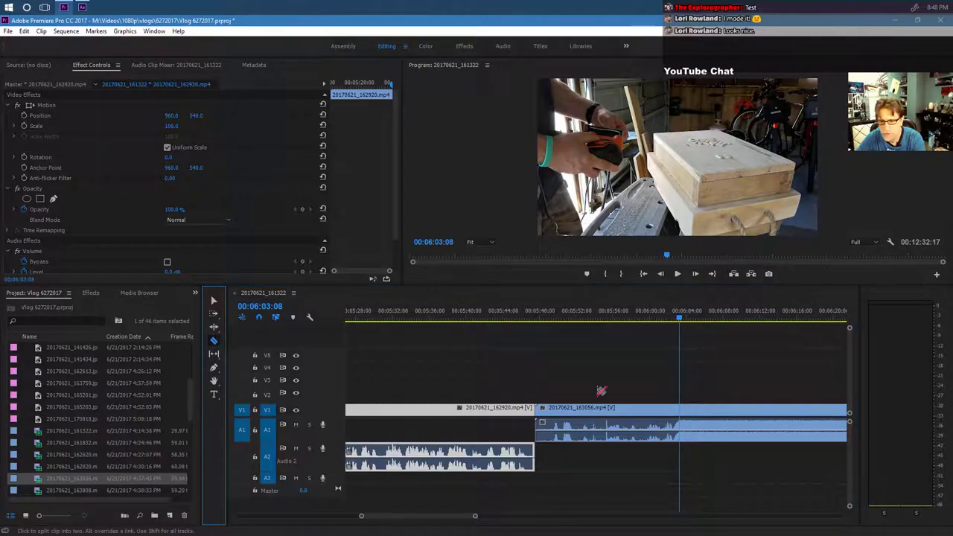
click(680, 423)
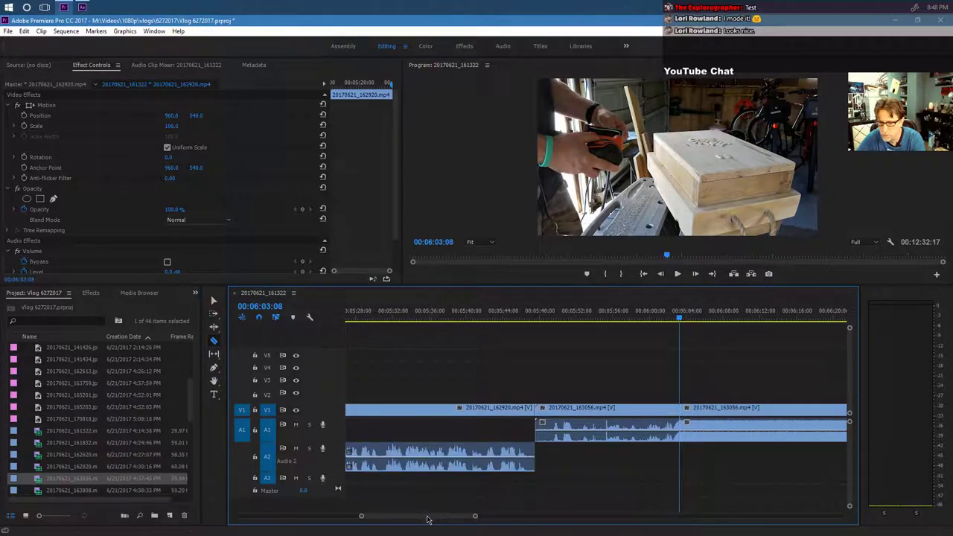
drag(426, 519, 448, 519)
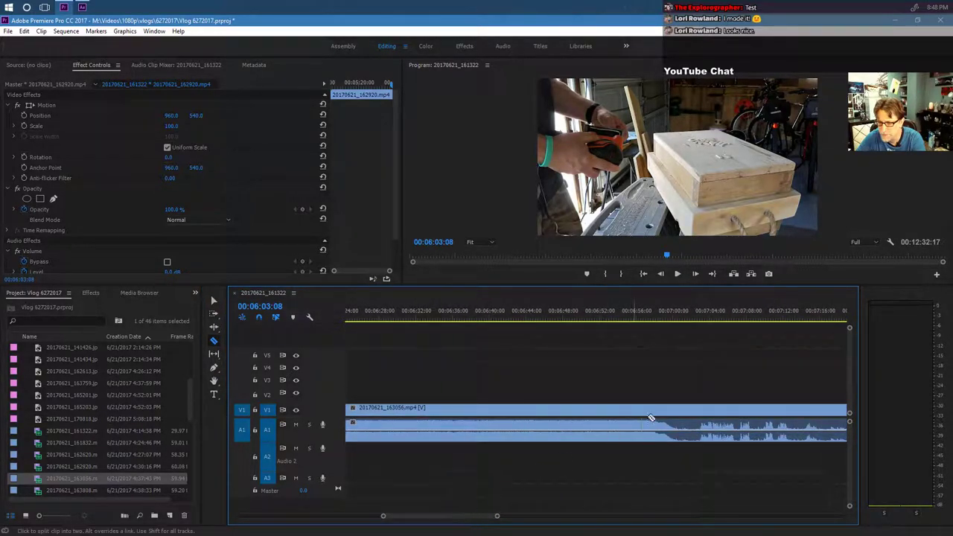
click(686, 407)
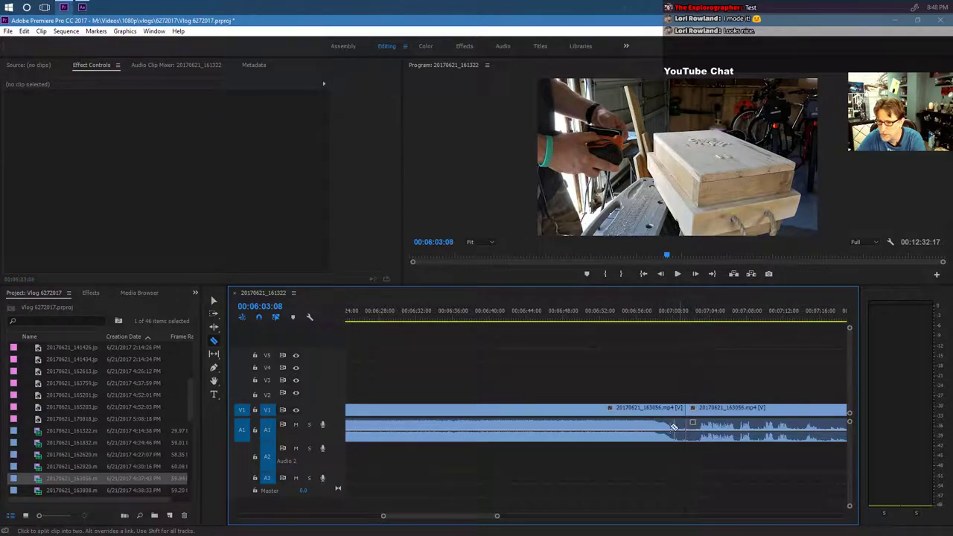
drag(463, 521, 454, 519)
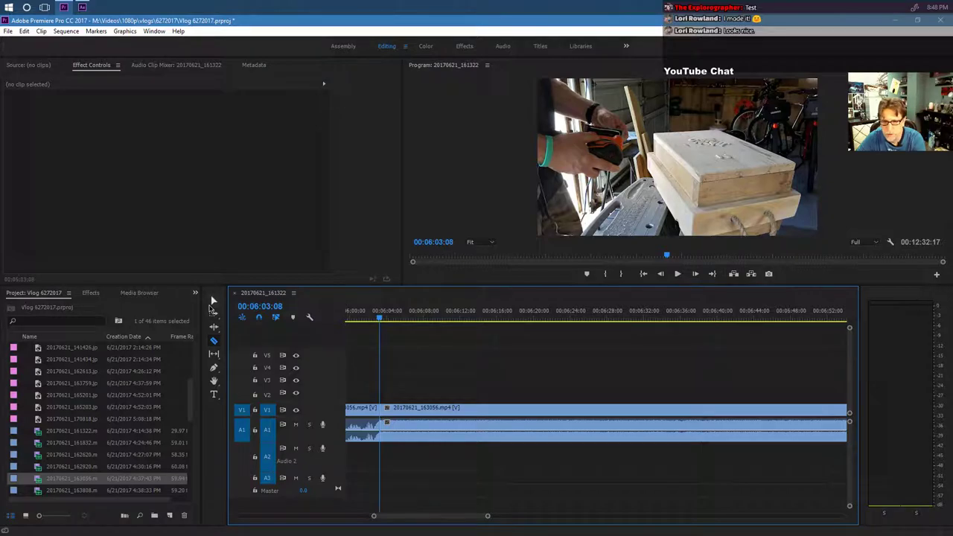
click(214, 302)
click(394, 411)
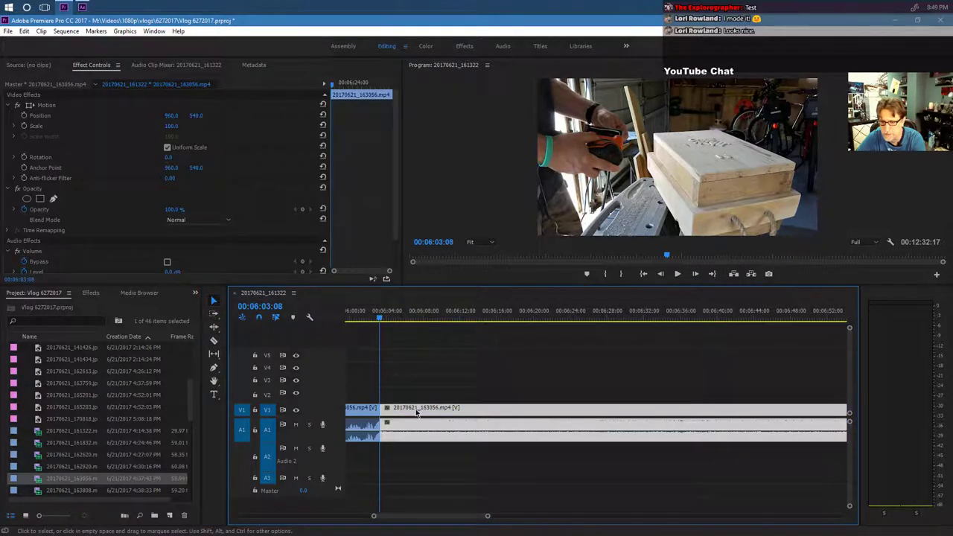
Open Speed/Duration for the middle sanding section and enter about 1194% for a 00:00:05:01 duration.
right_click(417, 411)
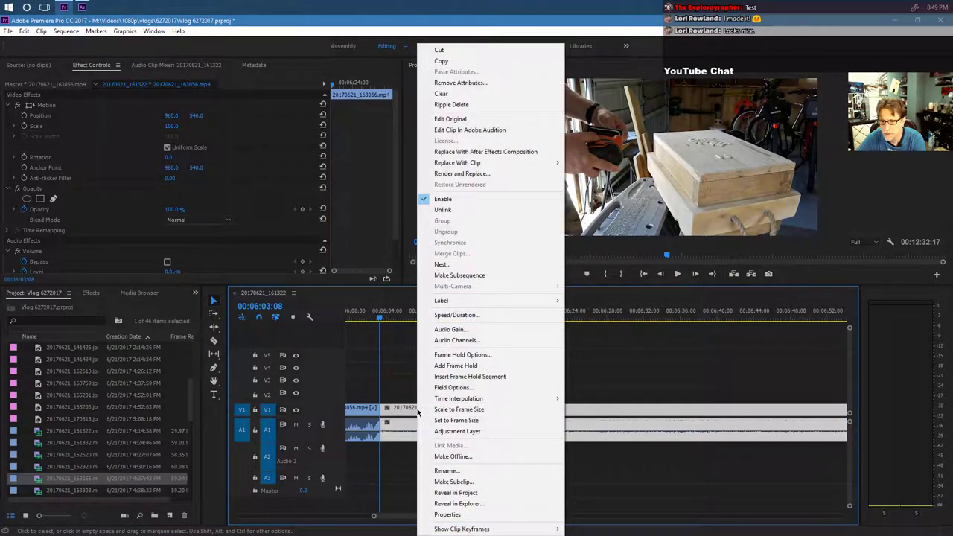
click(457, 316)
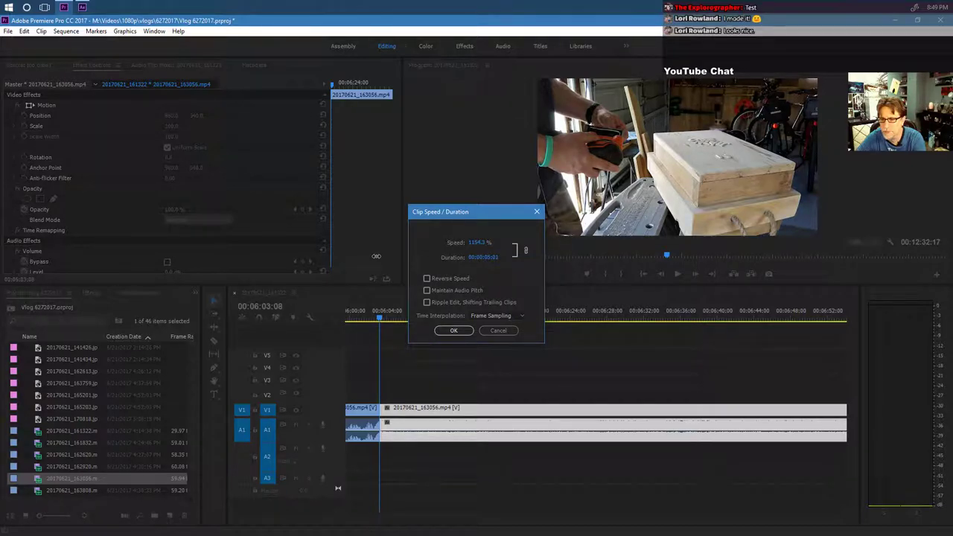
Apply the faster speed and play back the sped-up sanding section.
click(454, 331)
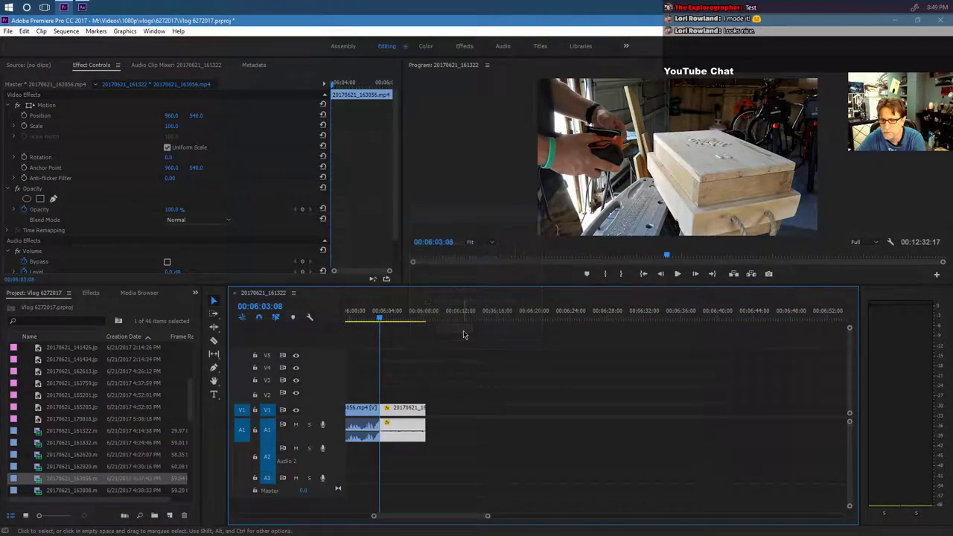
click(368, 314)
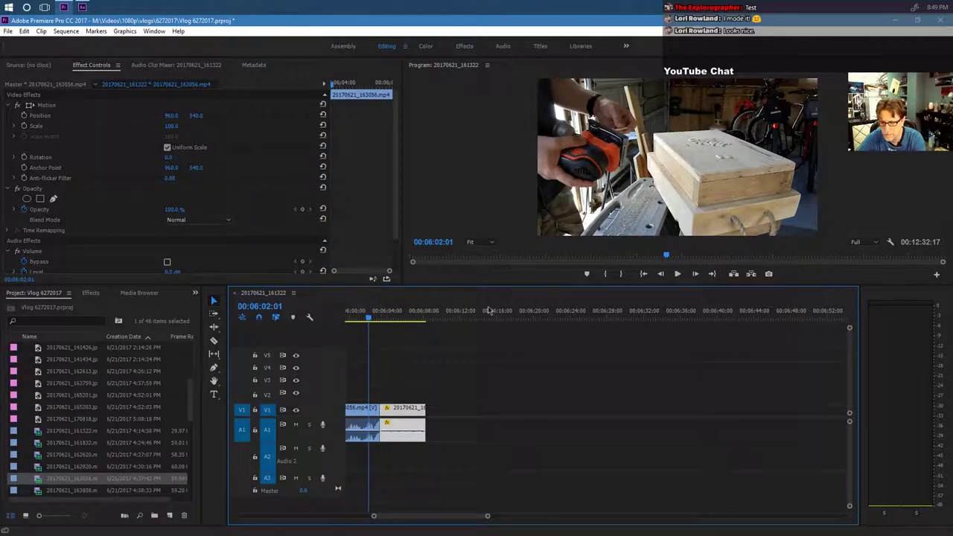
click(677, 274)
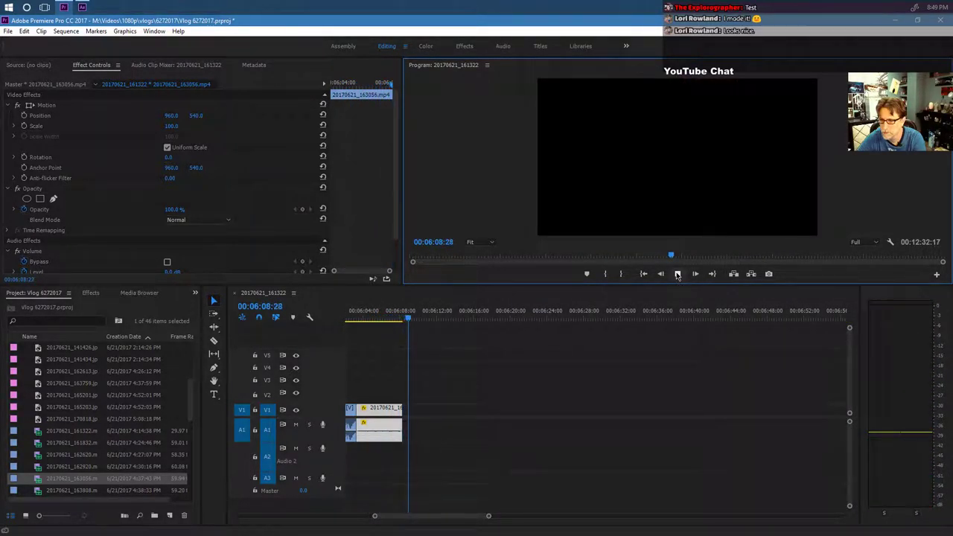
click(678, 274)
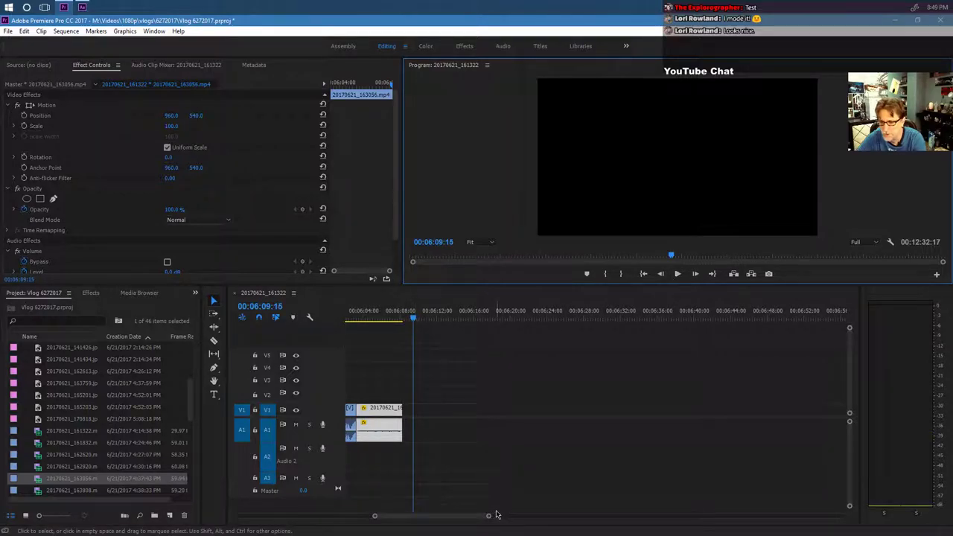
Mute the sped-up section's audio on A1 and replay it.
drag(489, 516, 411, 519)
click(361, 315)
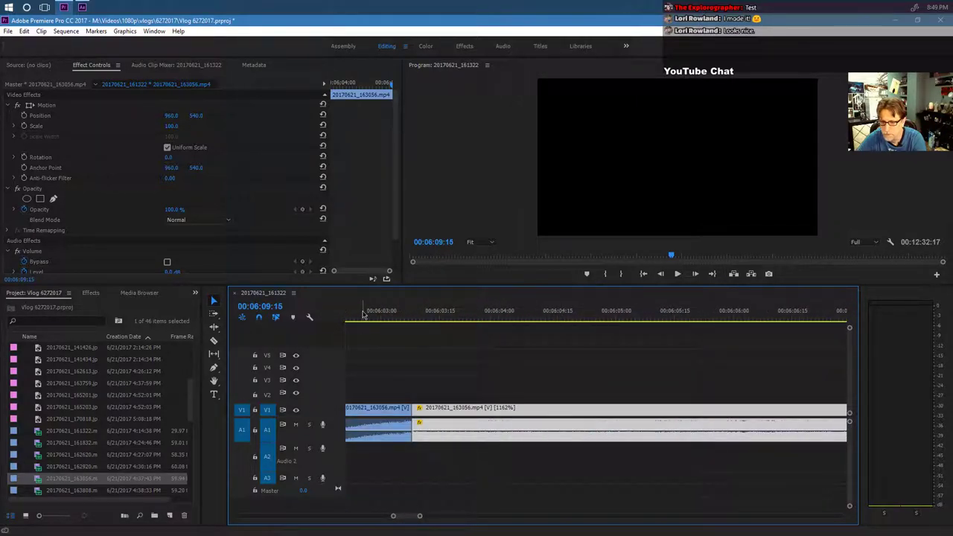
click(678, 274)
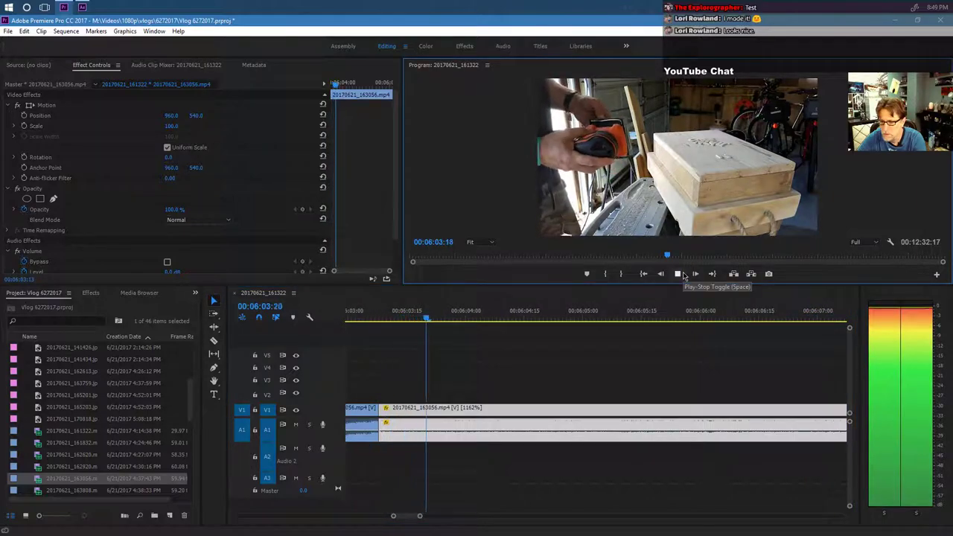
click(678, 274)
click(414, 434)
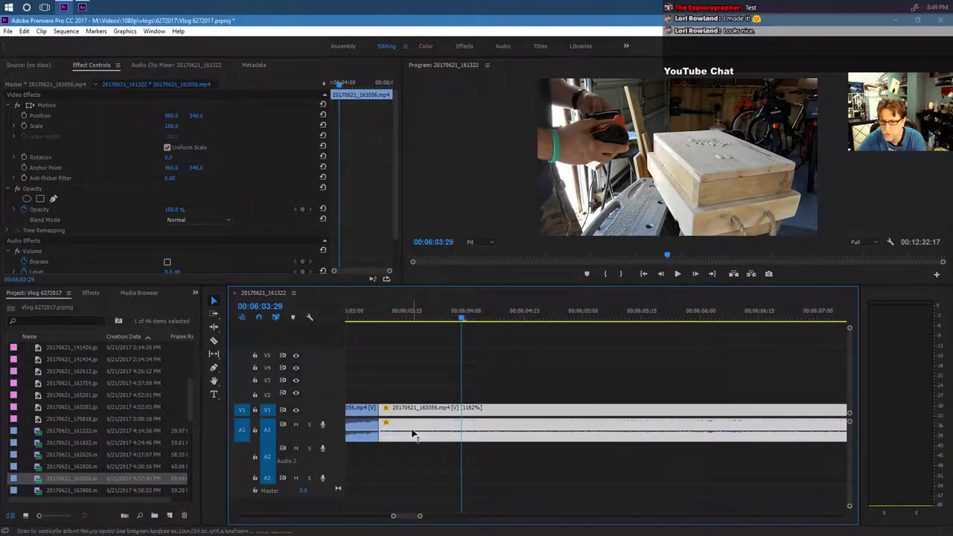
drag(414, 447, 414, 451)
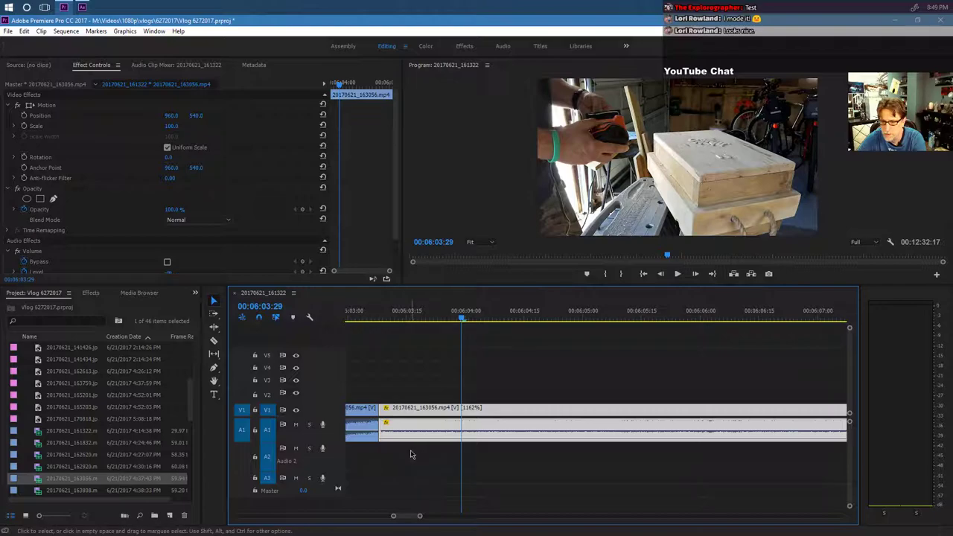
click(357, 313)
click(678, 274)
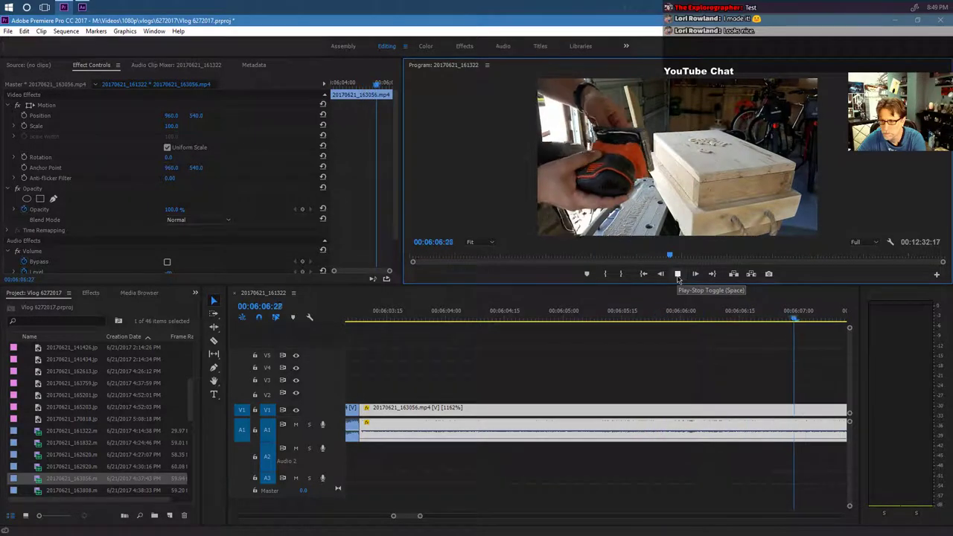
click(678, 274)
click(678, 274)
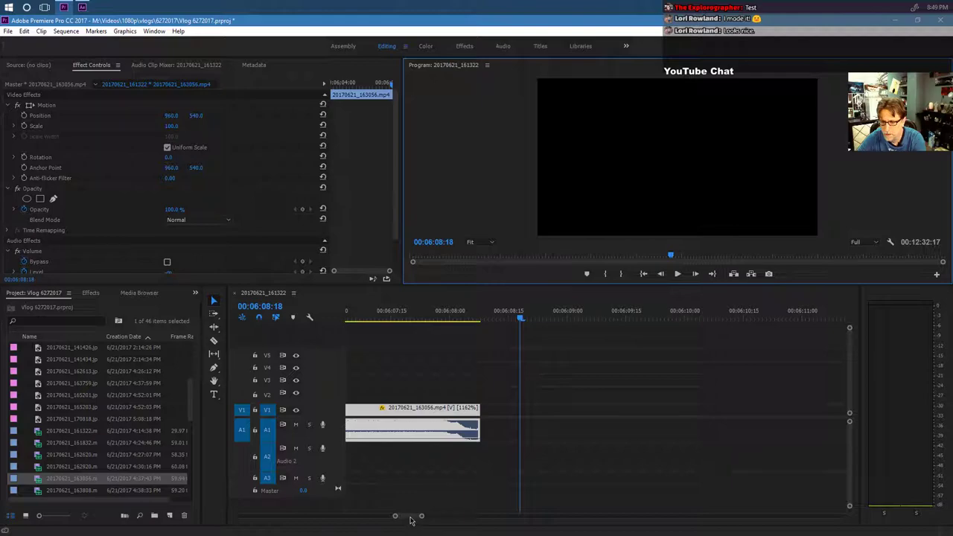
Lower the sped-up clip's volume to about -5 dB and play it back to check.
drag(409, 519, 408, 520)
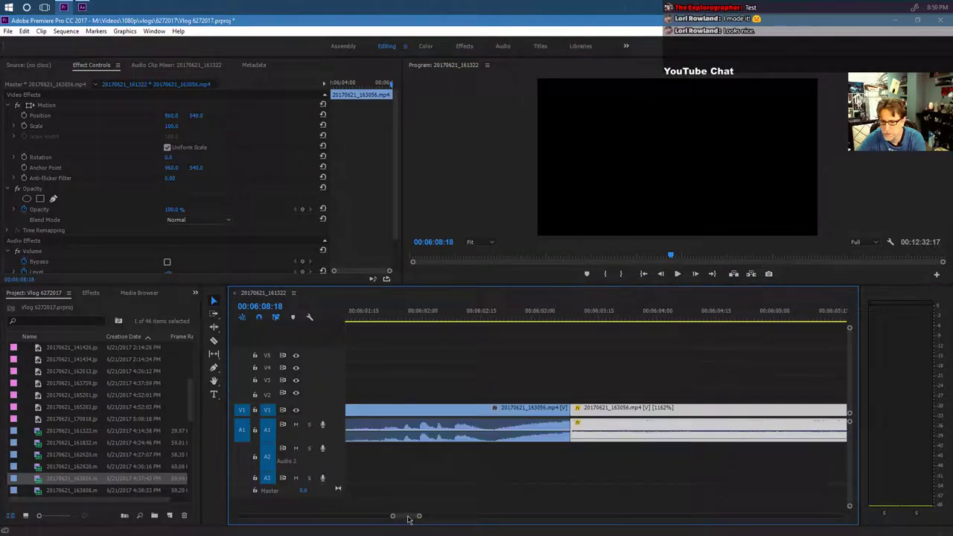
drag(605, 439, 605, 440)
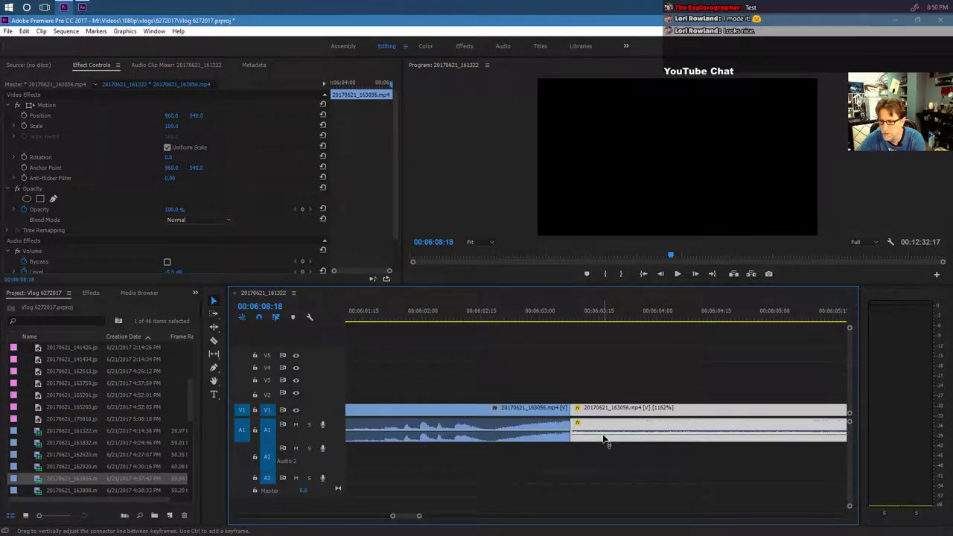
click(677, 274)
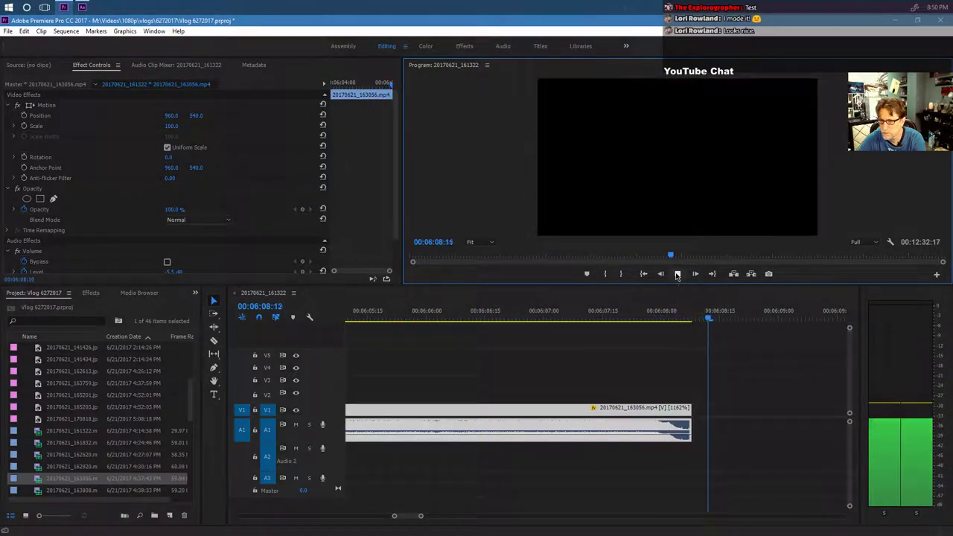
click(547, 439)
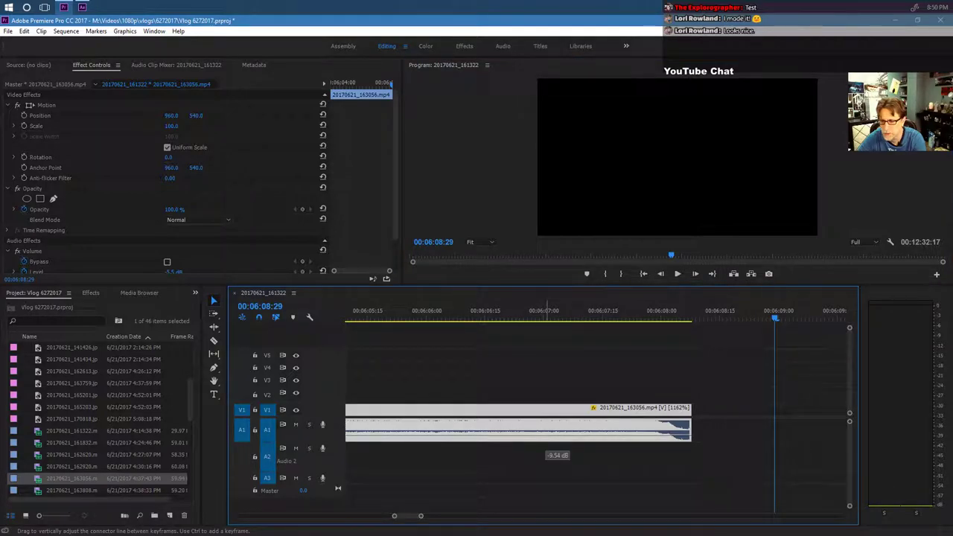
click(414, 313)
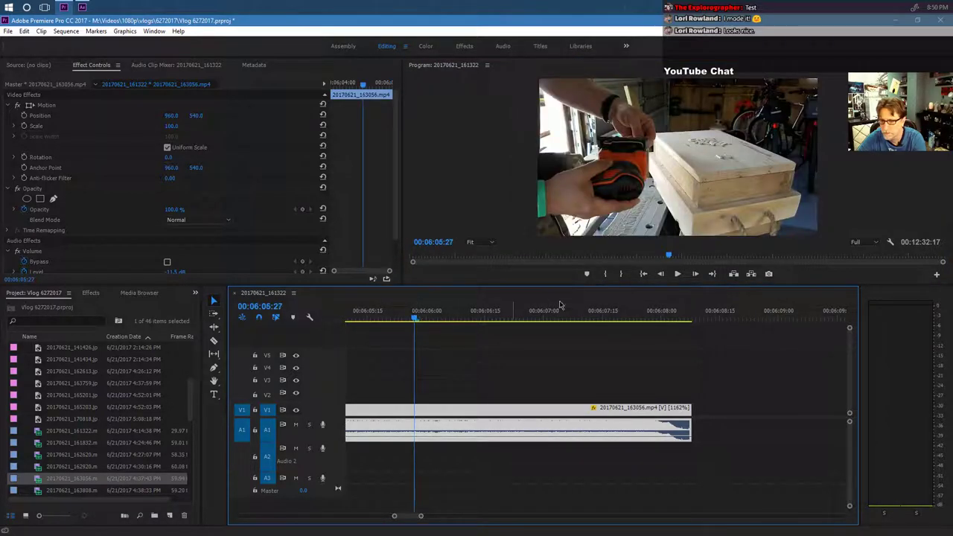
click(676, 274)
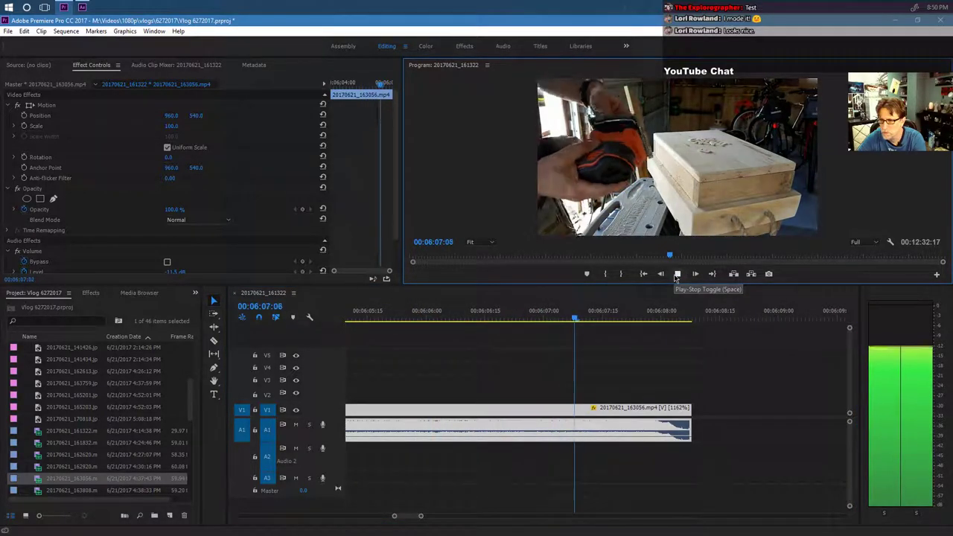
click(676, 275)
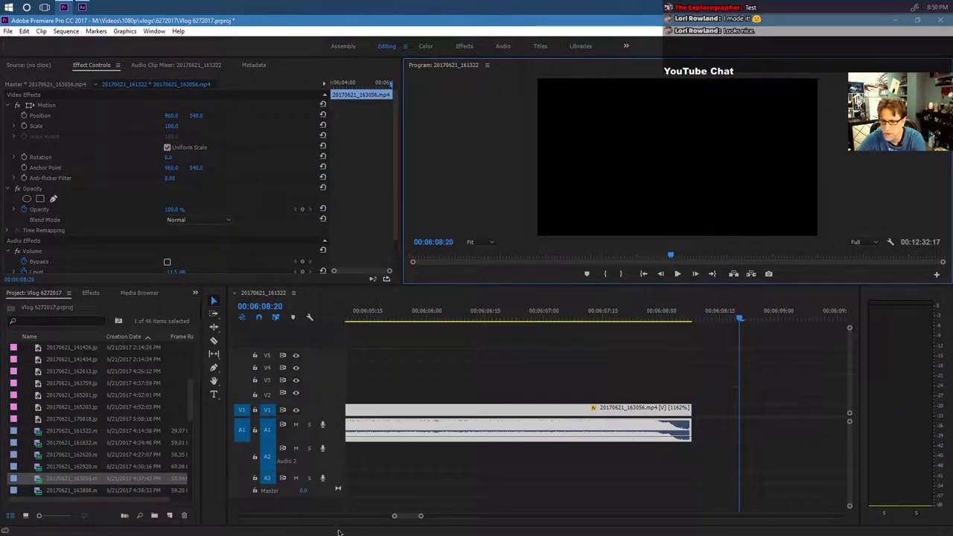
mouse_move(416, 517)
mouse_down()
mouse_move(447, 513)
mouse_move(421, 515)
mouse_up()
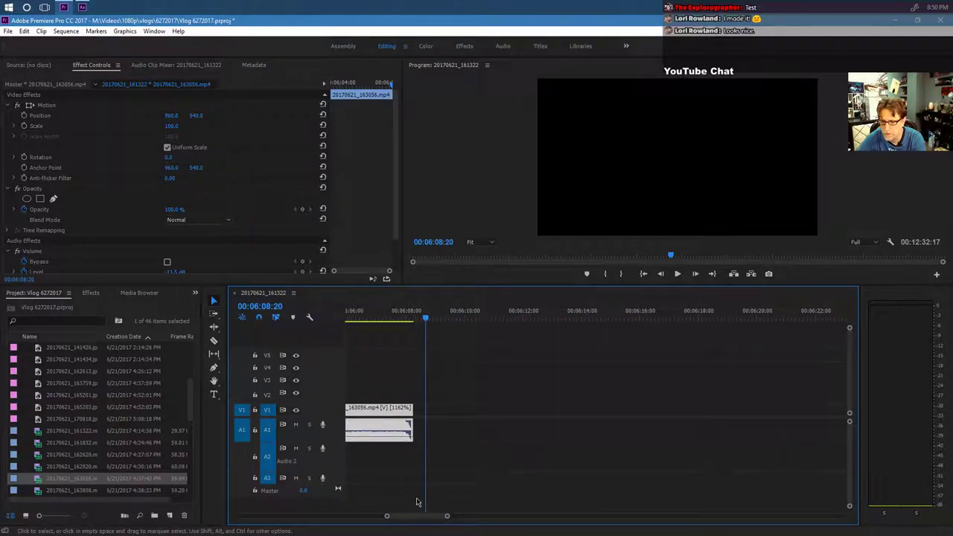
drag(448, 517, 504, 517)
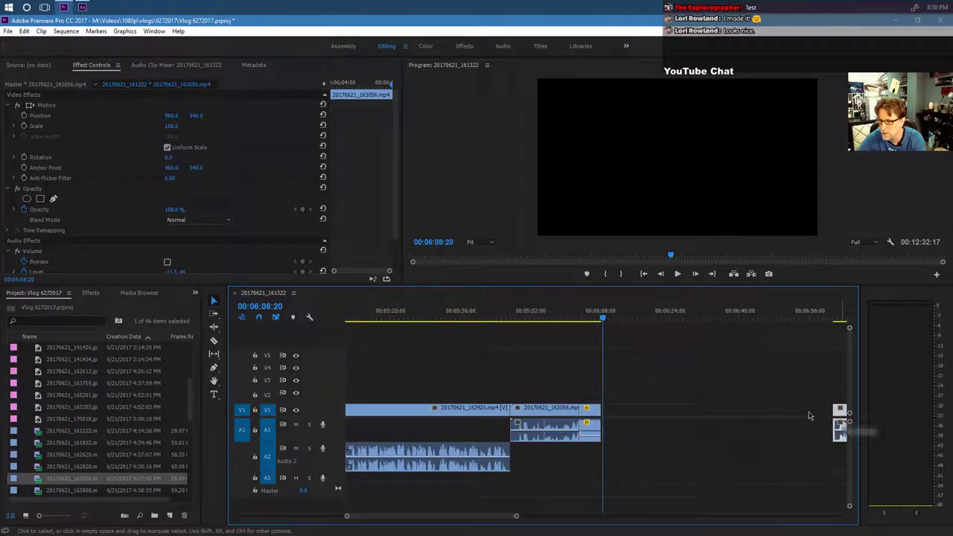
Place 20170621_163056.mp4 after the sped-up section and trim its in-point.
drag(810, 415, 609, 416)
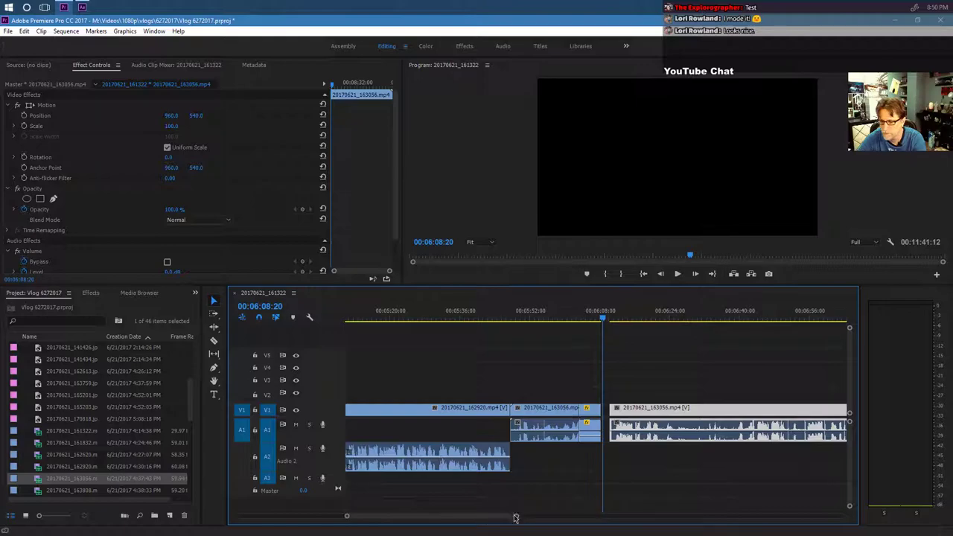
drag(514, 518, 456, 516)
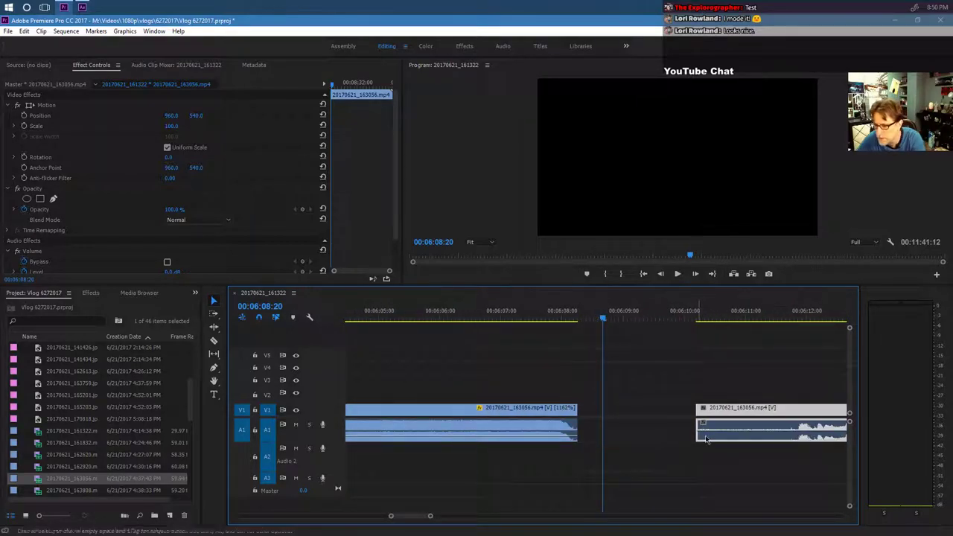
drag(703, 426, 597, 415)
click(493, 311)
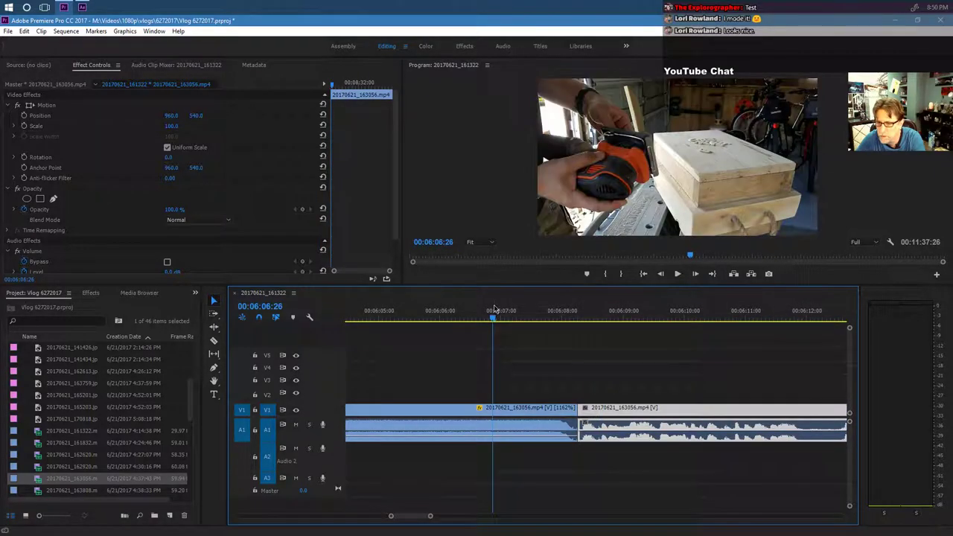
click(678, 274)
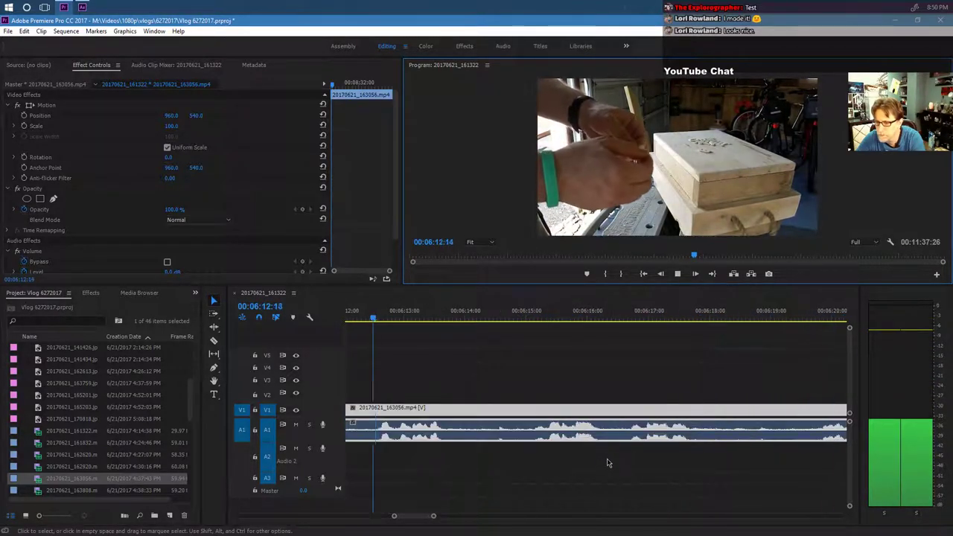
click(678, 274)
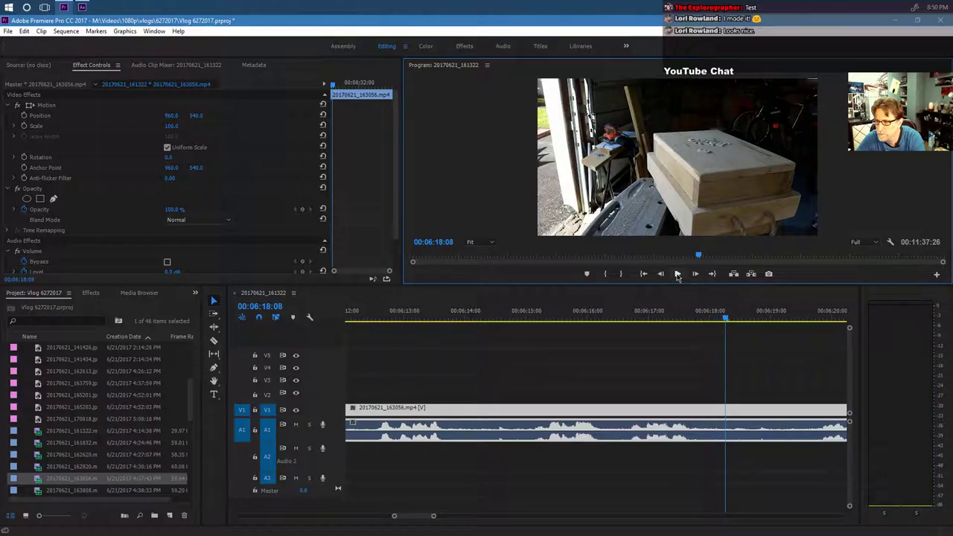
Locate 6:18:05 in the new clip and split it there with the Razor tool.
click(435, 519)
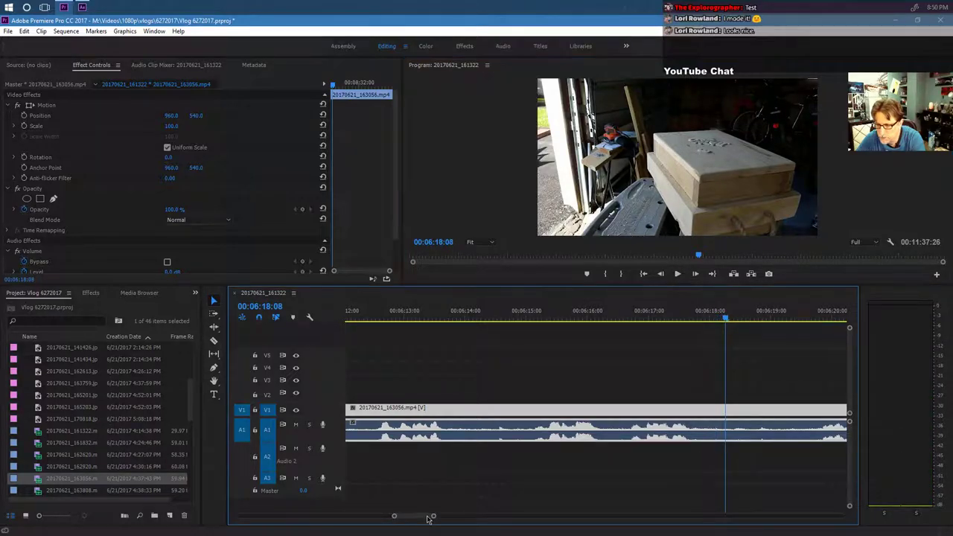
scroll(430, 519, down, 3)
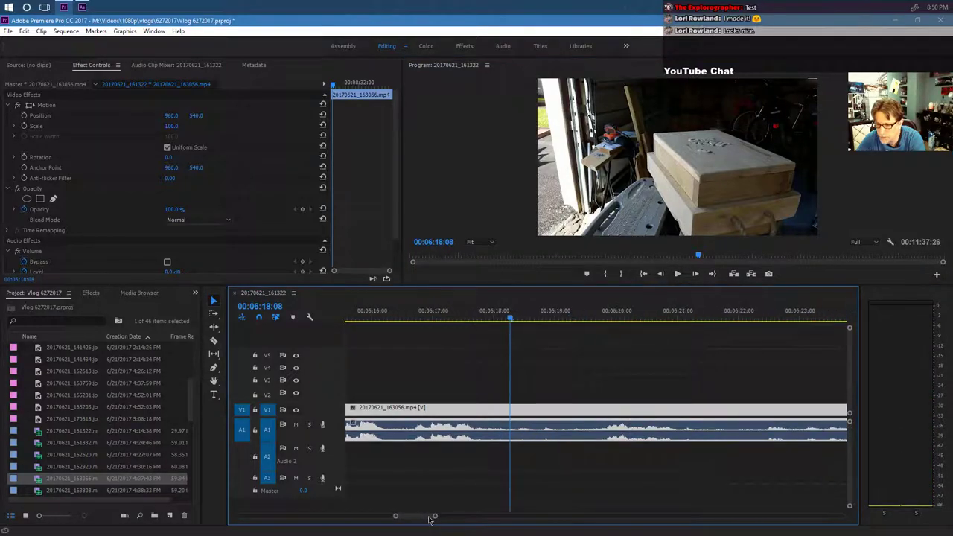
click(678, 274)
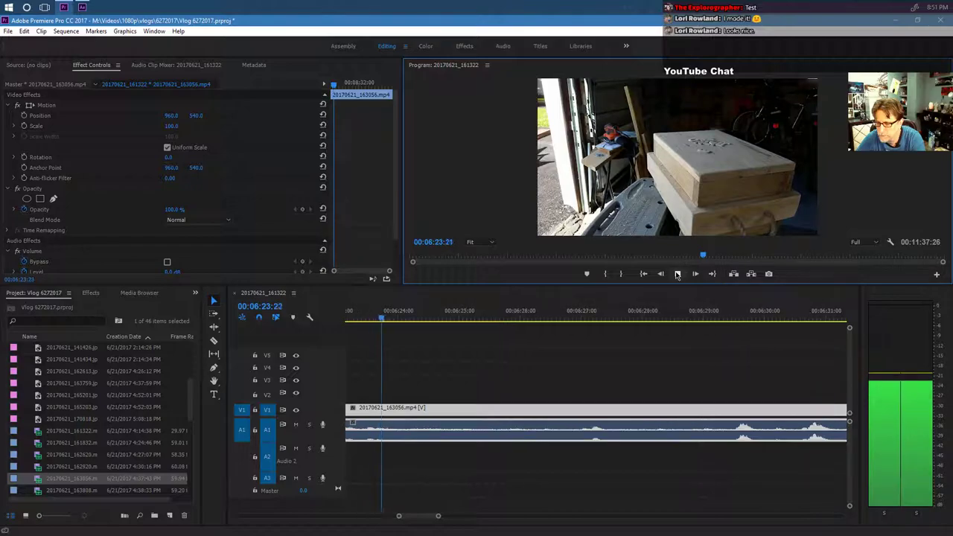
click(677, 275)
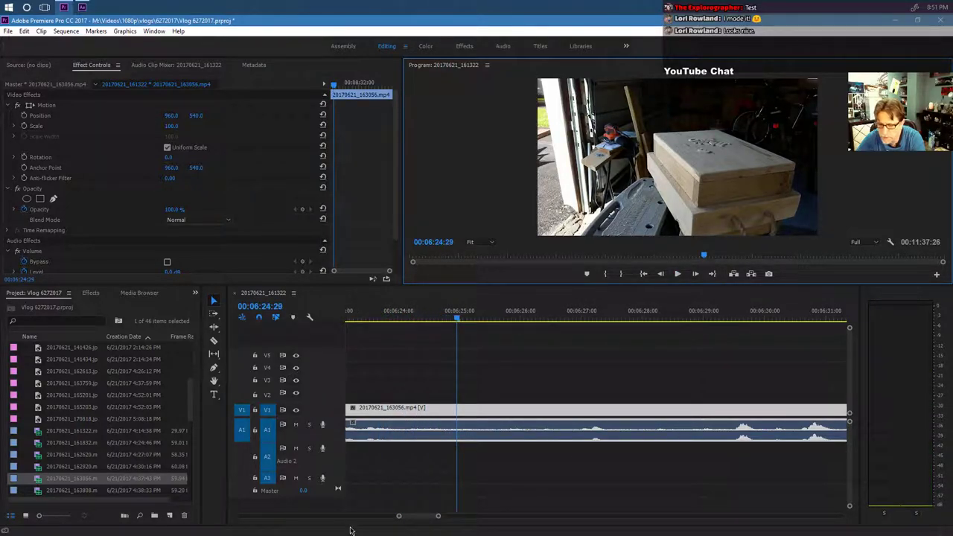
drag(436, 517, 467, 518)
click(487, 317)
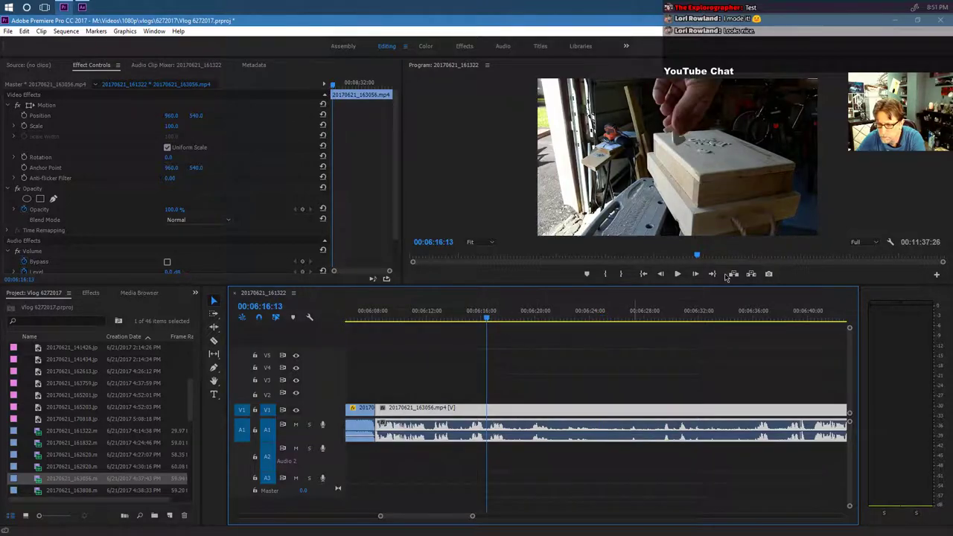
click(677, 279)
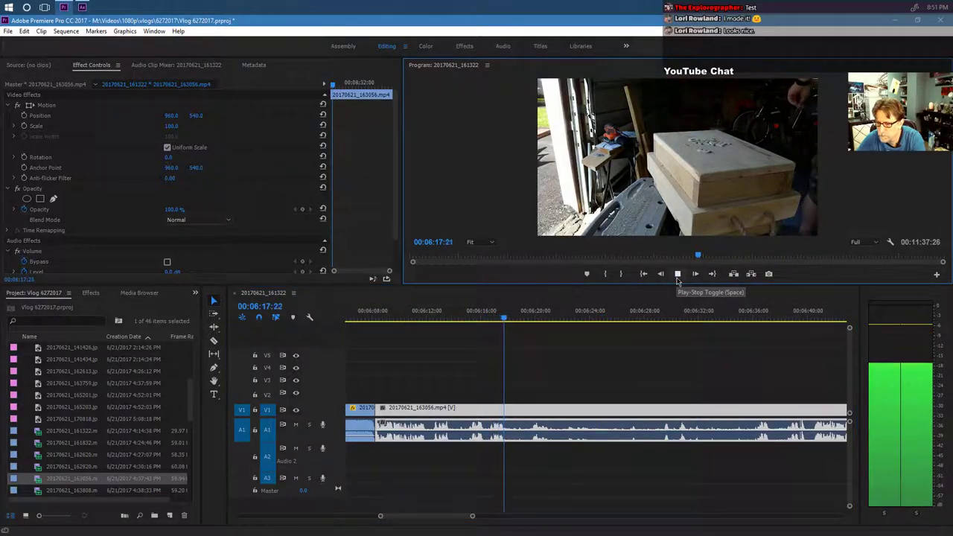
click(677, 278)
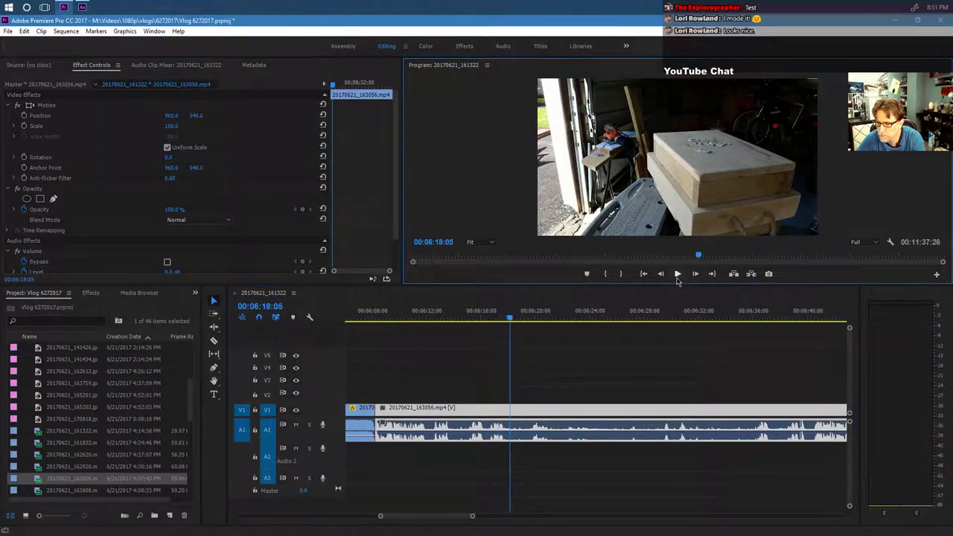
click(213, 342)
click(515, 433)
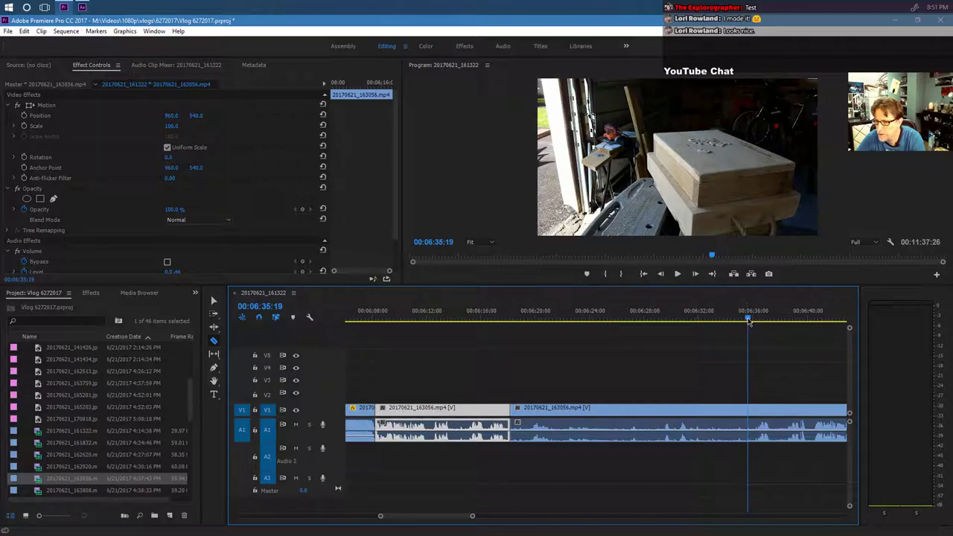
Ripple delete the footage between the 06:18:05 and 06:36:04 cuts and play the join.
mouse_move(755, 321)
mouse_down()
mouse_move(768, 325)
mouse_move(754, 322)
mouse_up()
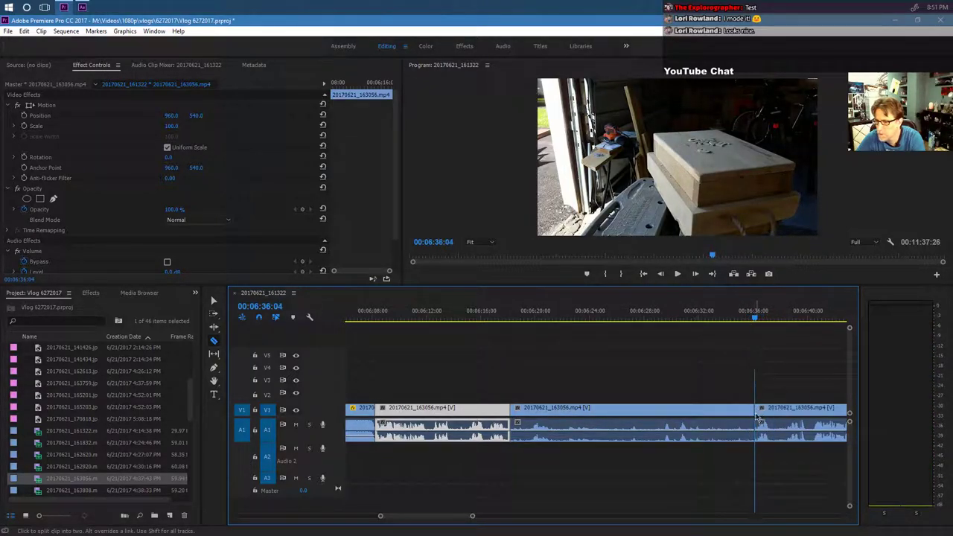
click(213, 301)
click(618, 418)
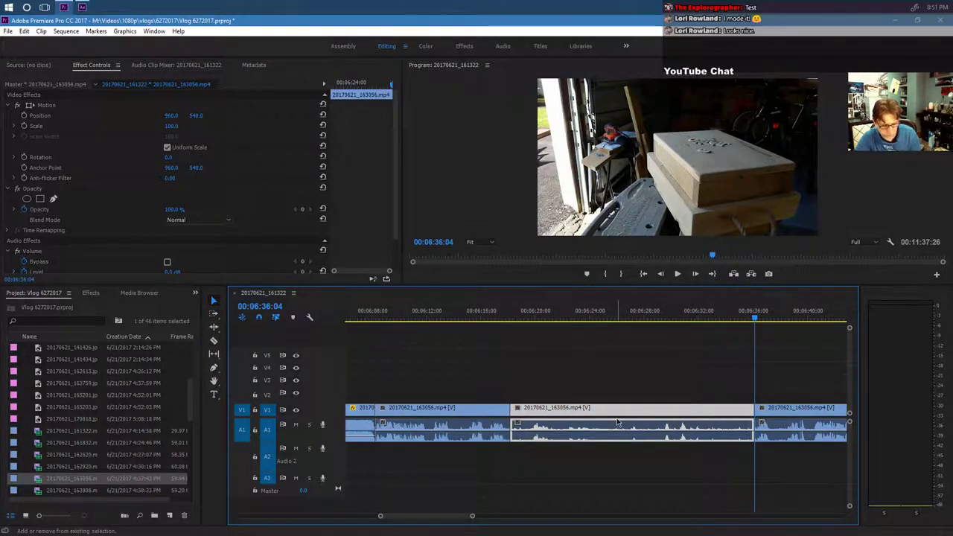
key(q)
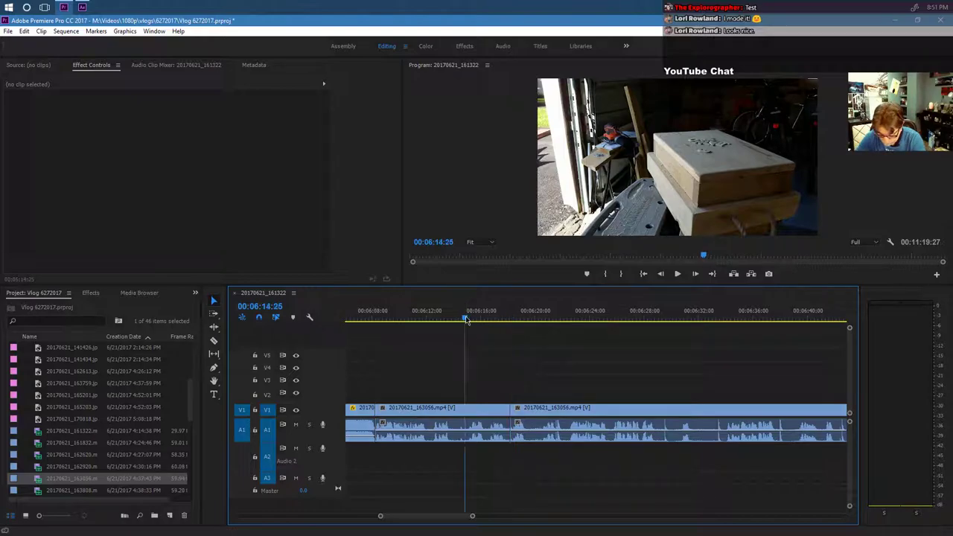
click(678, 275)
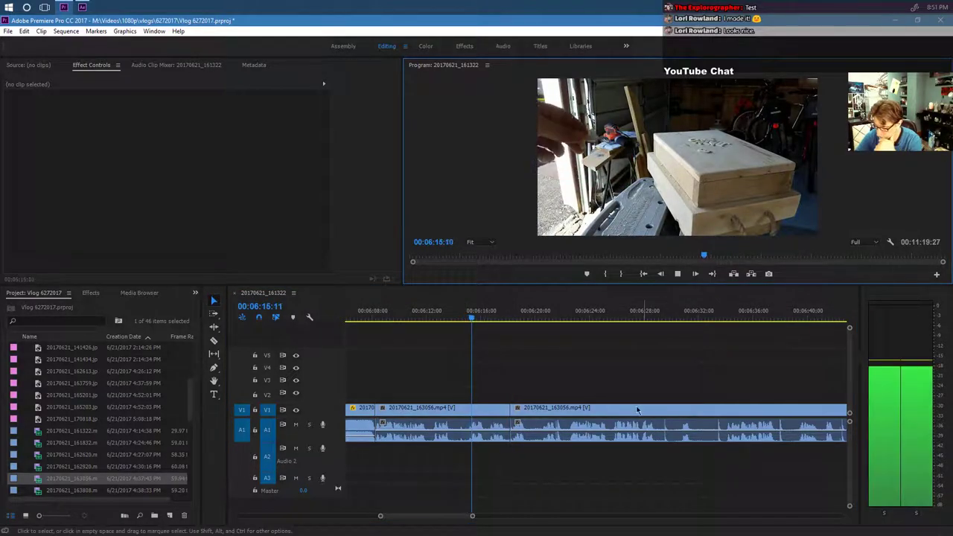
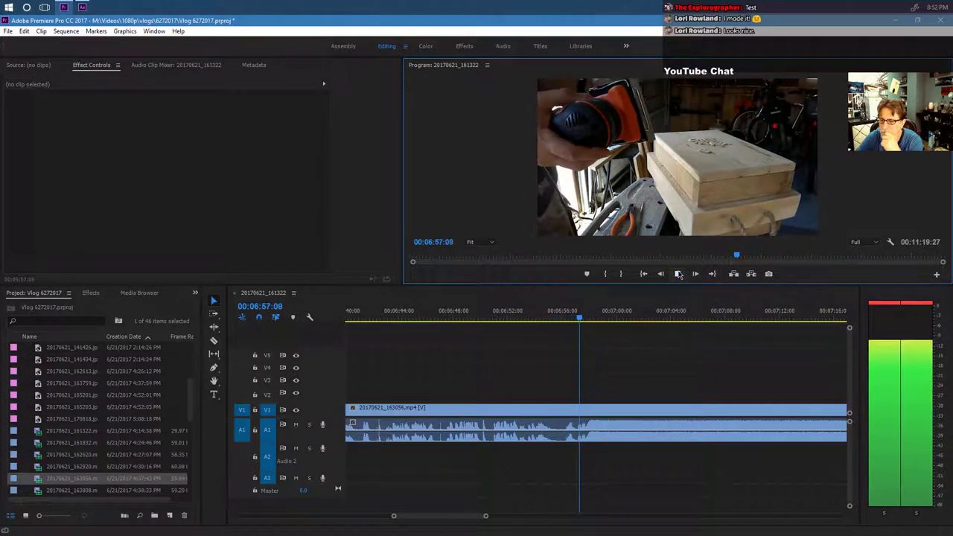
Cut the 20170621_163056.mp4 clip with the Razor at 00:06:57:24.
click(678, 274)
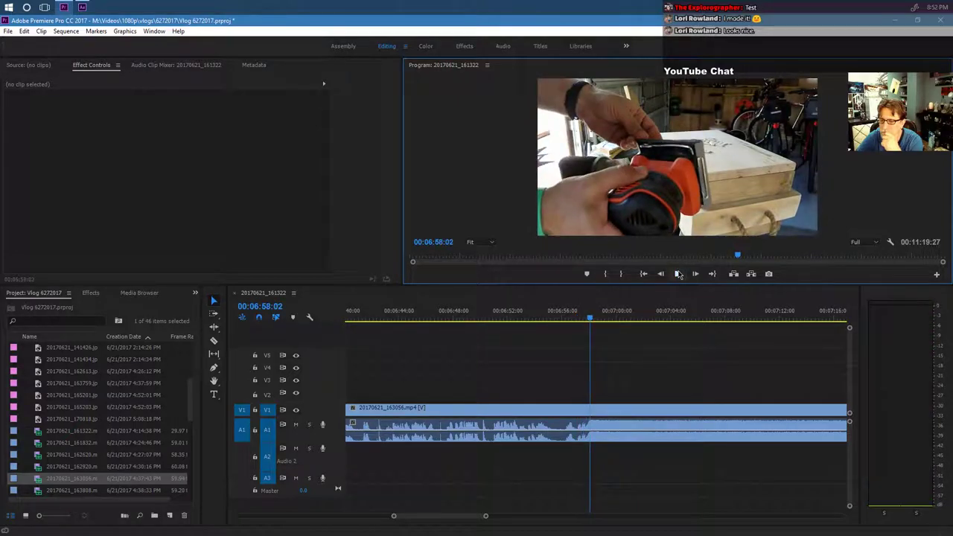
click(587, 337)
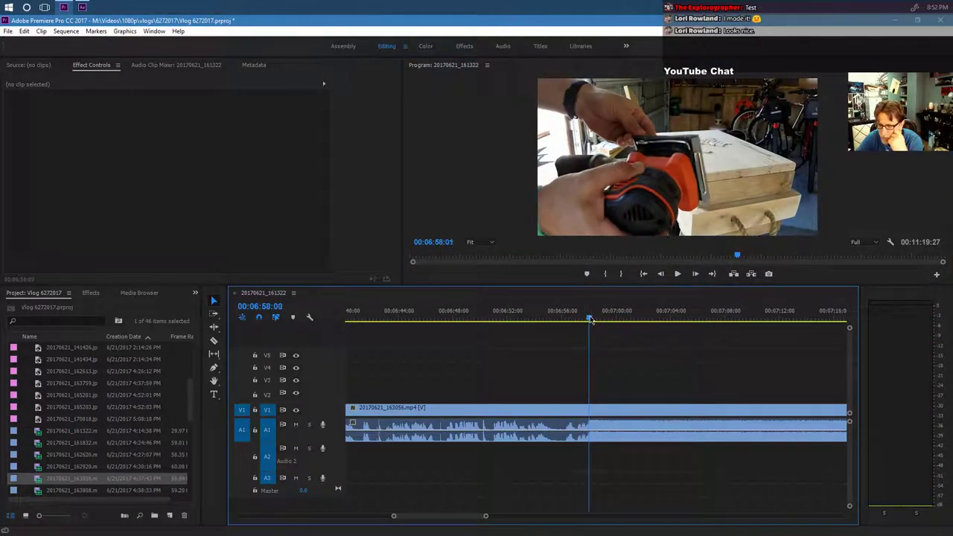
drag(589, 318, 587, 318)
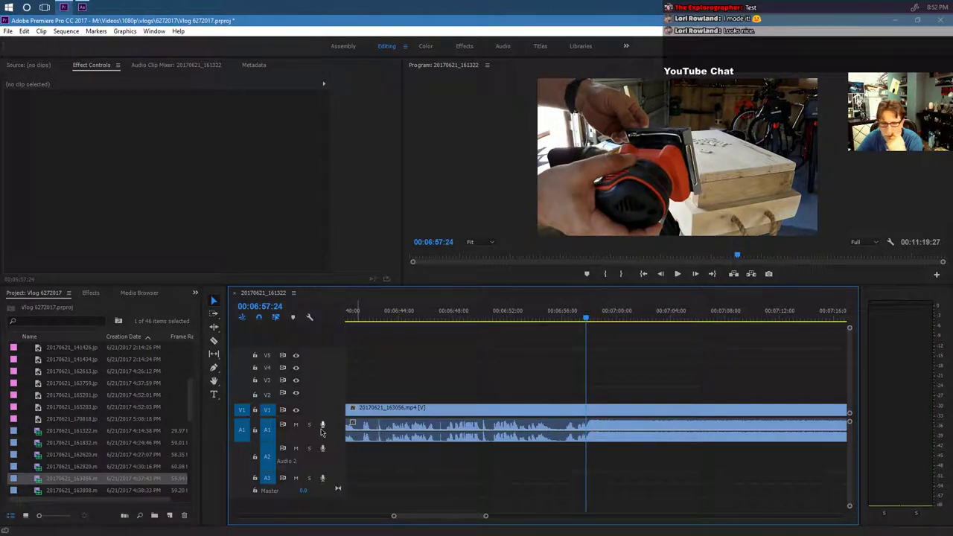
click(214, 341)
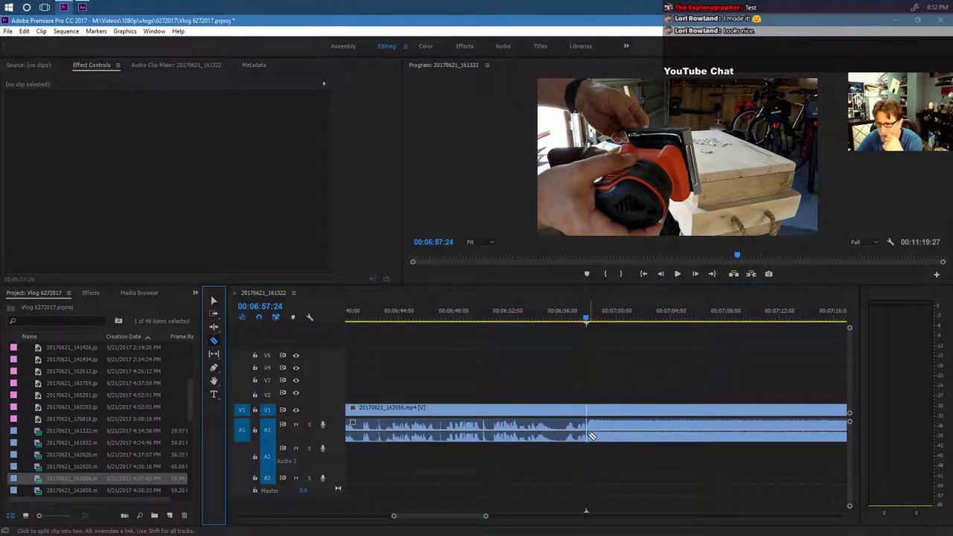
click(589, 435)
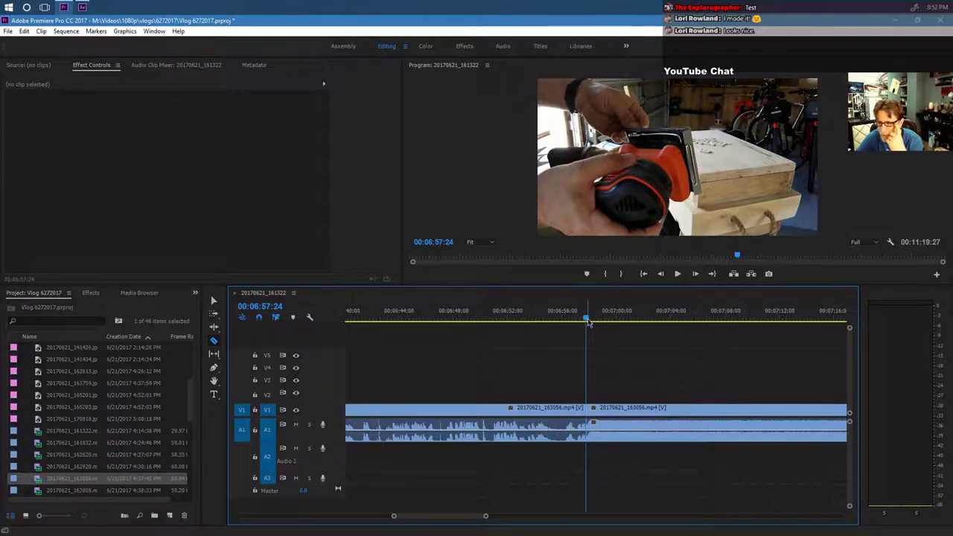
drag(588, 321, 607, 320)
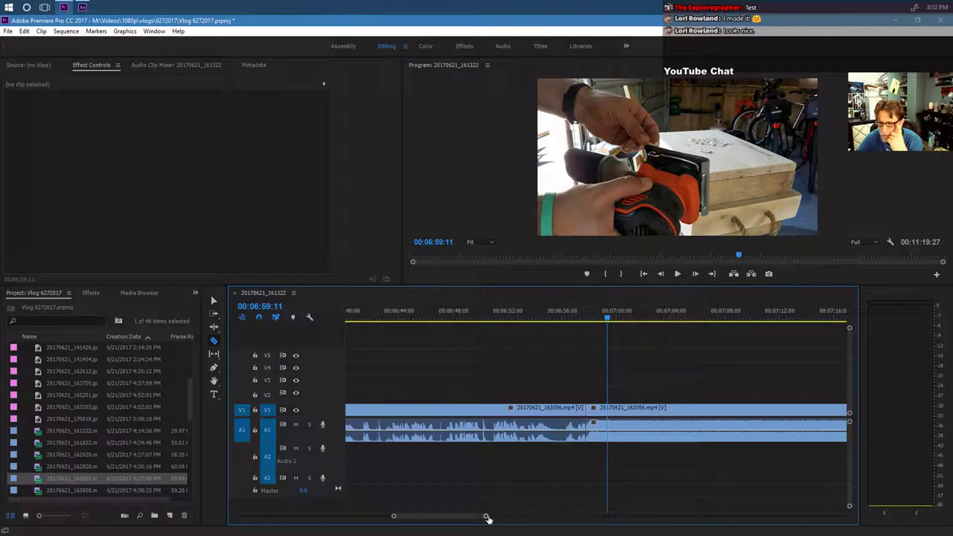
drag(488, 518, 523, 517)
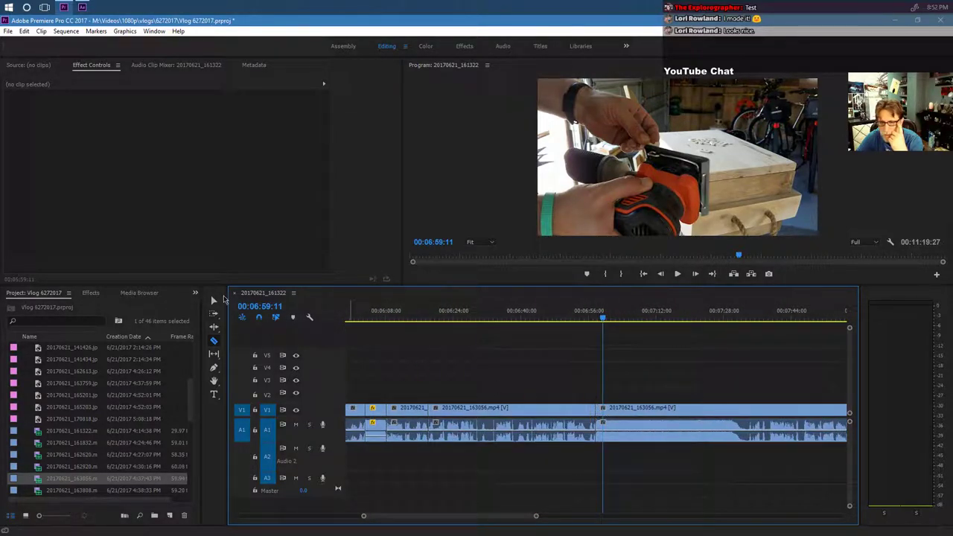
Trim the unwanted start off the second 163056 piece and review from 00:06:55:15.
click(215, 302)
mouse_move(598, 412)
mouse_down()
mouse_move(742, 420)
mouse_move(598, 407)
mouse_up()
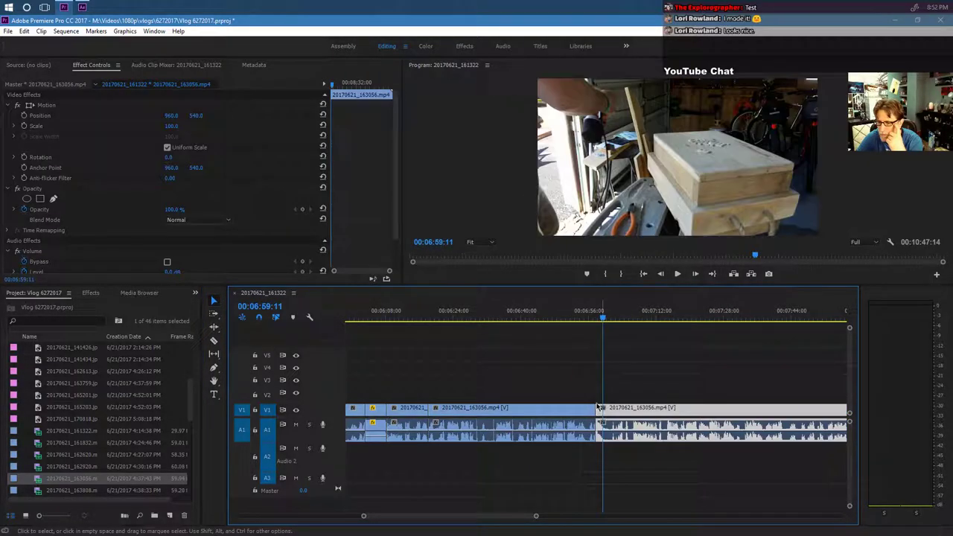
click(588, 318)
click(678, 274)
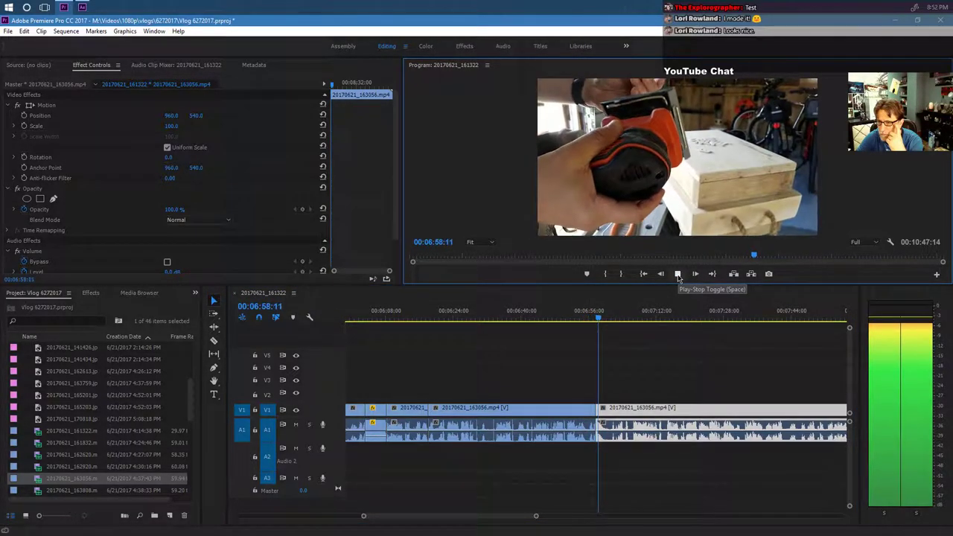
click(677, 274)
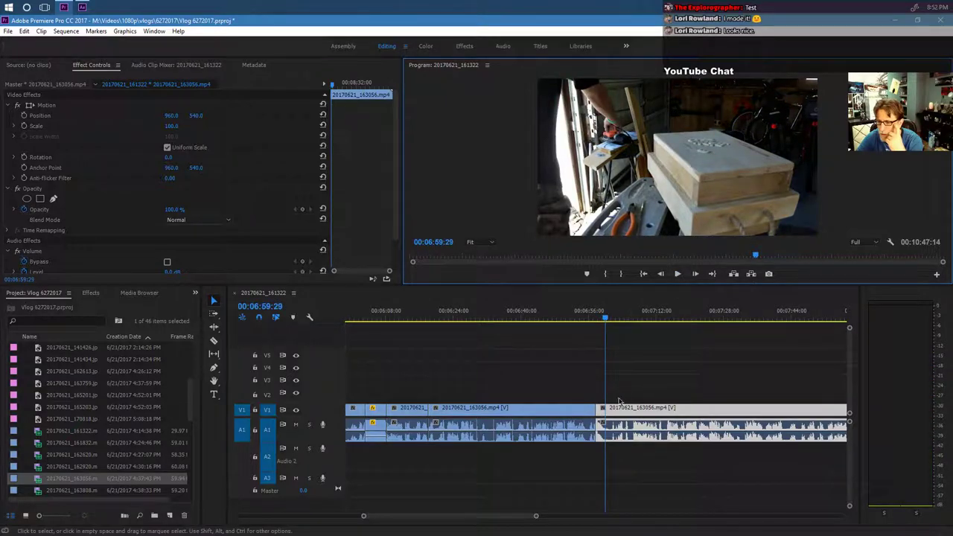
Move the second piece to the playhead, extend the first piece's end to meet it, and review.
drag(621, 410, 632, 415)
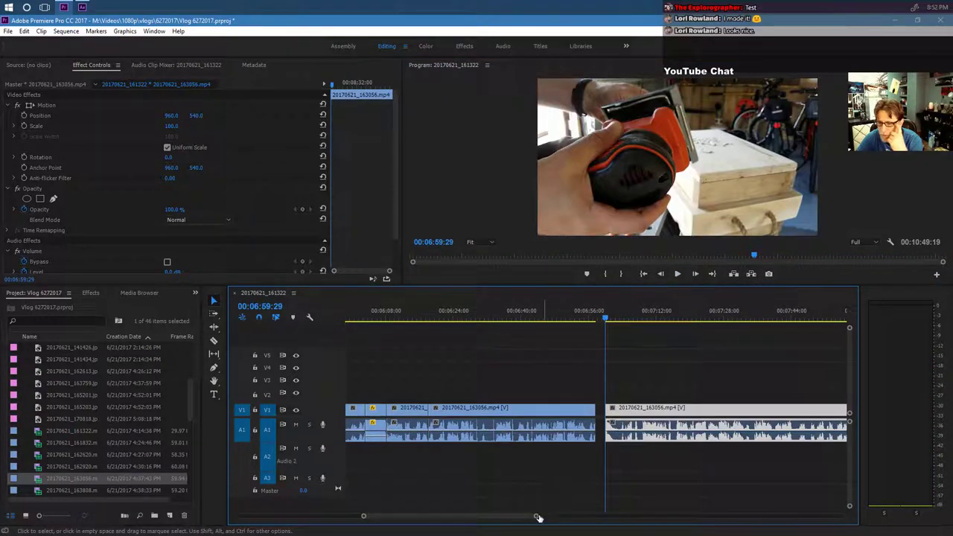
drag(537, 516, 509, 516)
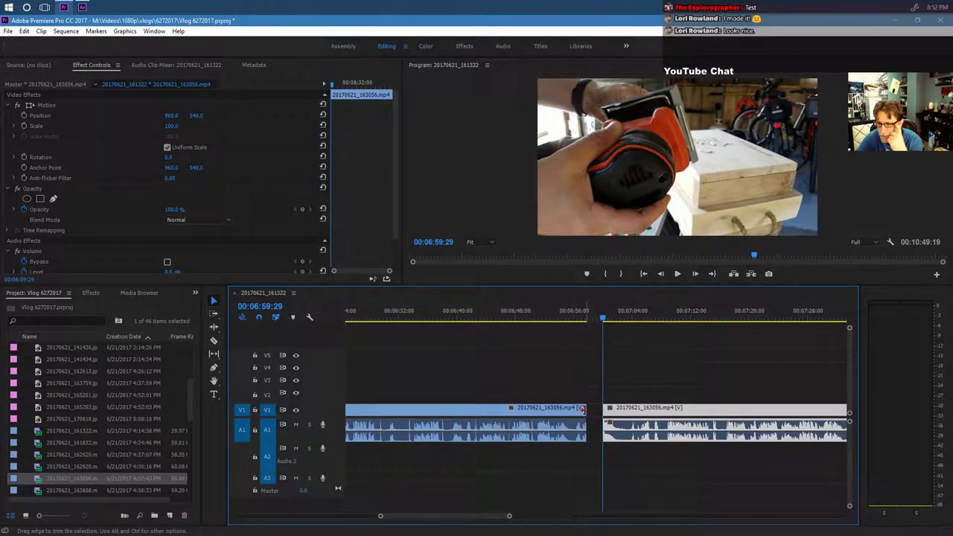
drag(582, 409, 610, 416)
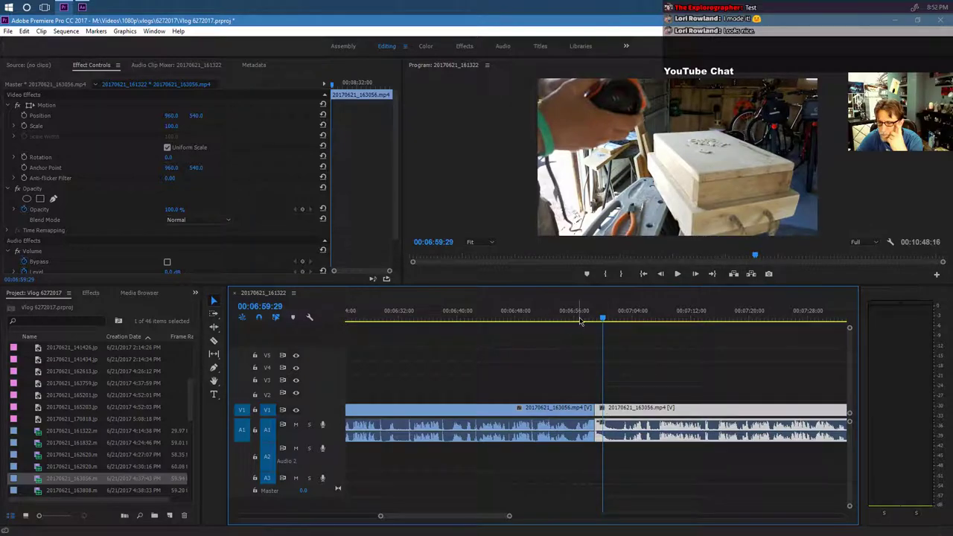
click(580, 320)
click(678, 274)
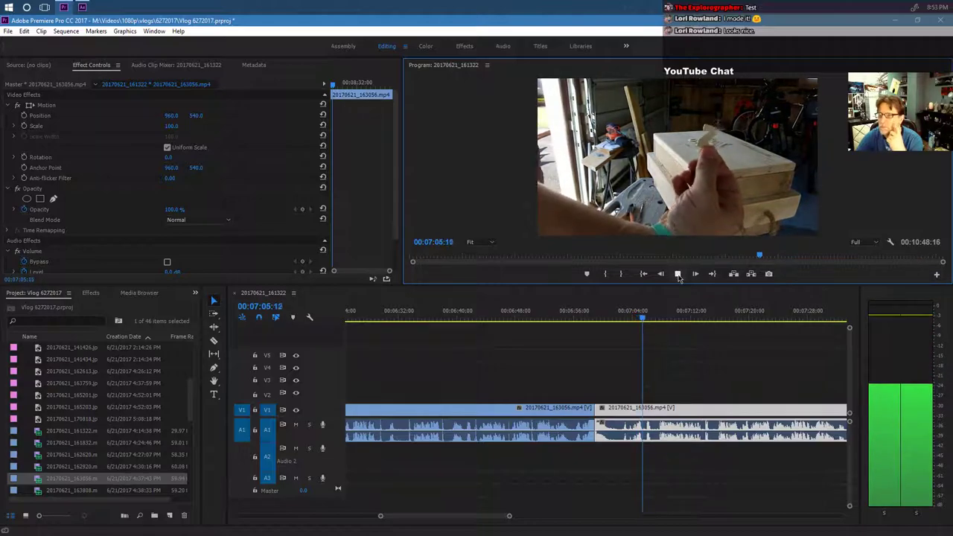
click(679, 277)
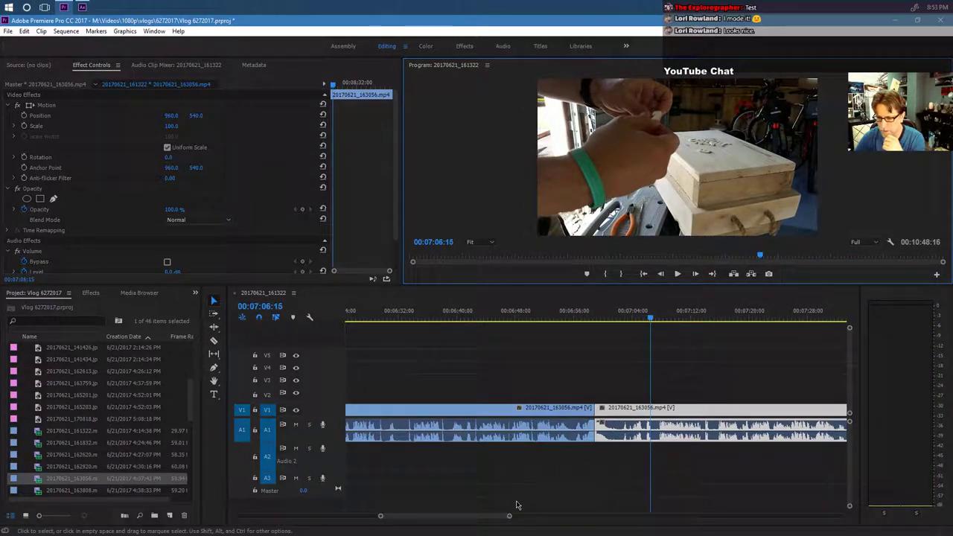
drag(497, 520, 474, 516)
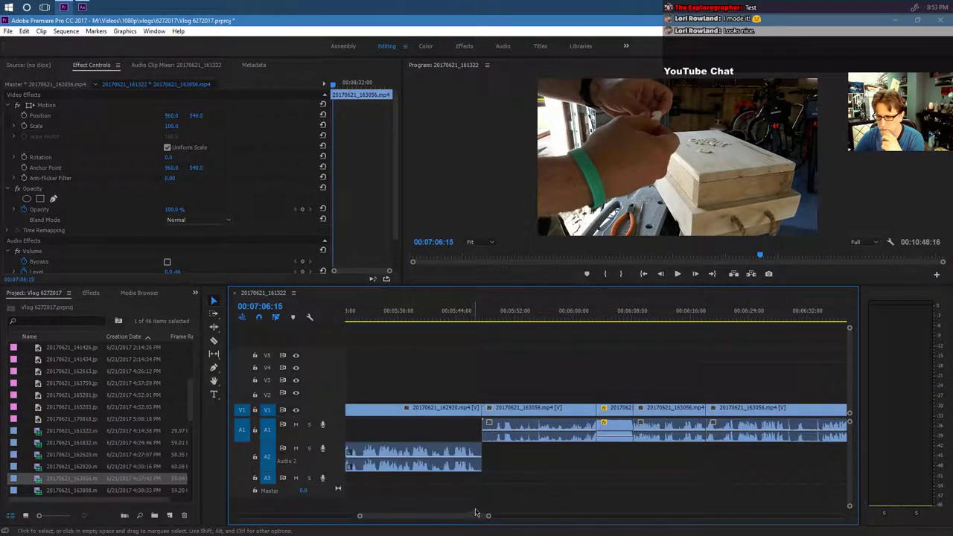
Delete the short clip between the 163056 pieces and extend both neighbours until they meet.
click(617, 430)
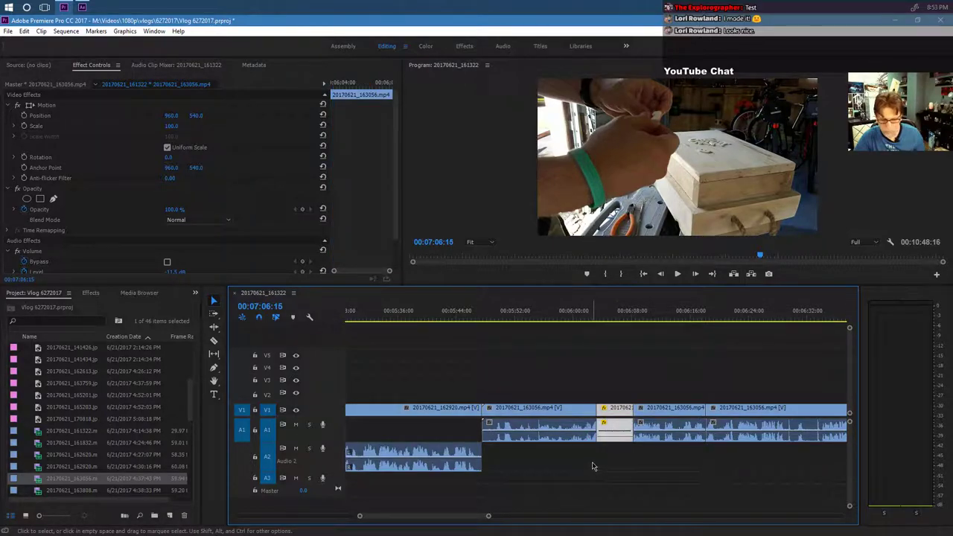
key(Delete)
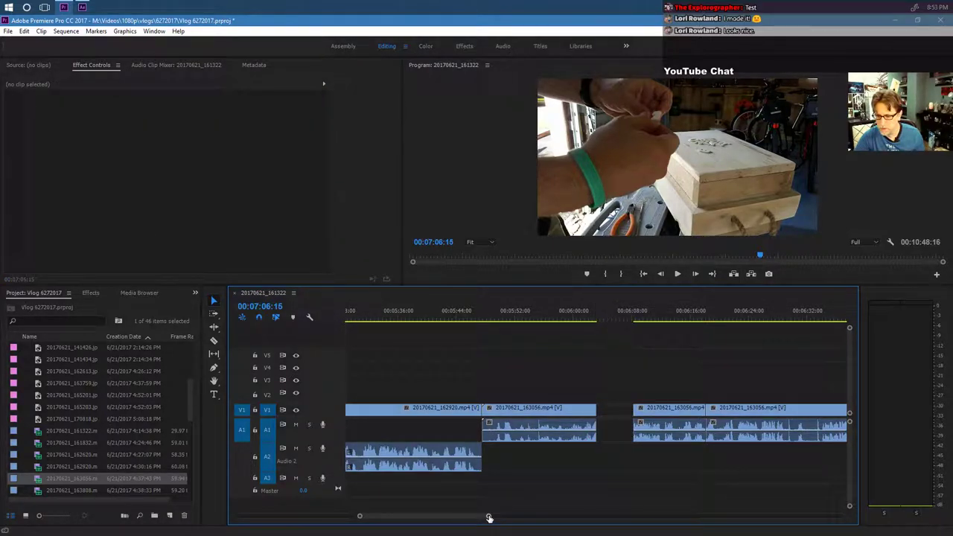
drag(489, 517, 426, 516)
drag(586, 412, 595, 410)
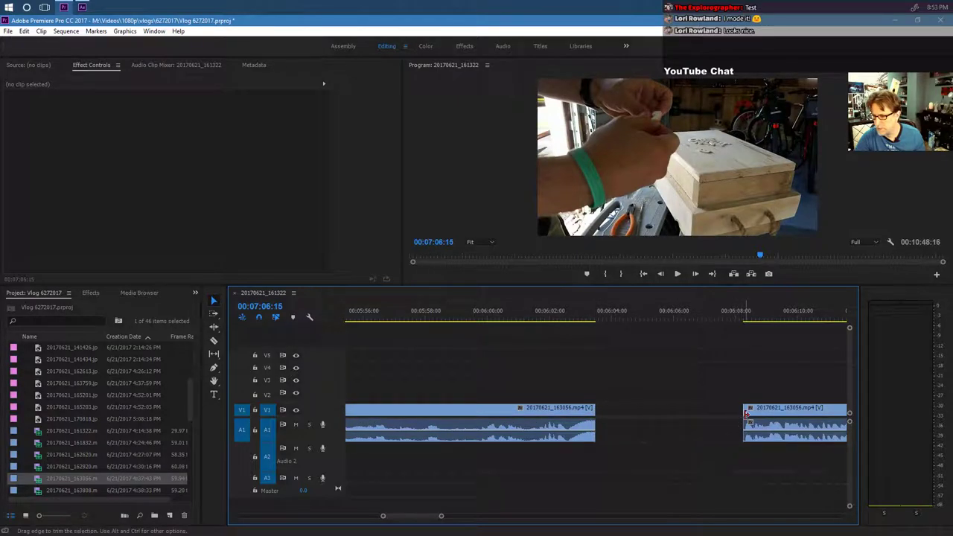
drag(745, 414, 724, 410)
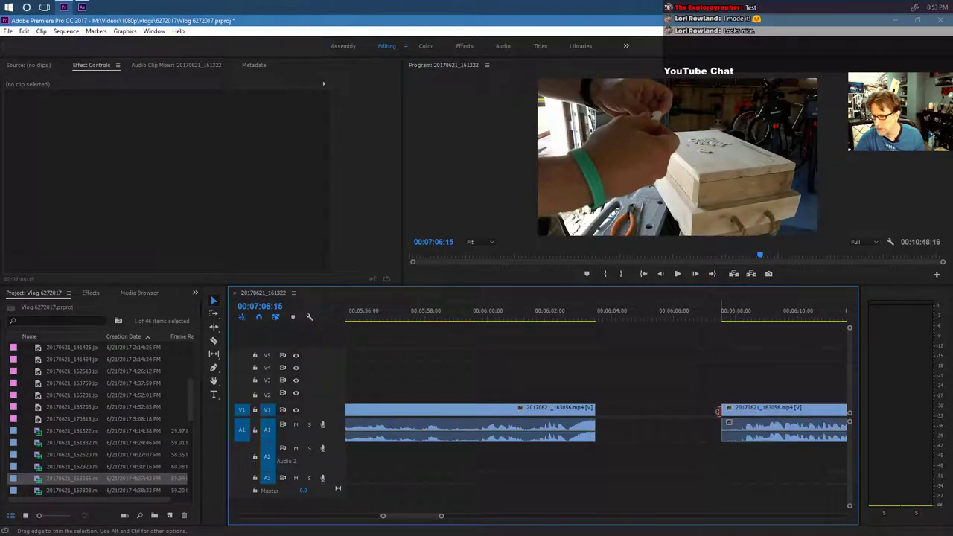
drag(702, 410, 618, 415)
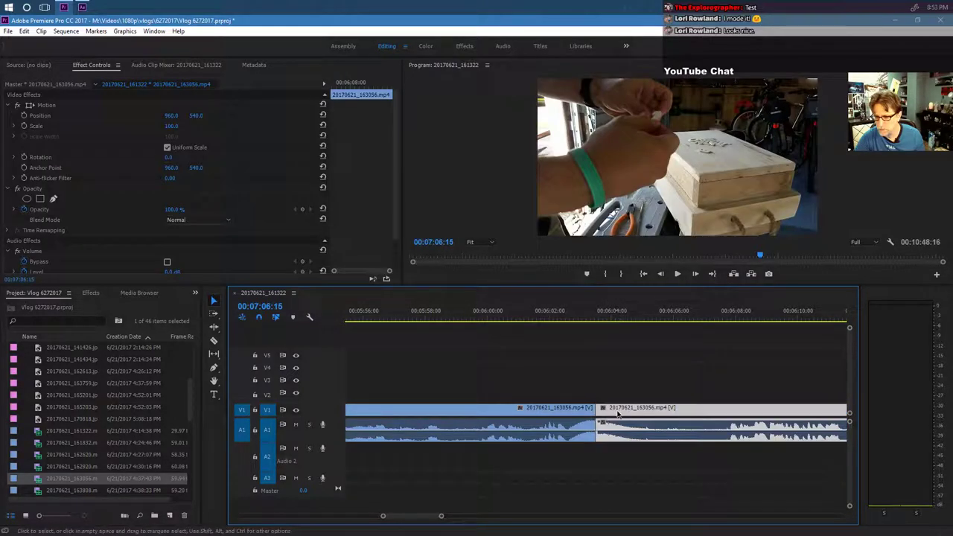
Slide the second 163056 clip left until it butts against the first, then review near 06:56:15.
click(678, 274)
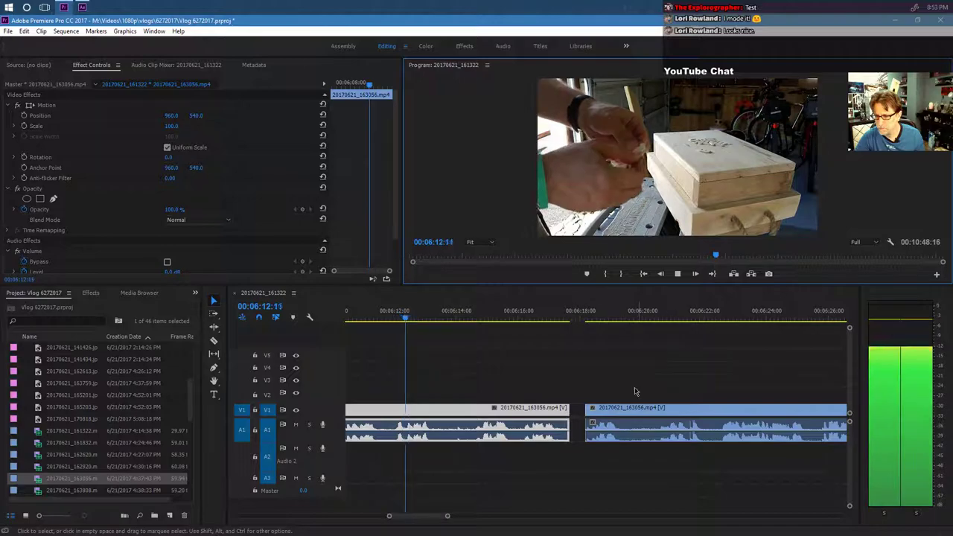
drag(632, 411, 617, 412)
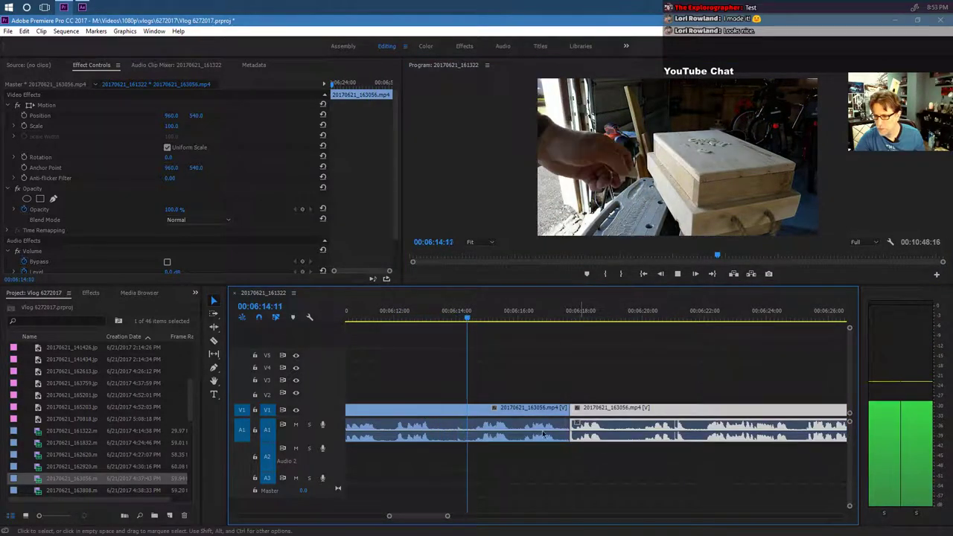
drag(447, 517, 464, 518)
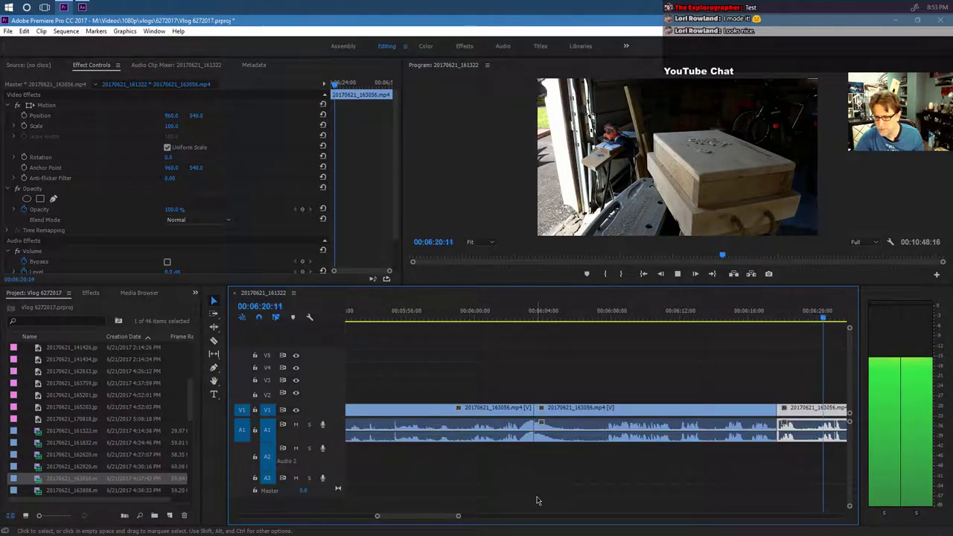
click(678, 273)
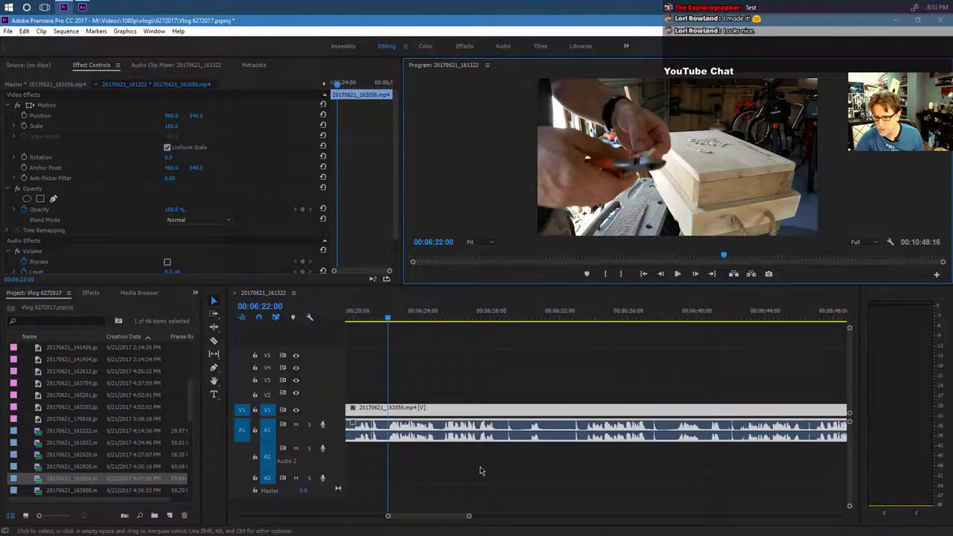
drag(438, 518, 451, 516)
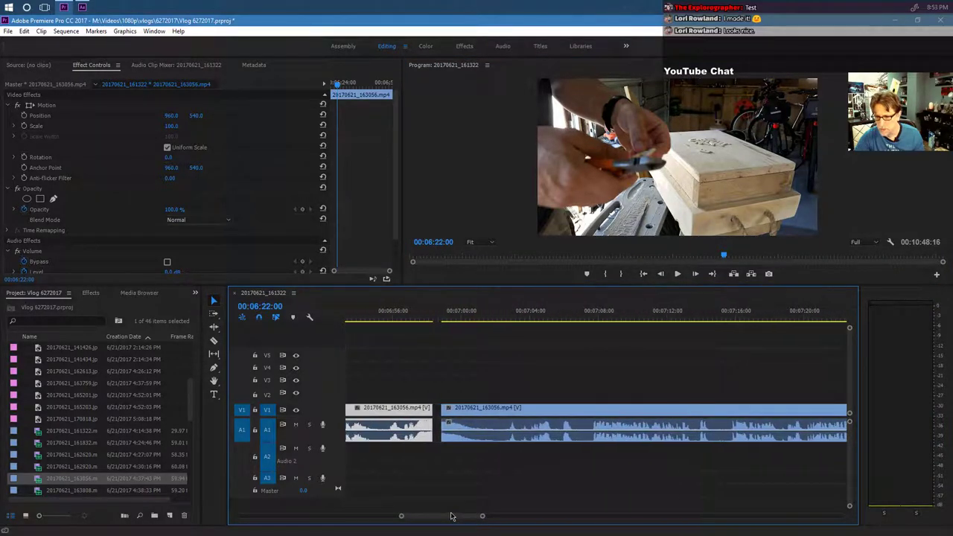
drag(501, 412, 493, 410)
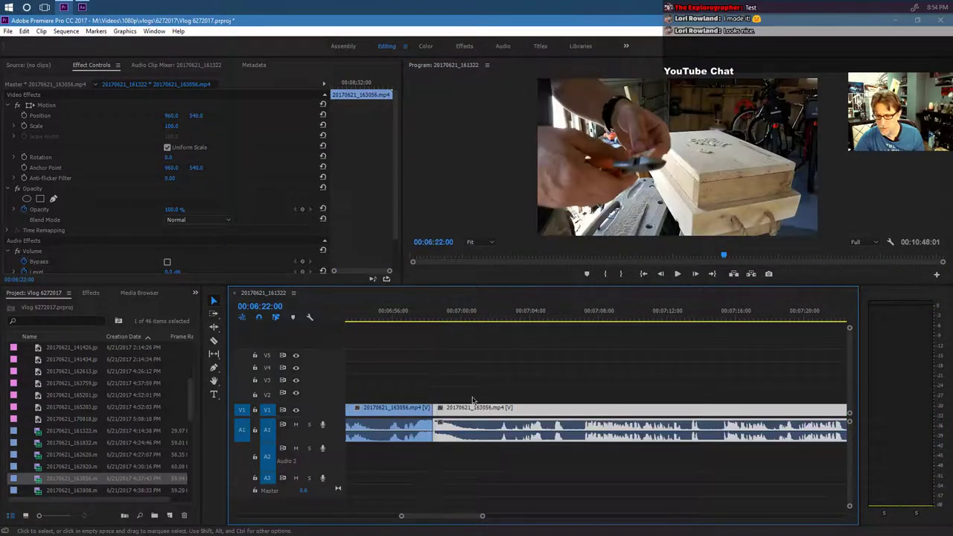
click(400, 313)
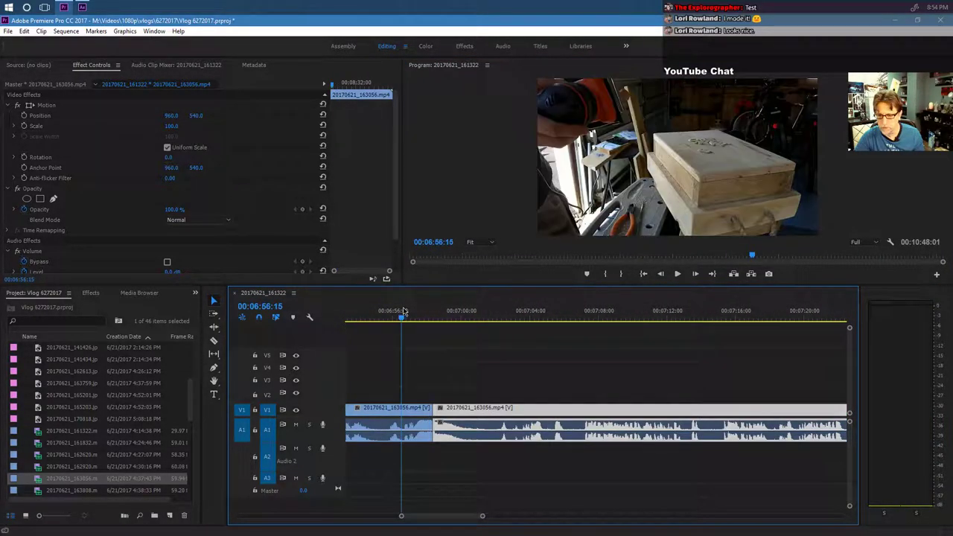
click(677, 274)
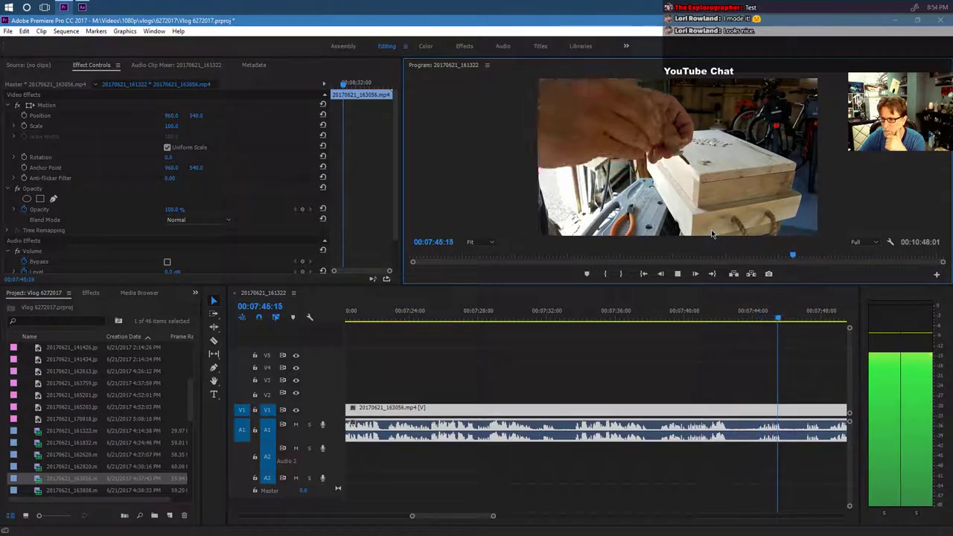
click(400, 519)
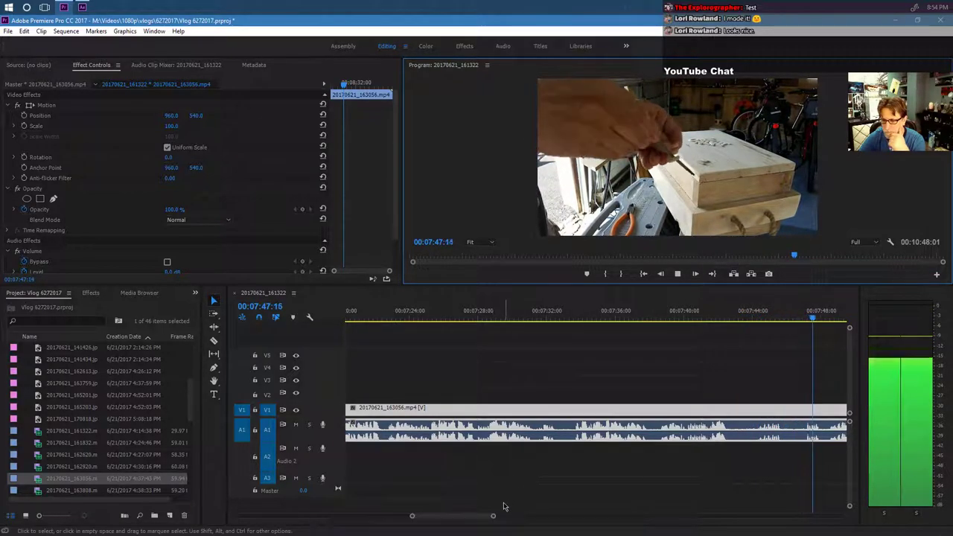
drag(494, 515, 514, 516)
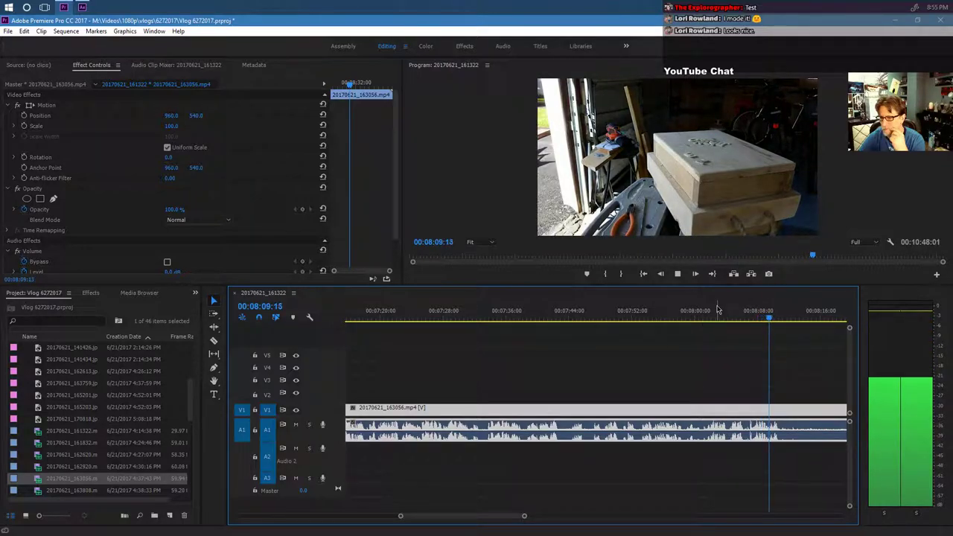
click(679, 274)
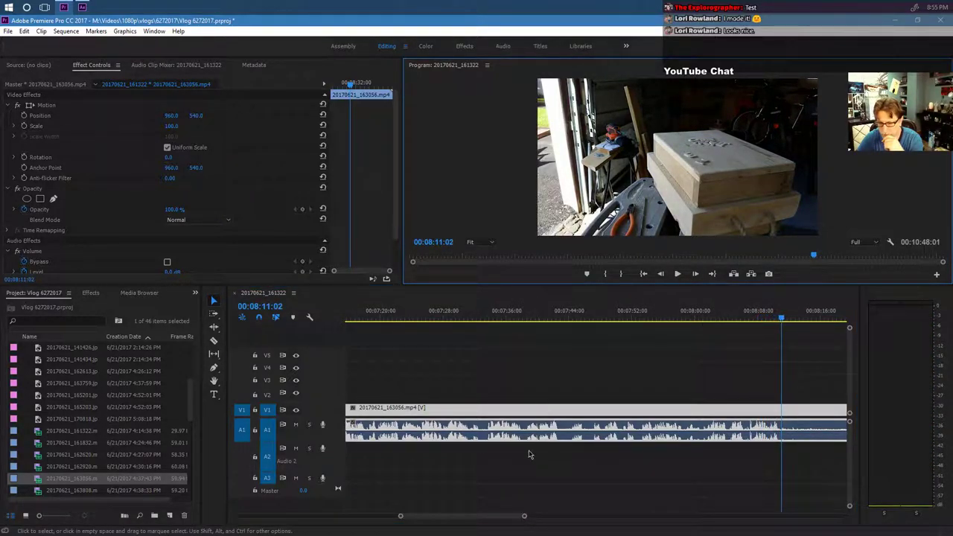
drag(523, 516, 583, 514)
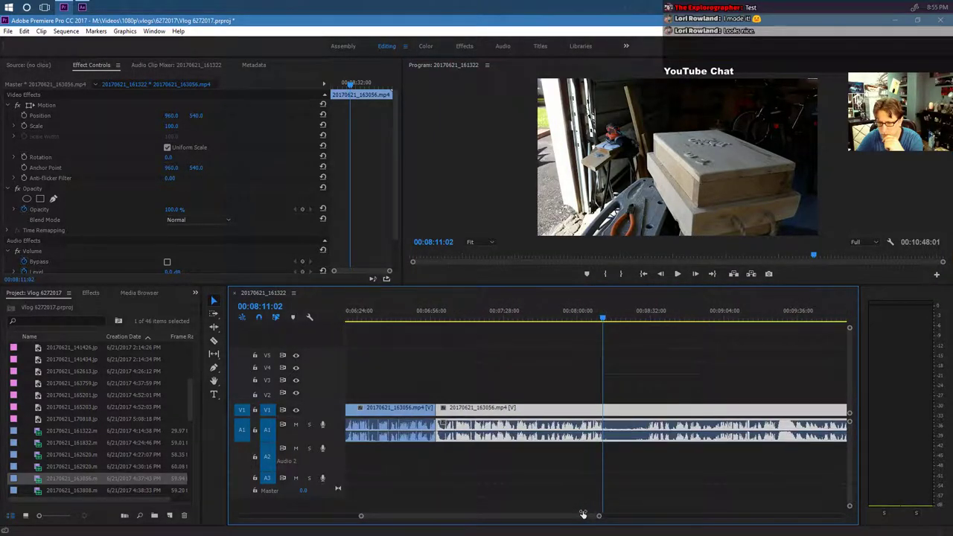
click(443, 318)
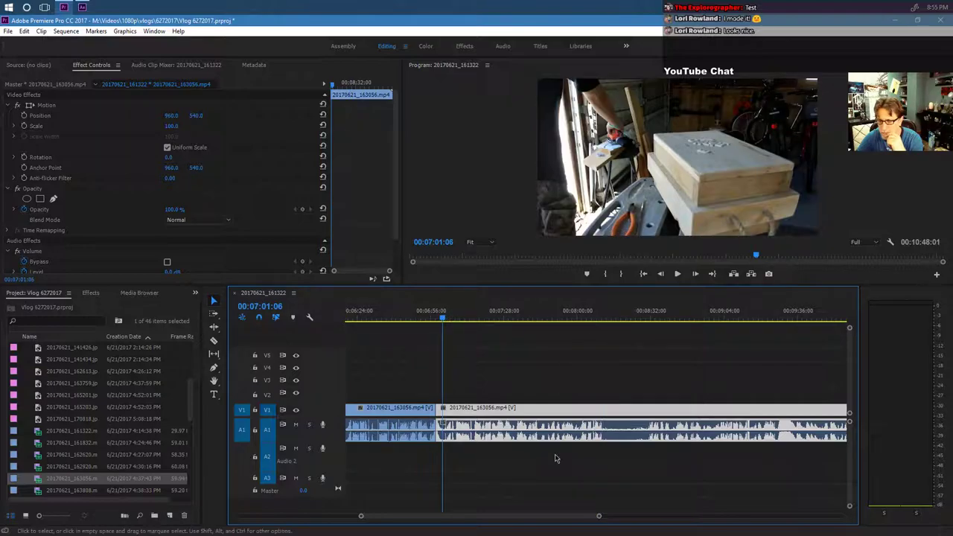
click(678, 274)
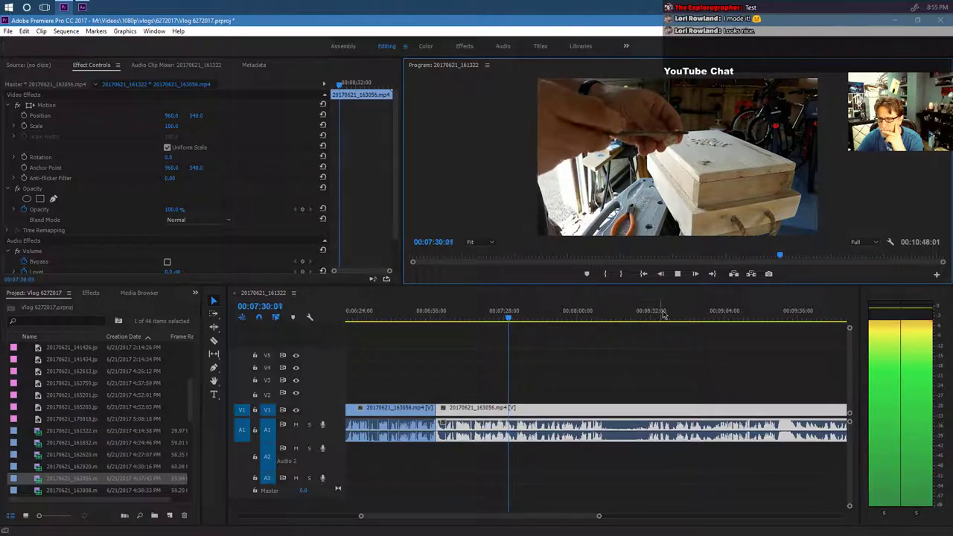
click(678, 277)
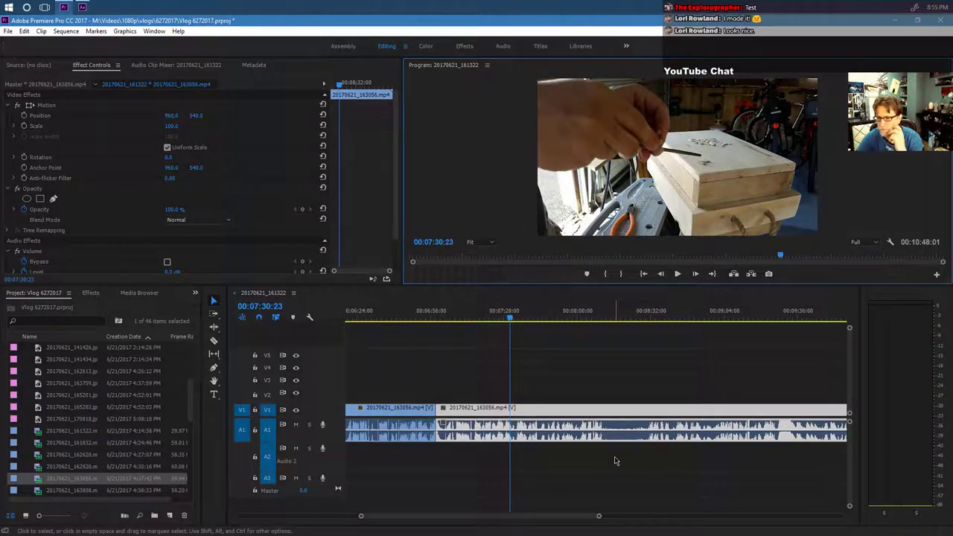
Cut the 163056 footage with the Razor at 08:10:29.
click(602, 319)
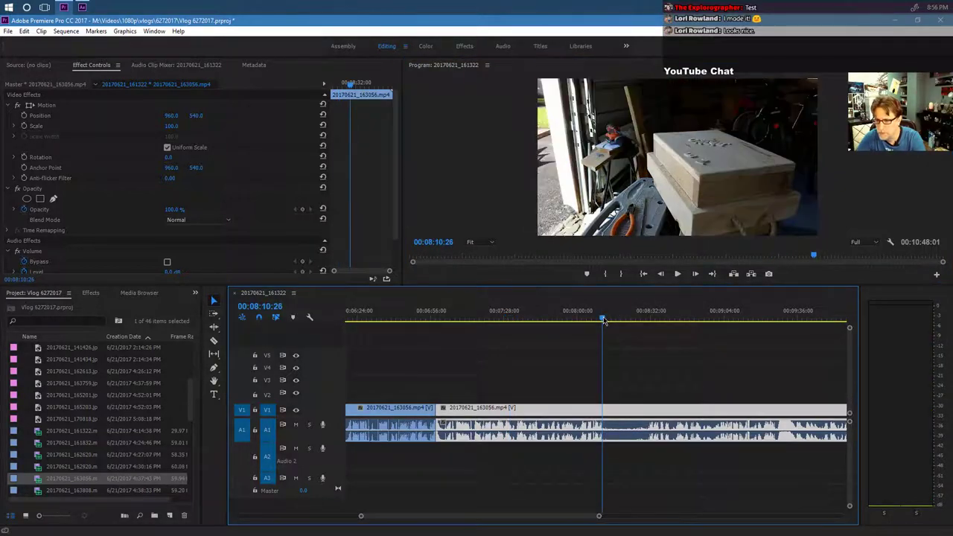
click(678, 274)
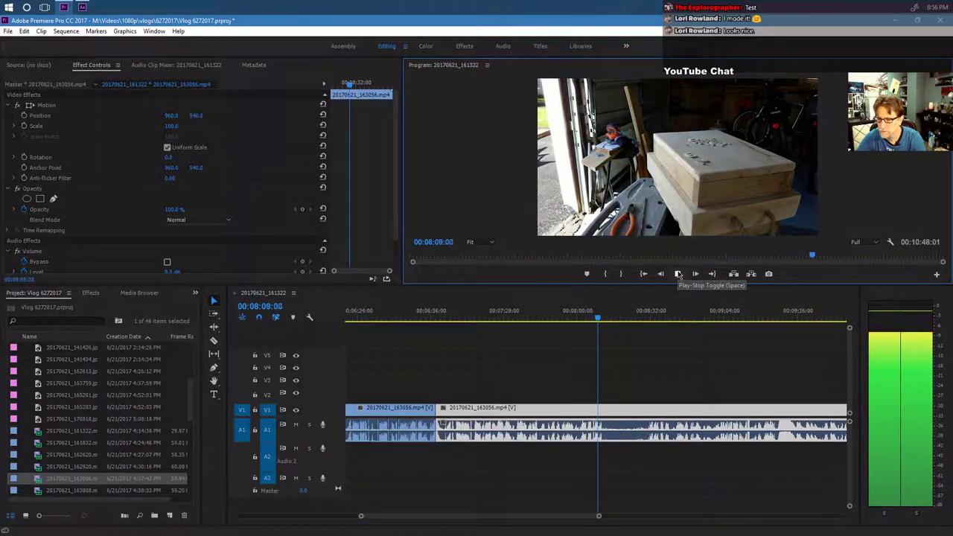
click(678, 274)
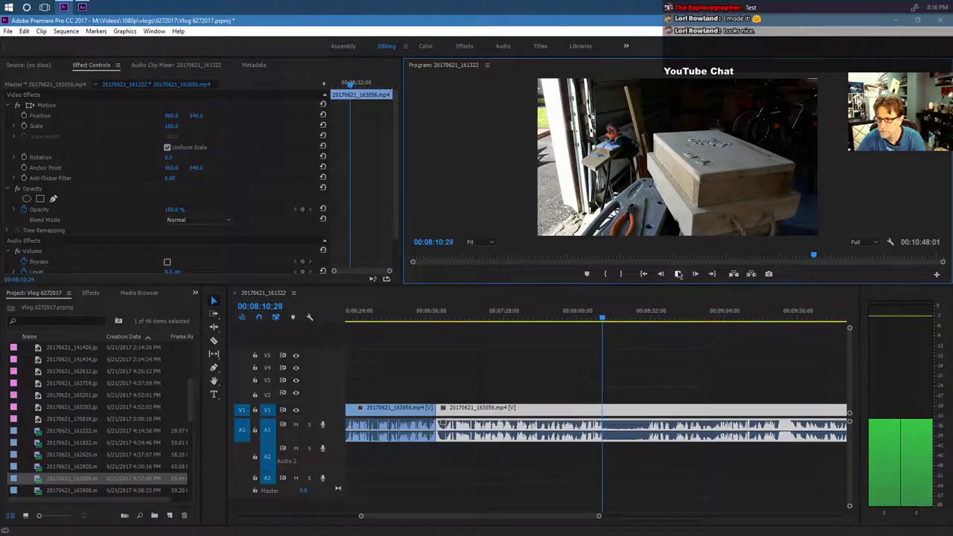
click(216, 342)
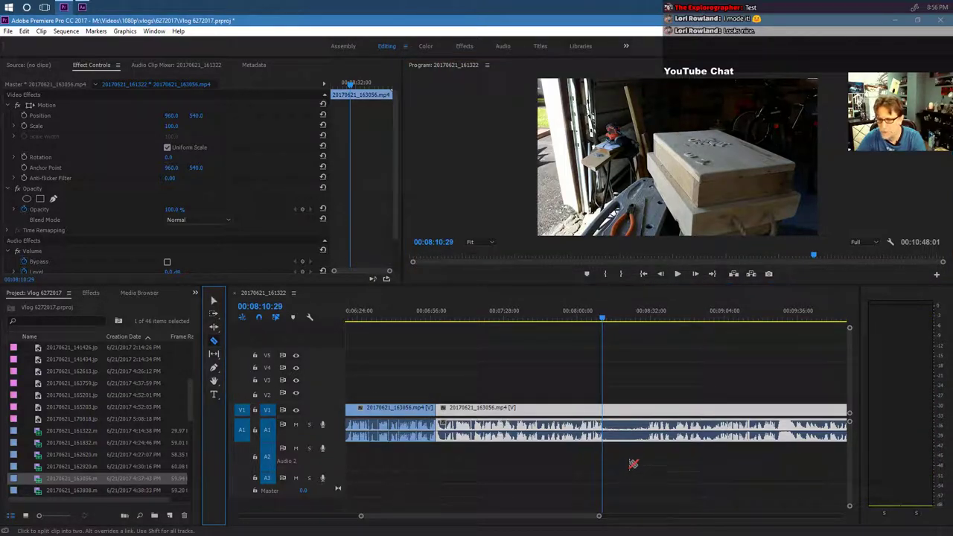
click(606, 432)
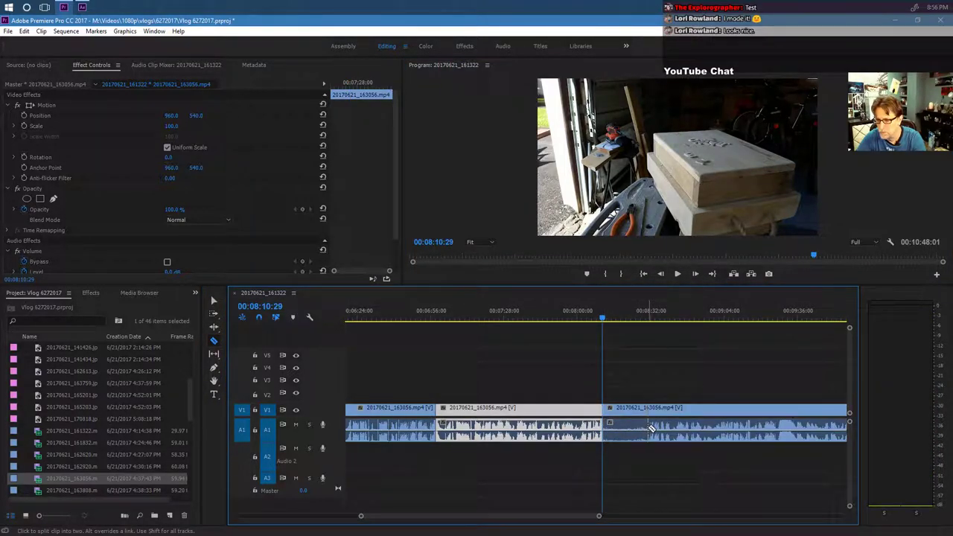
Ripple delete the short piece after the cut and play back across the new edit.
click(214, 302)
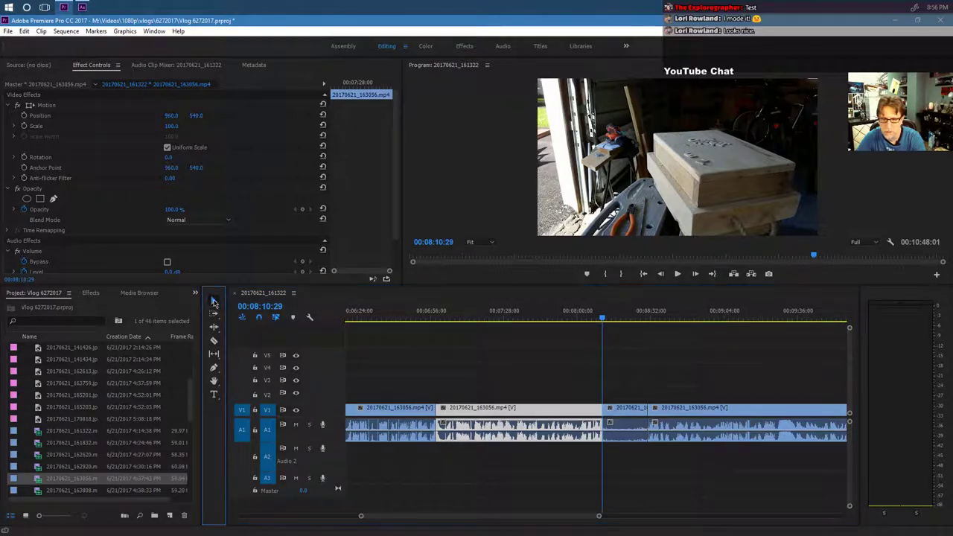
click(627, 409)
key(shift+Delete)
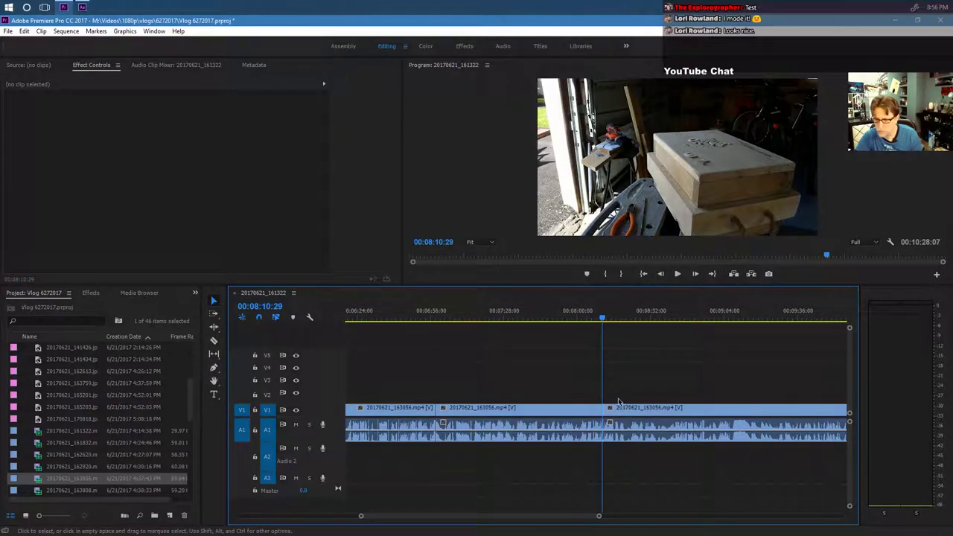
click(595, 320)
click(677, 273)
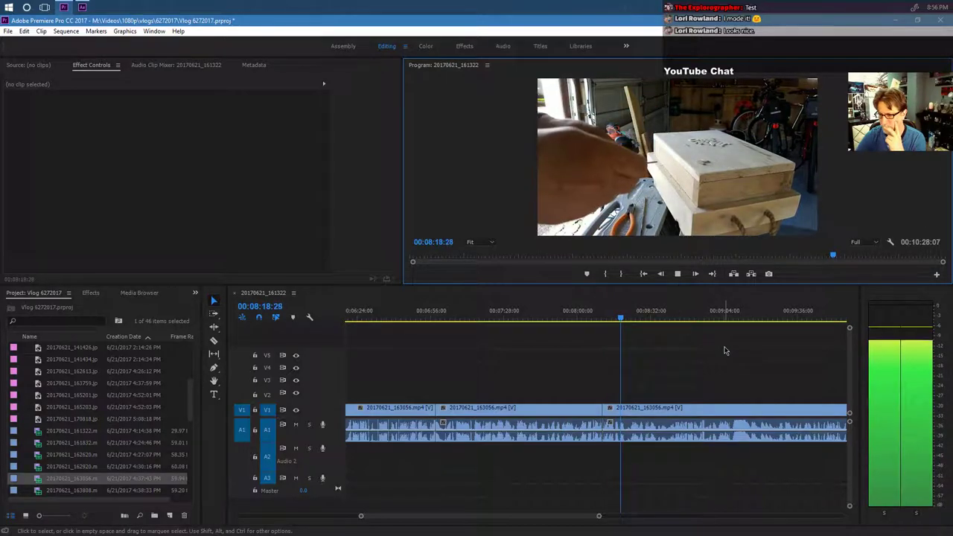
Drag 20170621_163808 from the Project panel onto the end of V1.
drag(599, 518, 620, 516)
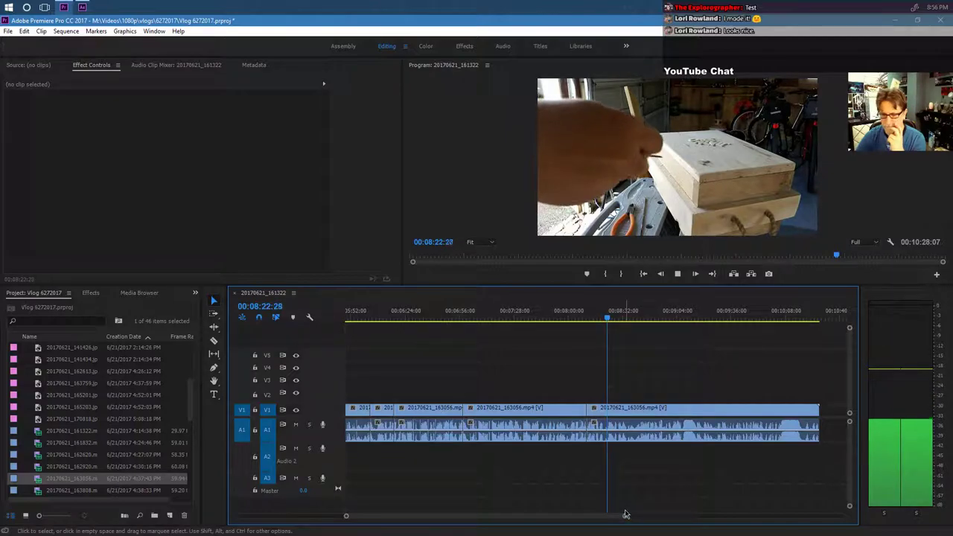
click(111, 494)
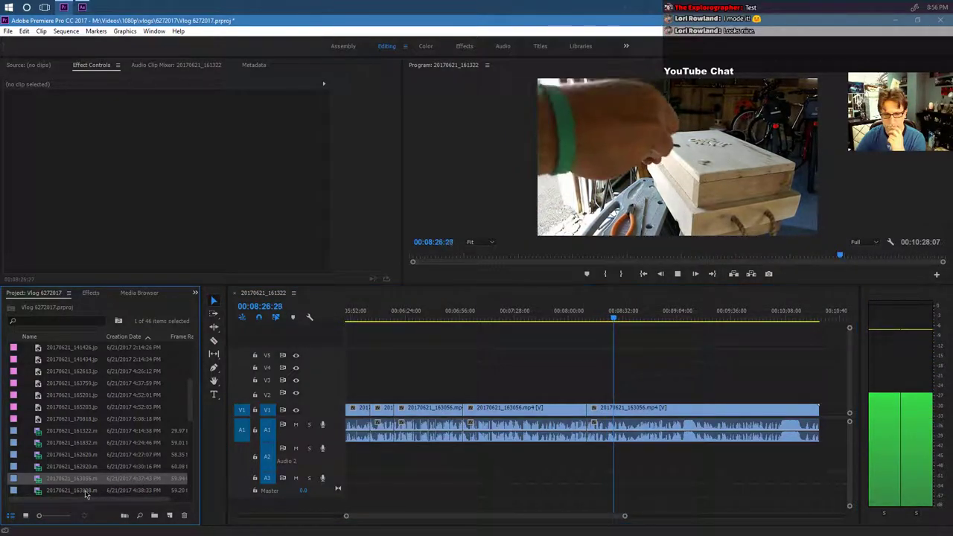
click(87, 495)
drag(86, 495, 831, 423)
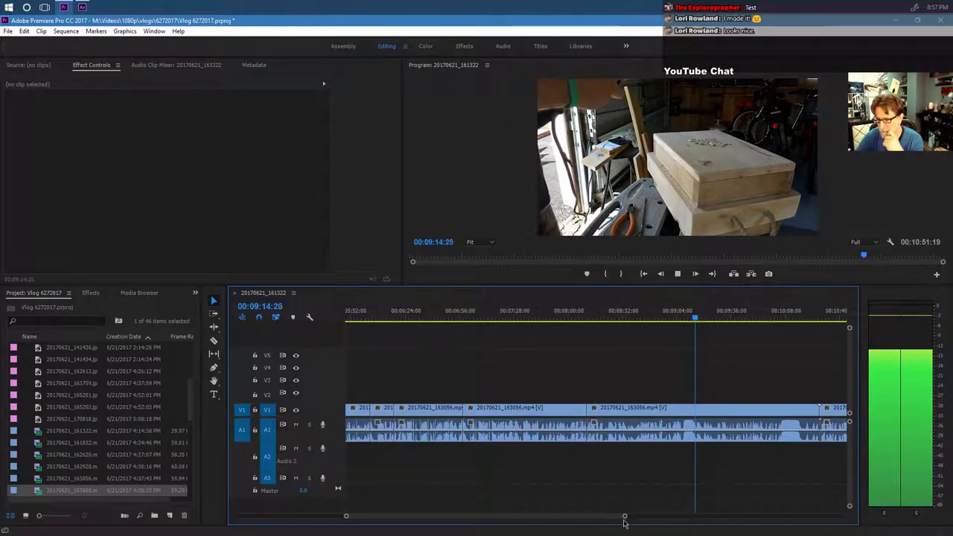
drag(626, 517, 583, 516)
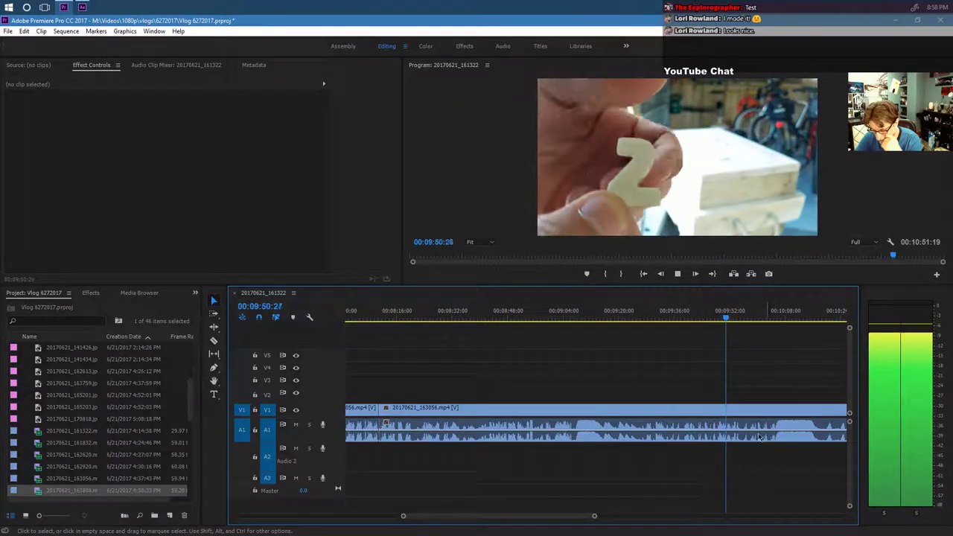
drag(451, 516, 462, 517)
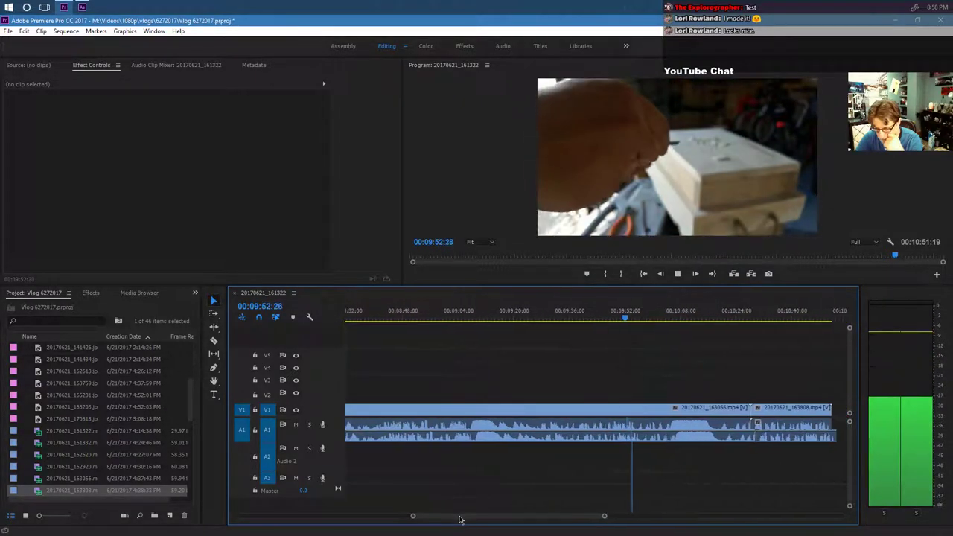
click(677, 274)
click(668, 318)
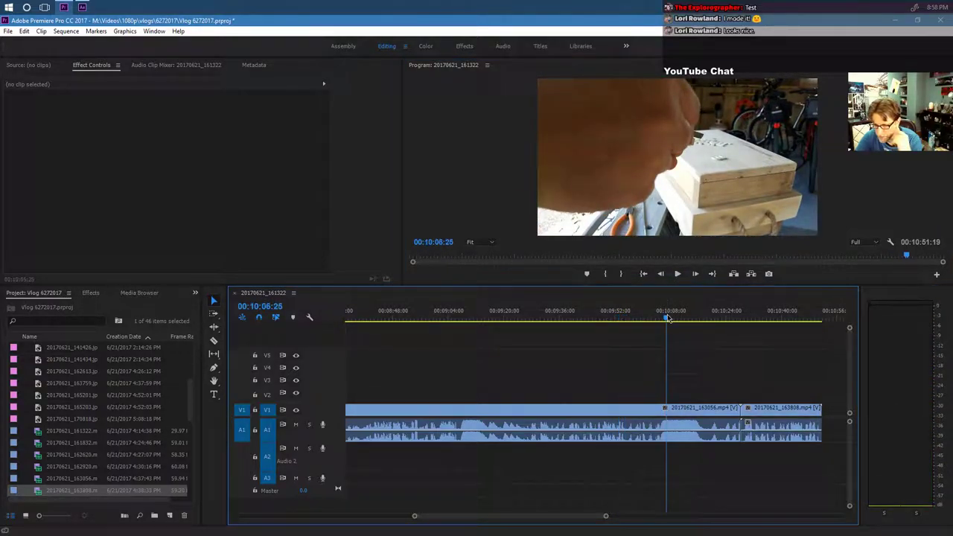
Cut at 10:06:16, trim off the following piece's start, and slide 163808 left to close the gap.
drag(667, 317, 667, 318)
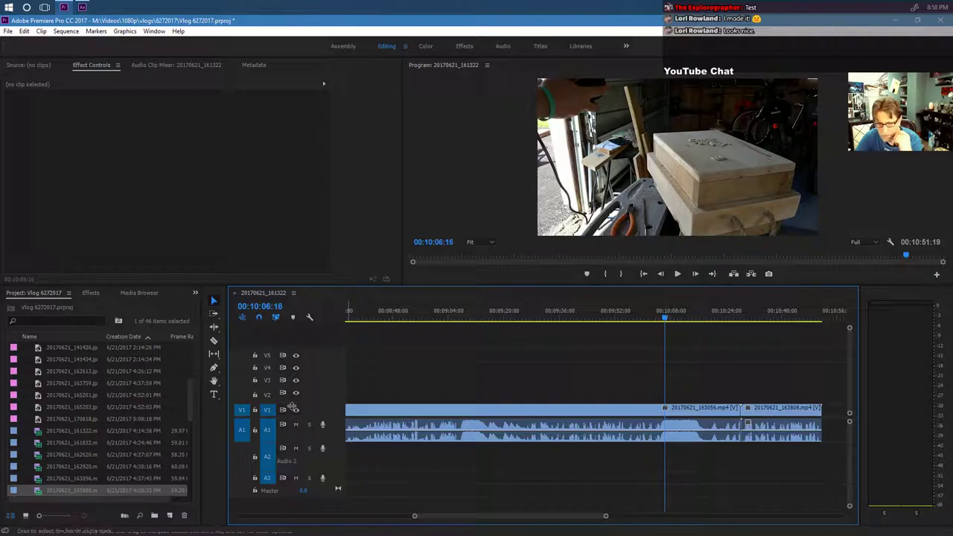
click(214, 340)
click(670, 430)
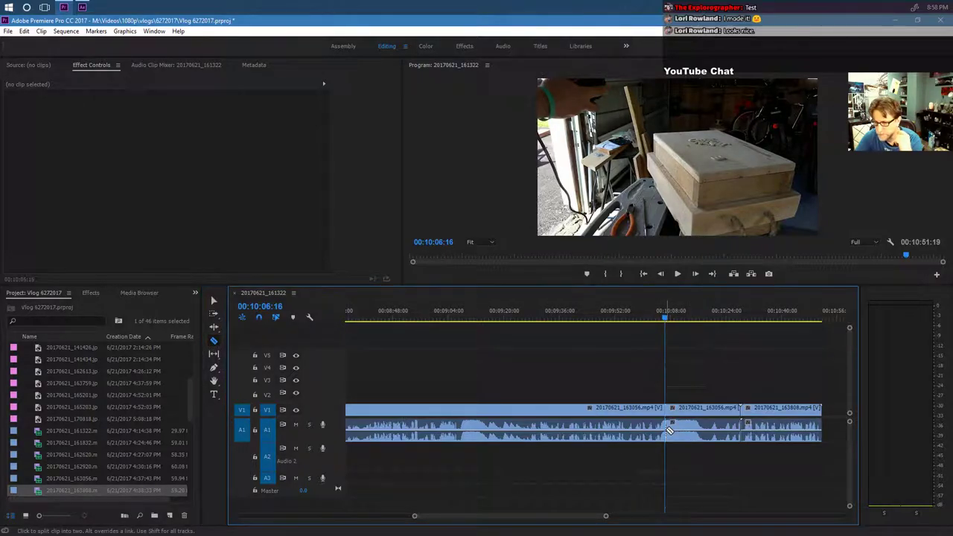
click(216, 300)
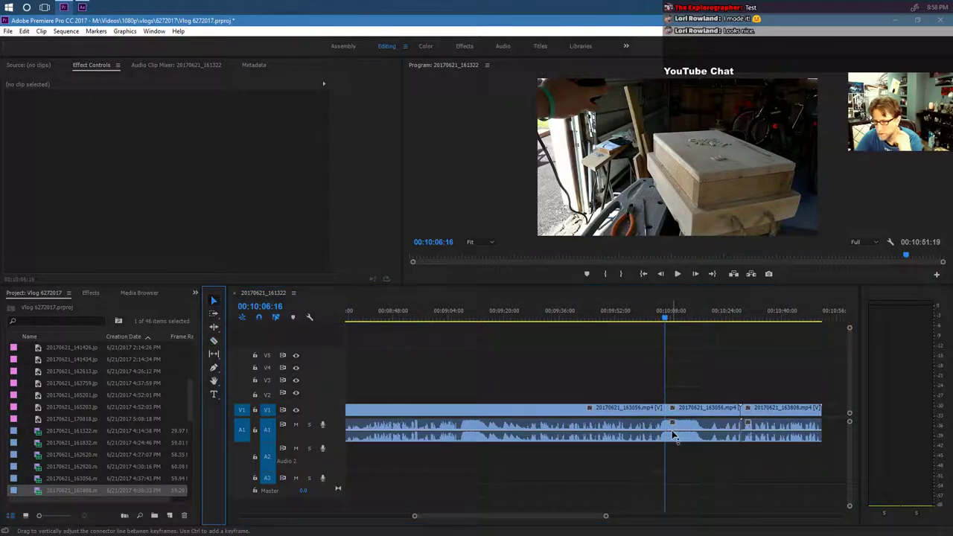
drag(669, 426, 687, 415)
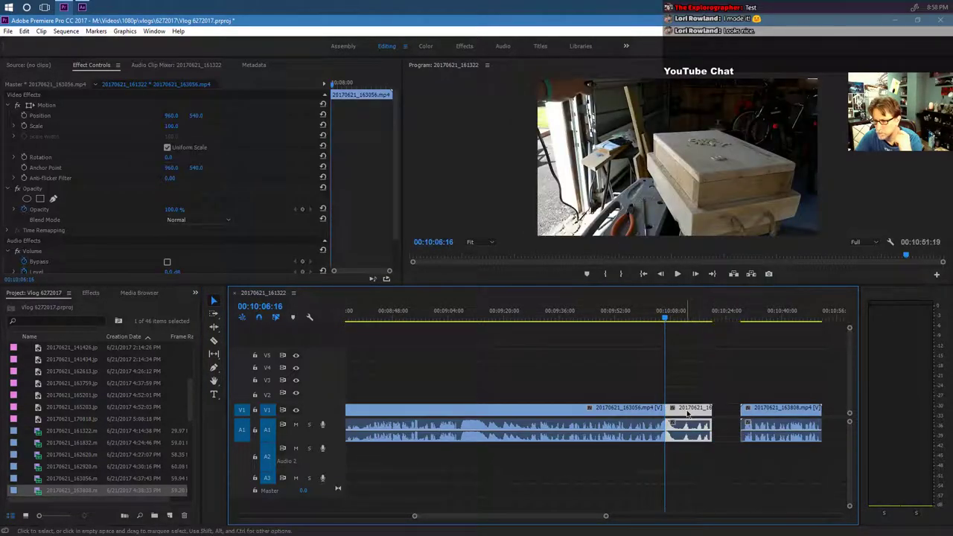
drag(790, 407, 742, 414)
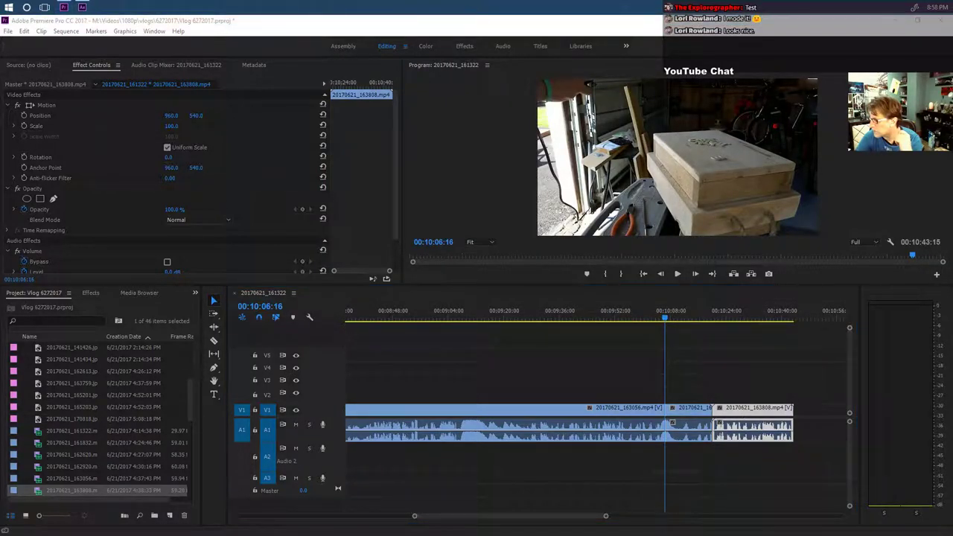
click(652, 320)
Play across the cut before 20170621_163808.mp4, then zoom the timeline in on that edit.
click(678, 274)
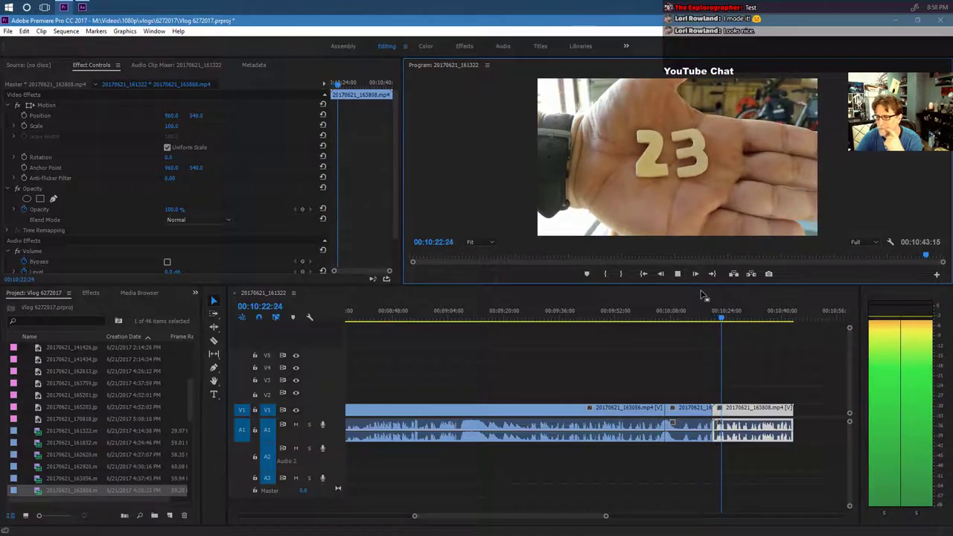
click(678, 273)
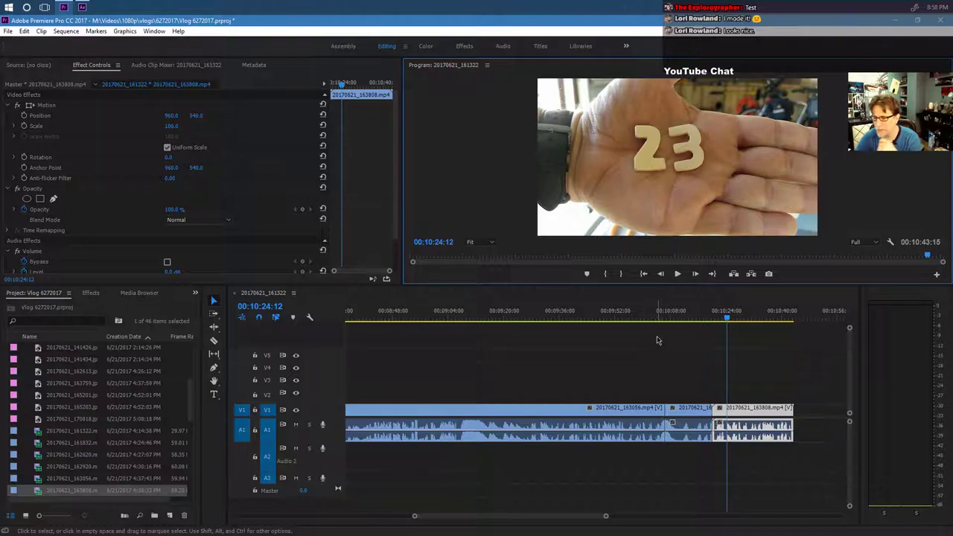
drag(605, 516, 555, 506)
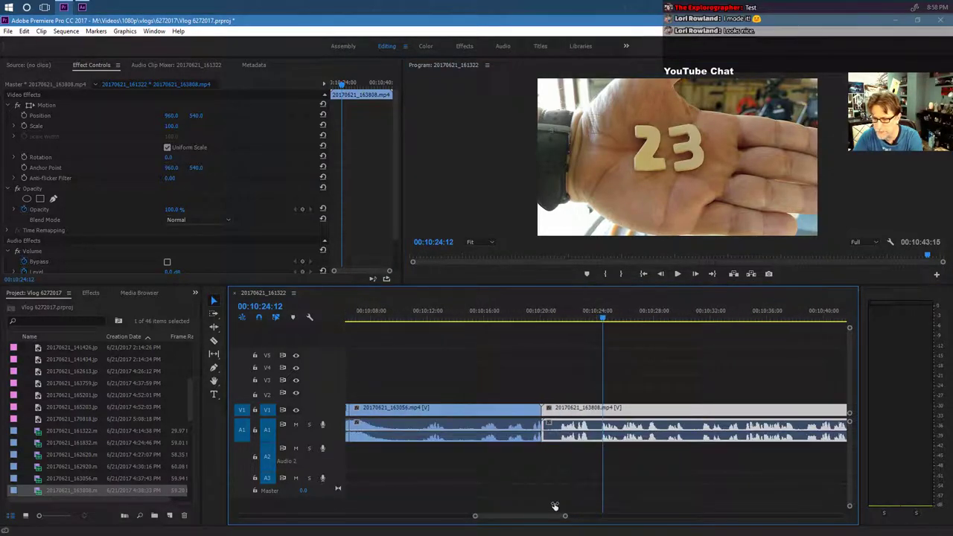
Replay the cut, then select 20170621_163808.mp4 and unlink its video from its audio.
click(529, 316)
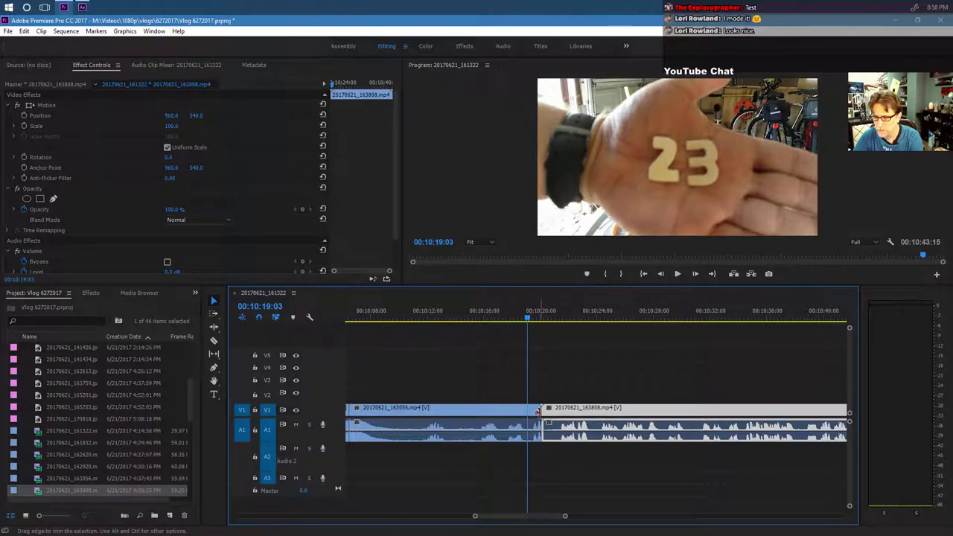
click(680, 275)
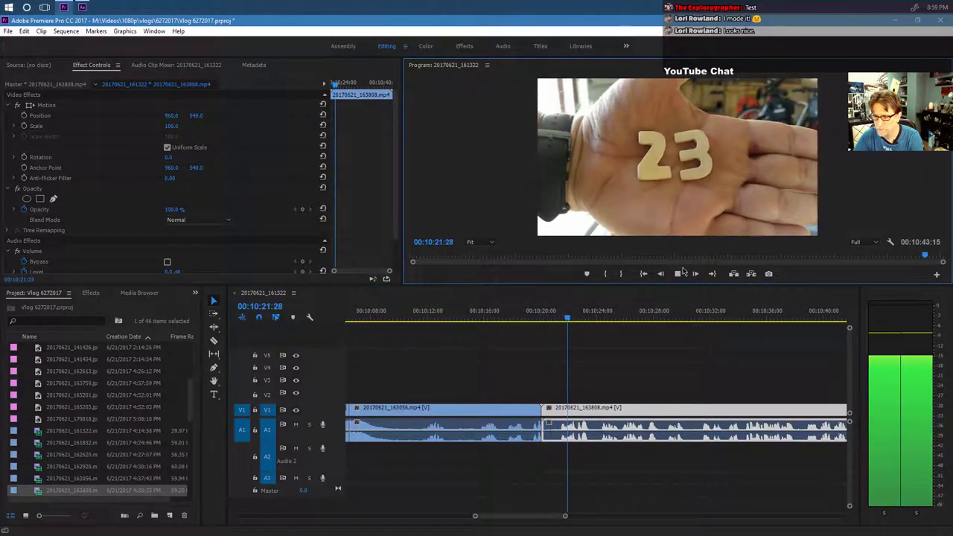
key(space)
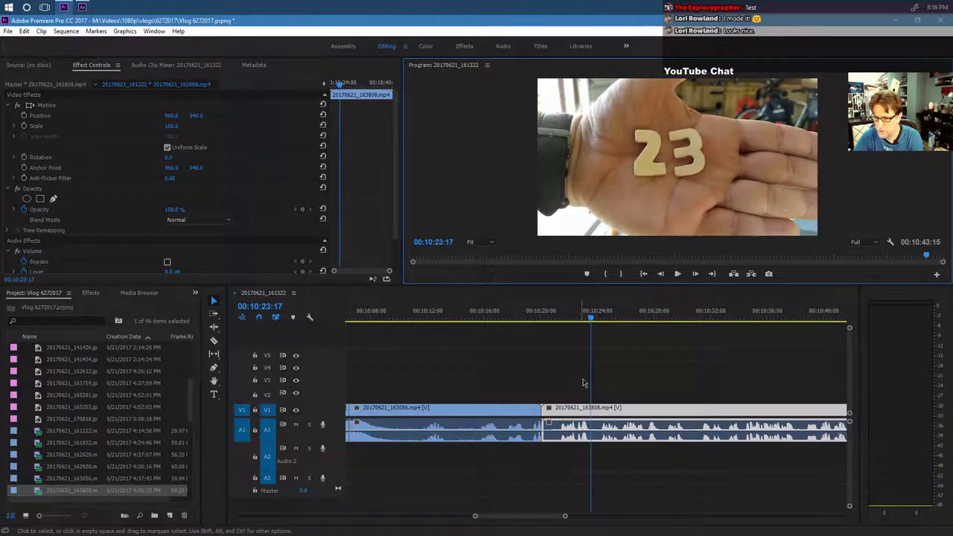
drag(597, 319, 567, 318)
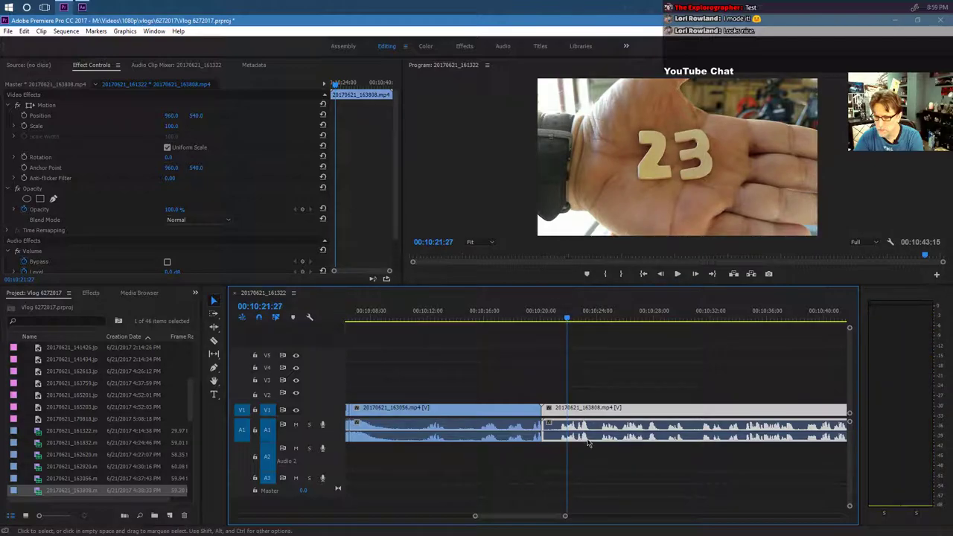
click(605, 372)
drag(604, 366, 605, 463)
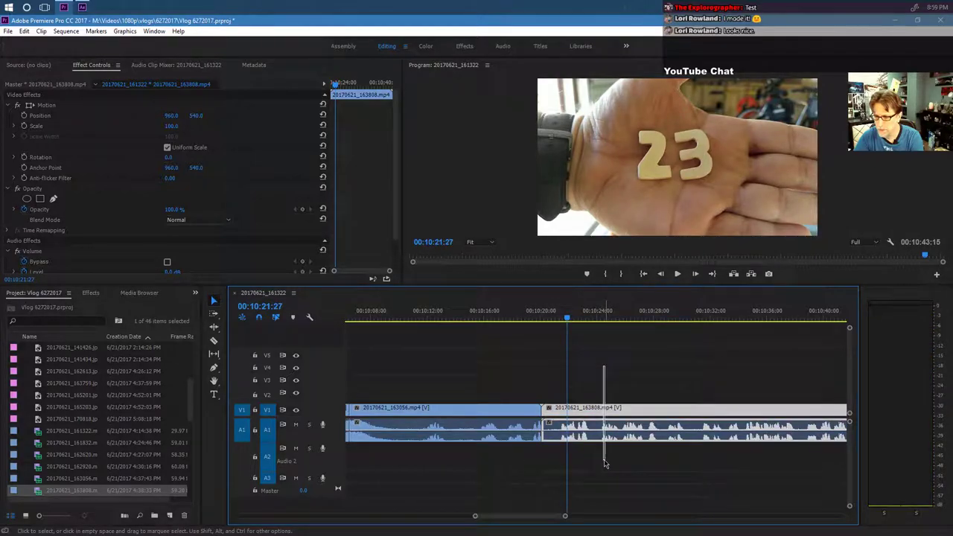
right_click(628, 408)
click(642, 210)
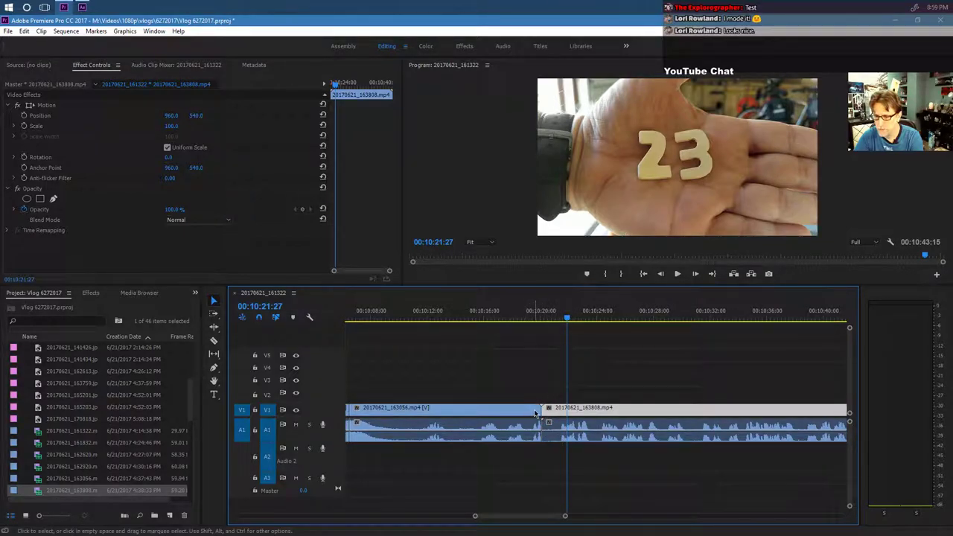
Play back the join region from about 10:14 to 10:18:16.
click(464, 311)
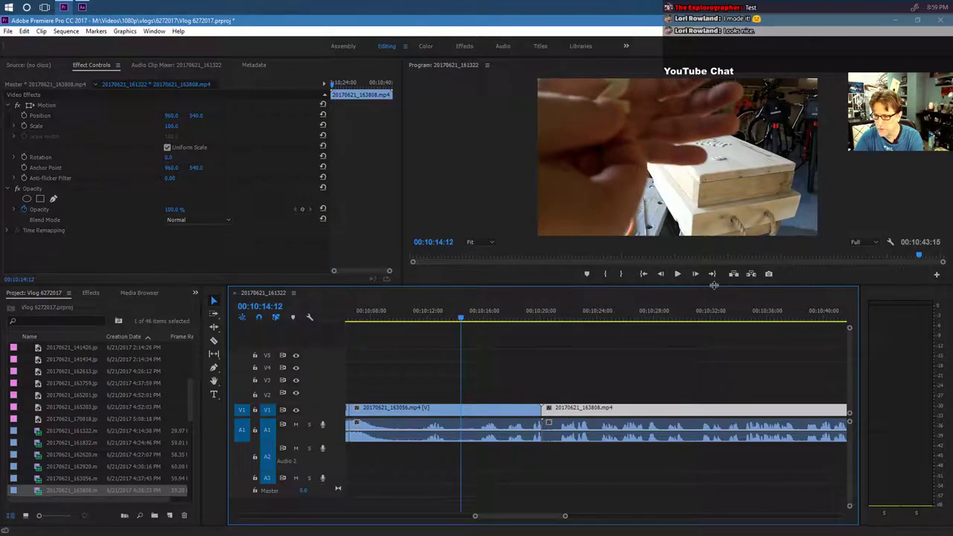
click(678, 274)
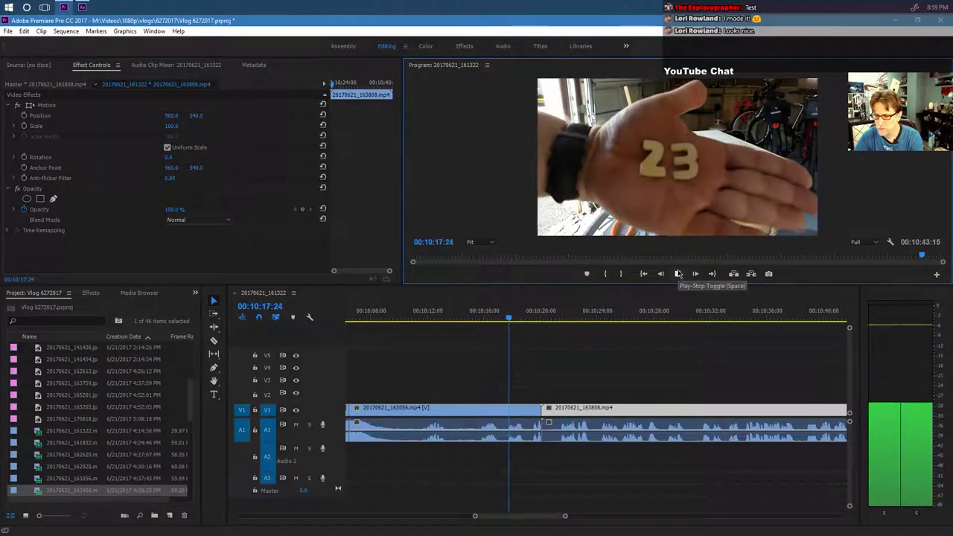
click(677, 274)
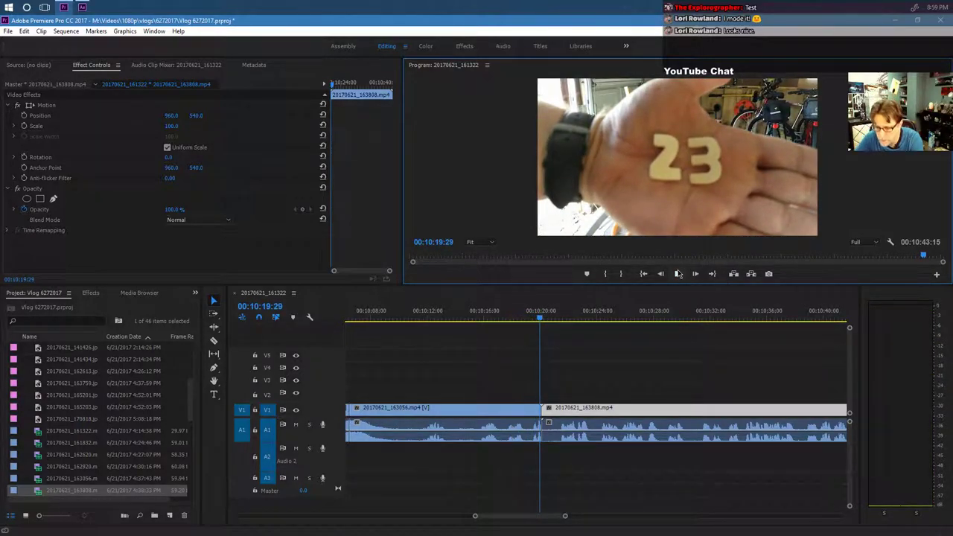
click(677, 274)
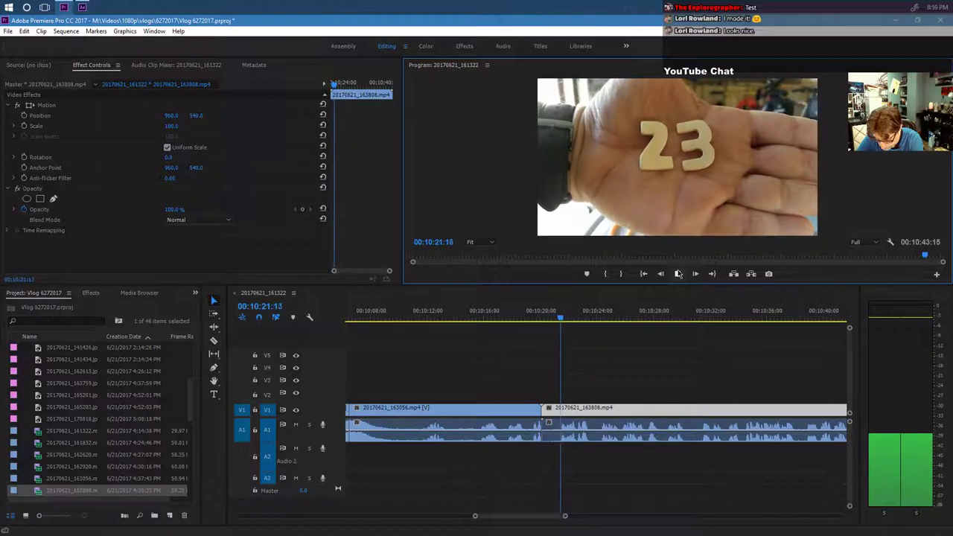
click(677, 274)
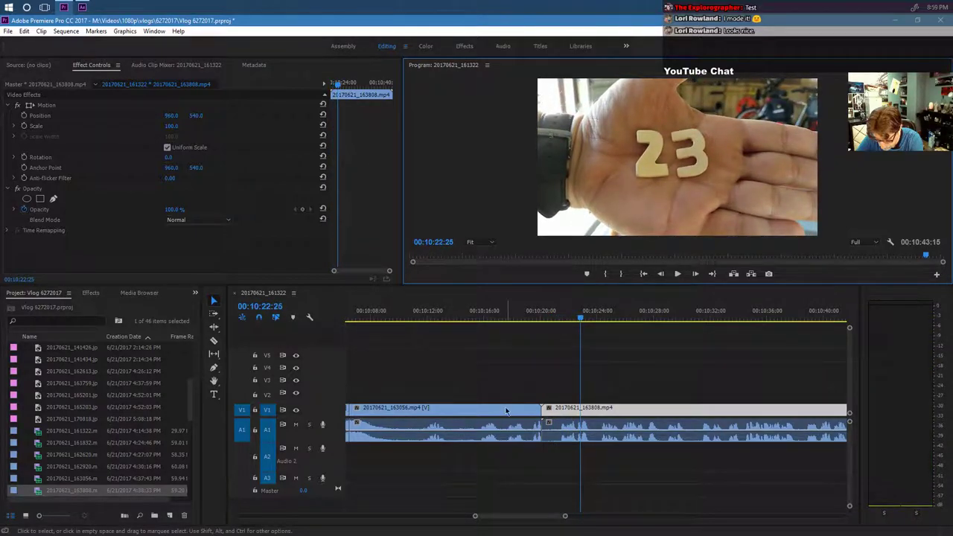
click(487, 320)
click(676, 275)
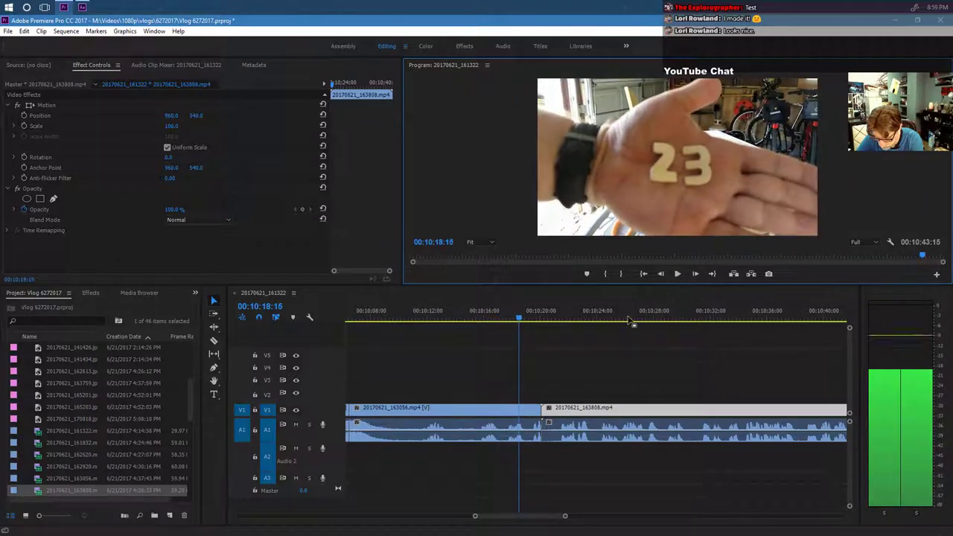
key(space)
Unlink the 163056 clip, trim its audio end and the 163808 video start, then shift 163808 left.
right_click(527, 411)
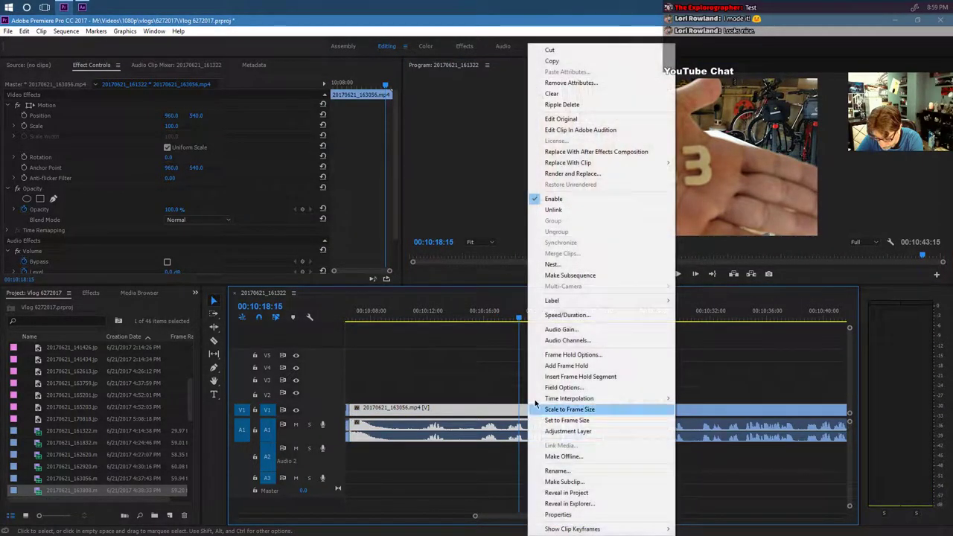
click(555, 210)
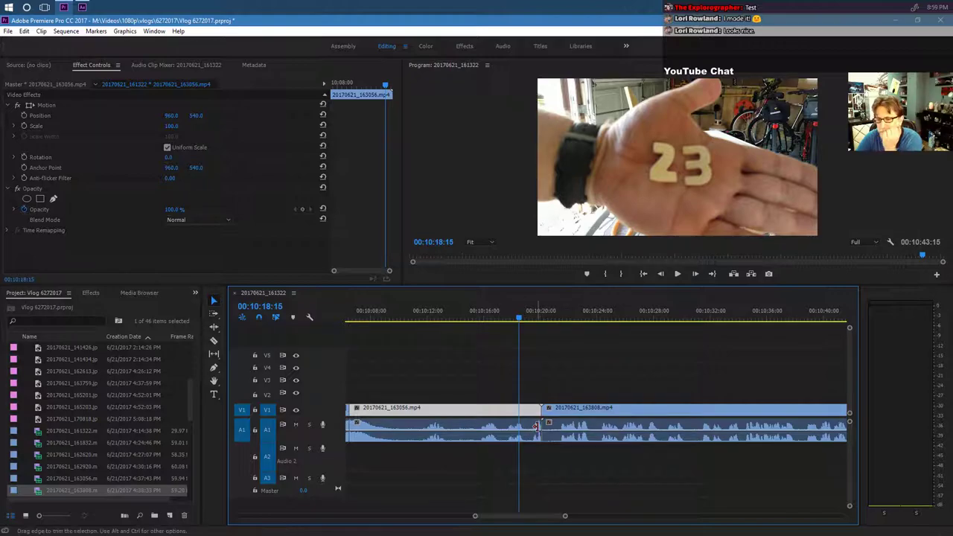
drag(531, 426, 439, 409)
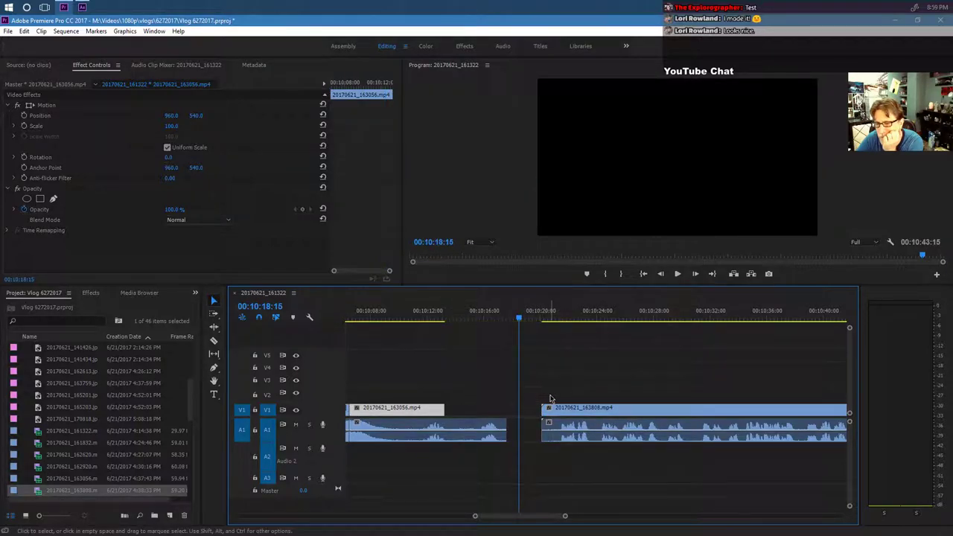
drag(544, 412, 562, 424)
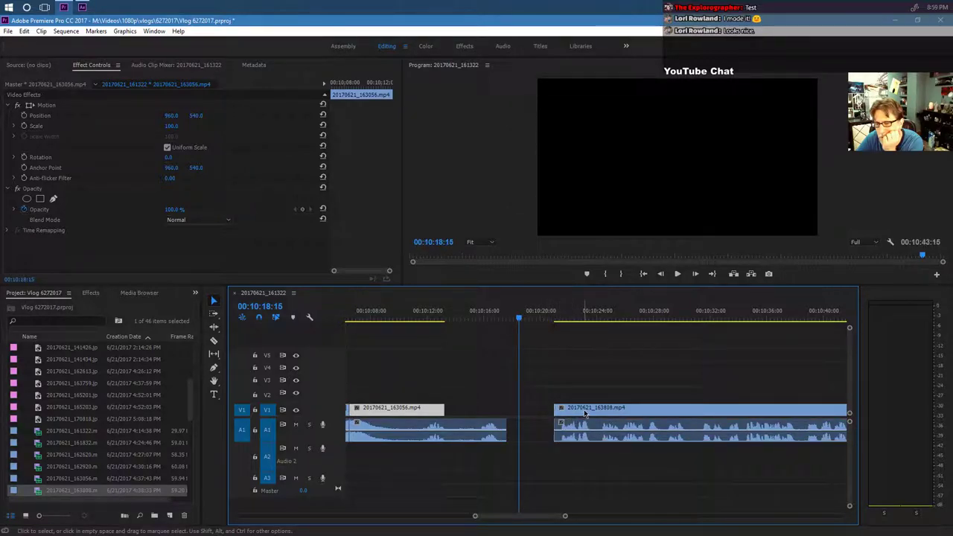
click(616, 411)
drag(616, 412, 569, 412)
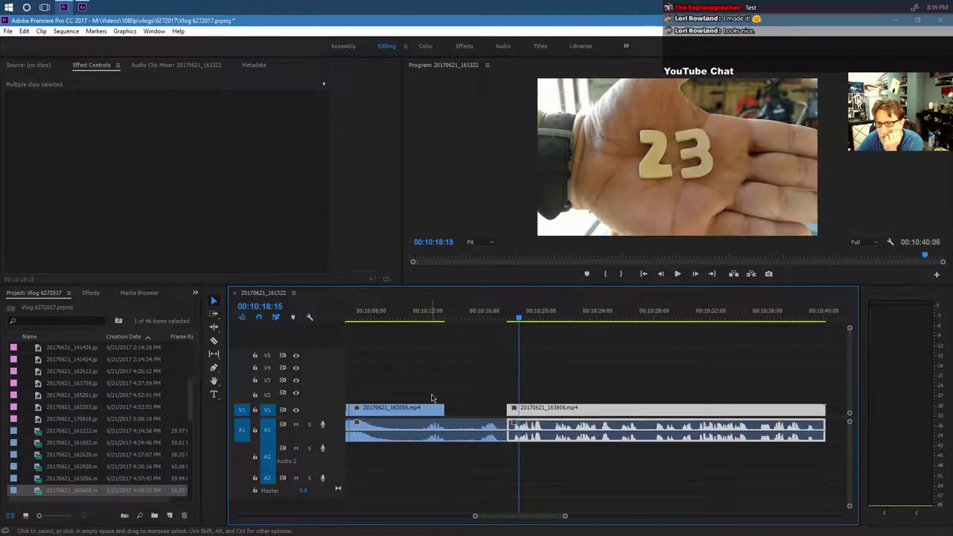
Extend the first clip to meet 163808, close the A1 audio gap, and scrub across the join.
click(679, 274)
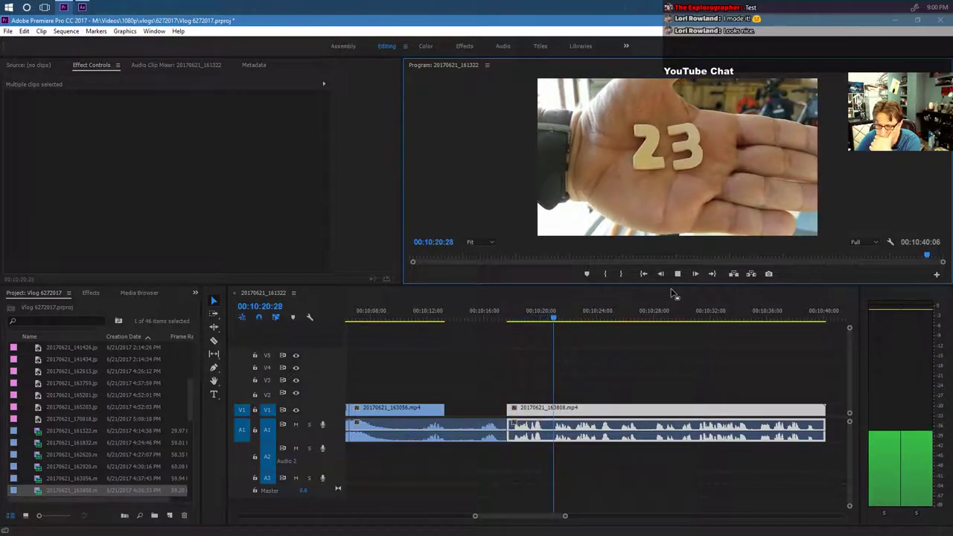
click(678, 273)
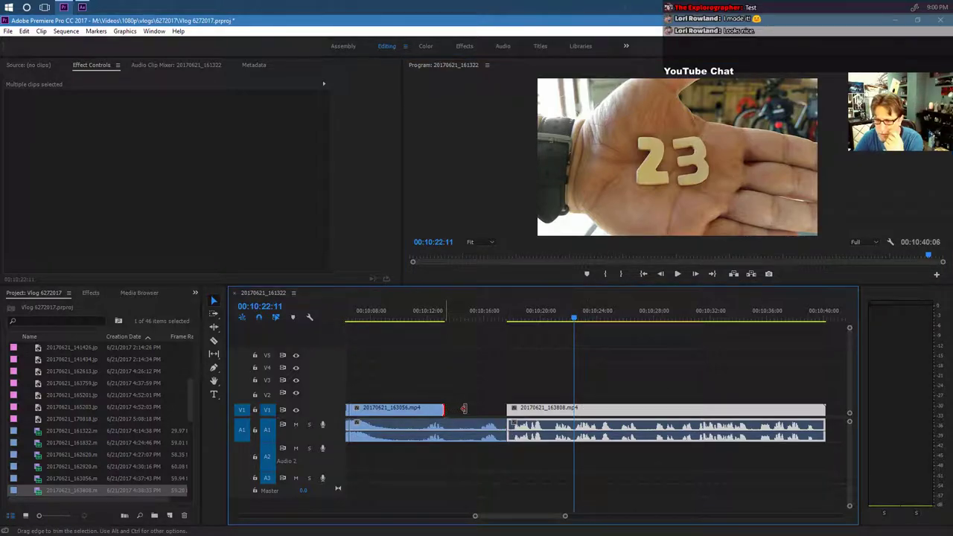
drag(443, 409, 508, 404)
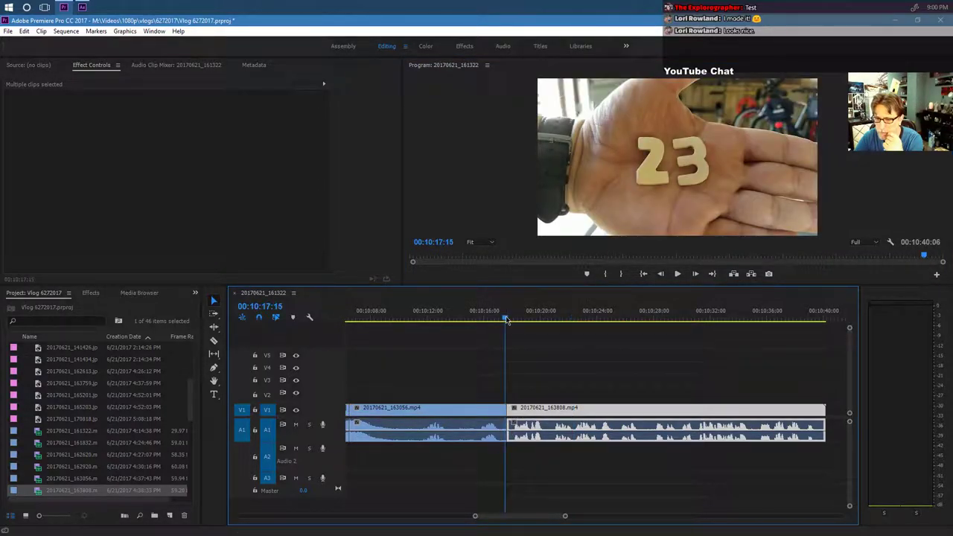
drag(505, 319, 510, 326)
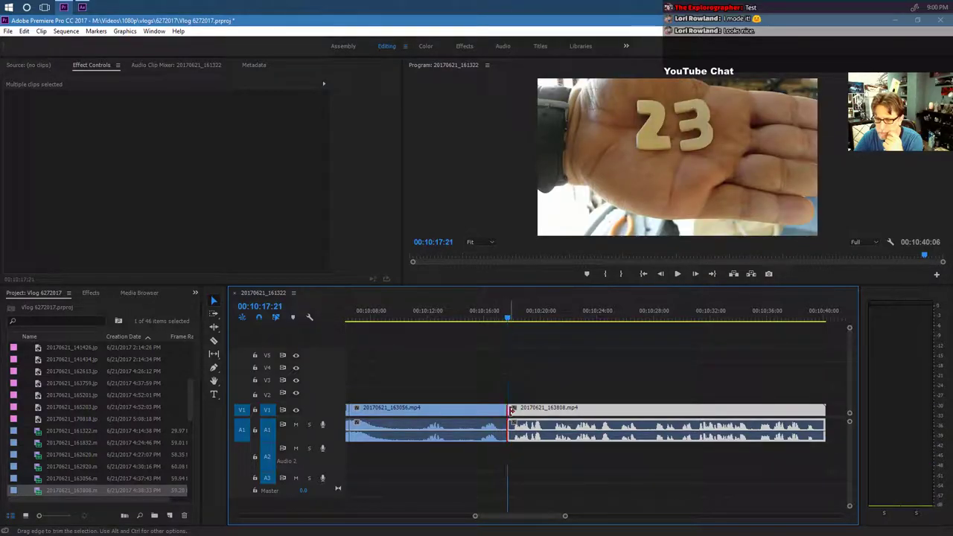
drag(511, 410, 533, 412)
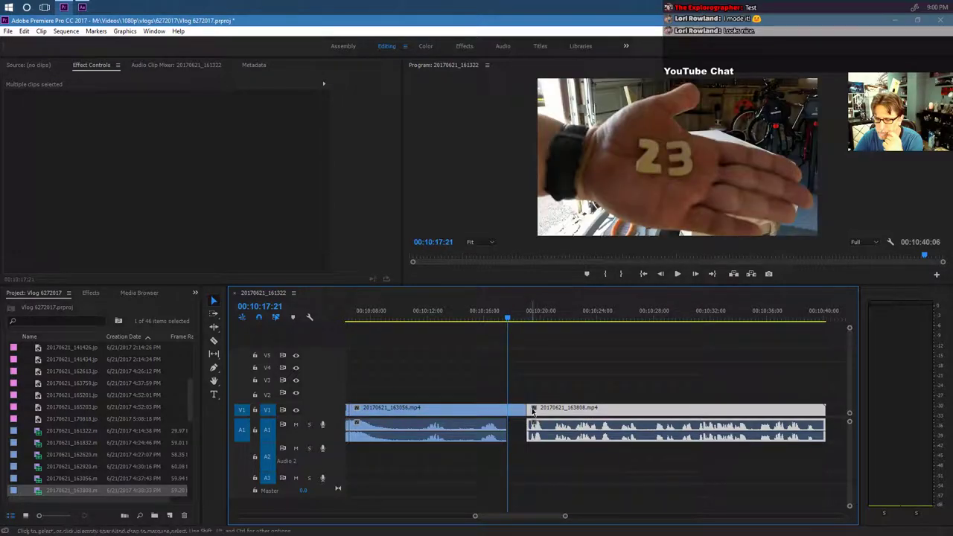
click(554, 404)
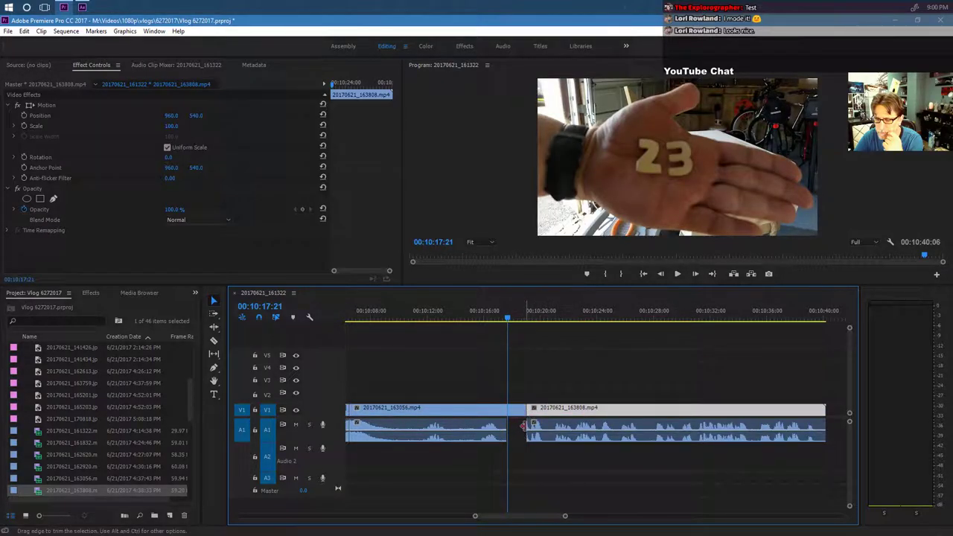
drag(521, 426, 506, 421)
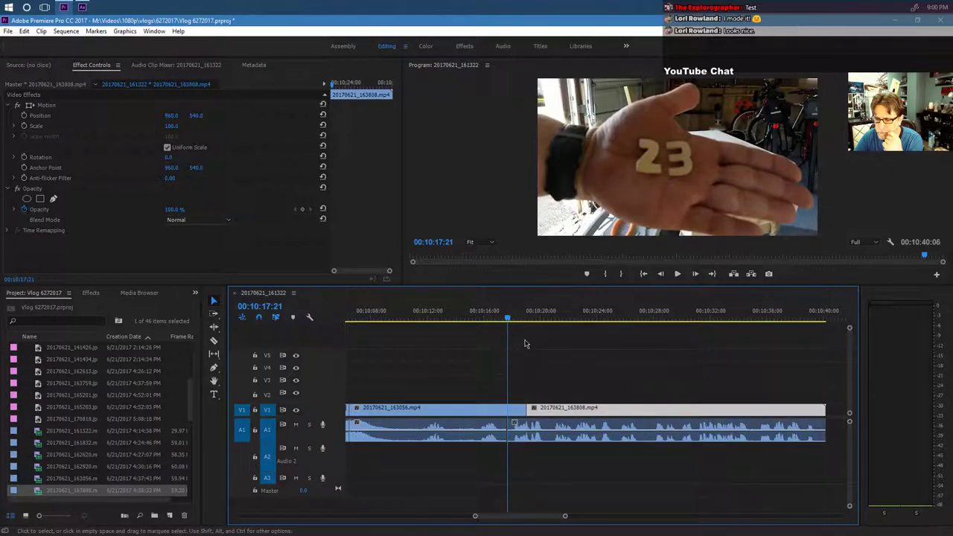
mouse_move(514, 326)
mouse_down()
mouse_move(530, 321)
mouse_move(508, 318)
mouse_up()
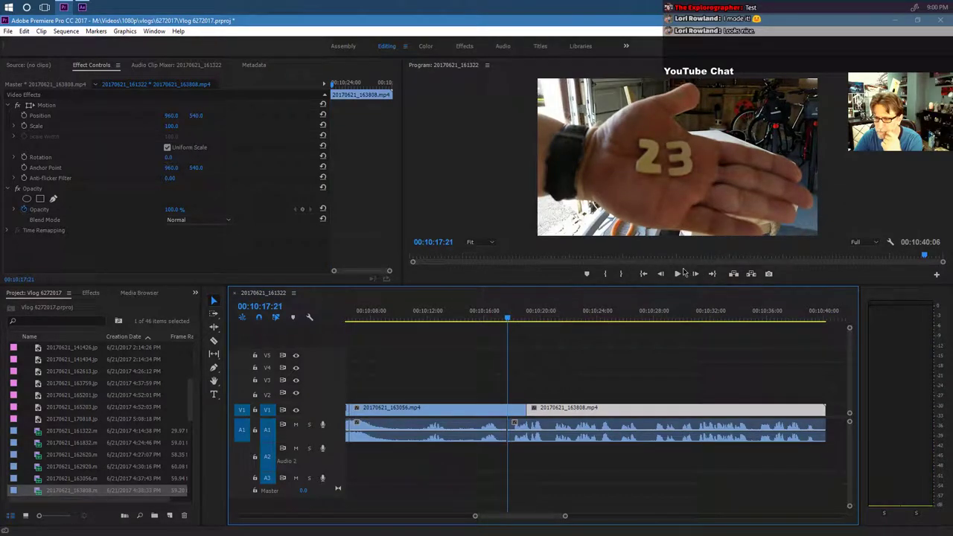
click(678, 274)
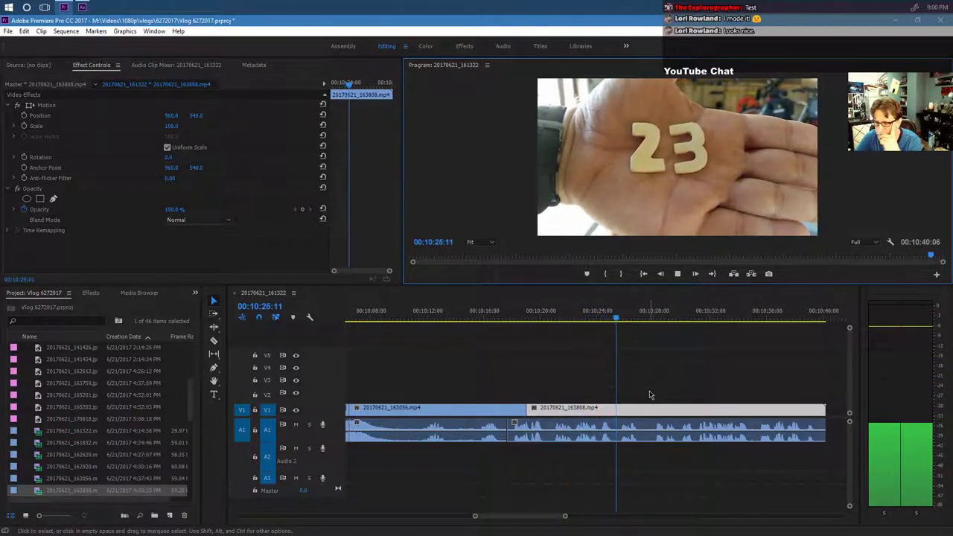
click(677, 274)
Append 20170621_164009 to the sequence end, adjust its length, and play it to 00:10:55:07.
scroll(111, 469, down, 2)
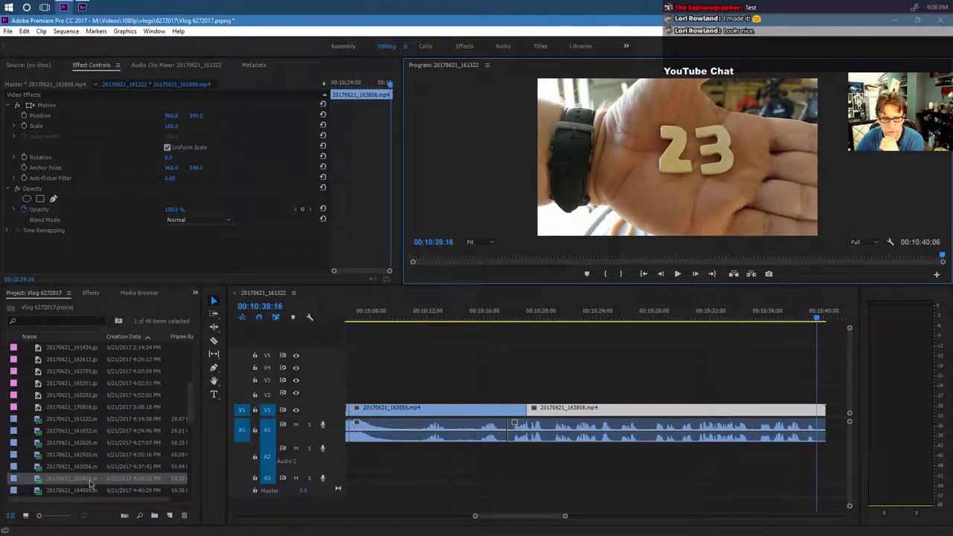
drag(84, 483, 826, 414)
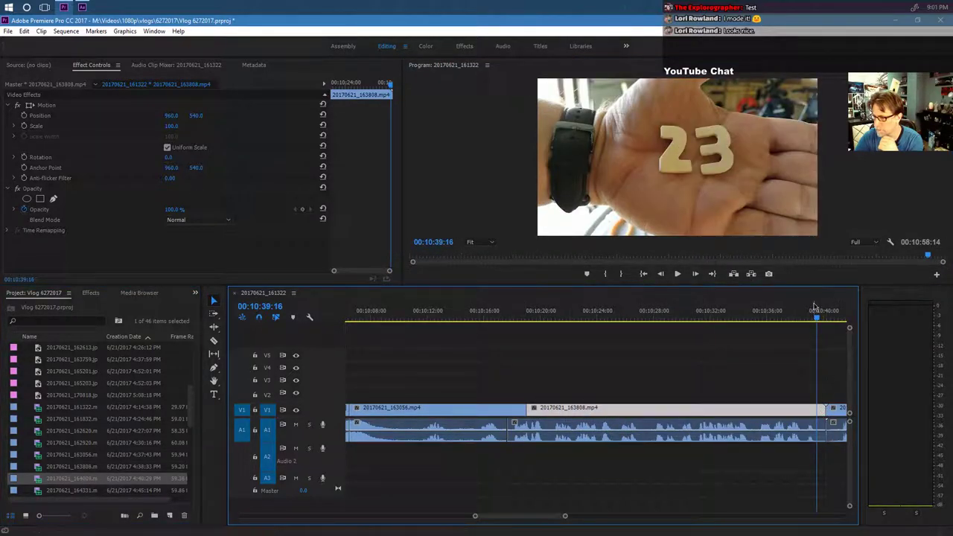
scroll(549, 514, down, 4)
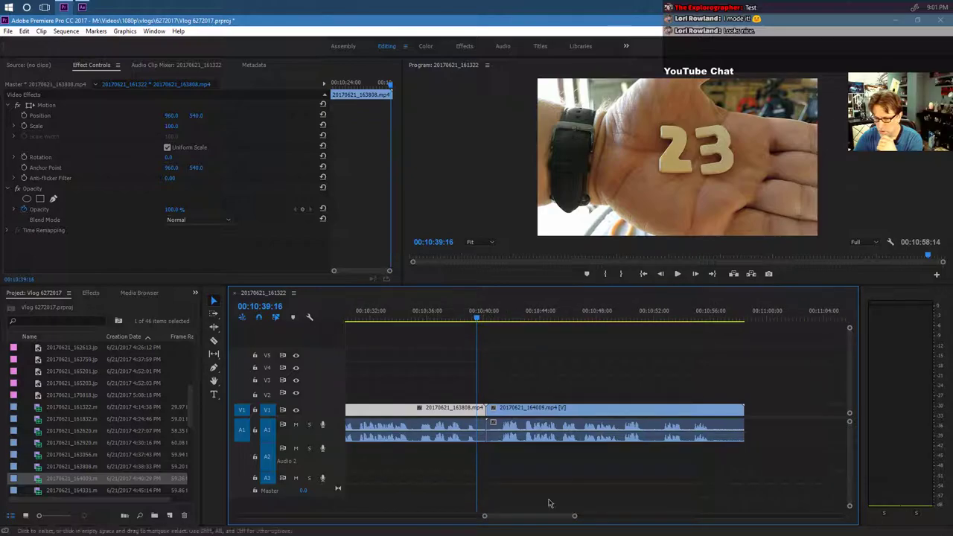
drag(490, 410, 497, 412)
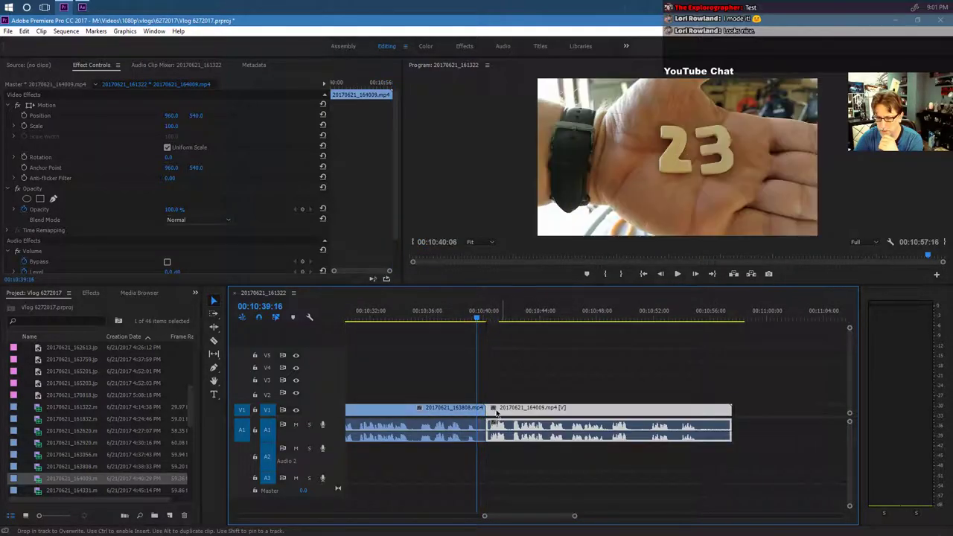
click(677, 274)
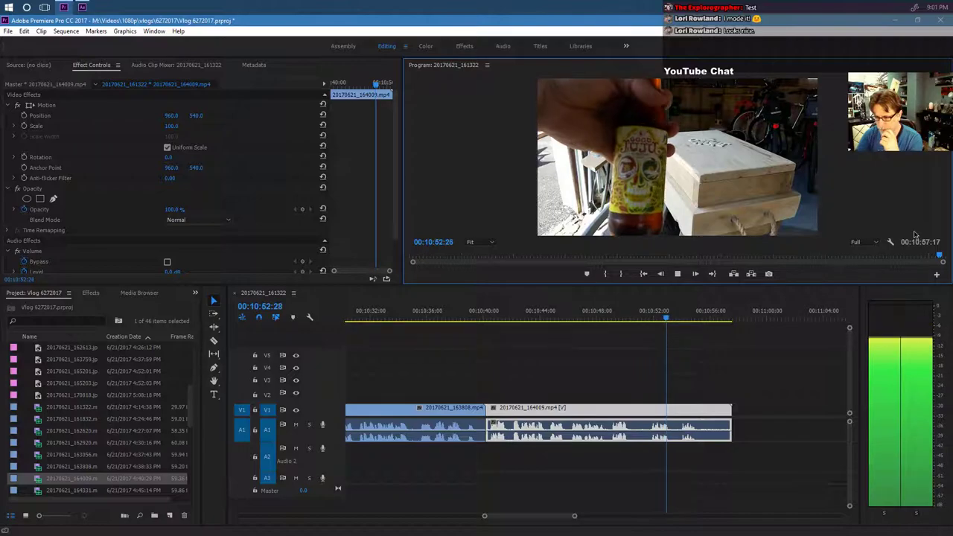
click(677, 274)
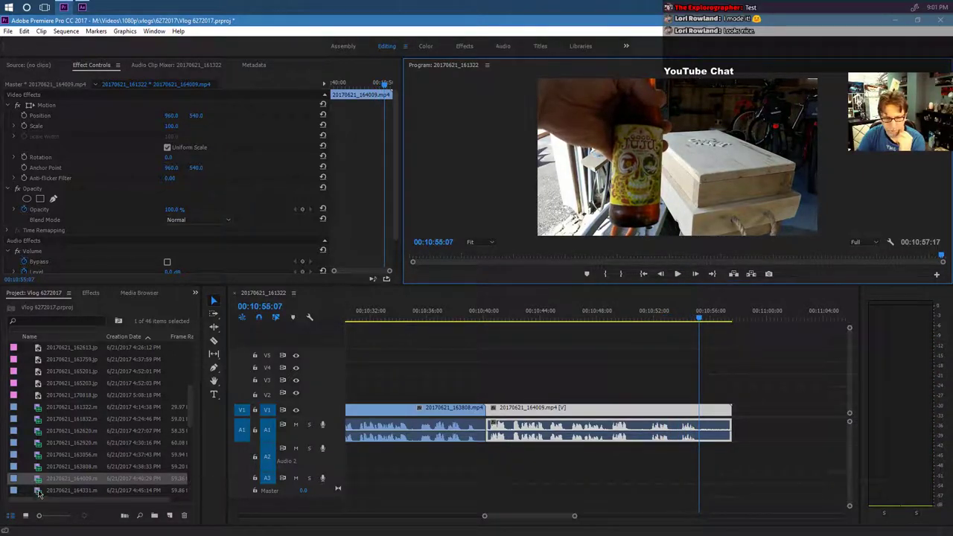
Add 20170621_164331, trim 164009 to end at the playhead, and butt 164331 against it.
drag(39, 493, 700, 416)
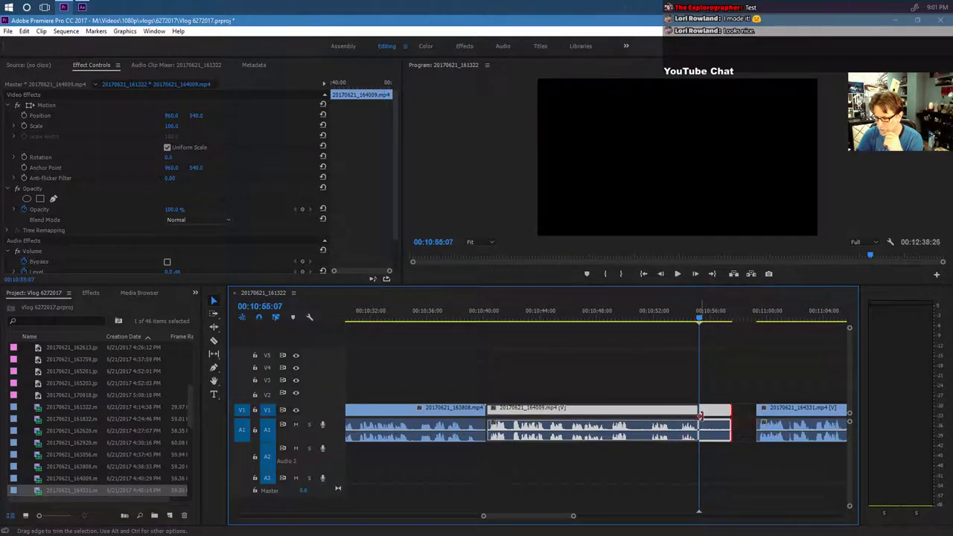
drag(774, 416, 717, 418)
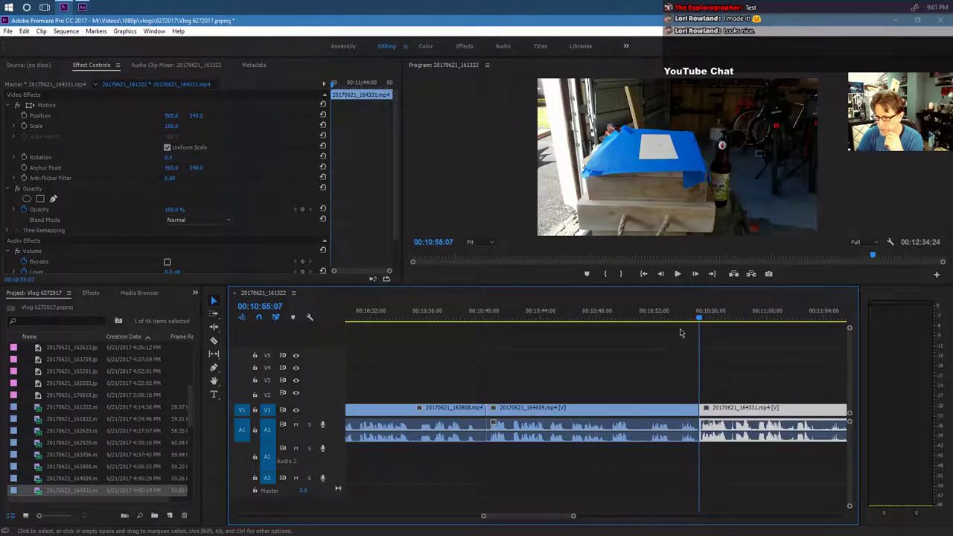
click(686, 312)
click(676, 274)
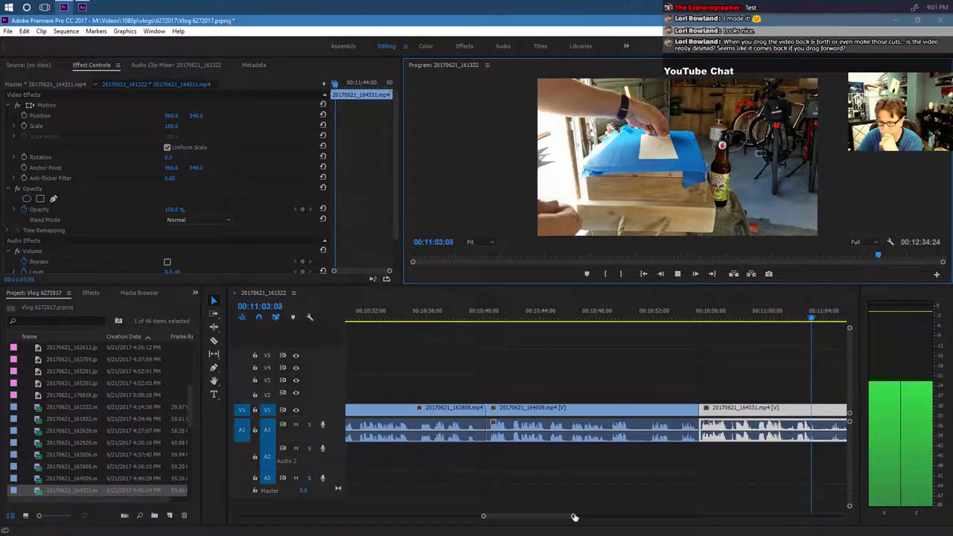
Stop playback at 00:11:20:06 inside clip 20170621_164331 and select the Razor tool.
mouse_move(574, 518)
mouse_down()
mouse_move(597, 517)
mouse_move(578, 519)
mouse_up()
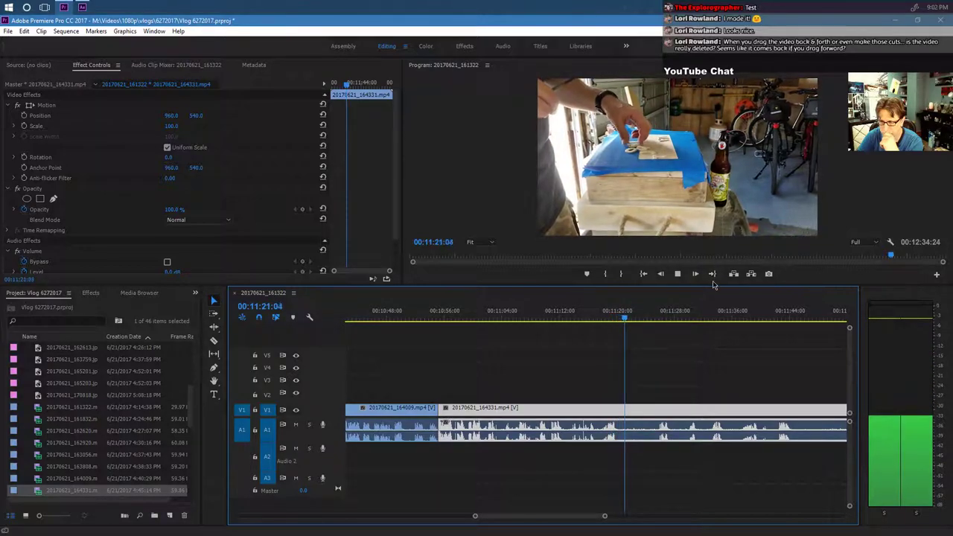
click(677, 273)
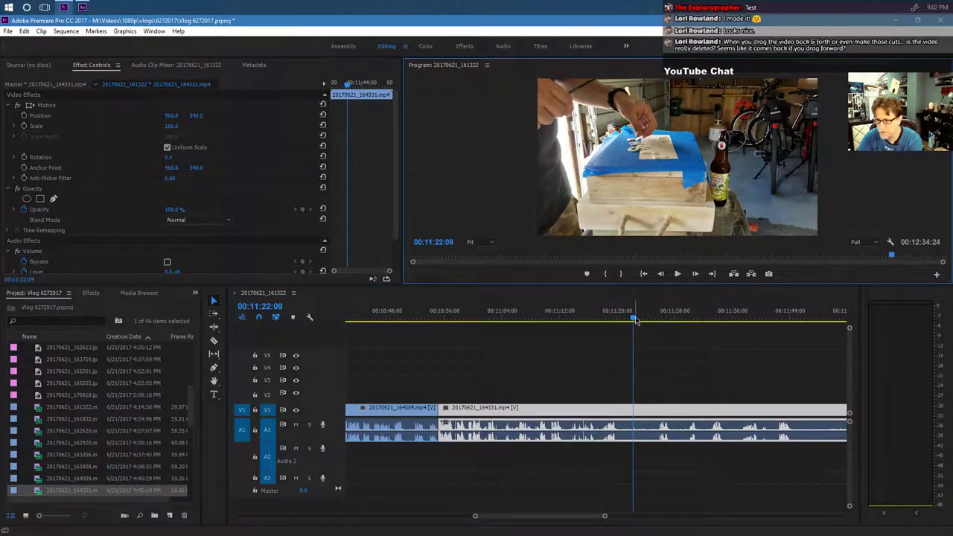
drag(634, 317, 618, 317)
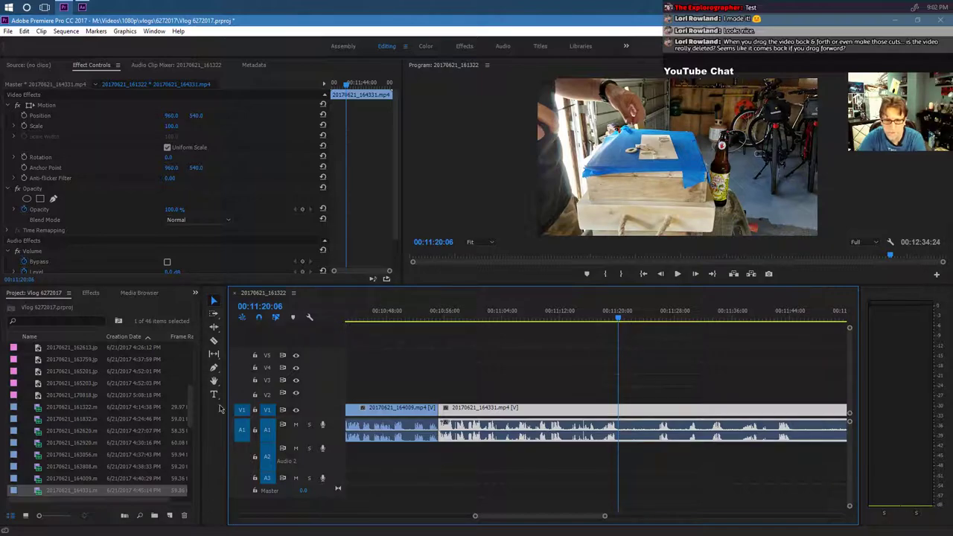
click(213, 340)
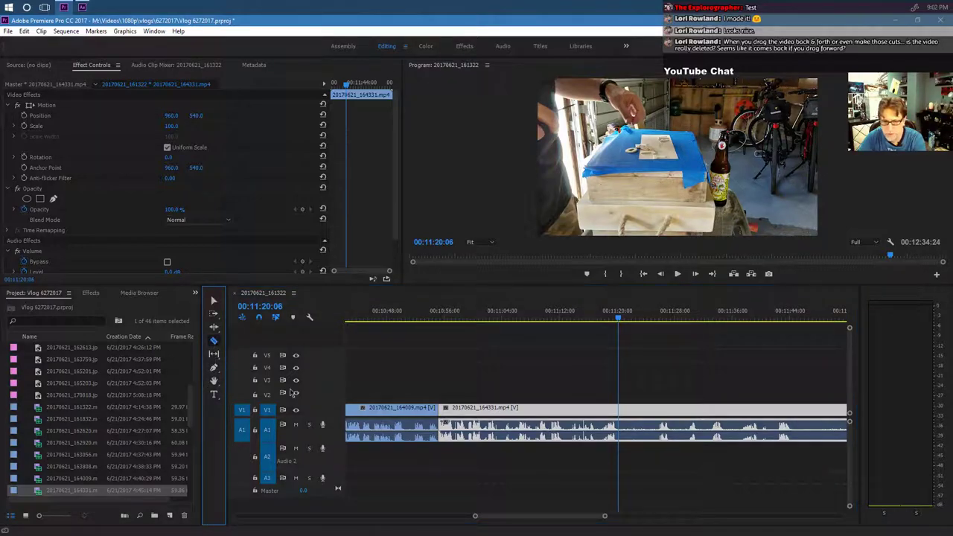
Split clip 20170621_164331 at 00:11:20:06 and delete the four short unwanted pieces.
click(619, 432)
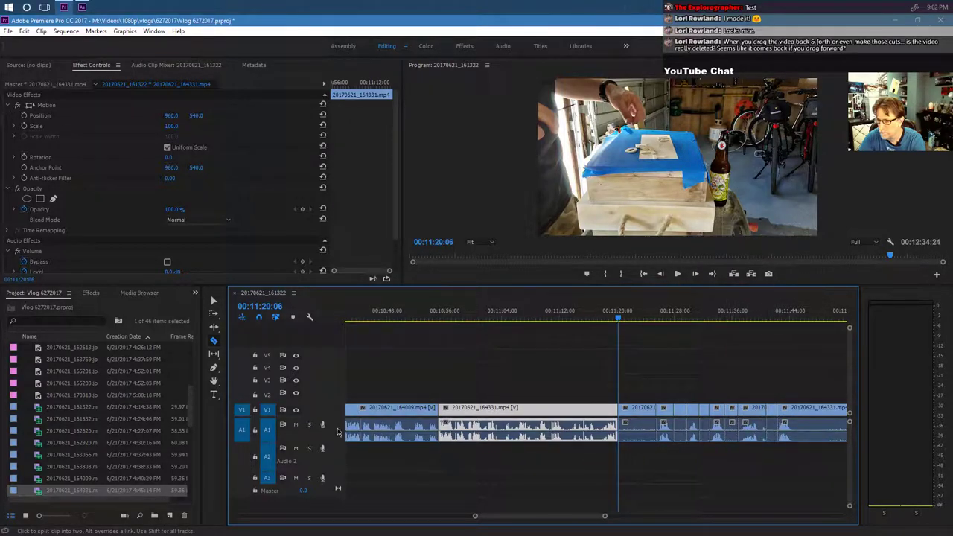
click(214, 302)
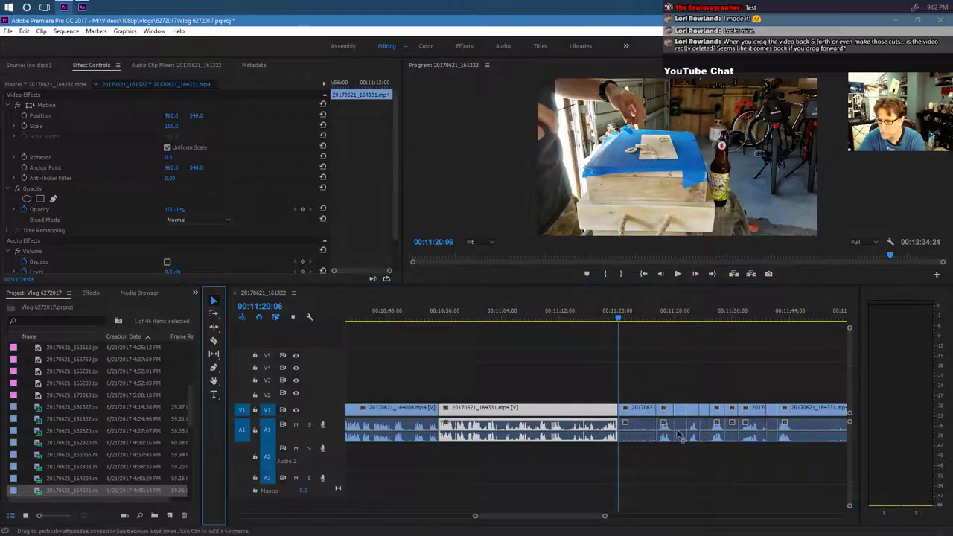
click(635, 440)
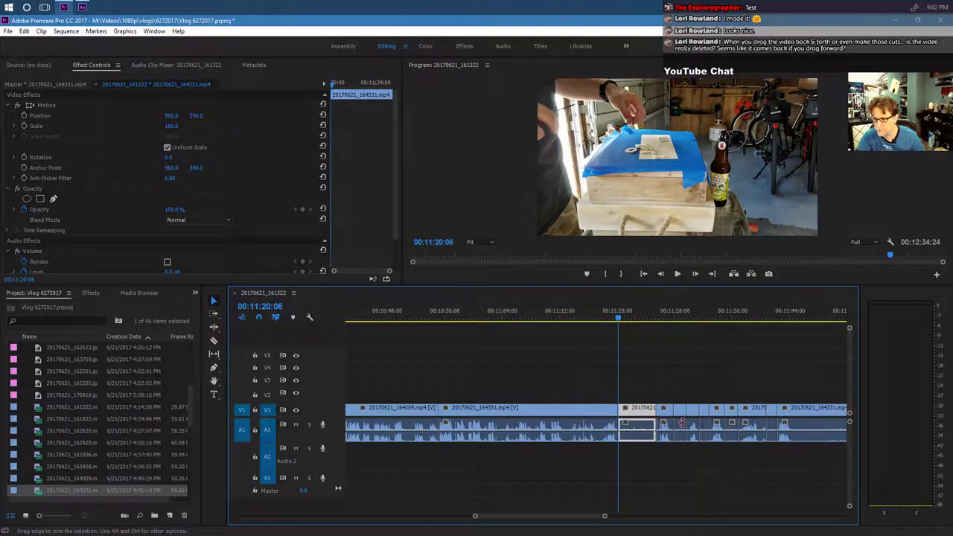
key(Delete)
click(678, 421)
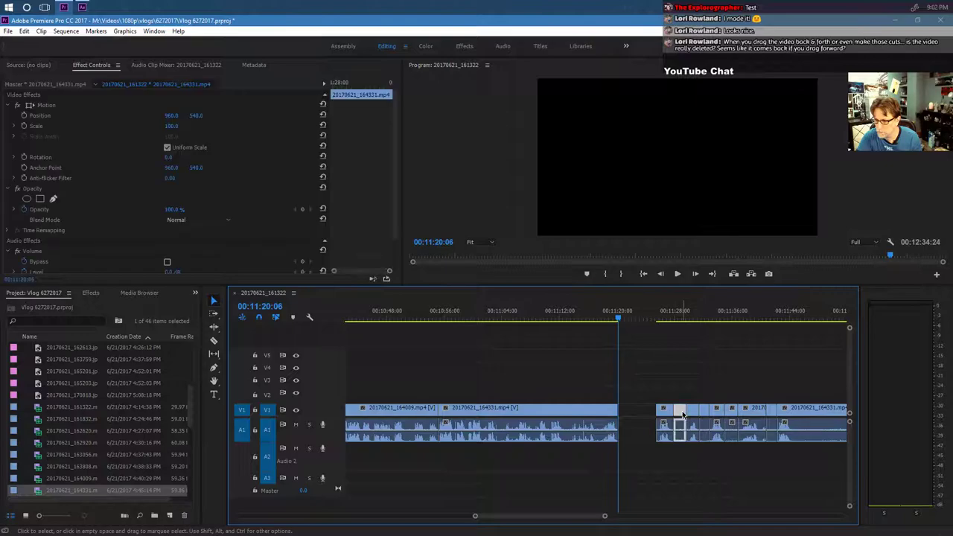
key(Delete)
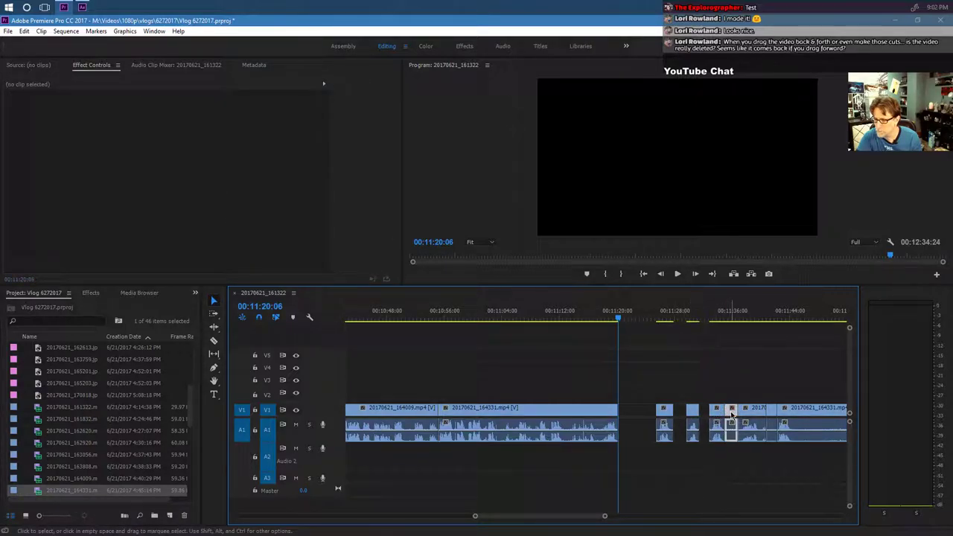
key(Delete)
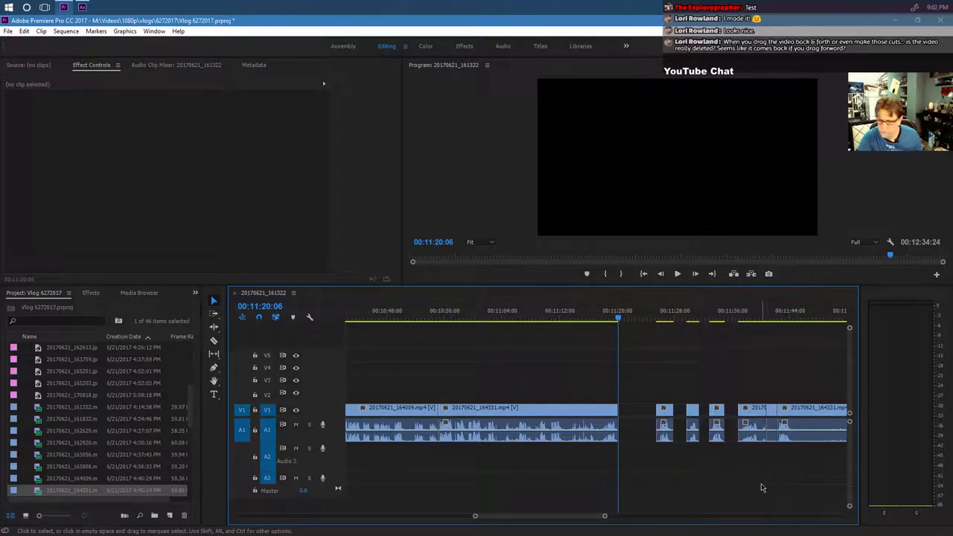
click(773, 417)
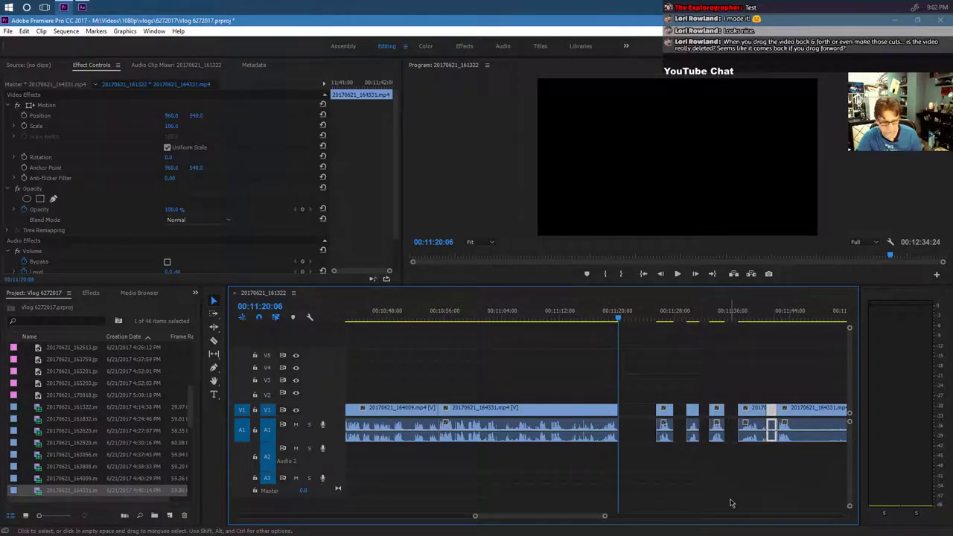
key(Delete)
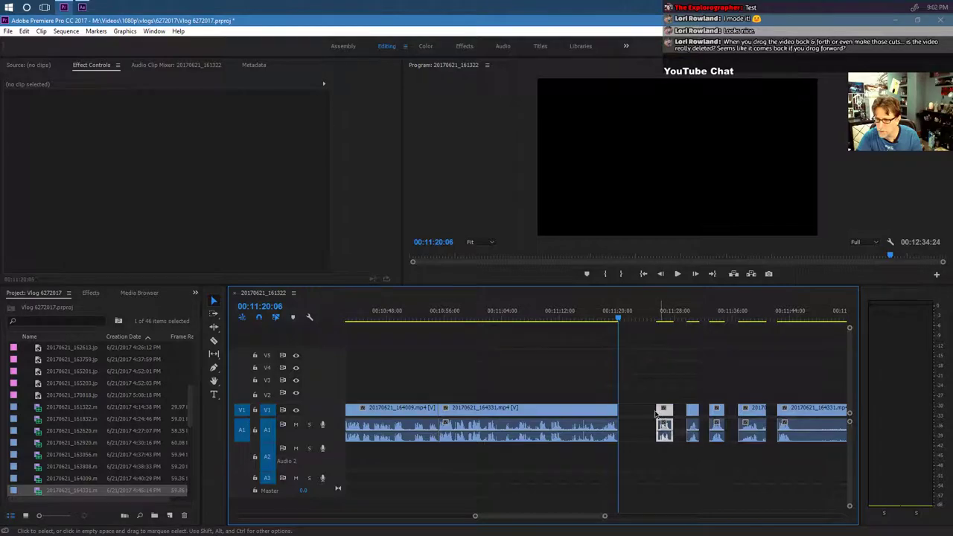
Slide the remaining pieces, the small clip and the final clip left so they butt together.
drag(656, 414, 619, 414)
drag(692, 417, 642, 414)
drag(714, 414, 656, 414)
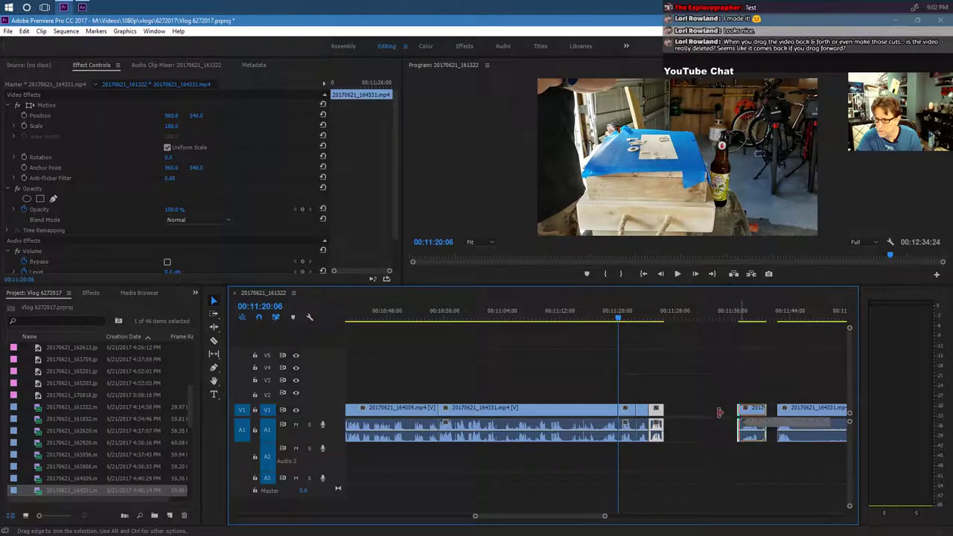
mouse_move(719, 413)
mouse_down()
mouse_move(685, 414)
mouse_move(736, 418)
mouse_up()
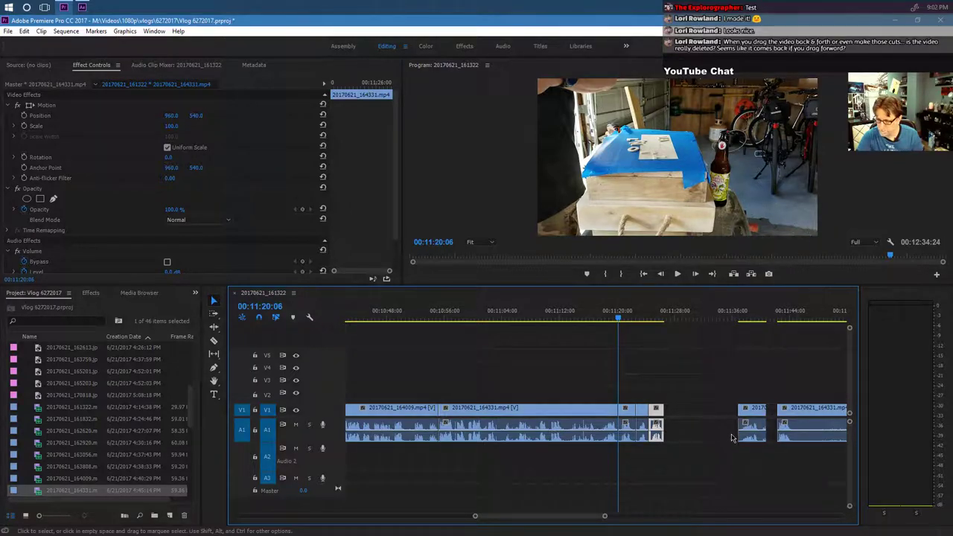
drag(752, 419, 678, 419)
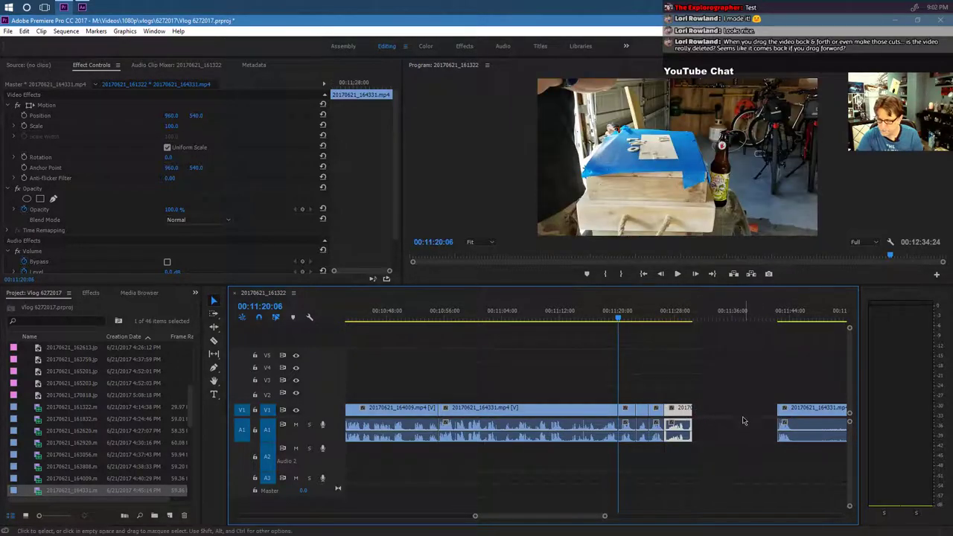
drag(786, 415, 699, 415)
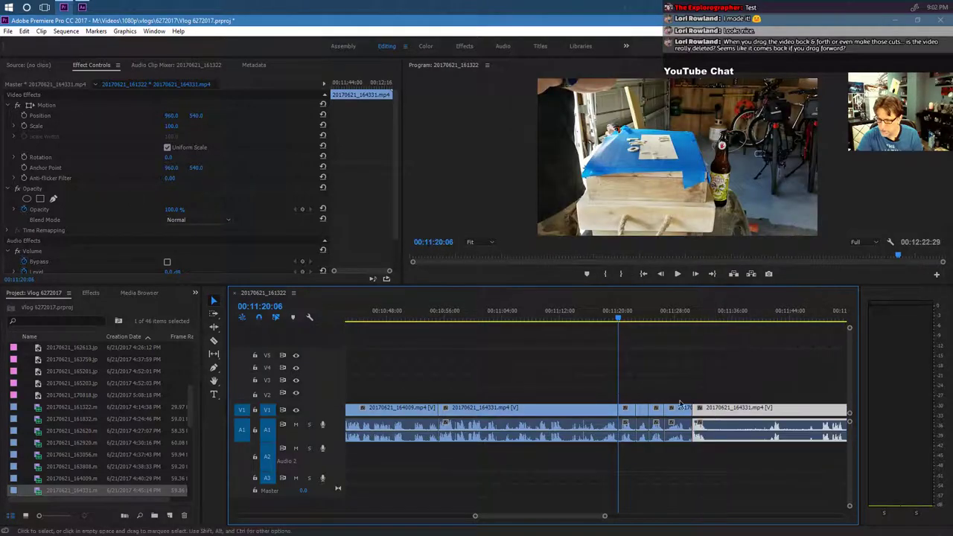
Play back from just before the new join and stop where the next cut belongs.
drag(619, 318, 604, 318)
click(677, 275)
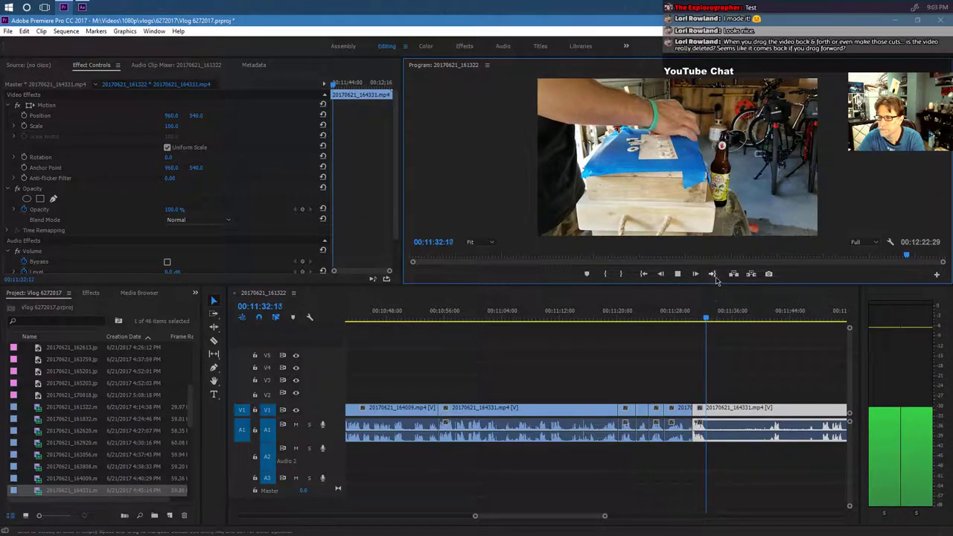
key(space)
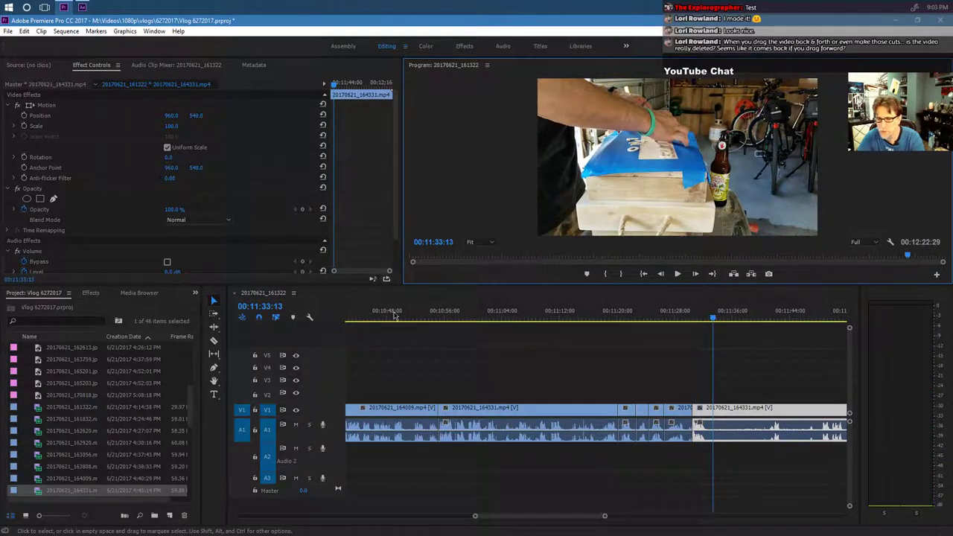
Razor the clip at 00:11:33:13, delete the unwanted piece, and close the resulting gap.
click(214, 340)
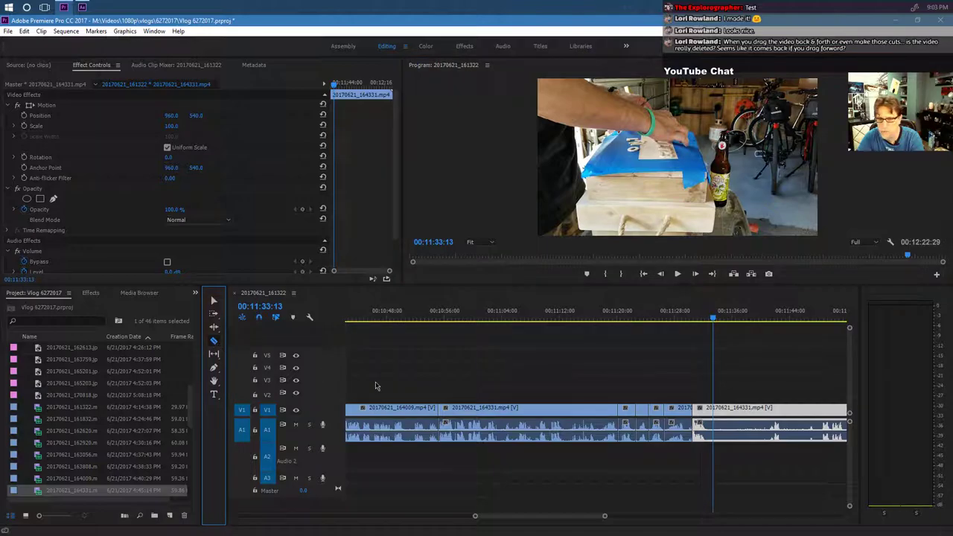
click(712, 423)
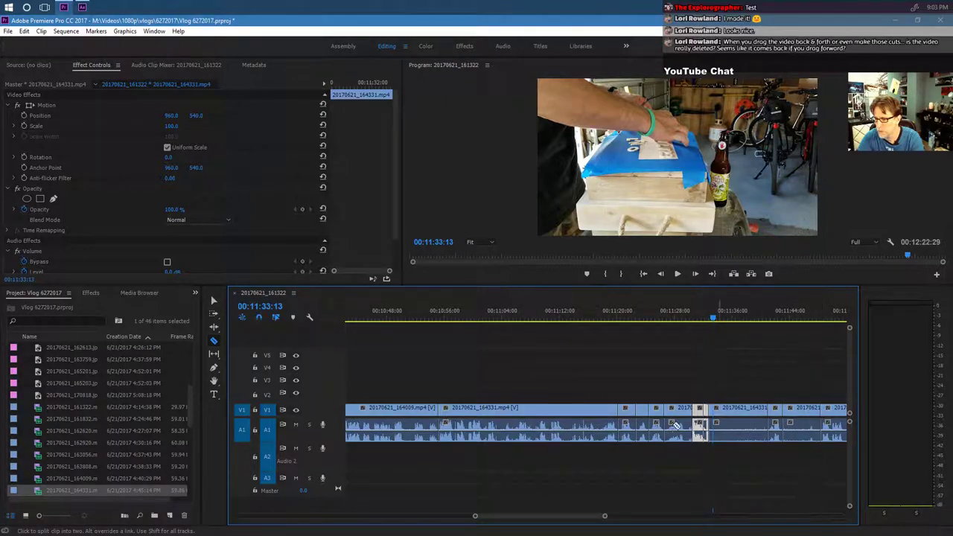
click(215, 301)
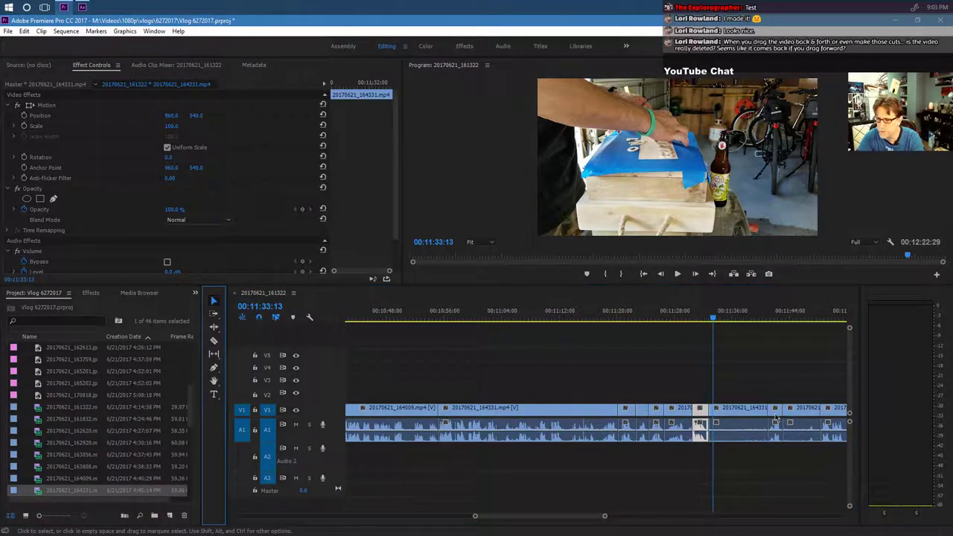
click(747, 419)
key(Delete)
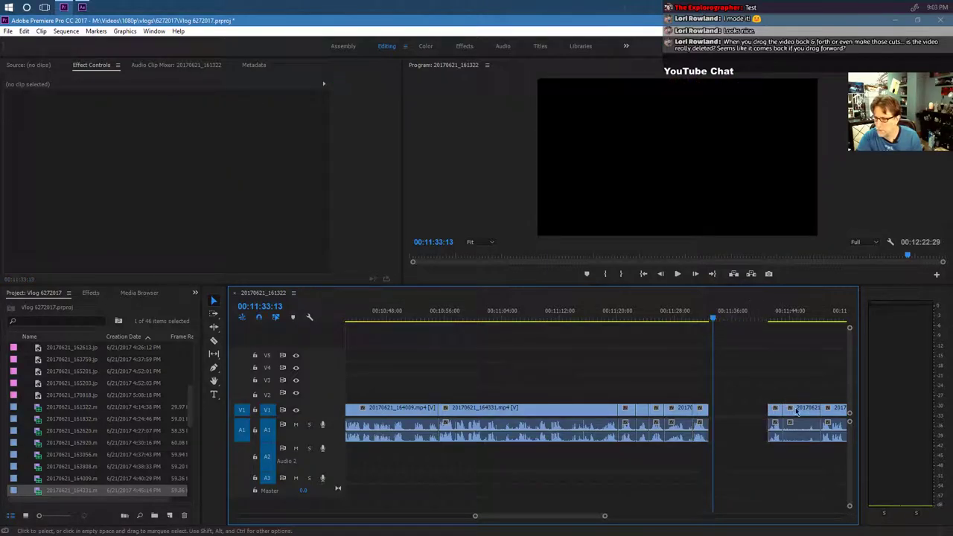
drag(805, 419, 720, 419)
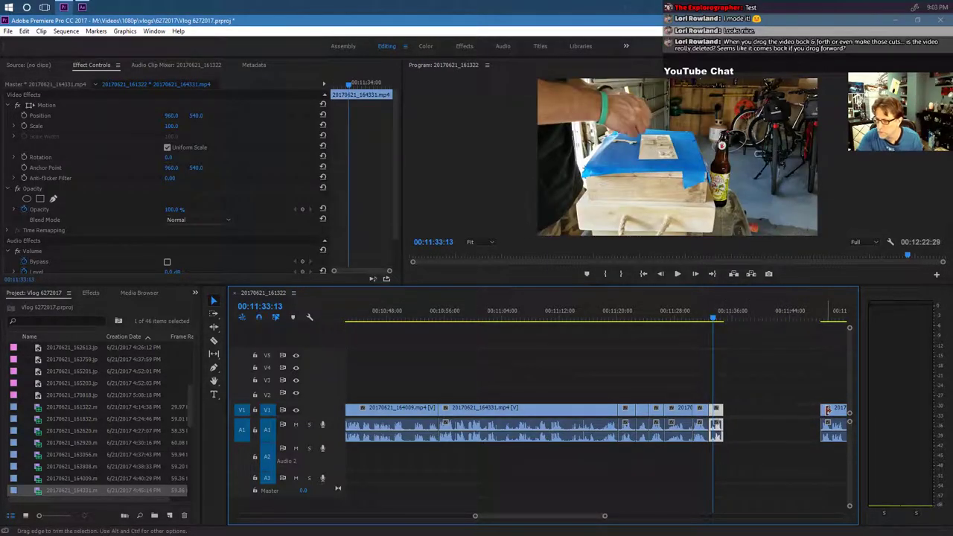
drag(826, 417, 722, 419)
Play back the edit from before the cut to check the join.
click(689, 312)
click(677, 274)
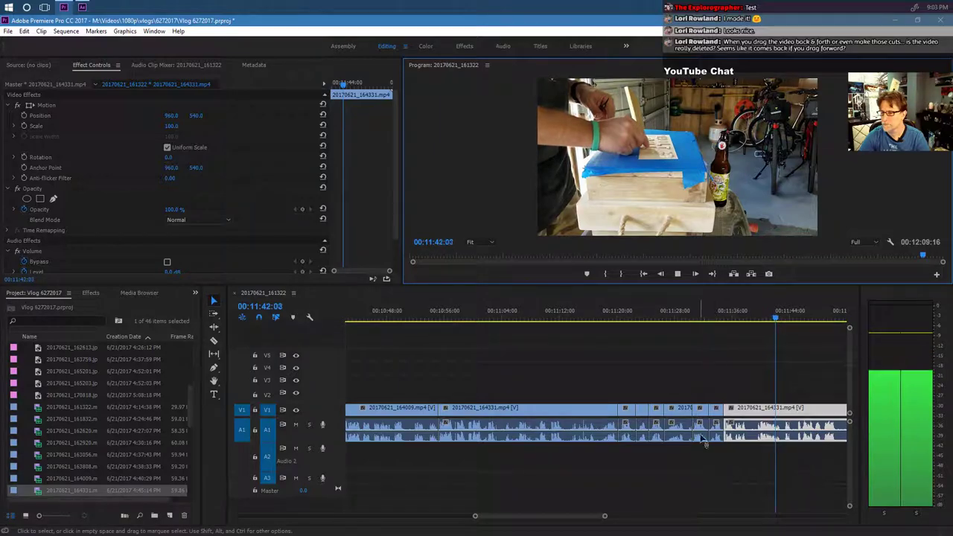
drag(558, 517, 566, 517)
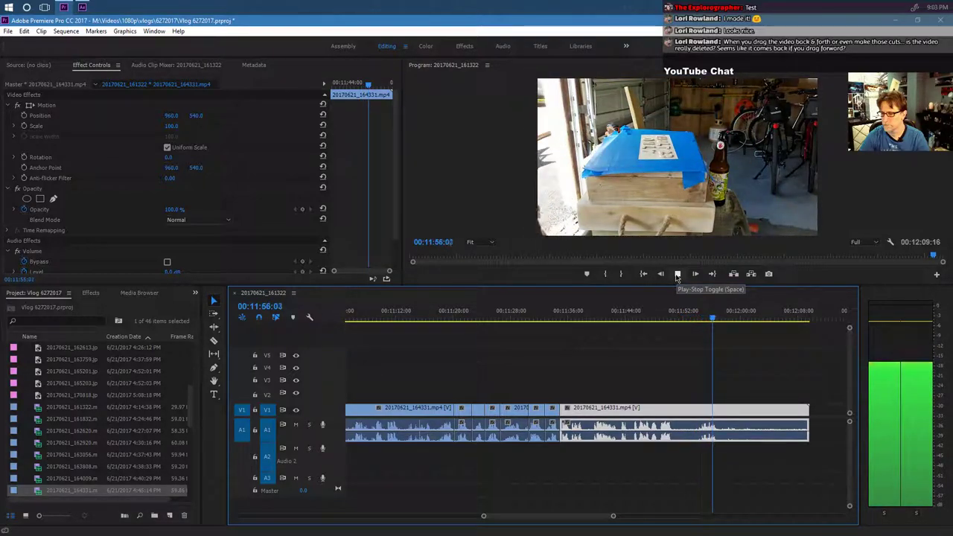
Cut the last 164331 clip at 00:11:56:23 and delete the leftover end moved to V3/A2.
click(677, 276)
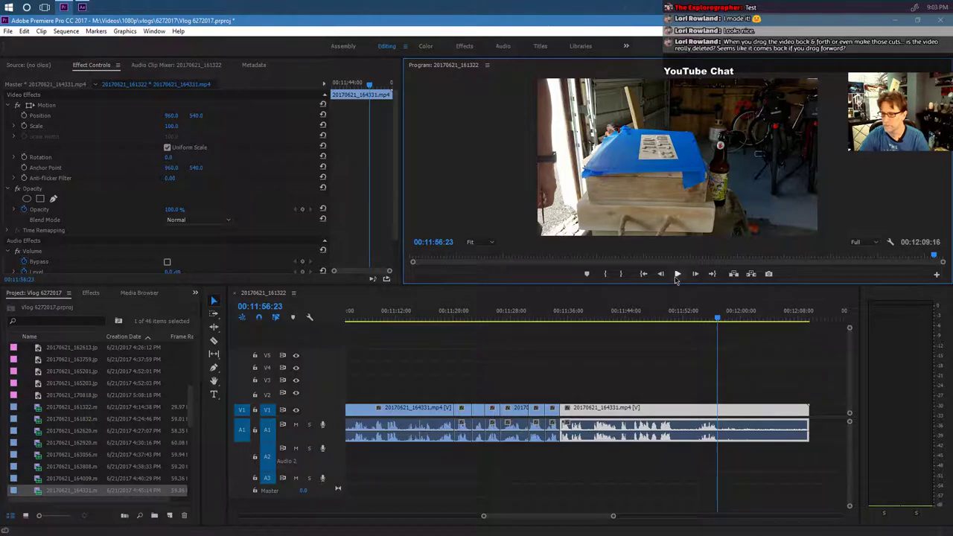
click(214, 342)
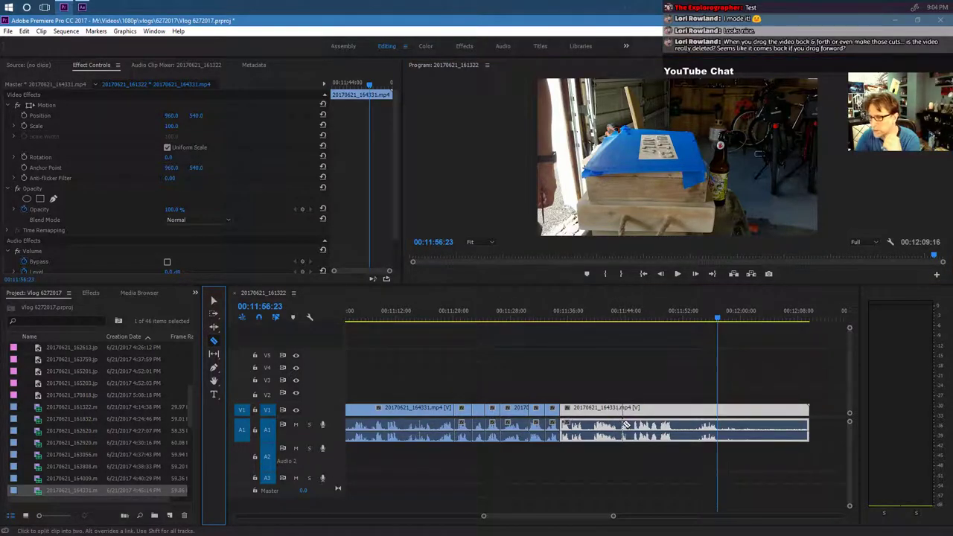
click(720, 411)
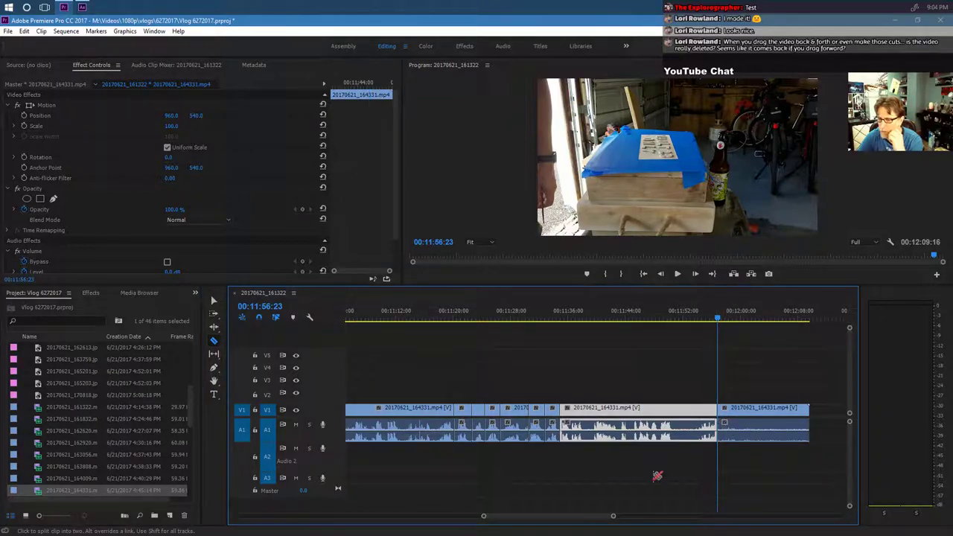
click(215, 301)
drag(761, 410, 761, 381)
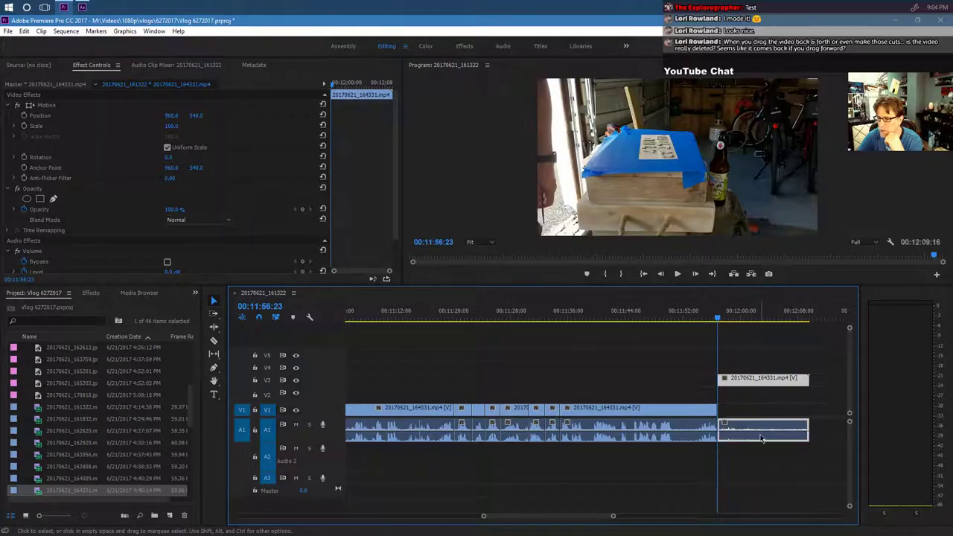
drag(765, 435, 761, 460)
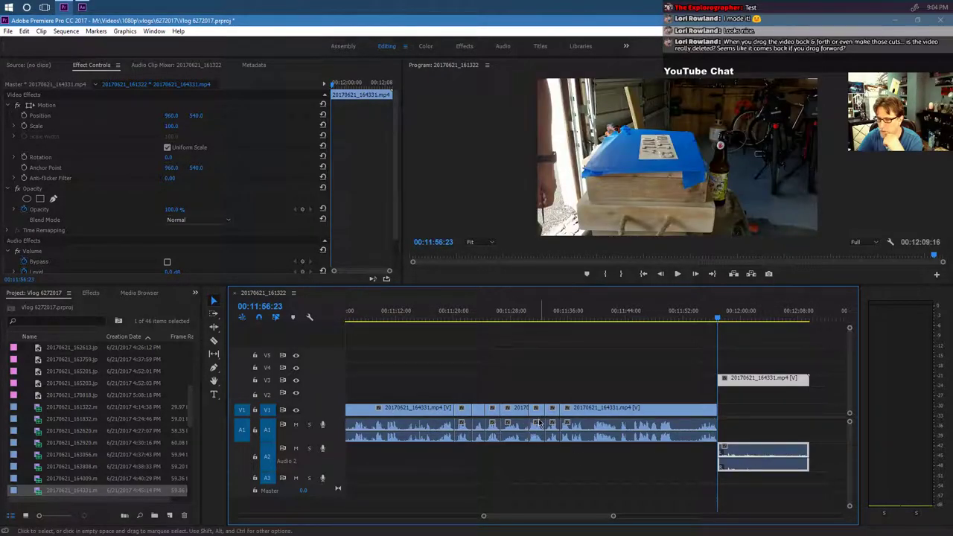
drag(719, 379, 371, 378)
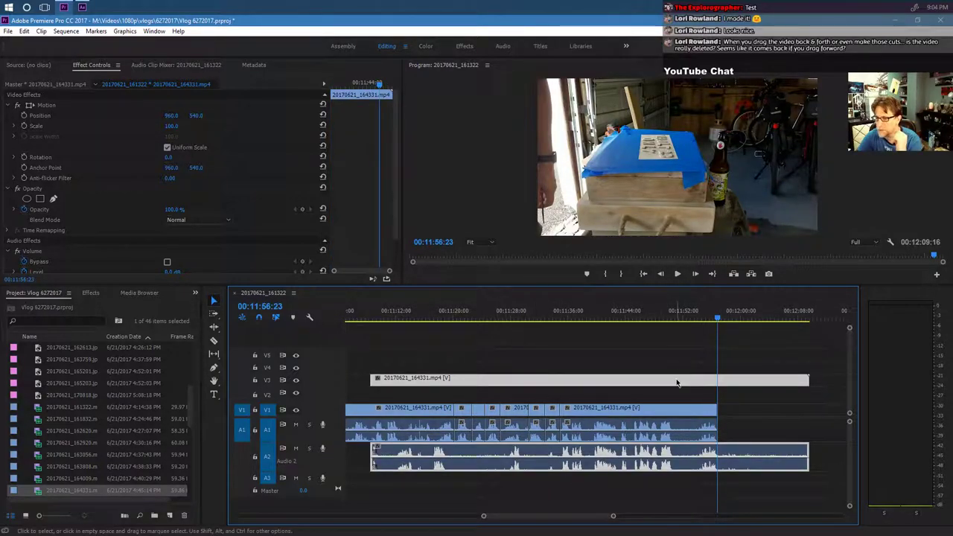
key(Delete)
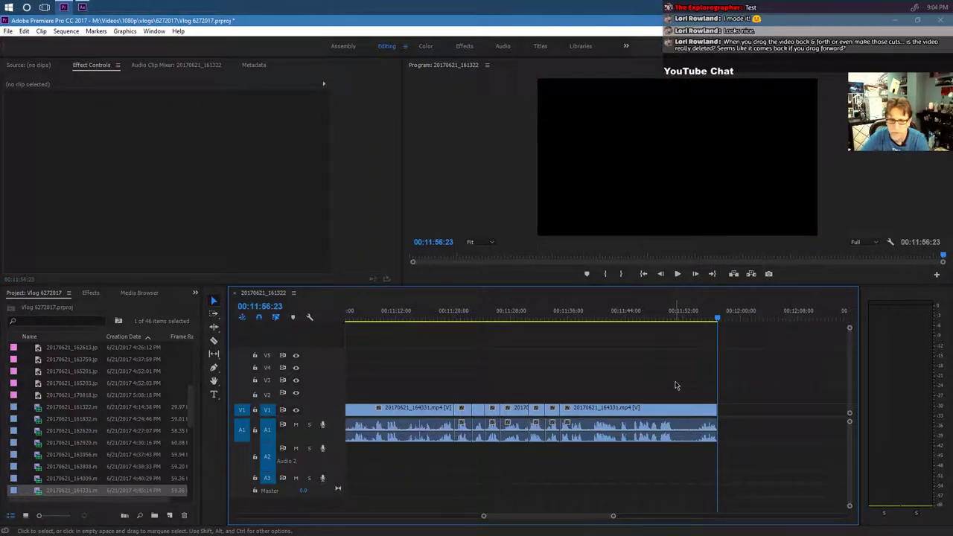
scroll(165, 443, down, 2)
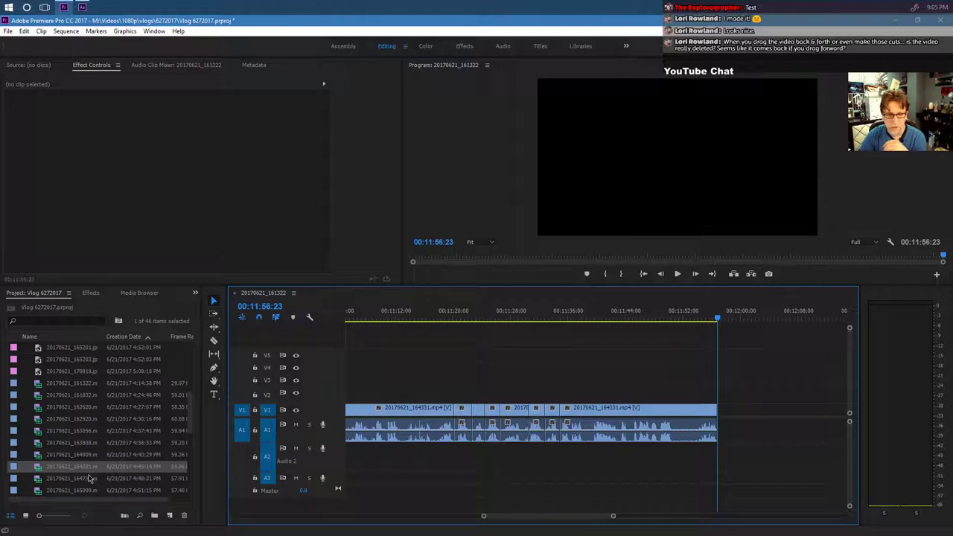
Add 20170621_164739 at the timeline's end, trim its opening, and butt it against 164331.
click(88, 480)
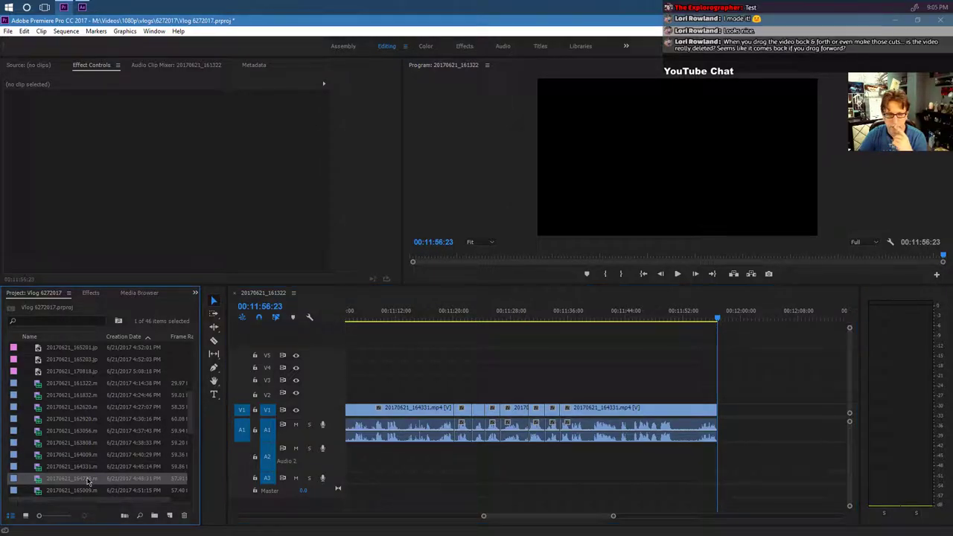
drag(219, 495, 719, 438)
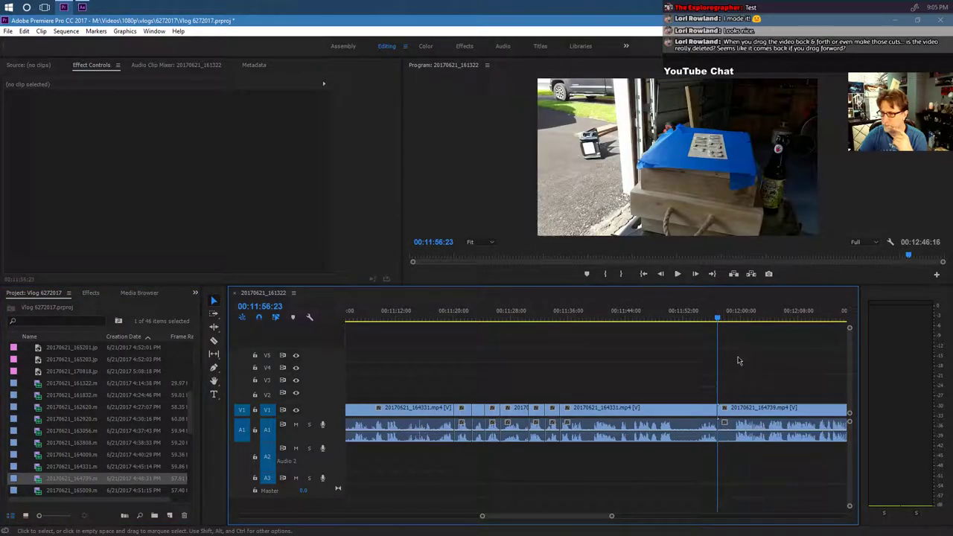
click(715, 321)
mouse_move(715, 320)
mouse_down()
mouse_move(743, 319)
mouse_move(706, 318)
mouse_up()
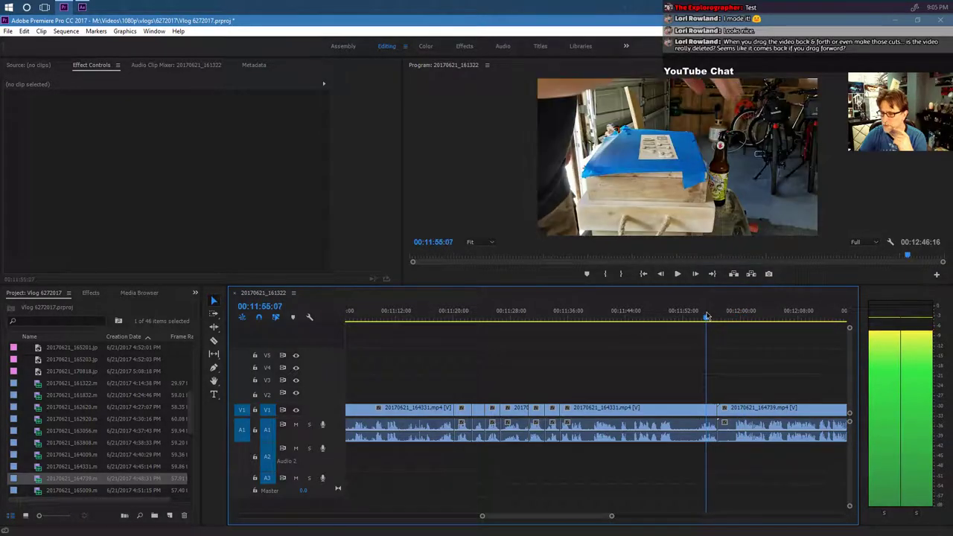
drag(611, 516, 597, 517)
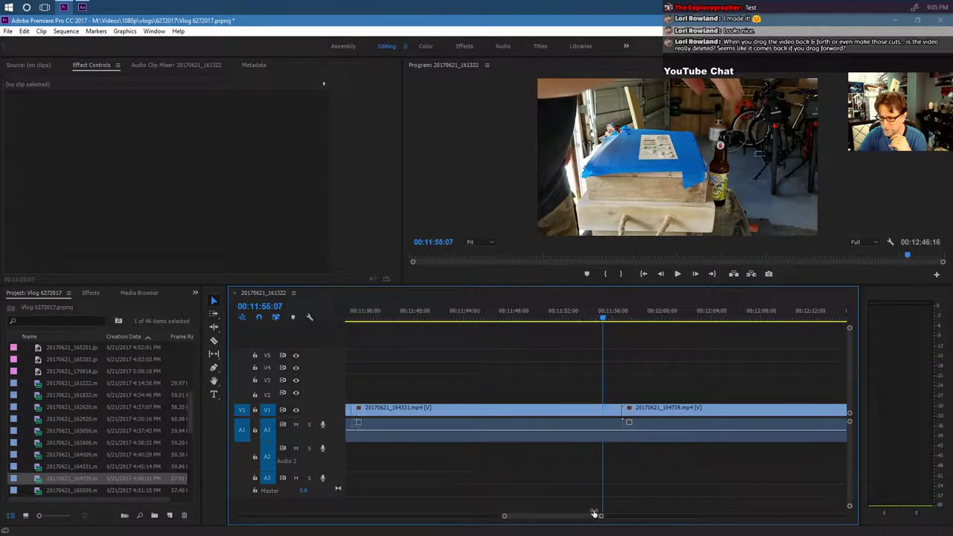
drag(629, 409, 660, 412)
click(591, 319)
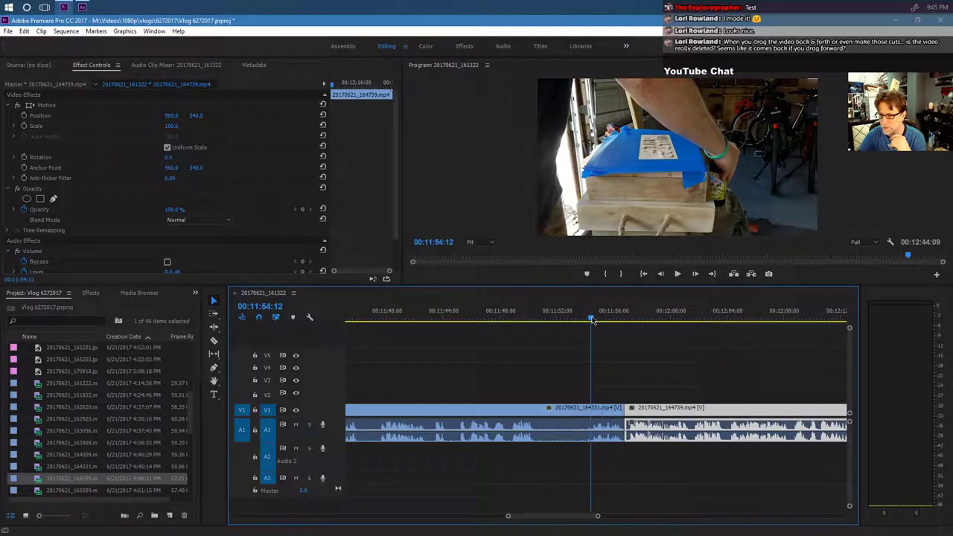
click(677, 274)
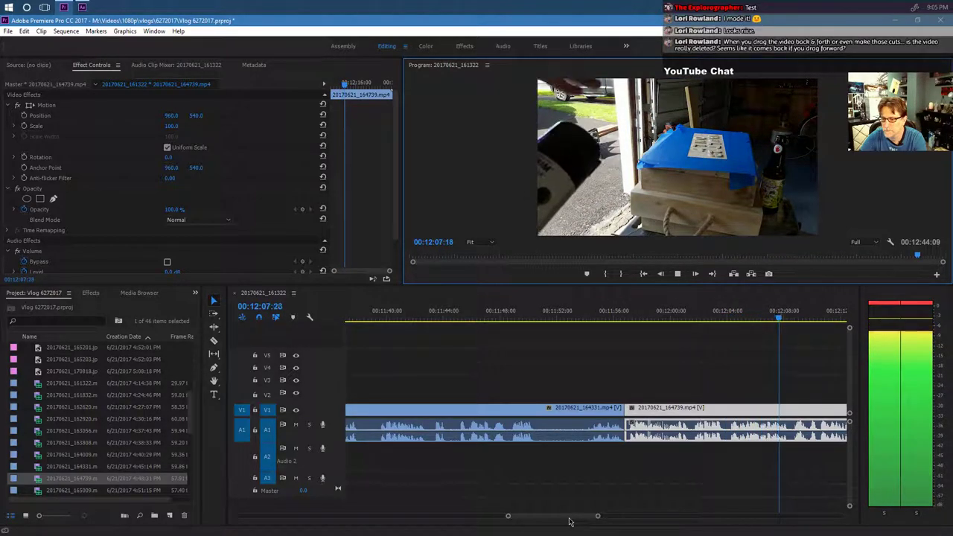
drag(570, 521, 580, 521)
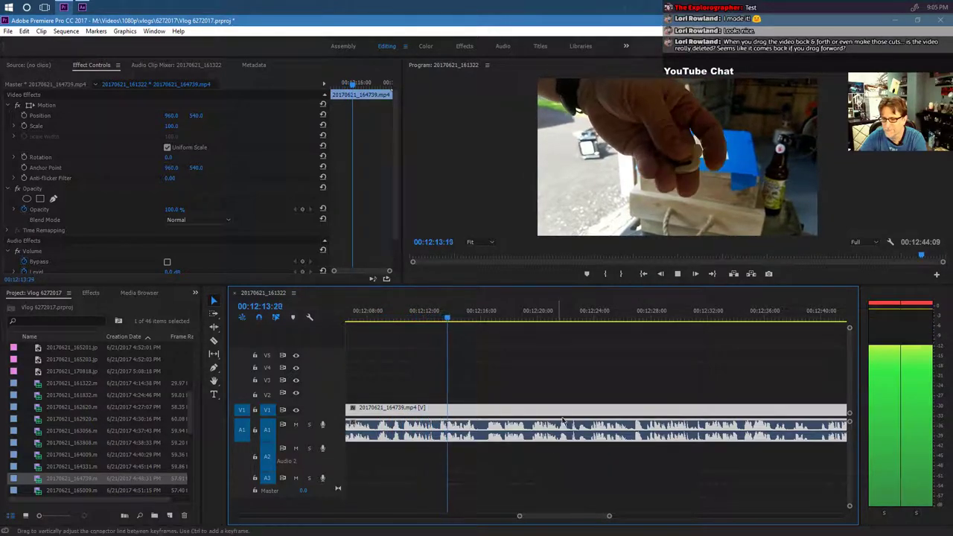
click(678, 275)
Place the i_am_an_idiot thumbs-up image on V2 around 00:12:16 over the 164739 footage.
click(481, 318)
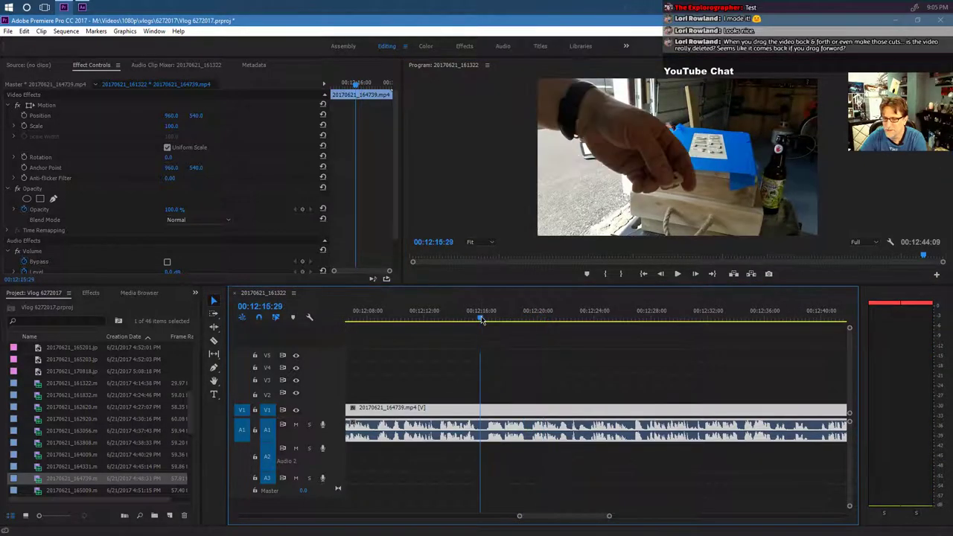
key(shift+Right)
key(shift+Right)
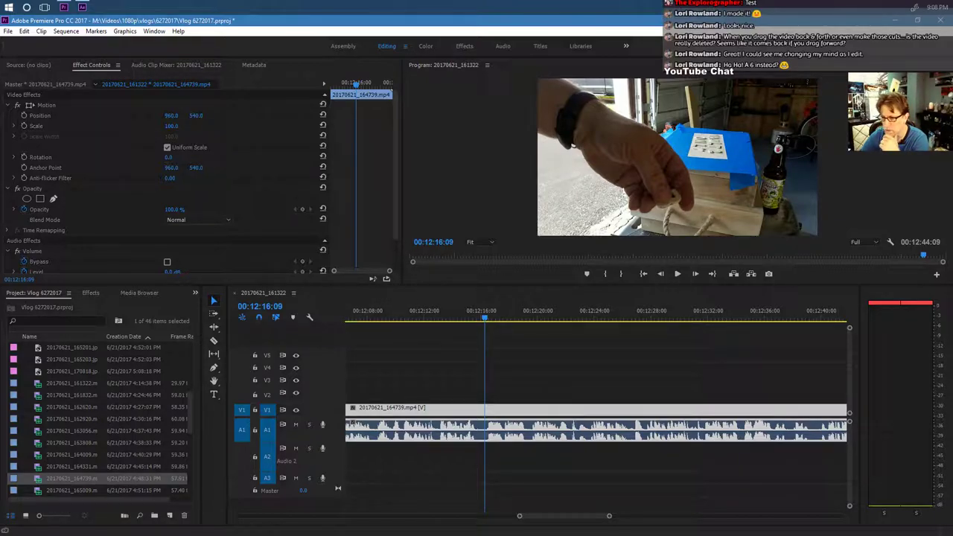
drag(864, 391, 471, 391)
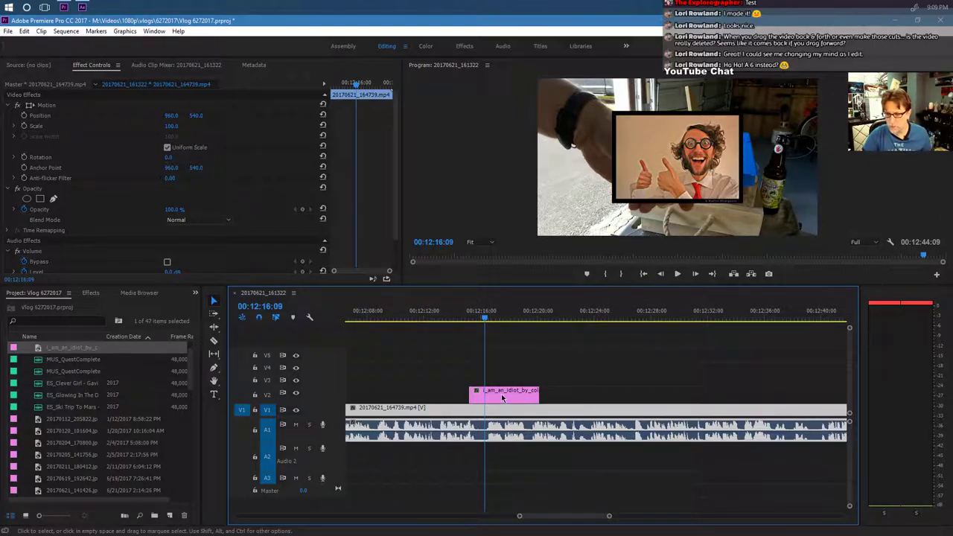
Move the thumbs-up image to V3 around 00:12:22, then review and park the playhead at 00:12:15:21.
drag(506, 396, 601, 388)
click(437, 319)
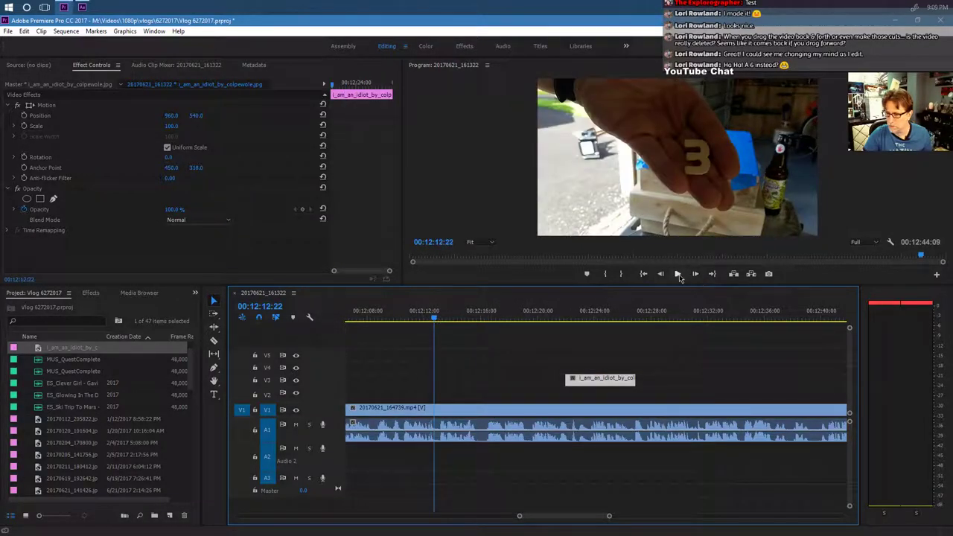
click(678, 274)
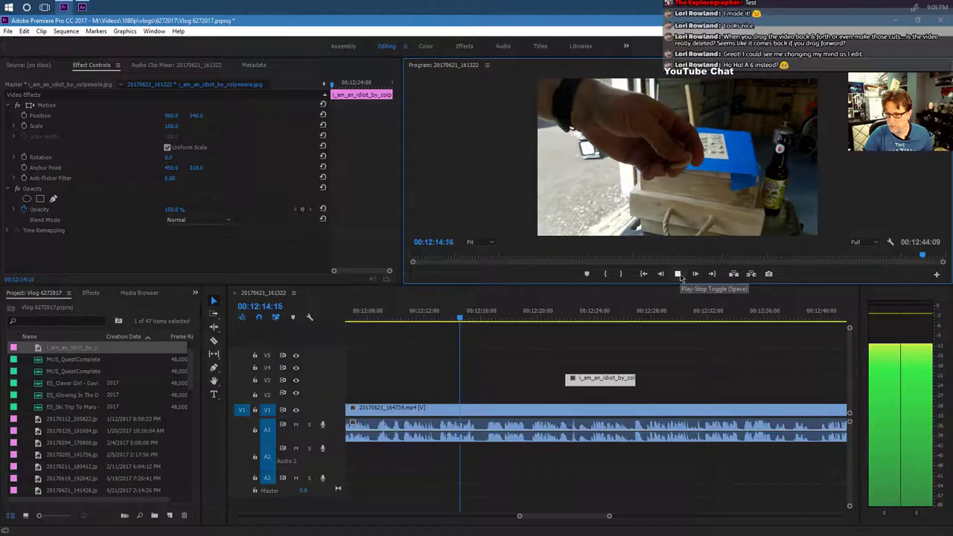
click(678, 275)
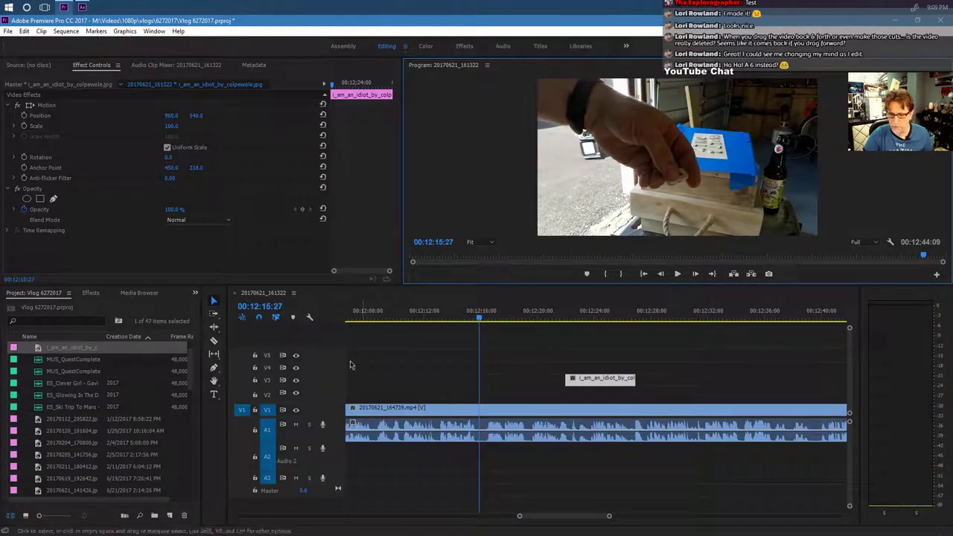
drag(479, 318, 477, 319)
Razor the 20170621_164739 clip on V1/A1 at 00:12:15:21.
click(213, 340)
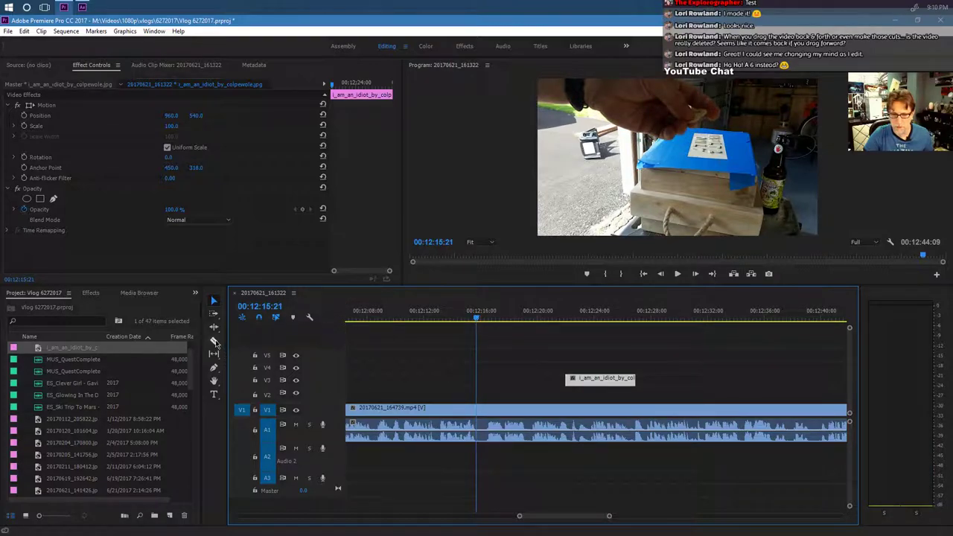
click(478, 424)
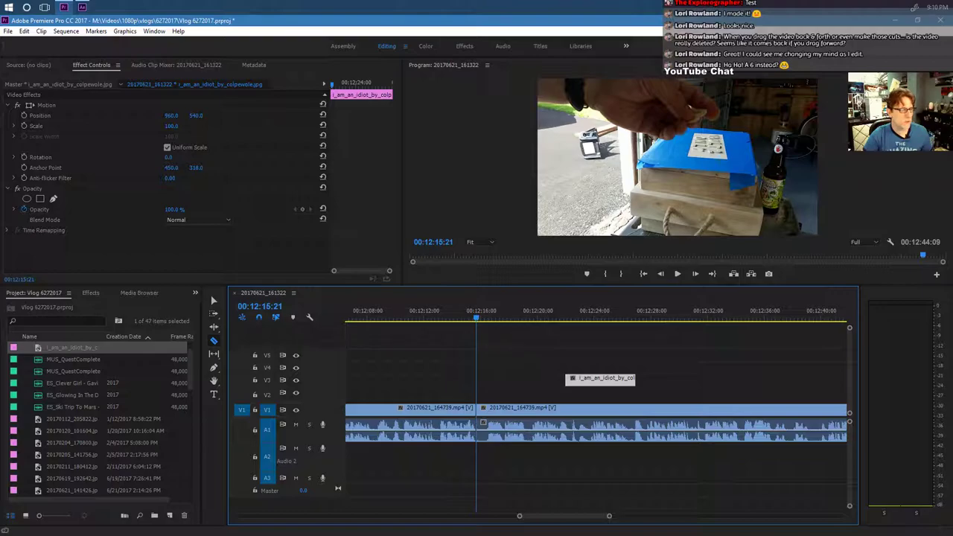
key(alt+Tab)
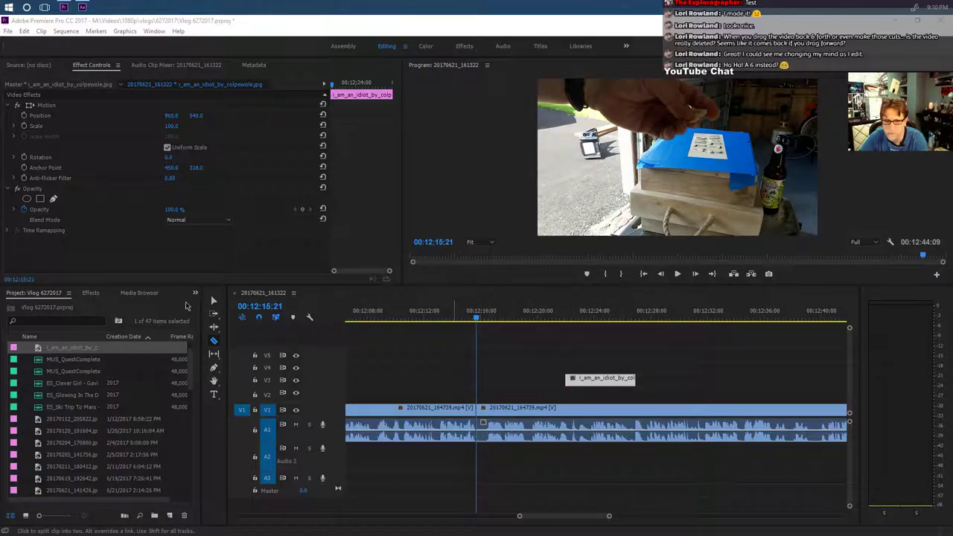
Push the second 164739 piece later to about 00:12:24 and drop the thumbs-up image onto V2 in the gap.
click(214, 301)
drag(508, 414, 596, 418)
drag(588, 382, 499, 396)
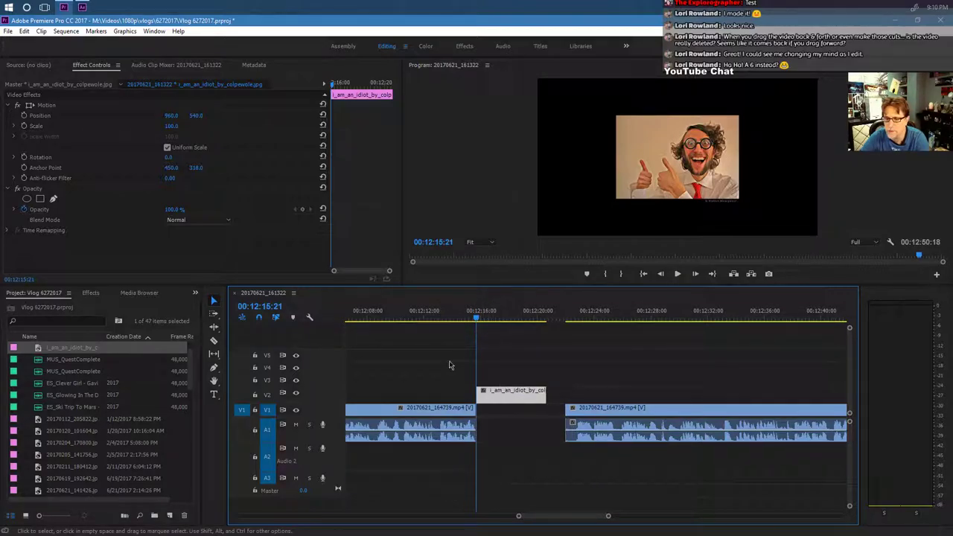
click(16, 128)
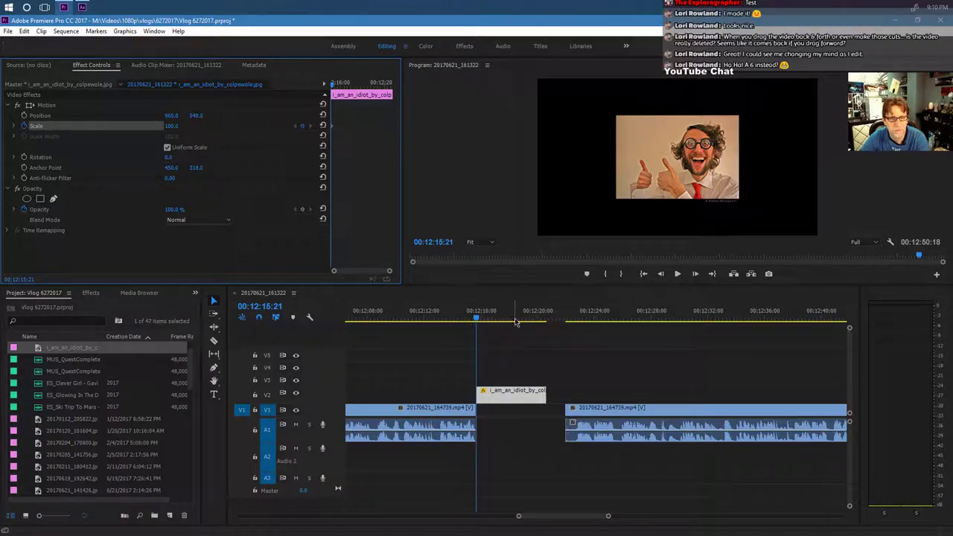
drag(479, 320, 526, 322)
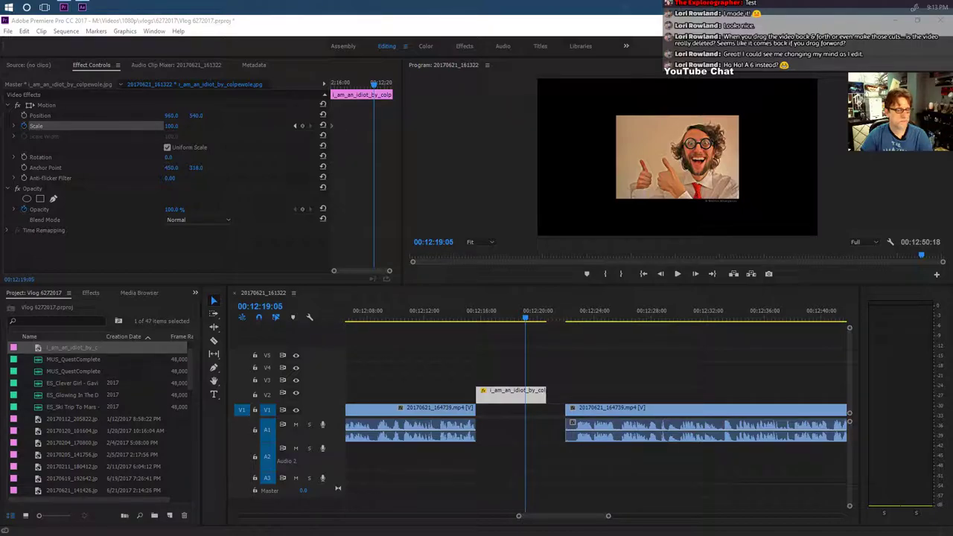
Add Breaking glass more.wav on A2 in the gap, trim it and the image to match, and play back.
drag(73, 371, 479, 457)
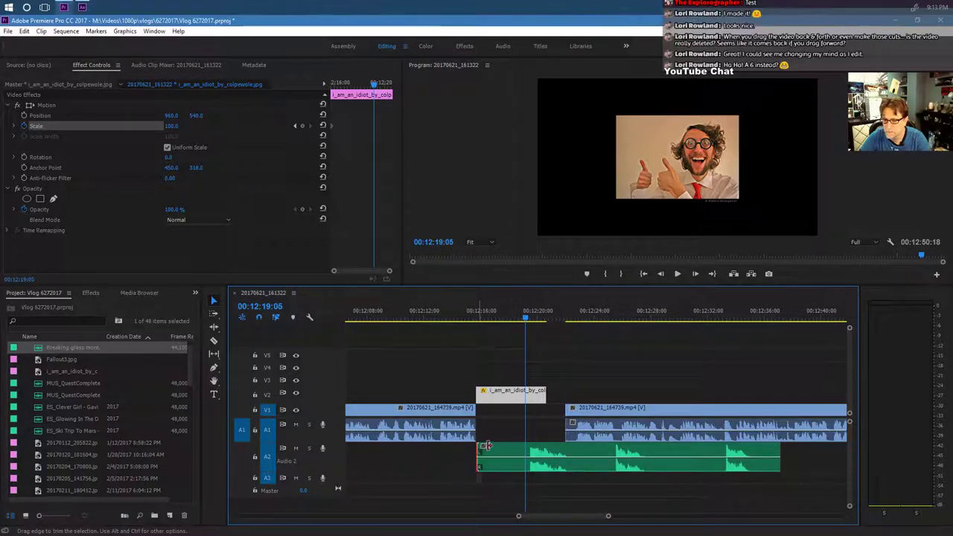
drag(483, 449, 513, 459)
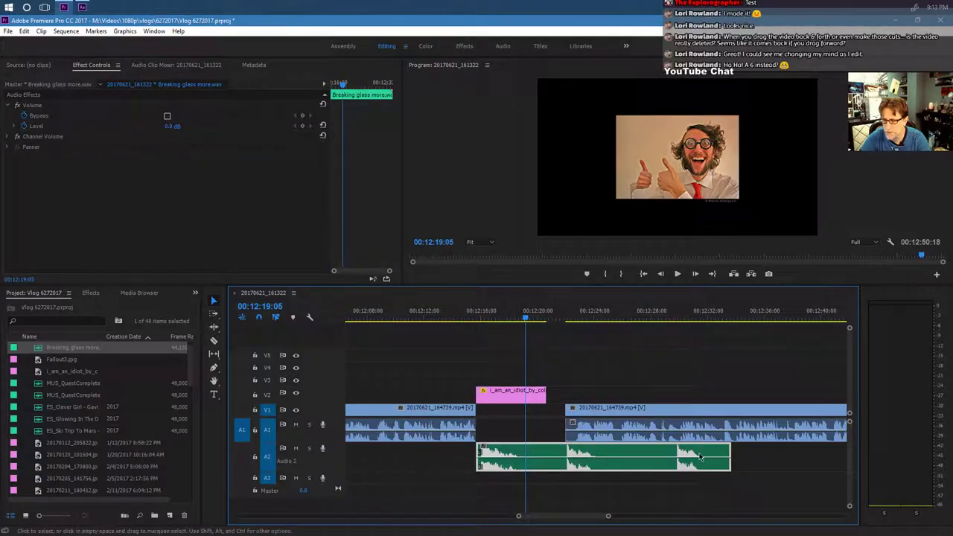
drag(568, 452, 529, 451)
drag(544, 389, 528, 395)
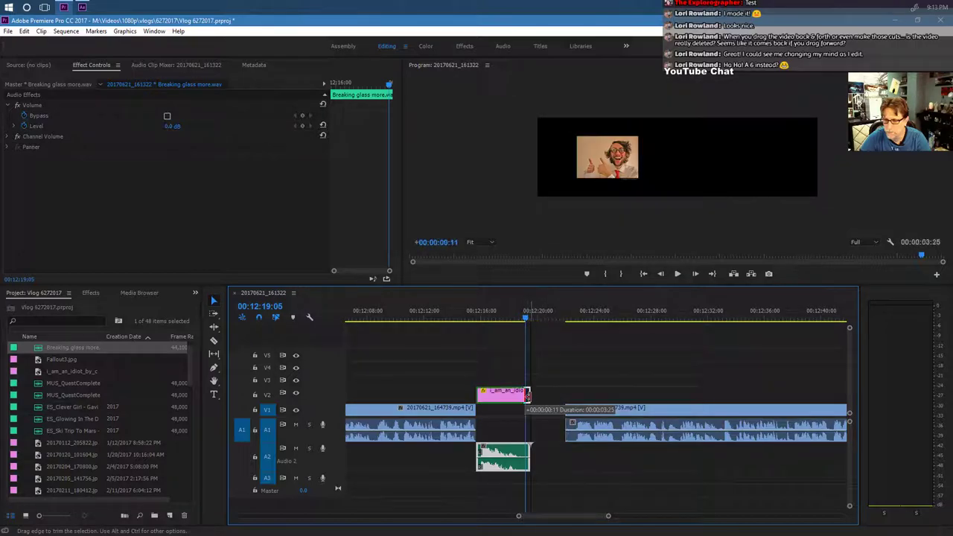
drag(527, 321, 472, 321)
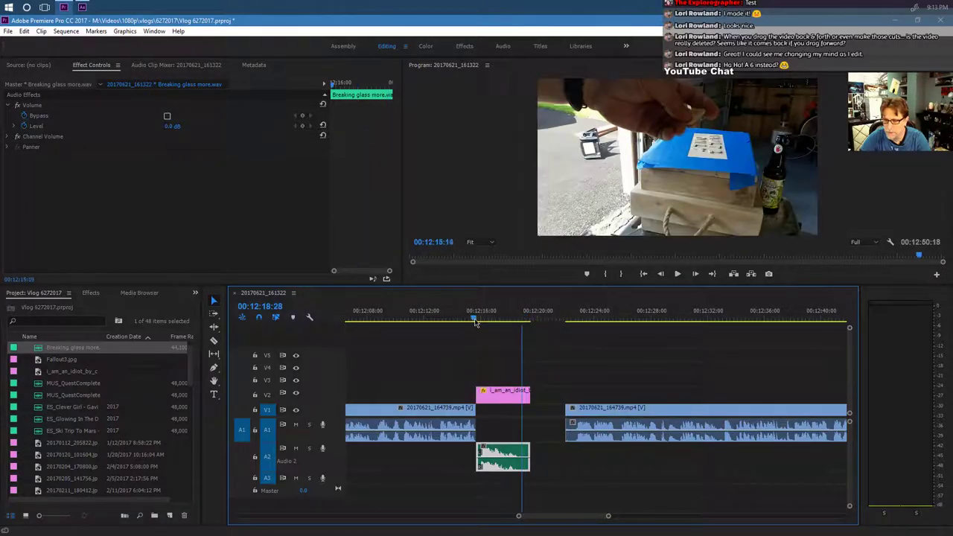
click(675, 274)
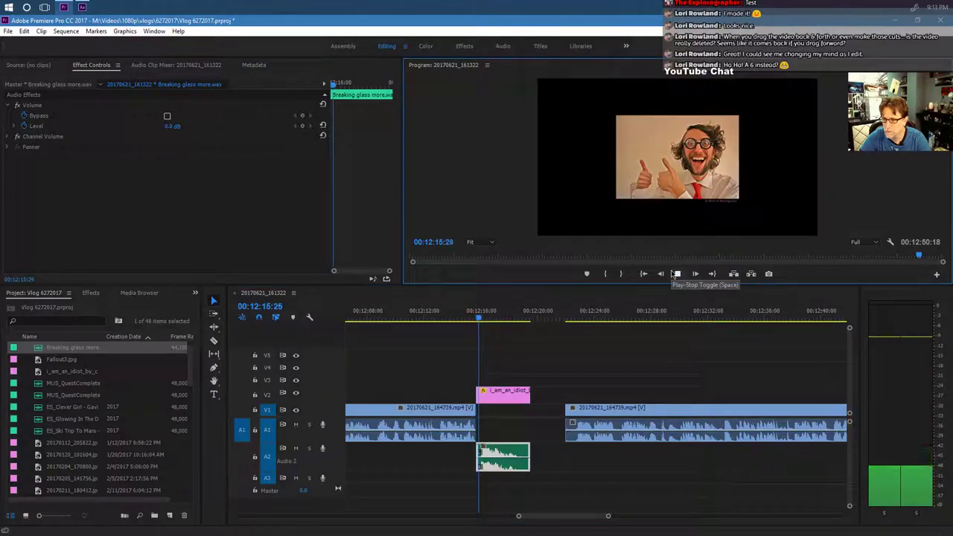
Tighten the start of the glass sound by a few frames and shorten the thumbs-up photo by three frames.
click(678, 275)
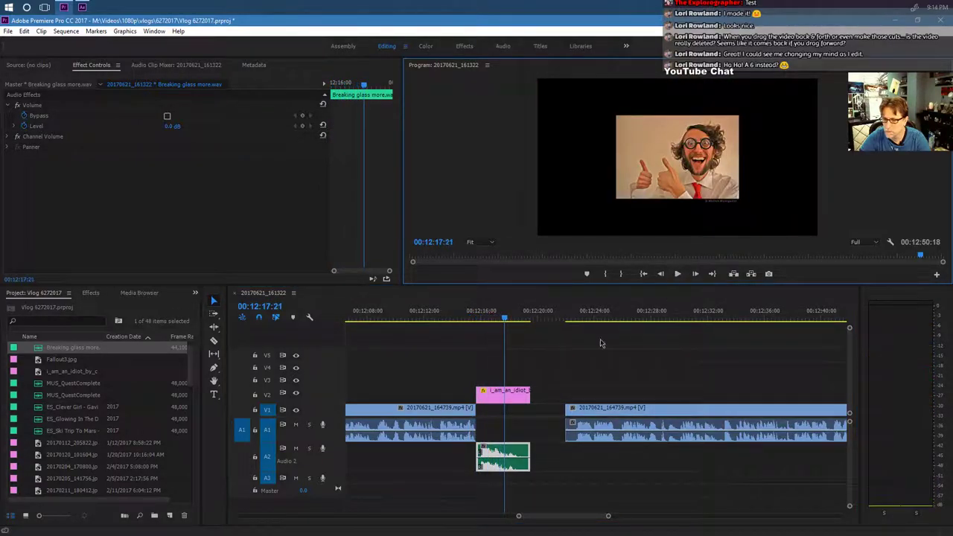
drag(606, 517, 579, 516)
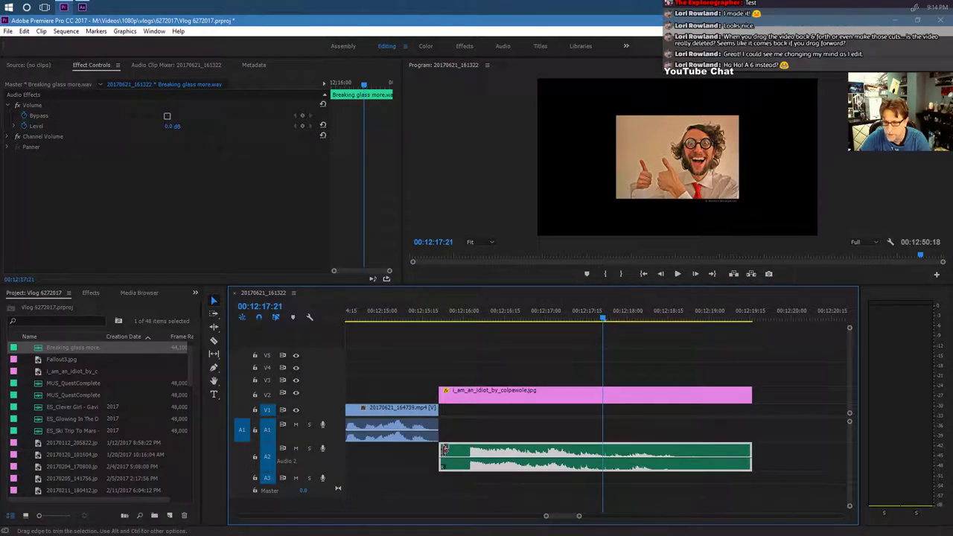
drag(451, 449, 469, 451)
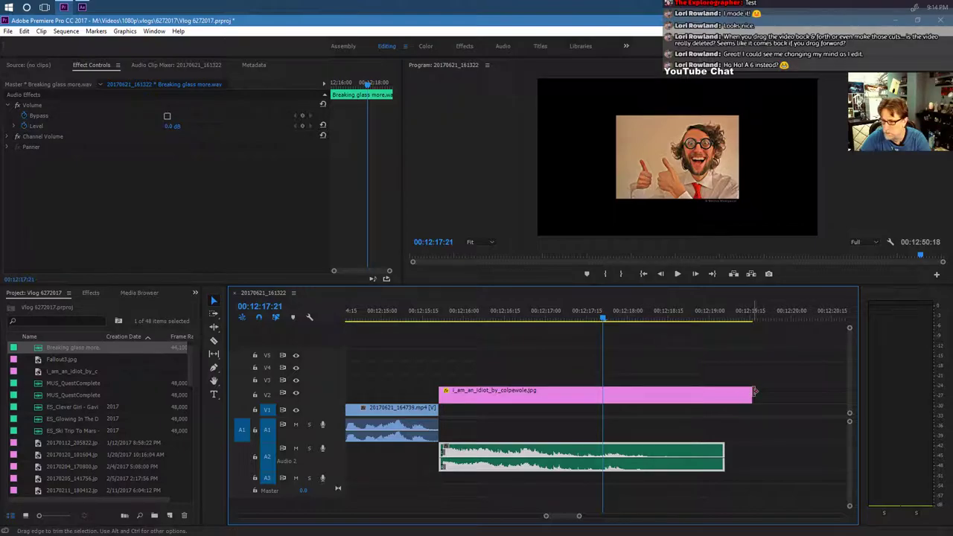
drag(755, 391, 724, 398)
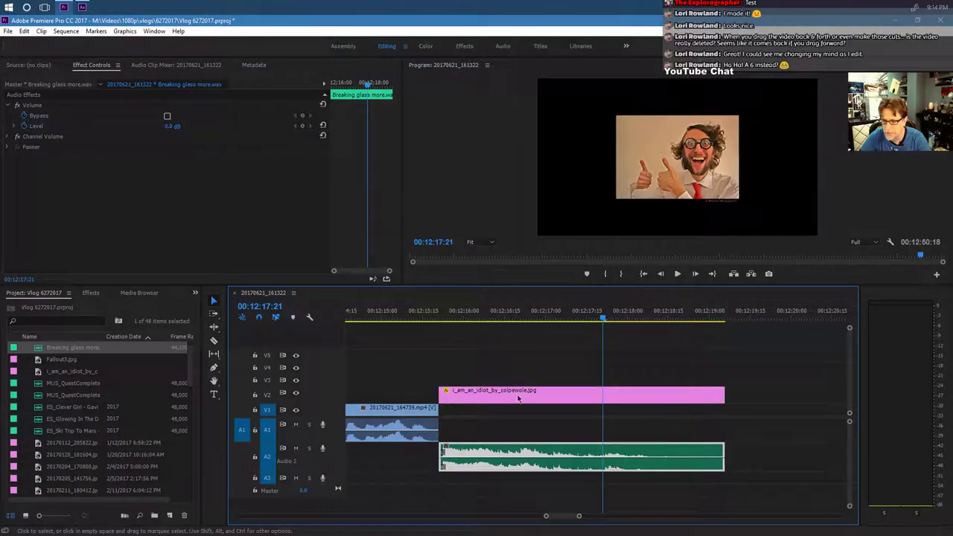
Review from 00:12:15:22, load the photo clip in Effect Controls, and move just past its end.
drag(461, 318, 442, 319)
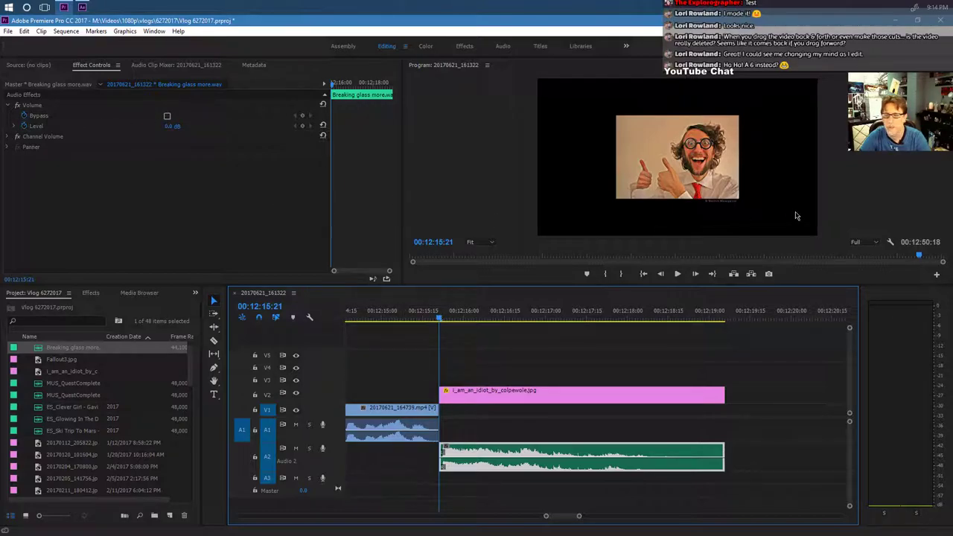
click(567, 397)
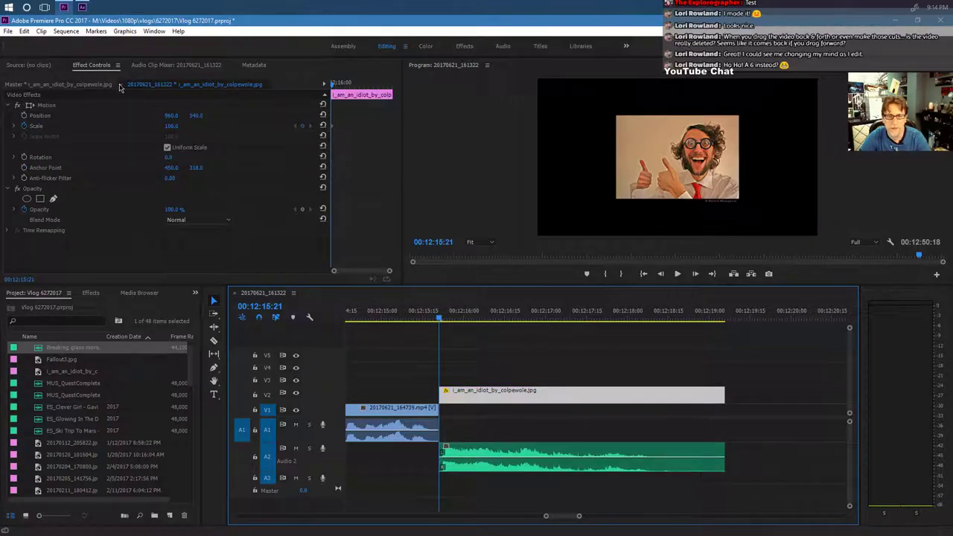
drag(440, 320, 725, 339)
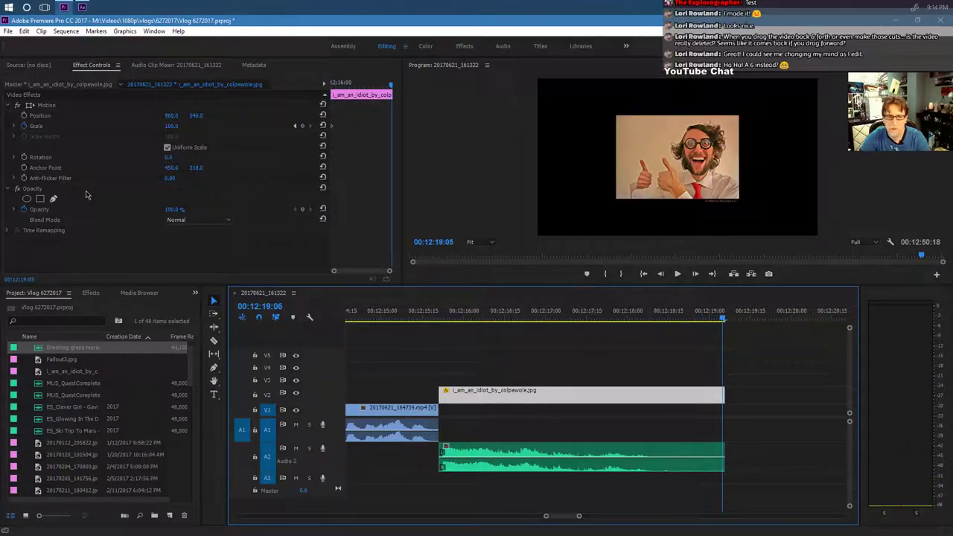
Scale the i_am_an_idiot photo up to about 230% in Effect Controls.
click(680, 321)
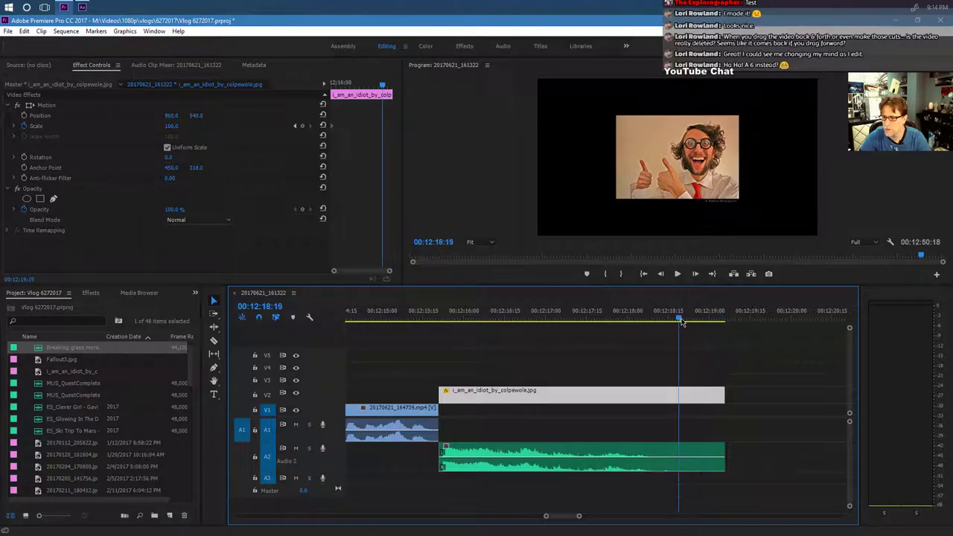
click(38, 127)
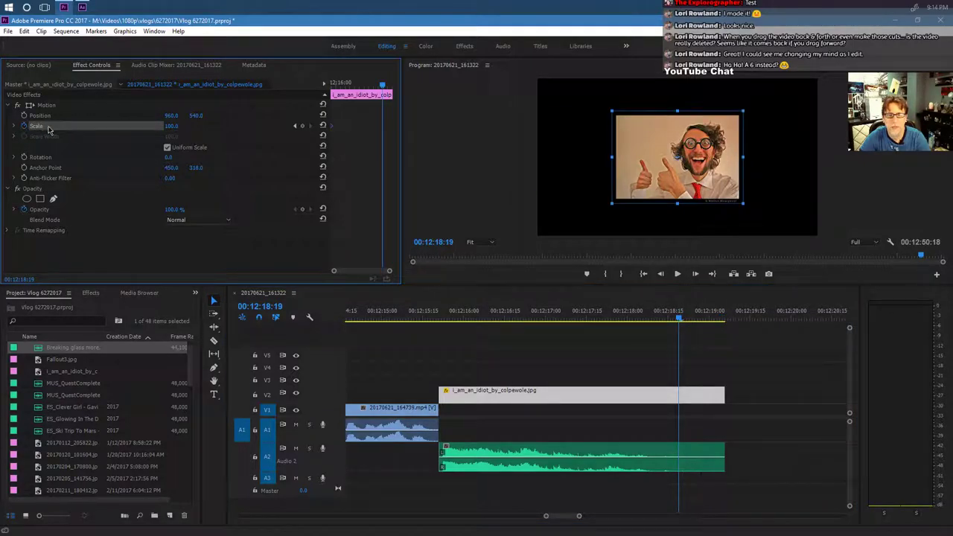
drag(170, 128, 224, 128)
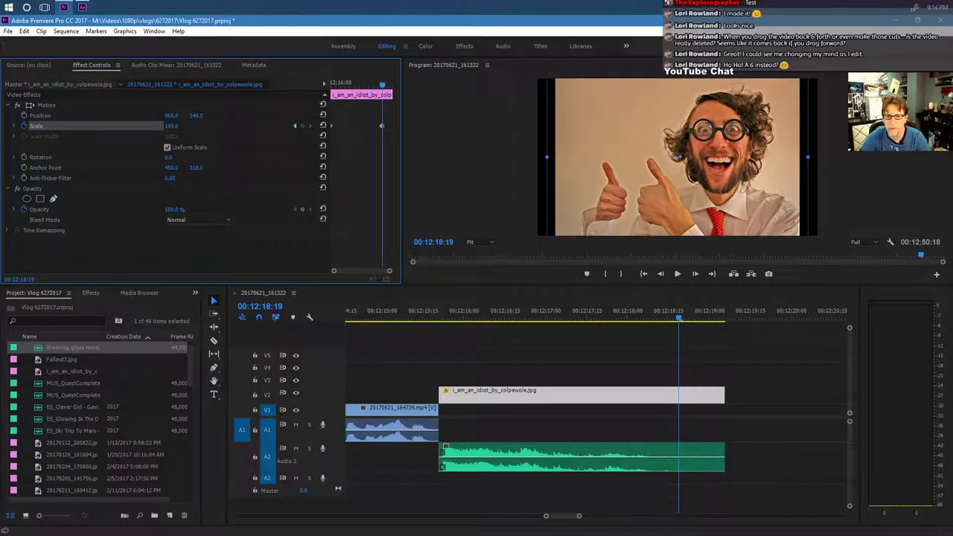
drag(223, 129, 245, 128)
Play back through the photo clip to preview the zoom.
click(419, 311)
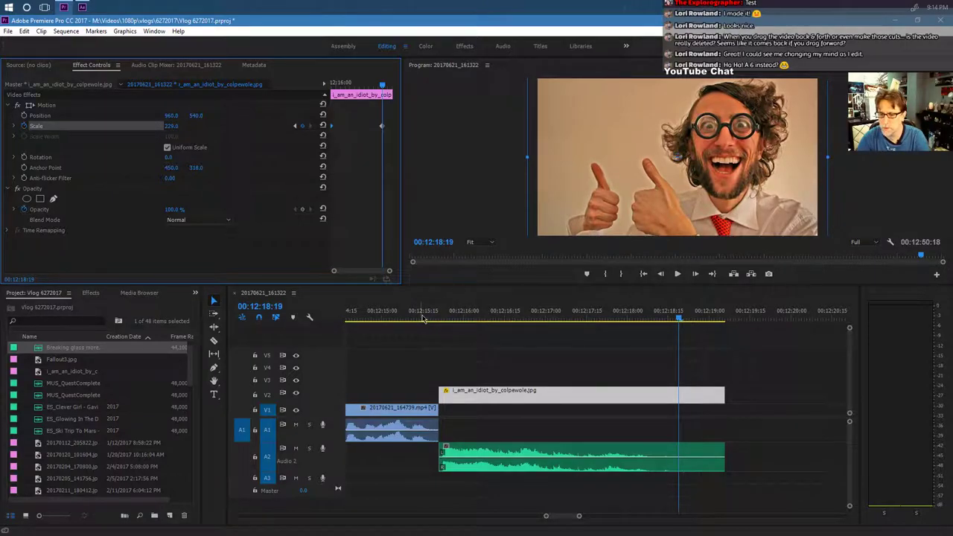
click(679, 274)
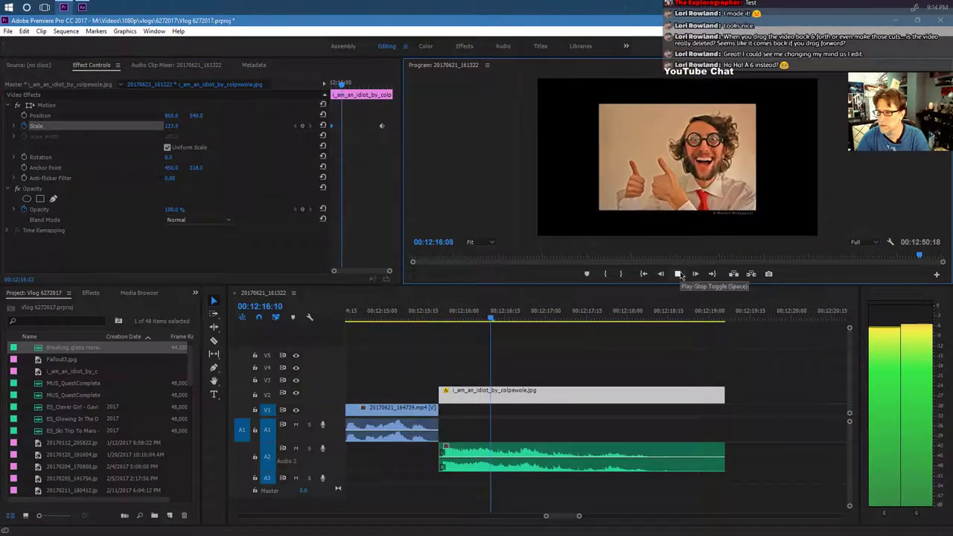
click(679, 274)
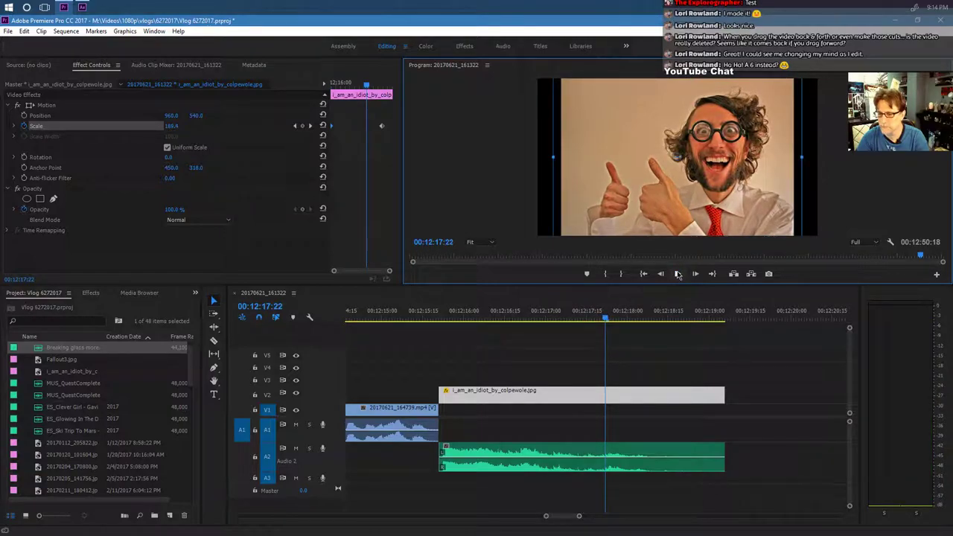
click(678, 274)
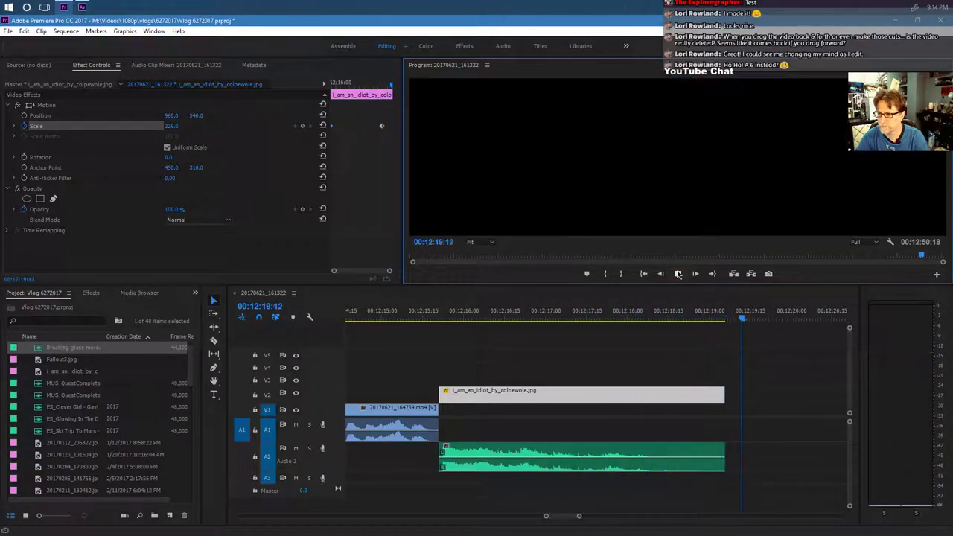
click(677, 274)
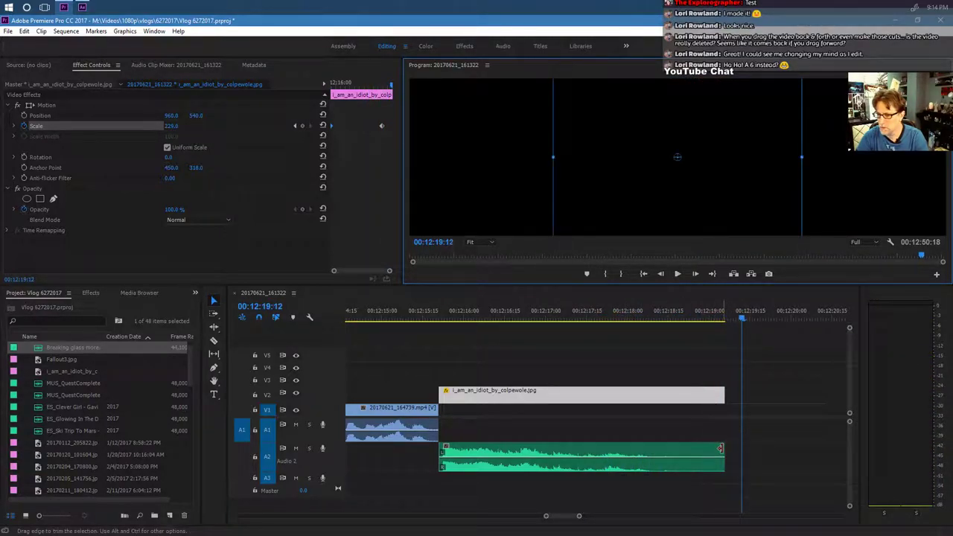
Trim the Audio 2 music and the photo clip ends so they stop together, then replay.
drag(720, 449, 678, 450)
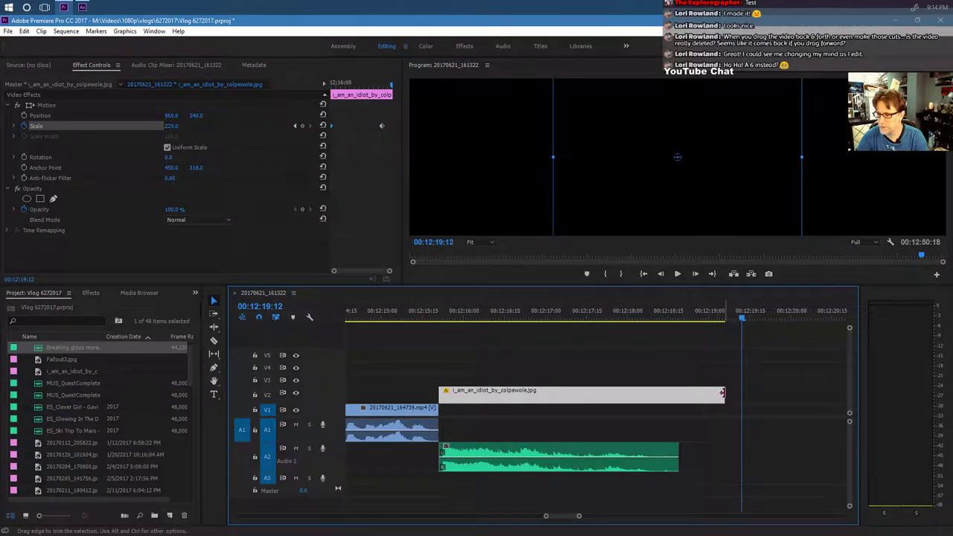
drag(722, 393, 679, 397)
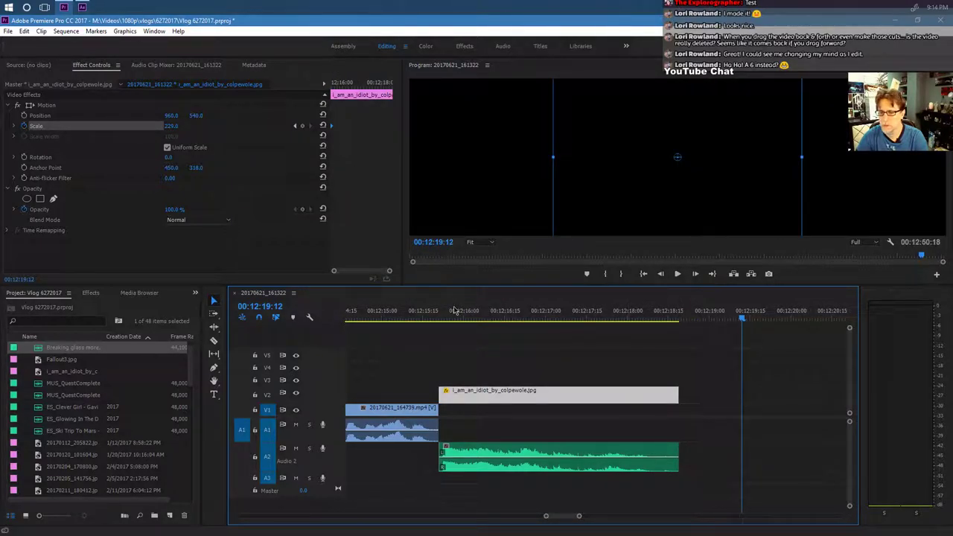
click(403, 313)
click(678, 274)
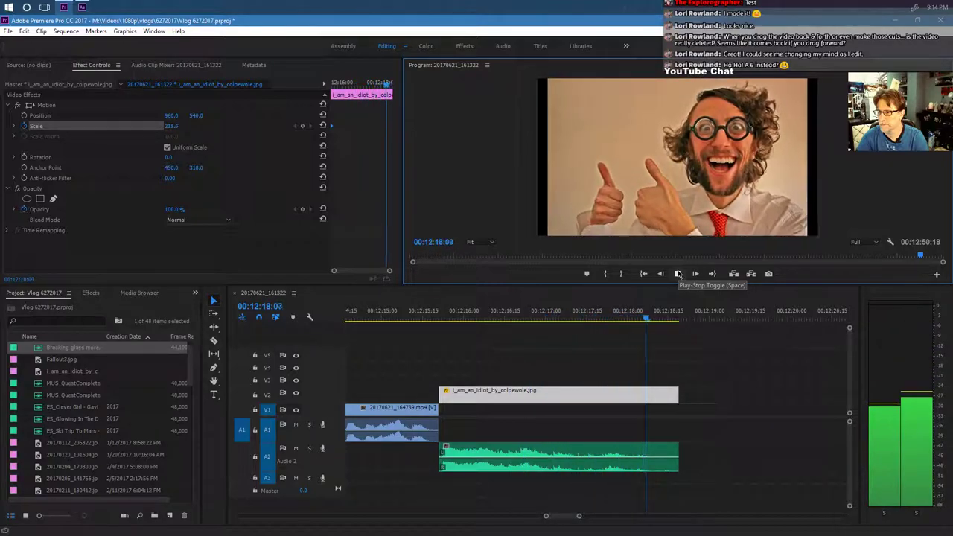
key(space)
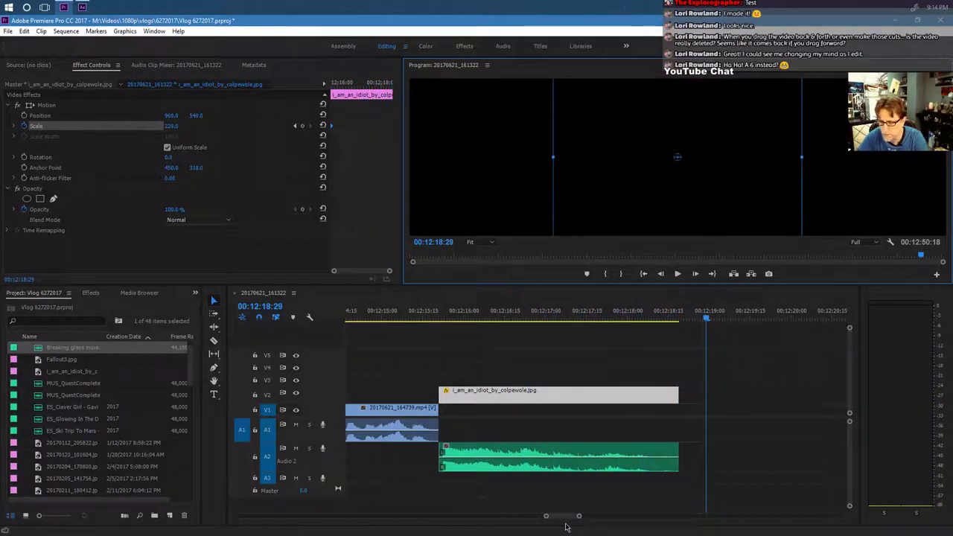
Trim the start of the next 164739 clip and cut 17 frames off the photo's end, reviewing playback.
drag(578, 516, 609, 514)
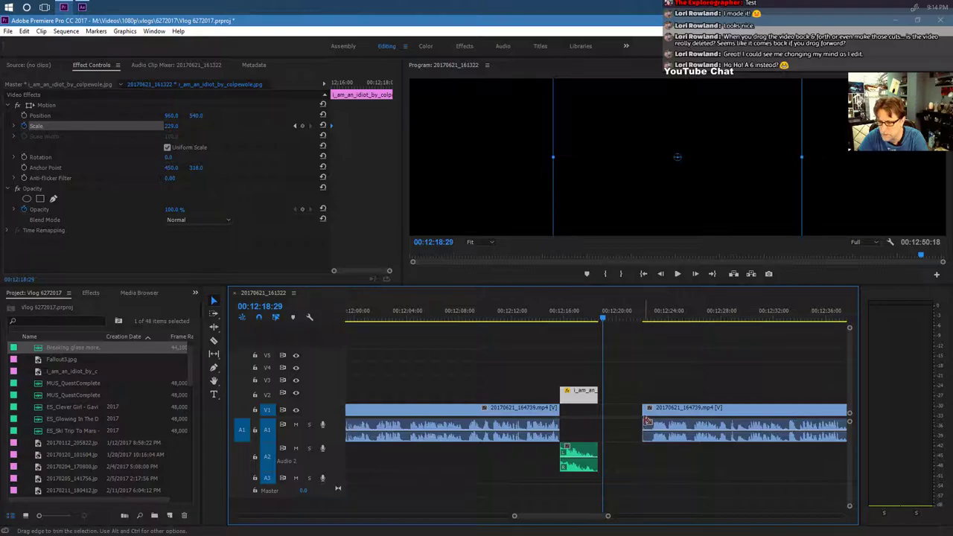
drag(647, 408, 618, 418)
click(510, 313)
click(677, 273)
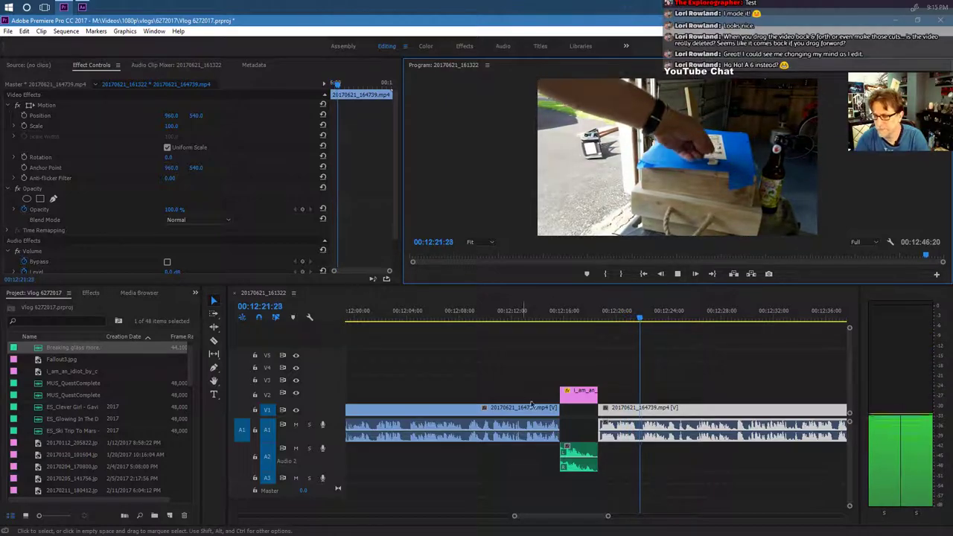
drag(597, 393, 590, 392)
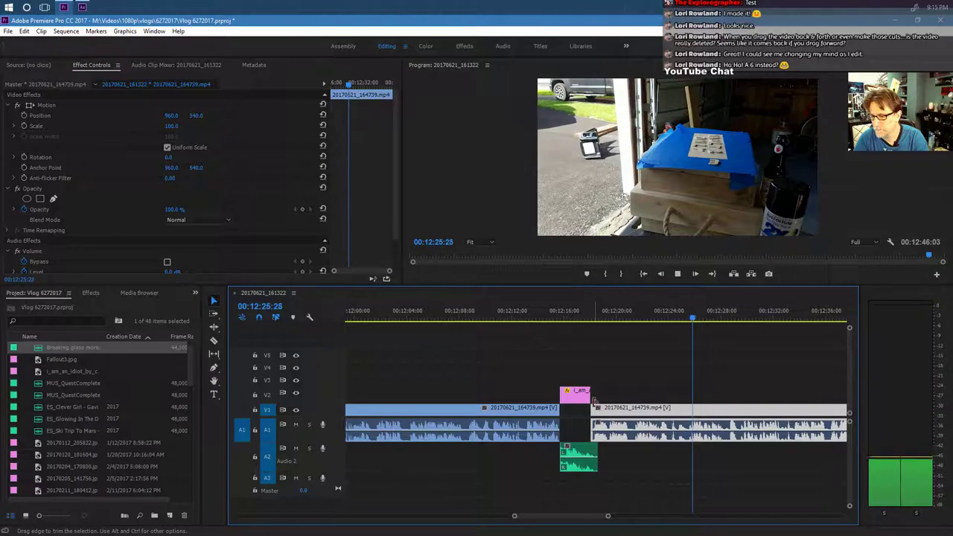
click(679, 274)
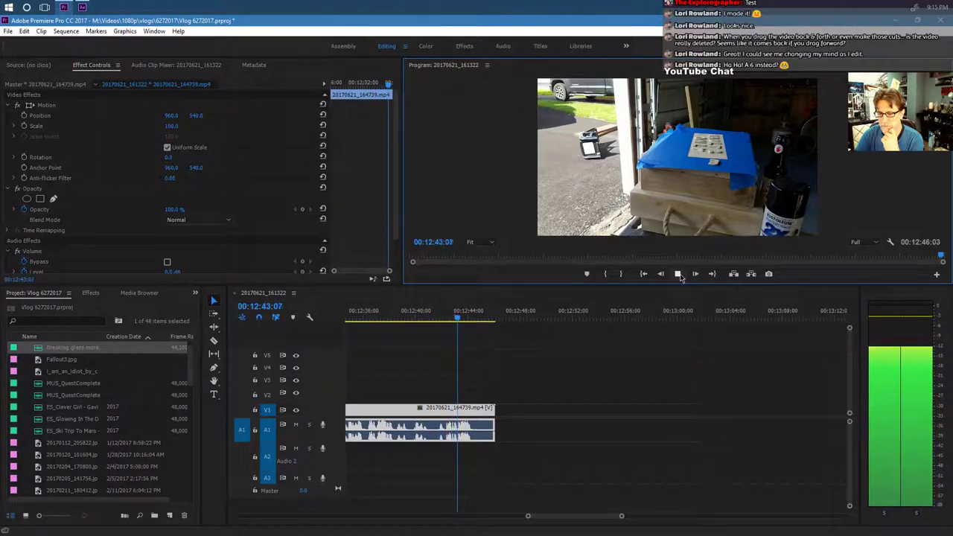
Drag 20170621_165009 from the Project panel onto the timeline after the 164739 clip and play the join.
click(679, 275)
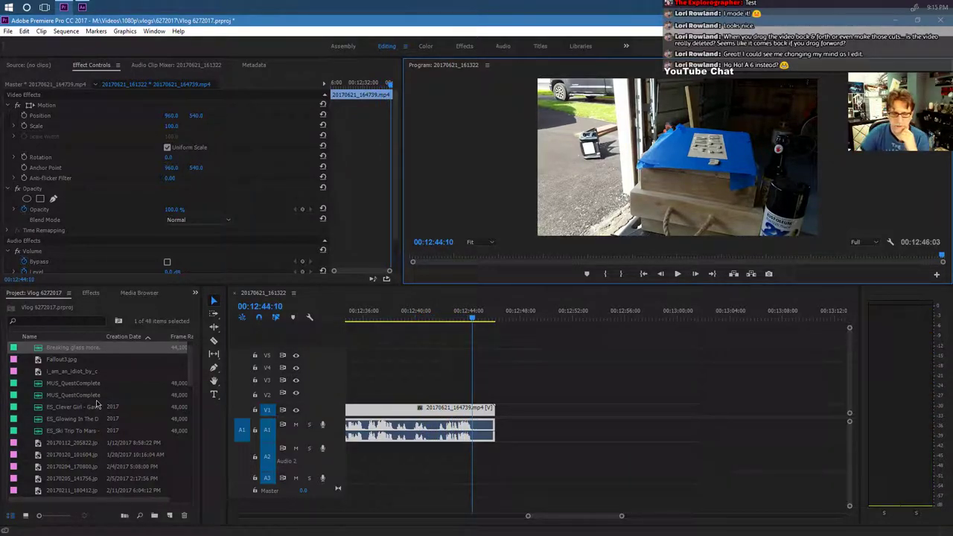
scroll(135, 447, down, 2)
scroll(133, 449, down, 3)
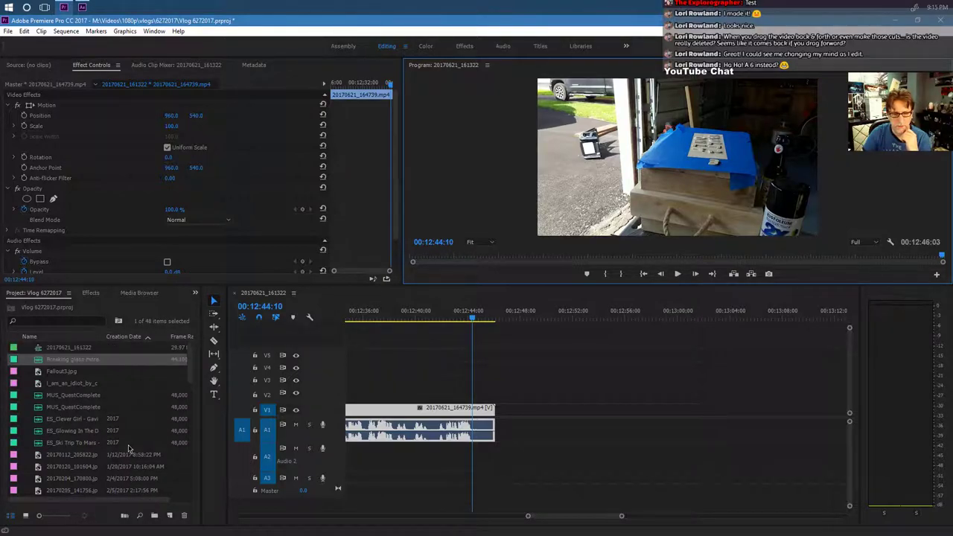
scroll(128, 451, down, 2)
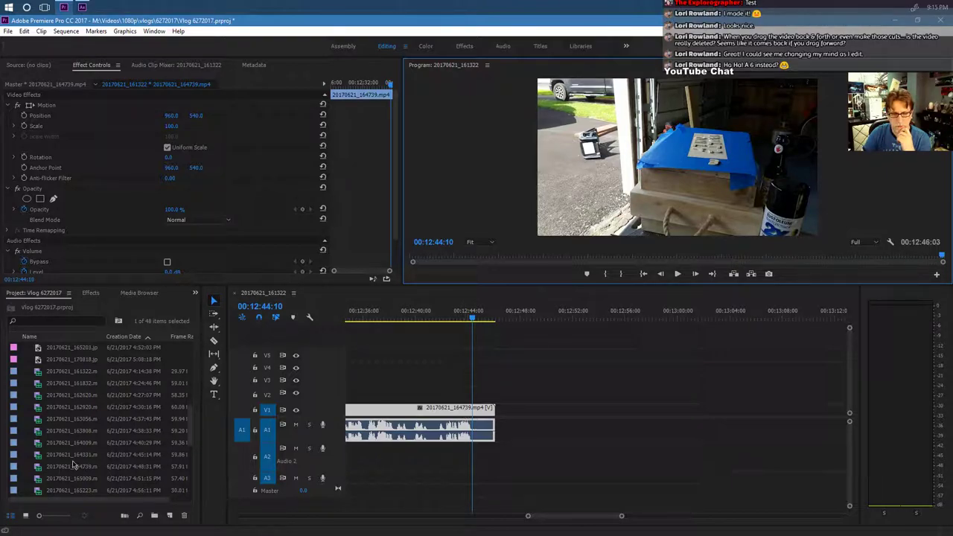
click(87, 472)
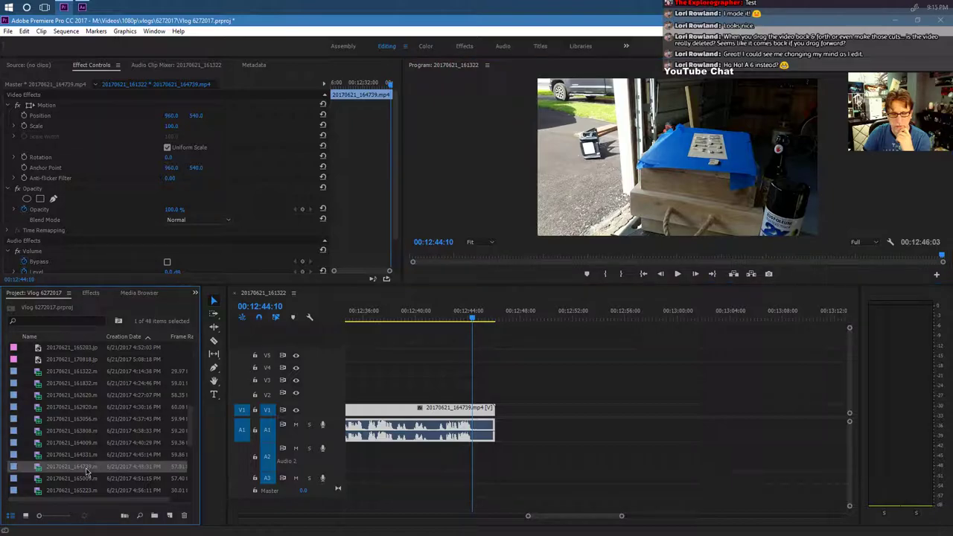
click(80, 479)
drag(64, 482, 481, 402)
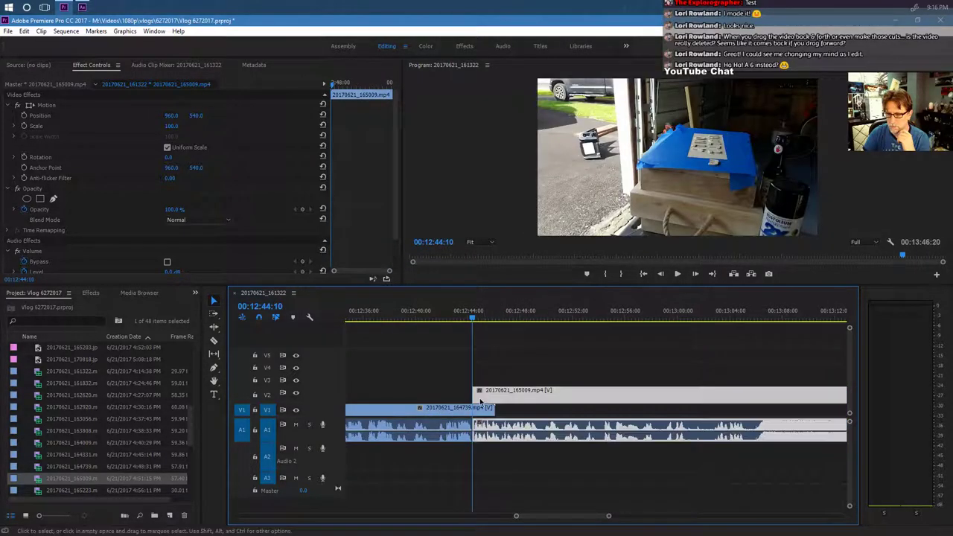
click(460, 320)
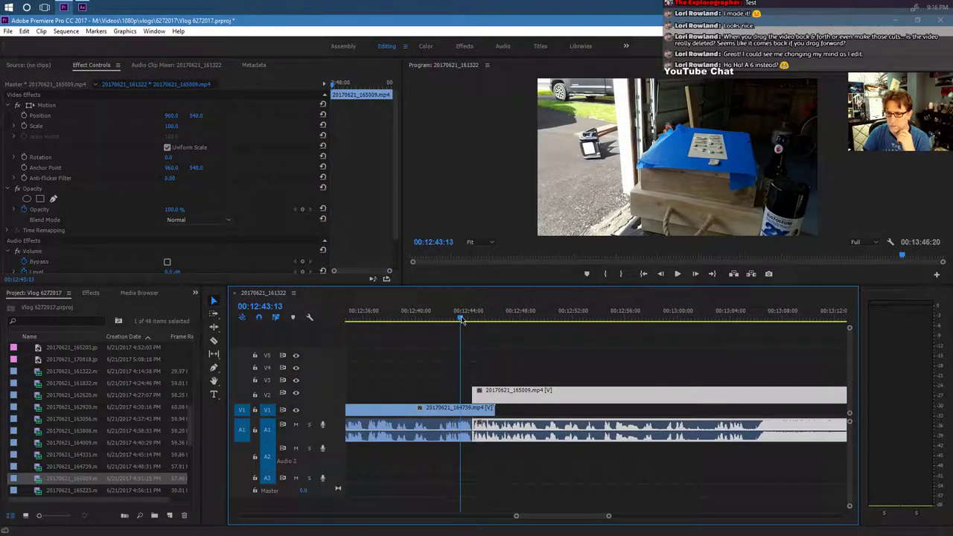
click(677, 273)
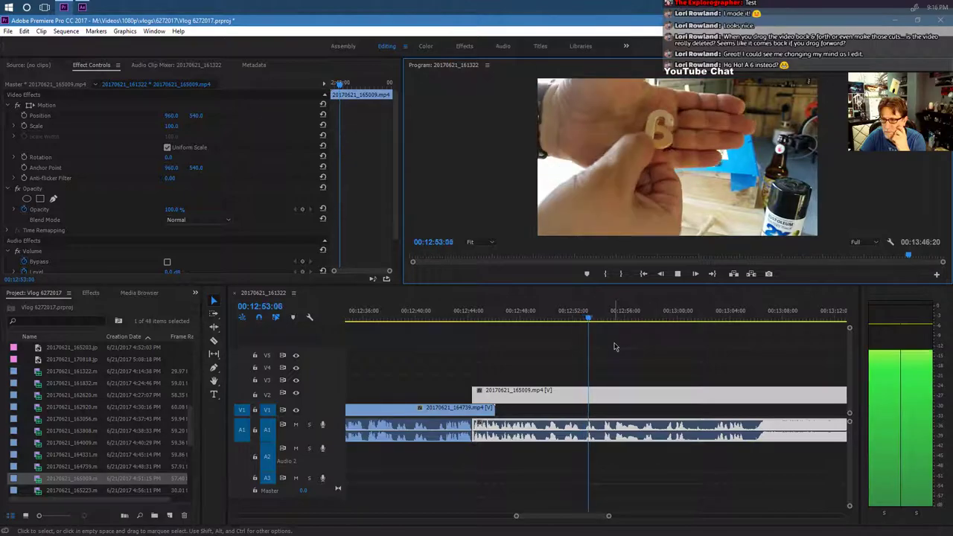
Razor the 165009 clip at 00:13:07:00 and ripple delete the later part.
click(683, 275)
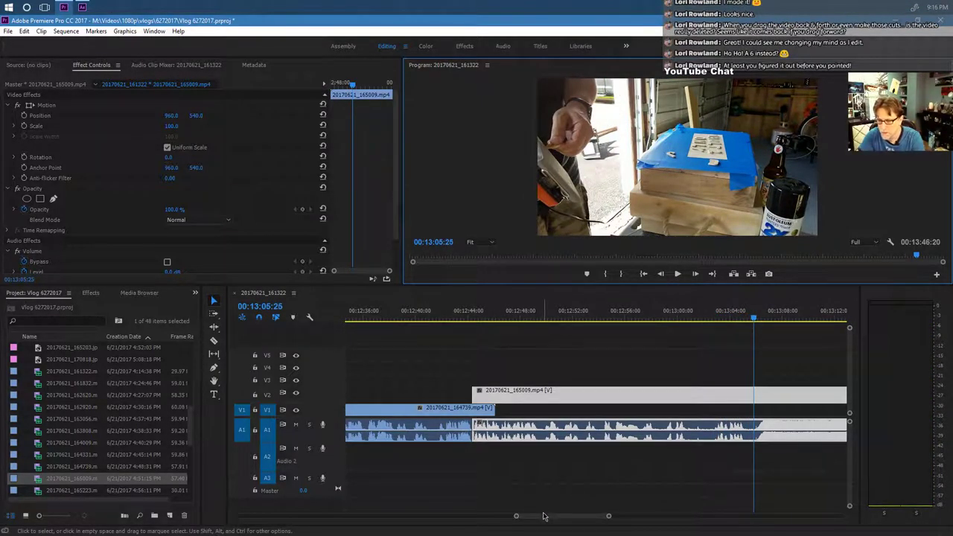
drag(543, 516, 556, 517)
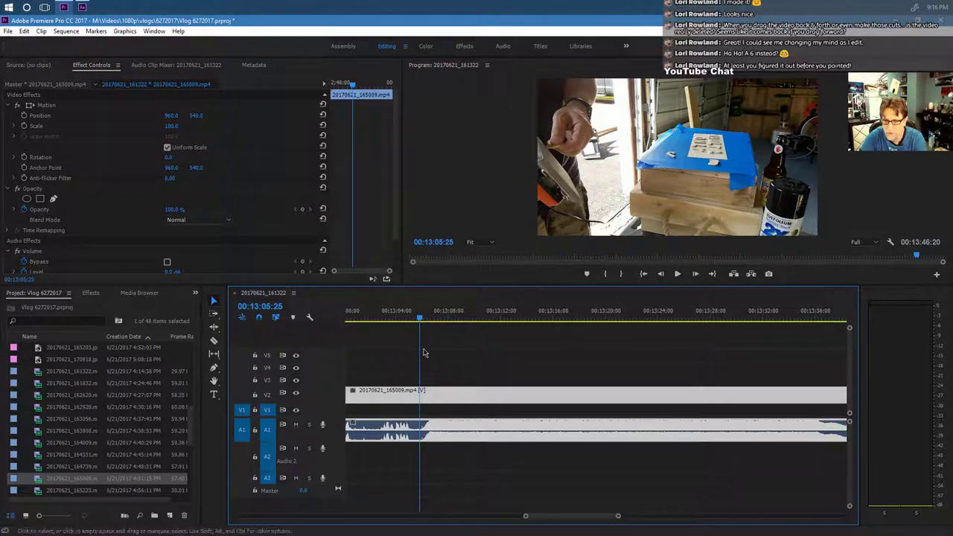
drag(422, 320, 439, 321)
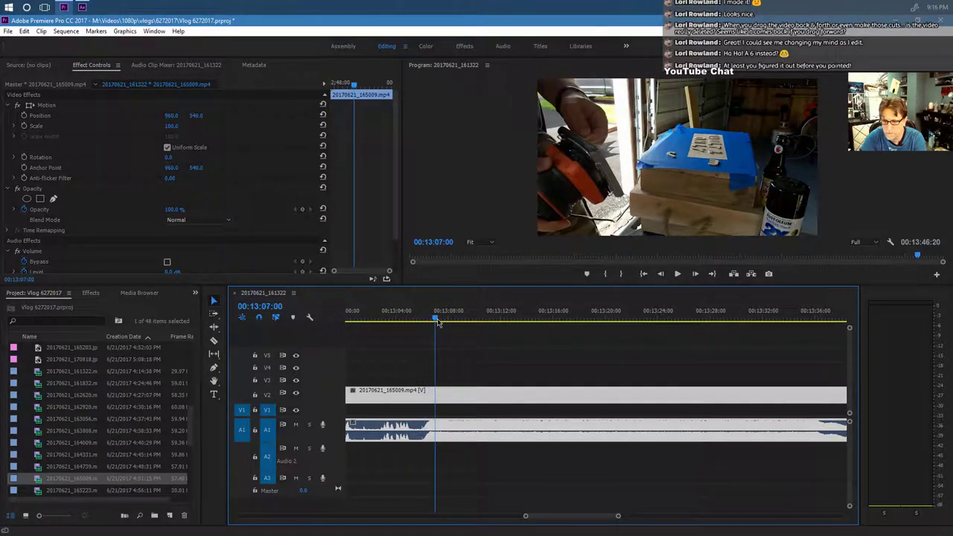
click(213, 340)
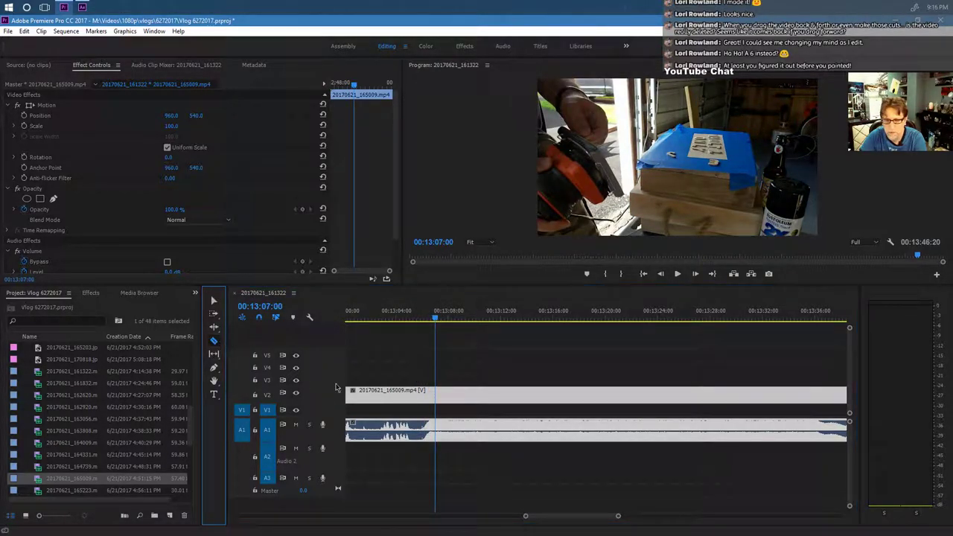
click(437, 396)
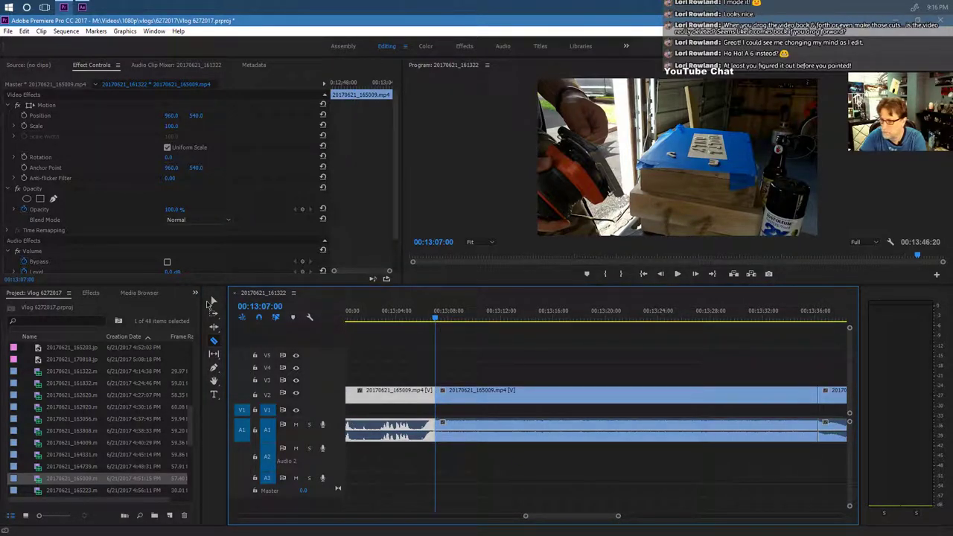
click(213, 302)
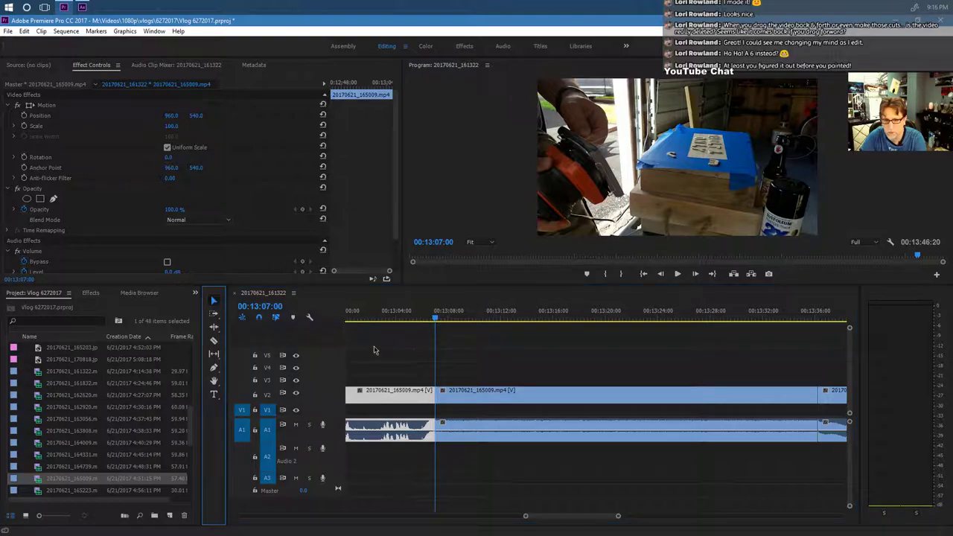
click(482, 395)
key(shift+Delete)
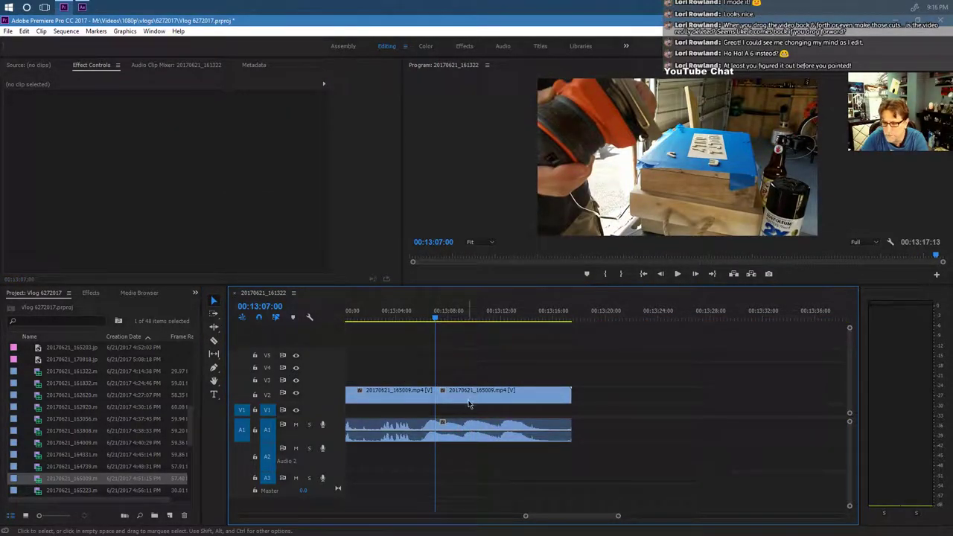
Trim the remaining 165009 part's start, add 20170621_165223 at the sequence end, and trim its start.
mouse_move(450, 395)
mouse_down()
mouse_move(514, 395)
mouse_move(448, 402)
mouse_up()
drag(82, 492, 497, 408)
click(521, 408)
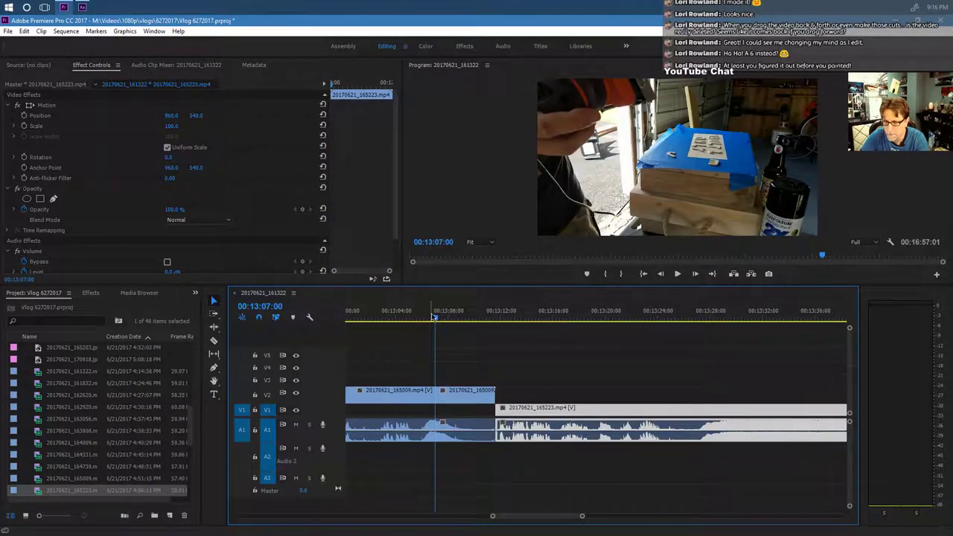
click(678, 274)
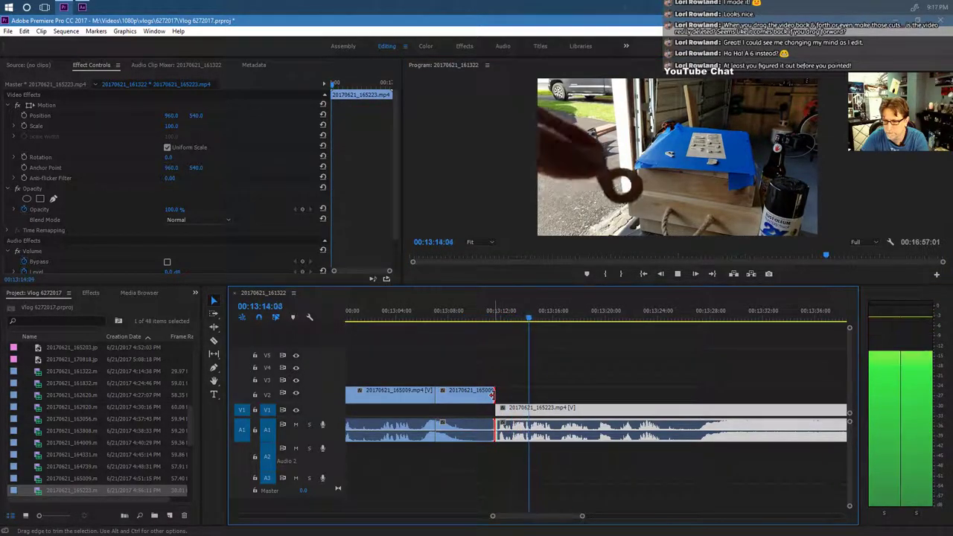
Trim the 165009 clip's end and butt 20170621_165223 against it with no gap.
drag(492, 393, 478, 393)
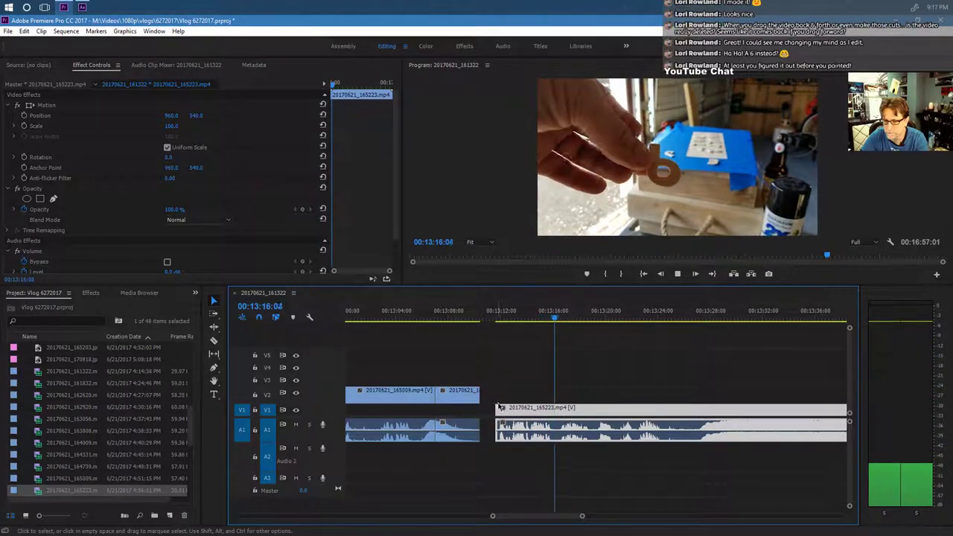
drag(533, 421, 518, 420)
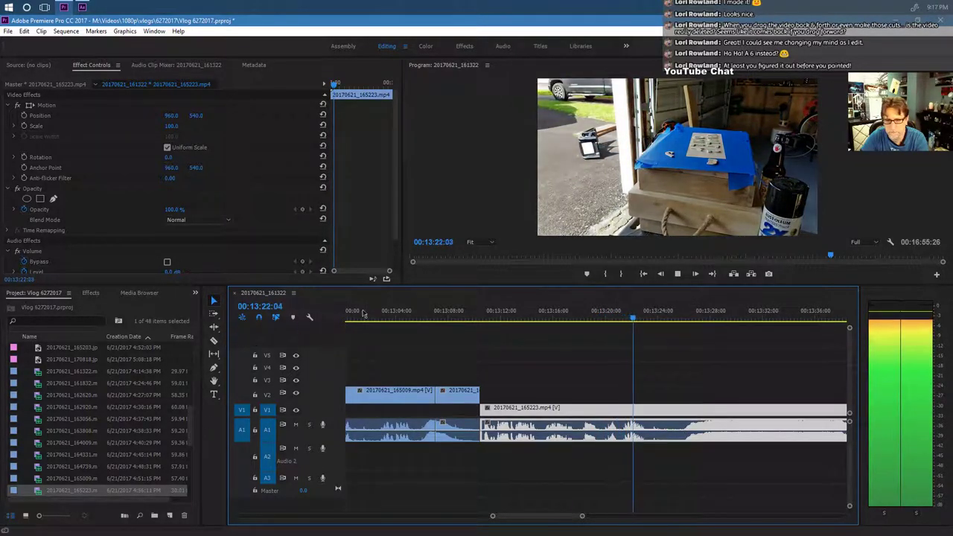
key(space)
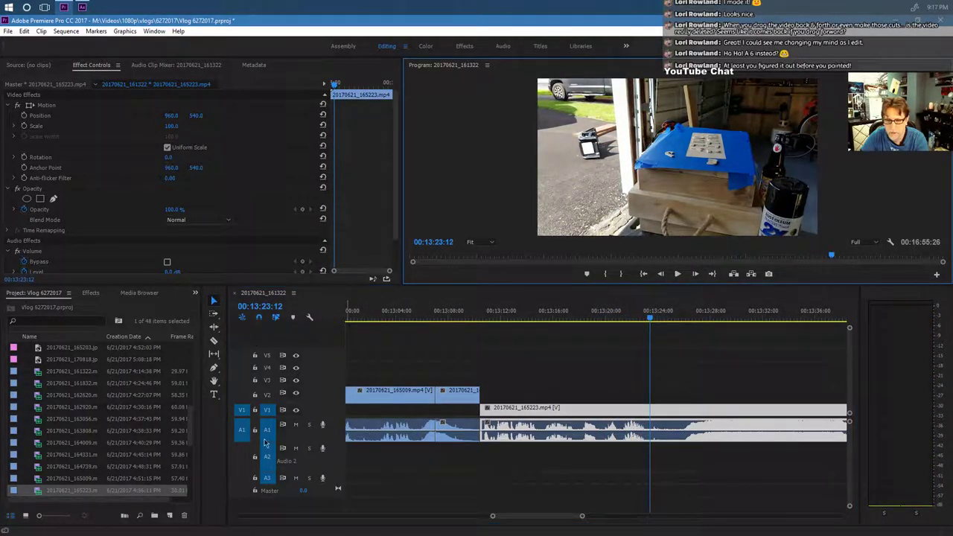
Razor the 20170621_165223 clip and ripple delete the unwanted middle piece.
click(215, 341)
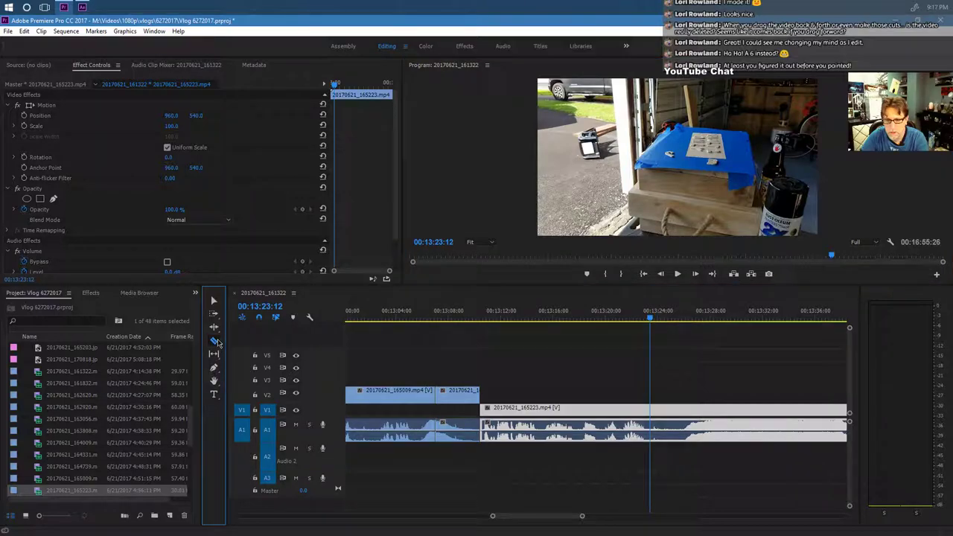
click(711, 411)
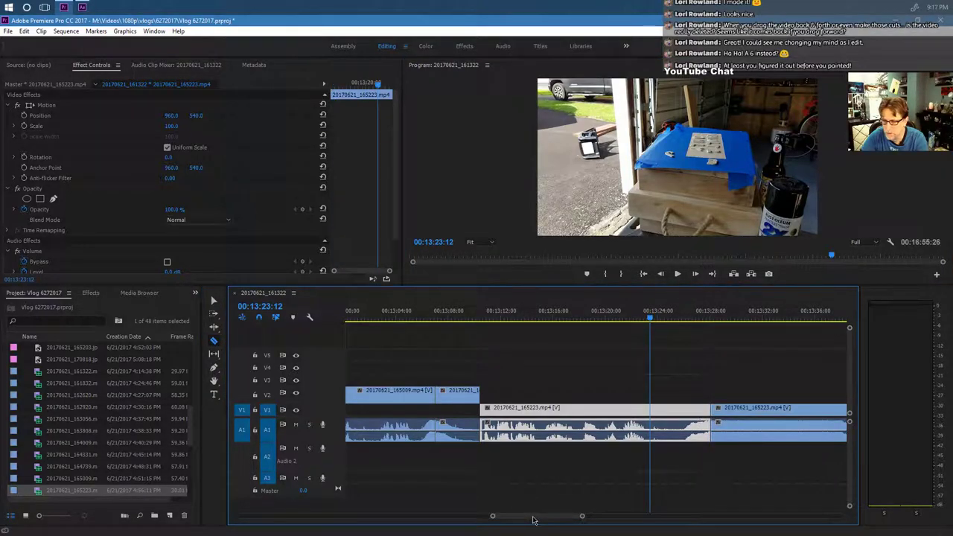
drag(532, 518, 541, 517)
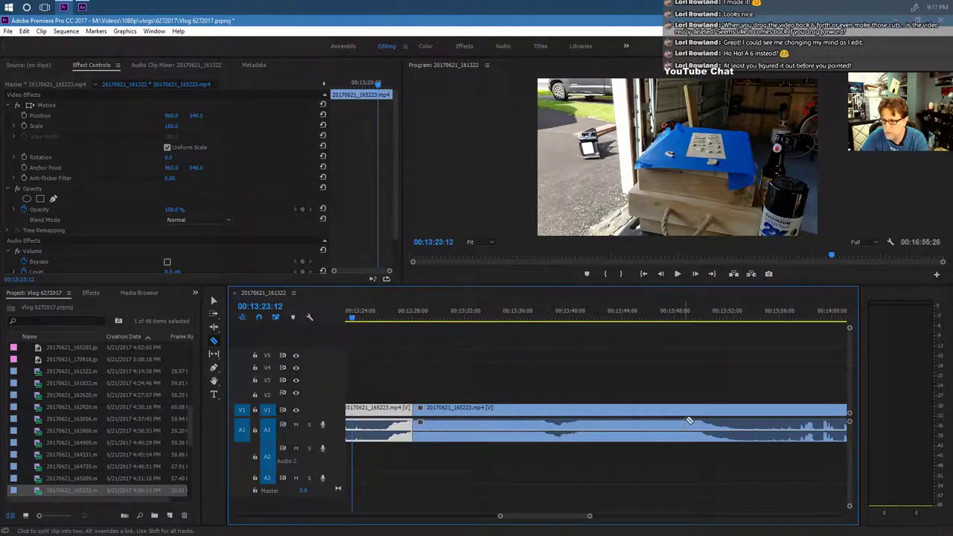
click(214, 300)
click(516, 422)
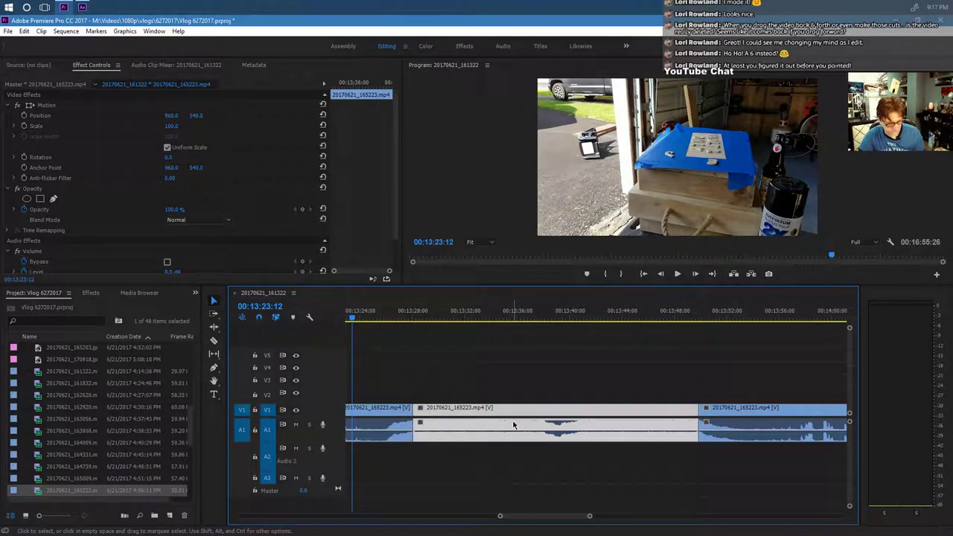
key(Down)
key(shift+Delete)
Play back from before the cut to review the edited 165223 clip.
click(385, 316)
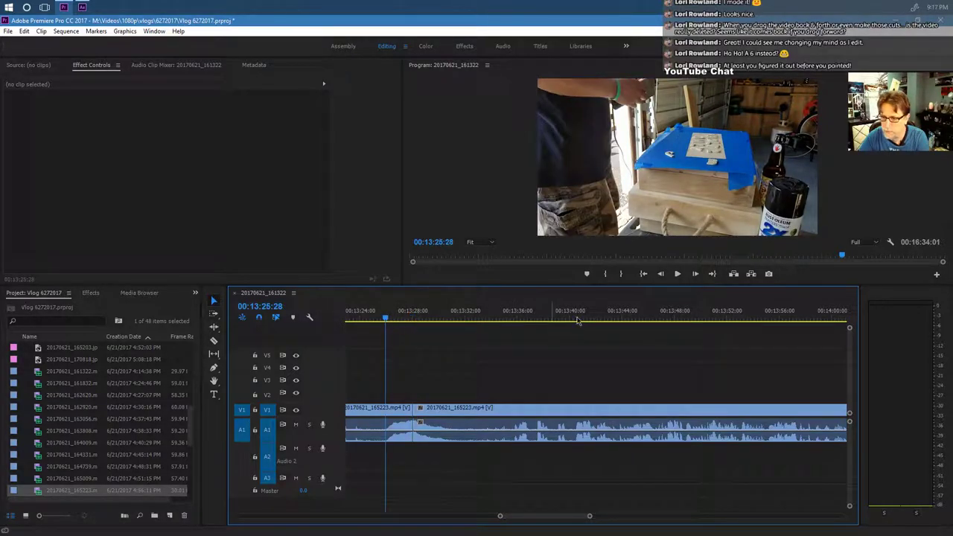
click(679, 274)
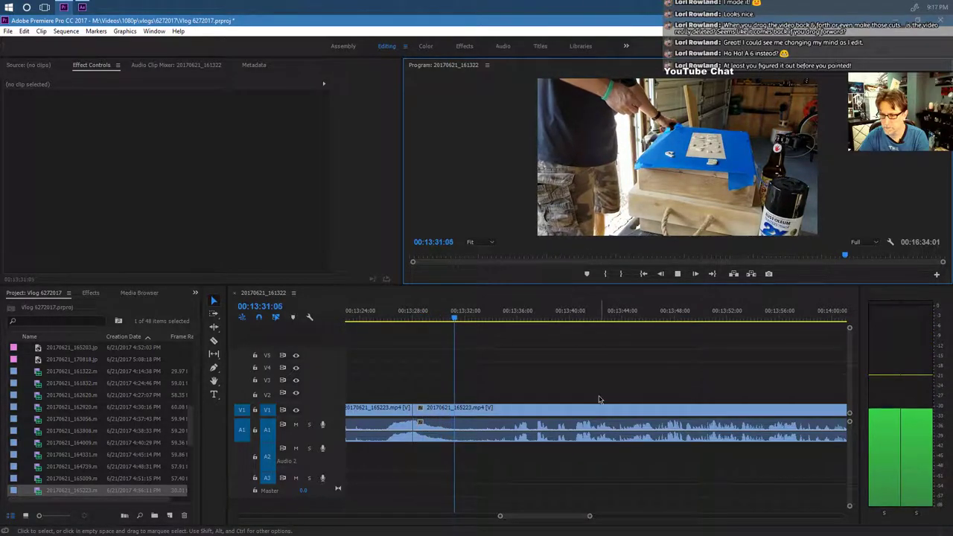
click(533, 421)
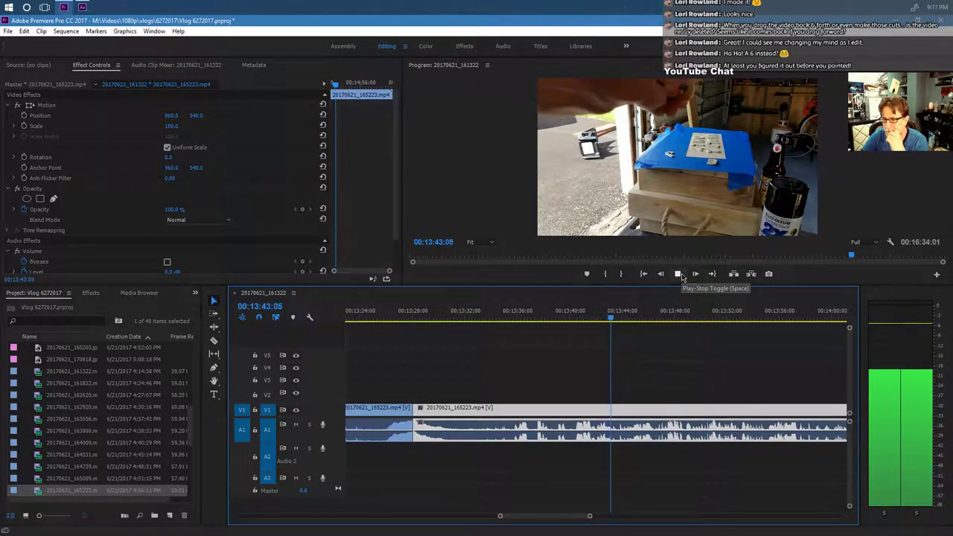
click(678, 273)
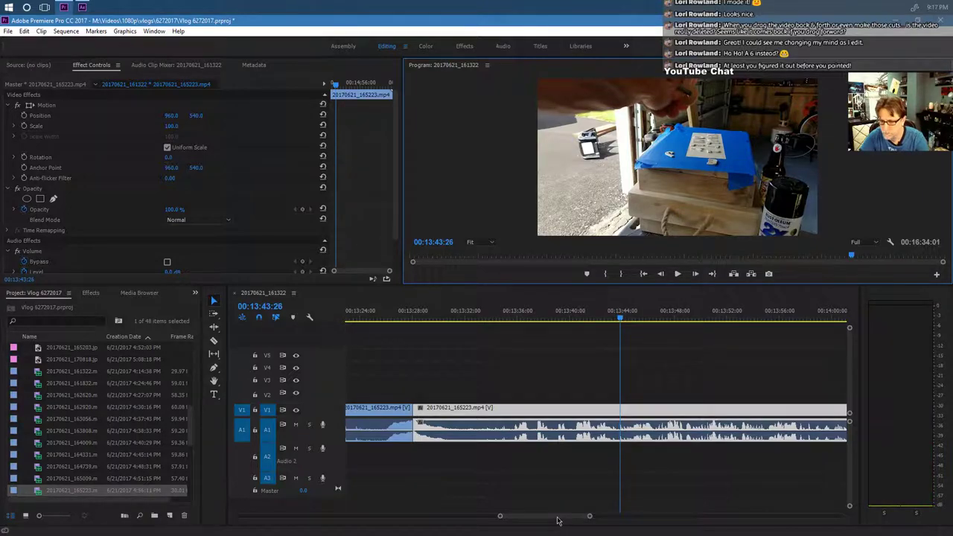
drag(557, 520, 682, 514)
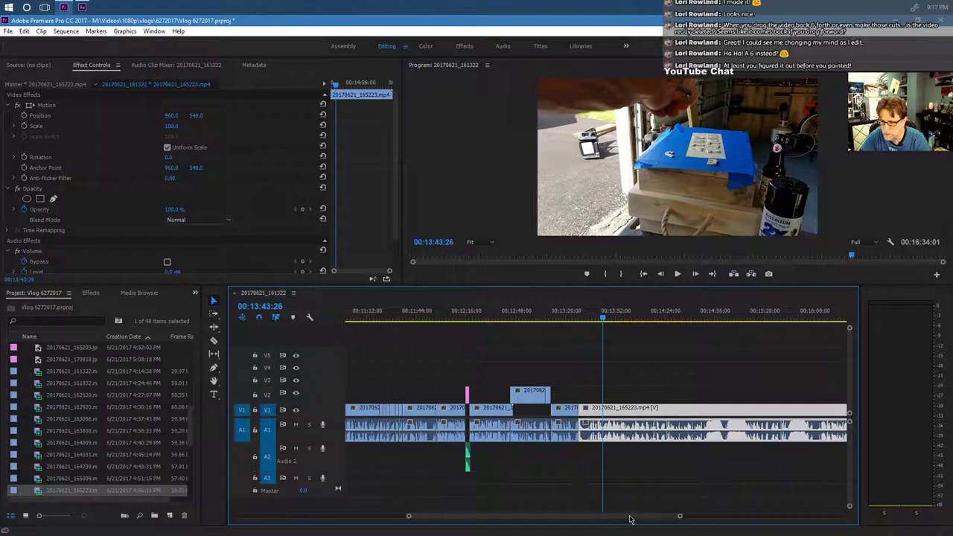
scroll(629, 519, down, 3)
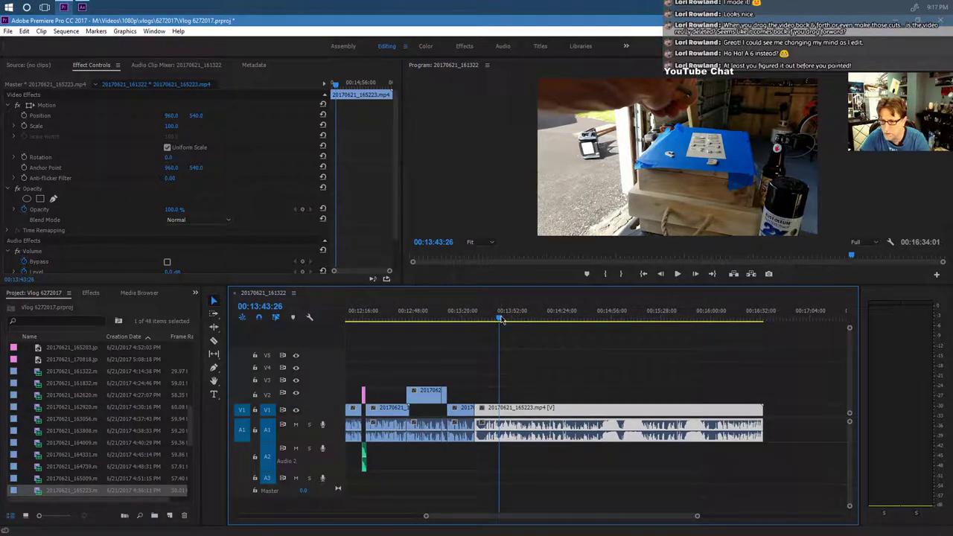
drag(501, 319, 470, 351)
click(677, 274)
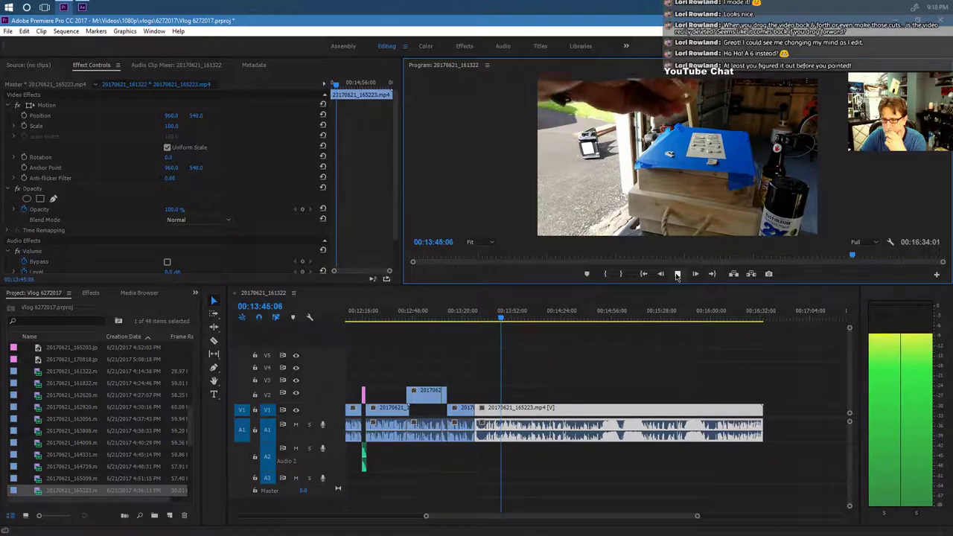
click(678, 274)
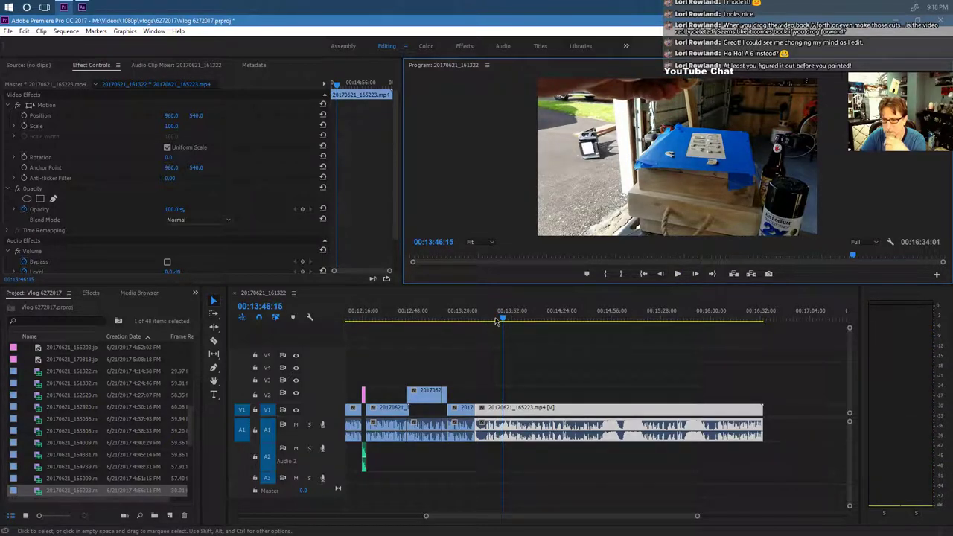
drag(503, 319, 495, 319)
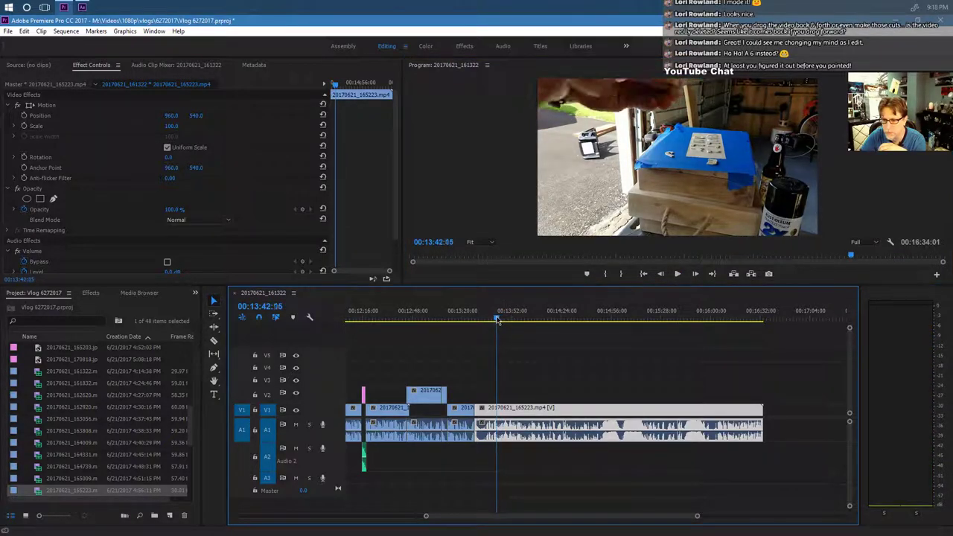
click(678, 274)
key(space)
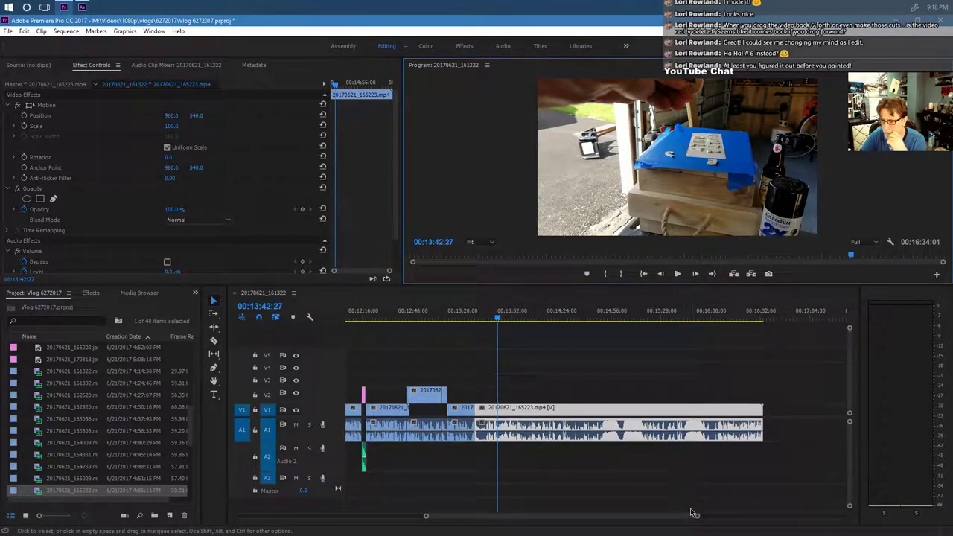
drag(700, 517, 573, 516)
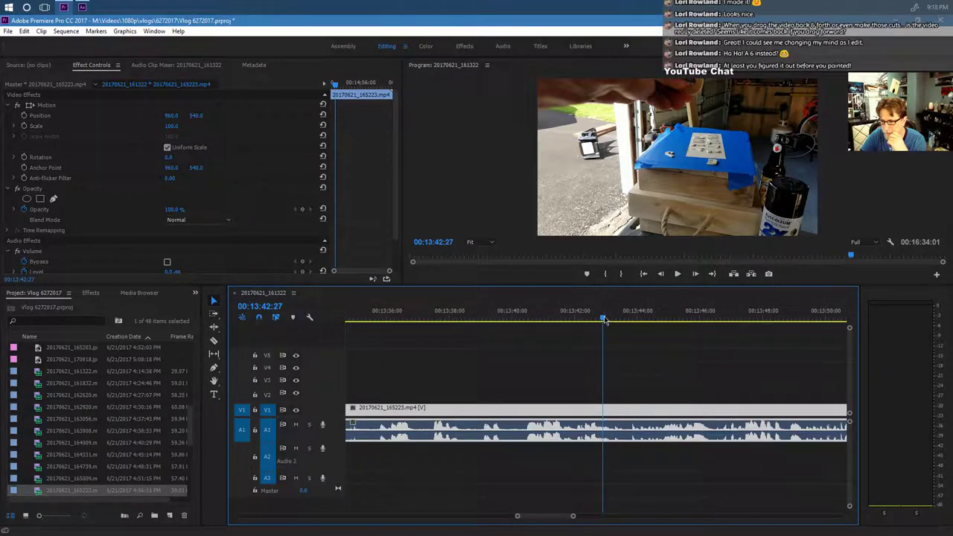
drag(605, 319, 631, 318)
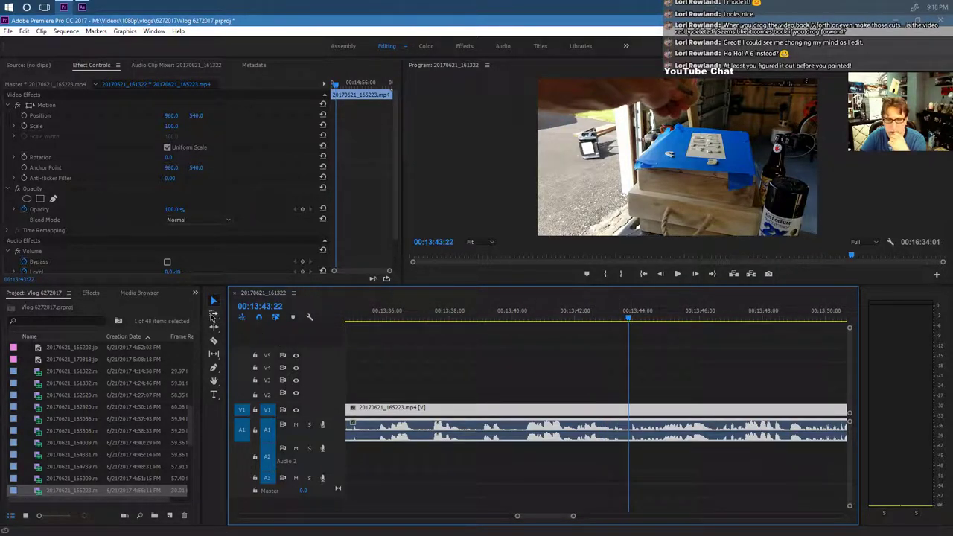
Razor the final 165223 clip at 00:13:43:22, speed its last piece to 400%, and replay.
click(215, 341)
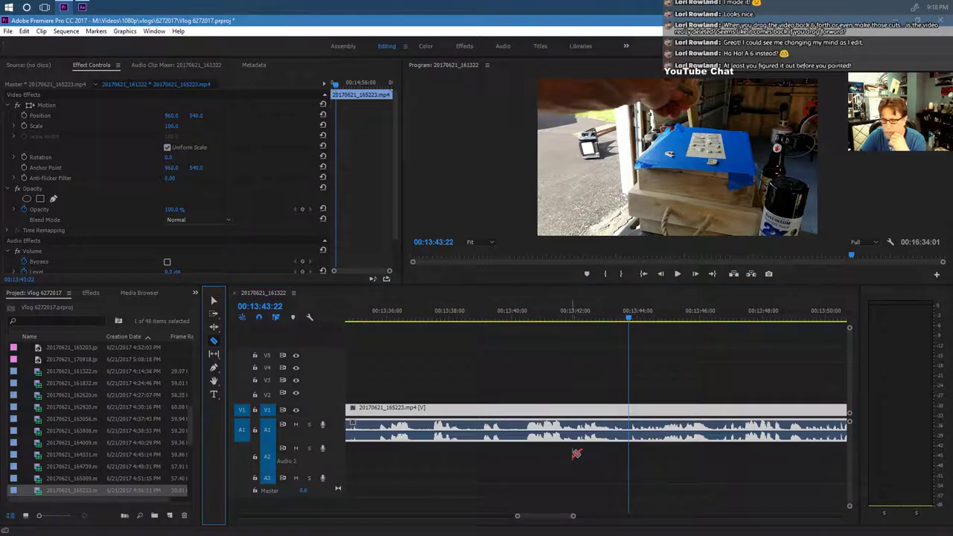
click(629, 430)
drag(573, 517, 655, 518)
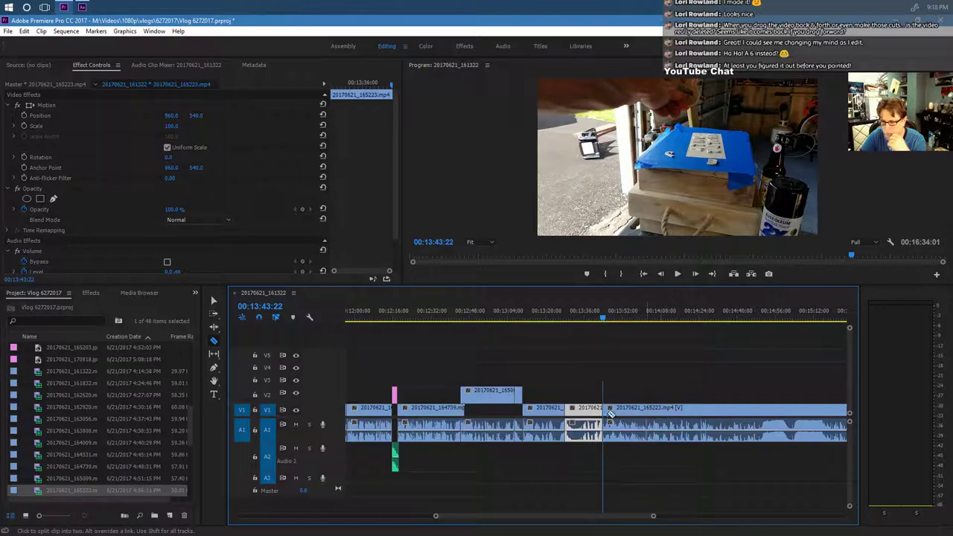
click(217, 301)
right_click(701, 410)
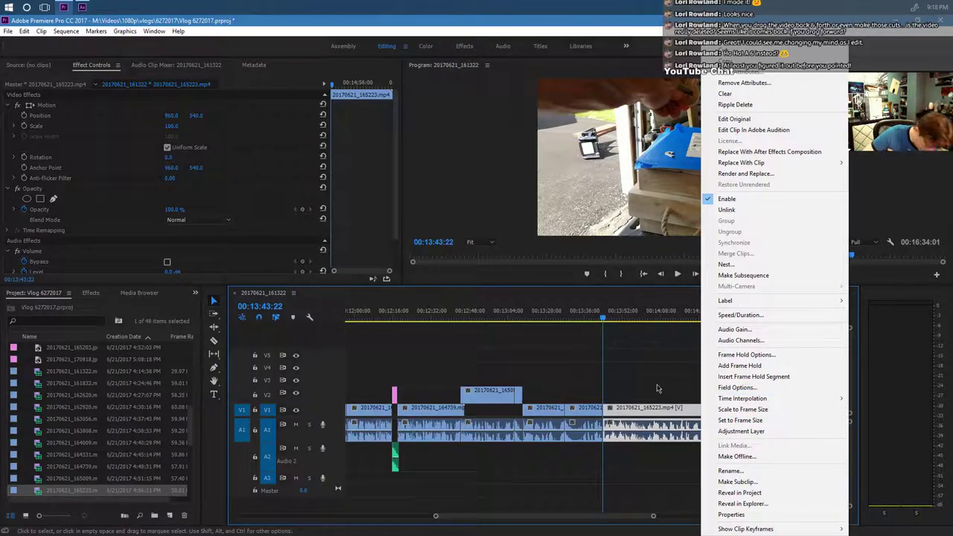
click(726, 315)
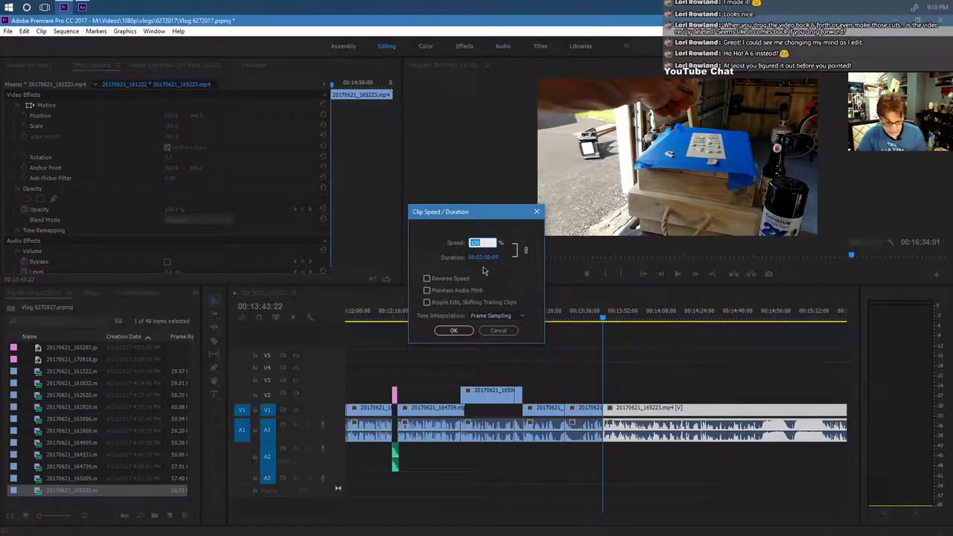
click(456, 330)
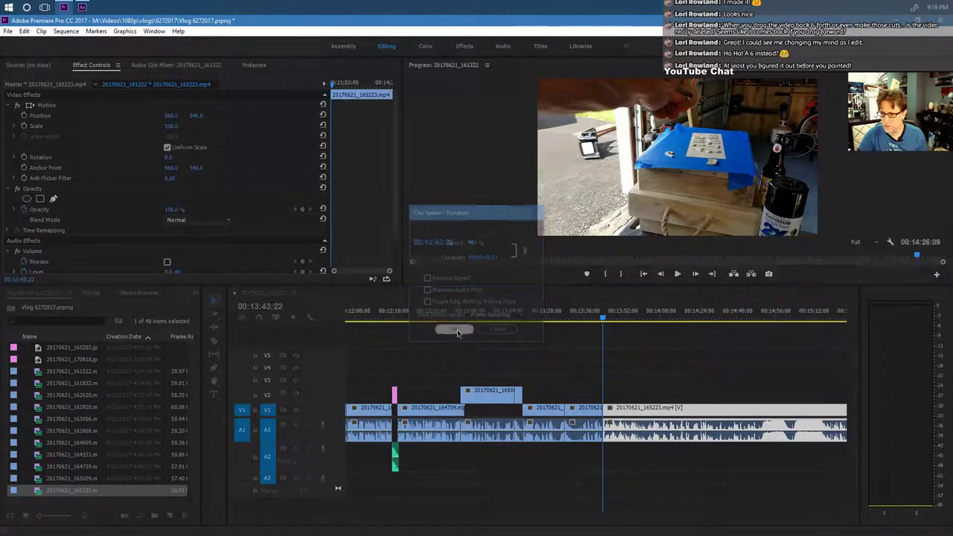
click(586, 321)
click(678, 275)
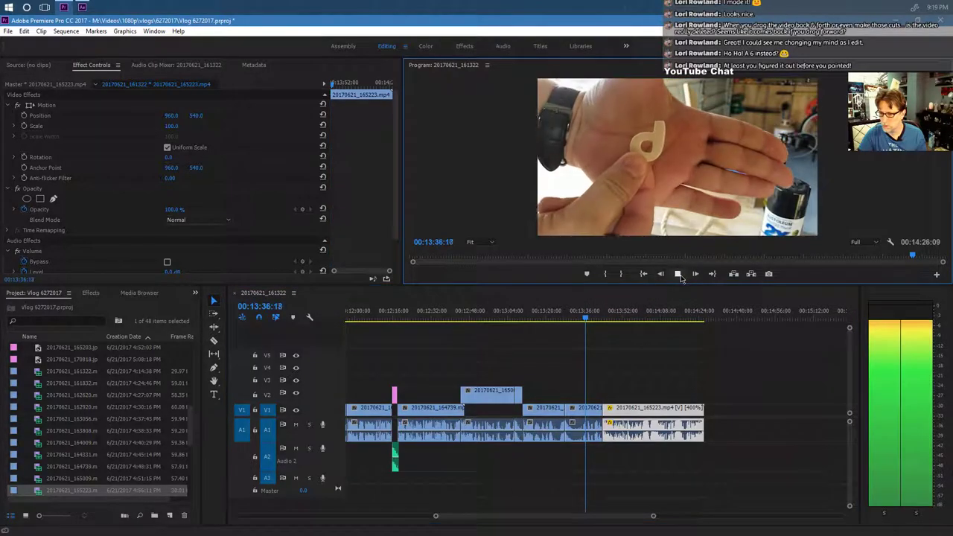
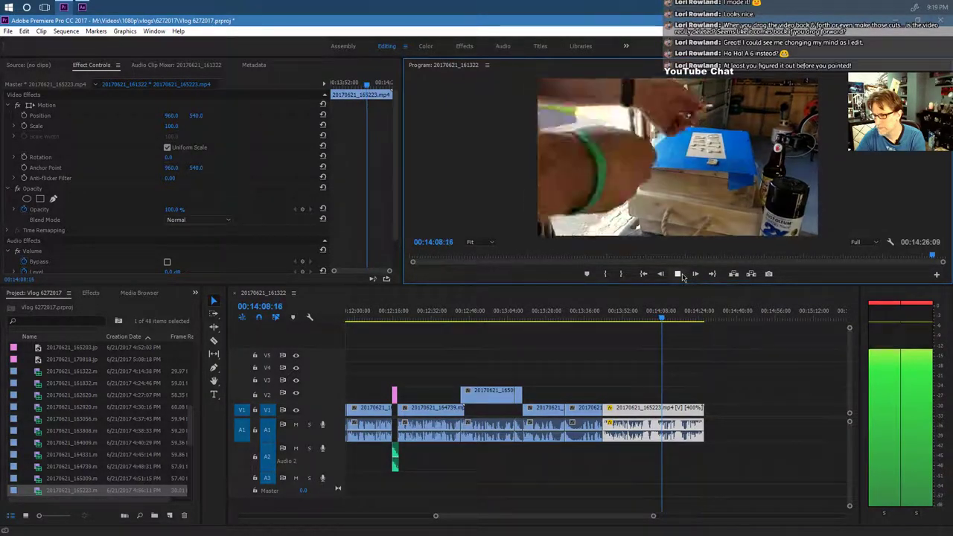
Razor the 400% time-lapse clip twice and ripple delete the middle piece.
click(680, 274)
drag(653, 516, 593, 515)
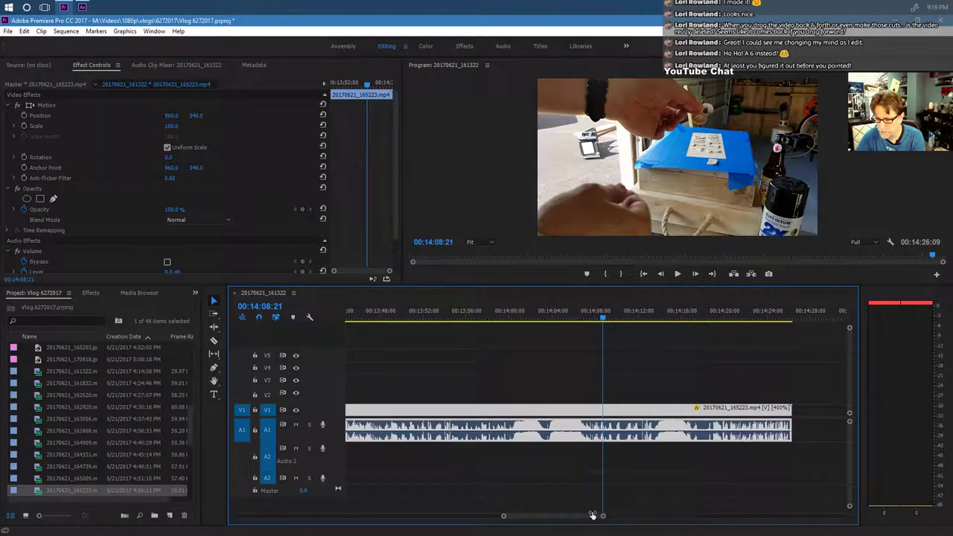
click(214, 341)
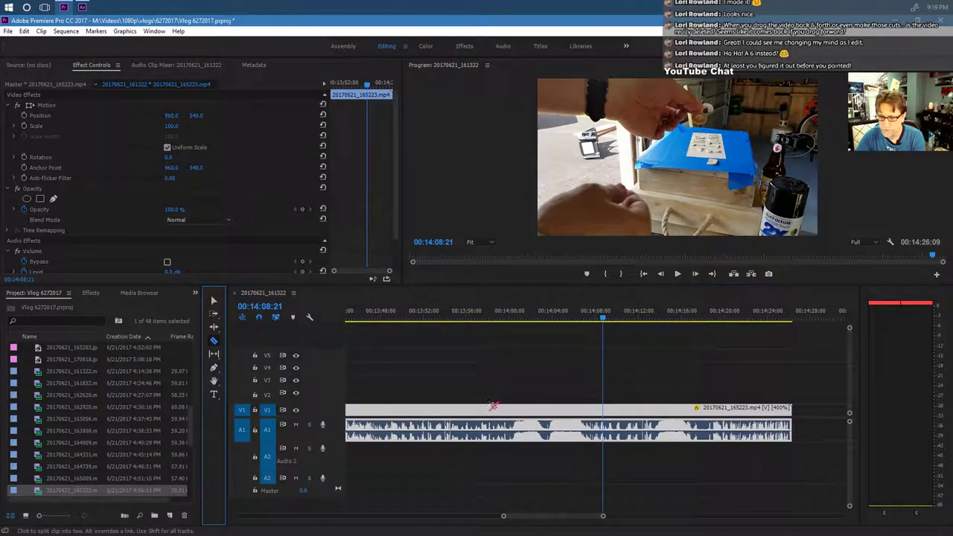
click(525, 434)
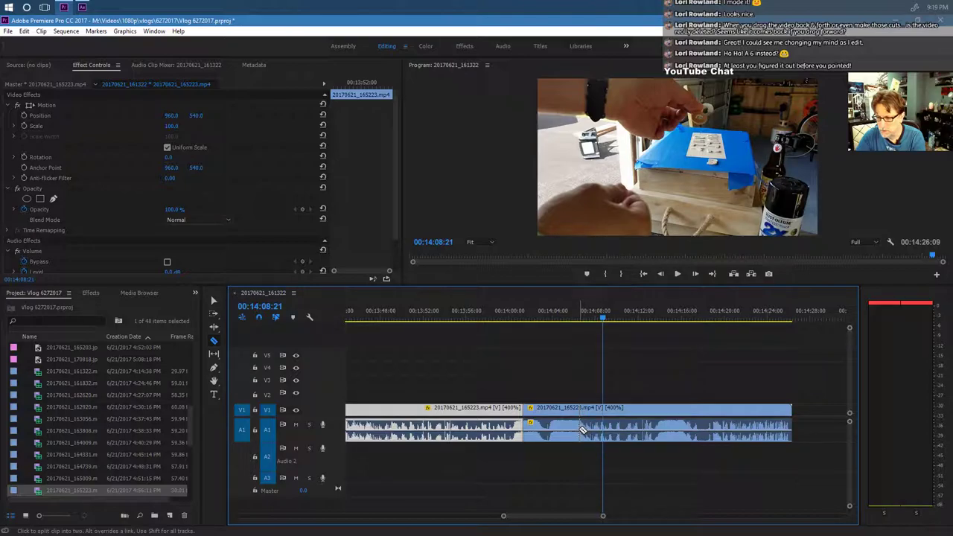
click(581, 430)
key(v)
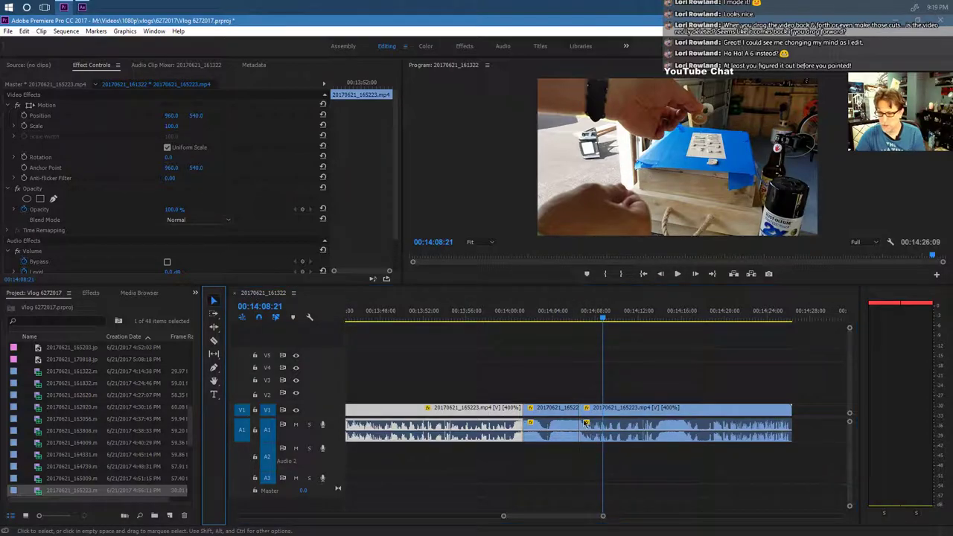
click(557, 414)
key(shift+Delete)
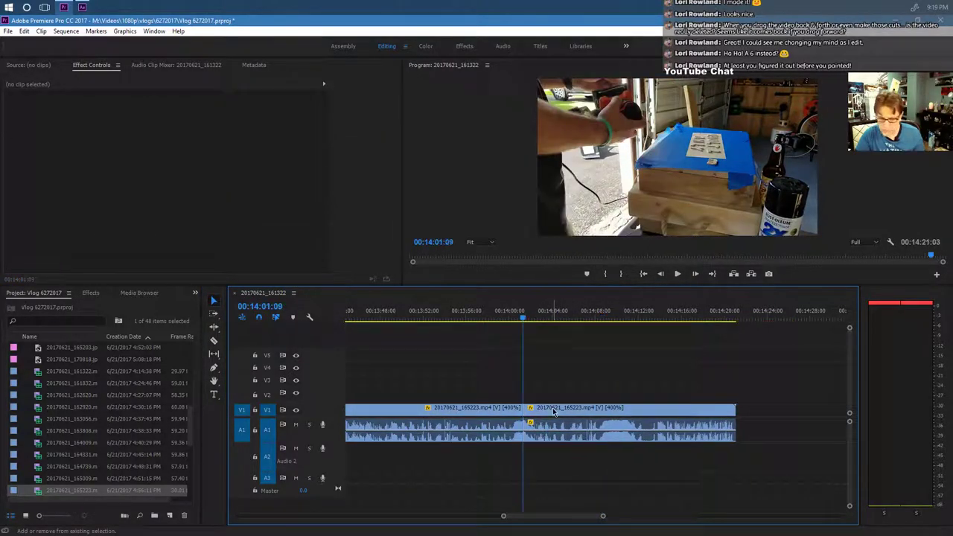
Cut the time-lapse again, ripple delete the small piece, and play back the result.
click(214, 341)
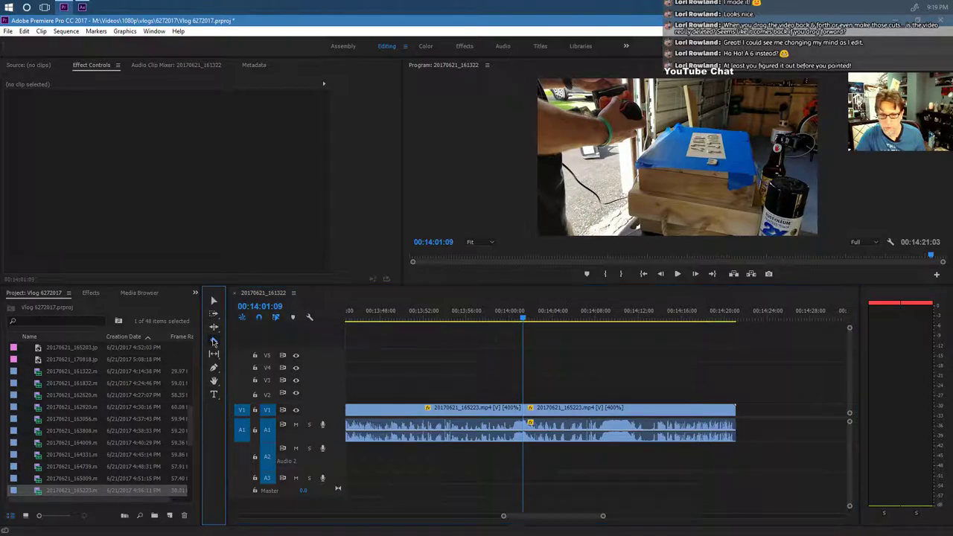
click(609, 436)
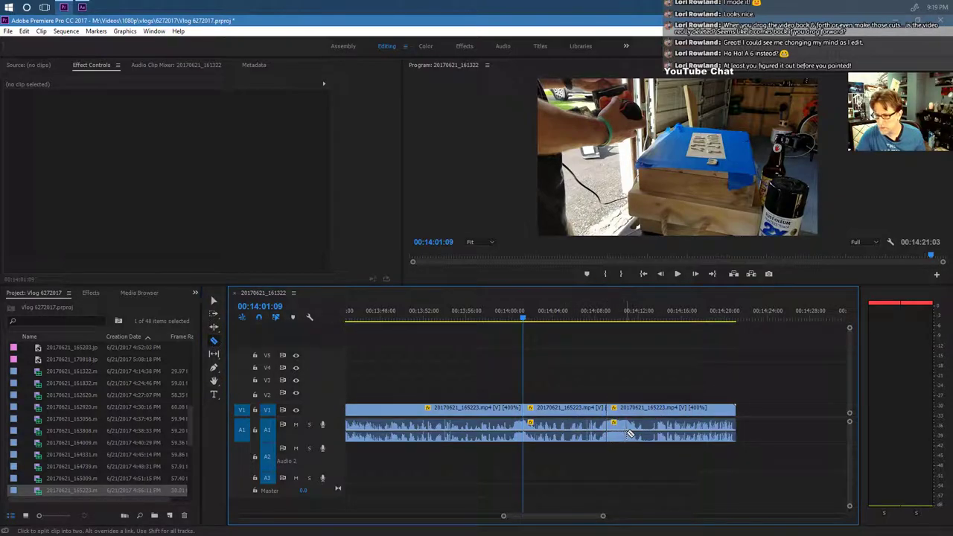
click(214, 302)
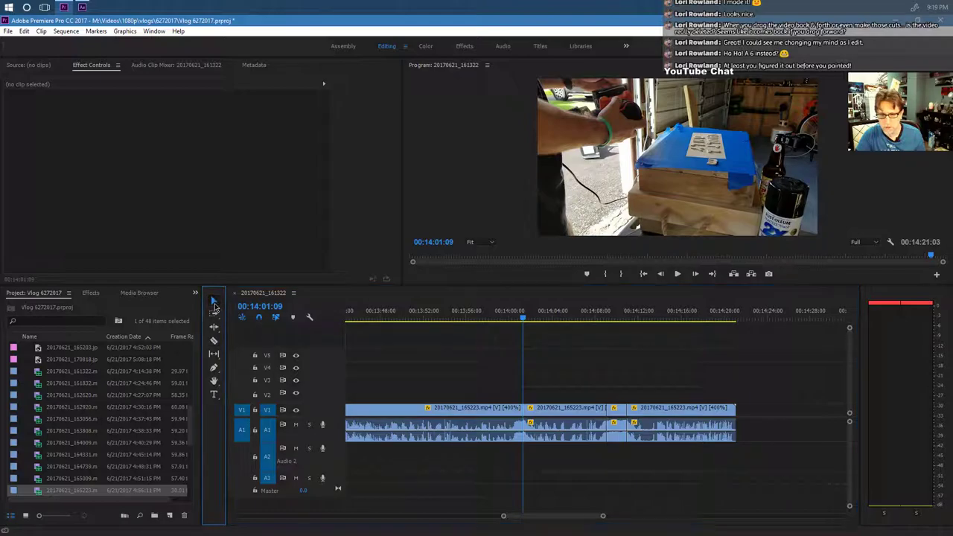
click(615, 423)
key(shift+Delete)
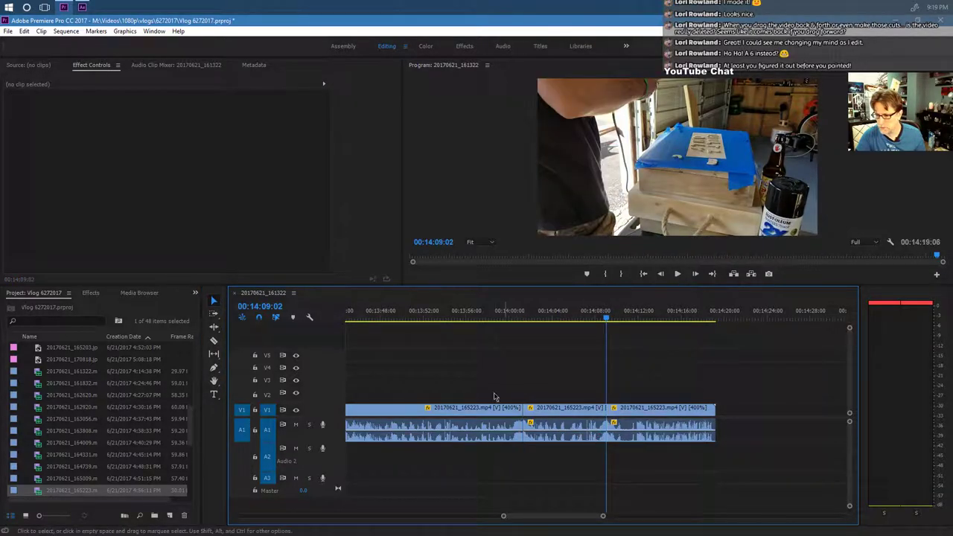
click(507, 318)
click(675, 274)
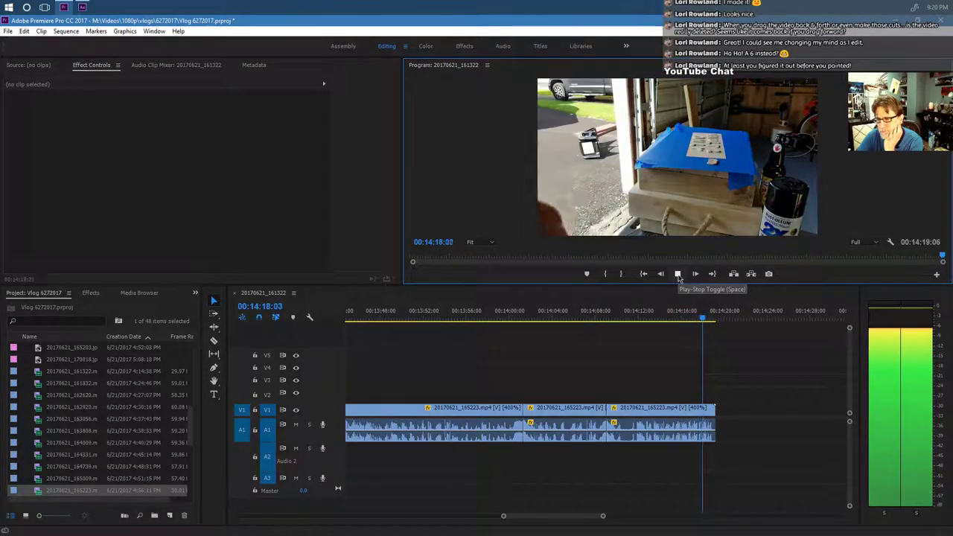
Split the final 400% time-lapse segment at 00:14:17:18 using the Razor tool.
key(Home)
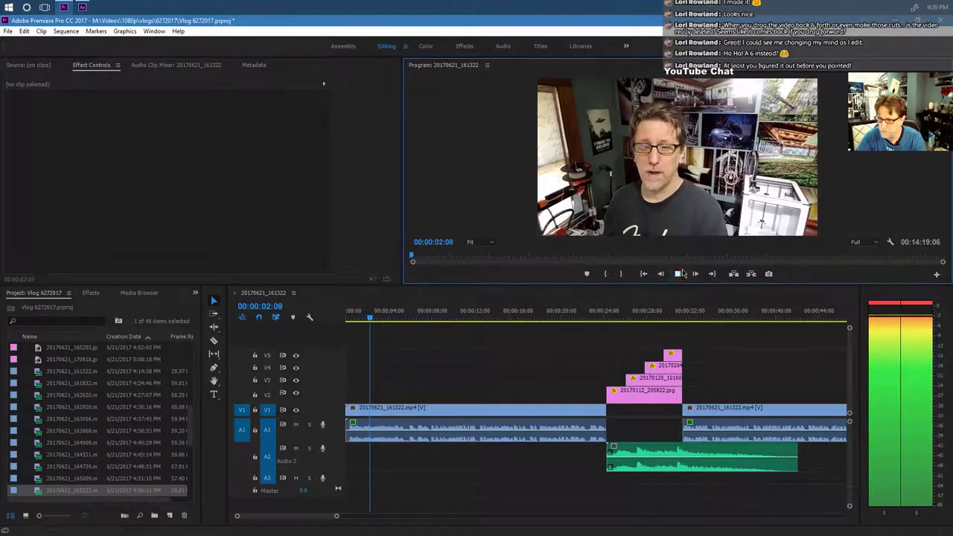
key(space)
drag(290, 518, 562, 510)
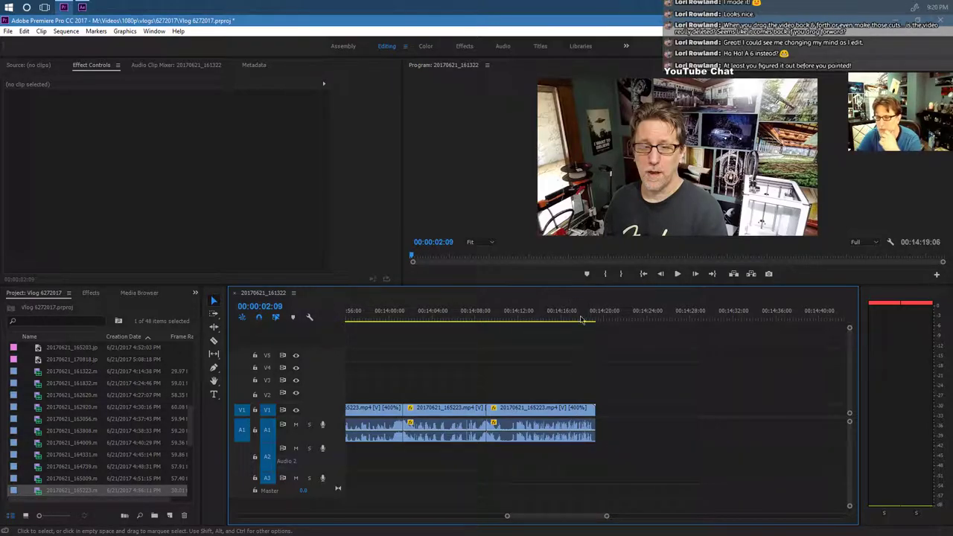
click(579, 318)
mouse_move(576, 318)
mouse_down()
mouse_move(560, 316)
mouse_move(580, 314)
mouse_up()
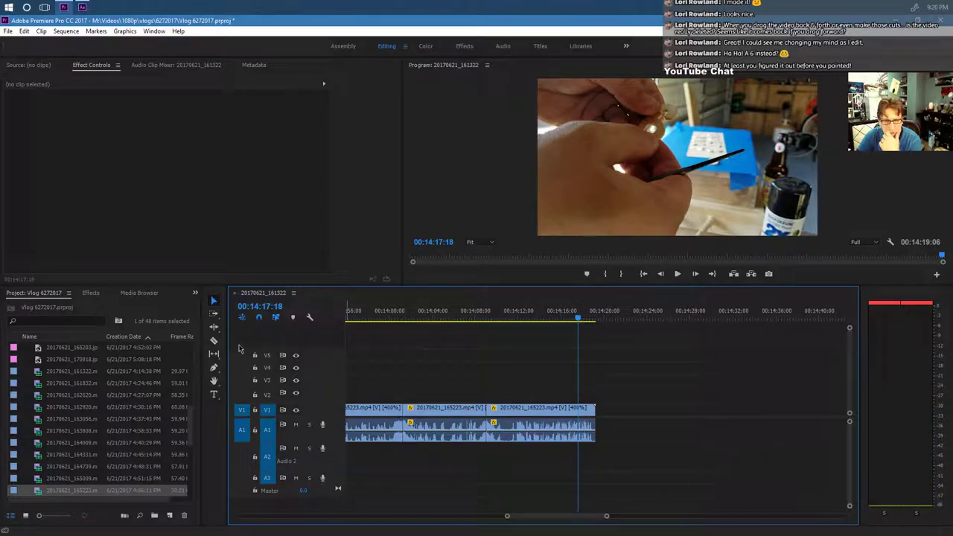
click(213, 342)
click(584, 418)
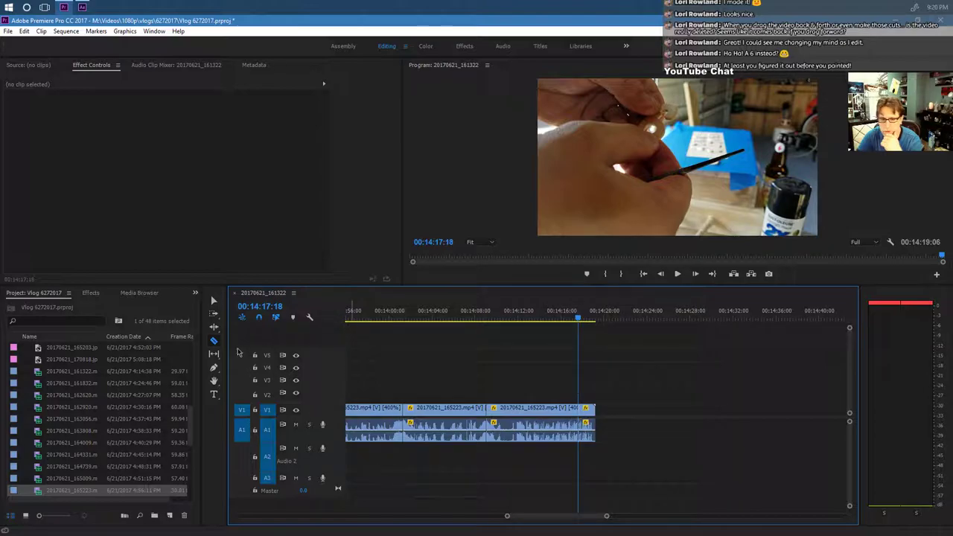
click(213, 302)
Set the final tail piece to 100% speed and preview the ending.
right_click(582, 414)
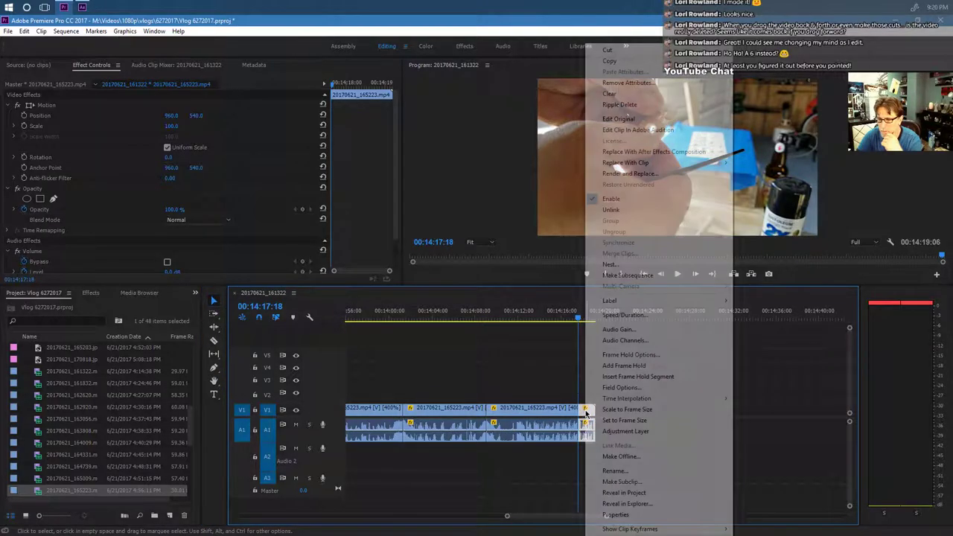
click(624, 315)
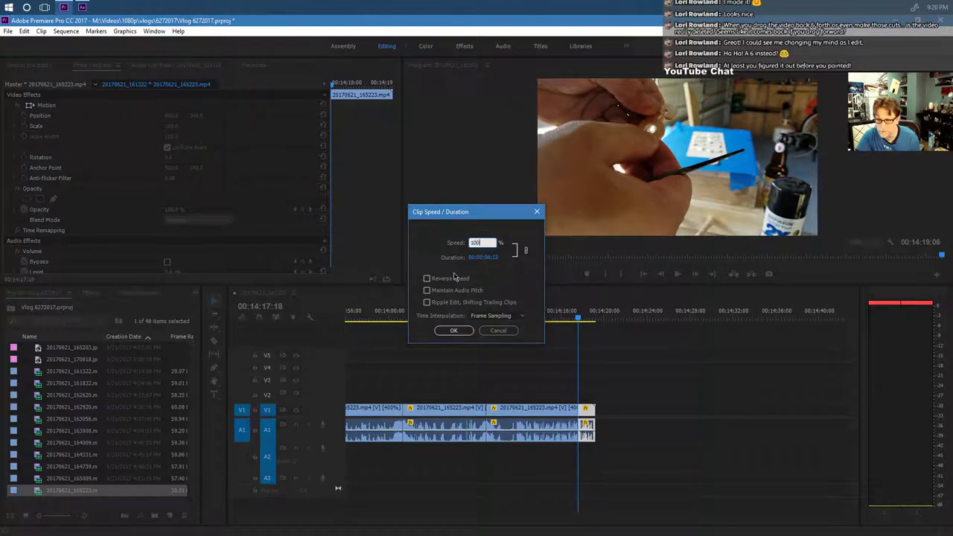
click(454, 330)
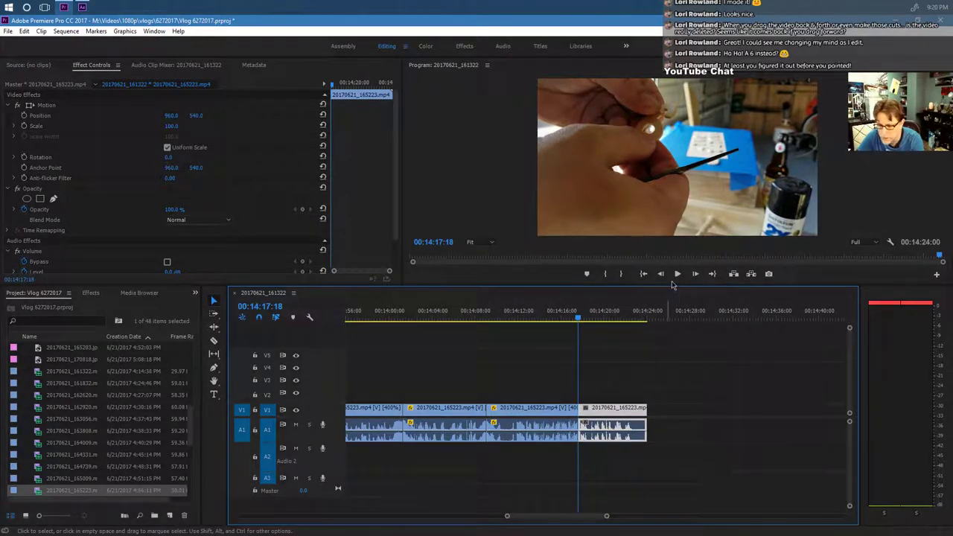
click(565, 319)
click(678, 274)
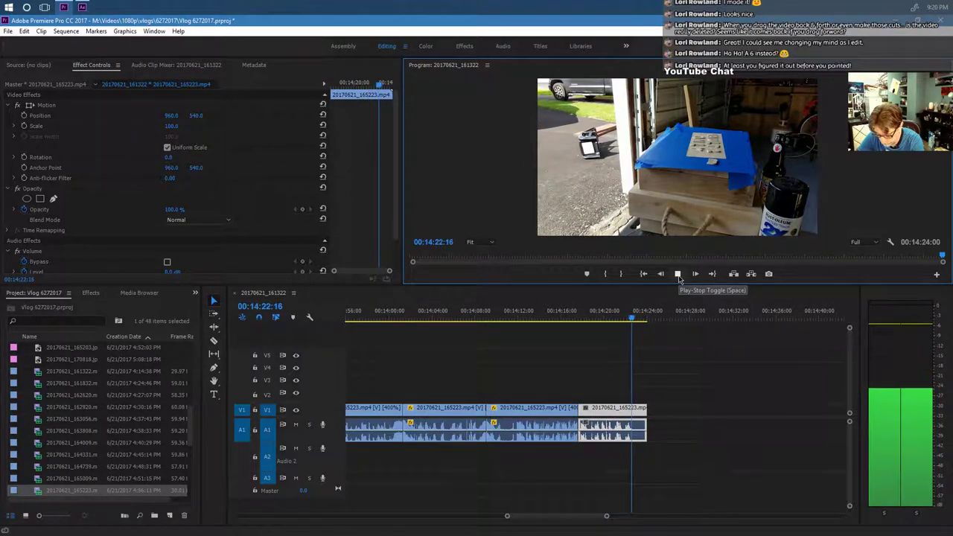
click(678, 274)
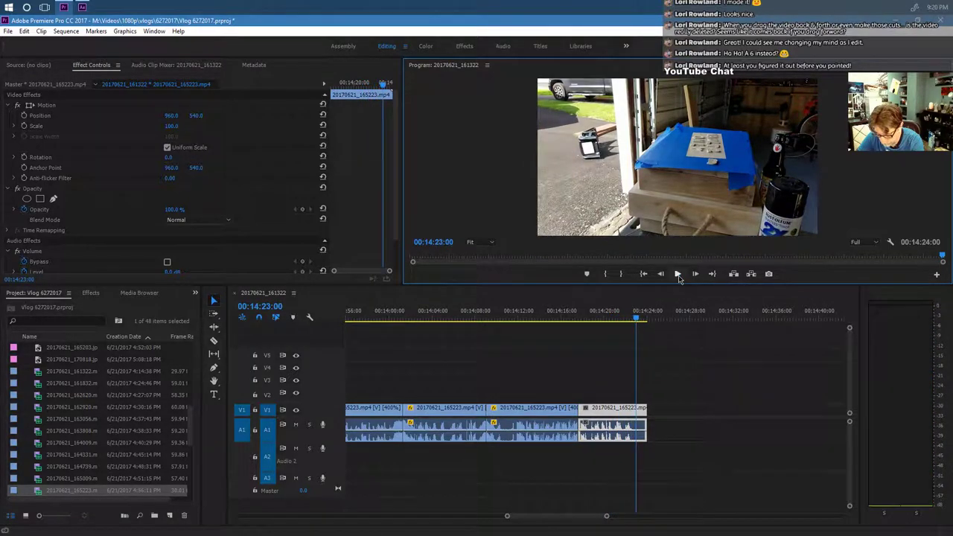
Delete the tail piece so the sequence ends at 00:14:19:06.
click(596, 436)
key(Delete)
click(594, 427)
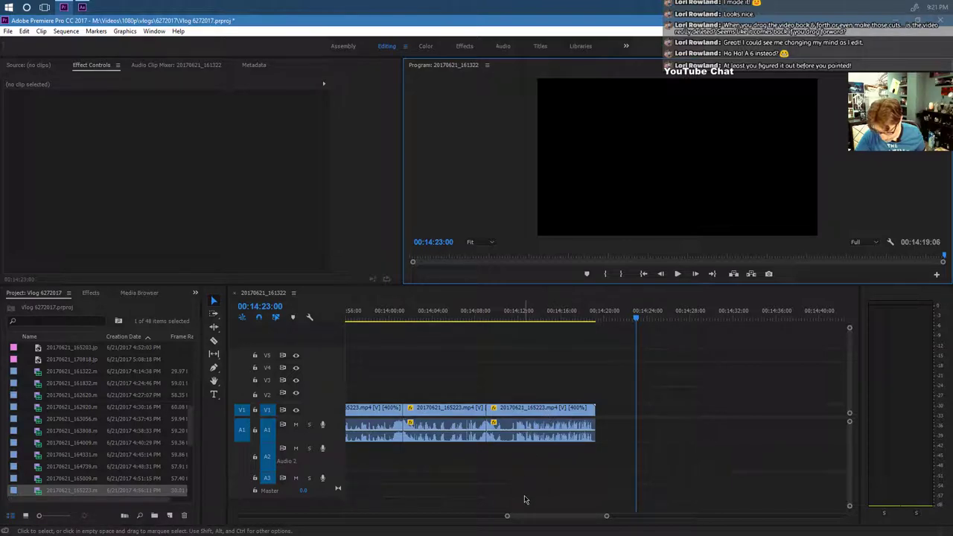
Split the last clip and set its speed to 100%.
click(213, 341)
click(536, 437)
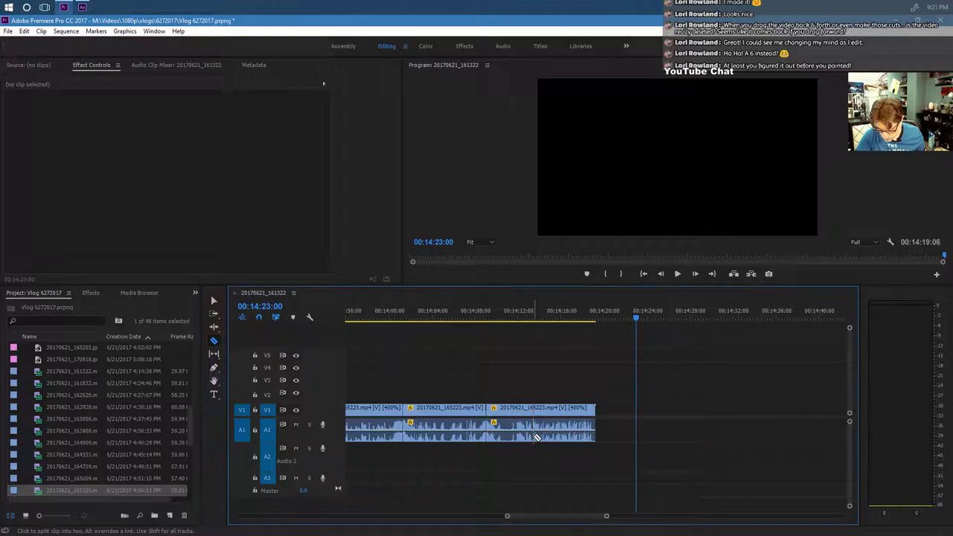
click(213, 302)
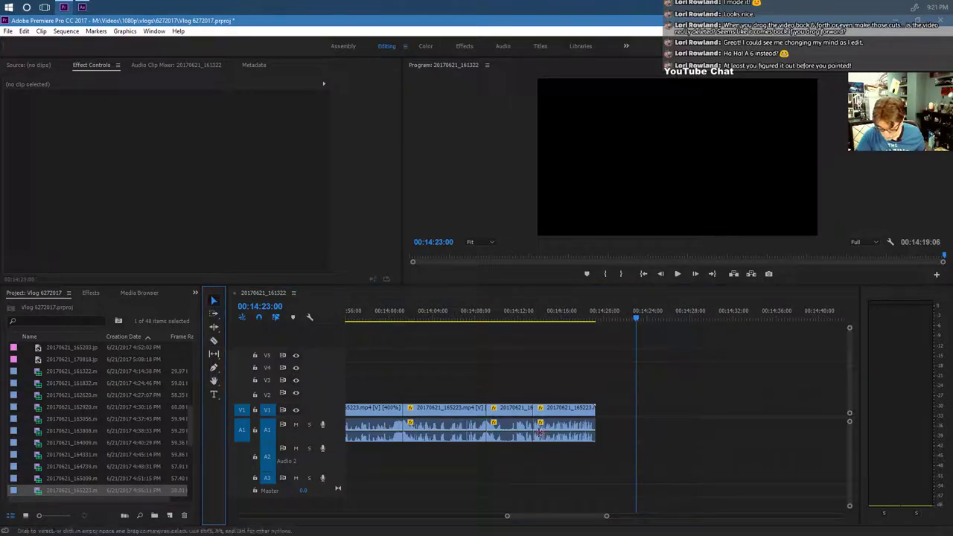
click(565, 419)
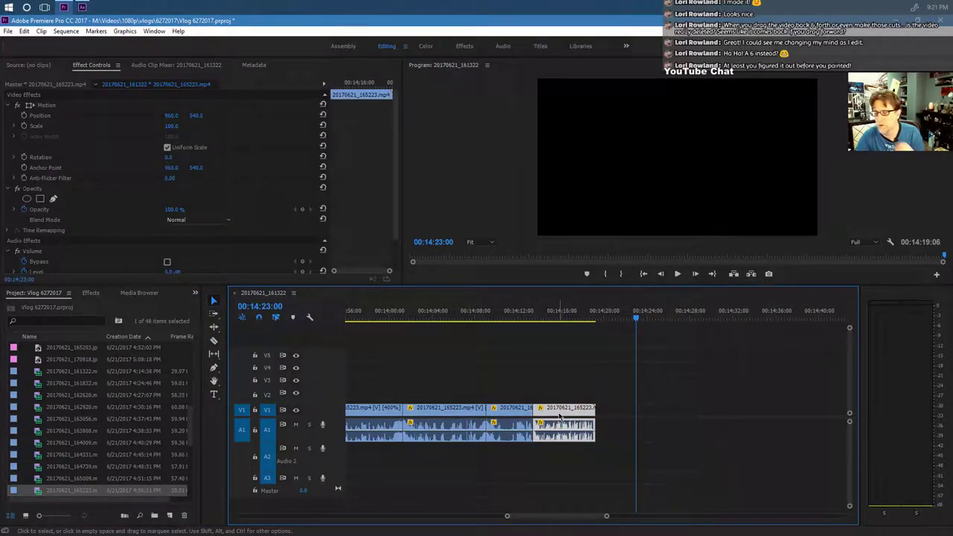
right_click(557, 420)
click(596, 315)
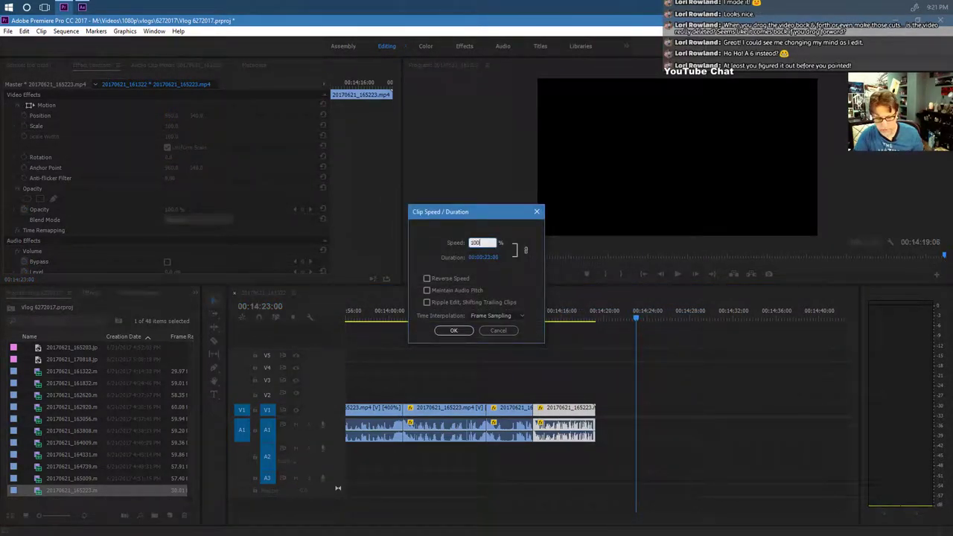
key(Return)
Review the ending and delete the last clip on V1.
click(530, 314)
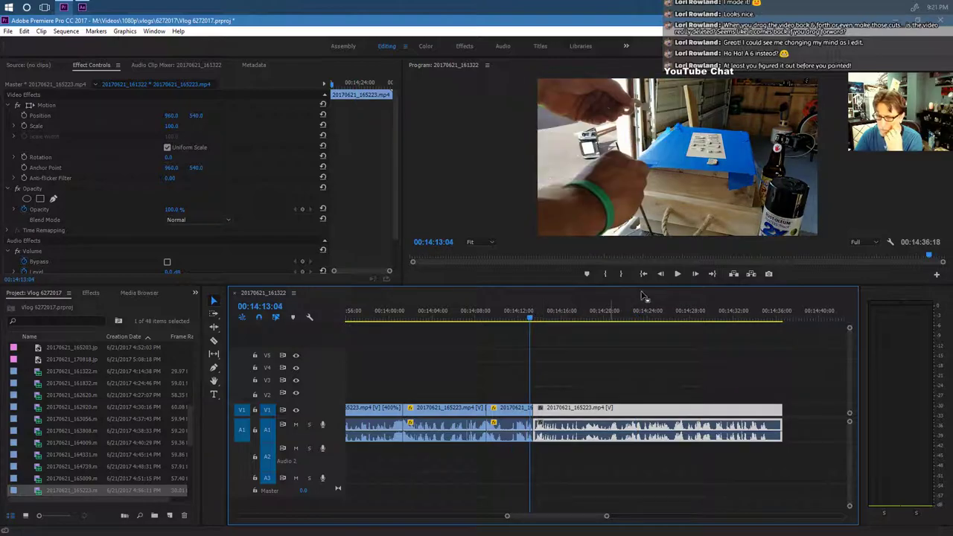
click(678, 274)
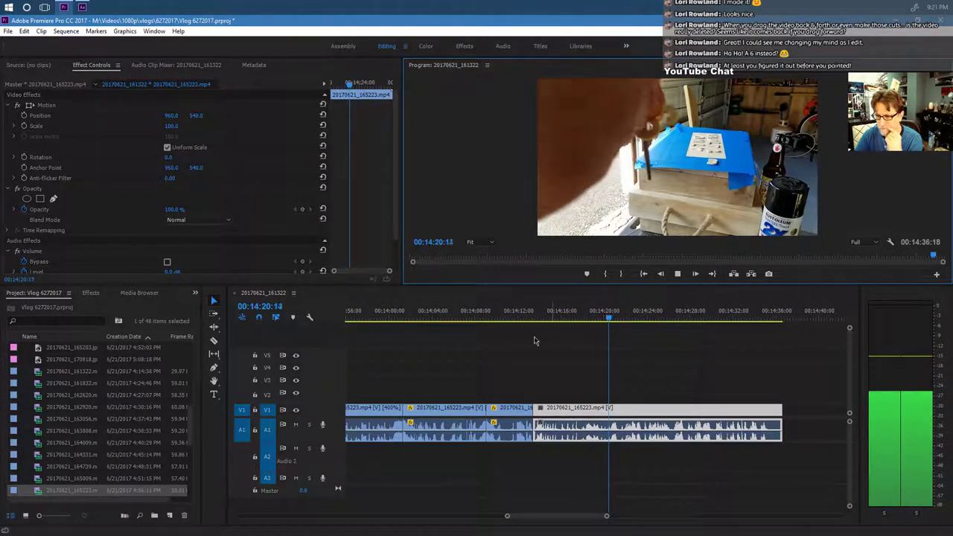
click(513, 316)
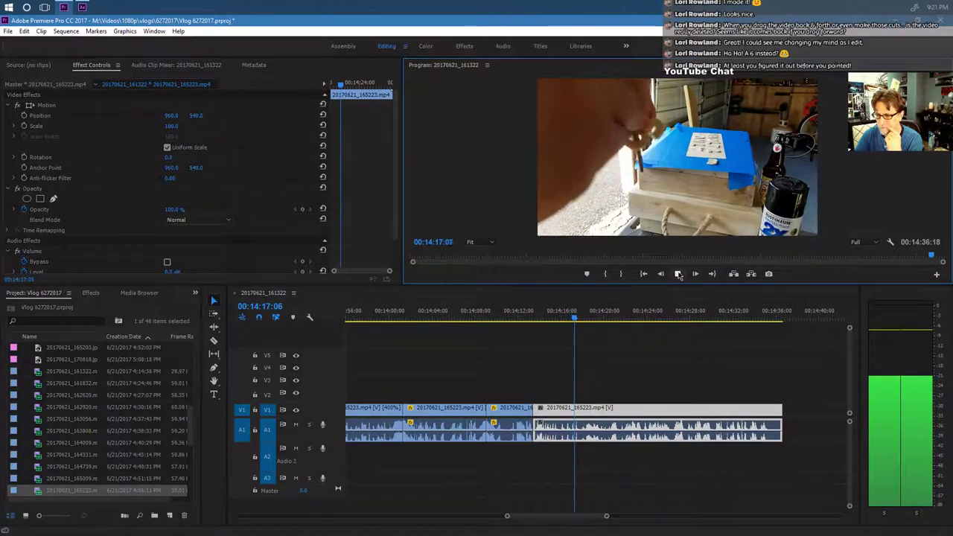
key(space)
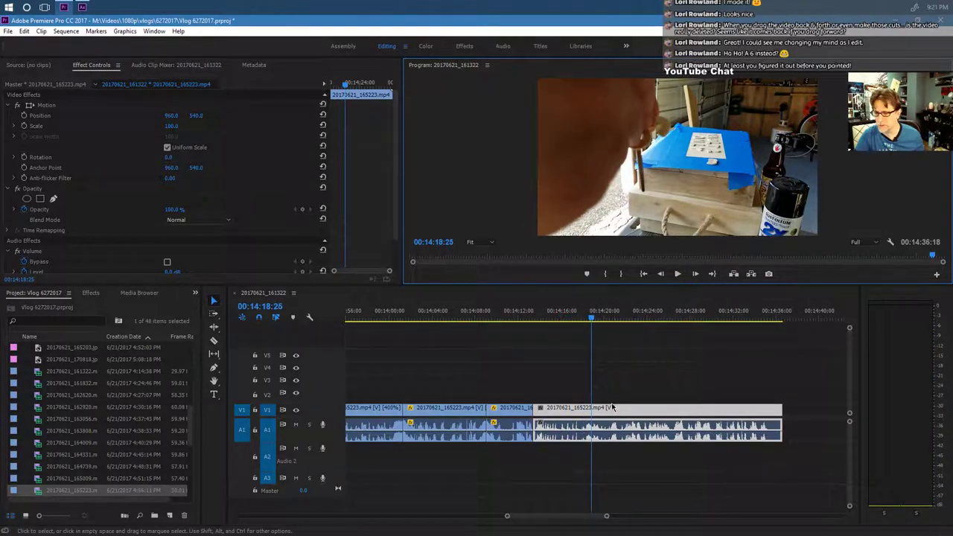
click(609, 414)
key(Delete)
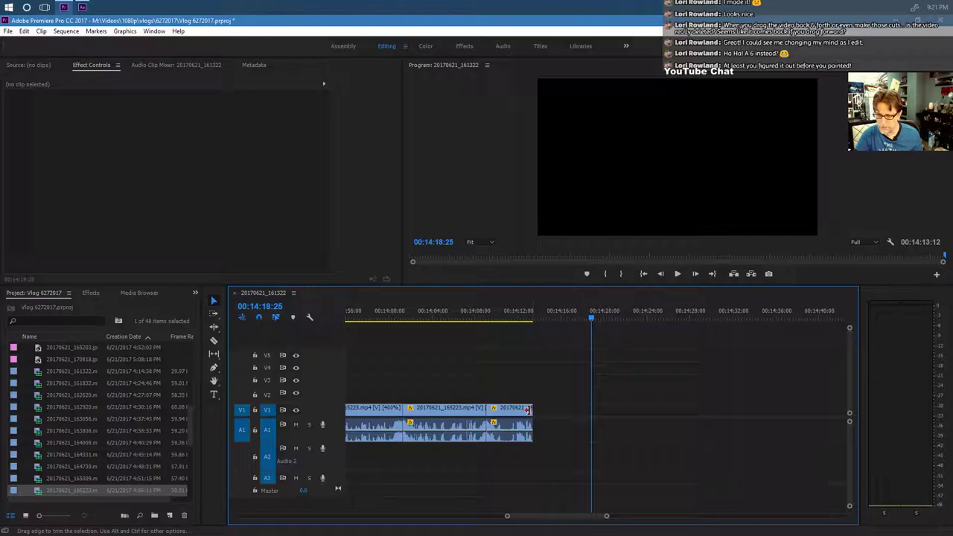
Set the remaining 20170621_165223 clip to 100% speed, ending at 00:14:26:12.
right_click(513, 416)
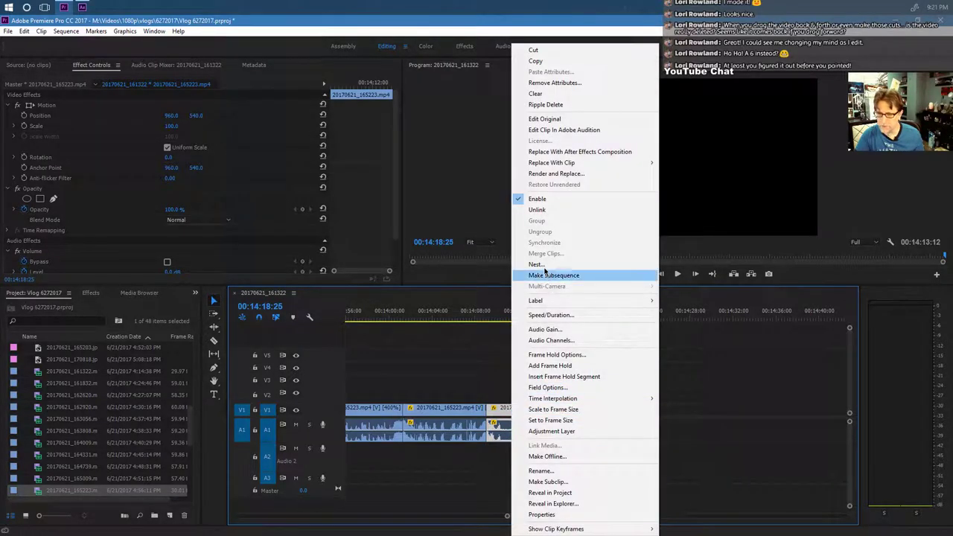
click(547, 316)
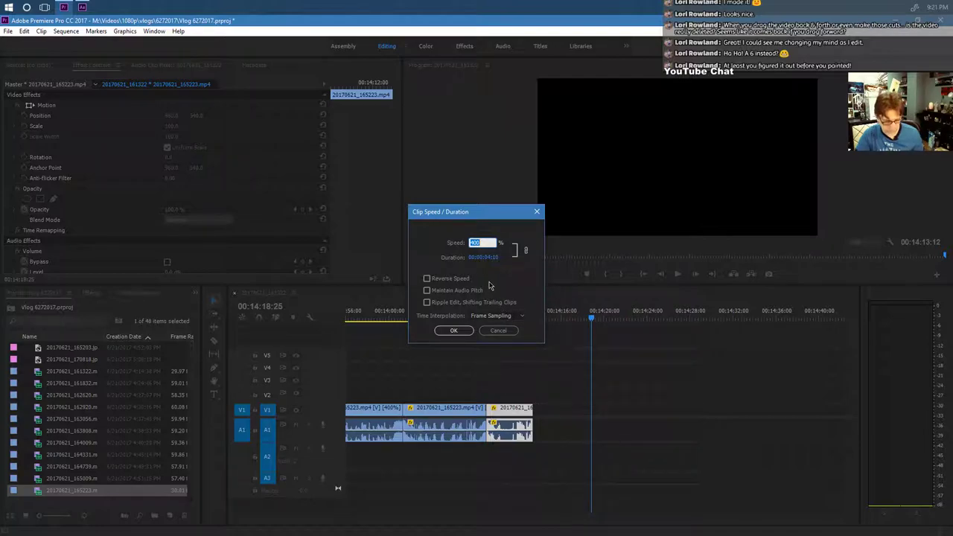
key(Return)
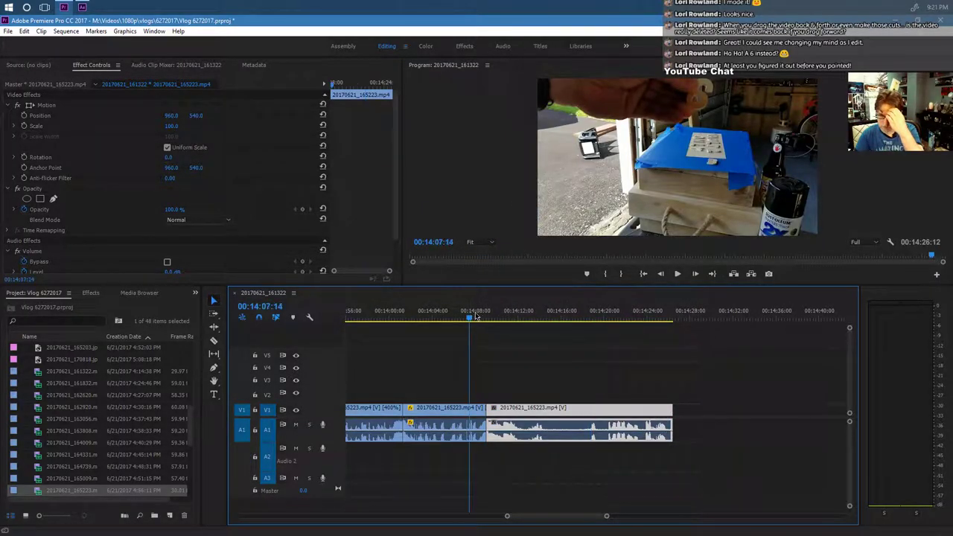
Extend the 165223 clip's out point twice, reviewing the added footage each time.
click(676, 276)
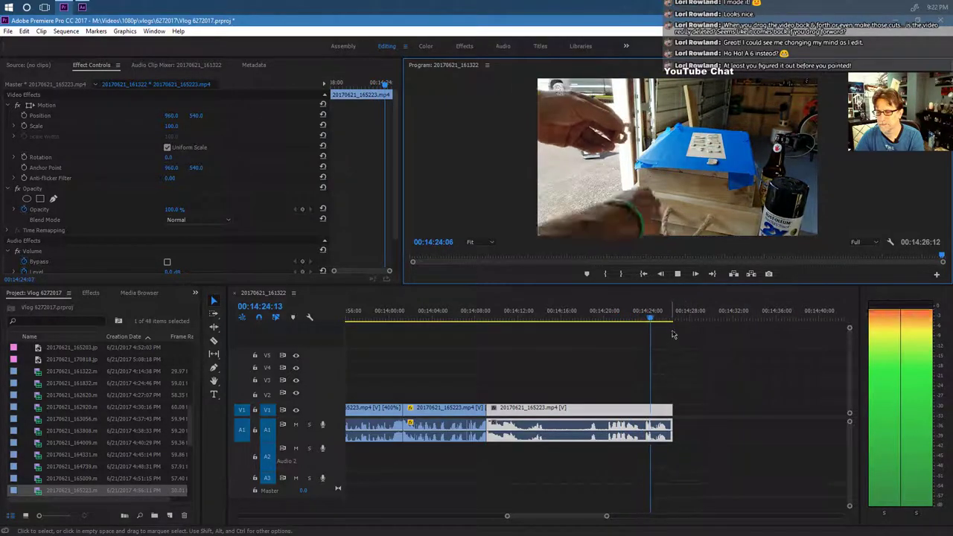
click(674, 407)
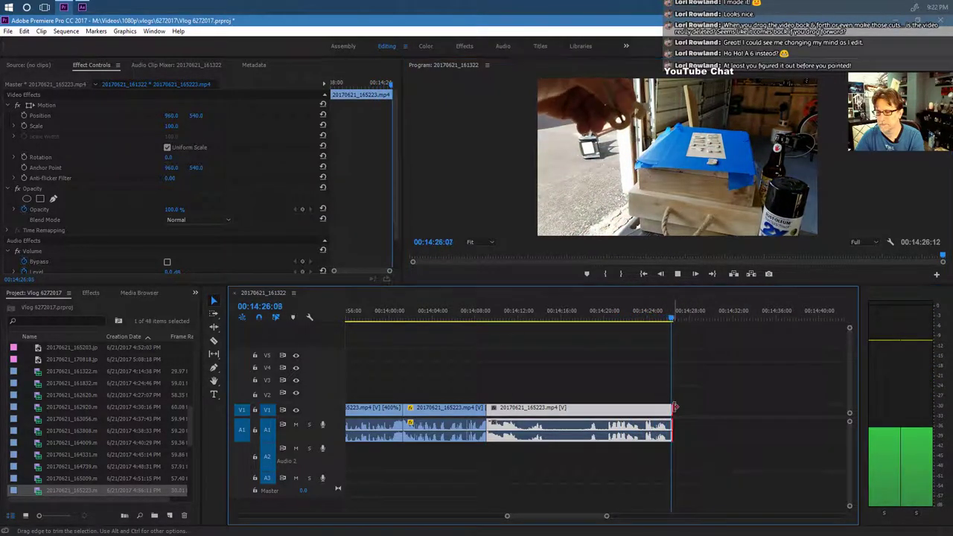
drag(675, 408, 733, 407)
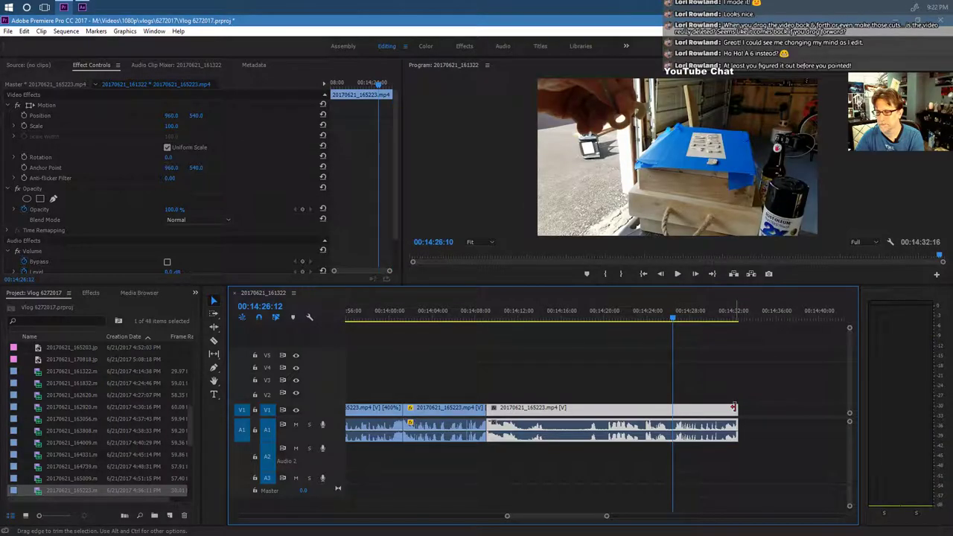
click(678, 275)
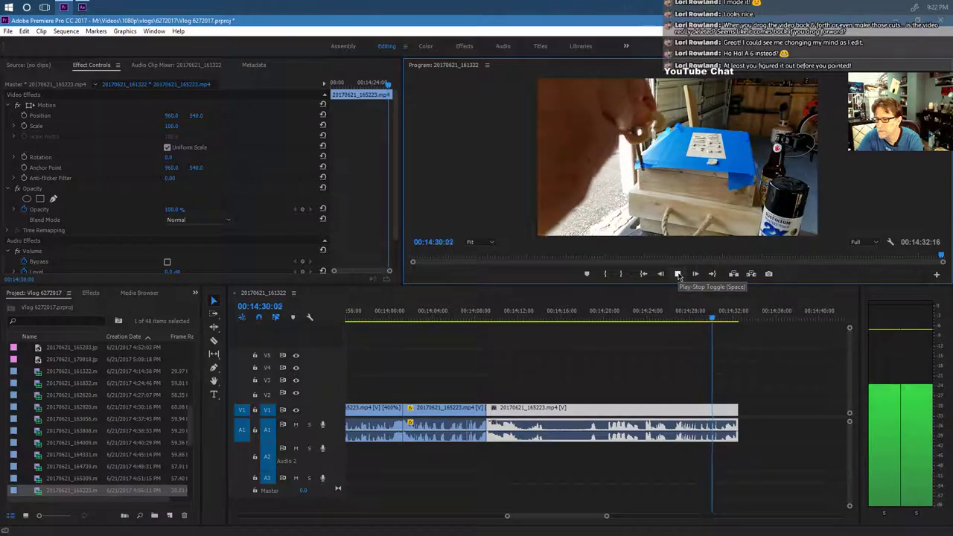
click(746, 410)
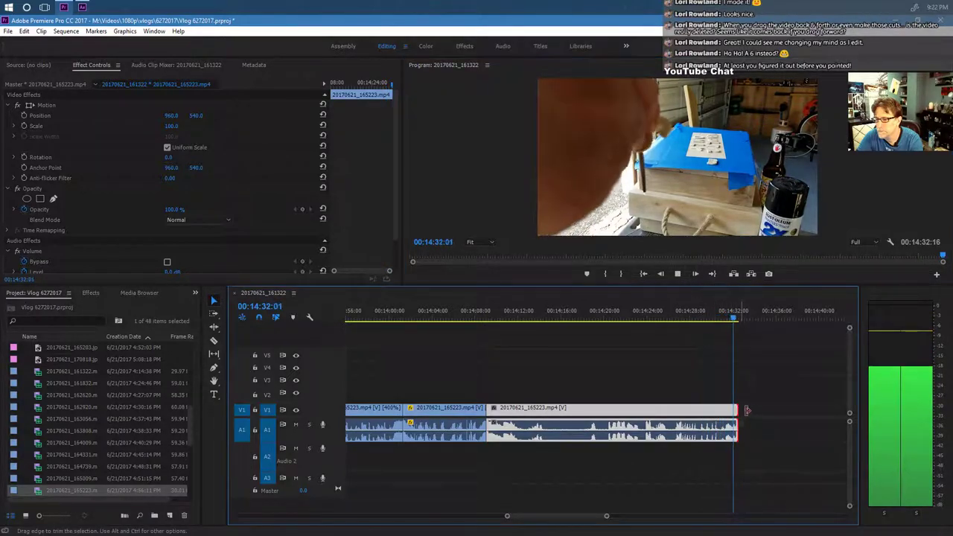
drag(746, 410, 784, 409)
click(679, 274)
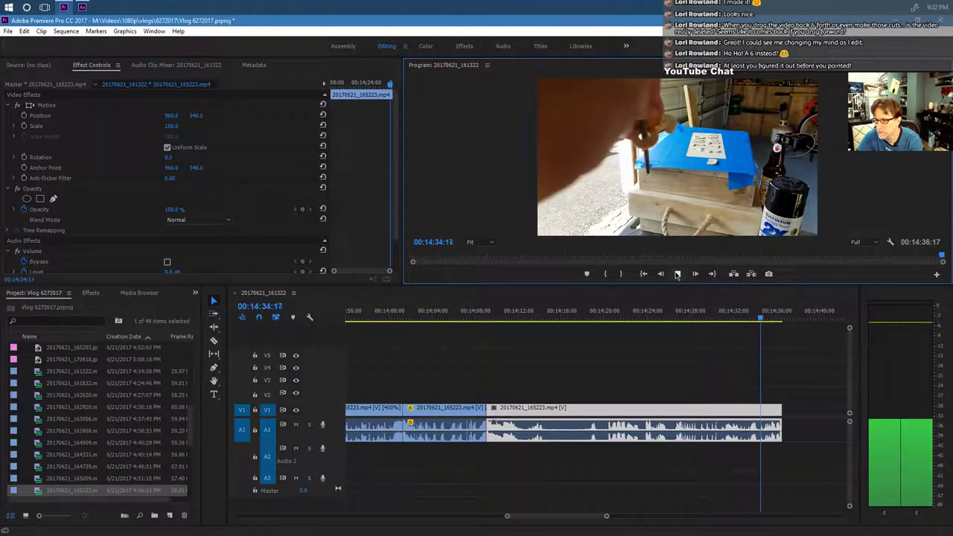
key(space)
Trim the clip's out point back to the playhead at 00:14:32:21.
drag(740, 320, 718, 313)
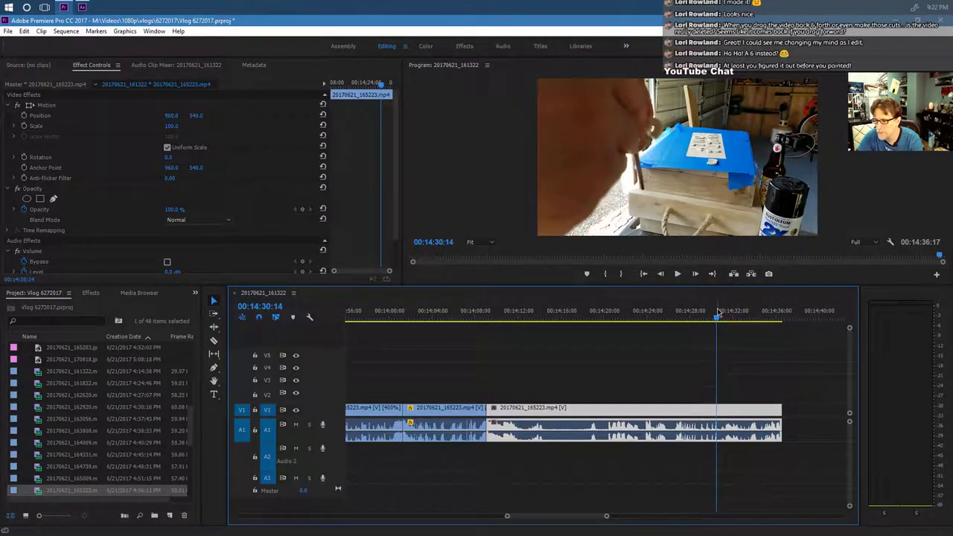
click(678, 274)
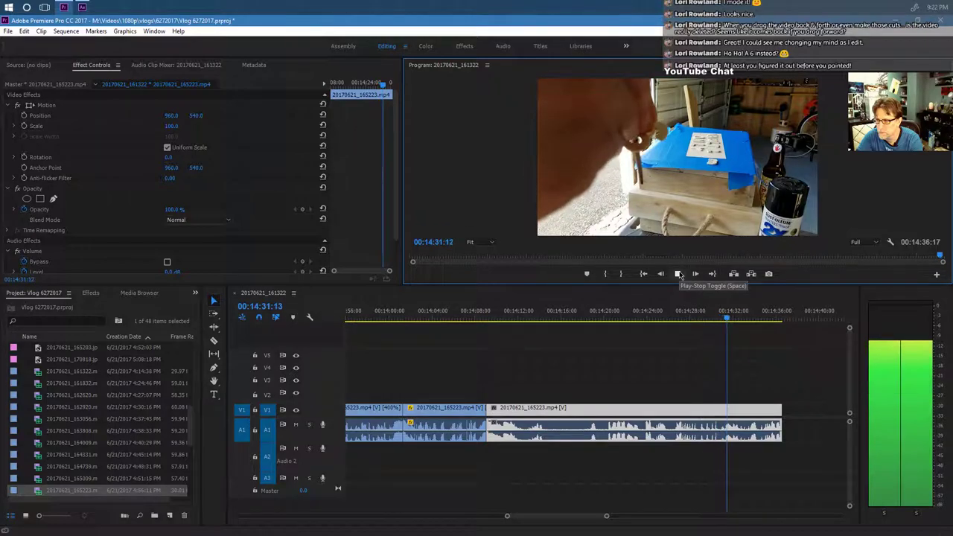
click(679, 274)
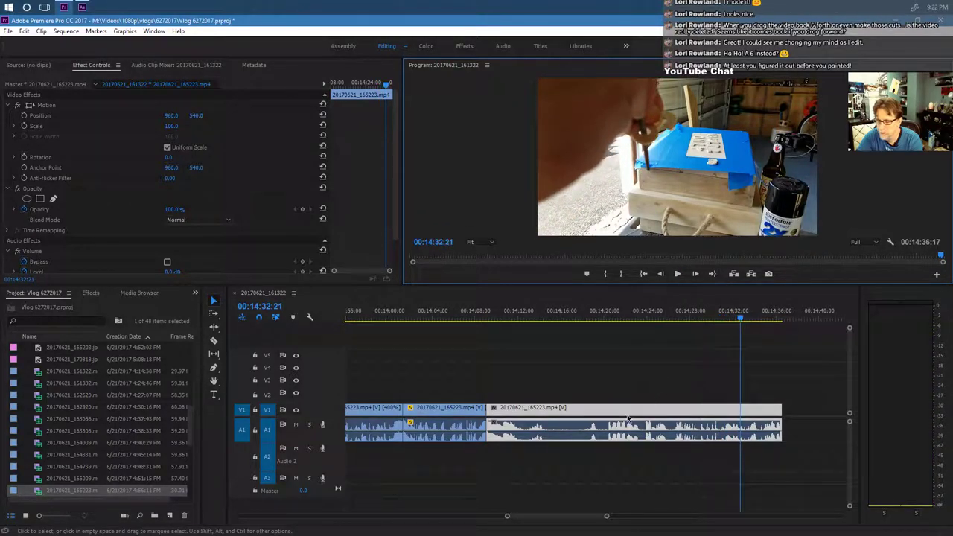
click(213, 342)
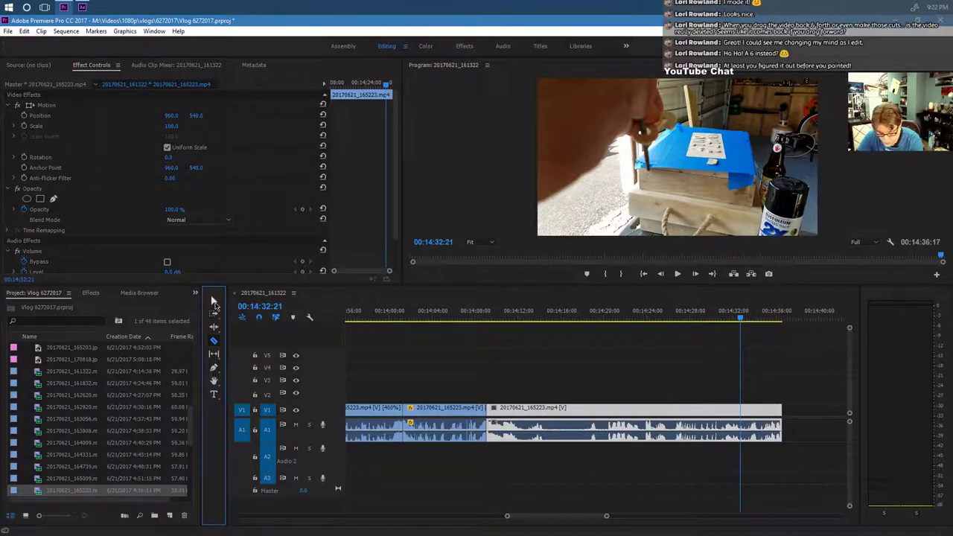
drag(779, 412, 740, 411)
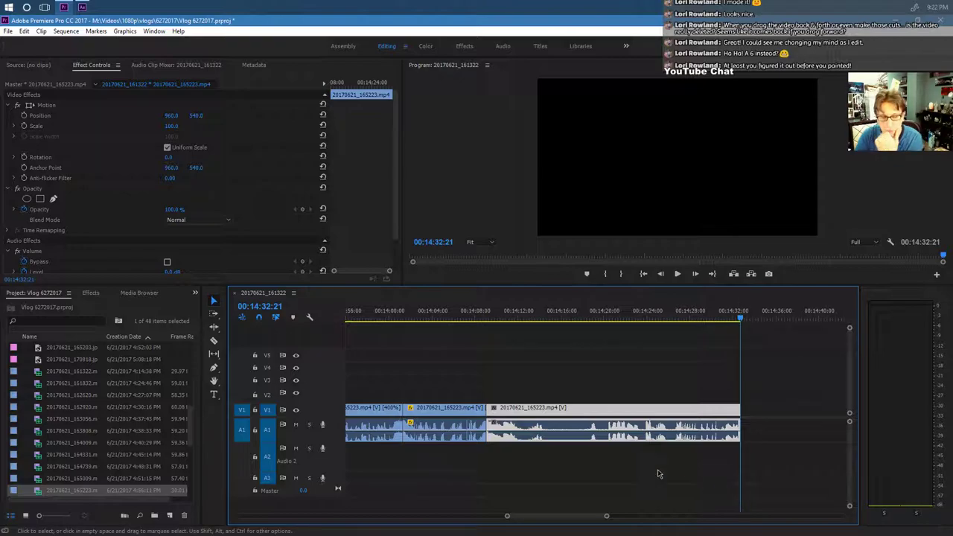
scroll(101, 421, down, 2)
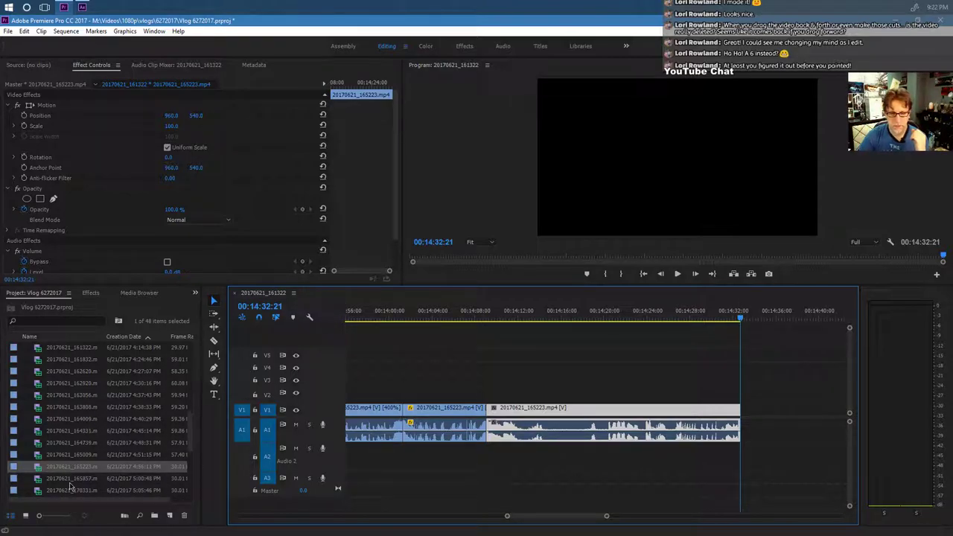
Place 20170621_165857 after the 165223 clip at 00:14:32:21 and trim its start.
drag(67, 482, 746, 424)
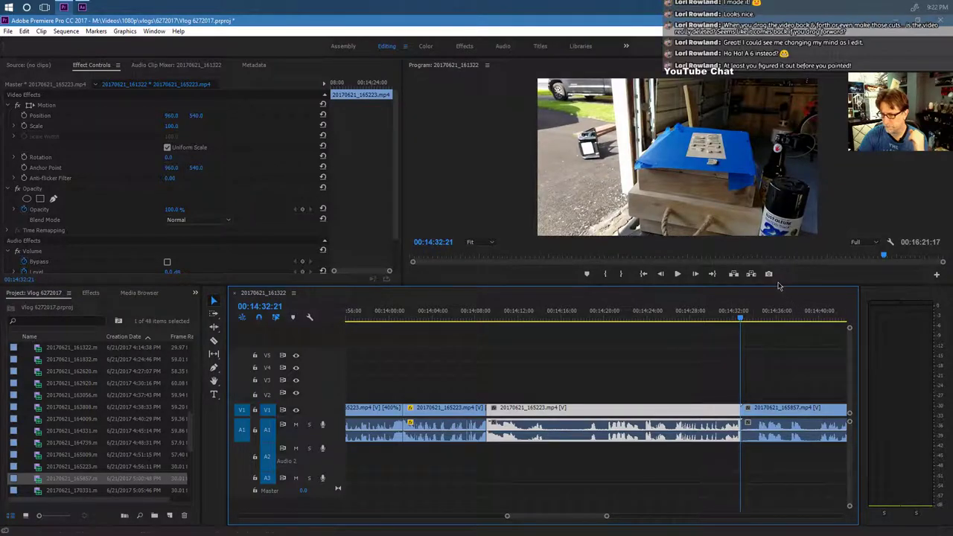
click(677, 273)
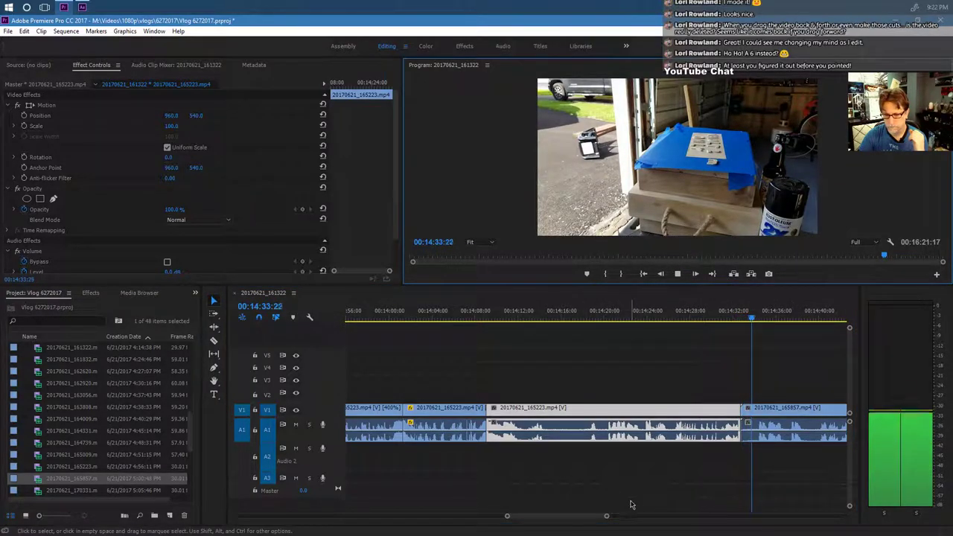
scroll(604, 515, down, 3)
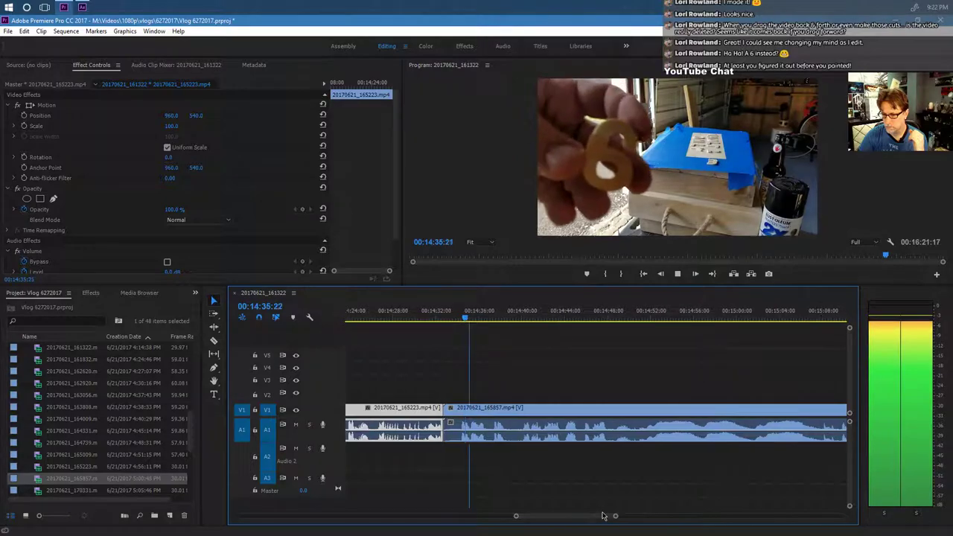
scroll(603, 515, up, 2)
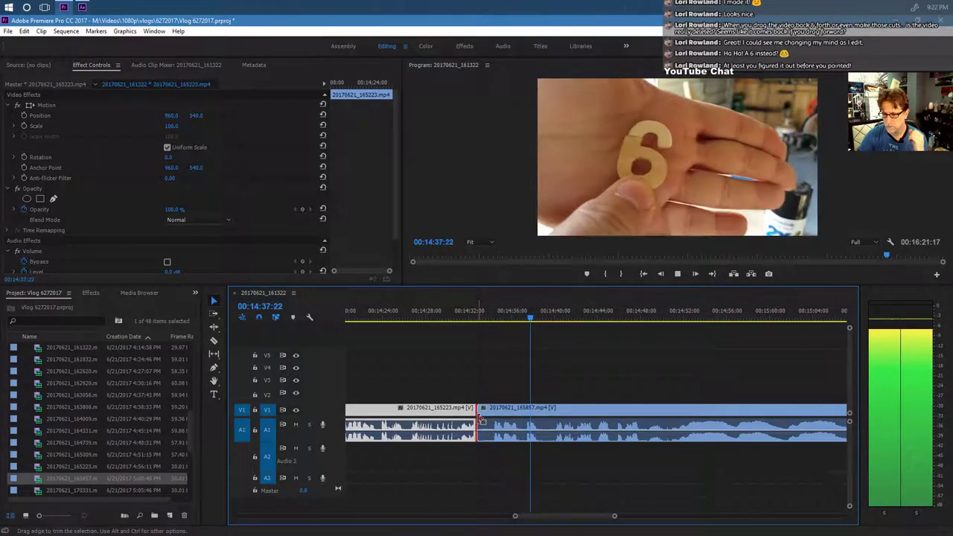
mouse_move(480, 421)
mouse_down()
mouse_move(496, 417)
mouse_move(479, 417)
mouse_up()
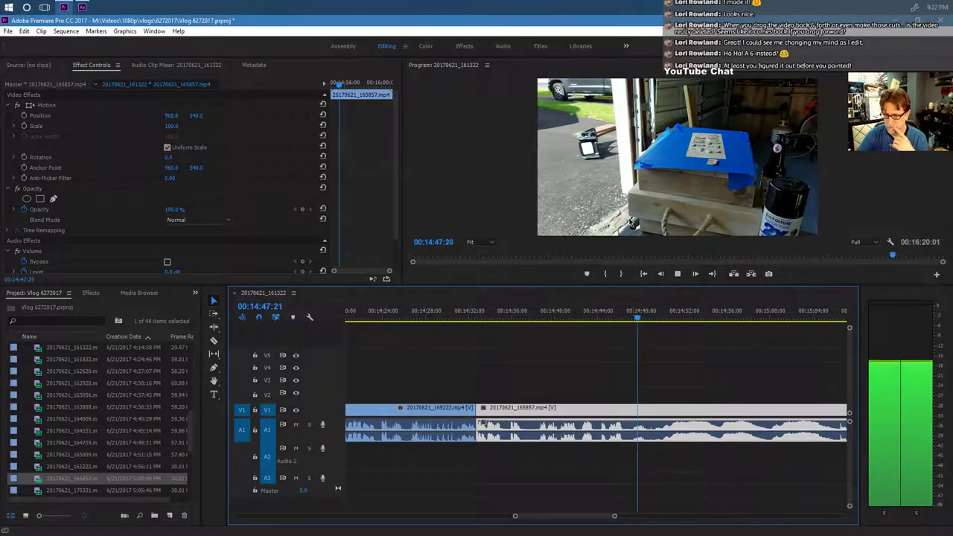
click(678, 274)
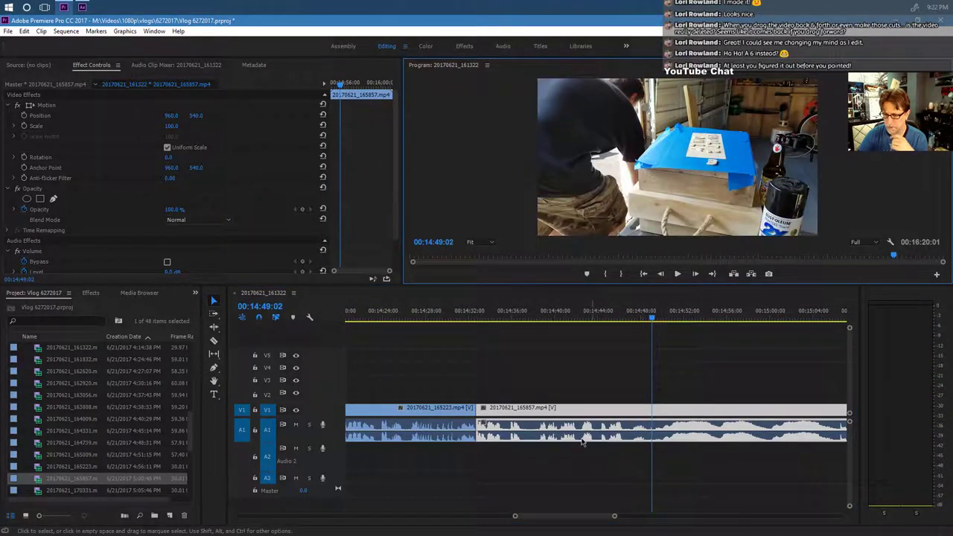
click(214, 341)
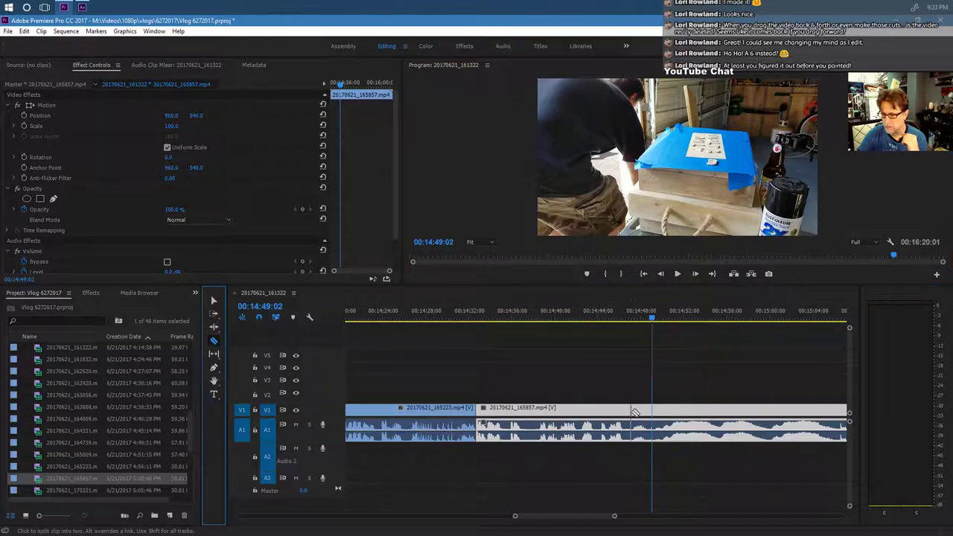
Split the 165857 clip at 00:14:49:02, ripple delete the following section, and review.
click(653, 427)
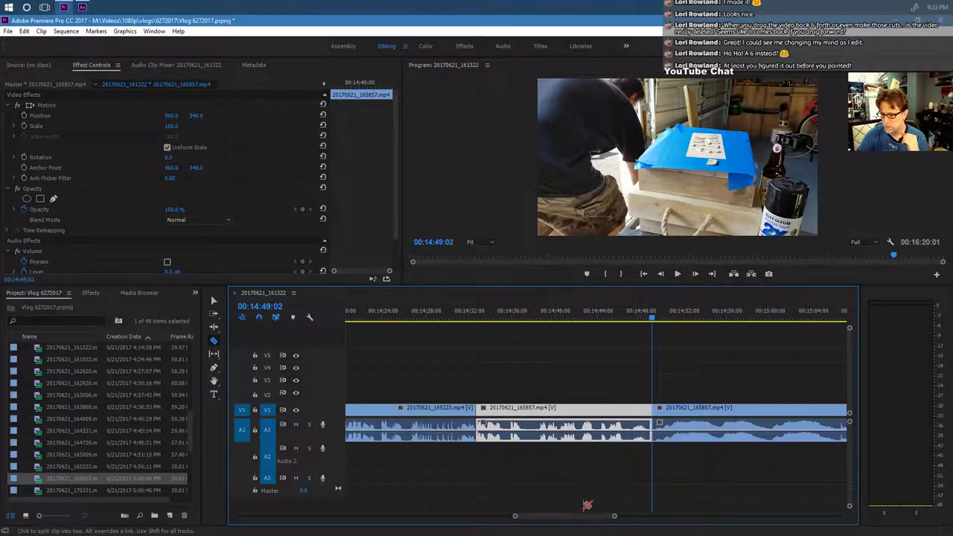
drag(577, 519, 584, 517)
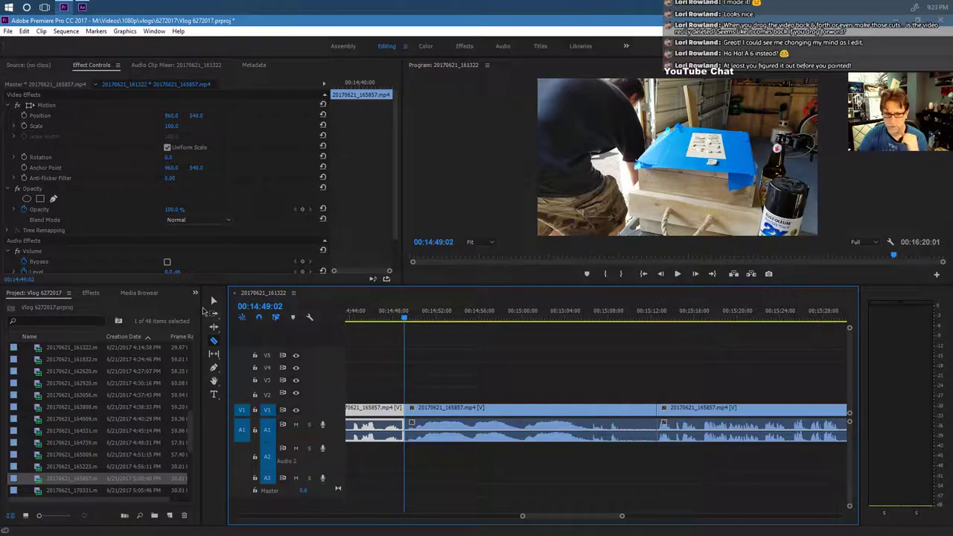
click(214, 301)
click(513, 419)
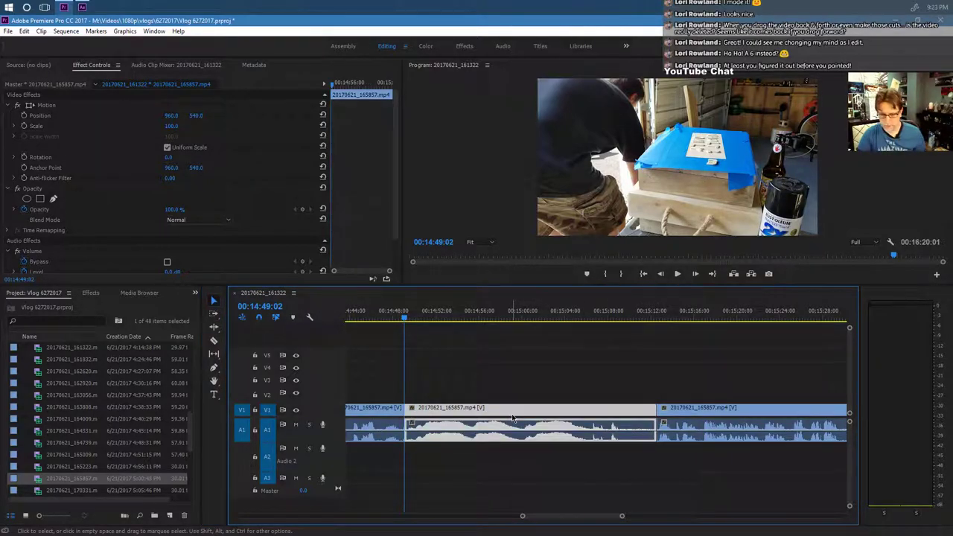
key(shift+Delete)
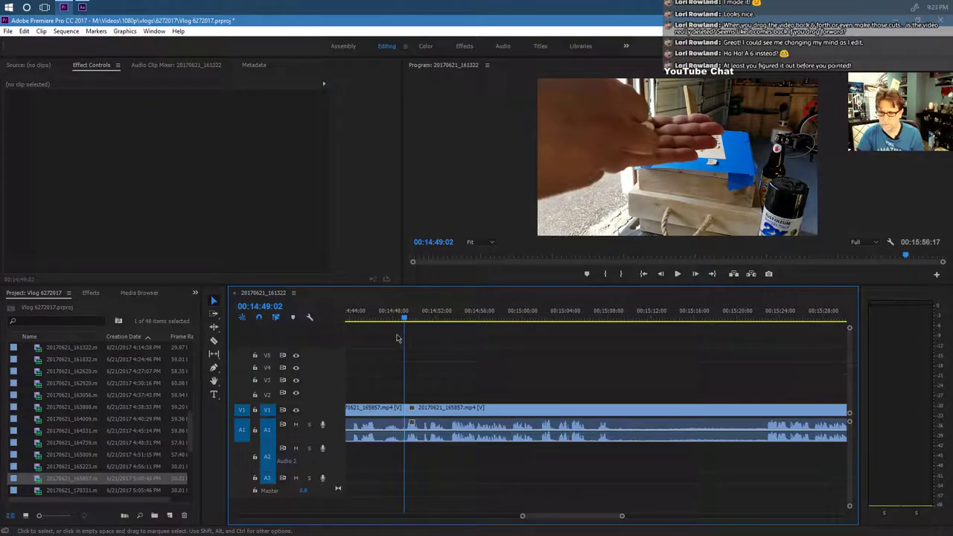
click(371, 318)
click(679, 274)
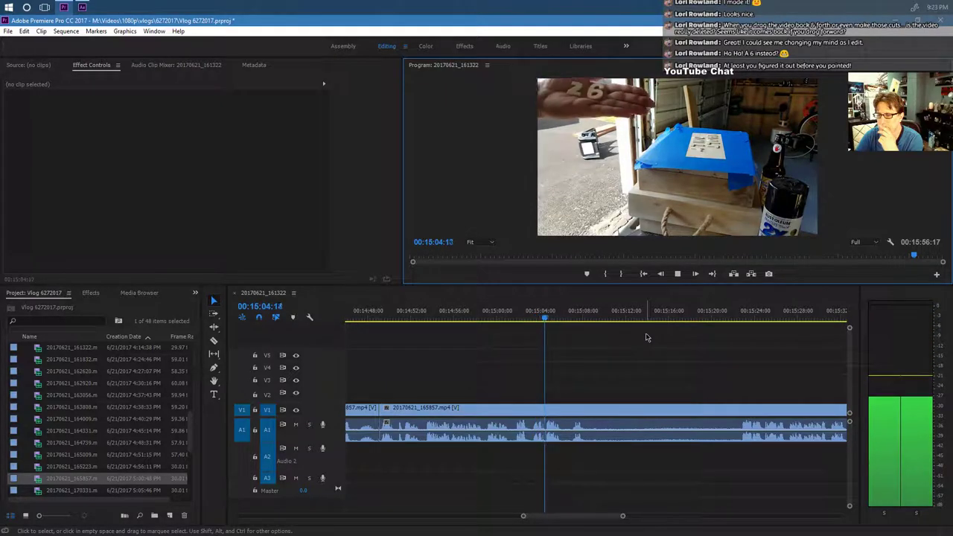
click(677, 274)
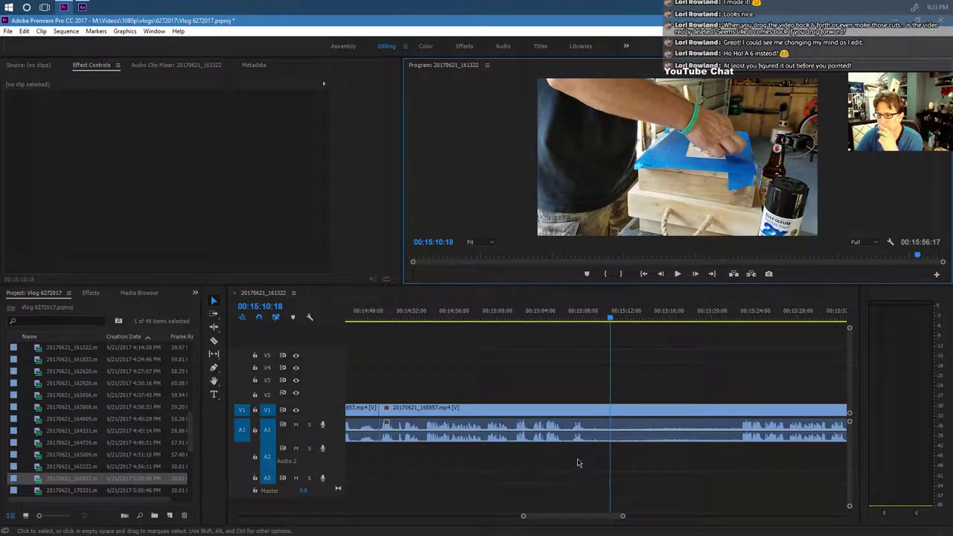
Split the 165857 footage near 00:15:24, ripple delete the middle section, and review.
click(213, 339)
click(589, 415)
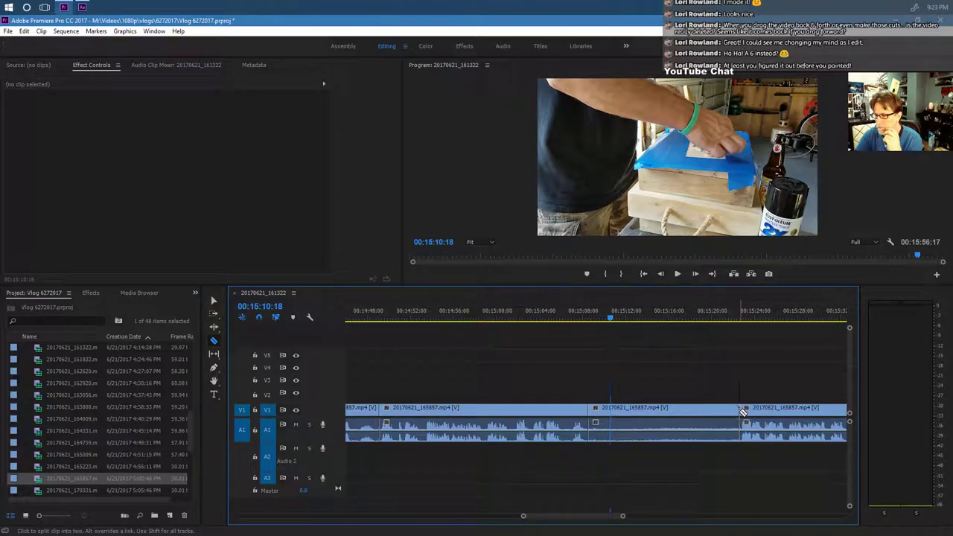
click(215, 298)
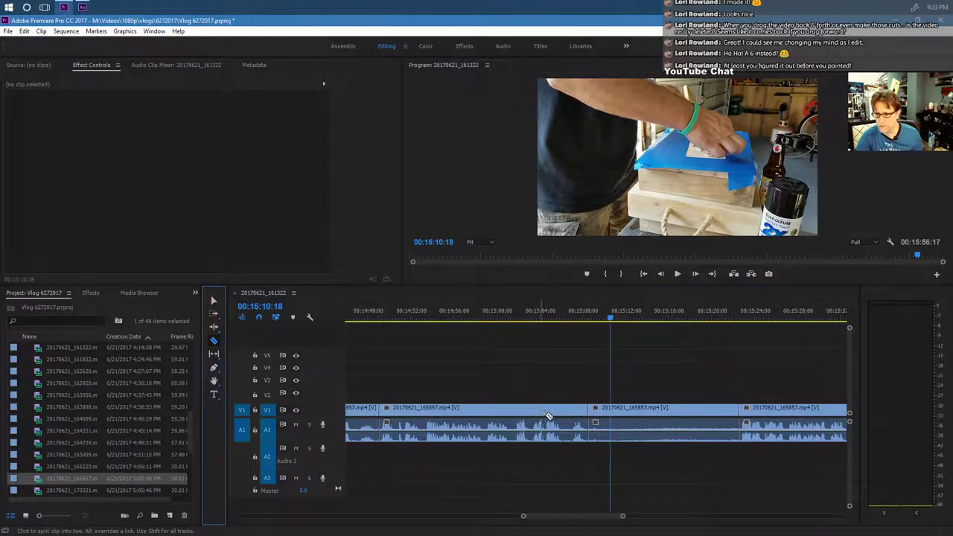
click(639, 409)
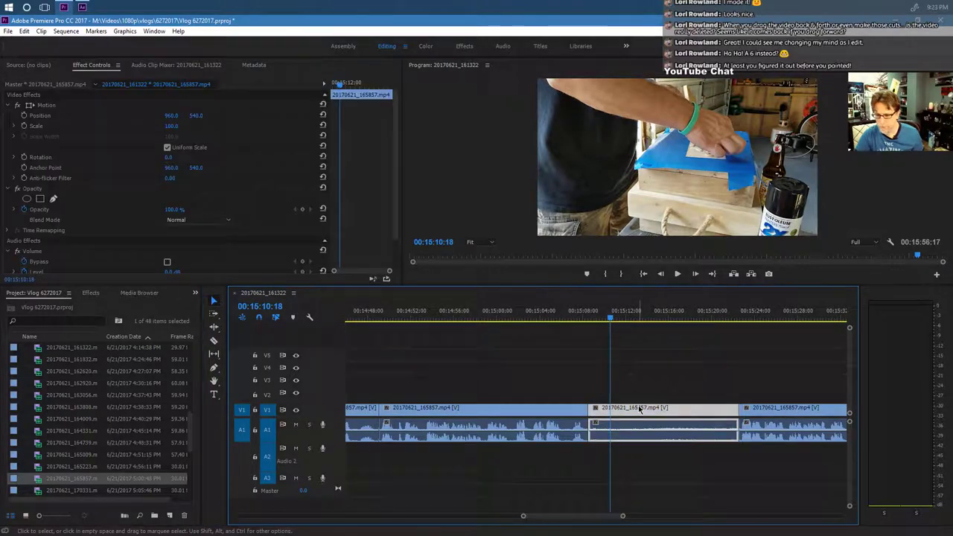
key(shift+Delete)
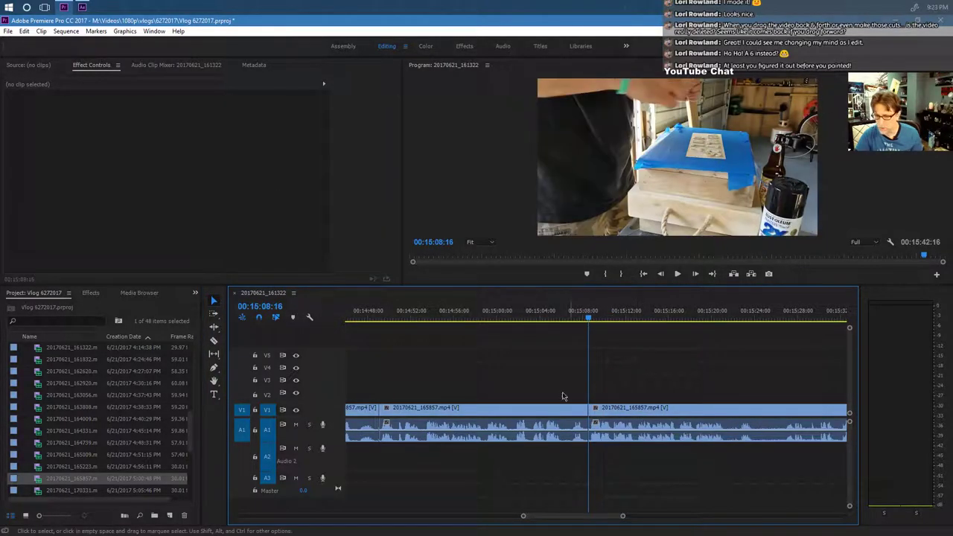
click(580, 320)
click(677, 274)
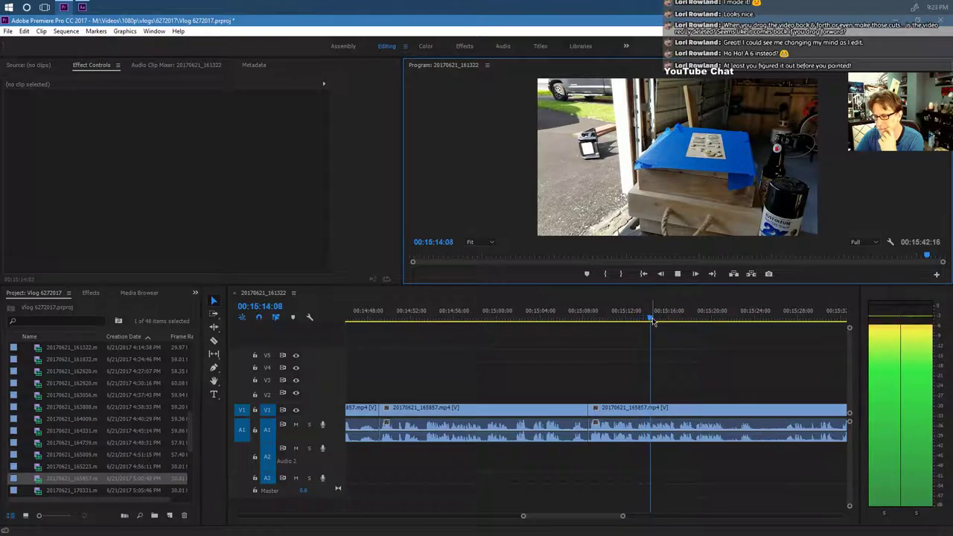
Trim the 165857 clip's out point back to shorten its end.
click(678, 276)
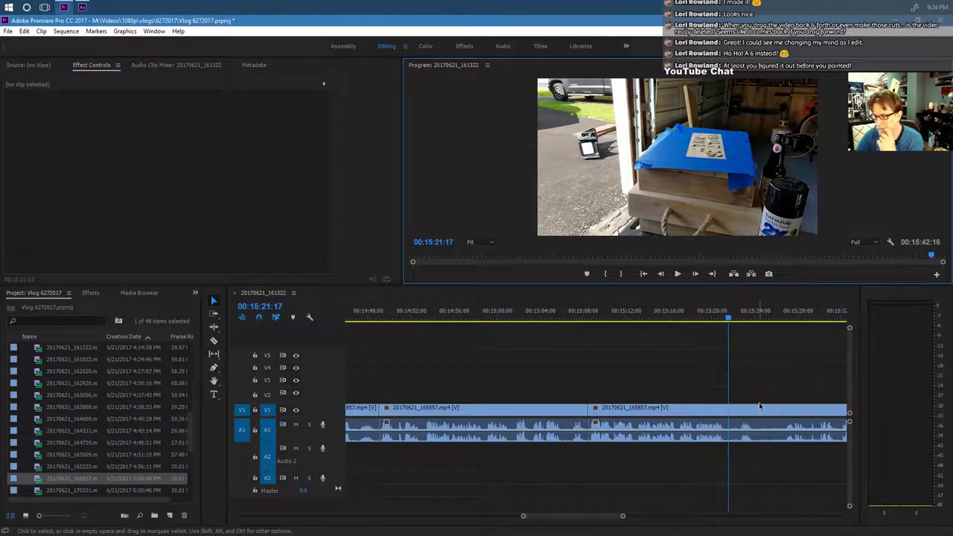
drag(566, 517, 577, 518)
scroll(576, 517, up, 5)
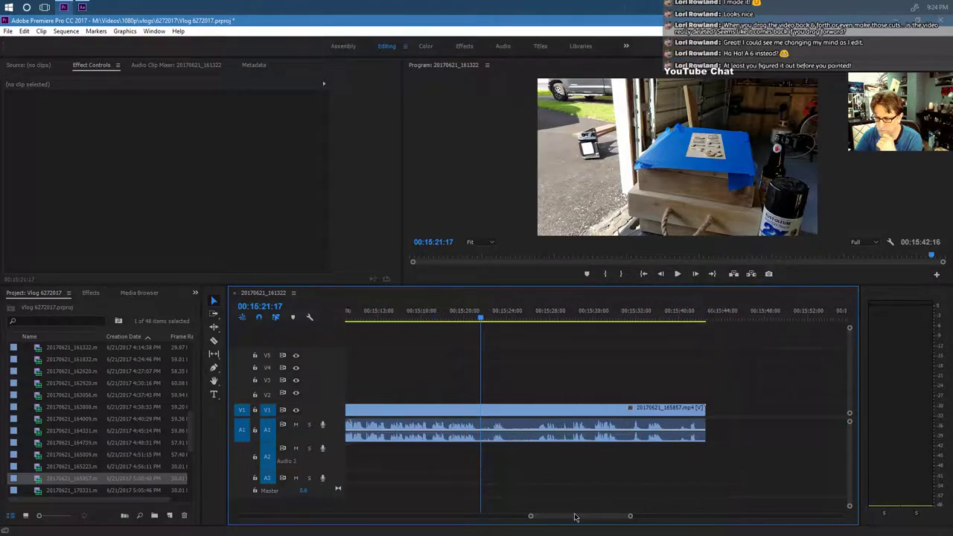
drag(751, 410, 527, 411)
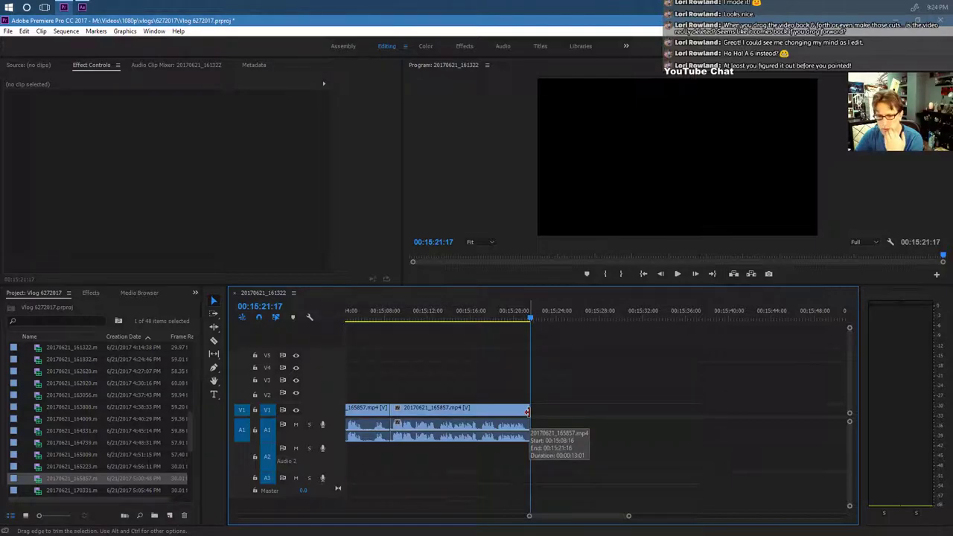
Add 20170621_170331 to V1 after it at 00:15:21:17 and trim its start.
click(105, 491)
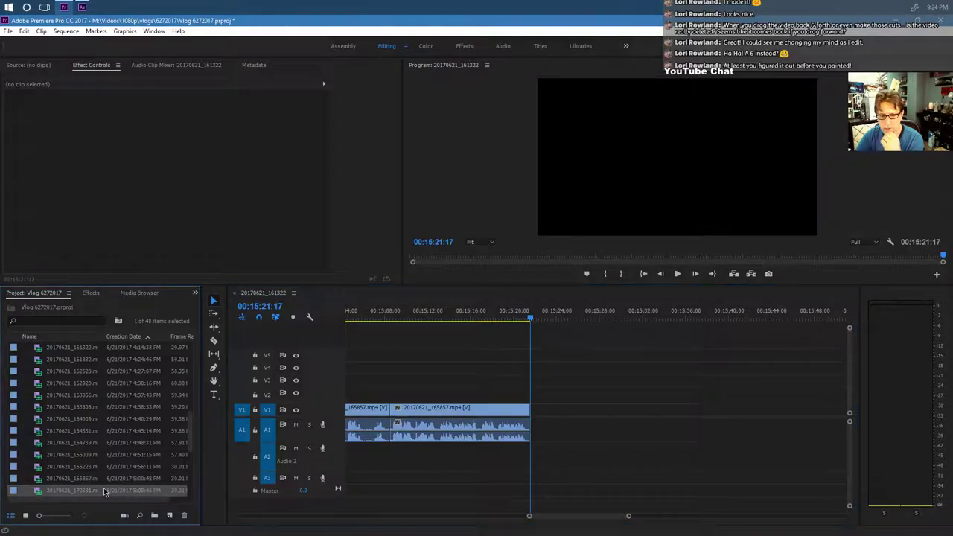
drag(106, 491, 538, 427)
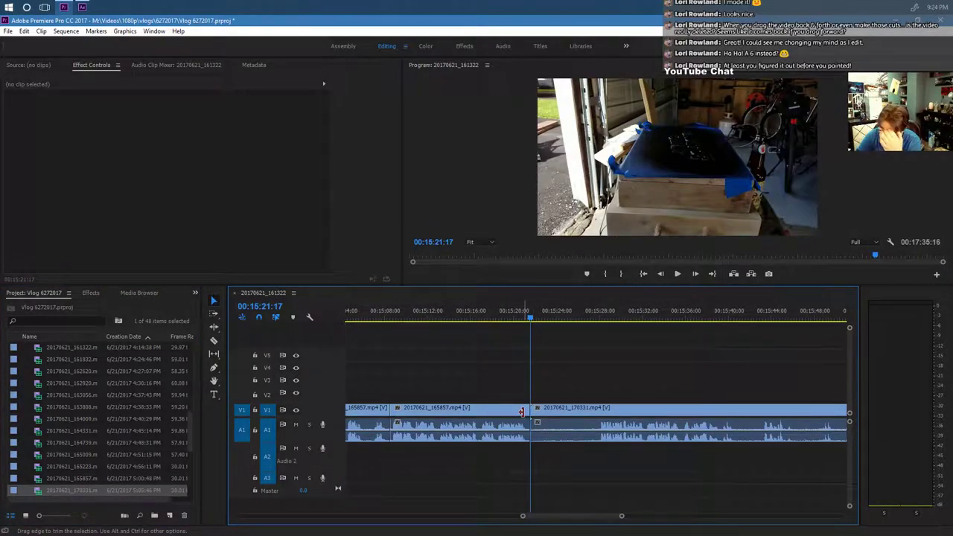
mouse_move(546, 530)
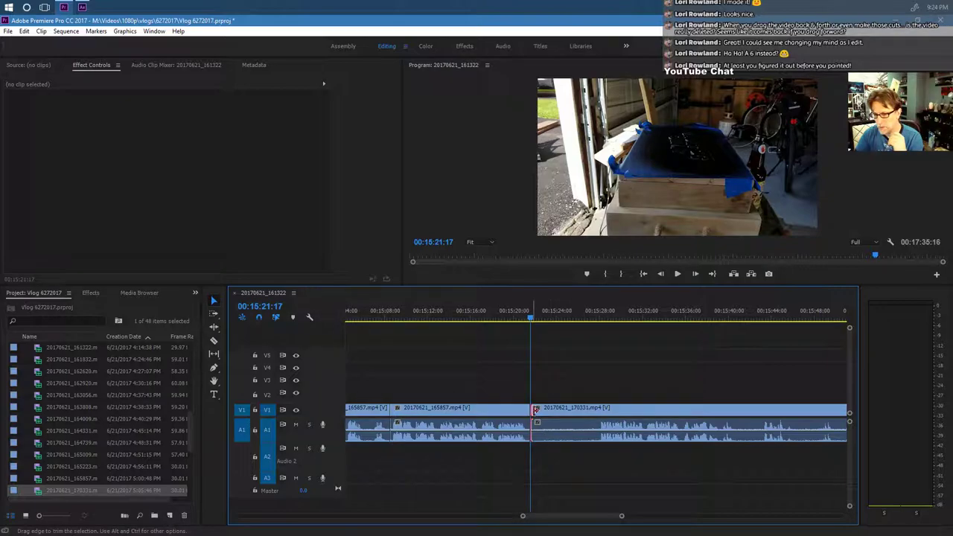
drag(535, 410, 548, 425)
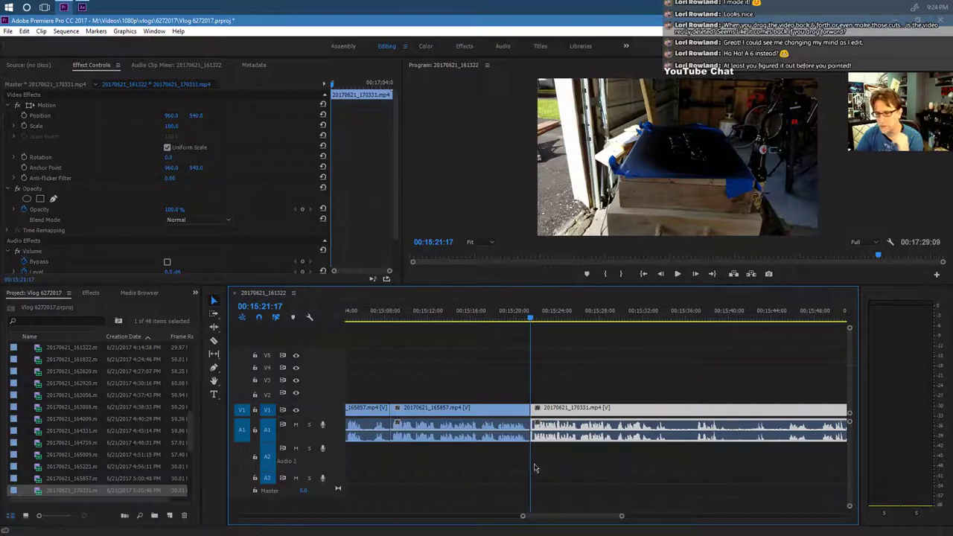
click(518, 320)
key(space)
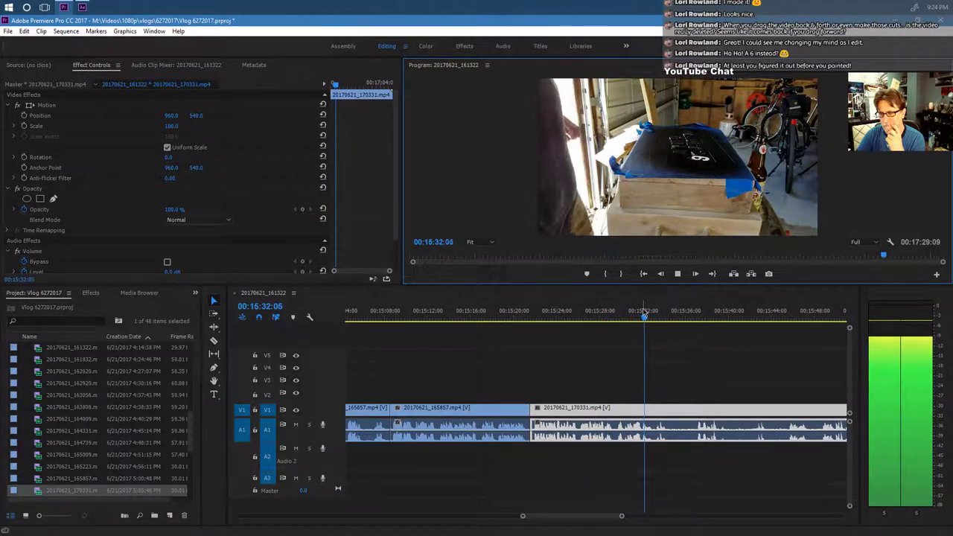
click(678, 274)
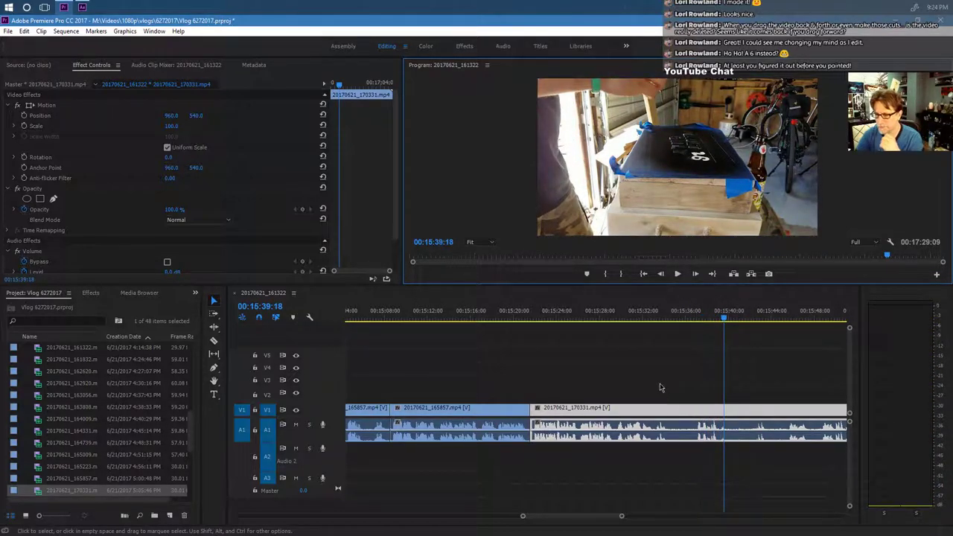
mouse_move(571, 517)
mouse_down()
mouse_move(588, 515)
mouse_move(568, 514)
mouse_up()
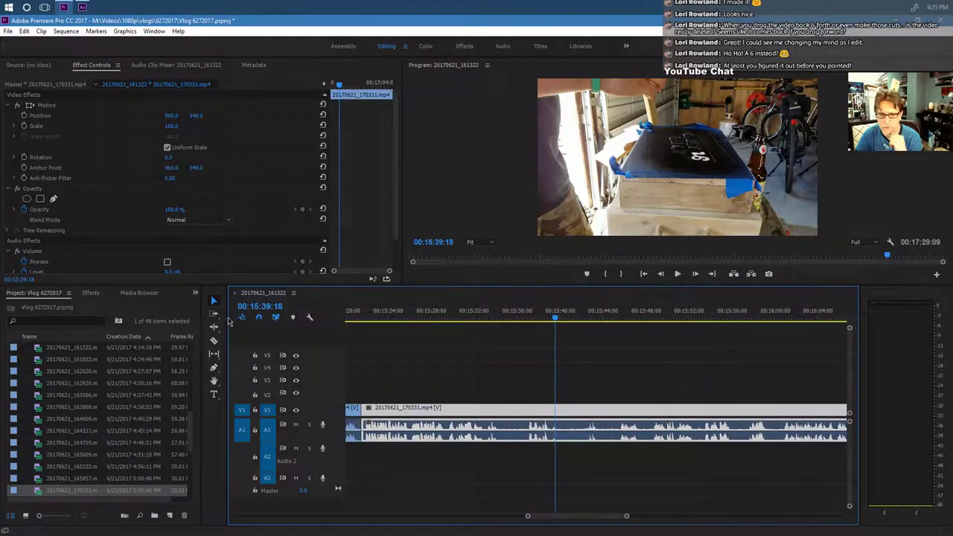
Razor the 20170621_170331 clip and ripple delete two short pieces, ending the sequence at 00:17:15:27.
click(213, 341)
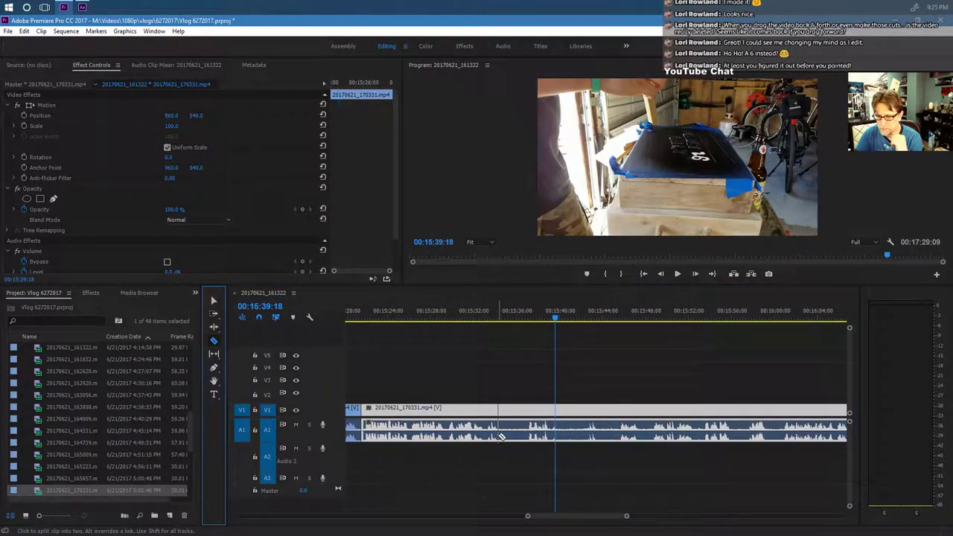
click(498, 436)
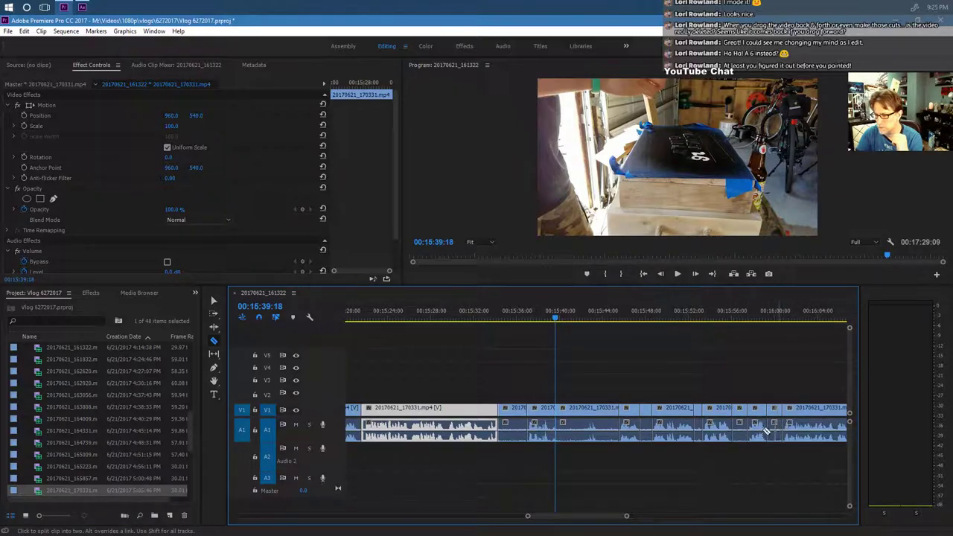
click(213, 301)
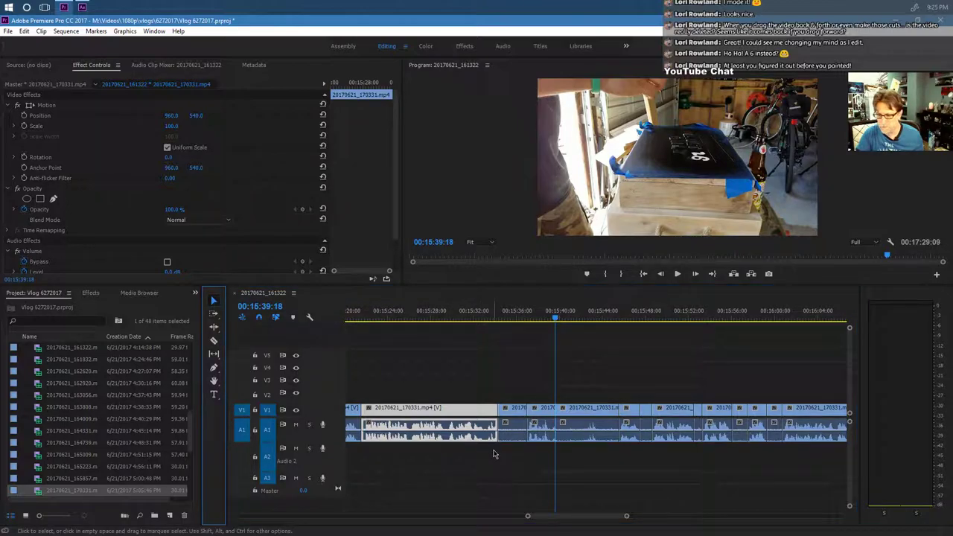
click(513, 414)
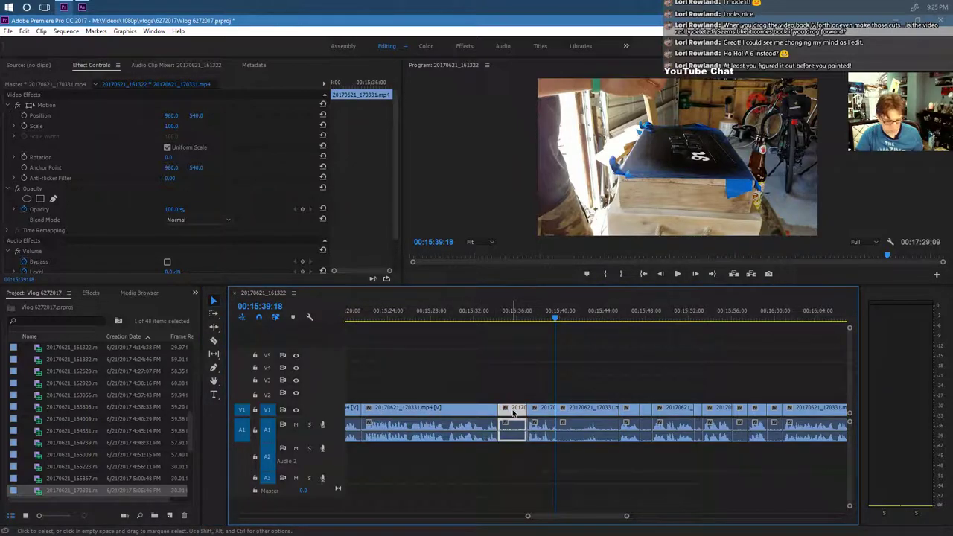
shift+click(581, 417)
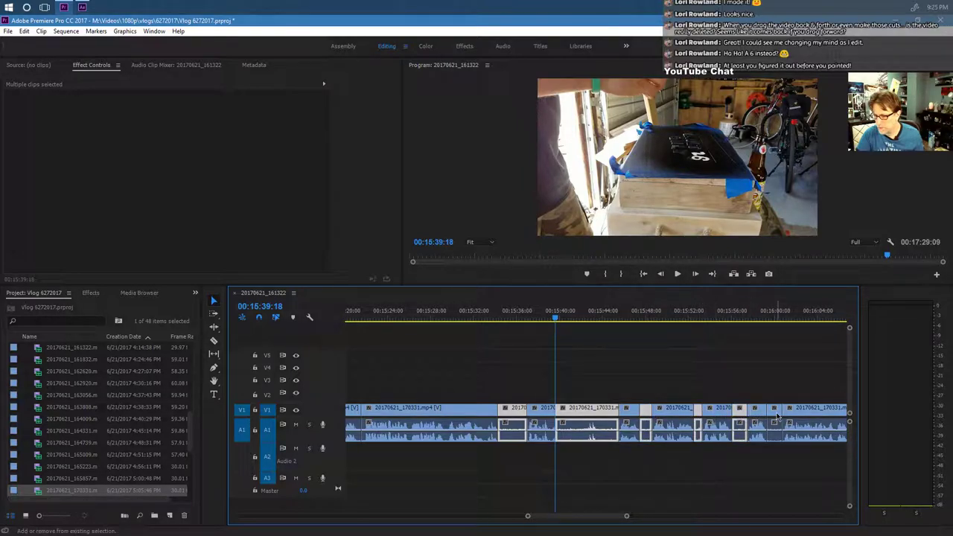
key(shift+Delete)
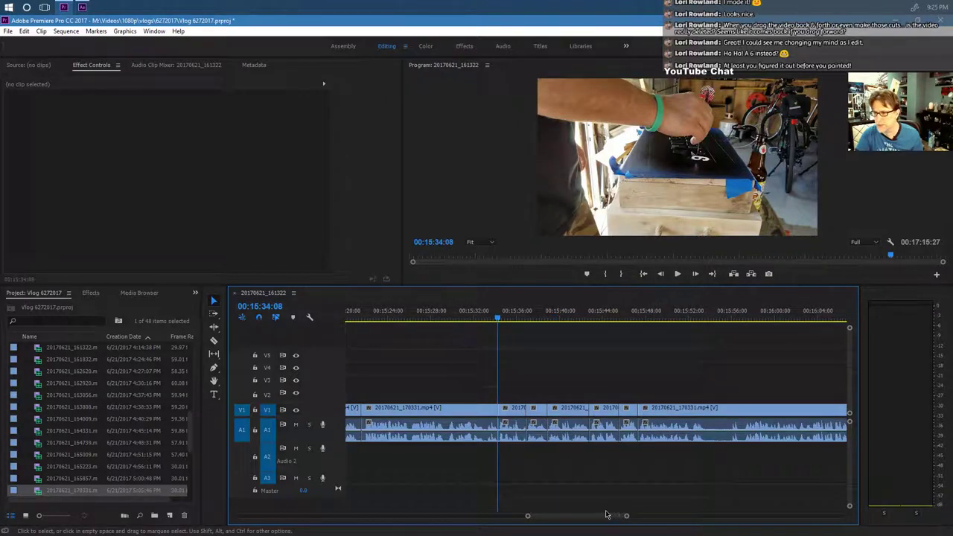
Split the 20170621_170331 clip at 00:15:53:26 and select the section after the cut.
key(Up)
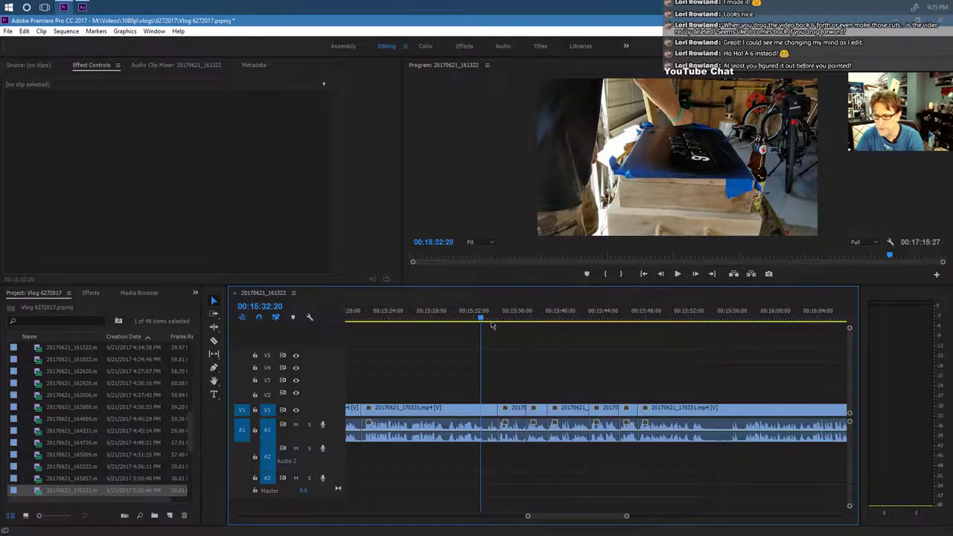
click(676, 275)
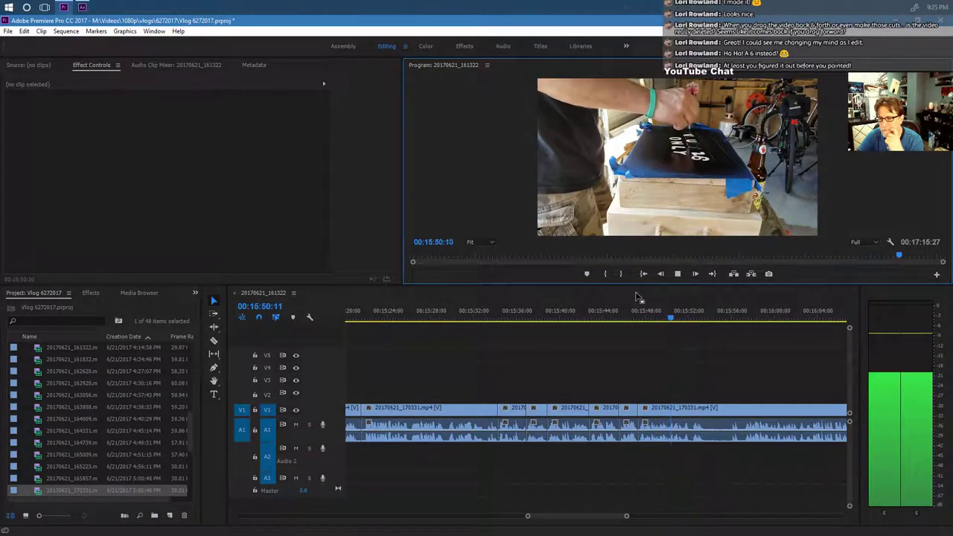
click(215, 342)
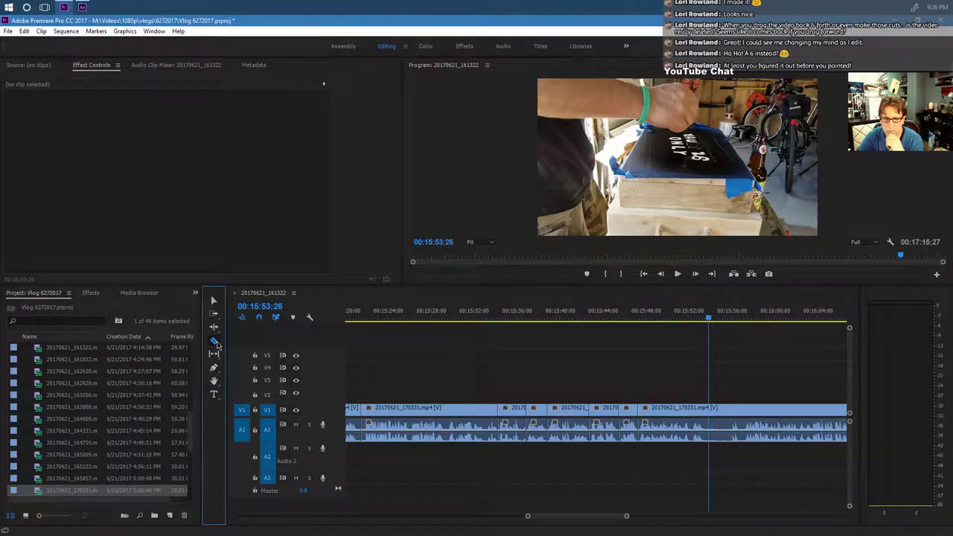
click(709, 431)
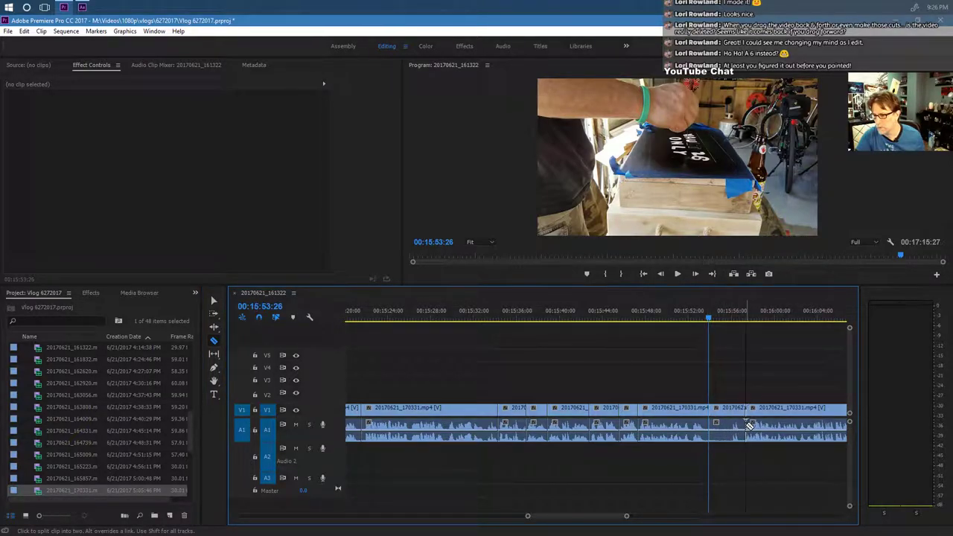
click(213, 301)
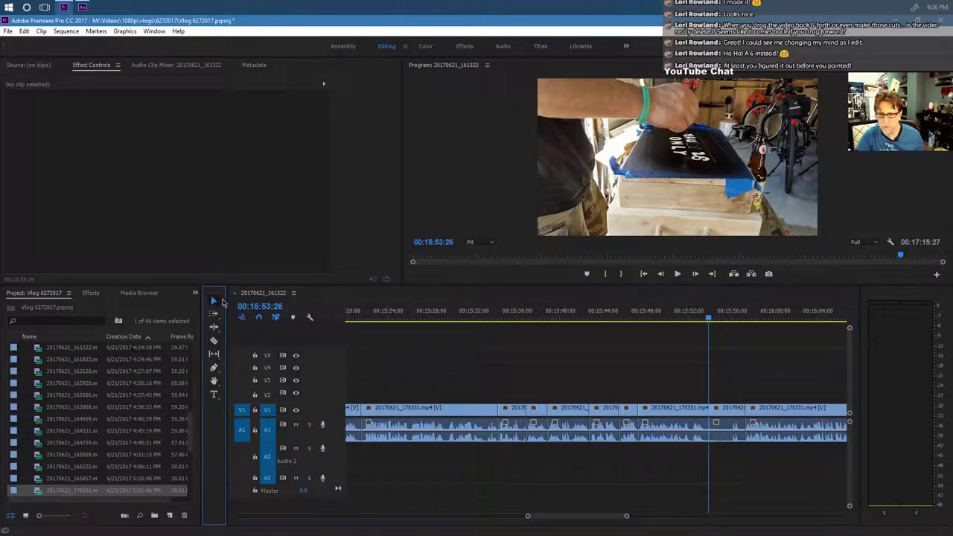
click(732, 415)
Ripple-delete the short 20170621_170331 section after 00:15:53:26 and play back the closed gap.
key(Delete)
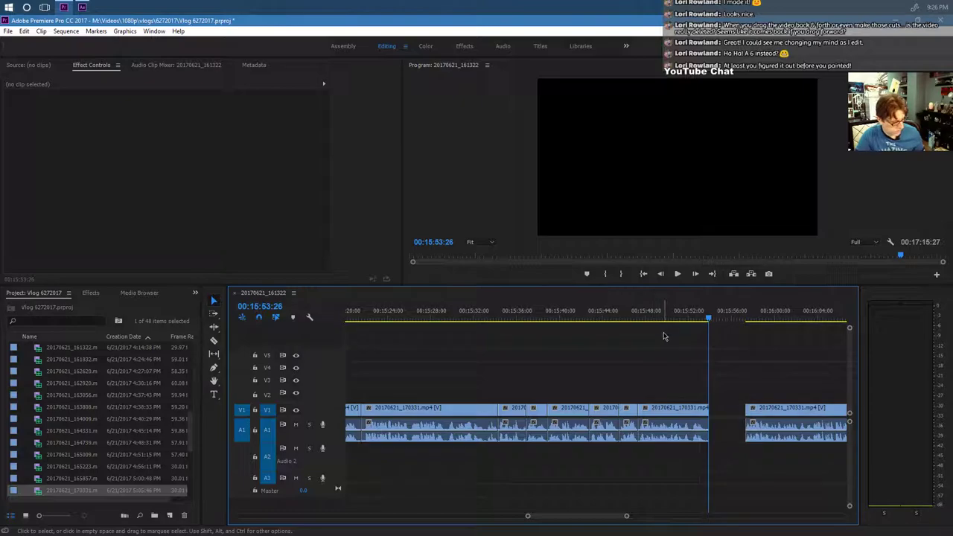
key(ctrl+z)
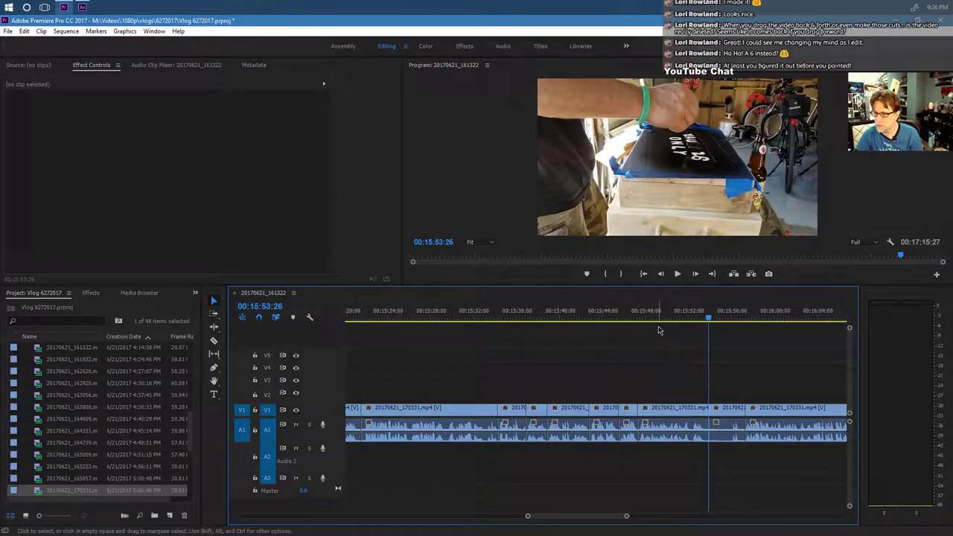
click(724, 421)
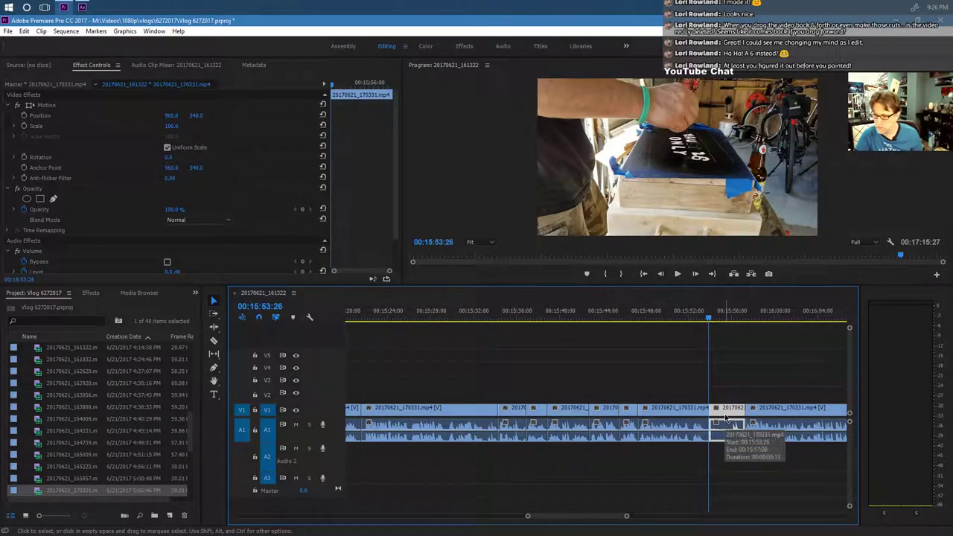
shift+click(726, 421)
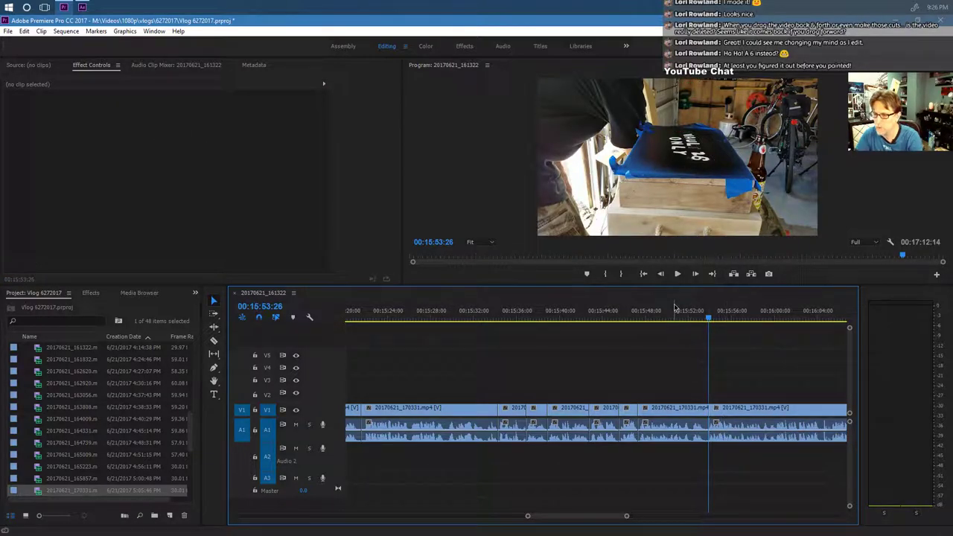
click(673, 318)
click(682, 274)
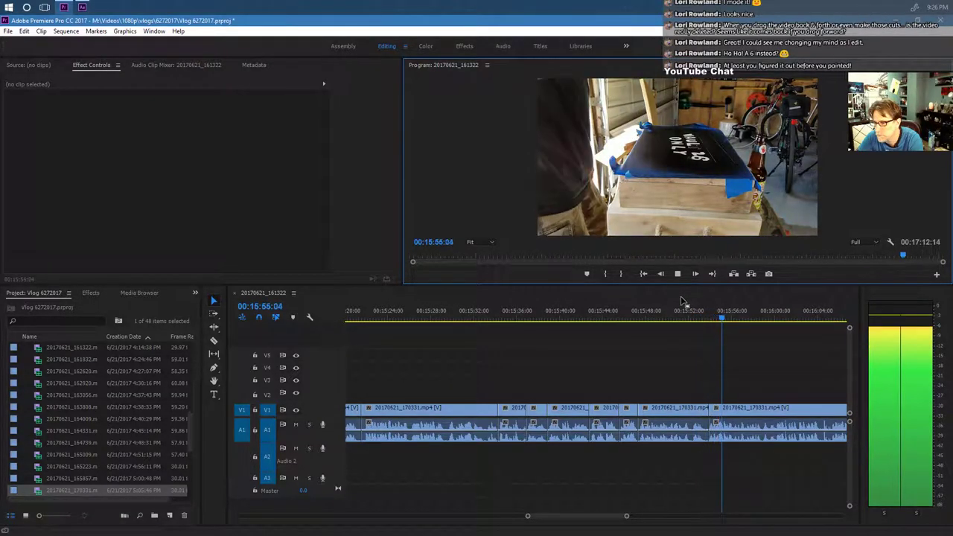
Follow the sign-painting playback along the timeline to the V1 clip's end near 00:17:12:14.
mouse_move(599, 514)
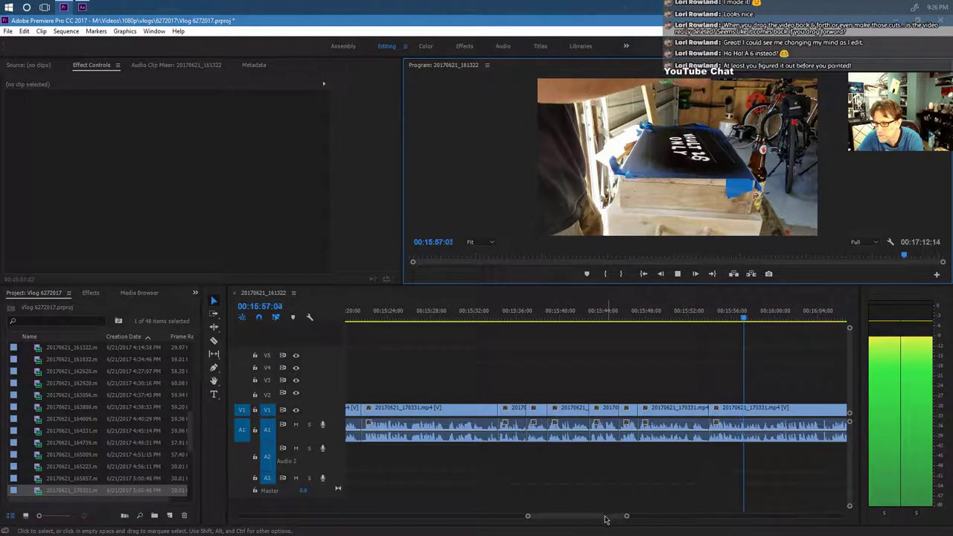
click(604, 519)
drag(603, 521, 613, 517)
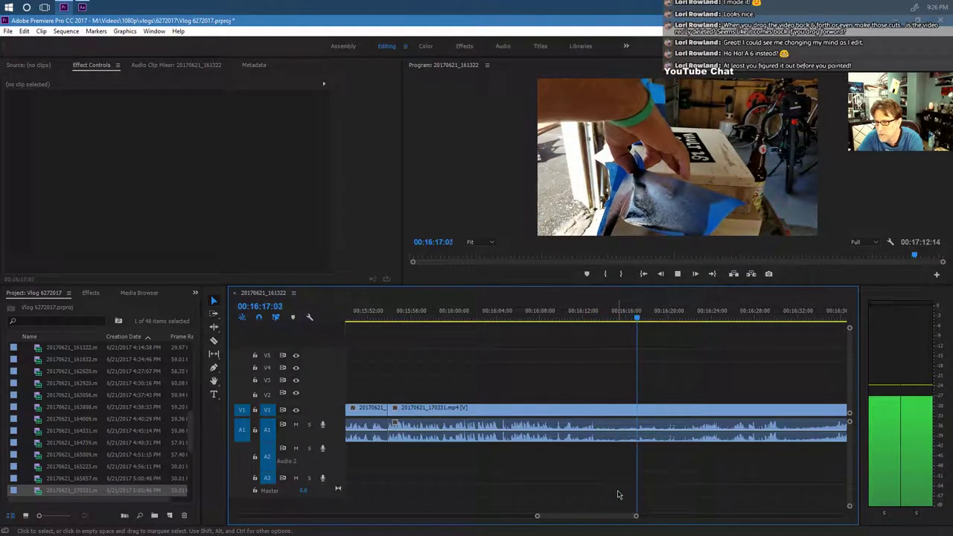
mouse_move(627, 532)
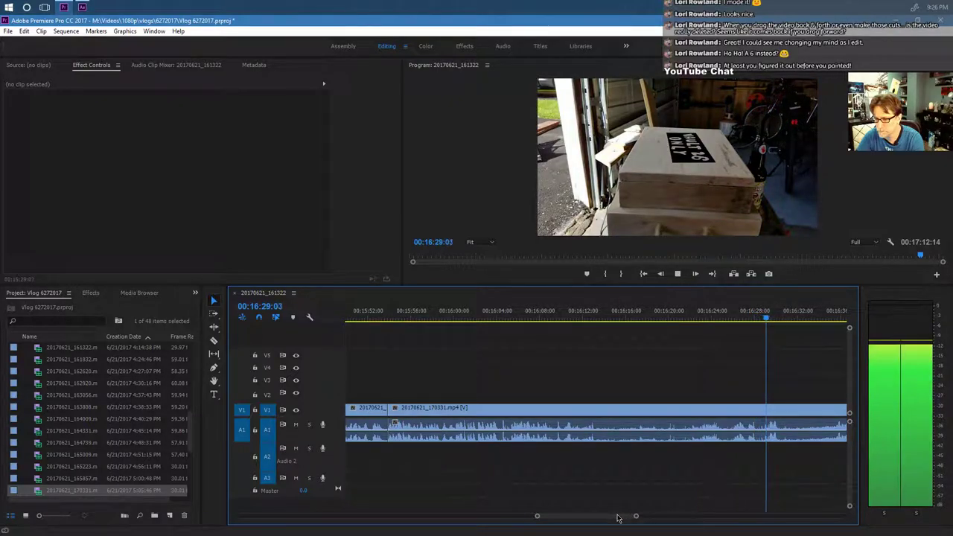
drag(617, 518, 627, 515)
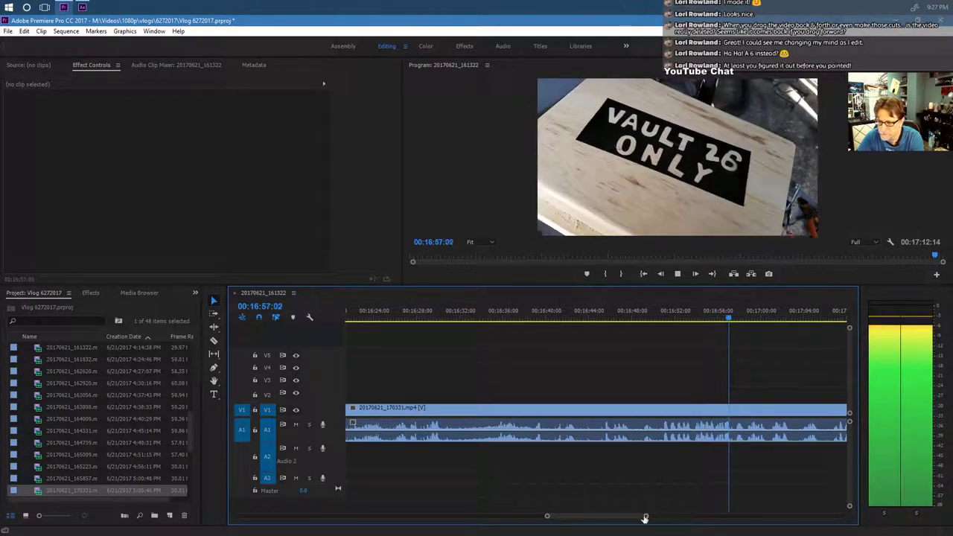
drag(647, 517, 655, 517)
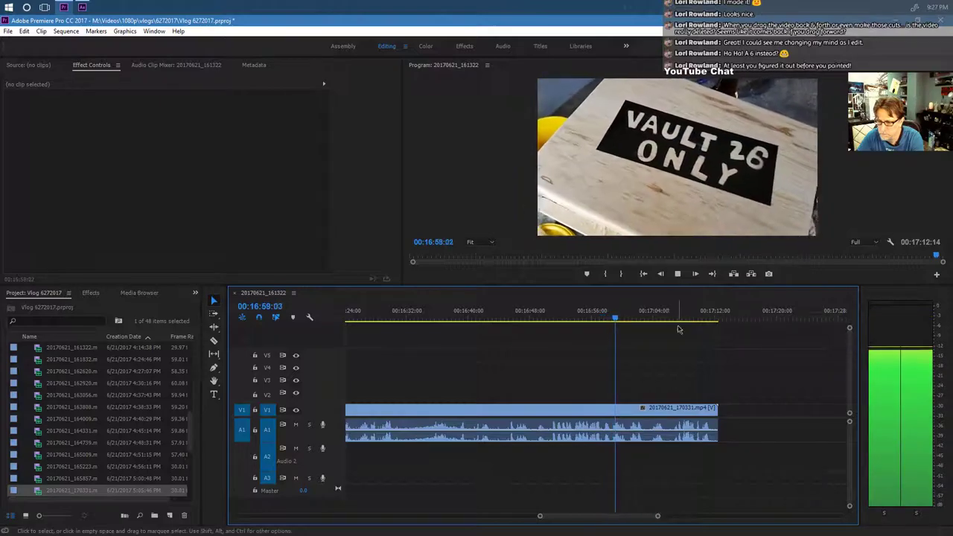
Stop playback, then place Box.mp4 on V2 at the playhead and shift it later.
click(677, 274)
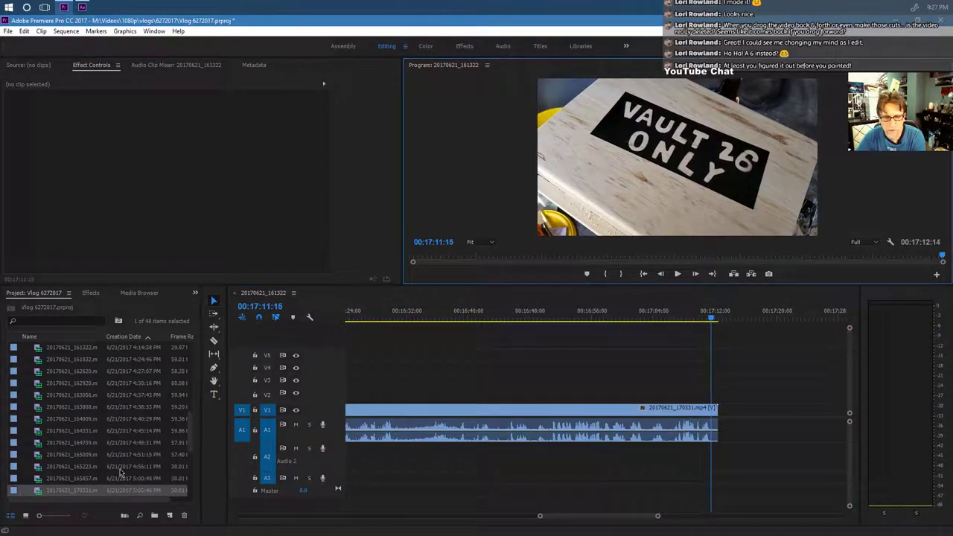
scroll(122, 468, down, 3)
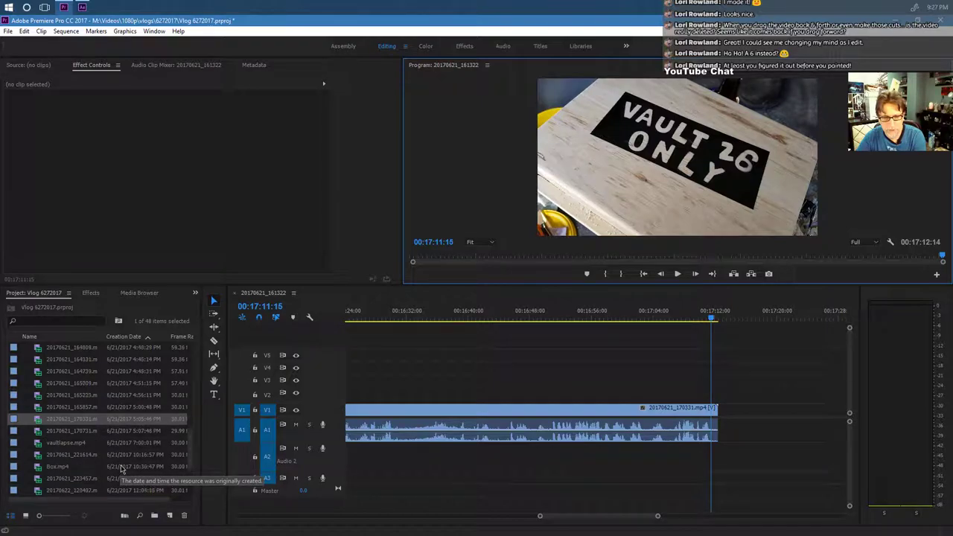
click(66, 469)
drag(186, 459, 719, 402)
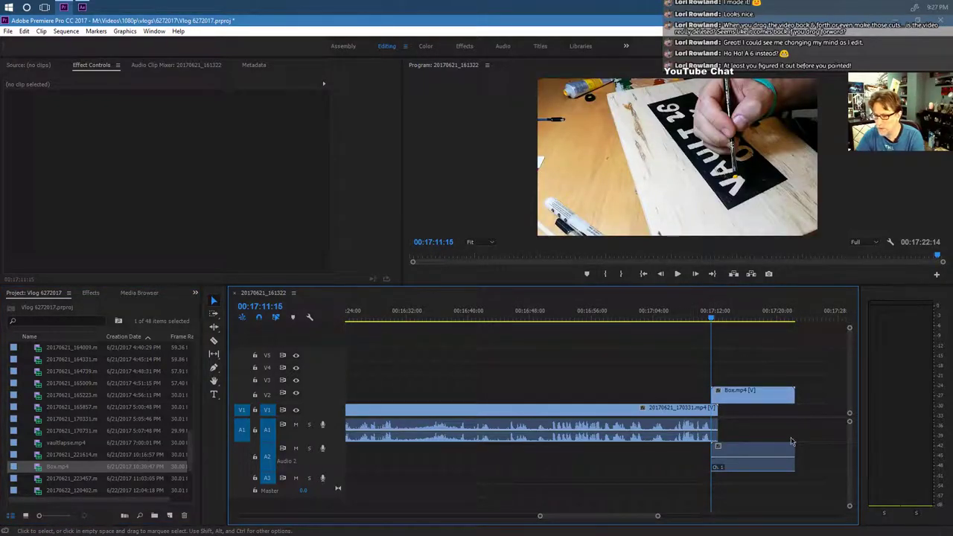
drag(791, 441, 846, 443)
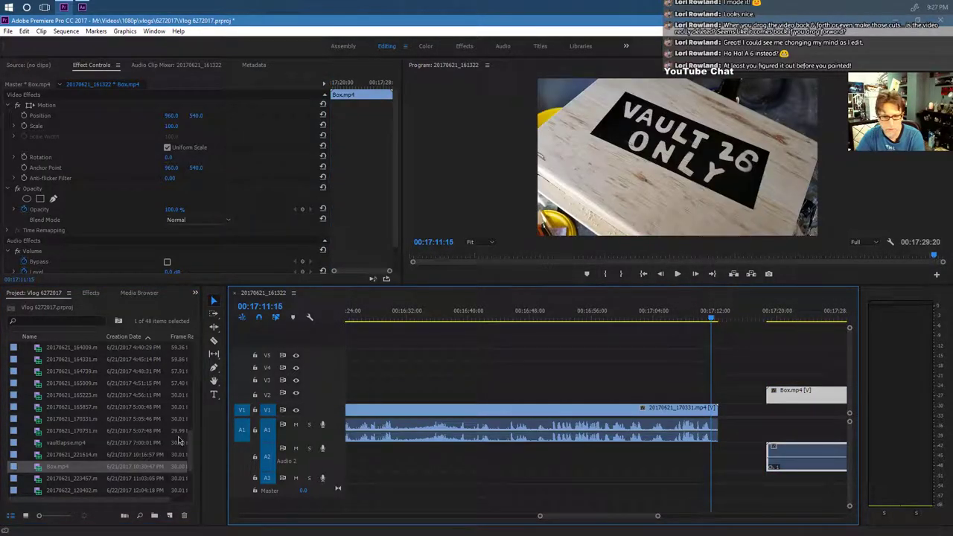
scroll(107, 481, down, 3)
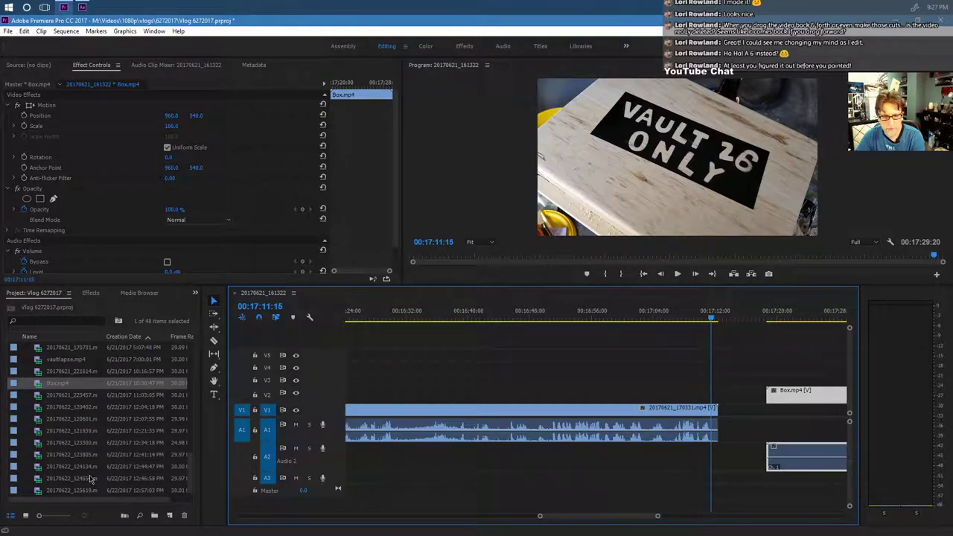
scroll(93, 479, up, 1)
Append vaultlapse.mp4 after the V1 clip and delete the Box.mp4 overlay.
drag(71, 384, 723, 419)
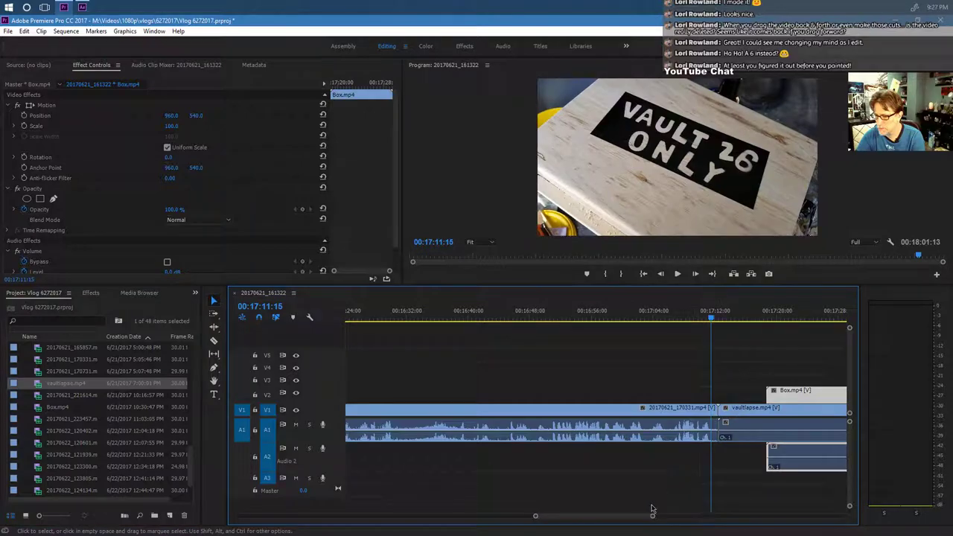
drag(577, 519, 586, 516)
drag(429, 322, 424, 320)
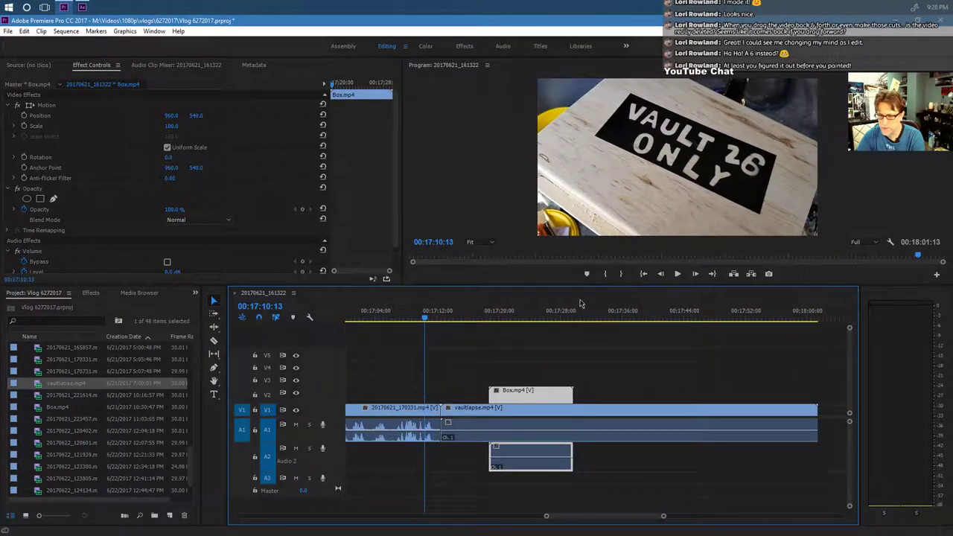
scroll(102, 446, up, 5)
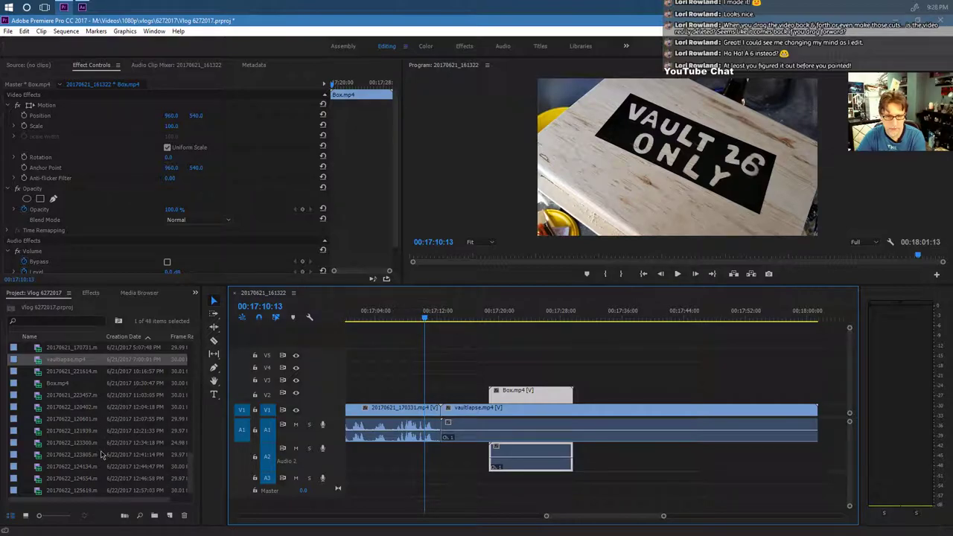
scroll(97, 423, up, 5)
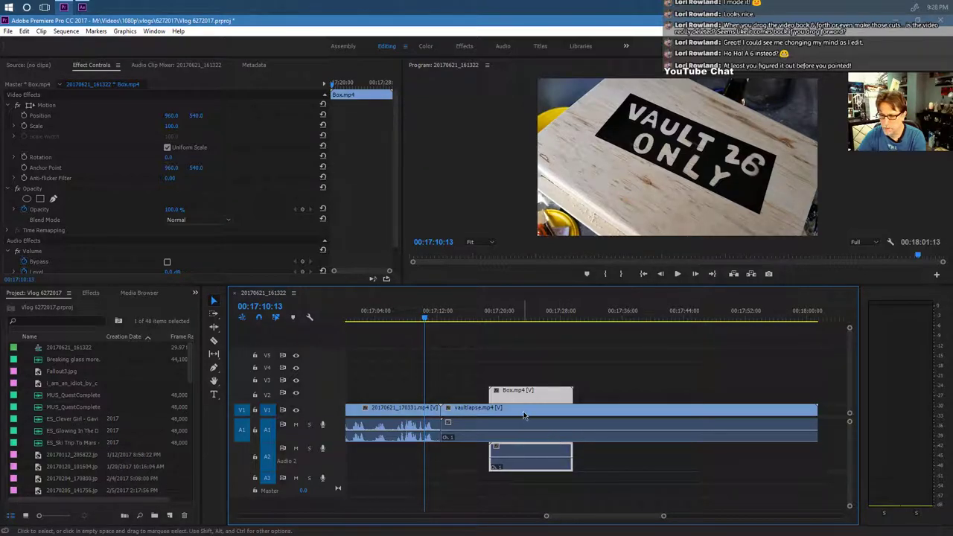
drag(531, 397, 609, 389)
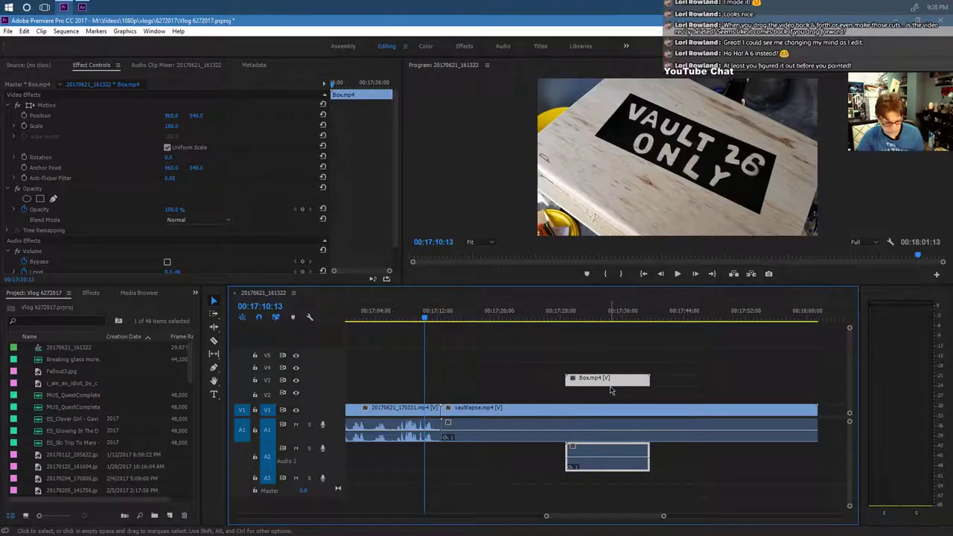
key(Delete)
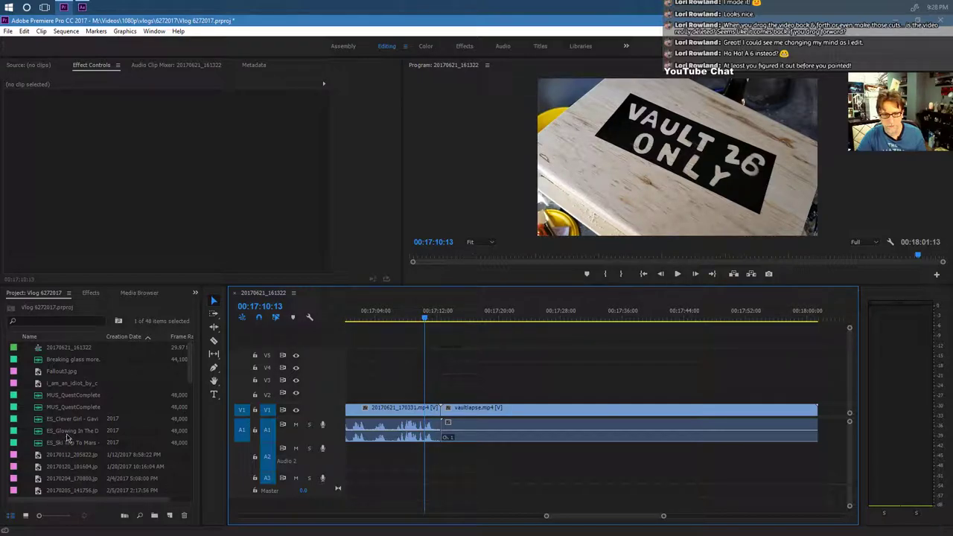
Lay the ES music file on A2 under vaultlapse and preview from 00:17:08:00.
drag(66, 437, 448, 452)
drag(411, 320, 406, 320)
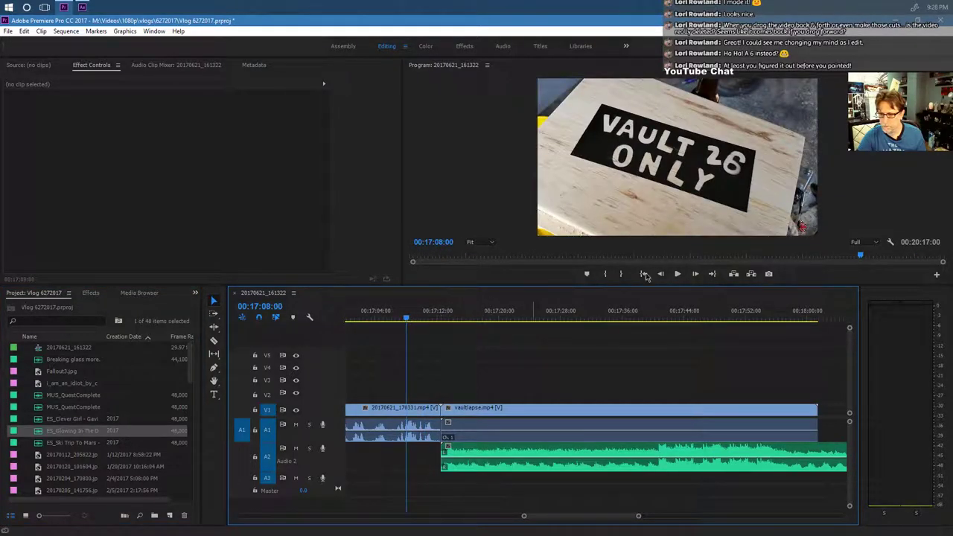
click(679, 274)
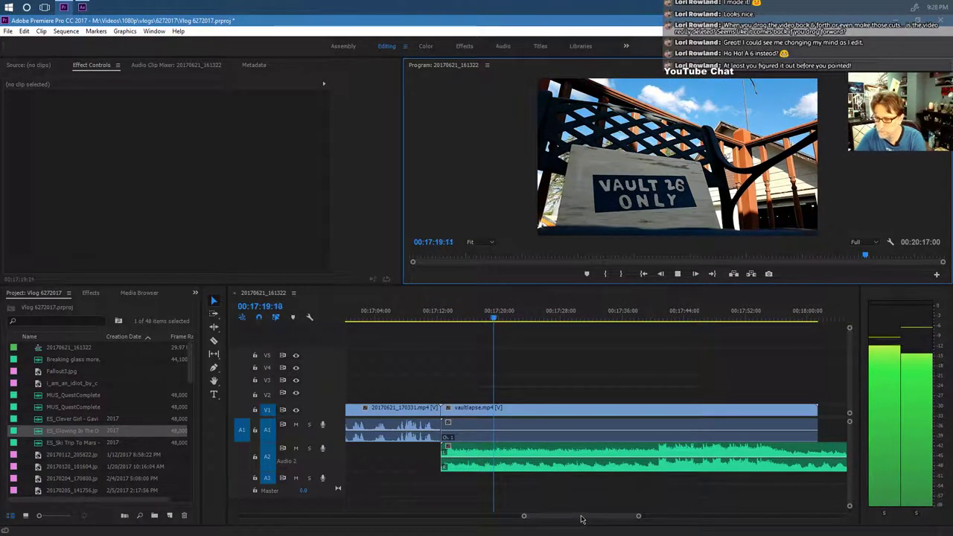
scroll(592, 519, right, 5)
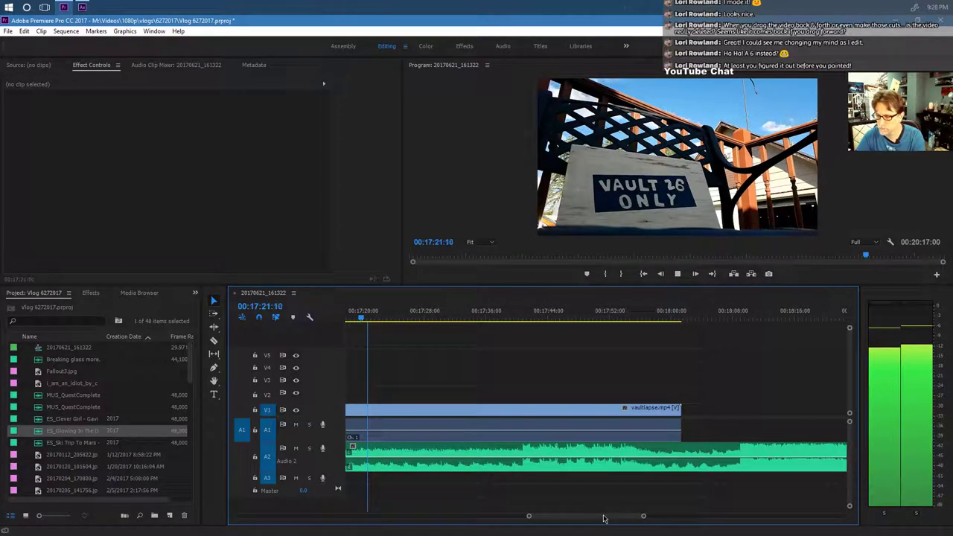
scroll(604, 519, right, 4)
scroll(640, 519, left, 15)
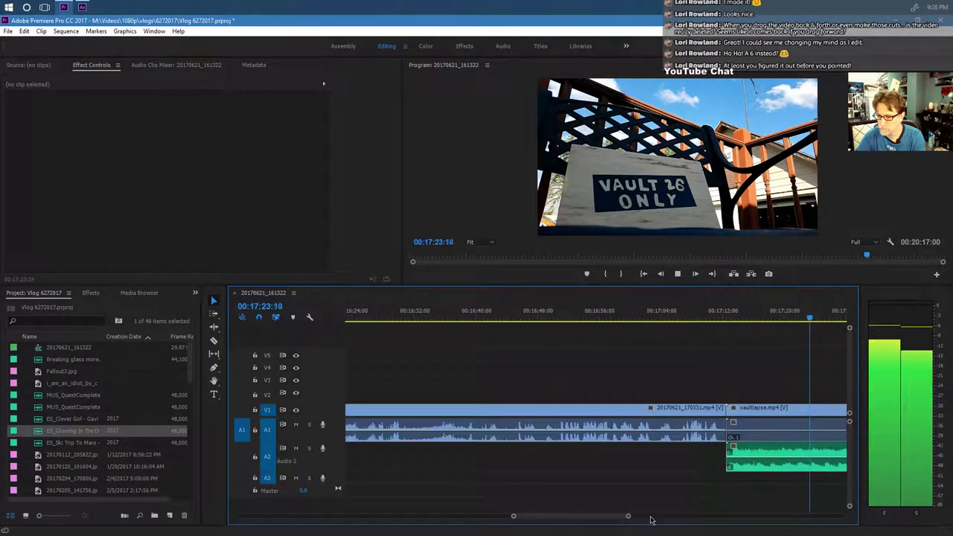
drag(629, 519, 723, 519)
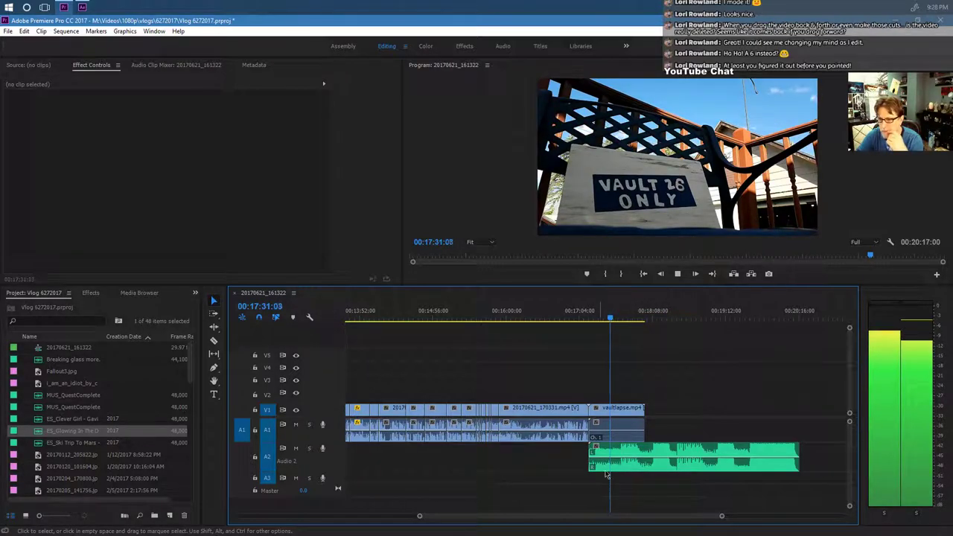
click(678, 274)
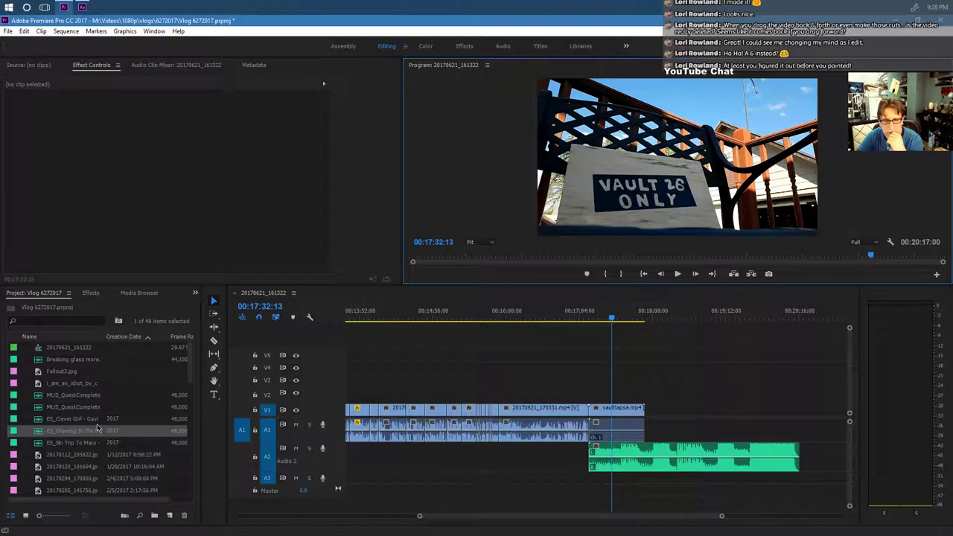
drag(188, 370, 191, 448)
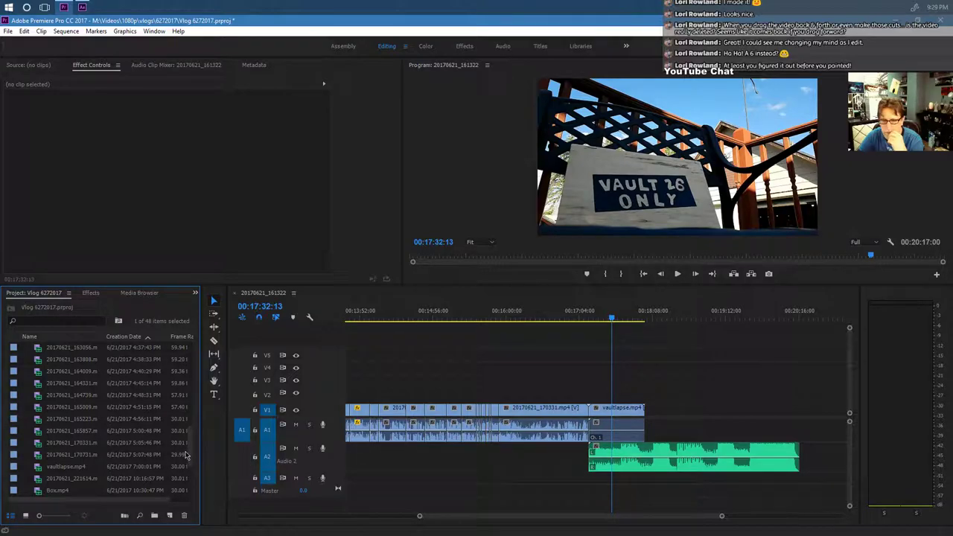
Add the 20170621_170731 clip to V1 after vaultlapse.mp4.
click(562, 413)
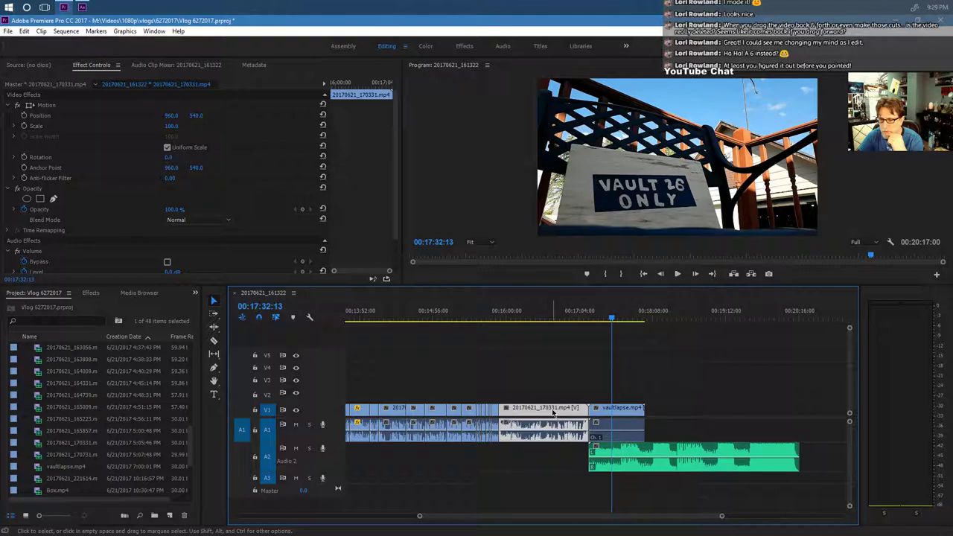
click(88, 456)
drag(58, 458, 648, 414)
click(642, 318)
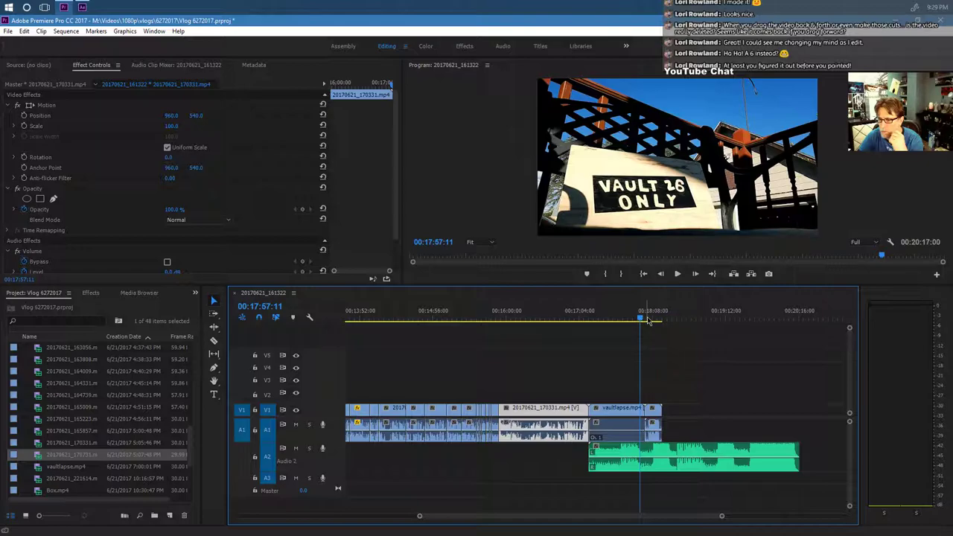
drag(644, 320, 659, 324)
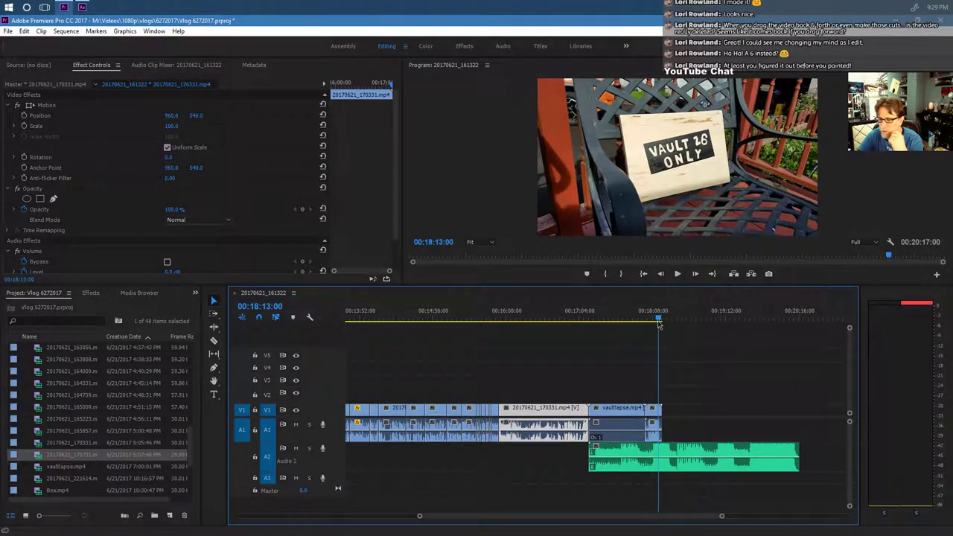
Drop 20170621_221614 over the end clip and preview the new ending.
click(650, 409)
click(651, 419)
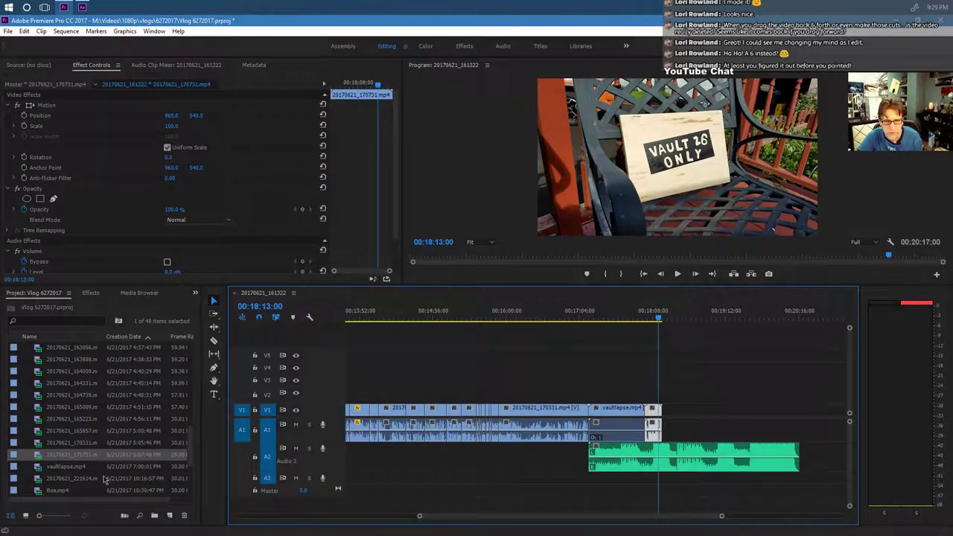
drag(74, 480, 665, 421)
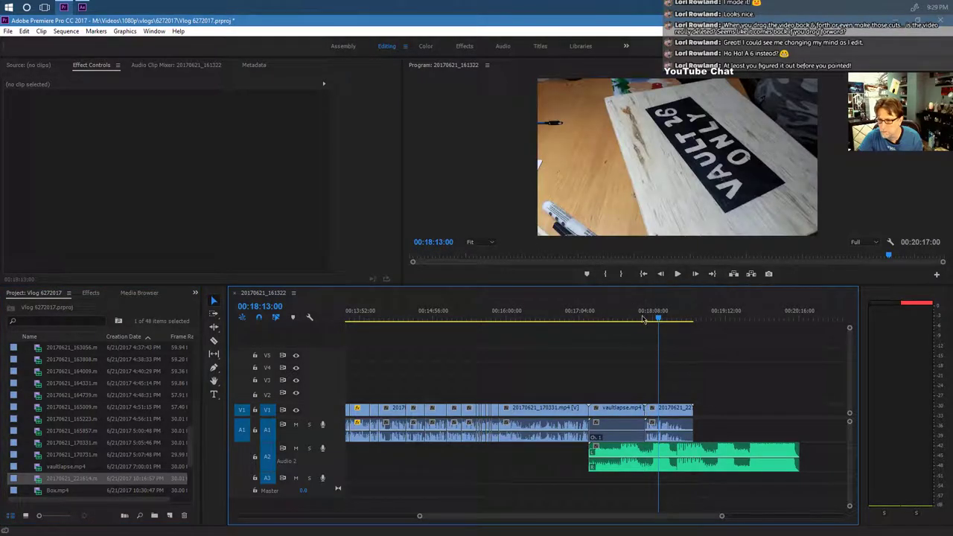
click(645, 318)
click(678, 274)
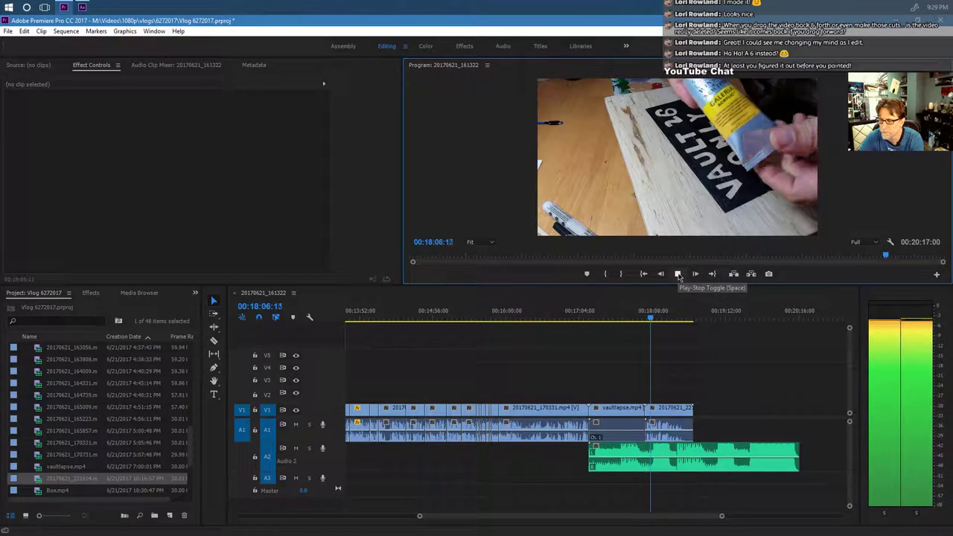
Shorten the end of the vaultlapse clip and review the Vault 26 sign shot.
click(678, 274)
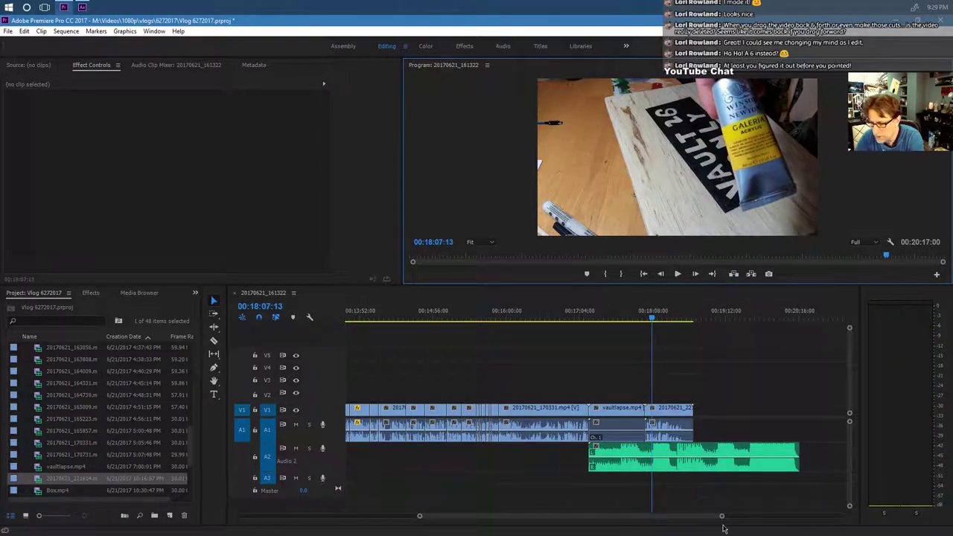
drag(723, 517, 675, 517)
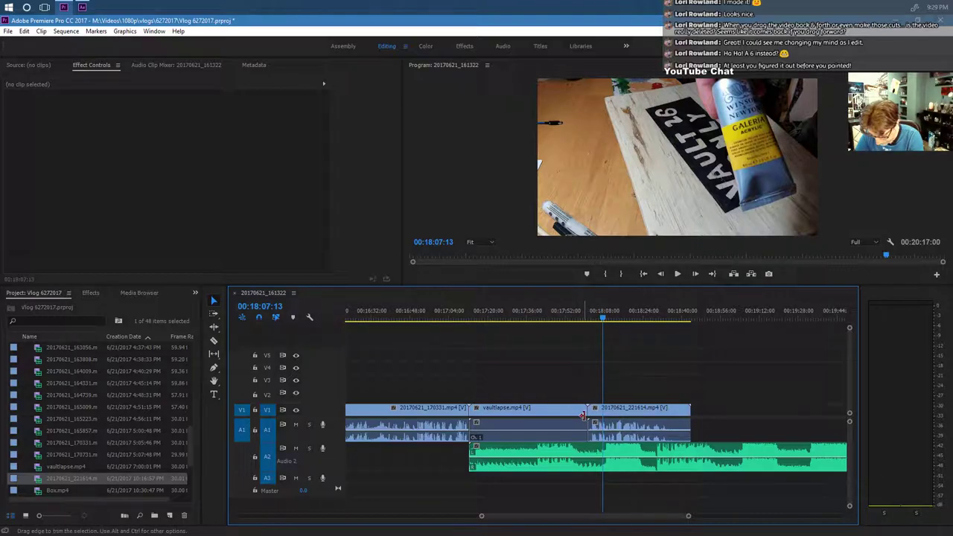
drag(584, 408, 581, 409)
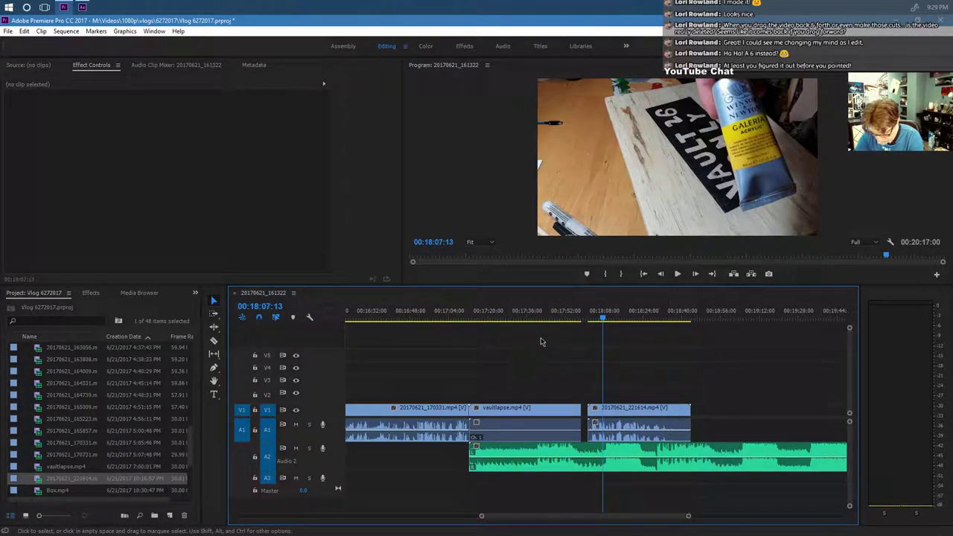
click(571, 322)
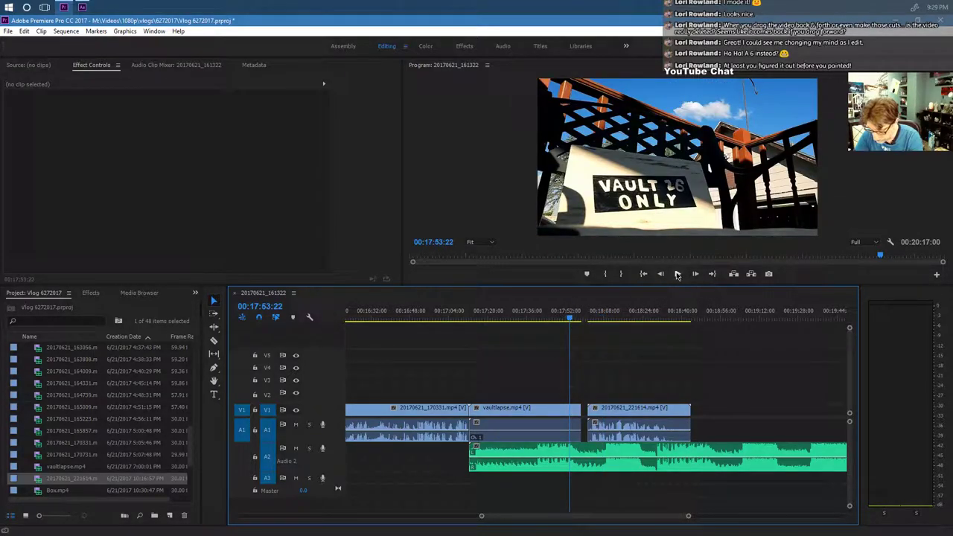
click(677, 274)
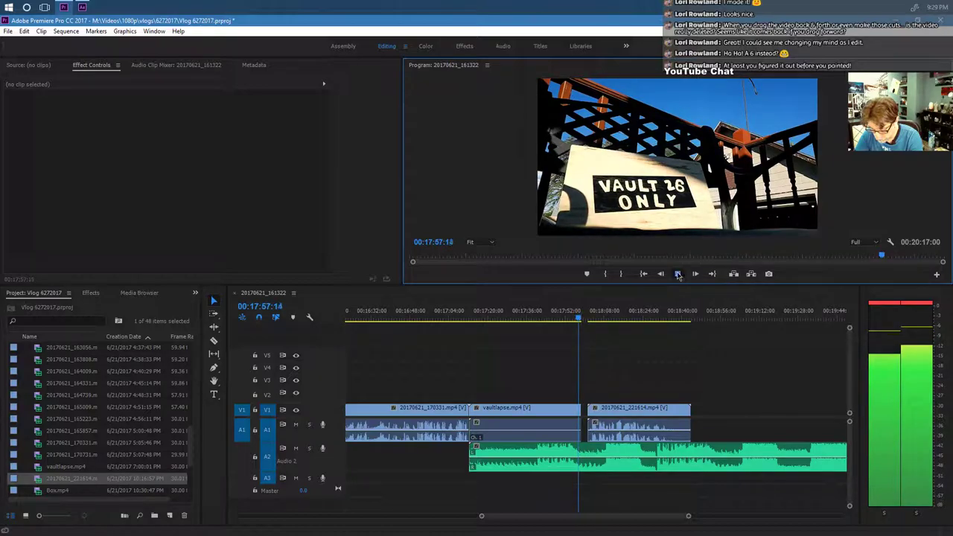
click(678, 274)
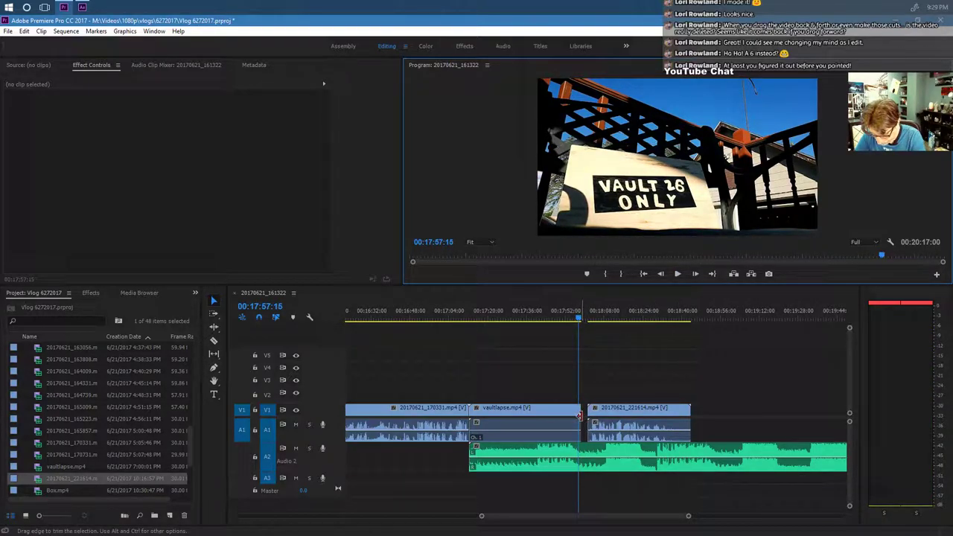
Unlink vaultlapse.mp4's video from its audio and select only the audio part on A1.
click(554, 434)
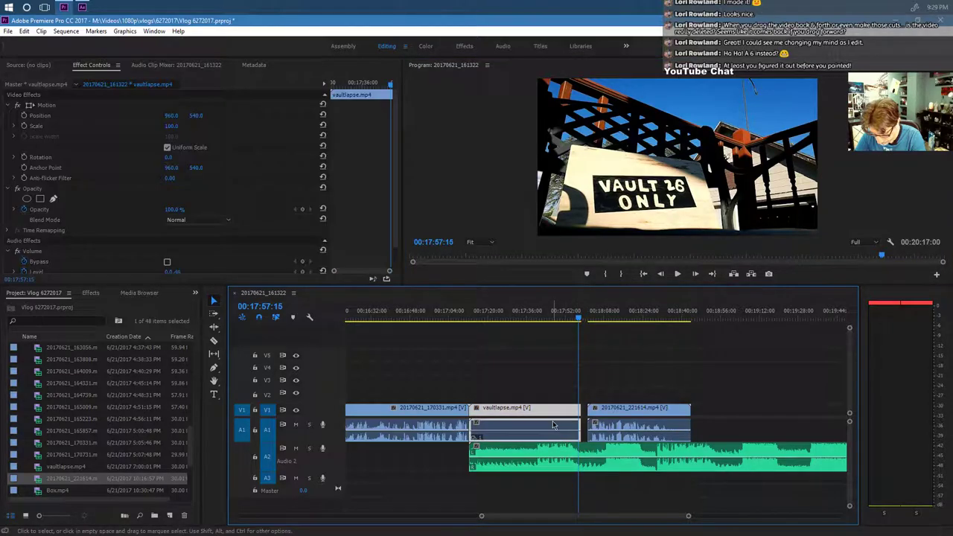
right_click(555, 435)
click(578, 210)
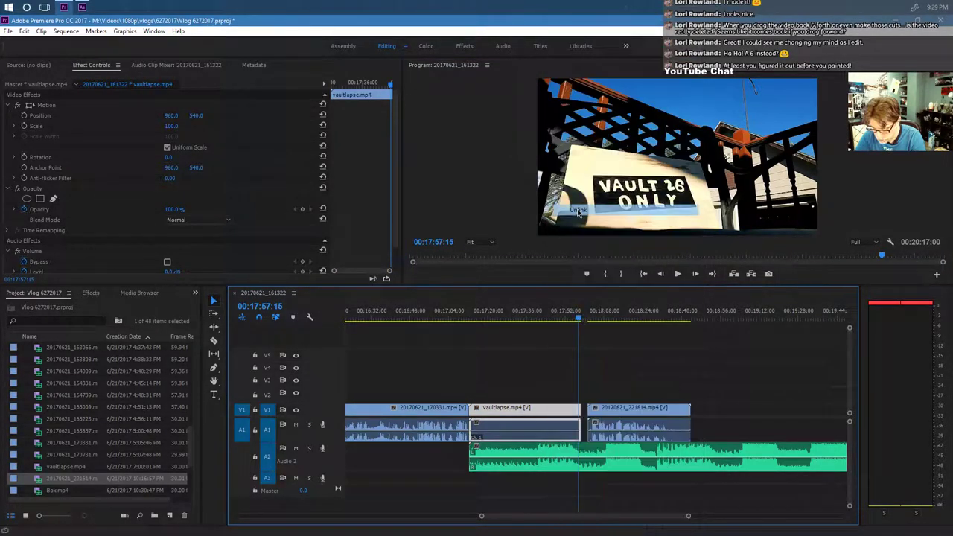
click(536, 428)
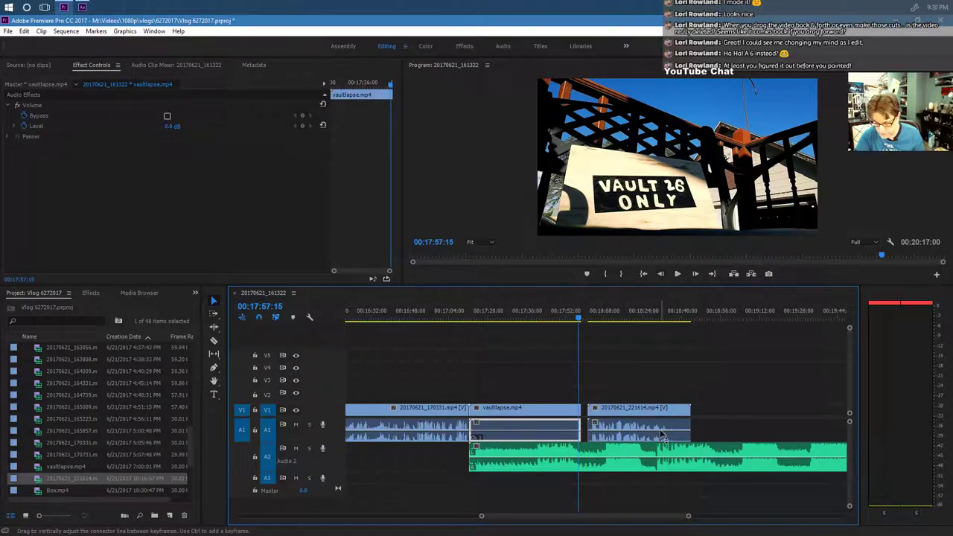
Delete the selected vaultlapse audio from A1.
key(Delete)
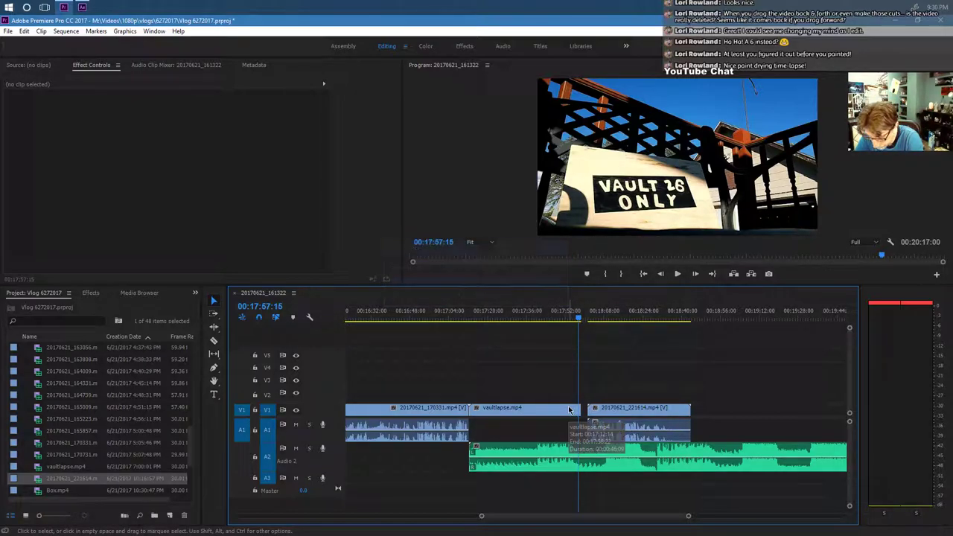
Lift 20170621_221614.mp4 onto V2 and play back the edited section.
drag(615, 411, 593, 400)
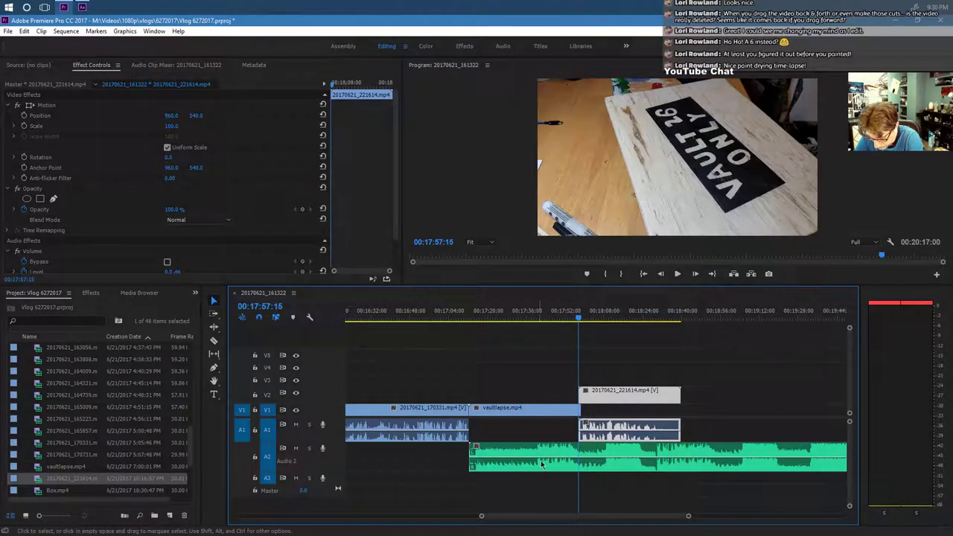
click(562, 317)
click(678, 274)
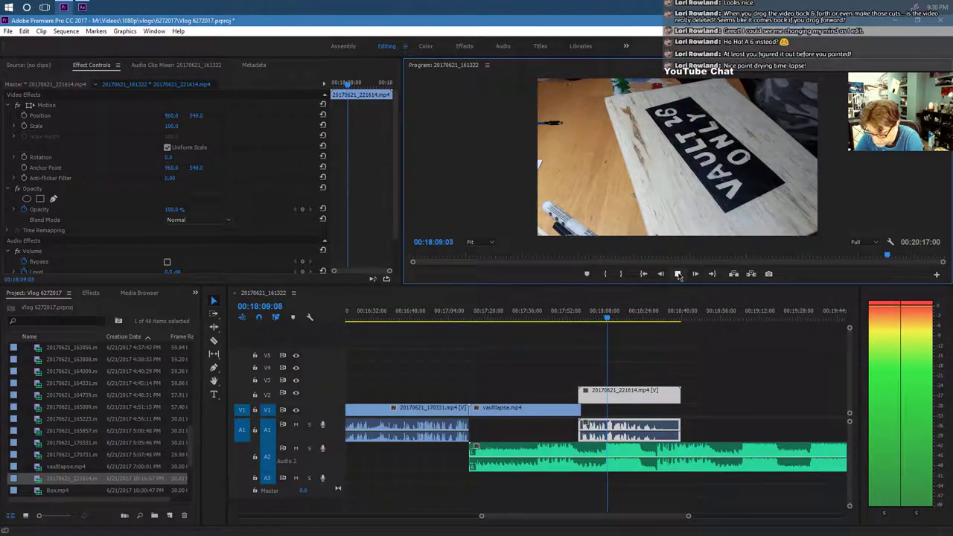
click(679, 275)
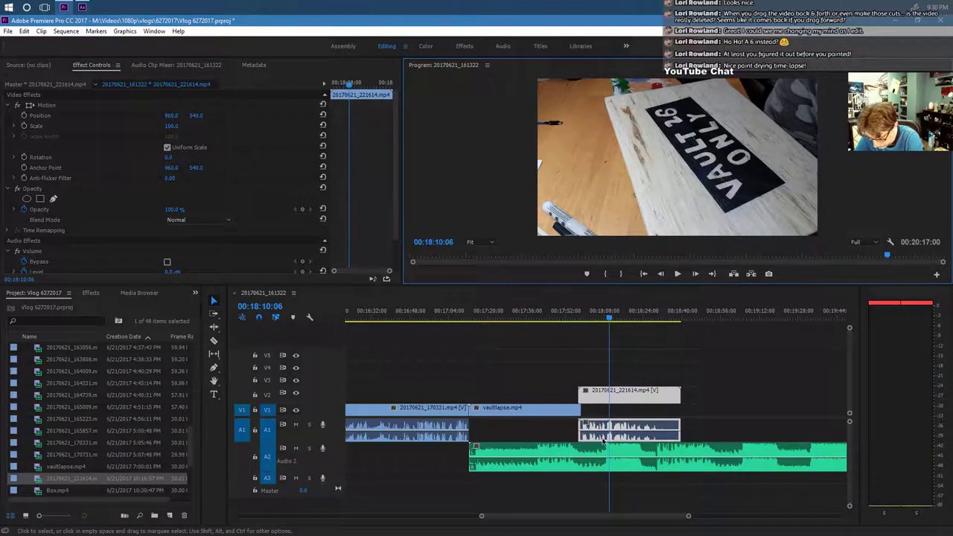
Shift the V2 clip about a second earlier so it starts at 00:17:56:16.
drag(688, 515, 646, 516)
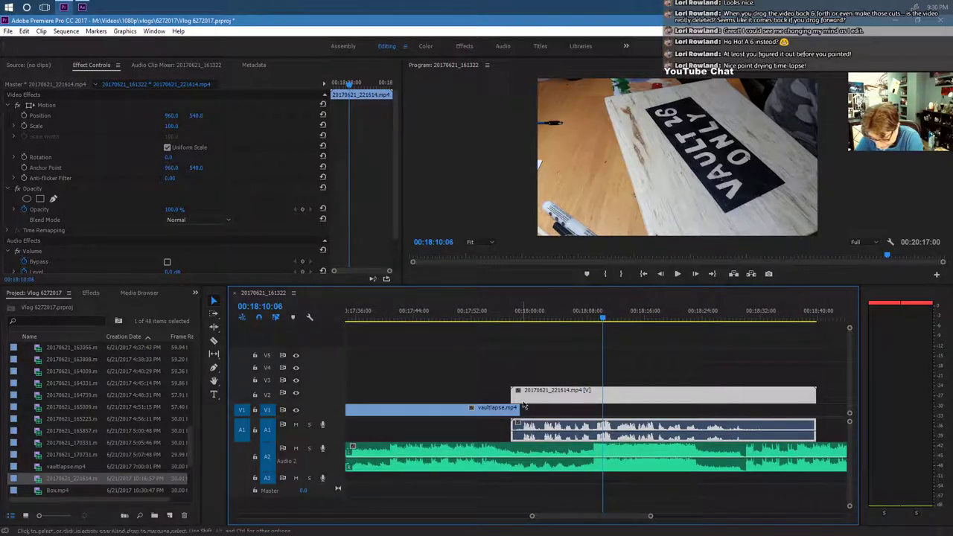
drag(541, 397, 535, 394)
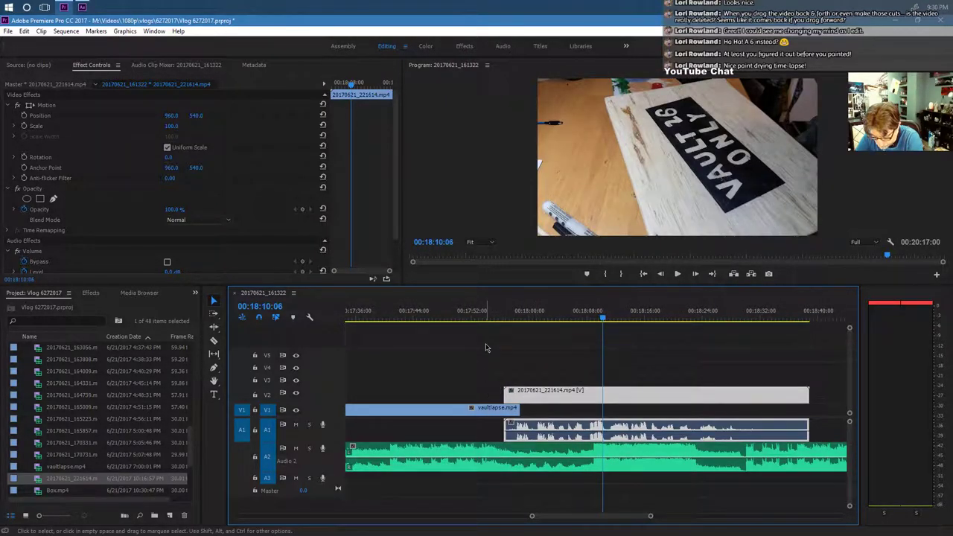
click(469, 316)
Play back the overlap between vaultlapse.mp4 and 20170621_221614.
key(space)
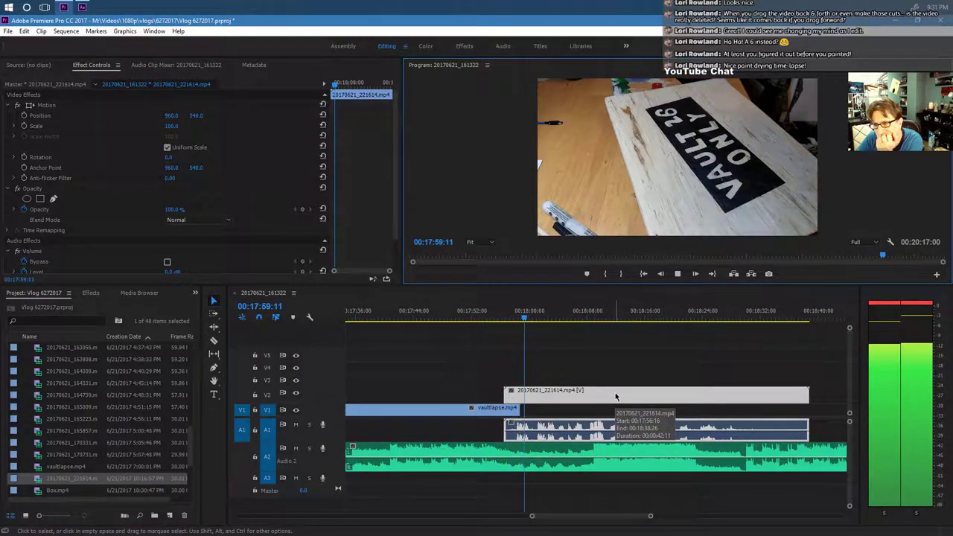
click(677, 274)
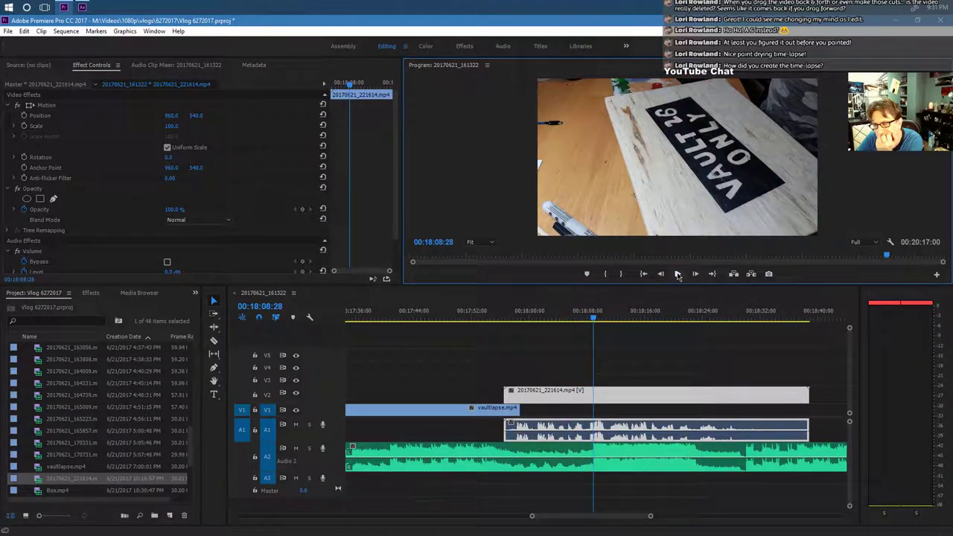
click(678, 274)
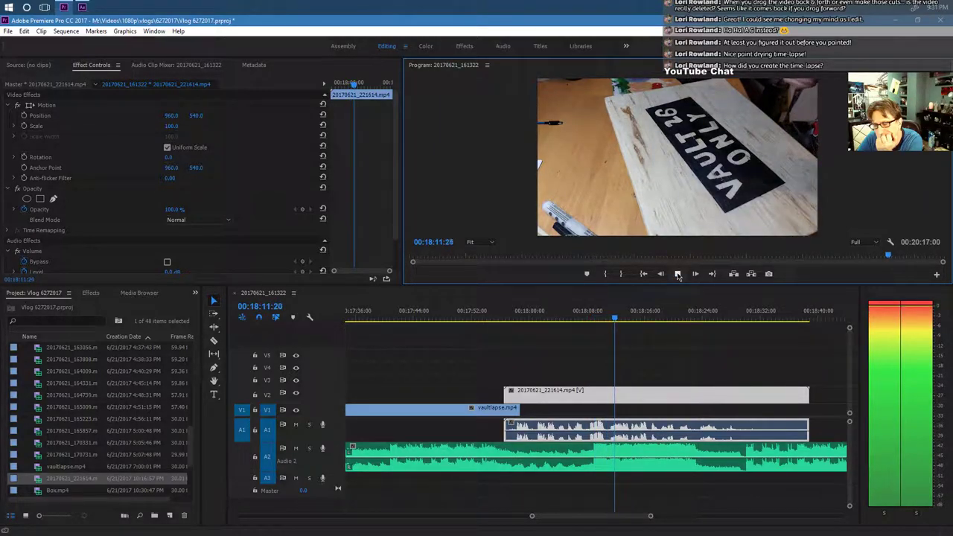
click(678, 274)
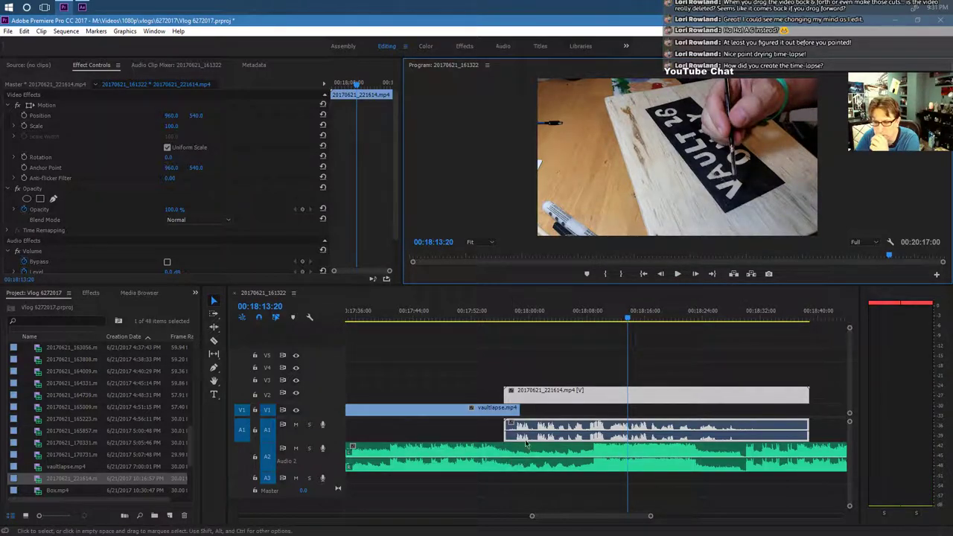
Park the playhead near 00:17:57 and select the ES_Glowing In The Dark music on A2.
click(510, 317)
drag(510, 317, 518, 318)
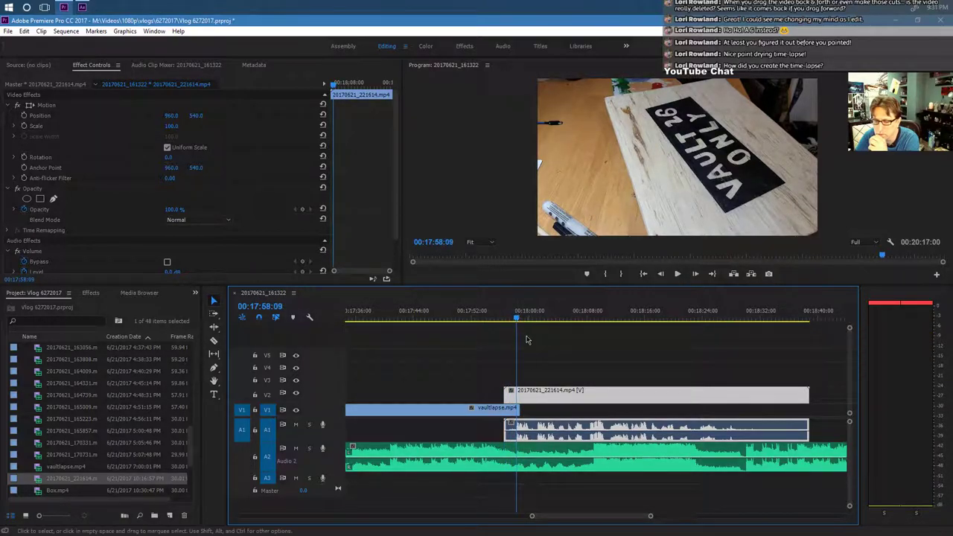
click(518, 457)
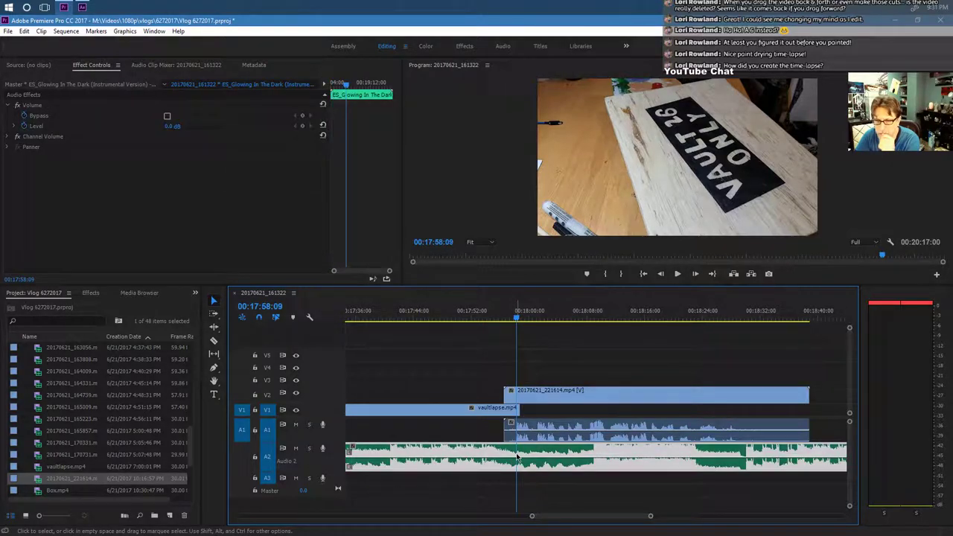
Keyframe the music Level near 00:17:58 down to -7.3 dB and play back to check.
click(26, 127)
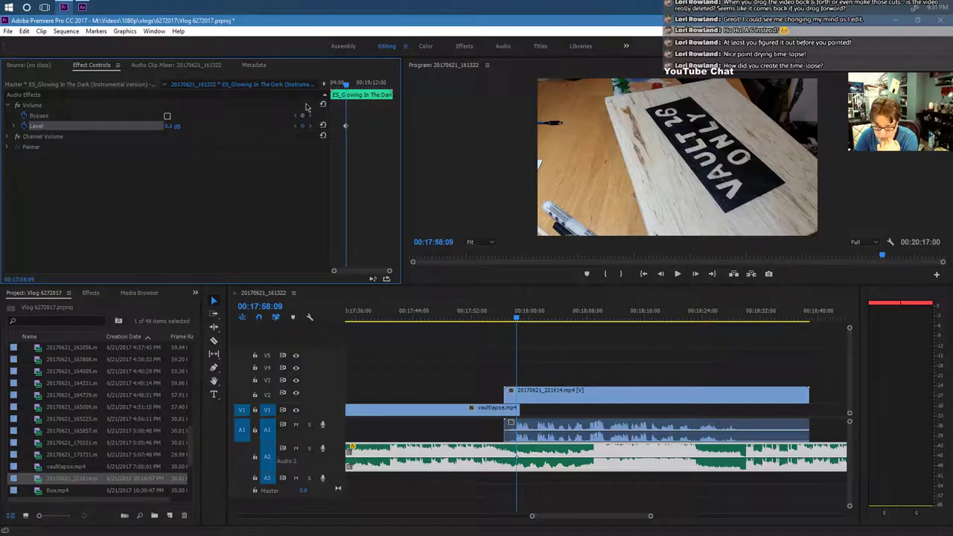
click(519, 320)
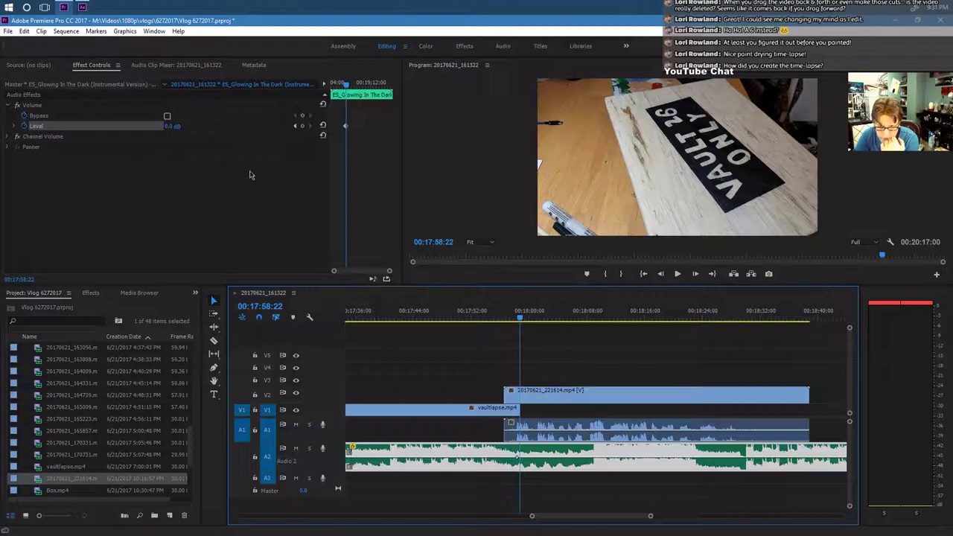
click(170, 127)
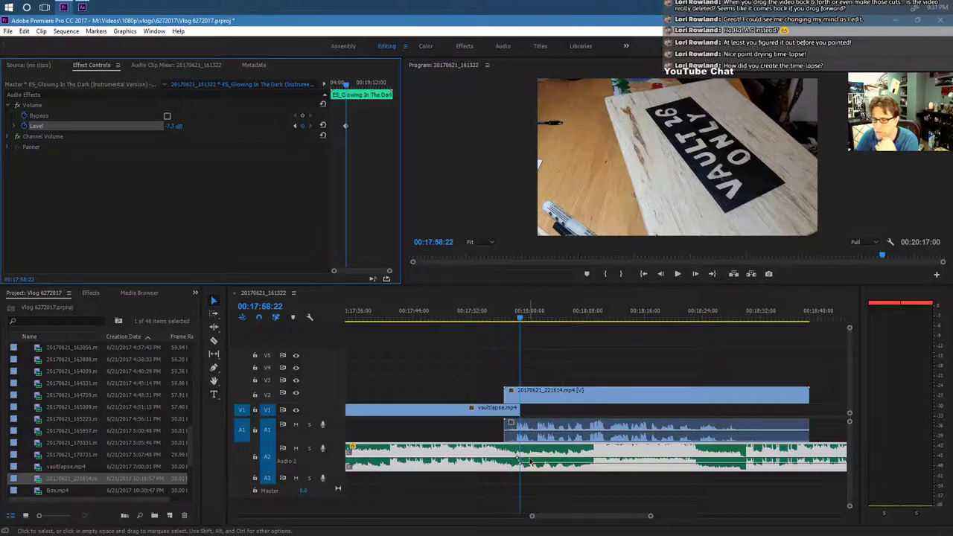
drag(522, 320, 511, 317)
click(677, 274)
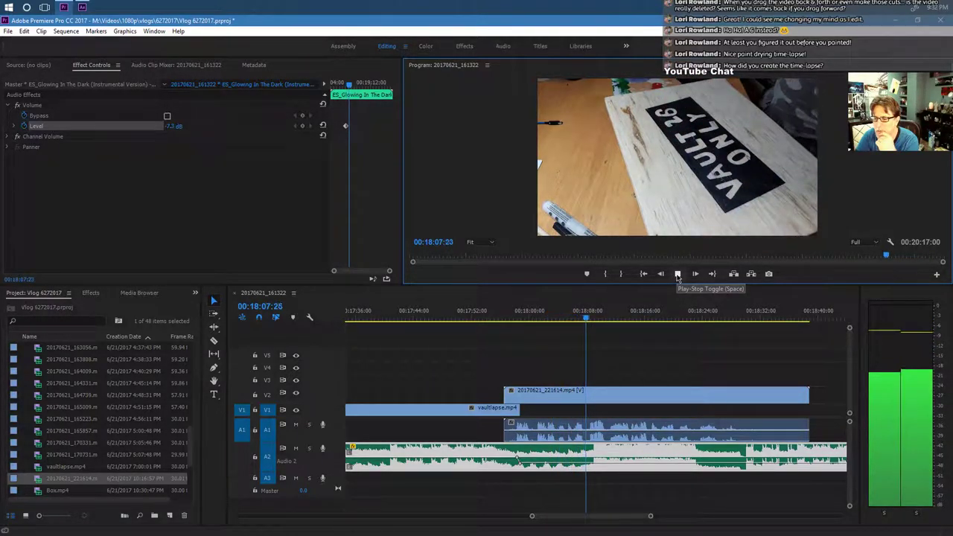
click(678, 275)
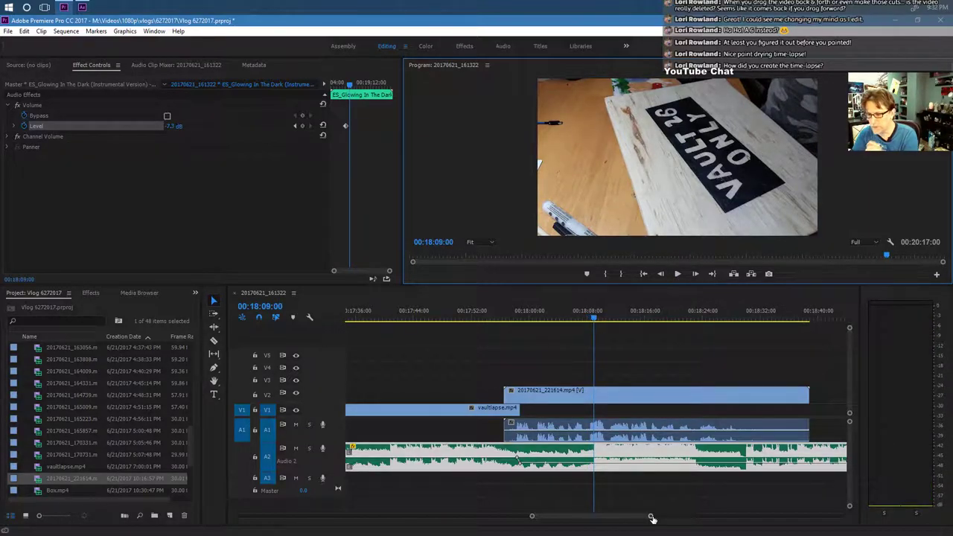
drag(651, 517, 638, 517)
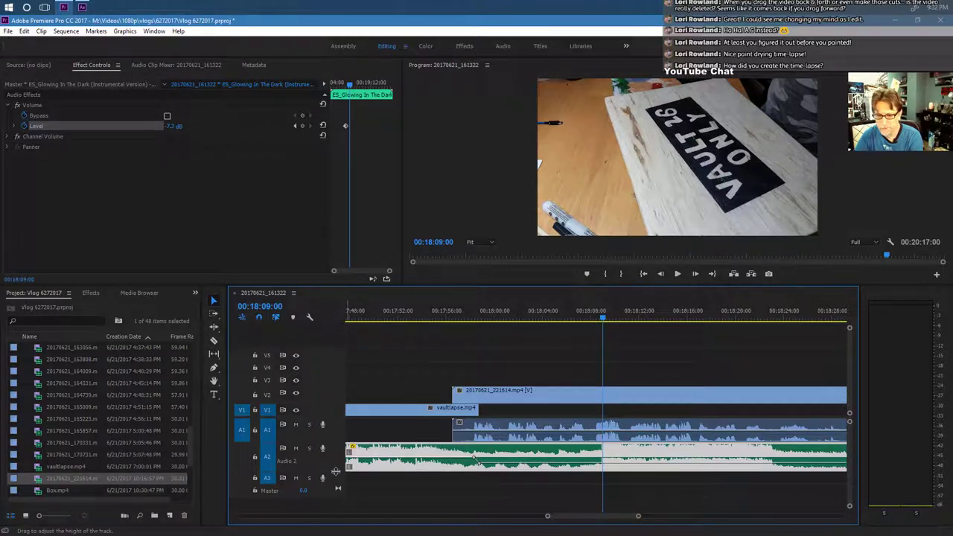
Razor-cut the ES_Glowing In The Dark music on A2 at 00:18:08:27.
drag(336, 471, 336, 487)
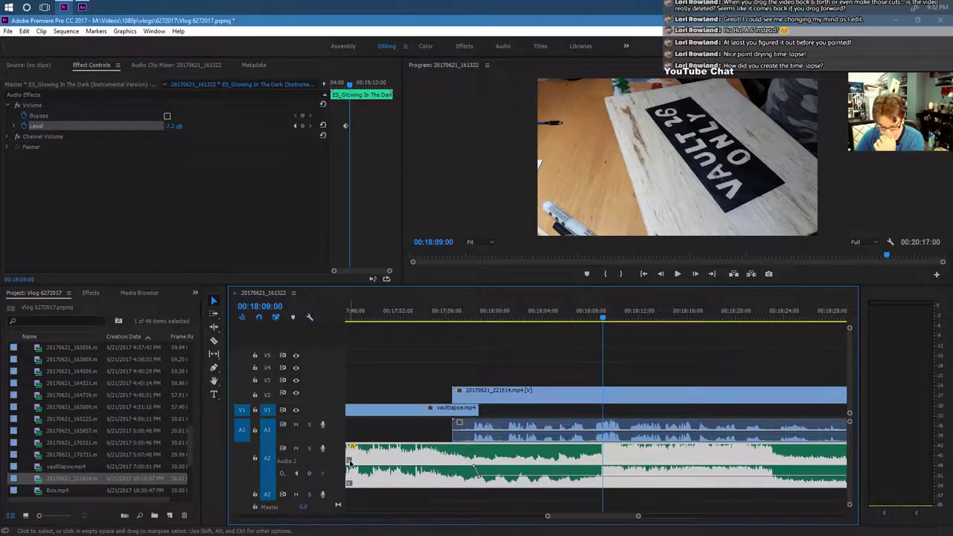
drag(639, 517, 553, 518)
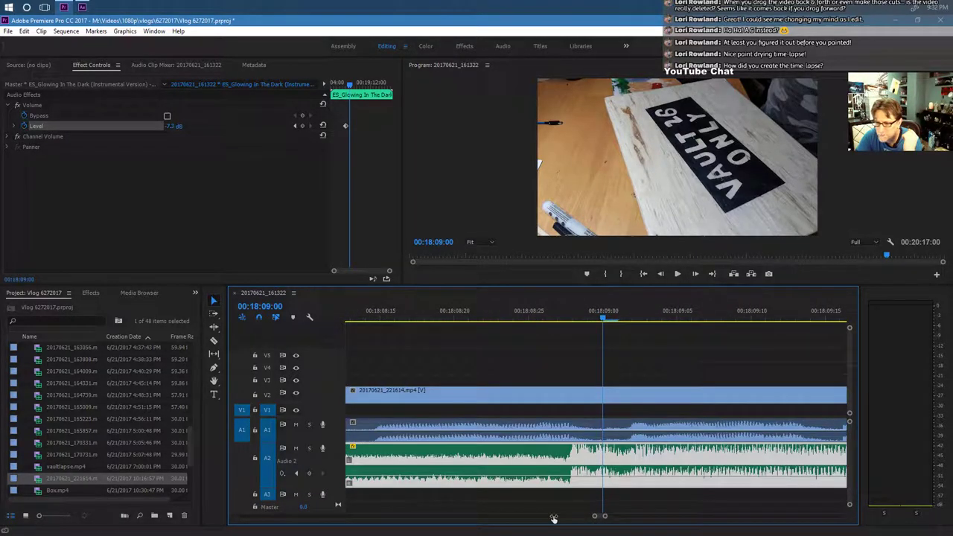
drag(603, 322, 571, 323)
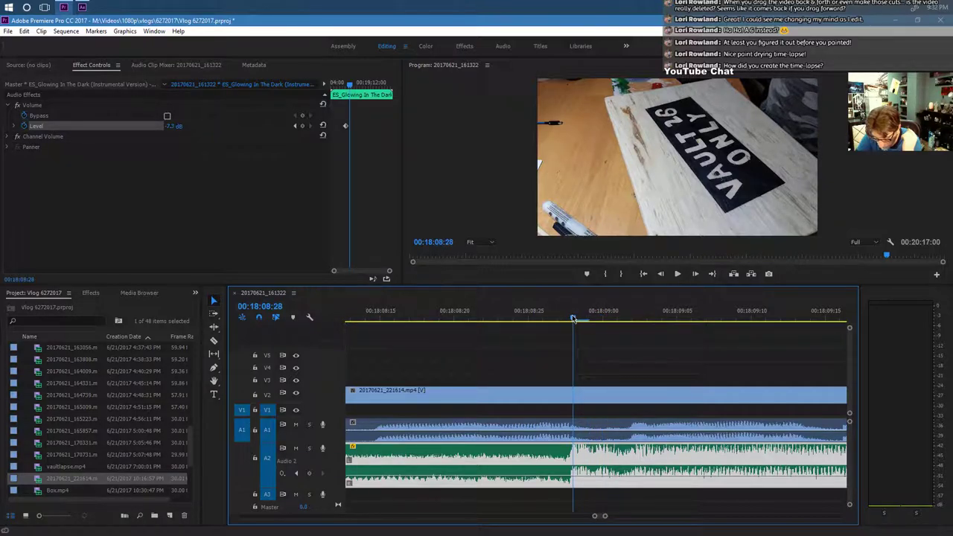
drag(570, 318, 571, 318)
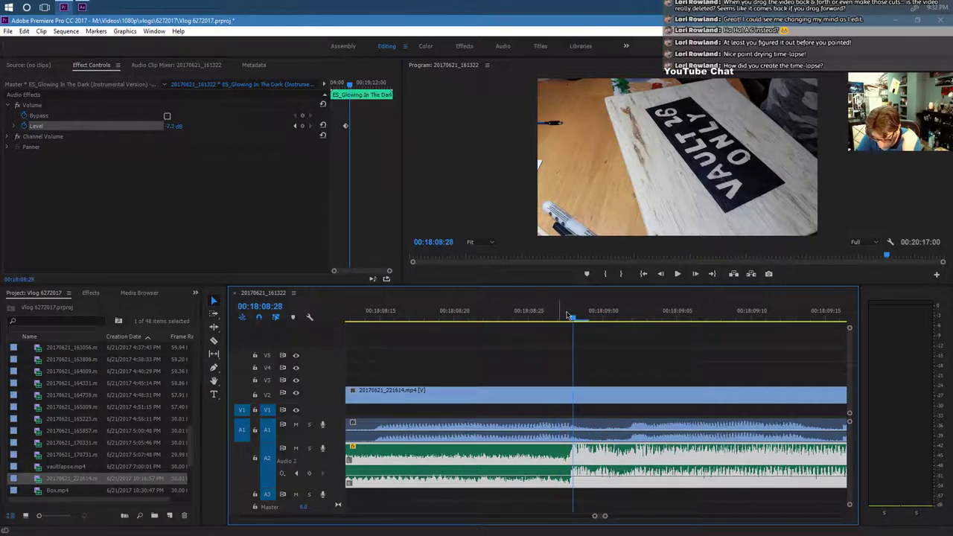
click(215, 341)
click(577, 458)
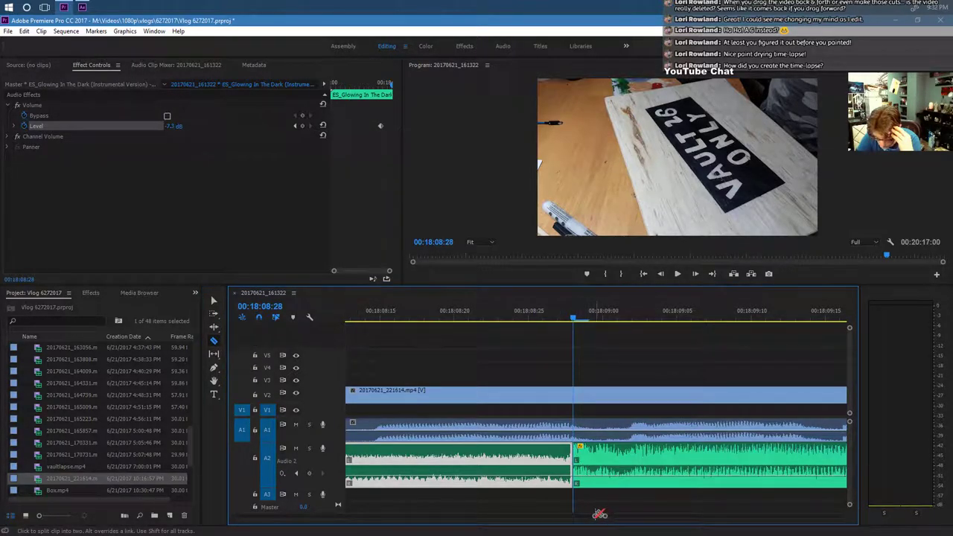
drag(574, 319, 326, 324)
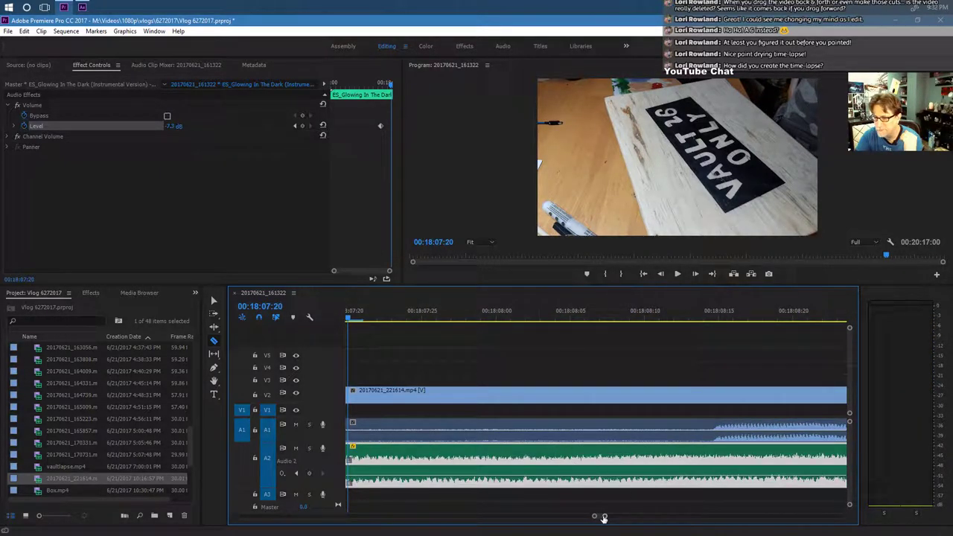
drag(604, 519, 628, 516)
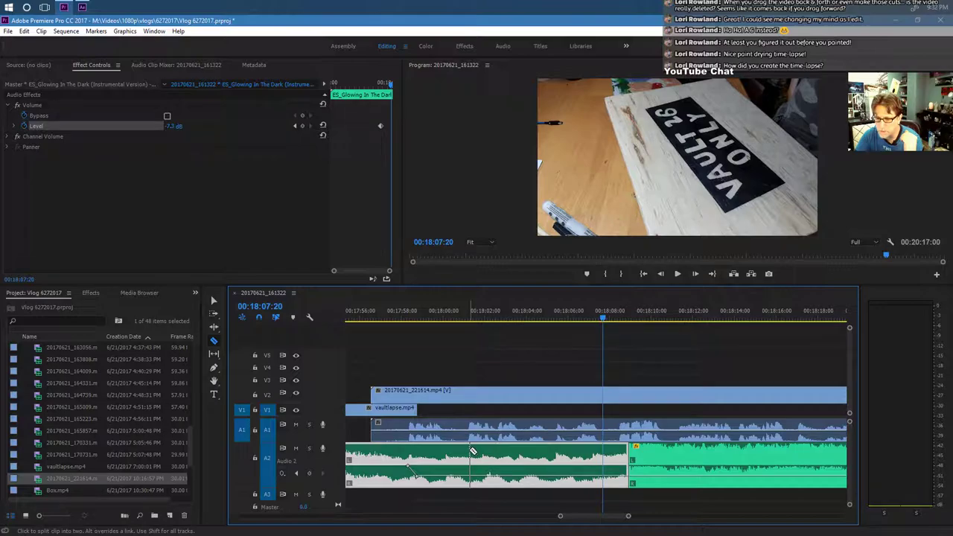
Cut the A2 music near 00:17:58 and slide the last music piece later to leave a gap.
click(411, 453)
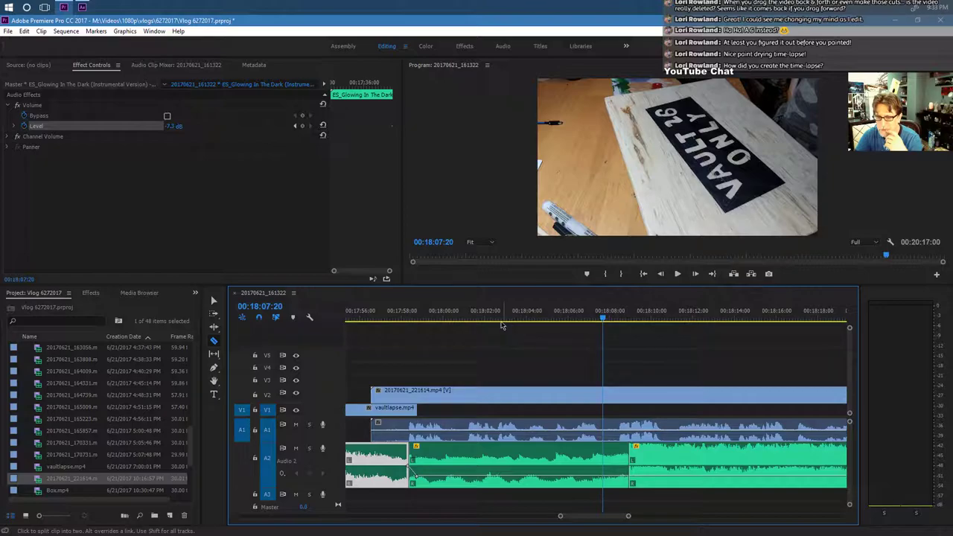
click(214, 301)
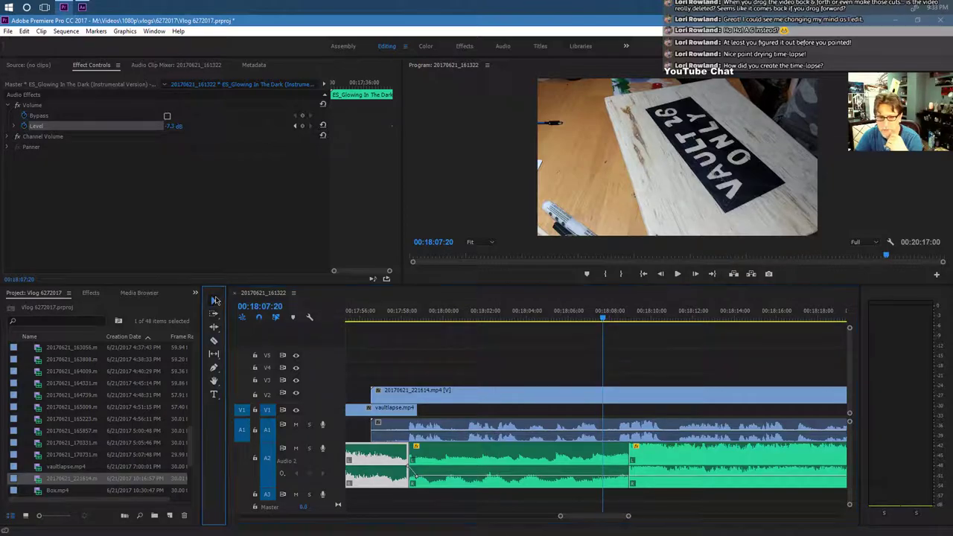
click(537, 457)
drag(662, 462, 803, 460)
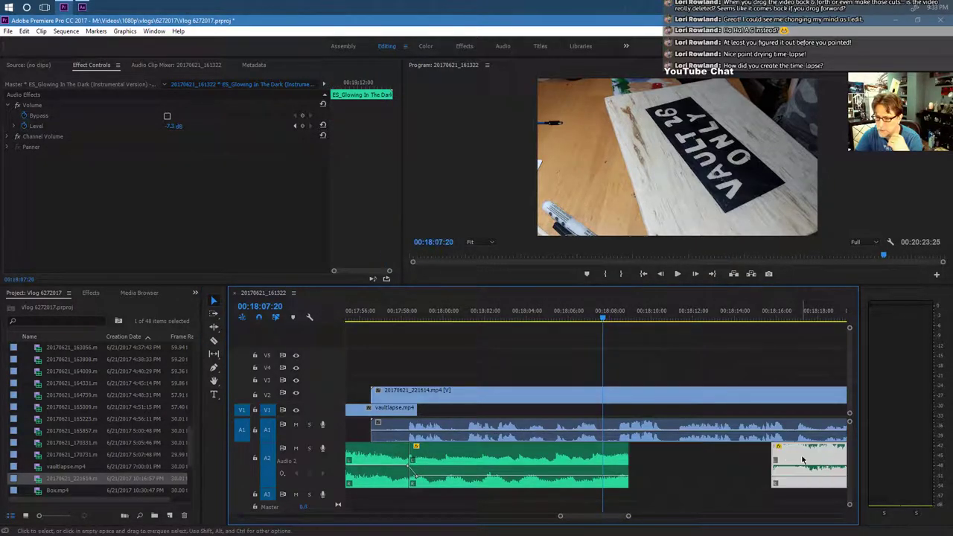
Copy the middle music piece, target track A3, and park the playhead at 00:18:08:27.
click(560, 467)
right_click(554, 453)
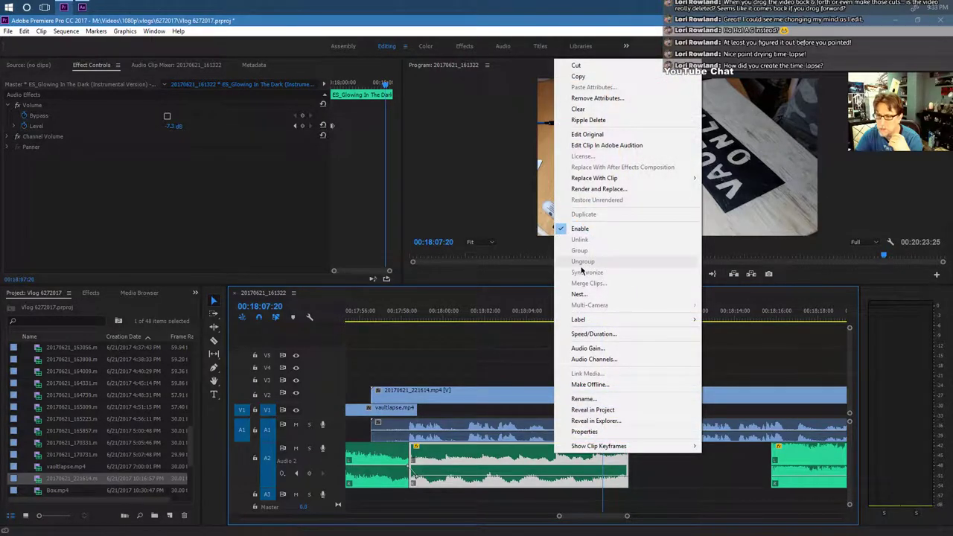
click(592, 77)
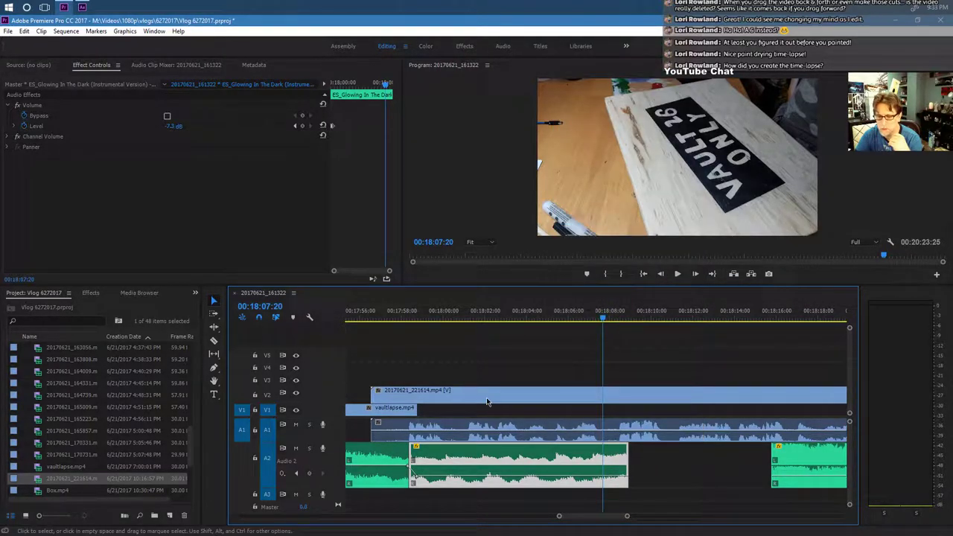
click(268, 496)
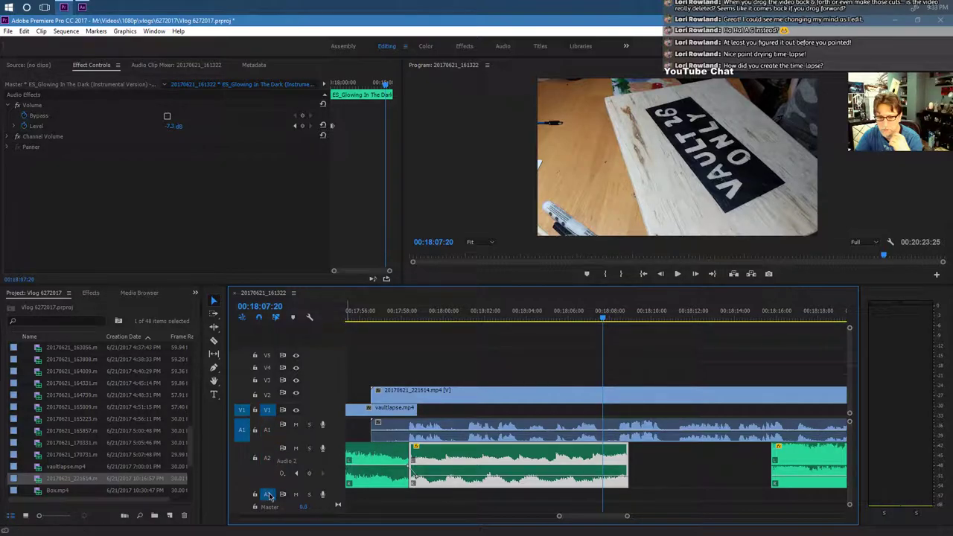
click(630, 500)
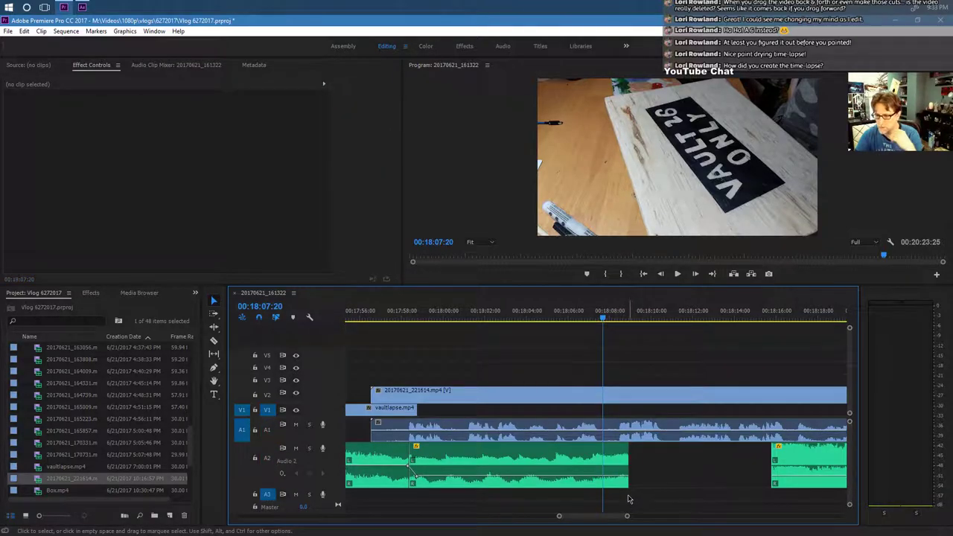
click(631, 319)
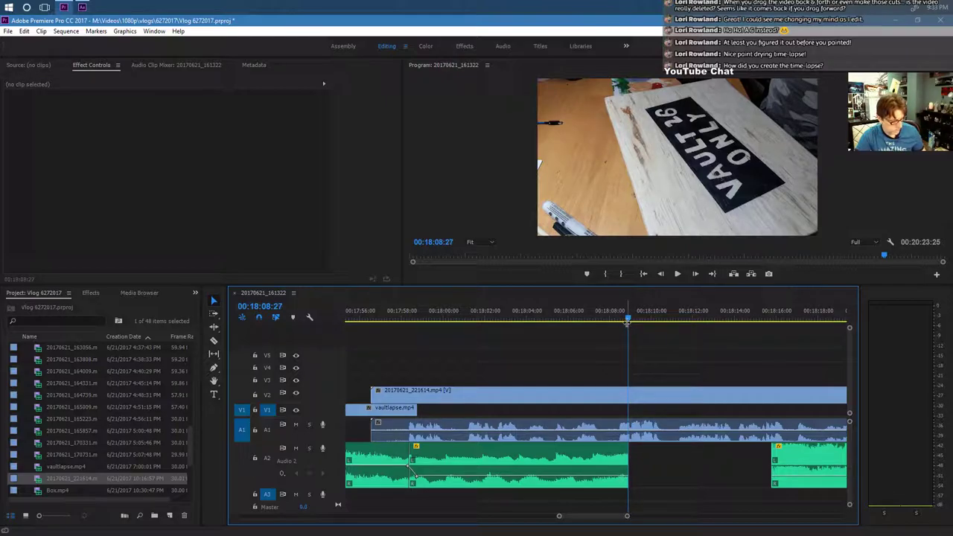
Paste the copied music onto A3 under the gap and shift the last A2 piece about 3 seconds later.
key(ctrl+v)
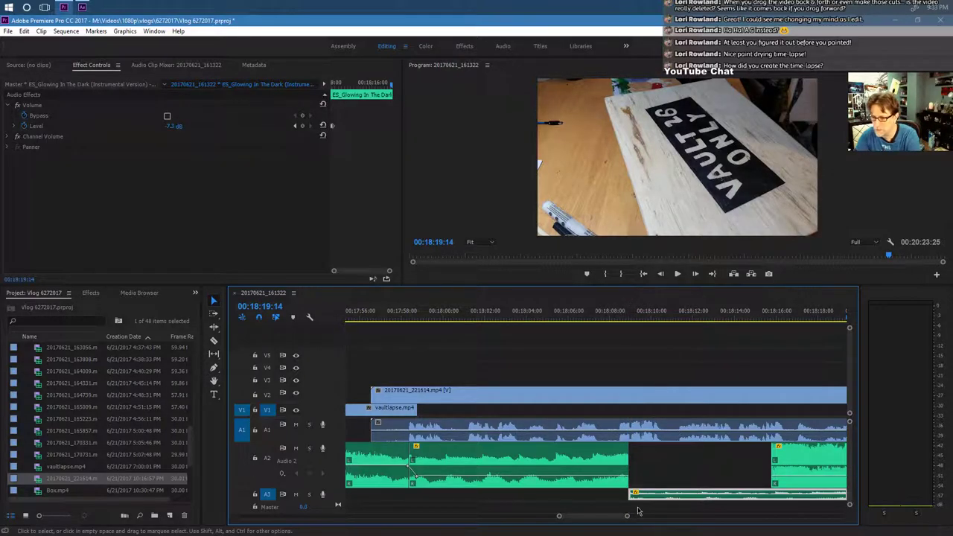
drag(628, 518, 643, 519)
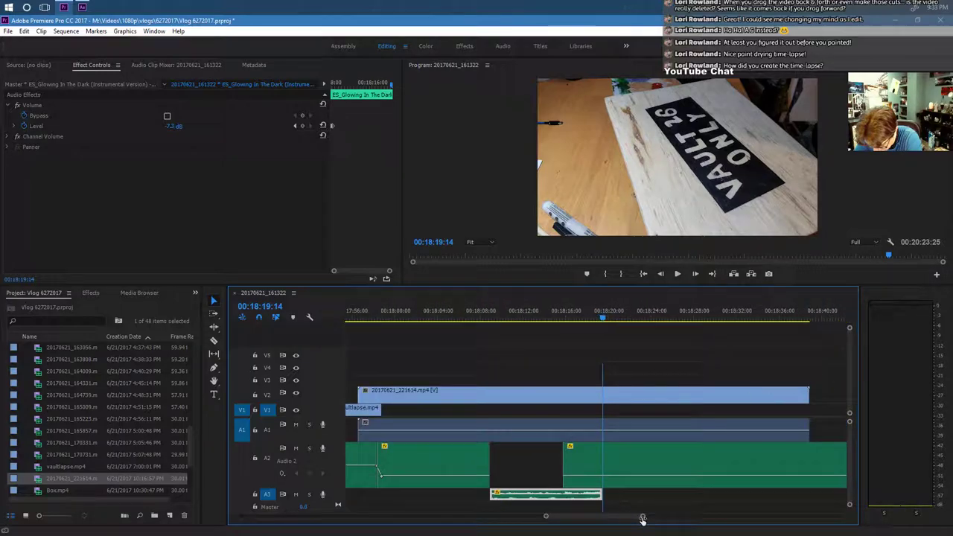
click(463, 316)
click(677, 274)
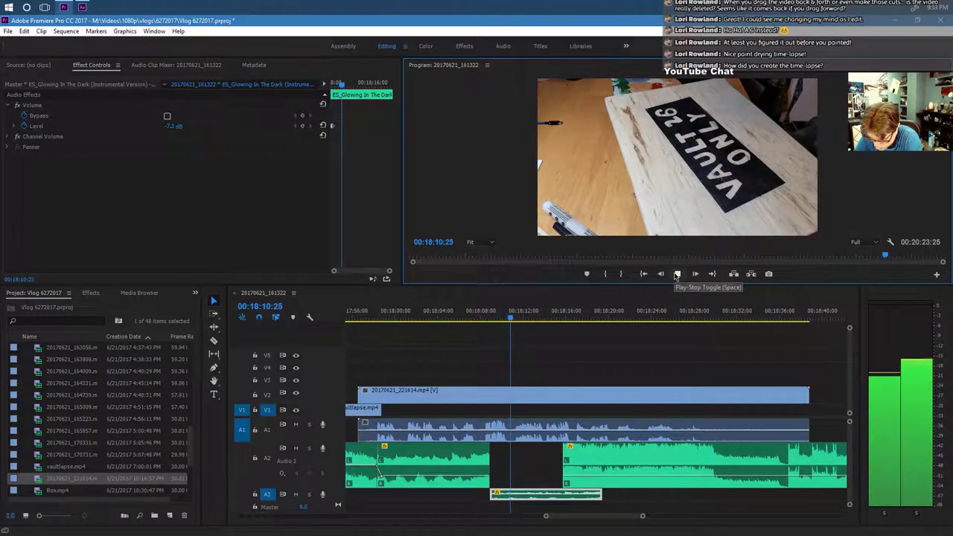
drag(603, 460, 643, 461)
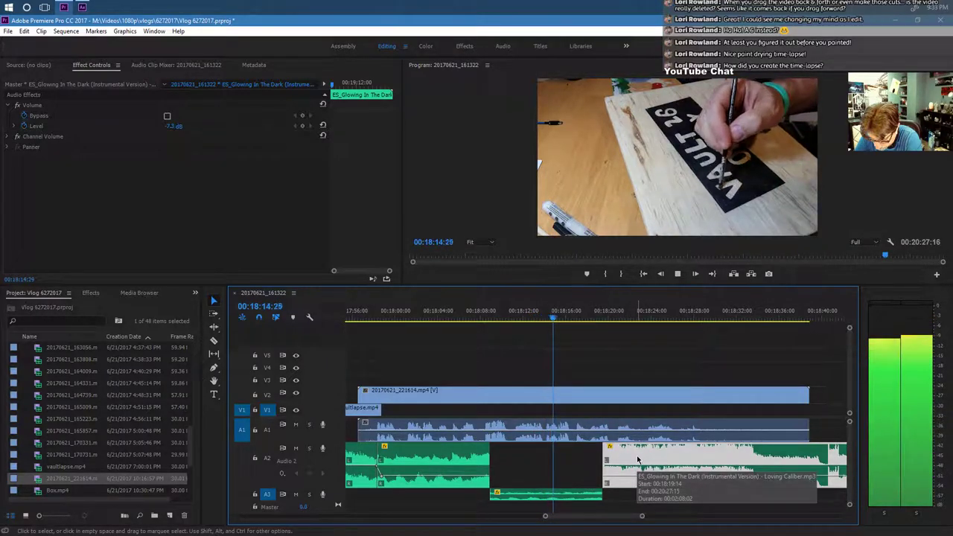
click(679, 275)
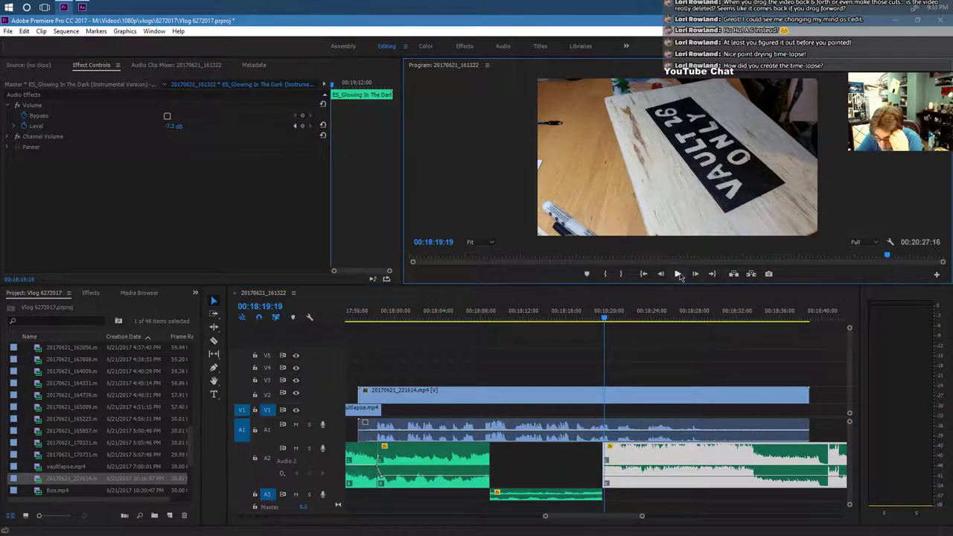
Trim the end of clip 20170621_221614 back to about 00:18:18.
click(557, 318)
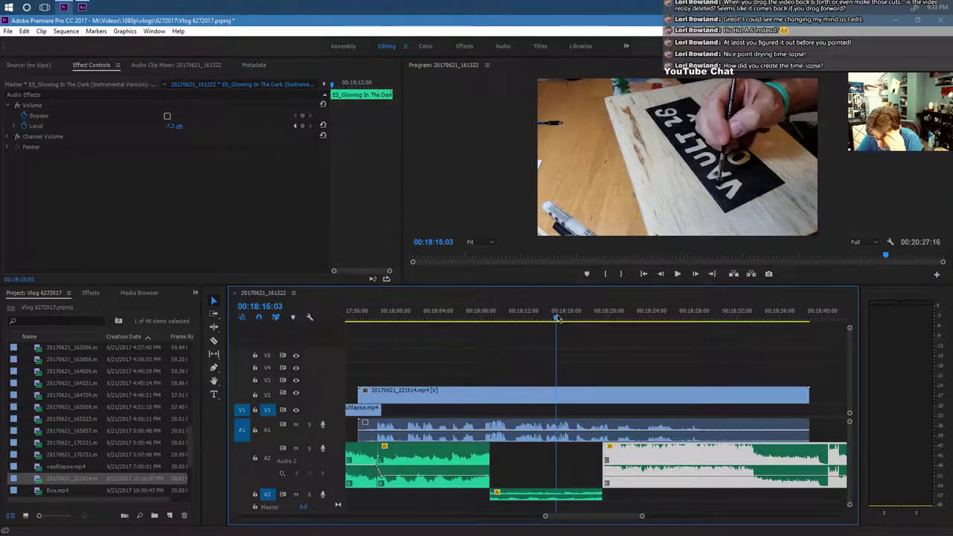
click(677, 274)
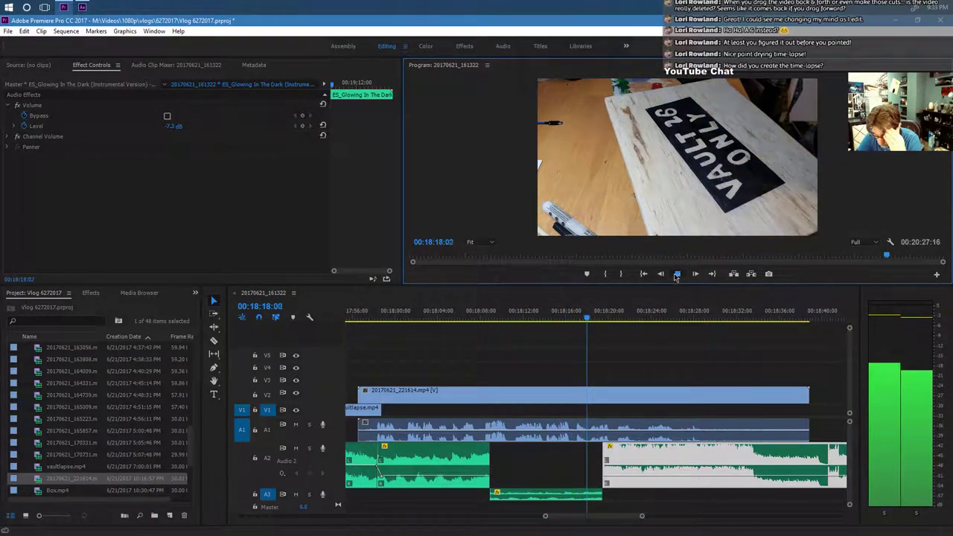
click(676, 274)
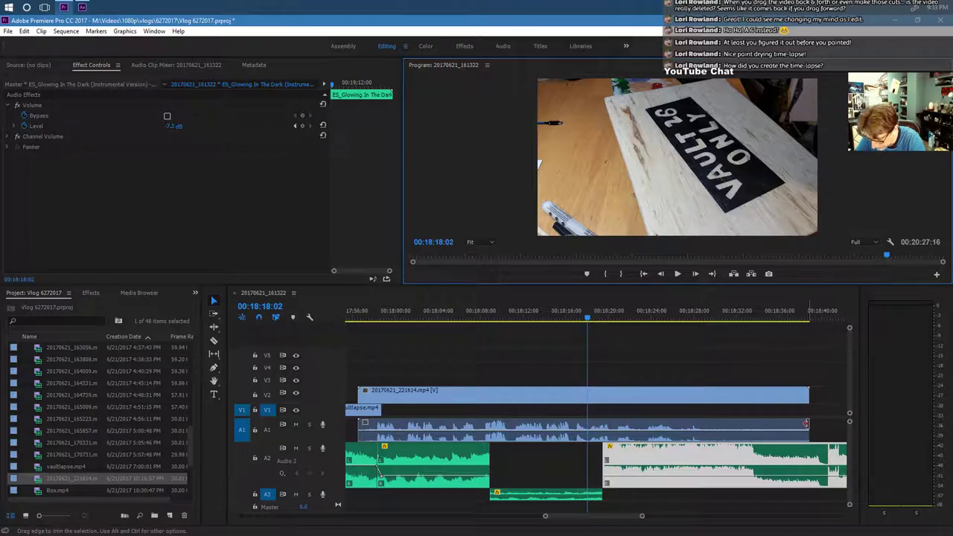
drag(806, 424, 601, 430)
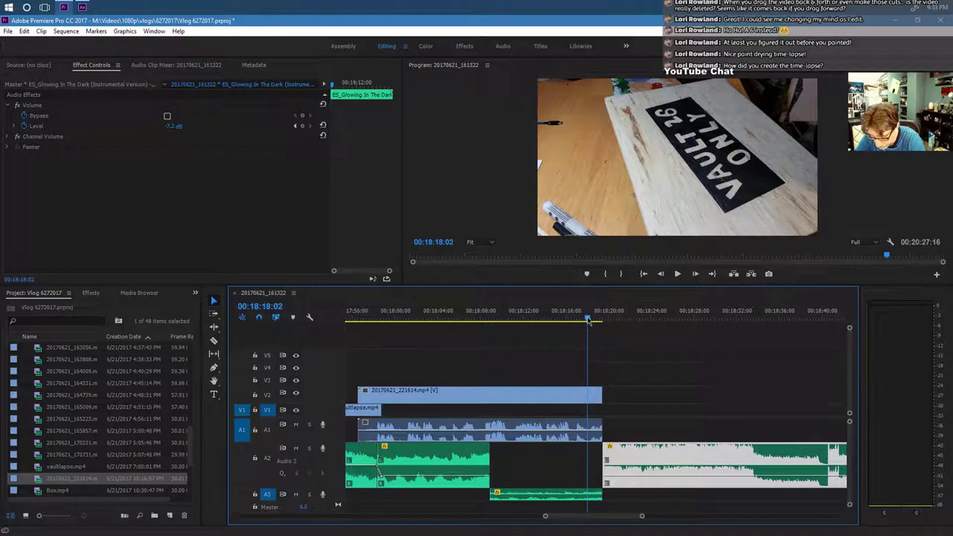
Keyframe the 20170621_221614 audio Level from 0.0 dB to -287.5 dB at its end, then review the fade.
click(560, 438)
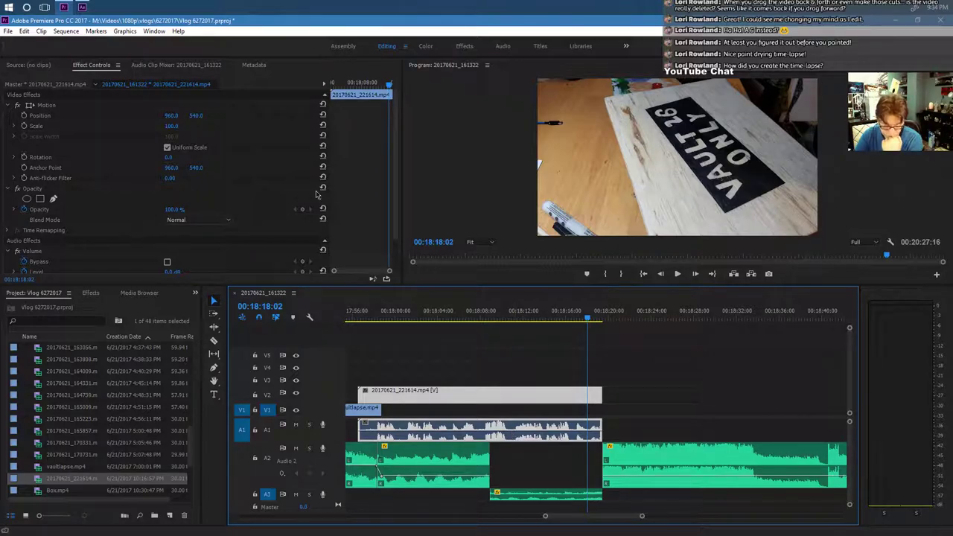
scroll(58, 236, down, 2)
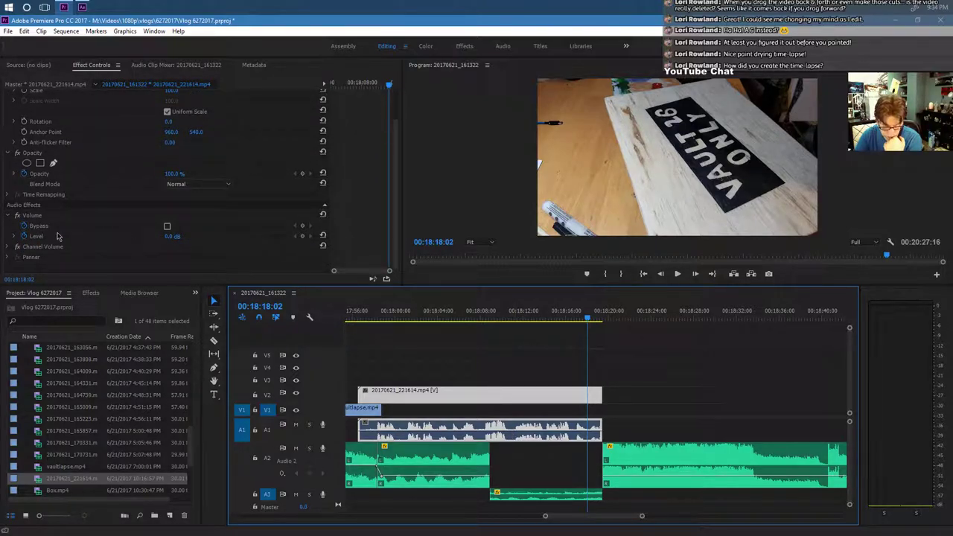
click(25, 236)
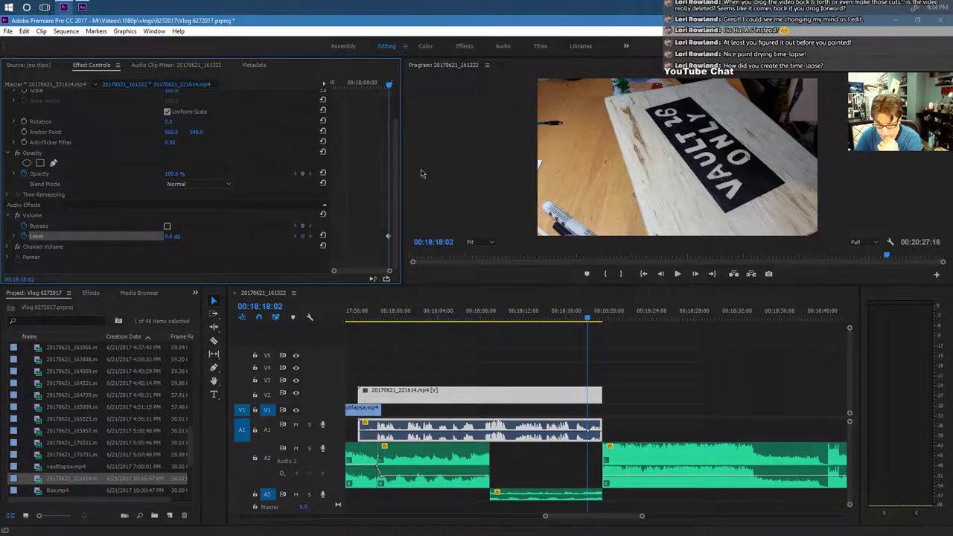
click(696, 274)
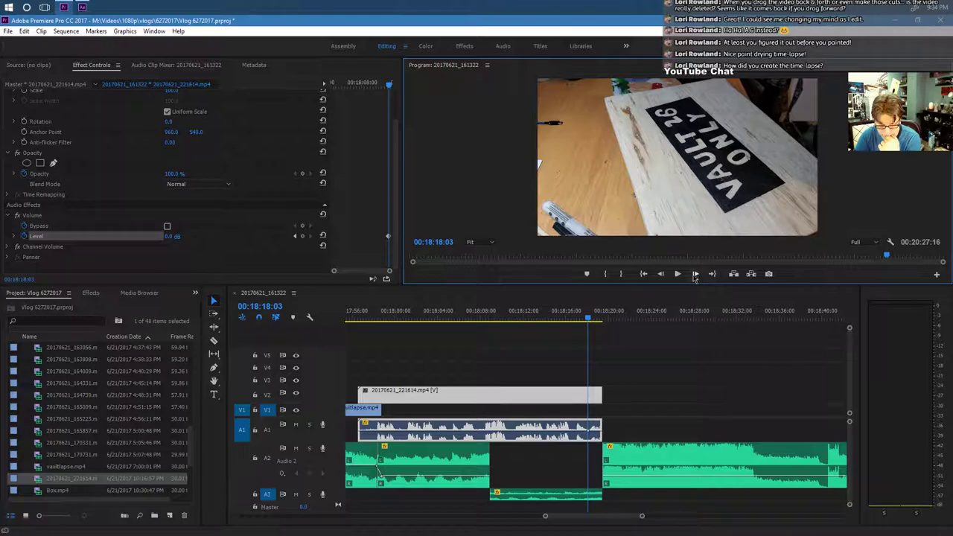
drag(171, 236, 149, 236)
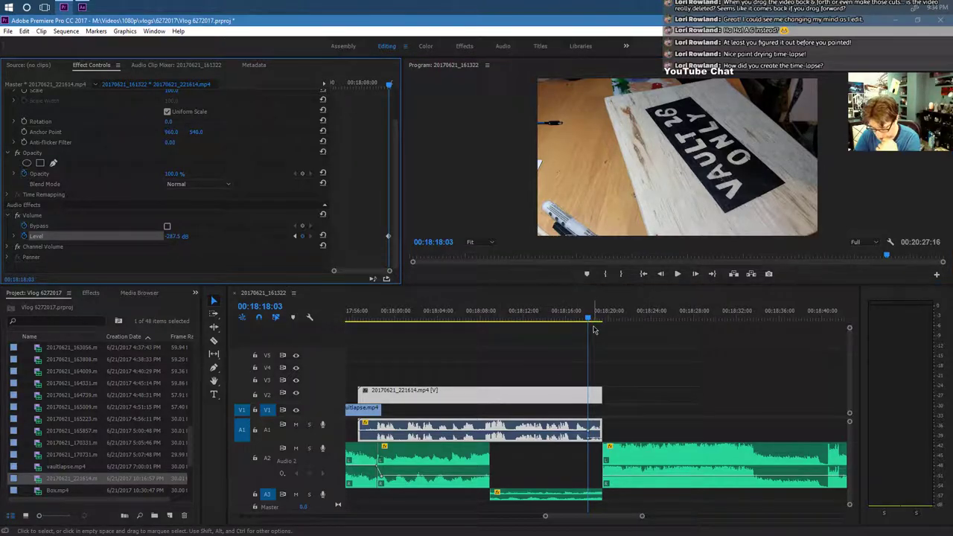
click(541, 318)
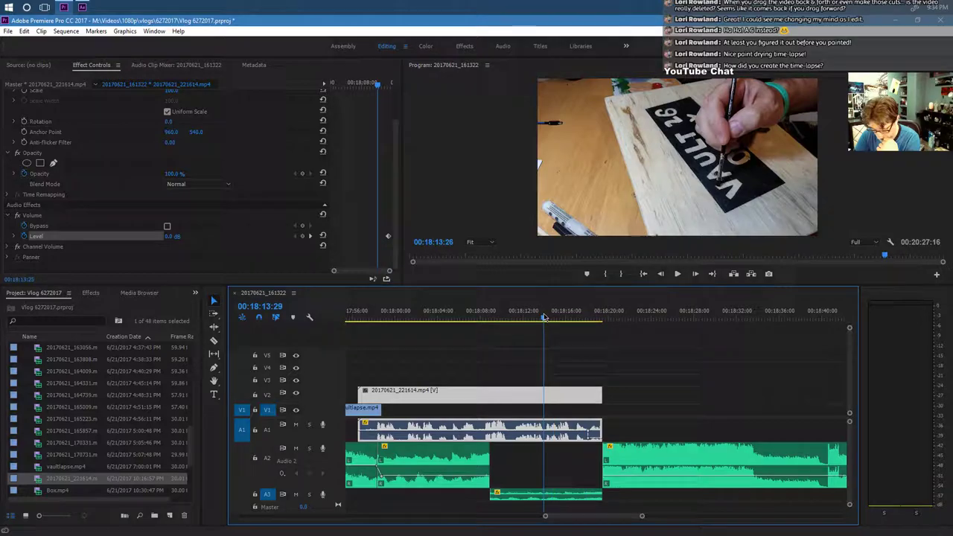
click(678, 275)
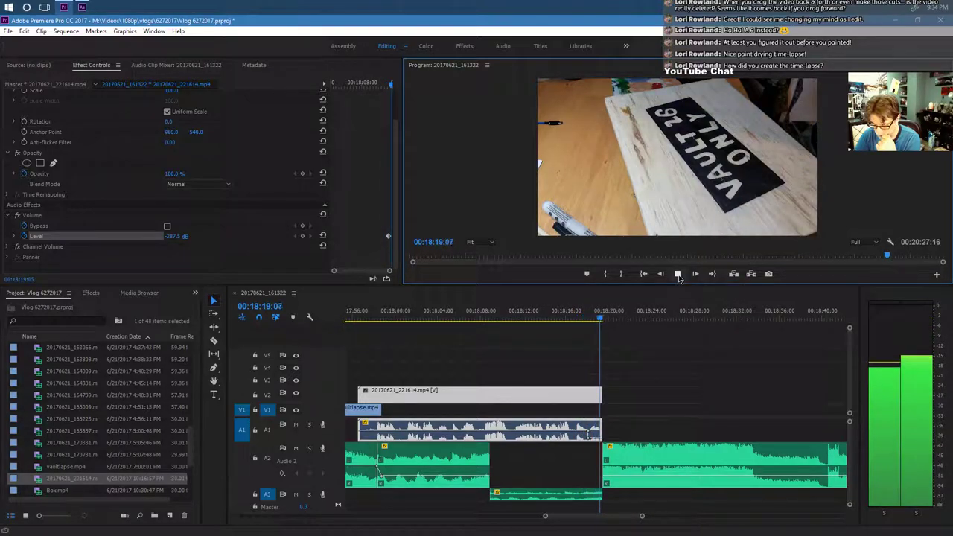
click(679, 274)
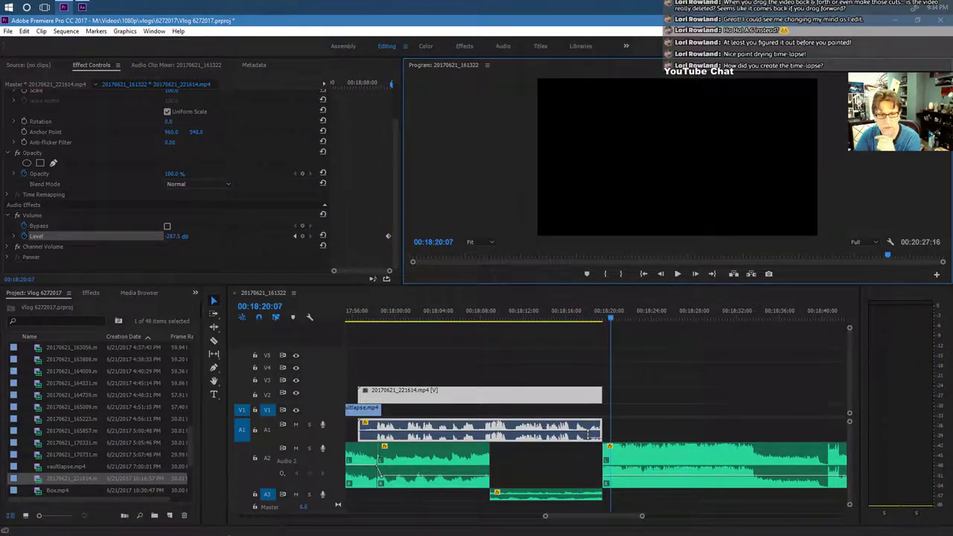
scroll(72, 464, down, 2)
scroll(72, 464, down, 1)
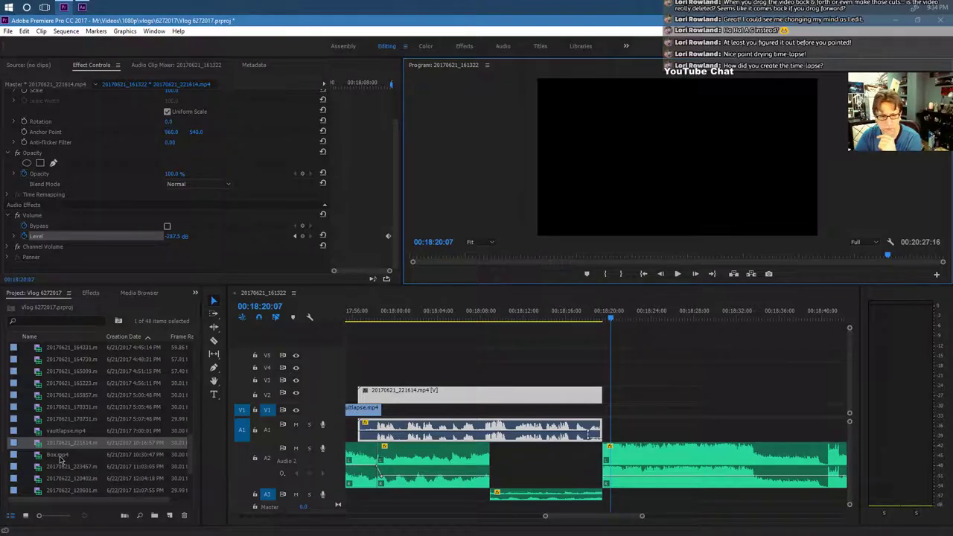
drag(60, 459, 612, 416)
click(594, 318)
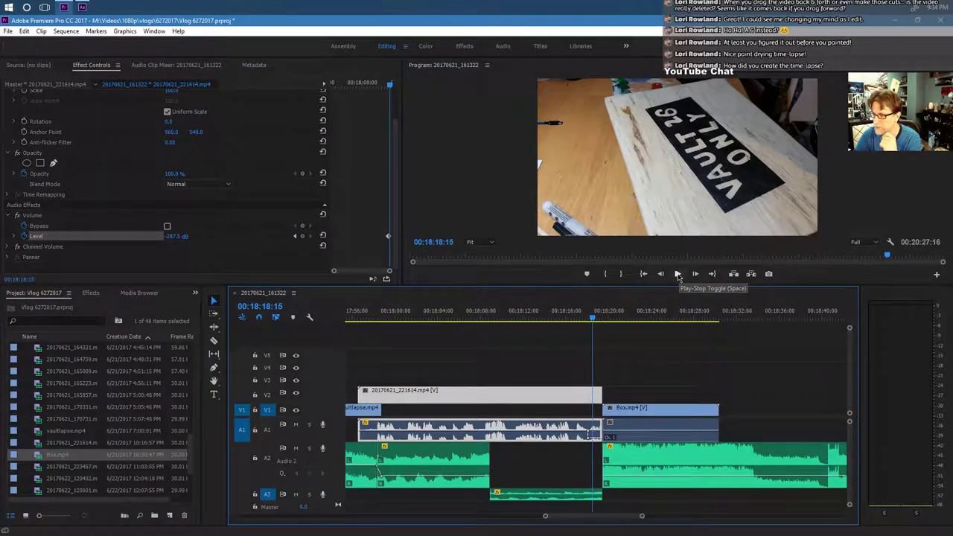
click(678, 274)
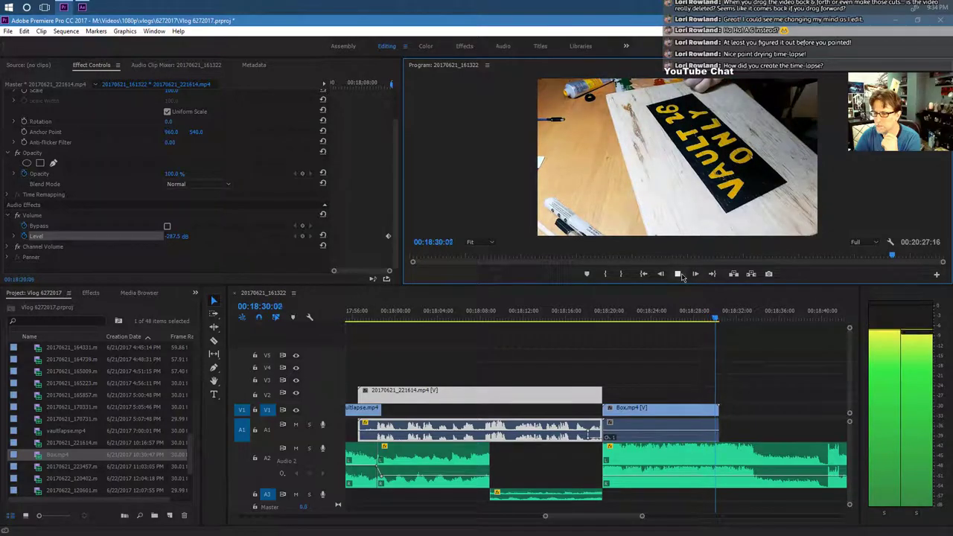
click(679, 273)
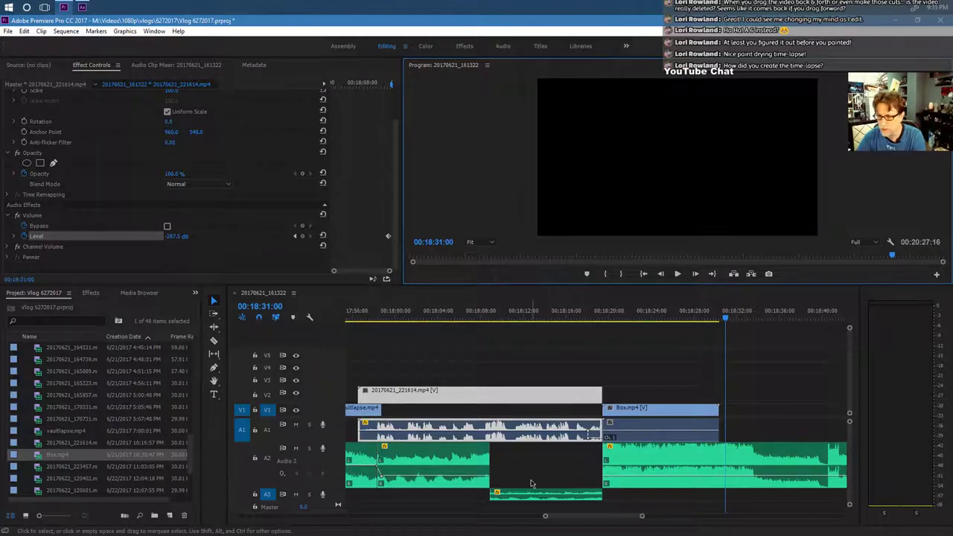
drag(605, 312, 592, 313)
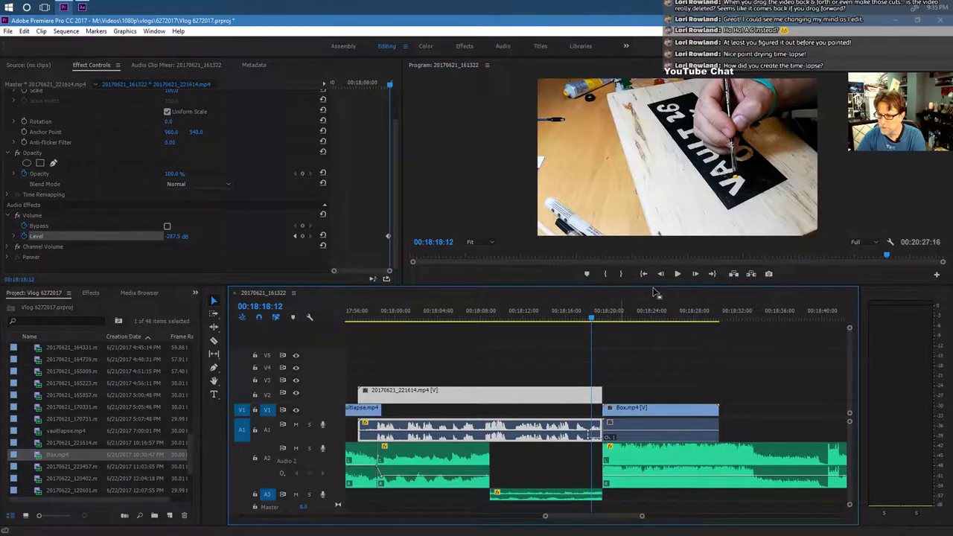
click(677, 274)
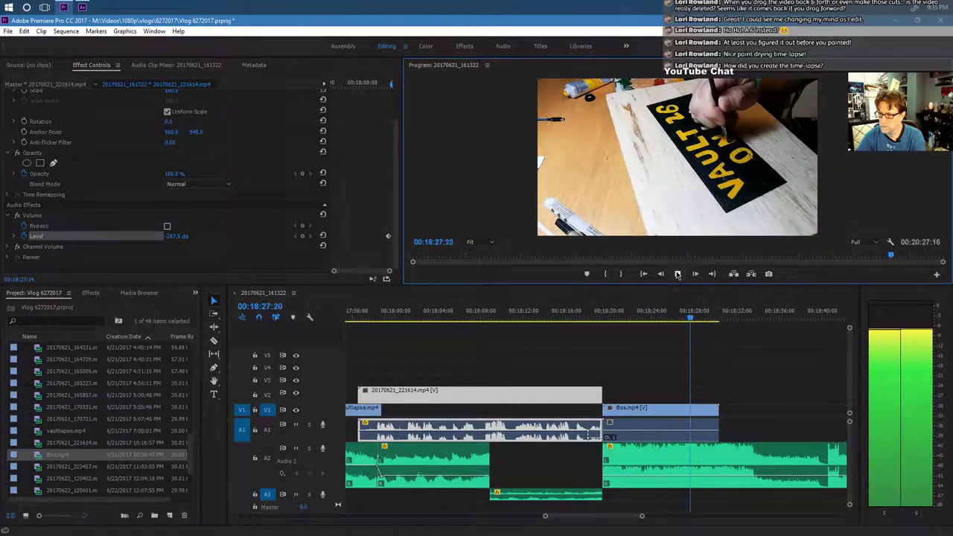
click(677, 274)
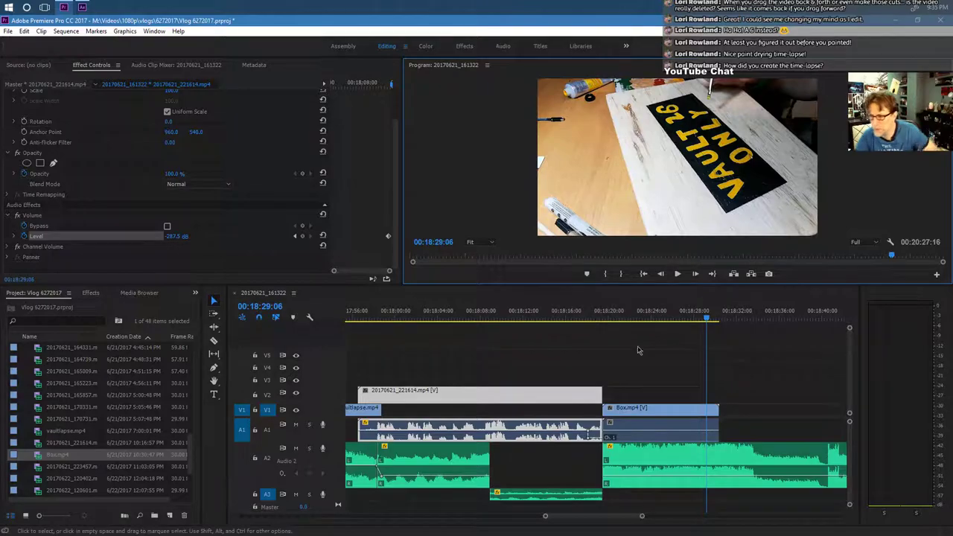
Set Box.mp4 to 52.56% speed in Speed/Duration and play it back from 00:18:18:29.
right_click(646, 409)
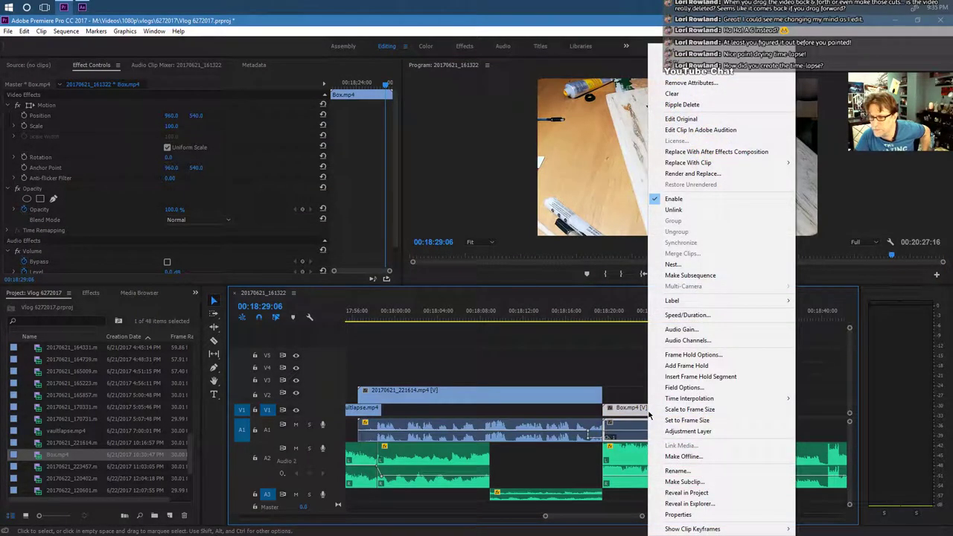
click(639, 408)
right_click(639, 408)
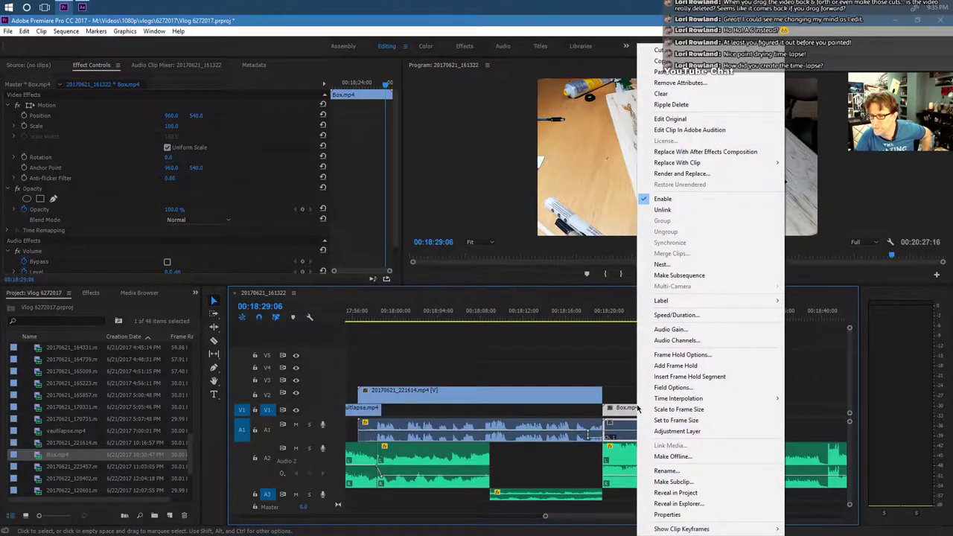
click(677, 315)
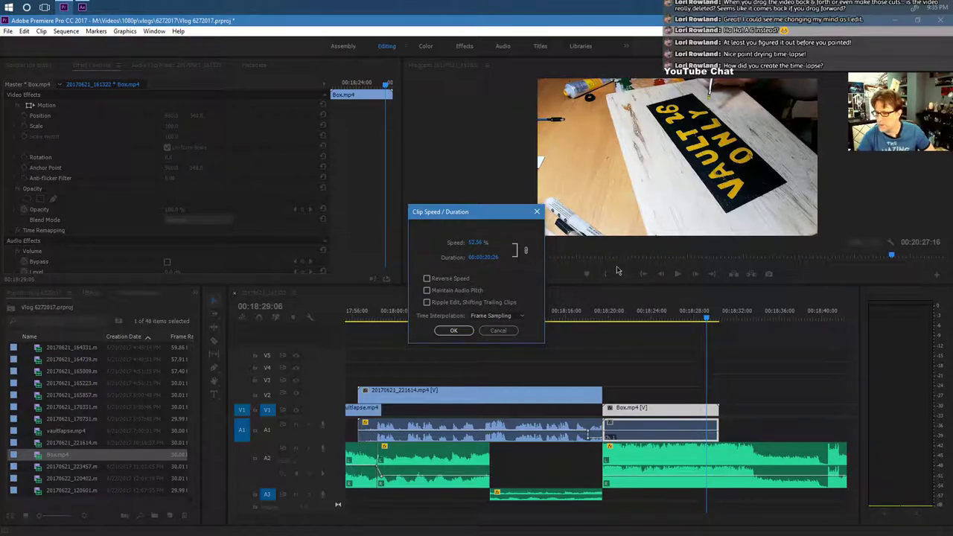
click(462, 331)
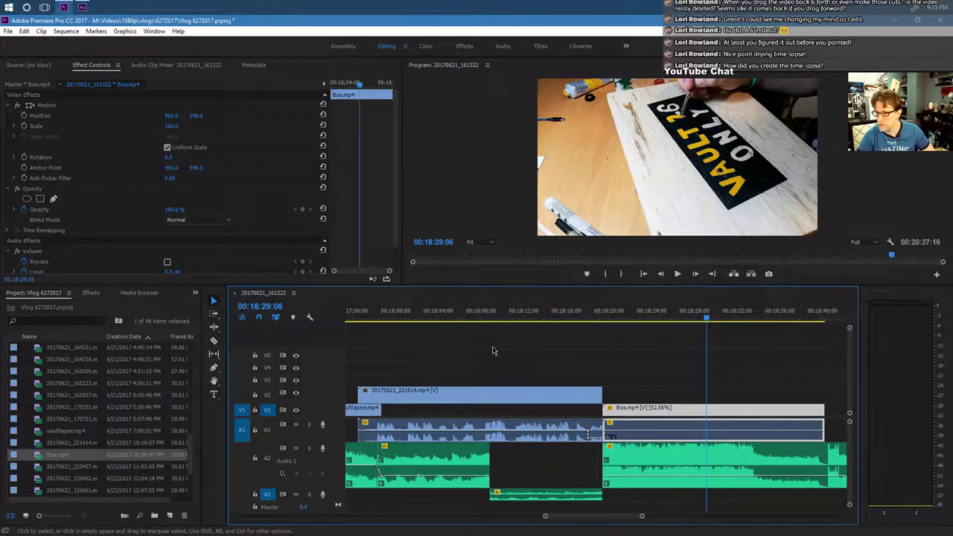
click(598, 312)
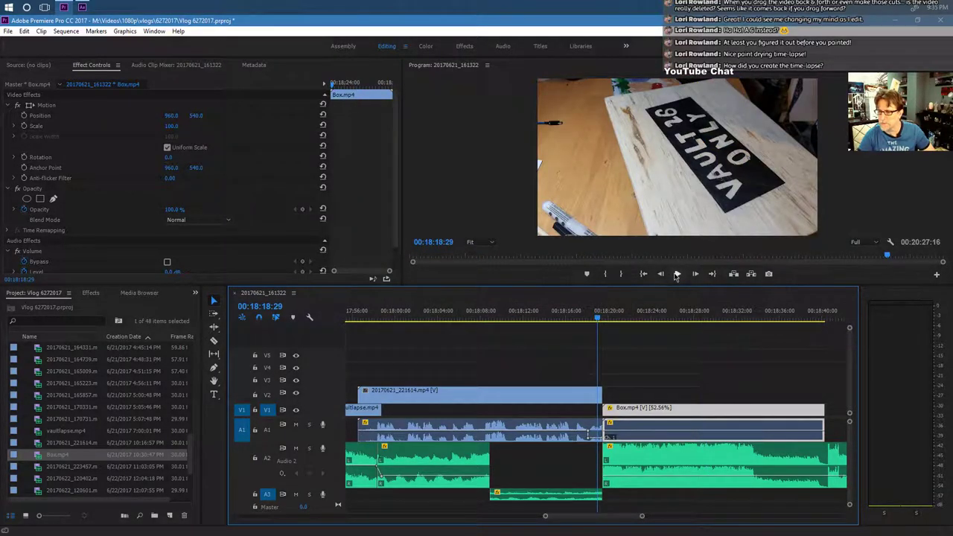
click(677, 275)
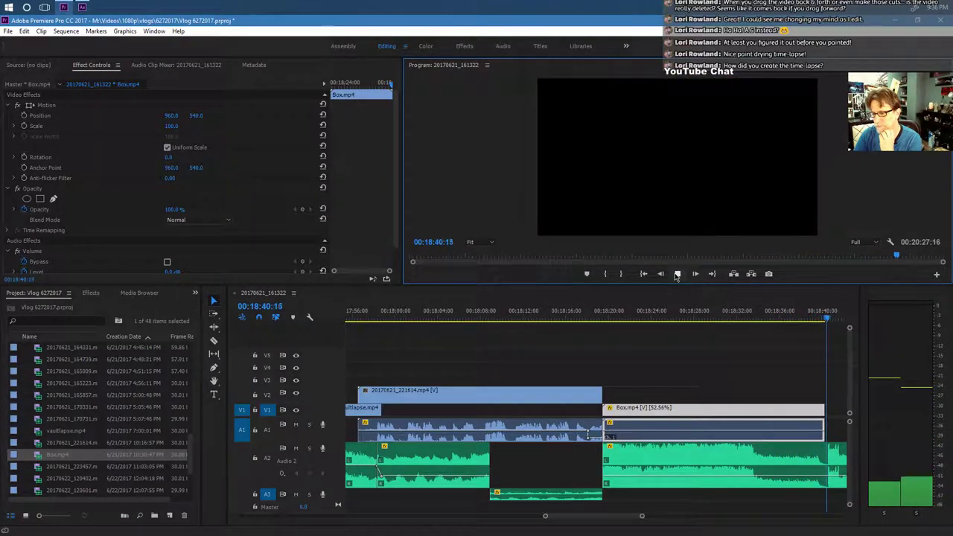
Lengthen Box.mp4 by a frame and try speeds of 52.31% and 52.5%.
key(space)
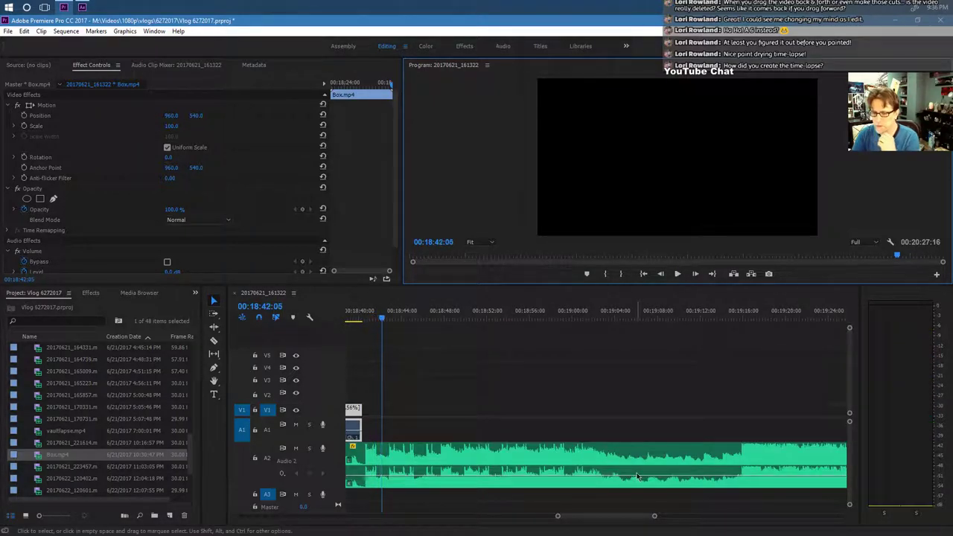
drag(624, 515, 617, 512)
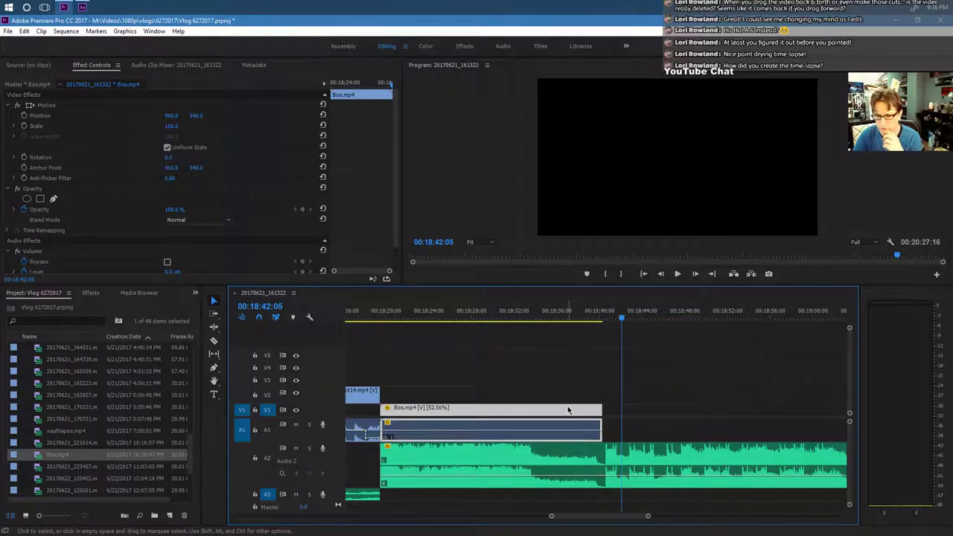
drag(600, 409, 608, 410)
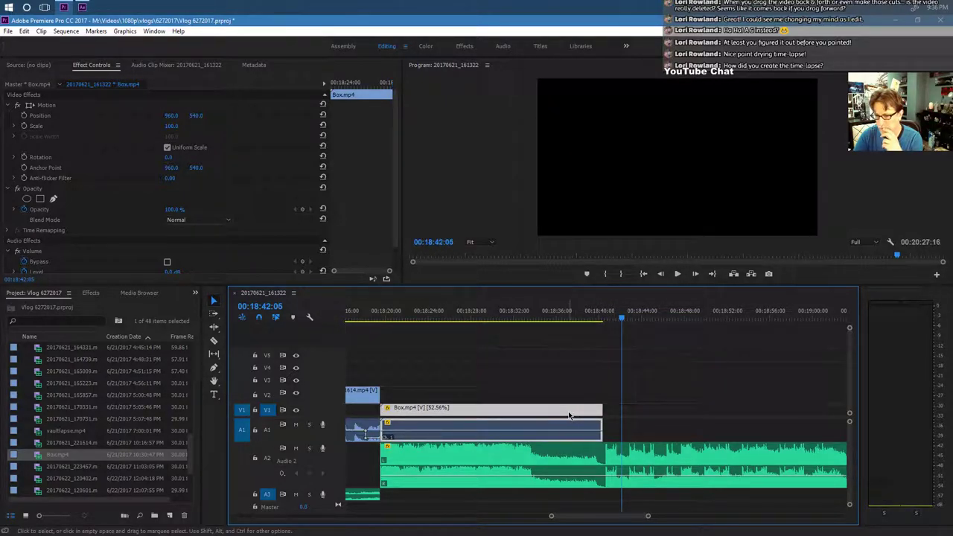
right_click(569, 416)
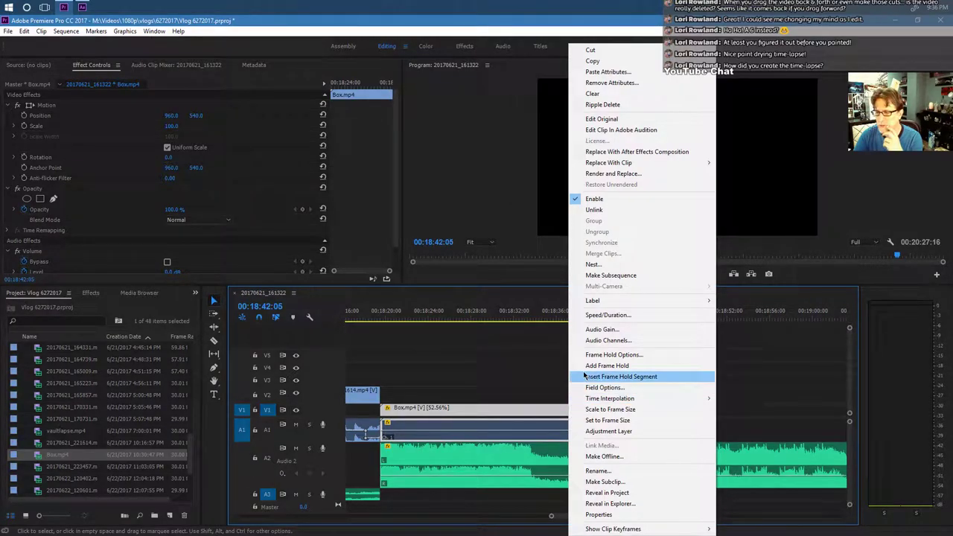
click(604, 315)
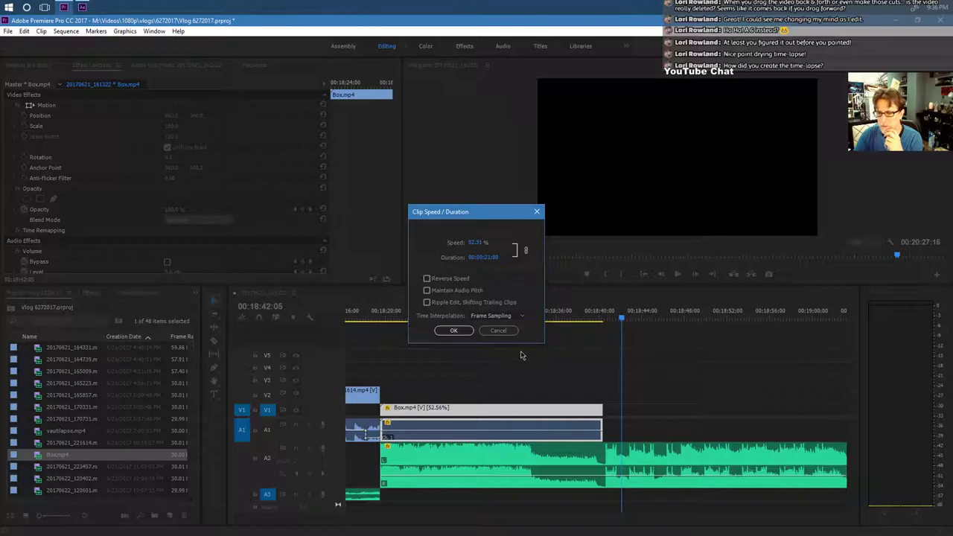
click(454, 331)
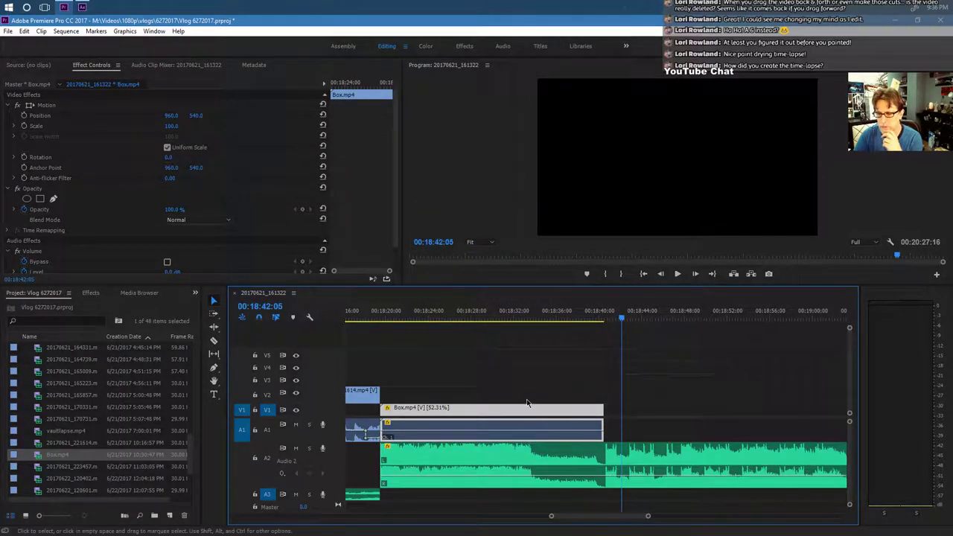
right_click(520, 415)
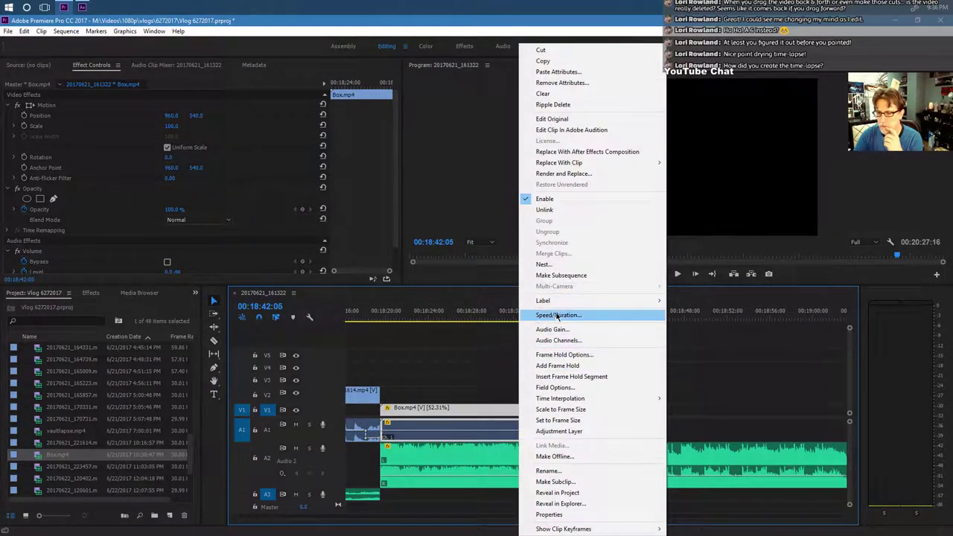
click(588, 315)
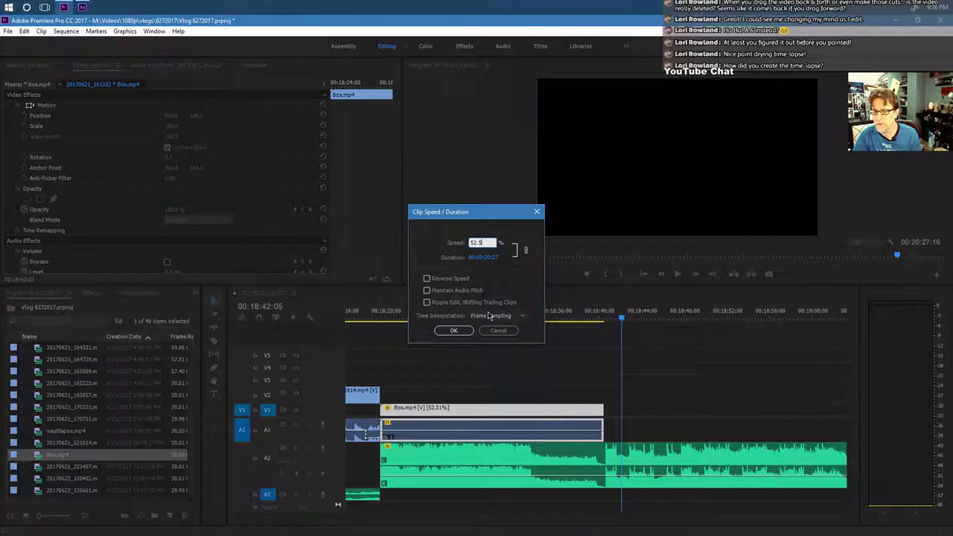
key(Return)
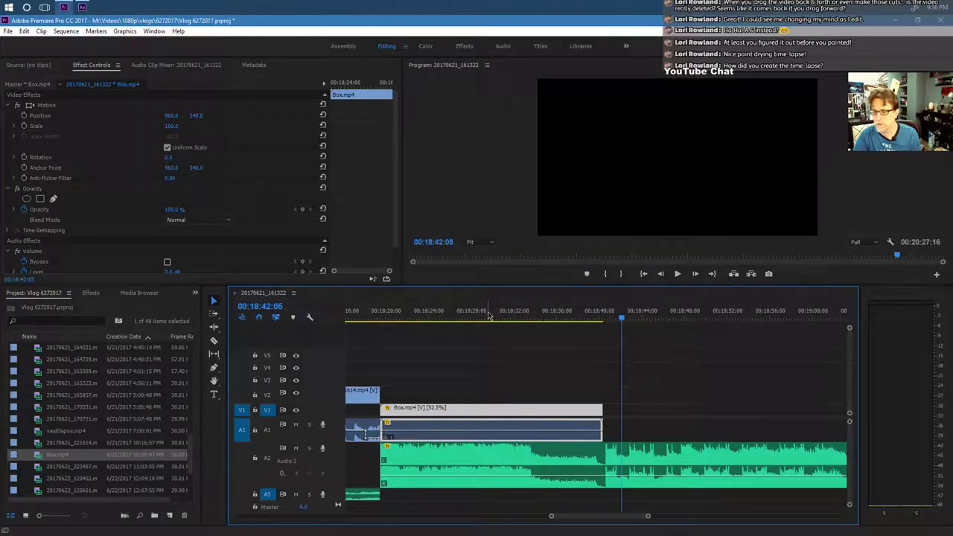
Try 53%, then settle Box.mp4 at 51% speed and trim its end slightly shorter.
right_click(577, 412)
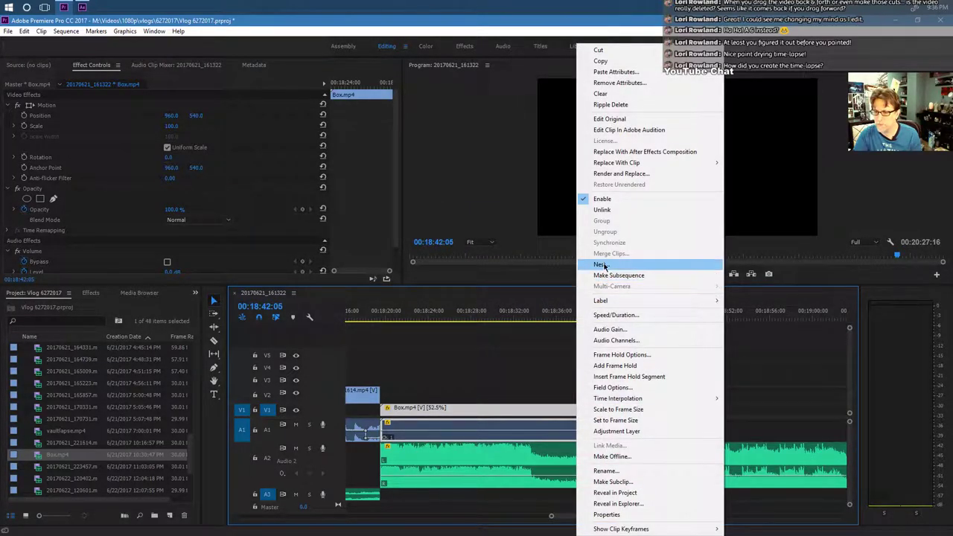
click(616, 315)
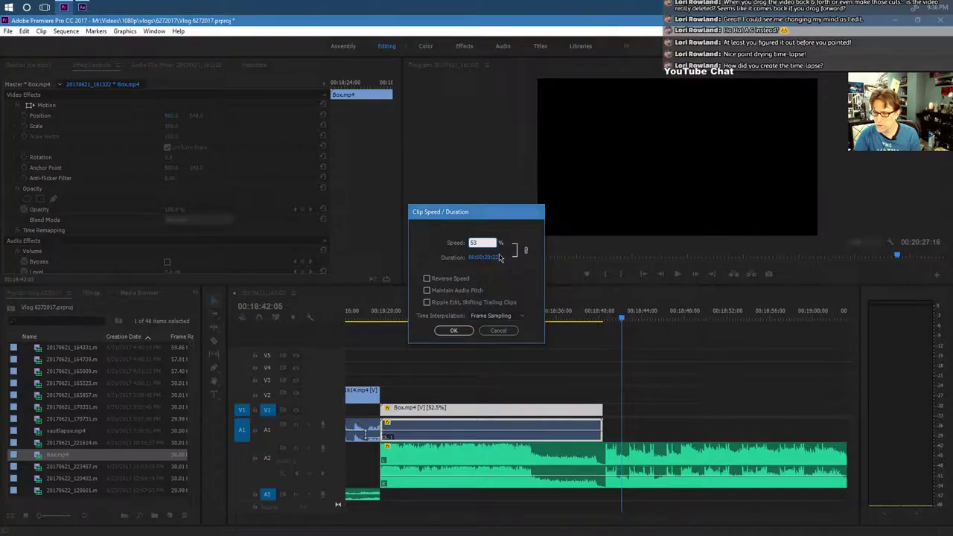
text(53)
key(Return)
right_click(540, 408)
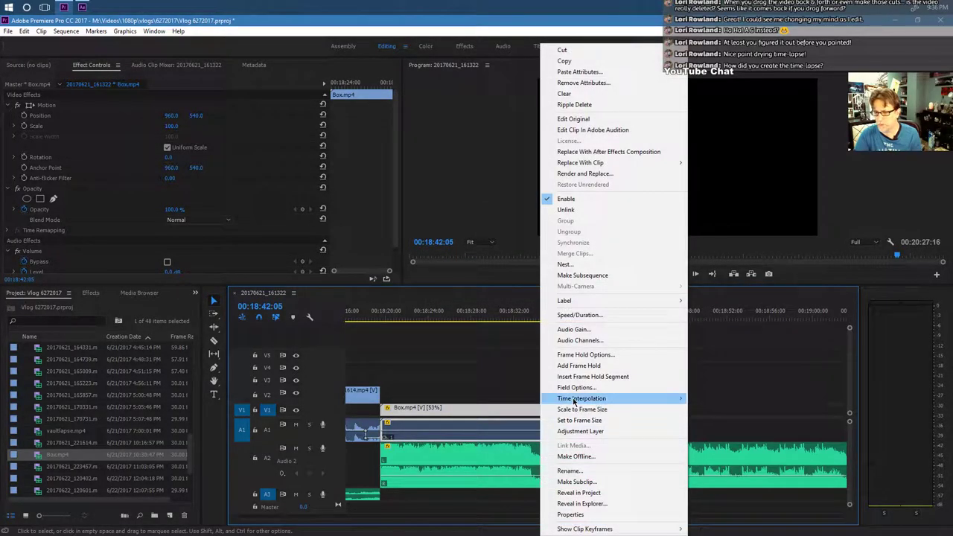
click(557, 315)
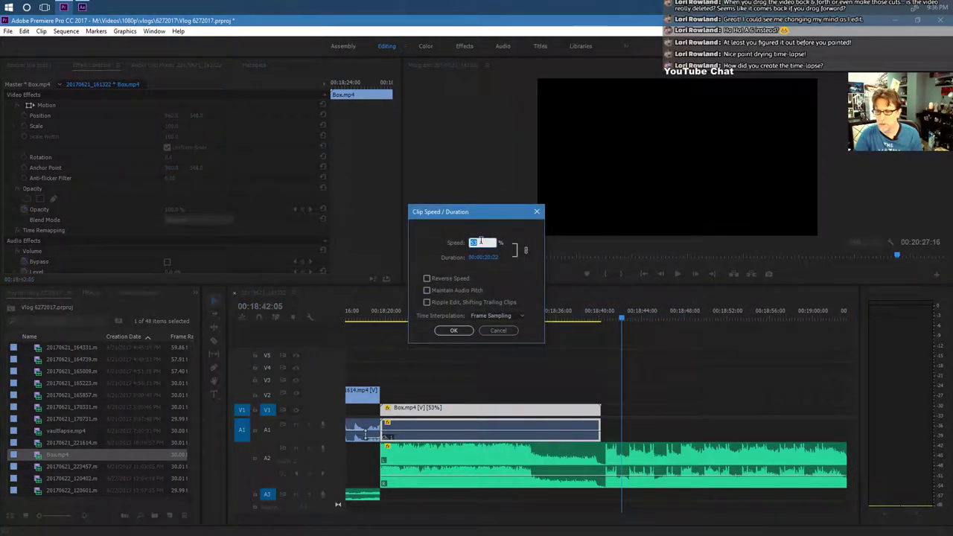
text(51)
key(Return)
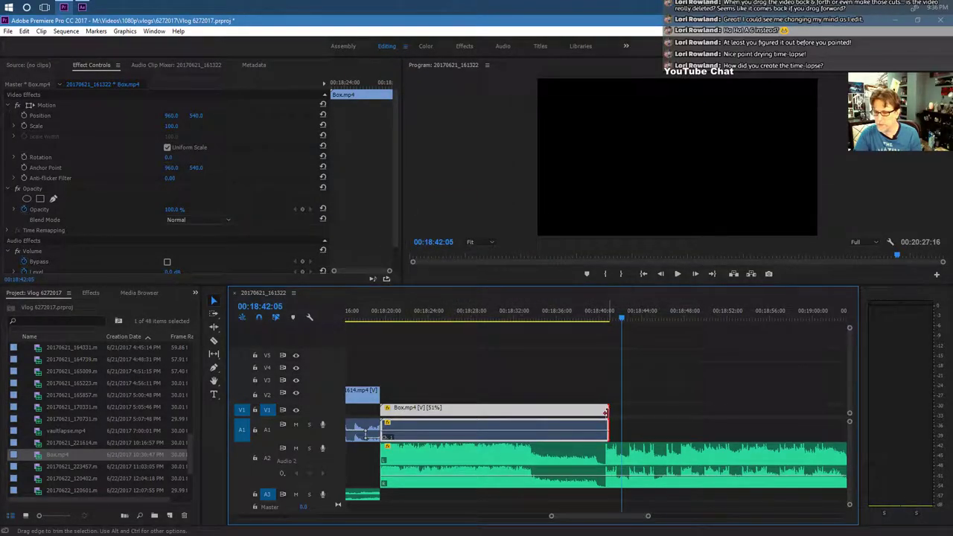
drag(606, 412, 604, 412)
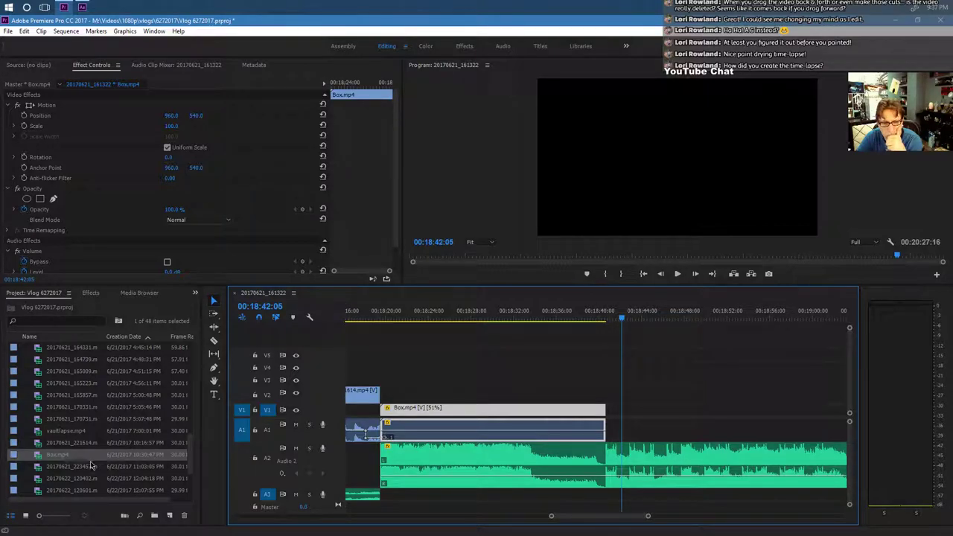
Place 20170621_223457.mp4 on V1/A1 butted right after Box.mp4 and play it.
drag(85, 468, 622, 414)
click(585, 311)
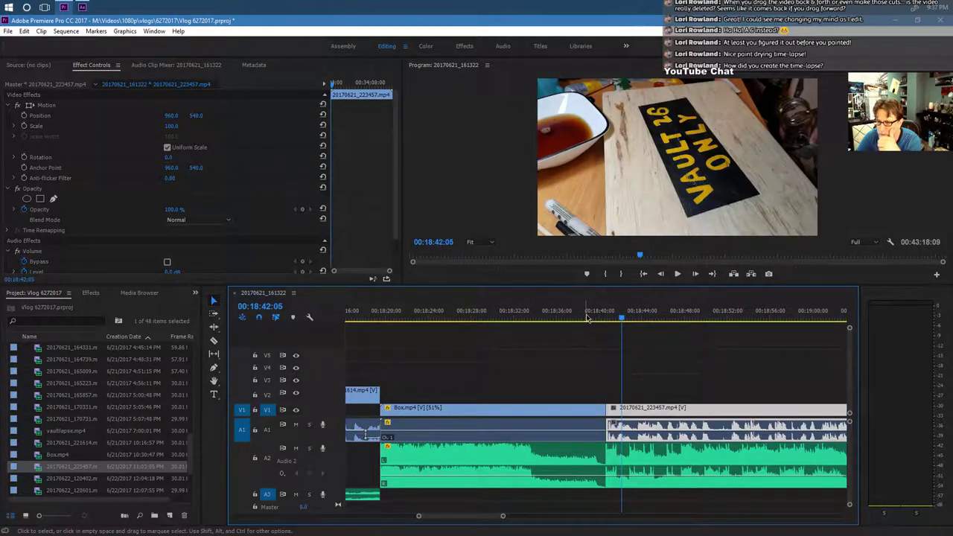
click(677, 275)
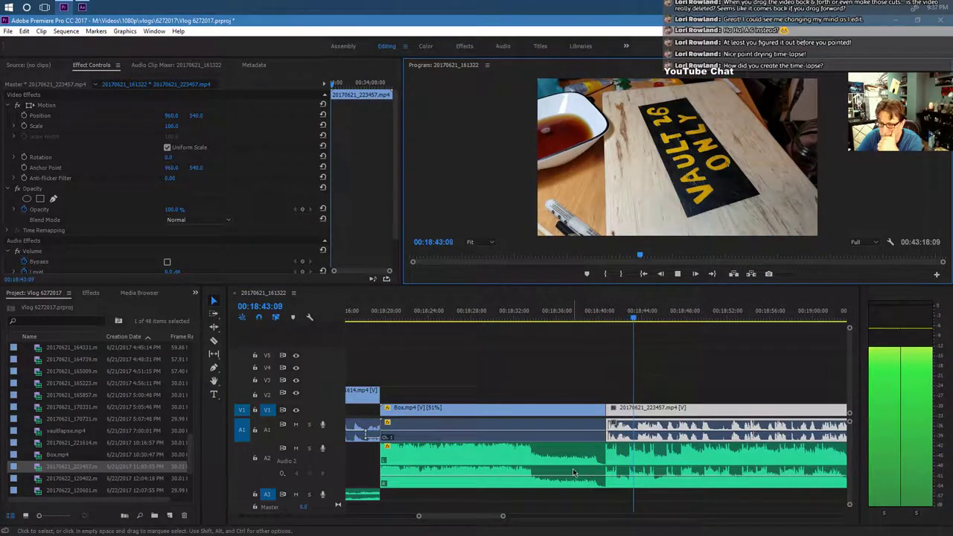
drag(484, 517, 562, 516)
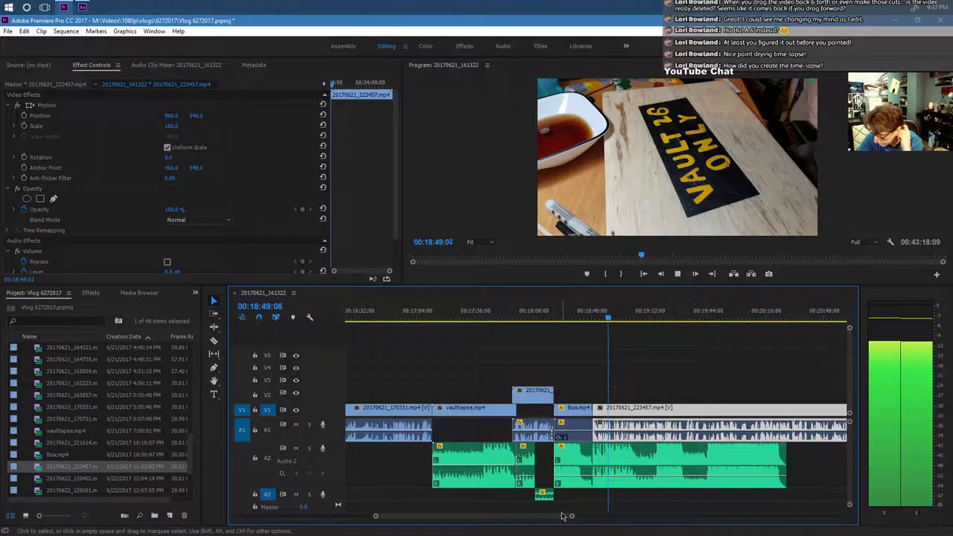
drag(756, 453, 593, 461)
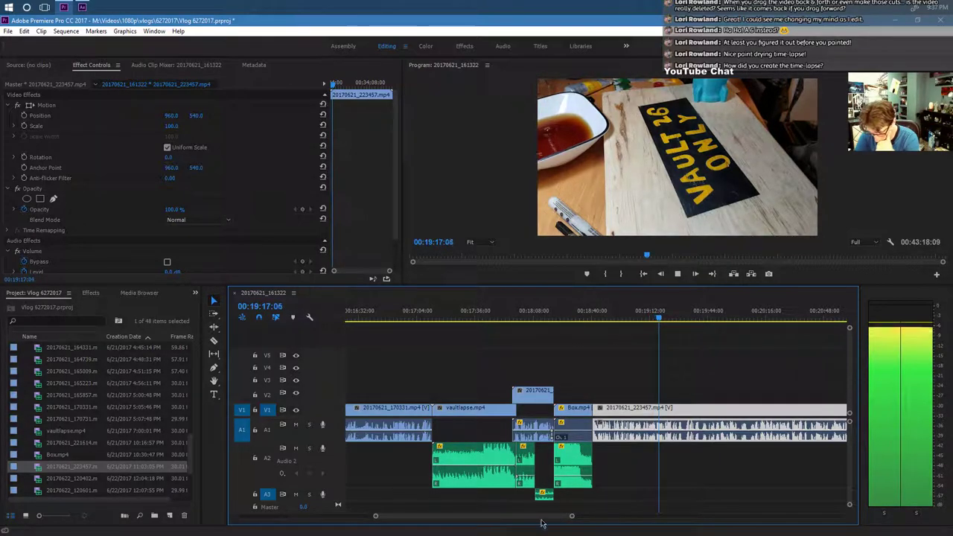
drag(572, 516, 536, 516)
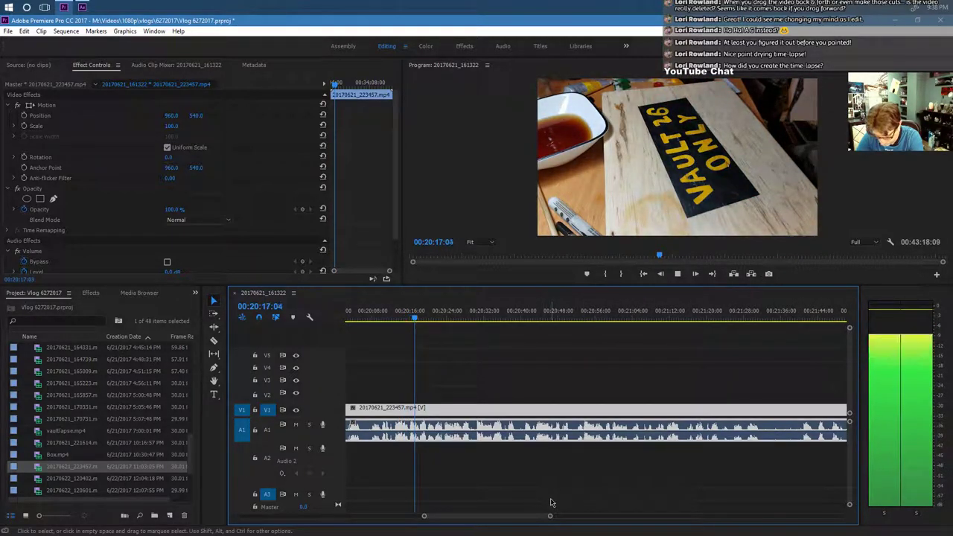
mouse_move(549, 515)
mouse_down()
mouse_move(582, 513)
mouse_move(552, 518)
mouse_up()
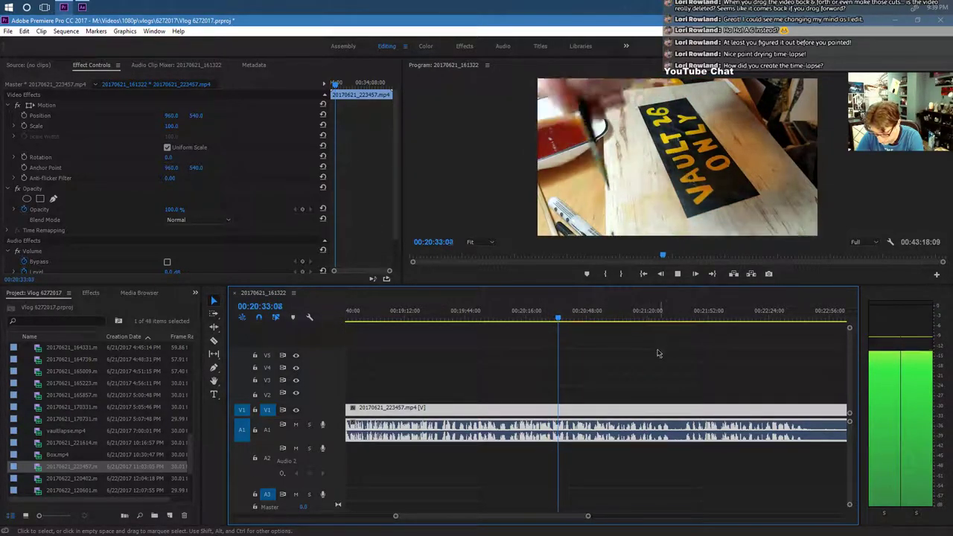
click(634, 319)
click(677, 284)
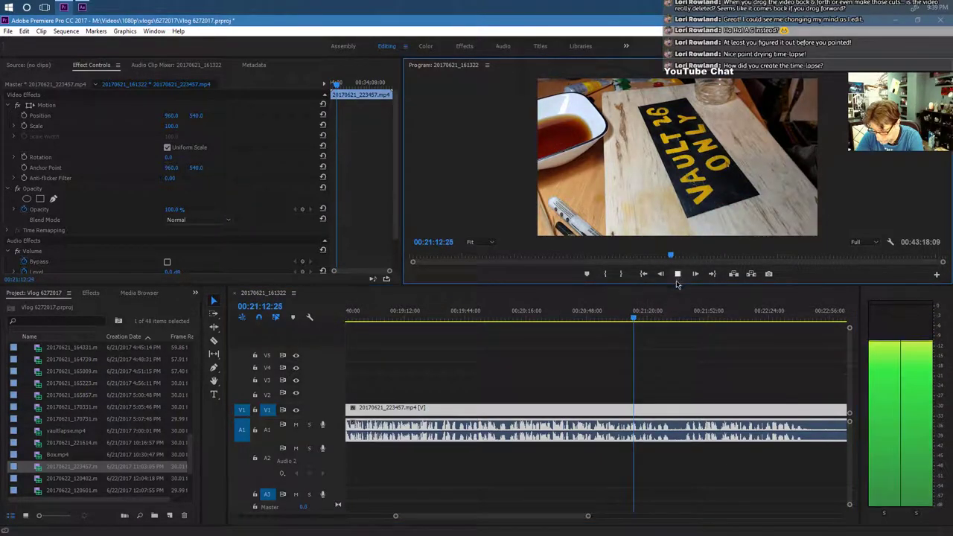
click(653, 319)
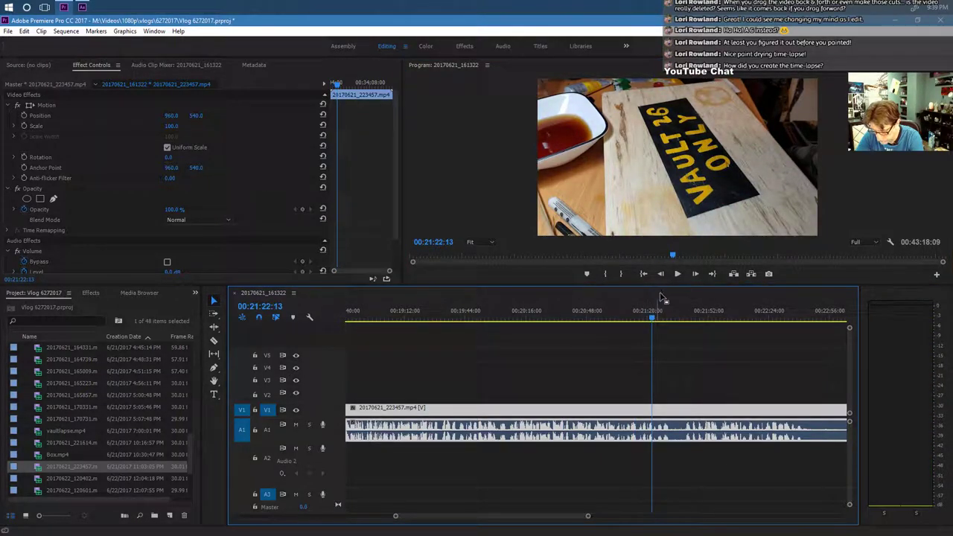
click(677, 274)
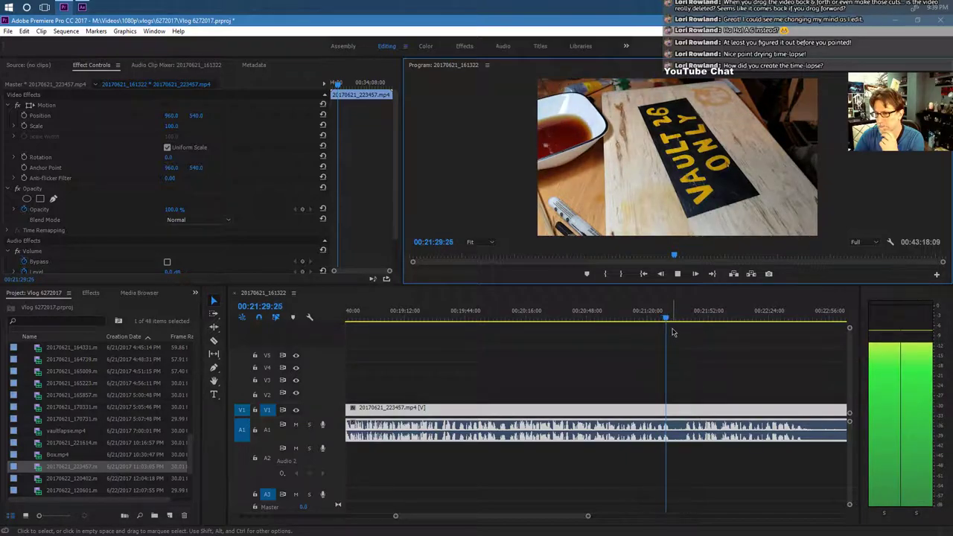
click(678, 274)
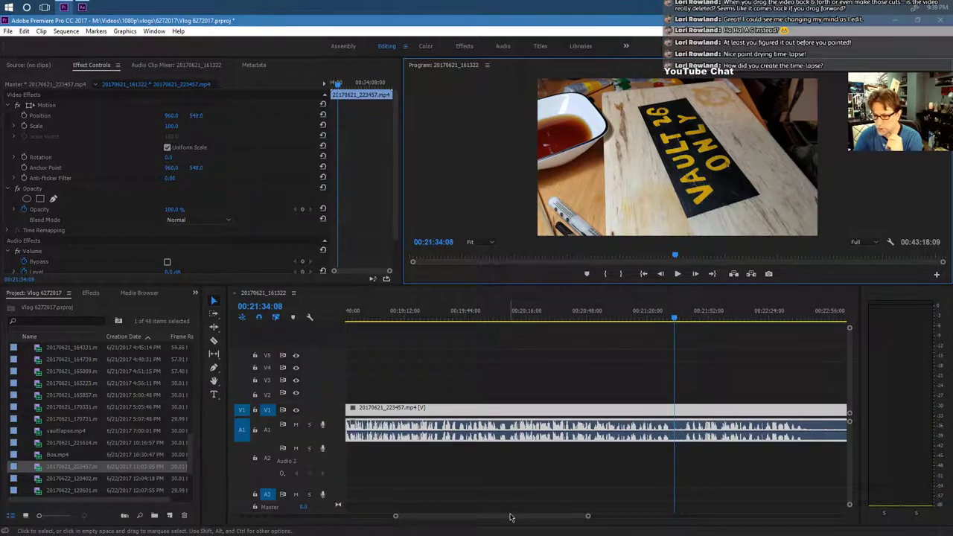
drag(510, 517, 529, 519)
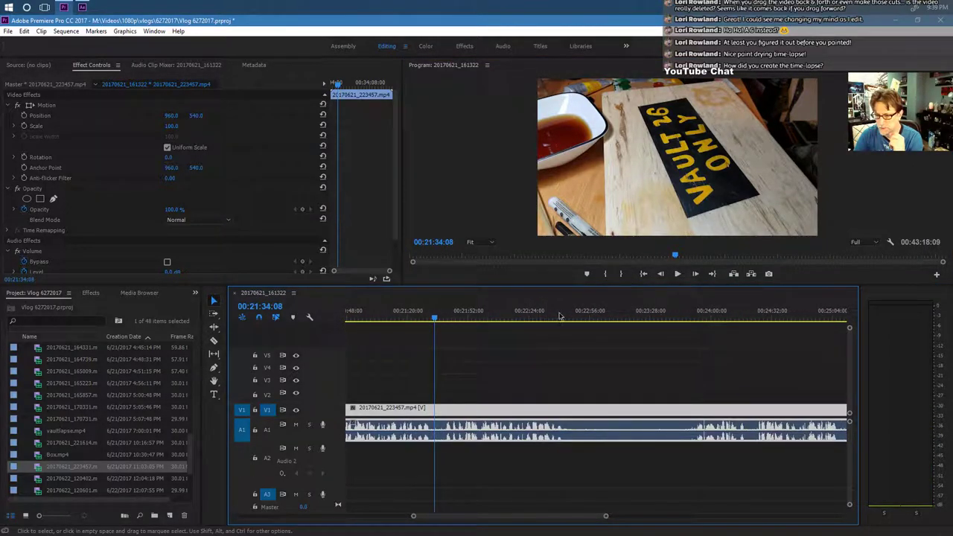
drag(570, 316, 544, 315)
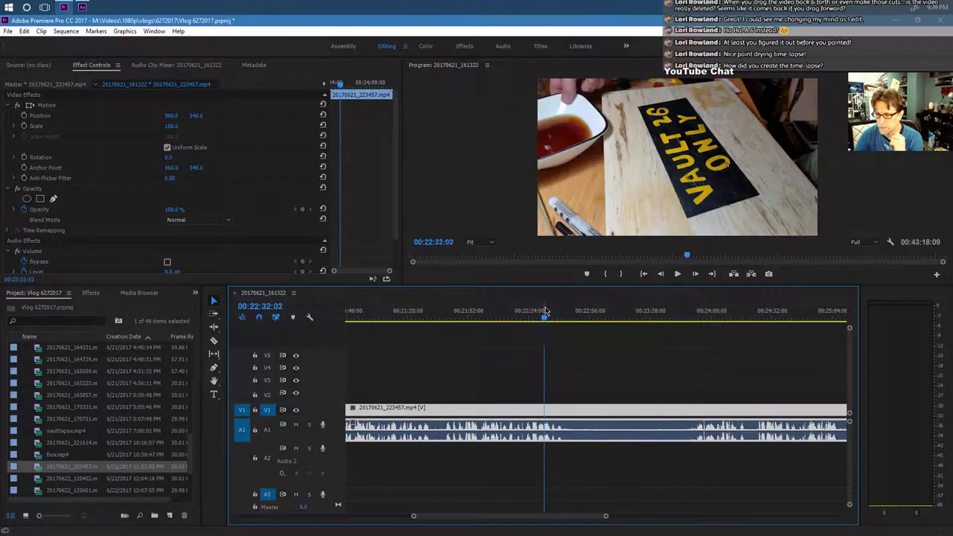
click(677, 274)
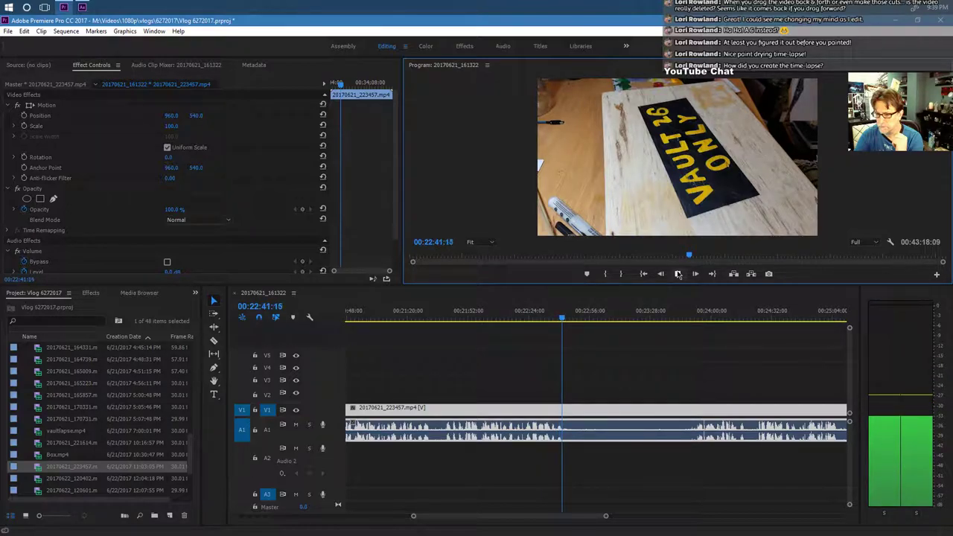
click(677, 274)
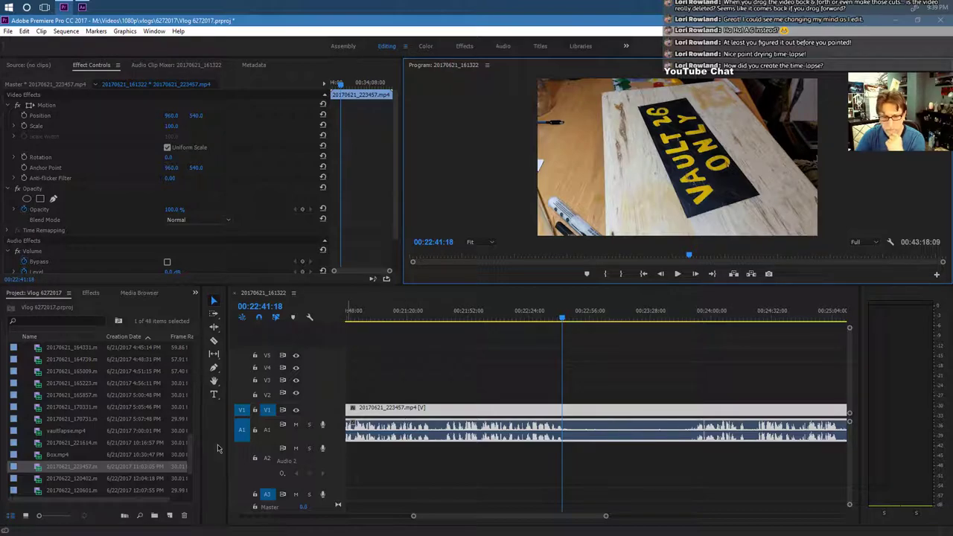
Razor the sign time-lapse at two points and delete the middle section, leaving a gap.
click(213, 341)
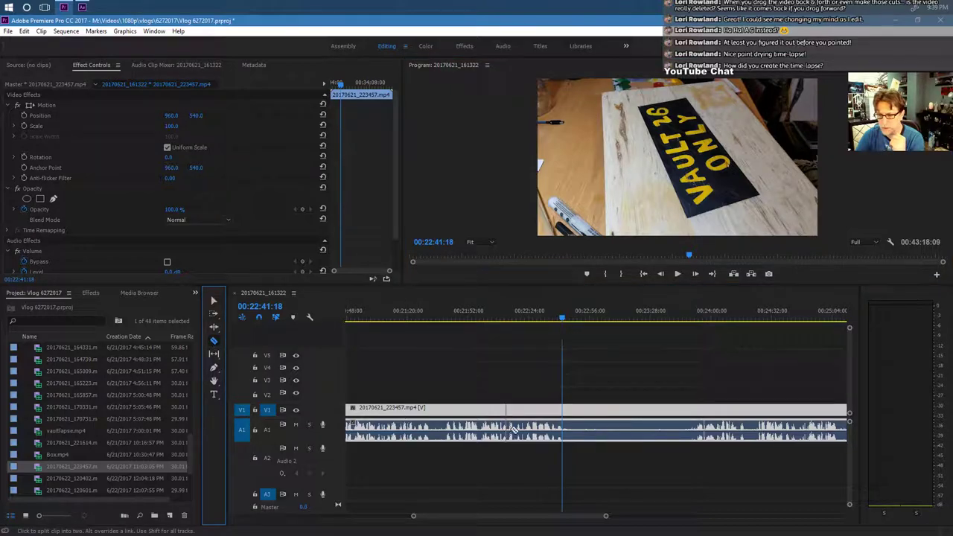
click(564, 427)
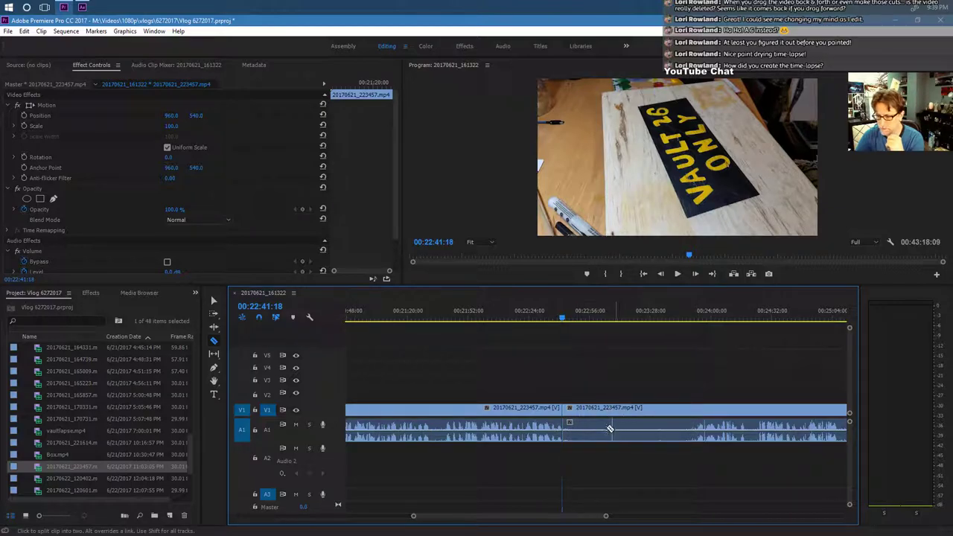
click(694, 421)
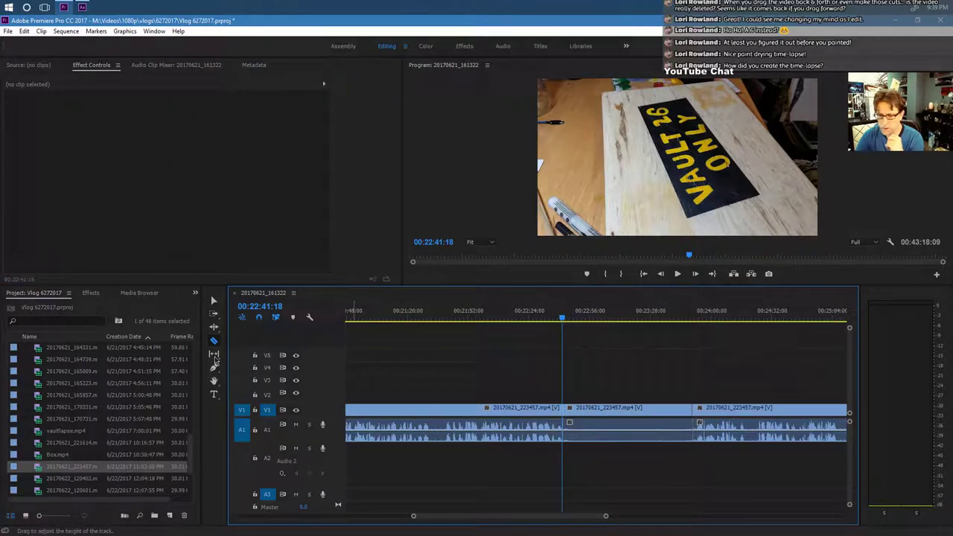
click(215, 302)
click(638, 414)
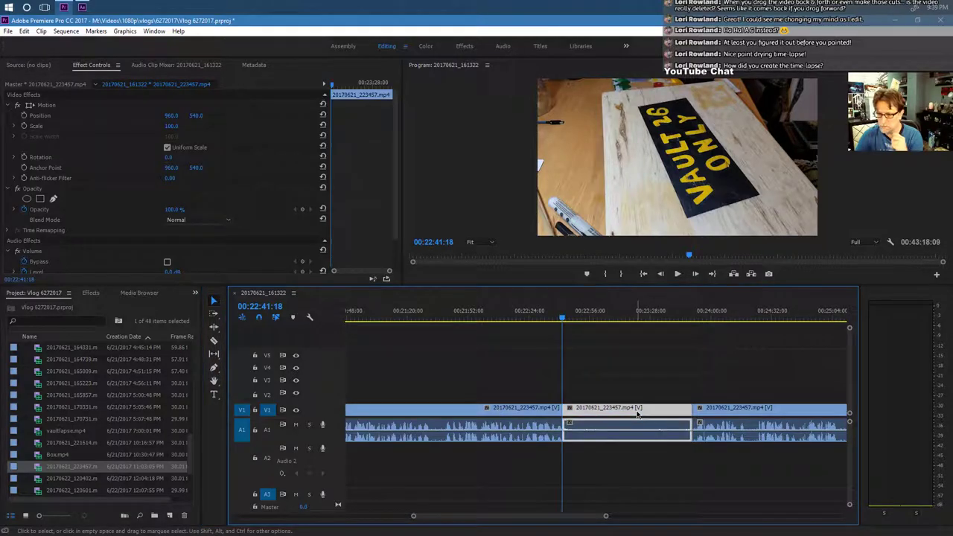
key(Delete)
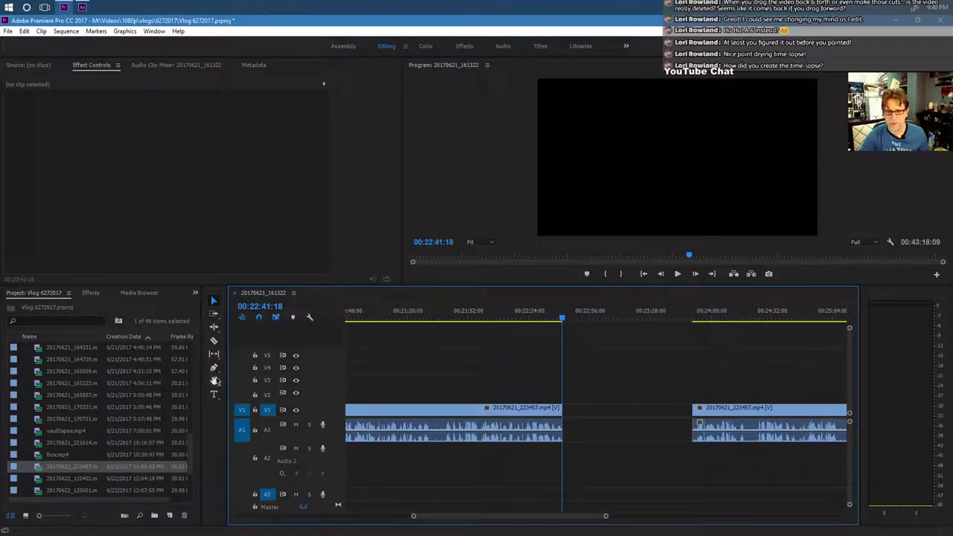
click(214, 395)
Add a 'Many Hours Later' title over the gap and center-align its lines.
click(676, 141)
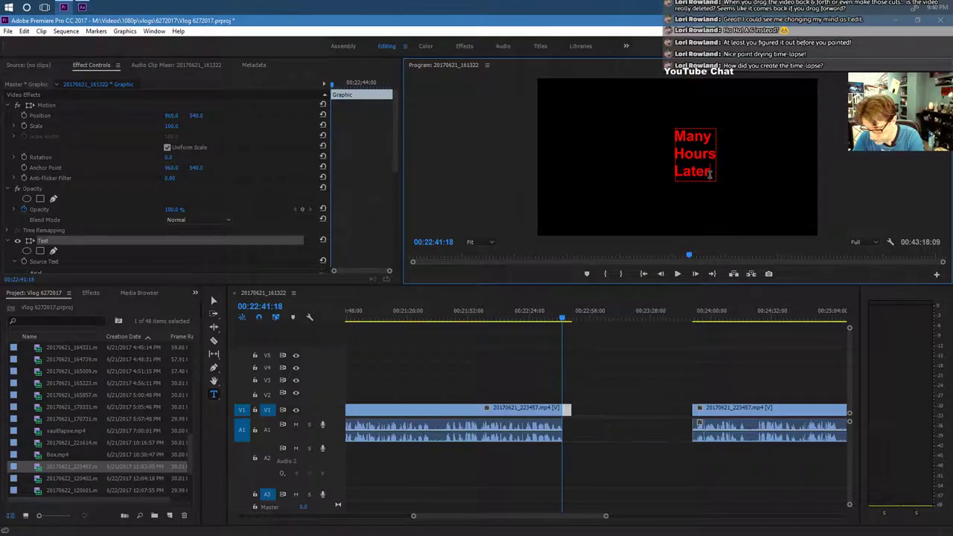
drag(709, 173, 656, 144)
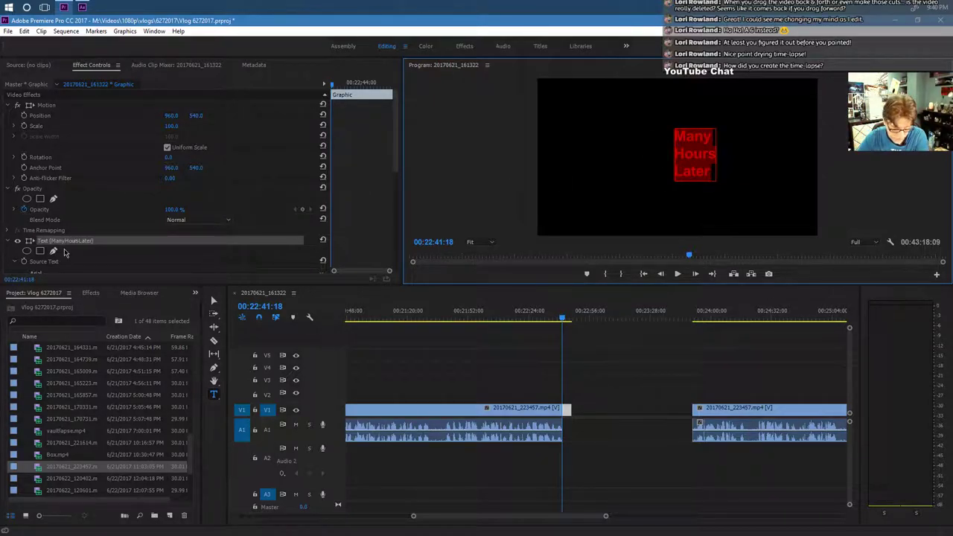
scroll(64, 253, down, 3)
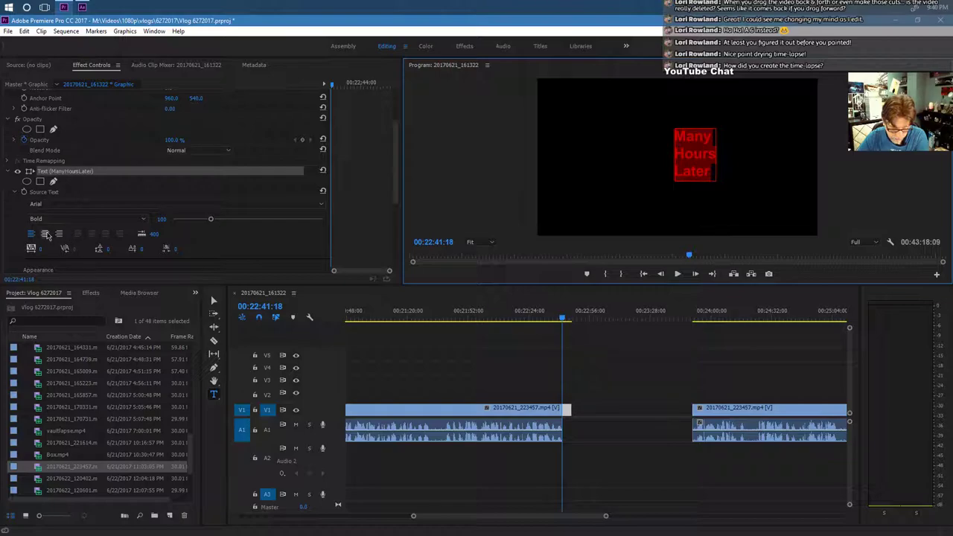
click(45, 234)
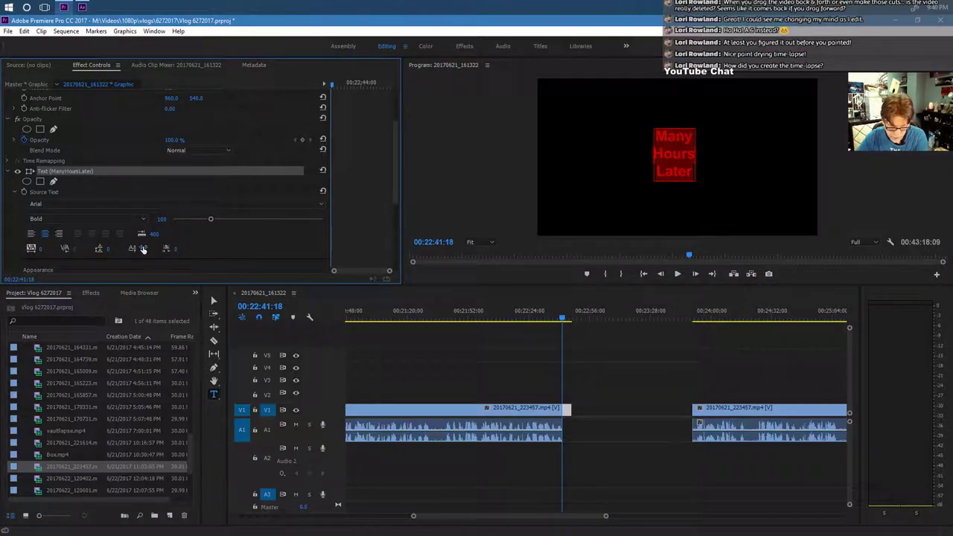
Center the title in the frame and move the later time-lapse section up against it.
click(215, 301)
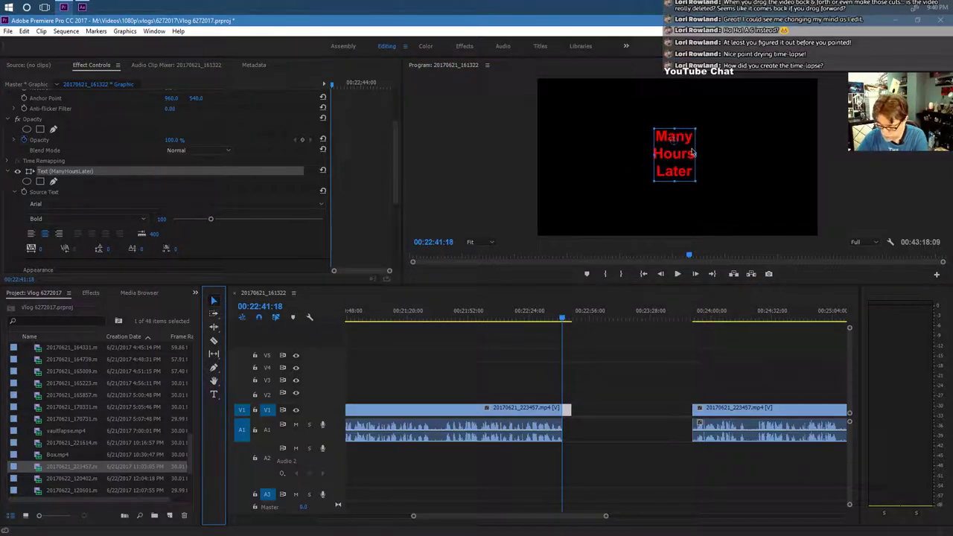
mouse_move(679, 159)
mouse_down()
mouse_move(660, 140)
mouse_move(729, 198)
mouse_move(682, 177)
mouse_up()
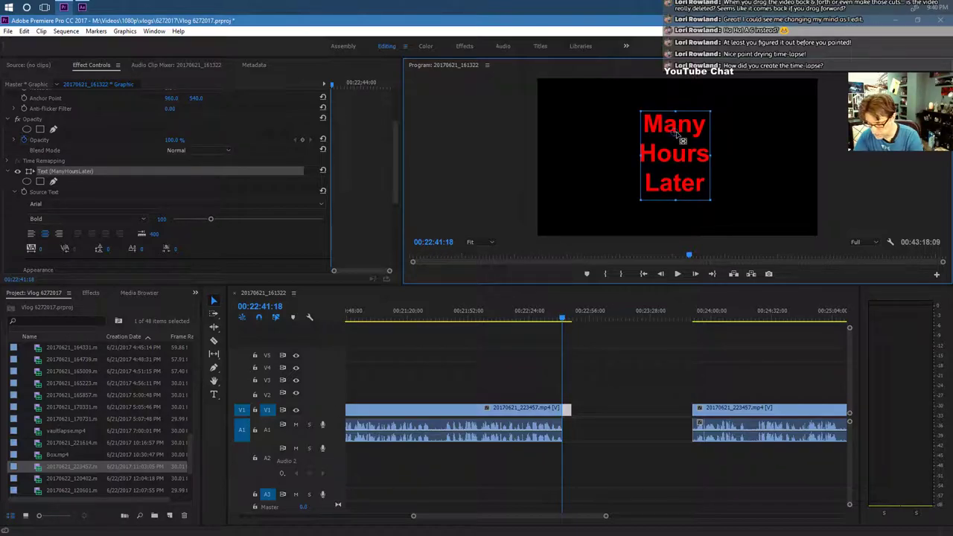
drag(676, 132, 701, 160)
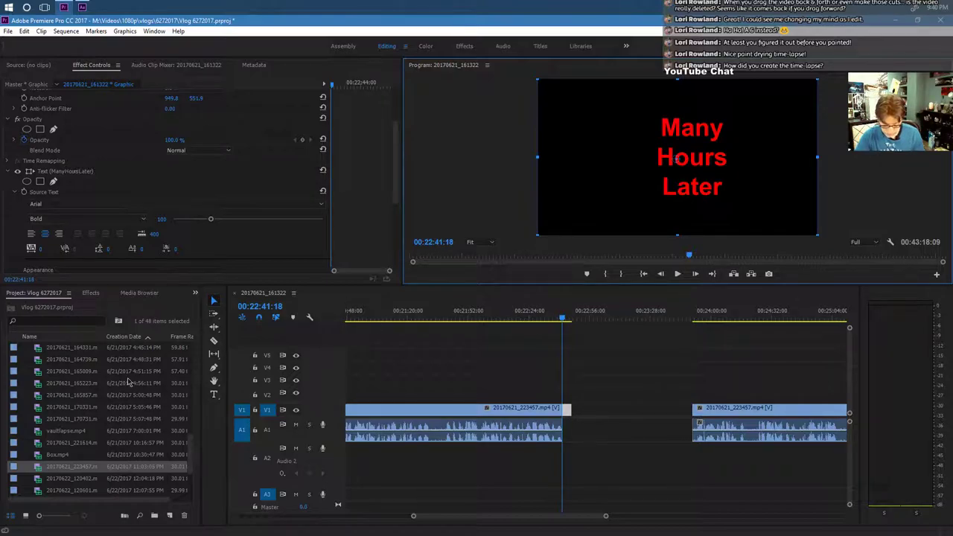
click(214, 396)
click(692, 127)
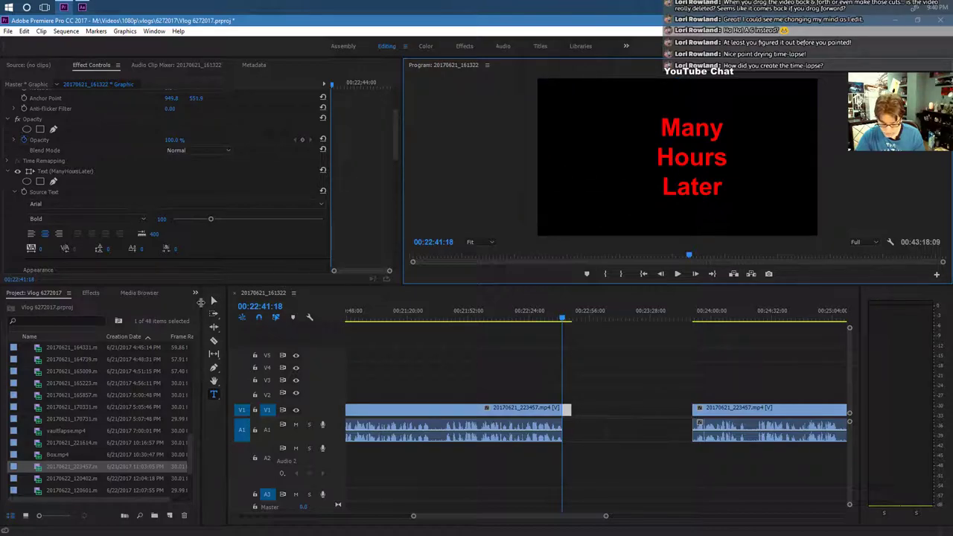
click(211, 303)
click(676, 131)
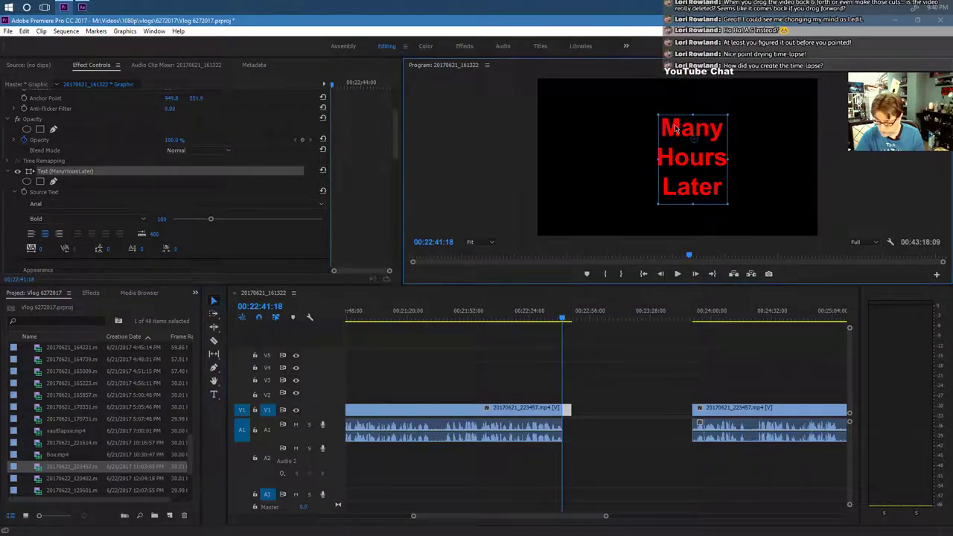
drag(692, 131, 674, 125)
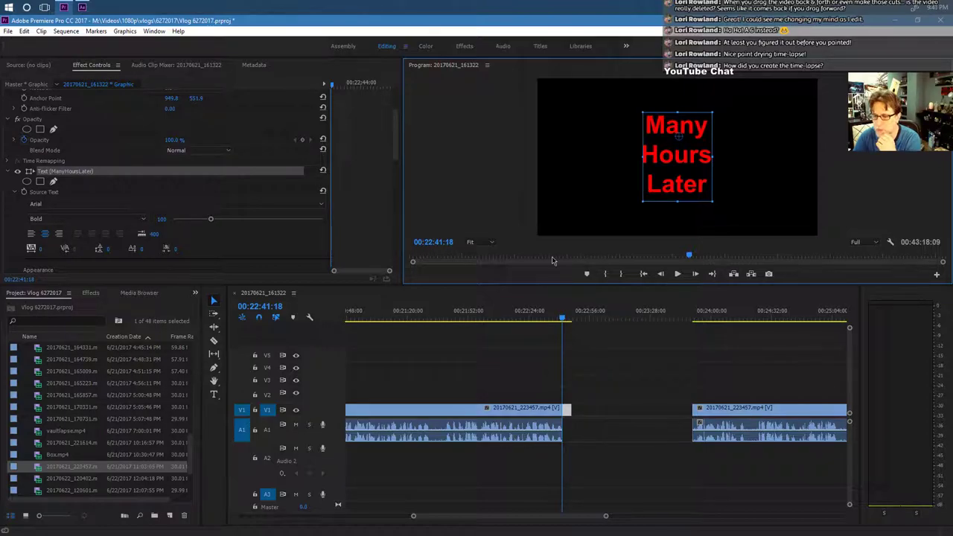
drag(707, 413, 603, 408)
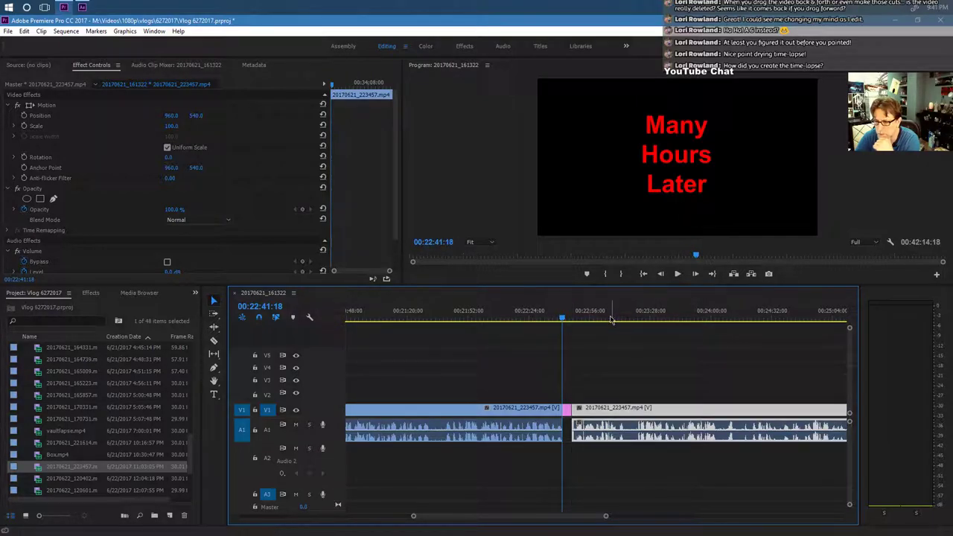
drag(609, 319, 833, 322)
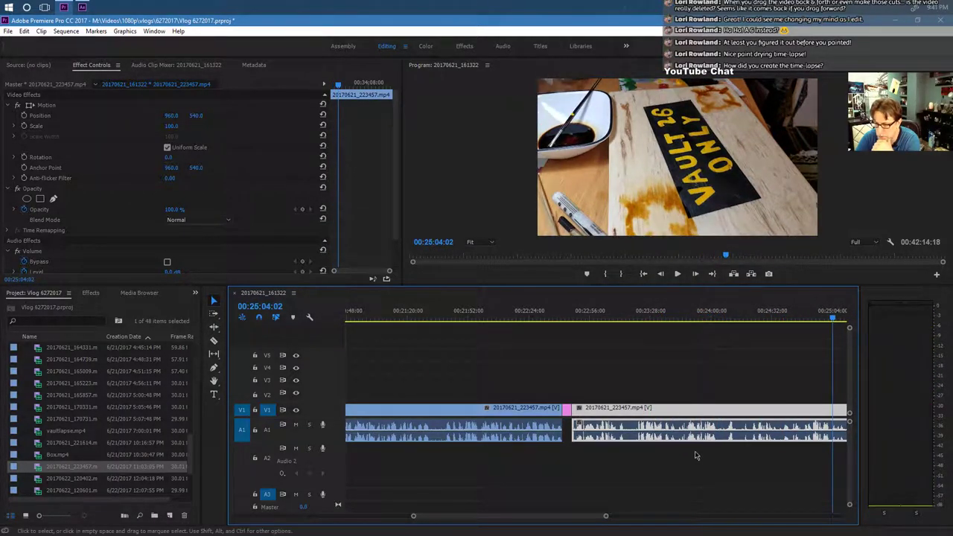
drag(606, 519, 670, 517)
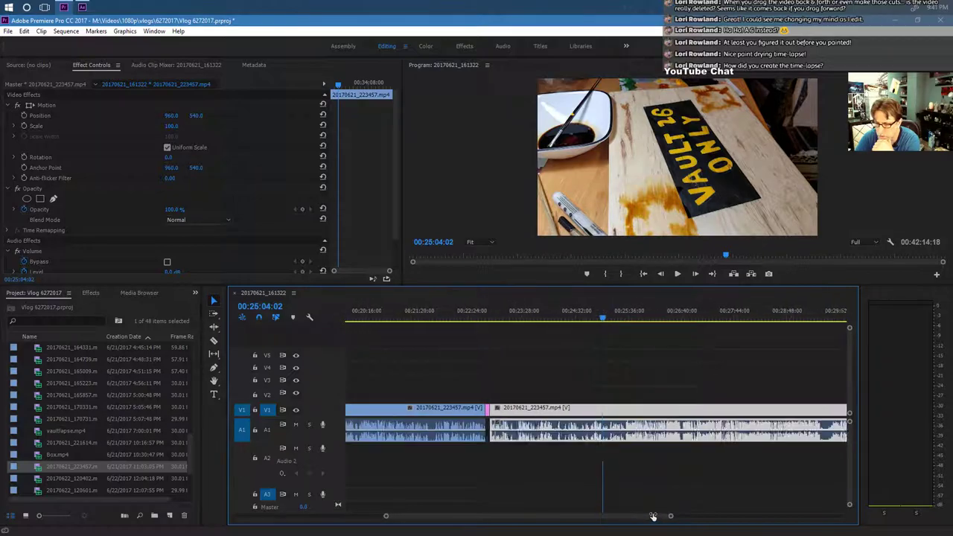
drag(603, 521, 618, 520)
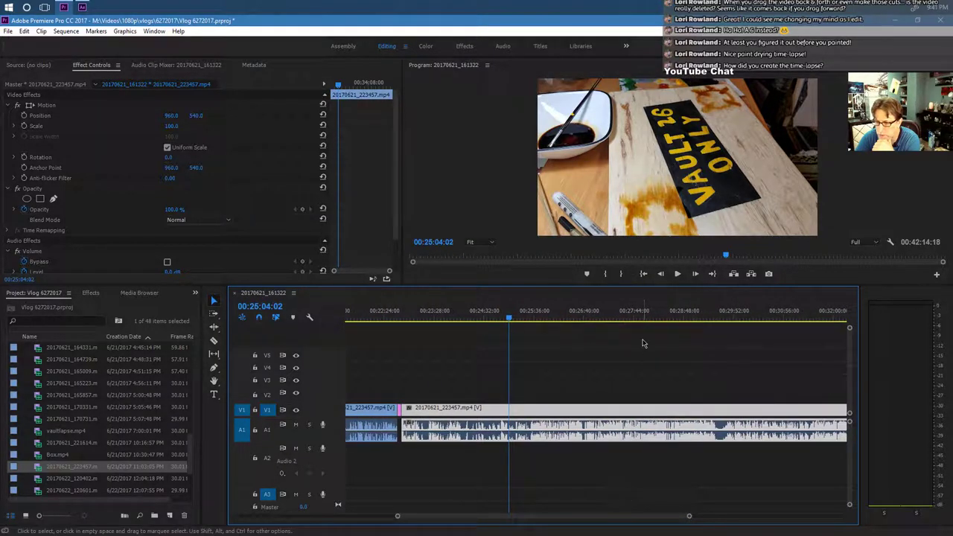
mouse_move(610, 326)
mouse_down()
mouse_move(645, 322)
mouse_move(504, 312)
mouse_move(793, 332)
mouse_move(451, 340)
mouse_move(630, 345)
mouse_move(805, 376)
mouse_move(512, 377)
mouse_up()
click(676, 275)
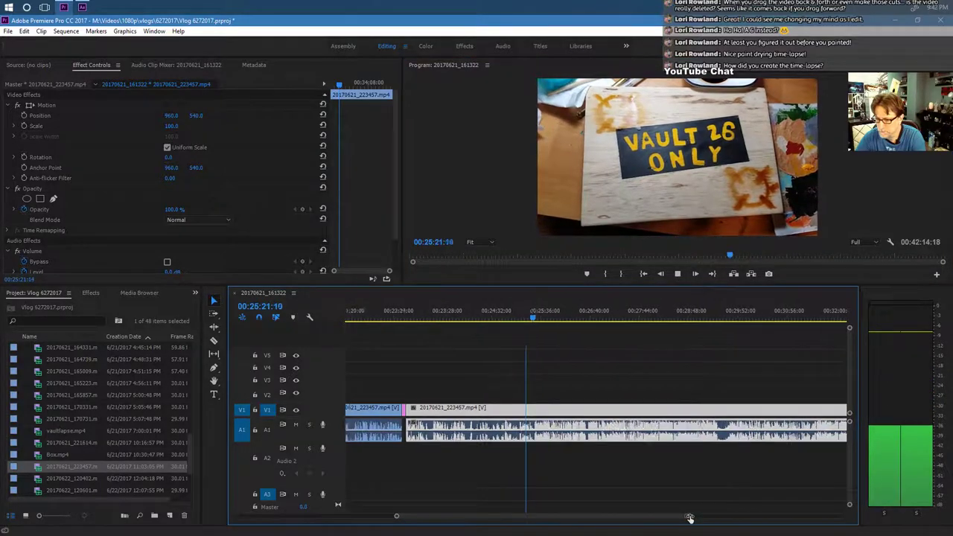
Ripple-trim the second 20170621_223457.mp4 clip's start to 00:25:12:06 and play the trimmed section.
drag(687, 519, 706, 516)
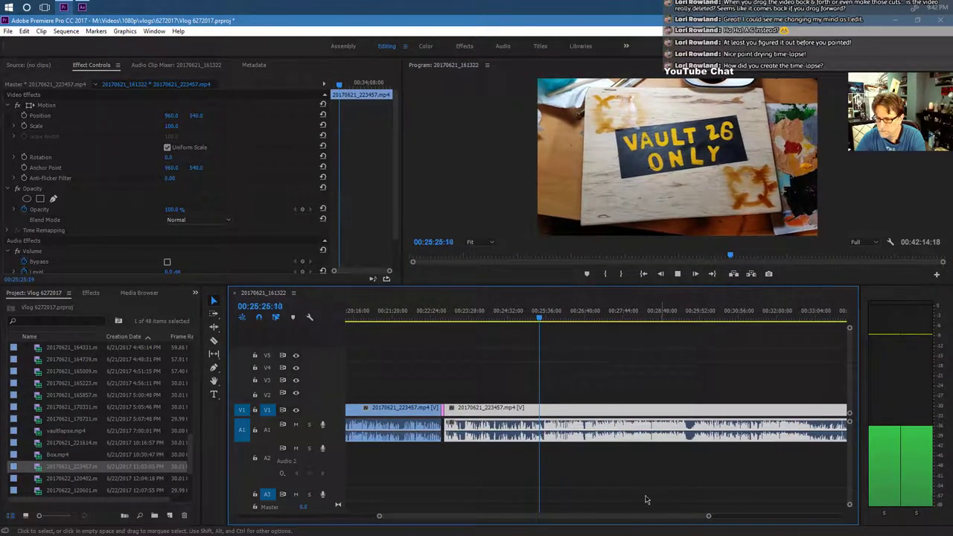
click(678, 275)
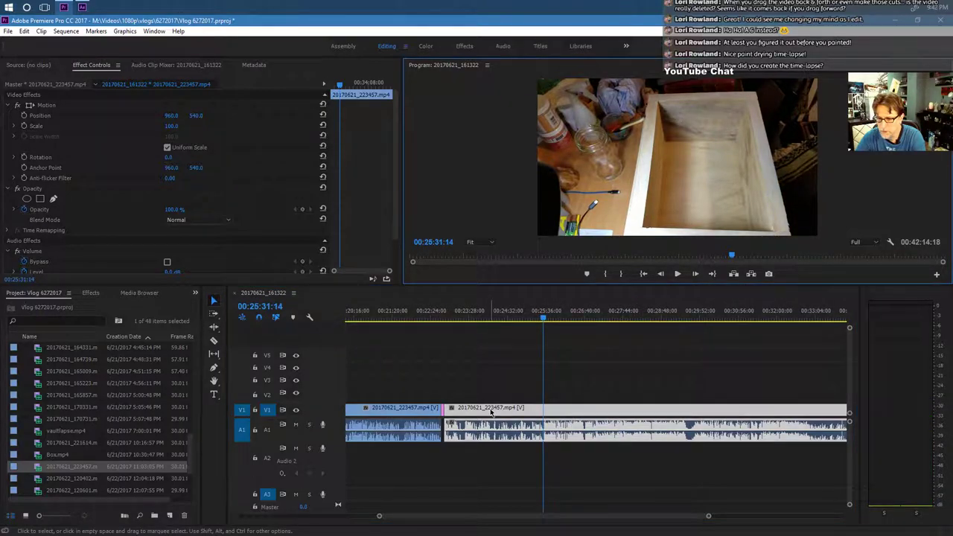
click(532, 318)
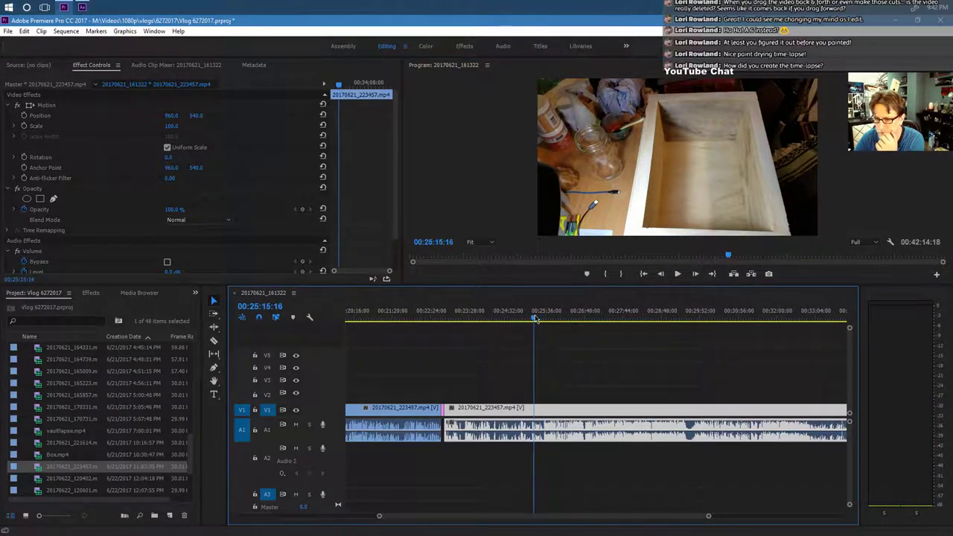
click(678, 274)
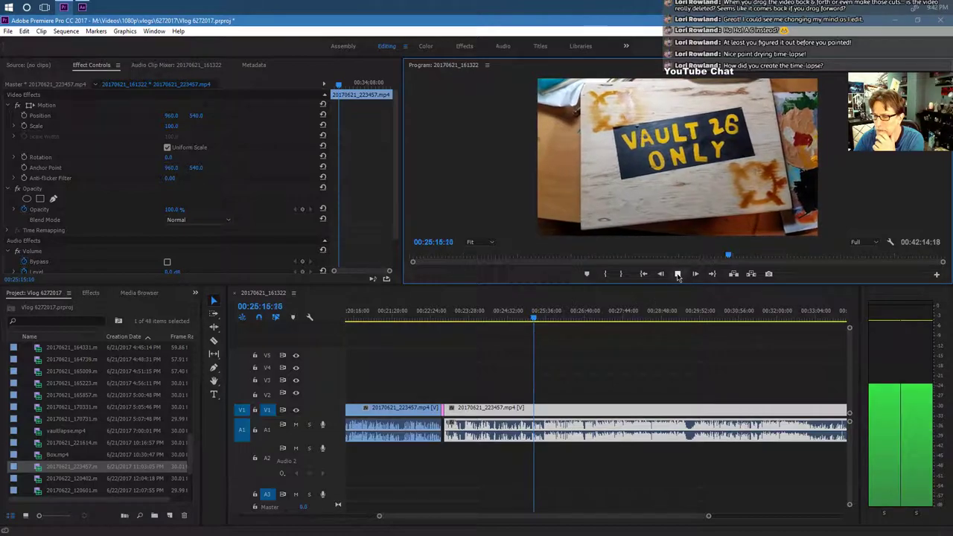
key(space)
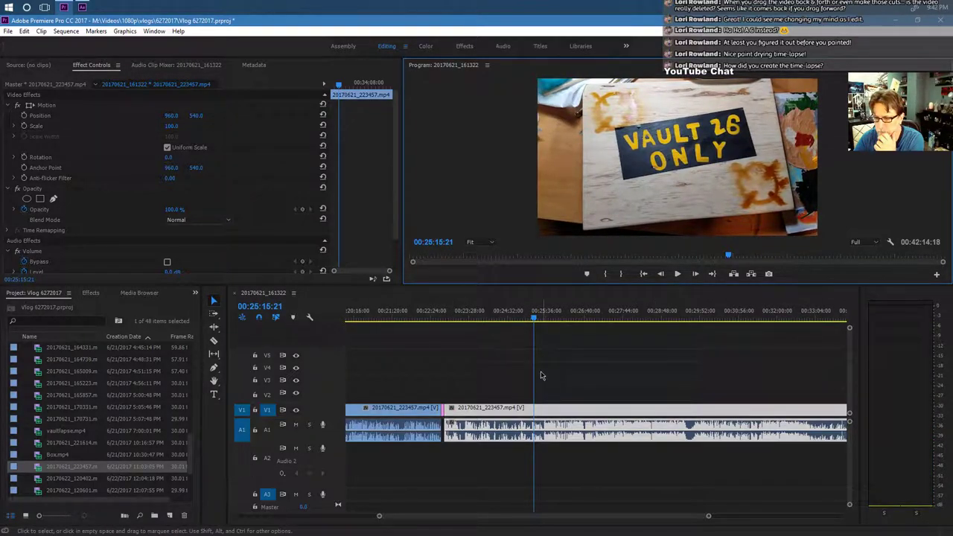
drag(534, 319, 531, 318)
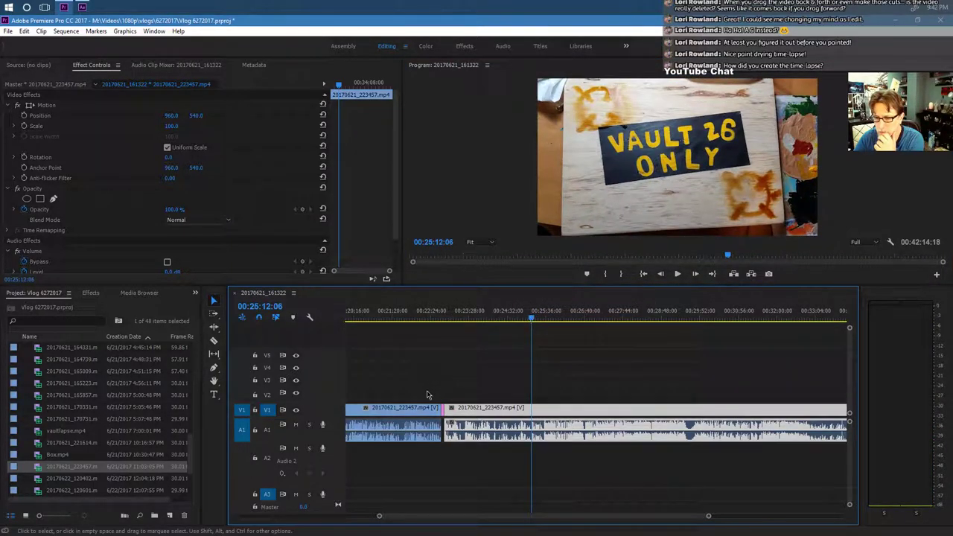
drag(452, 410, 477, 416)
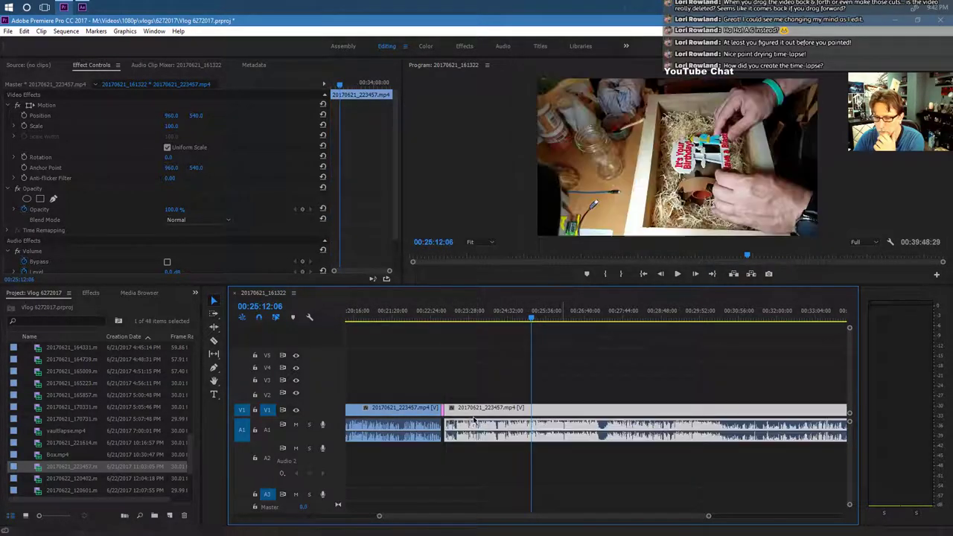
click(677, 274)
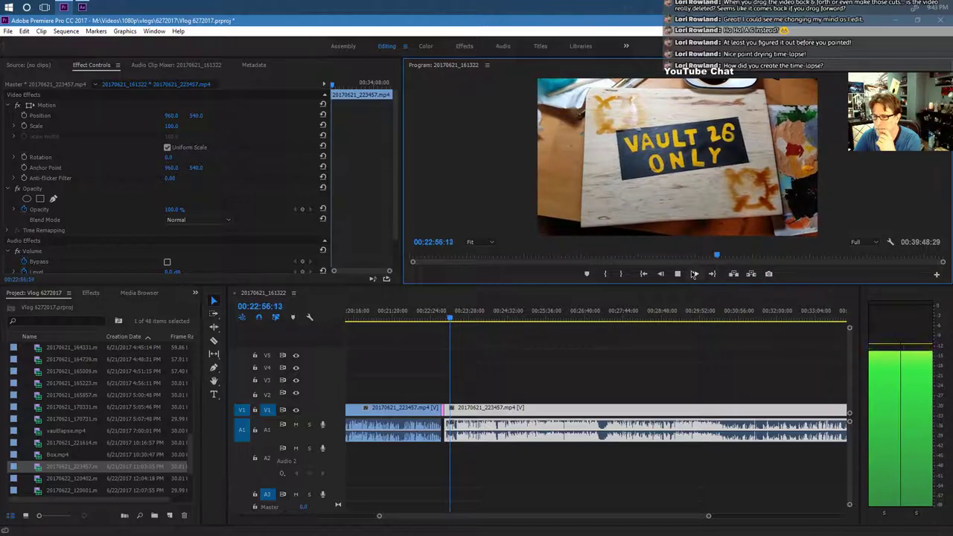
Review the time-lapse through to the finished sign around 00:30:16.
click(588, 319)
click(677, 274)
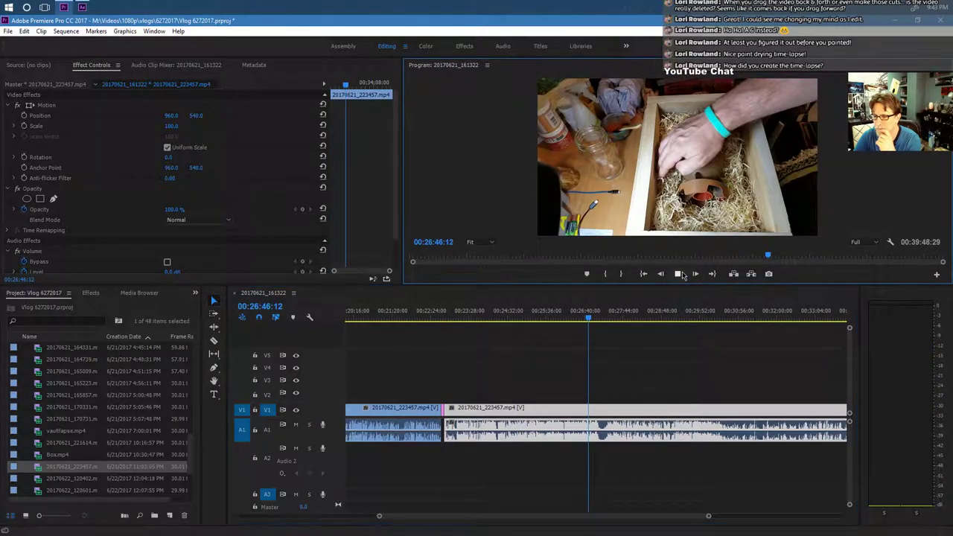
click(621, 318)
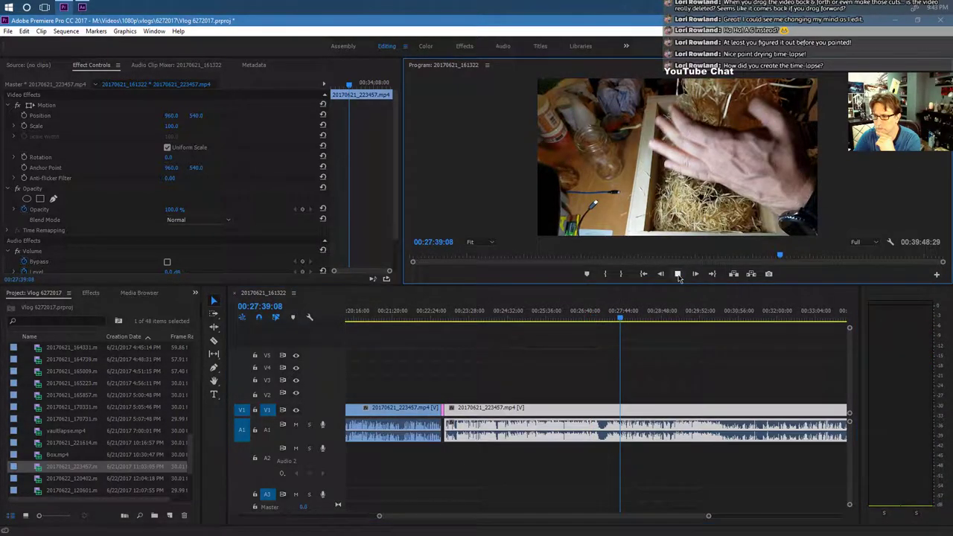
click(646, 319)
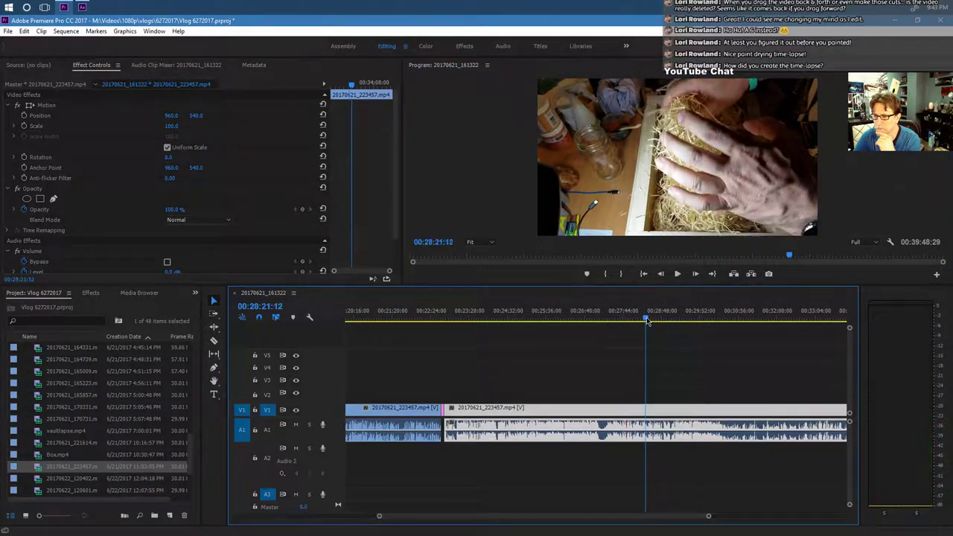
key(space)
click(676, 274)
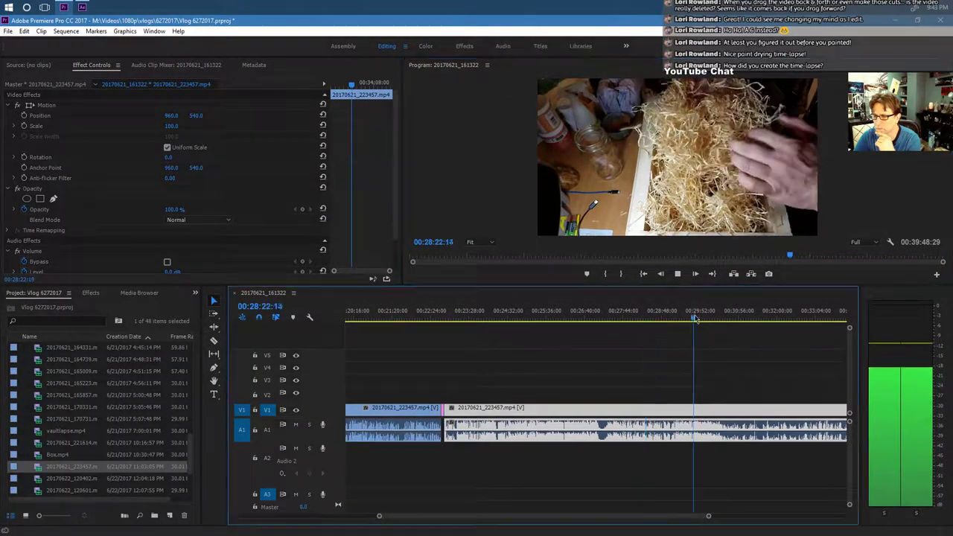
click(680, 277)
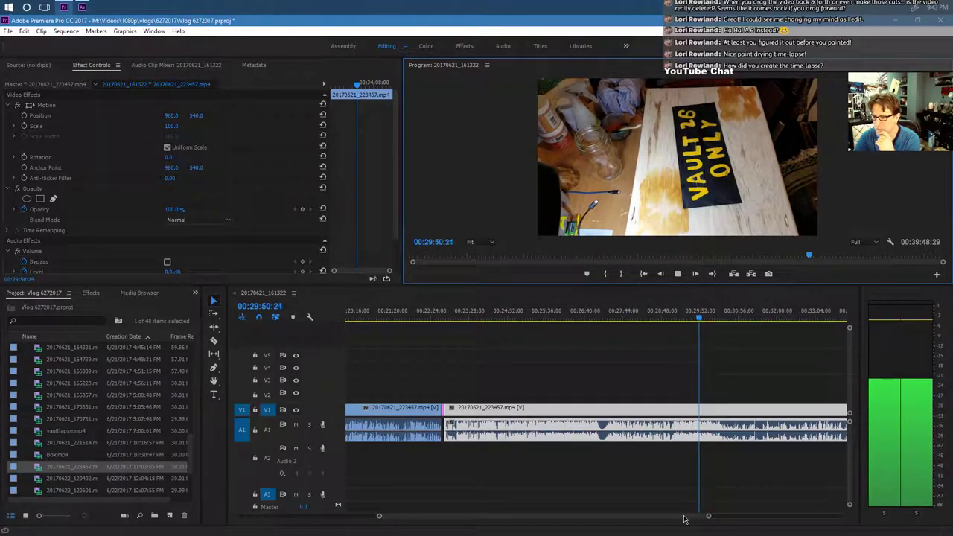
drag(685, 519, 720, 516)
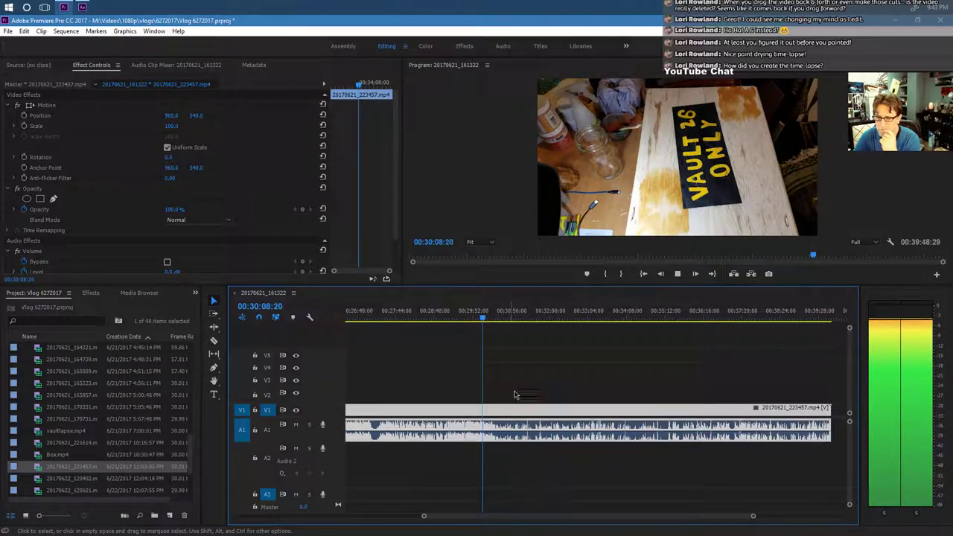
click(680, 274)
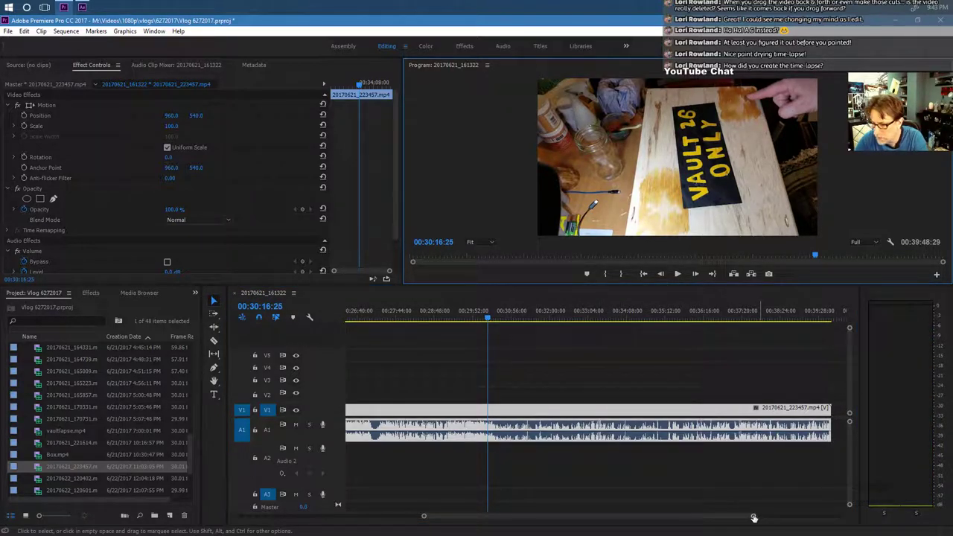
drag(754, 517, 644, 513)
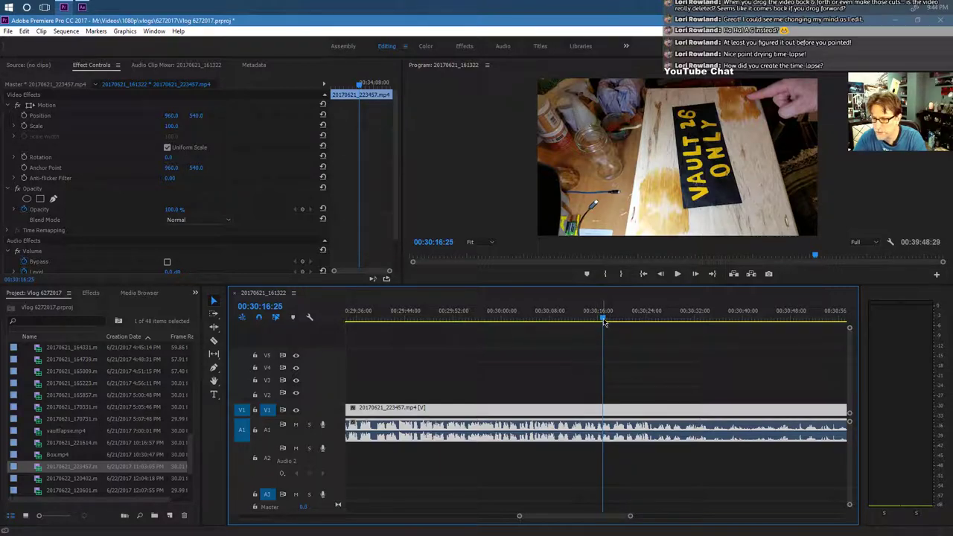
drag(603, 320, 588, 318)
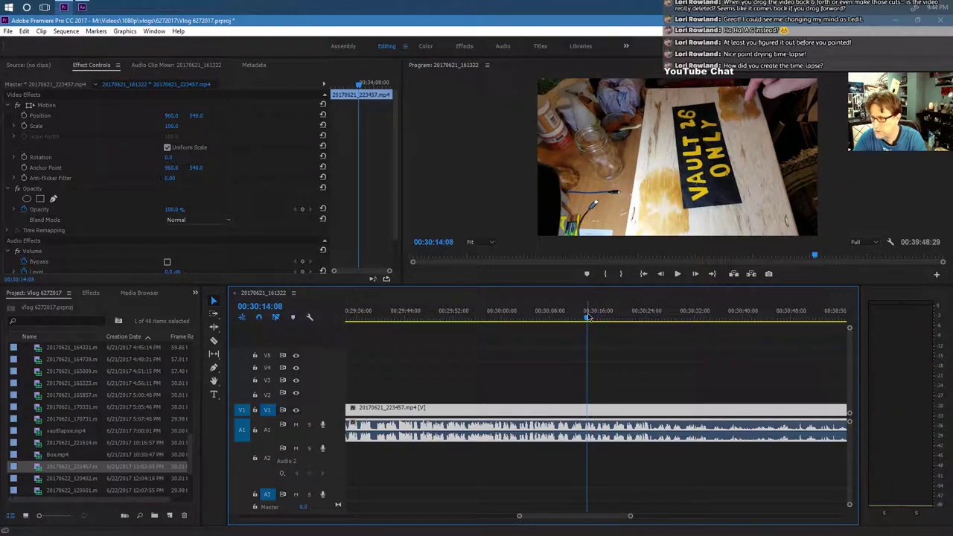
click(677, 274)
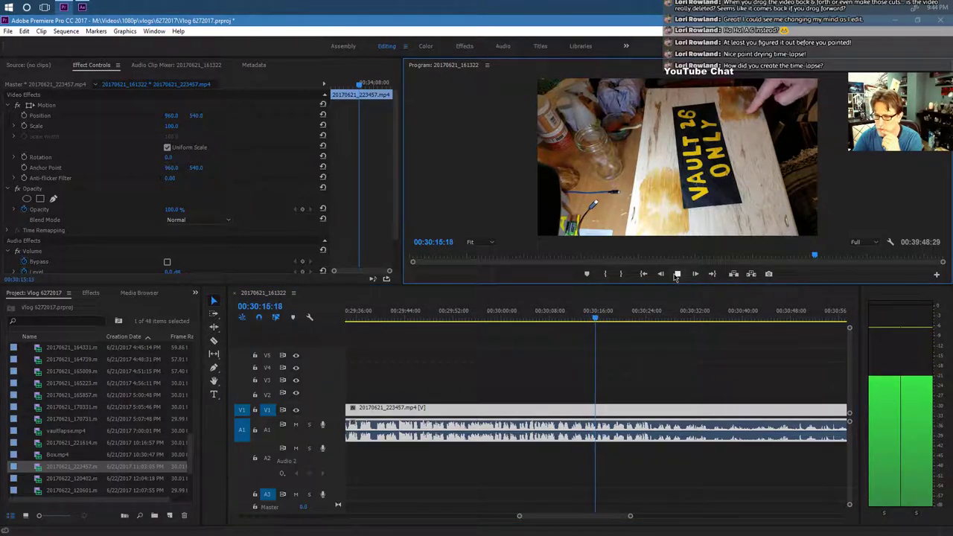
key(space)
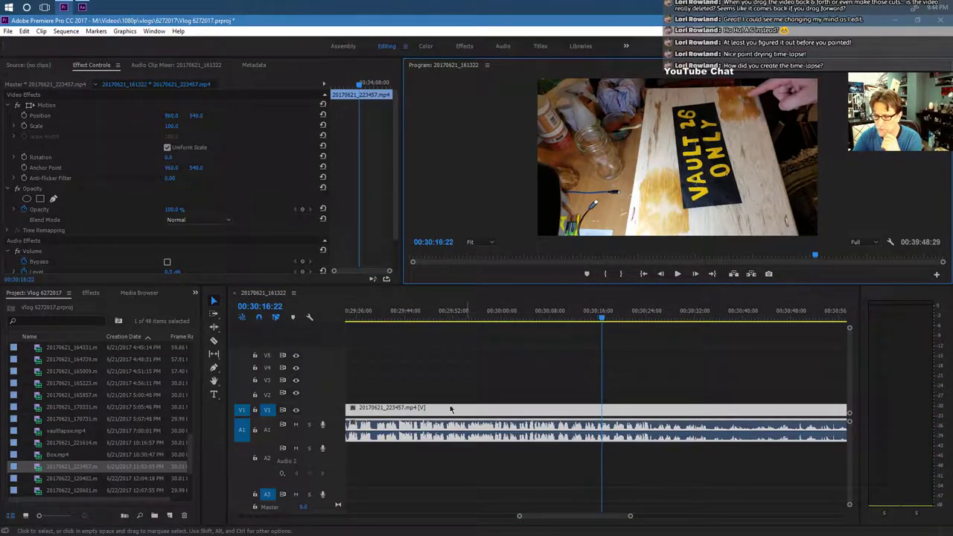
Split the sign time-lapse clip at the playhead with the Razor tool.
click(213, 341)
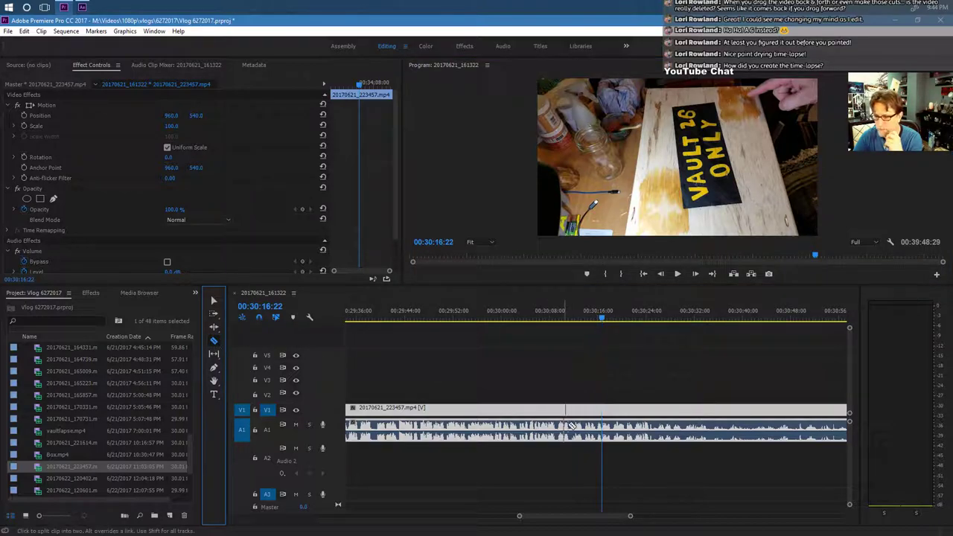
click(606, 432)
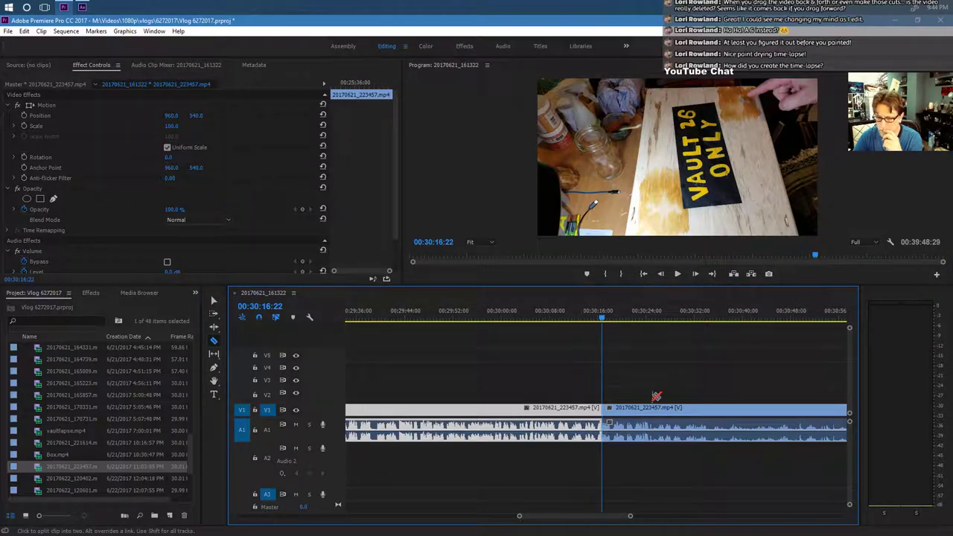
scroll(588, 520, left, 10)
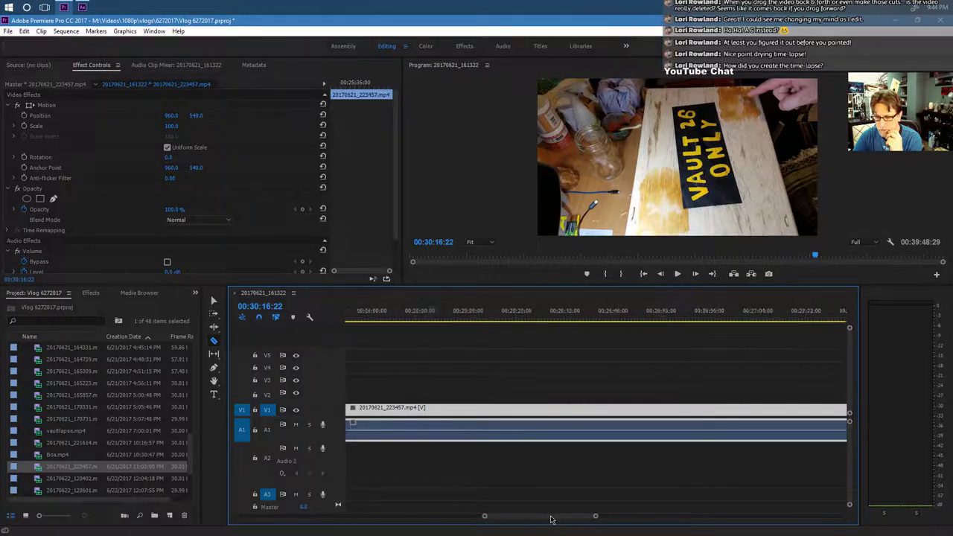
drag(602, 519, 671, 519)
scroll(673, 519, down, 3)
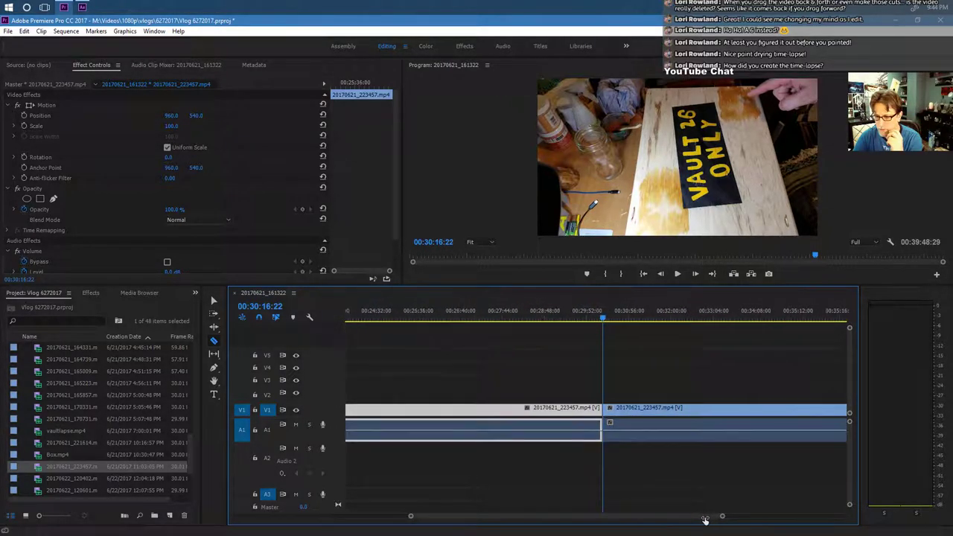
scroll(682, 518, left, 8)
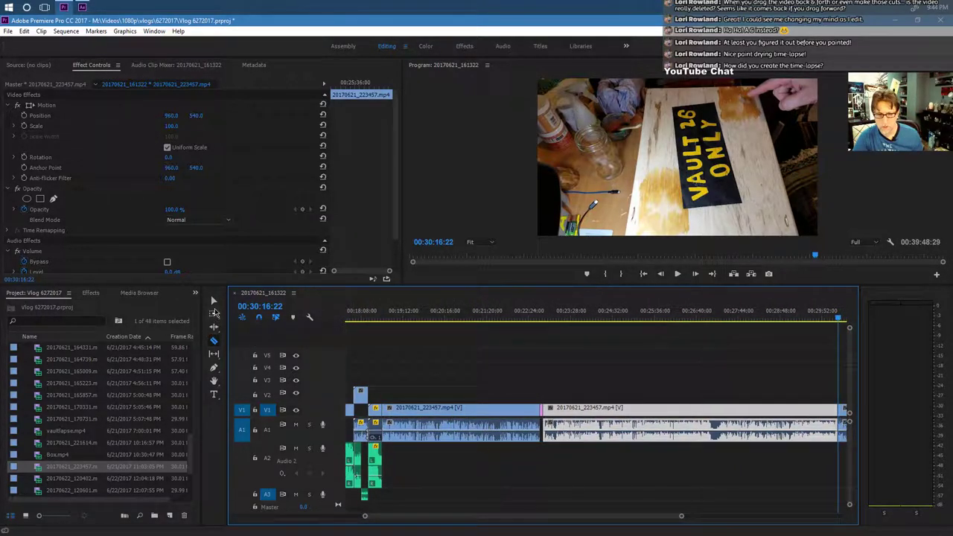
Shift the clip after the split right to leave a gap, and paste the title Graphic there.
click(214, 302)
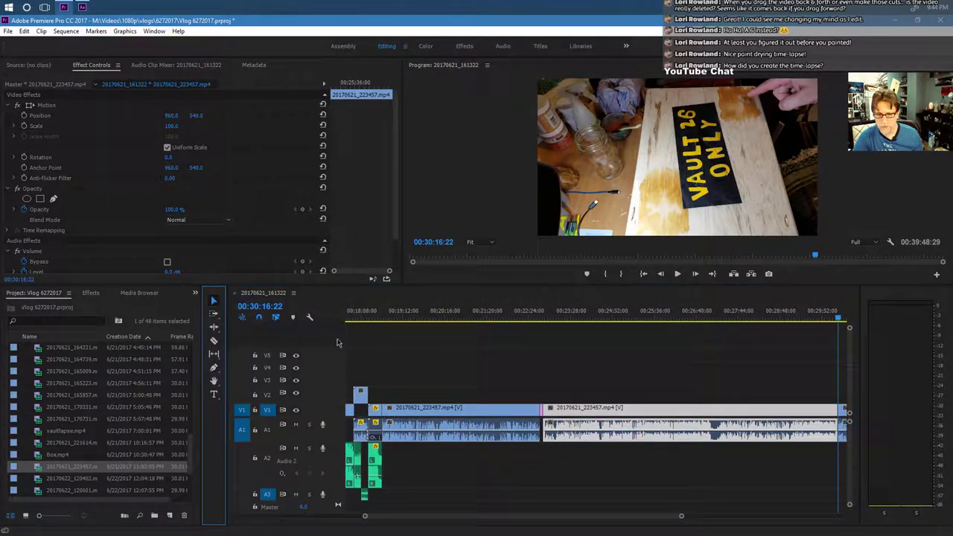
click(542, 417)
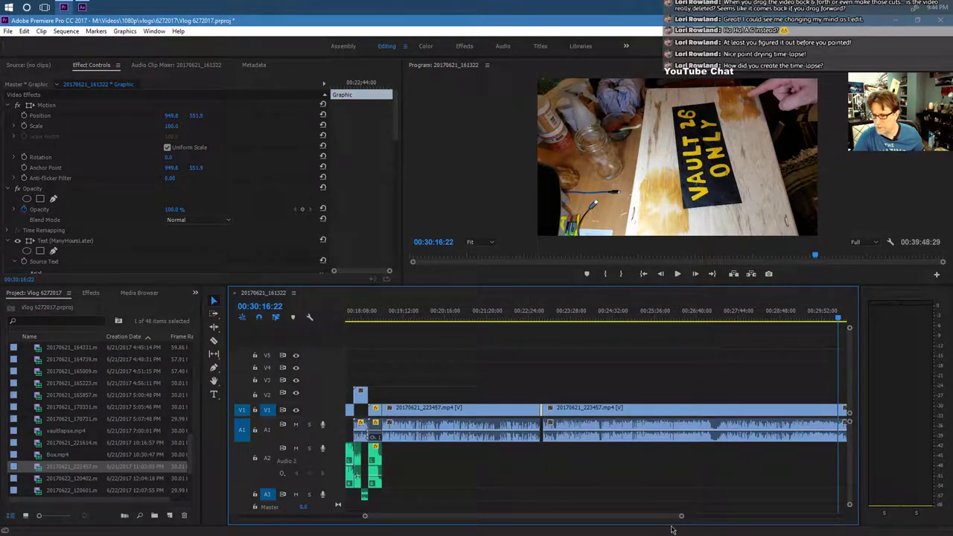
drag(663, 516, 570, 517)
click(648, 431)
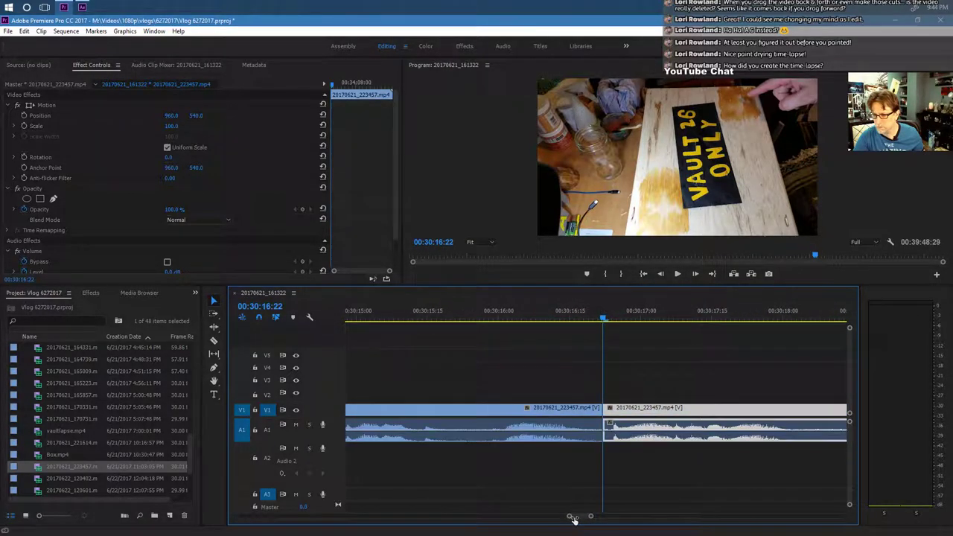
drag(652, 411, 734, 417)
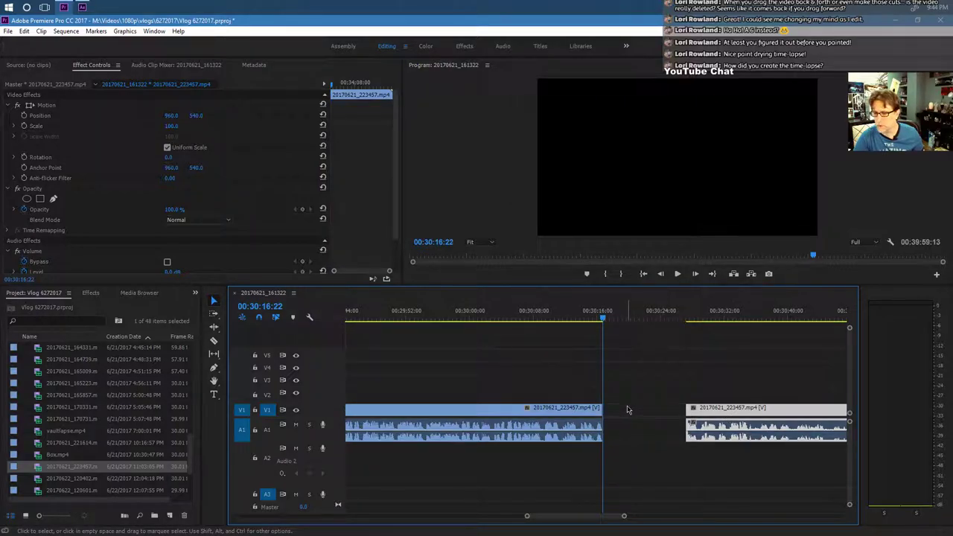
key(ctrl+v)
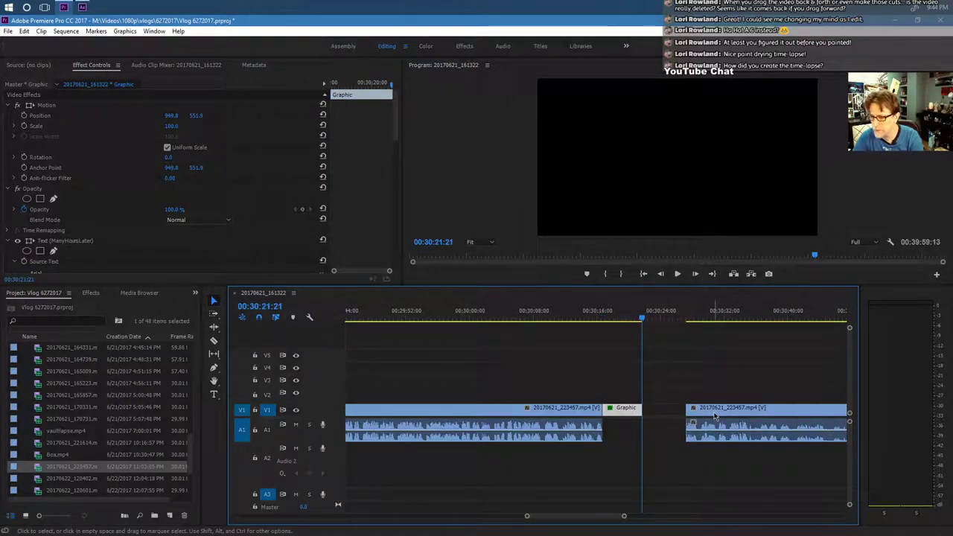
click(715, 417)
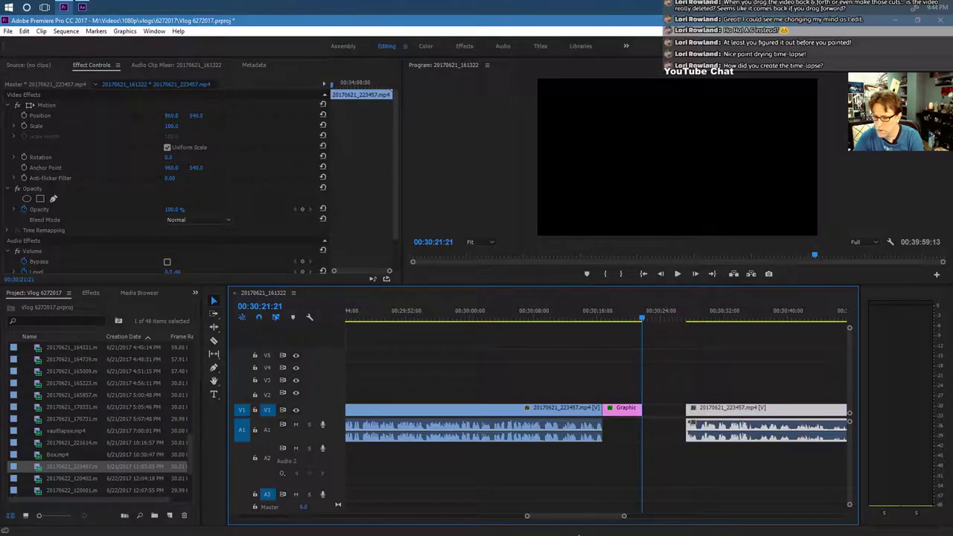
Zoom the timeline out and scrub through later frames of the second sign clip.
drag(626, 517, 700, 517)
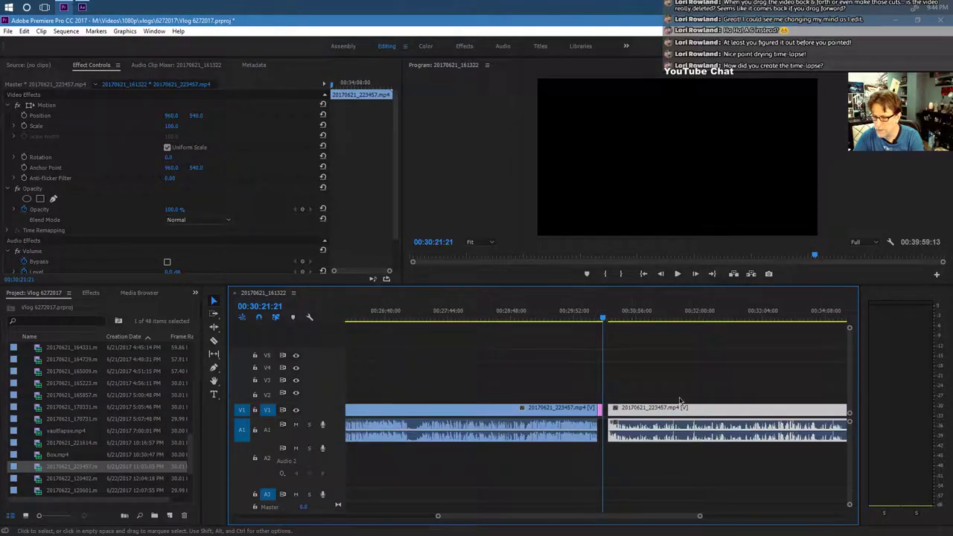
drag(758, 321, 807, 320)
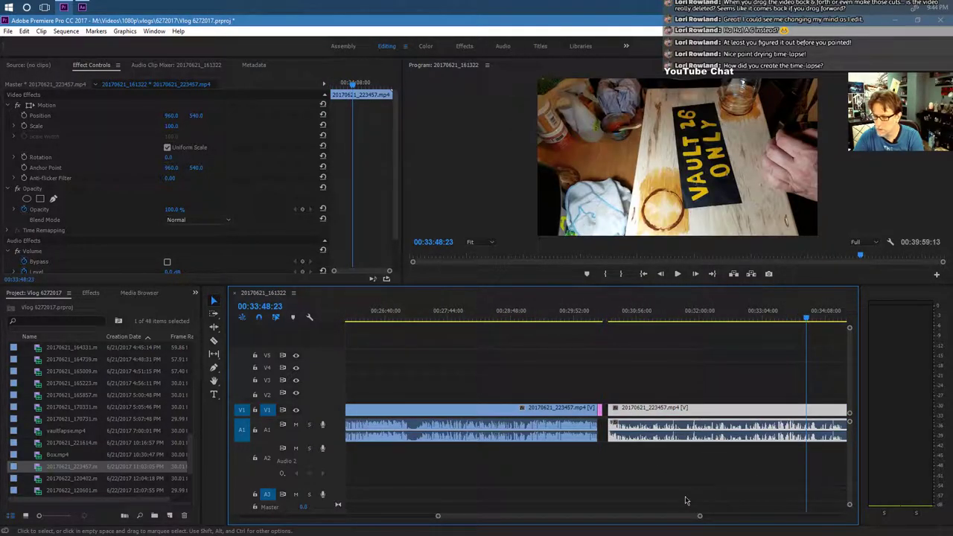
drag(699, 517, 747, 519)
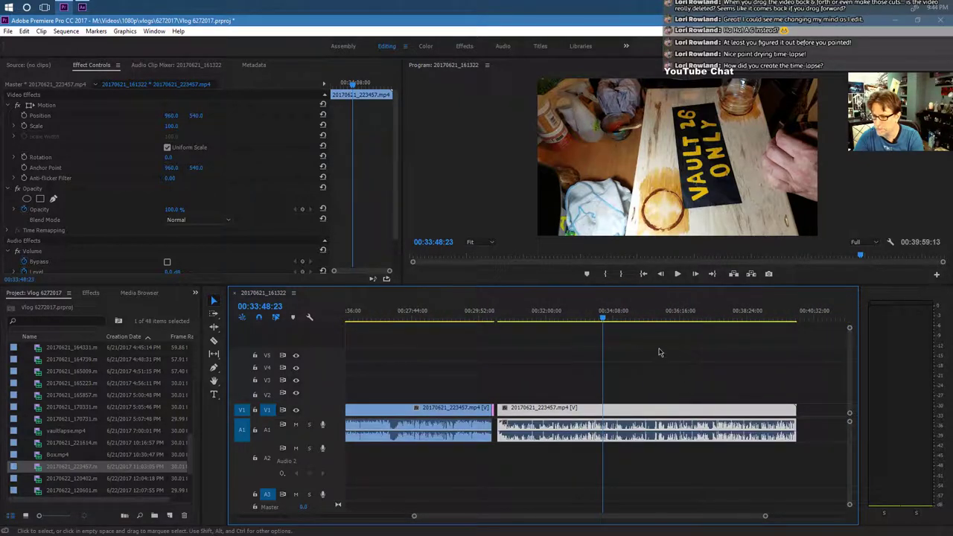
drag(667, 315, 695, 304)
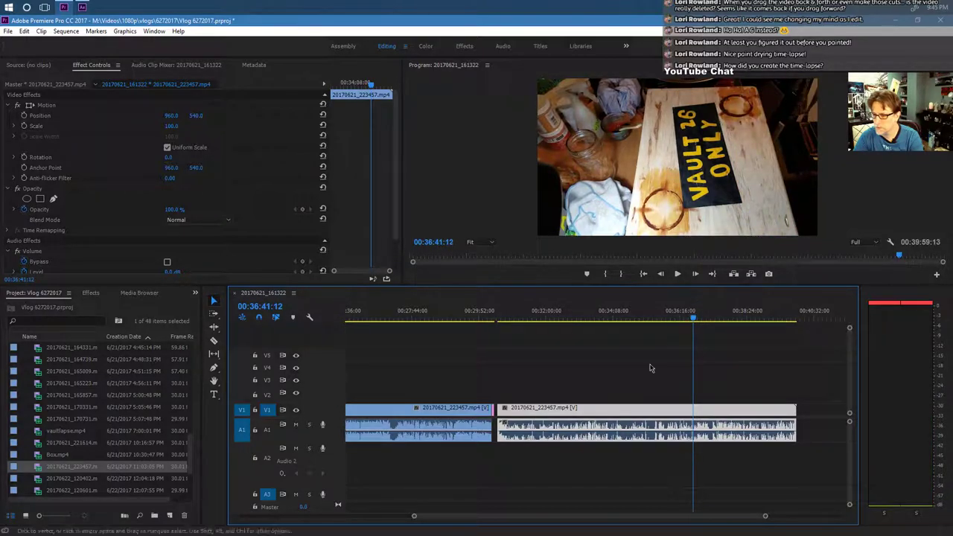
Trim the second sign clip's start later, play its end, and park the playhead at the split point.
drag(498, 409, 693, 411)
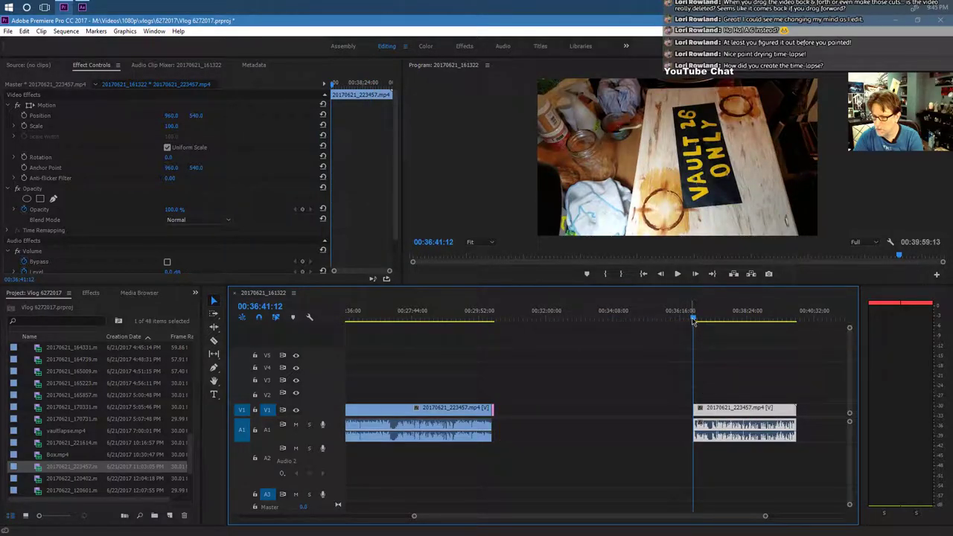
drag(693, 320, 786, 347)
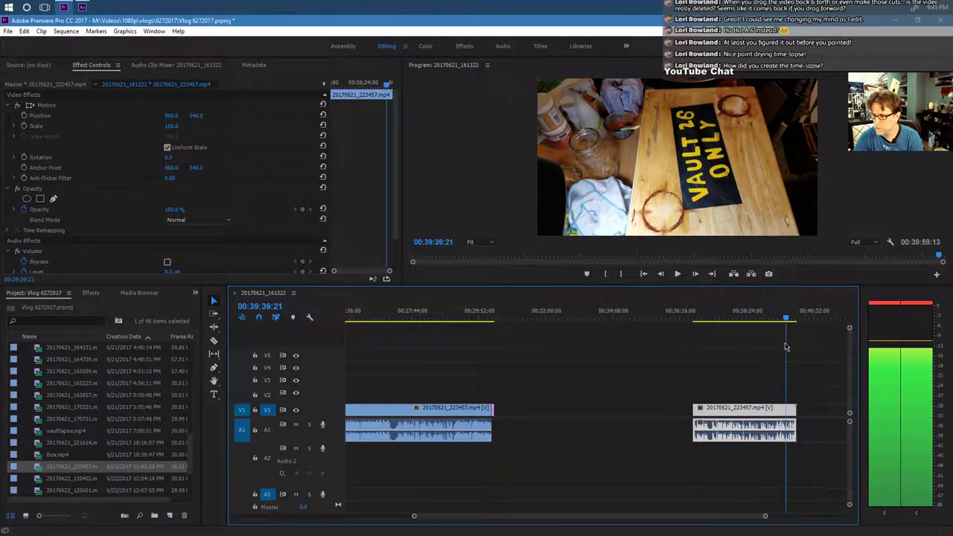
click(679, 275)
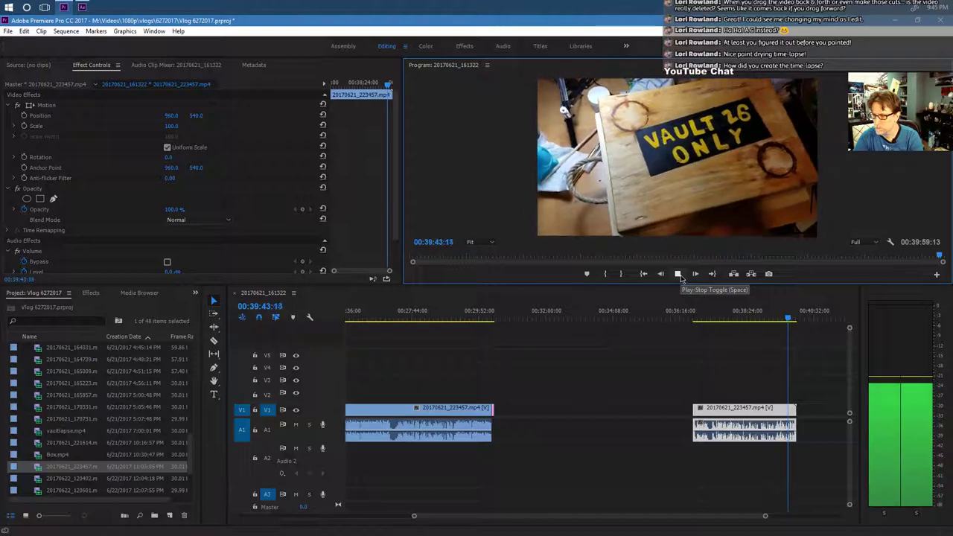
click(679, 275)
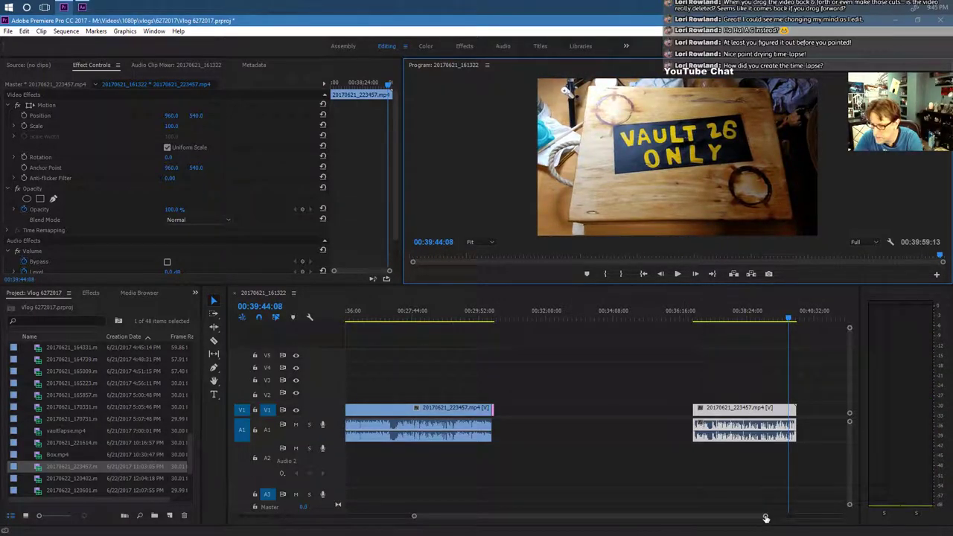
drag(765, 516, 670, 519)
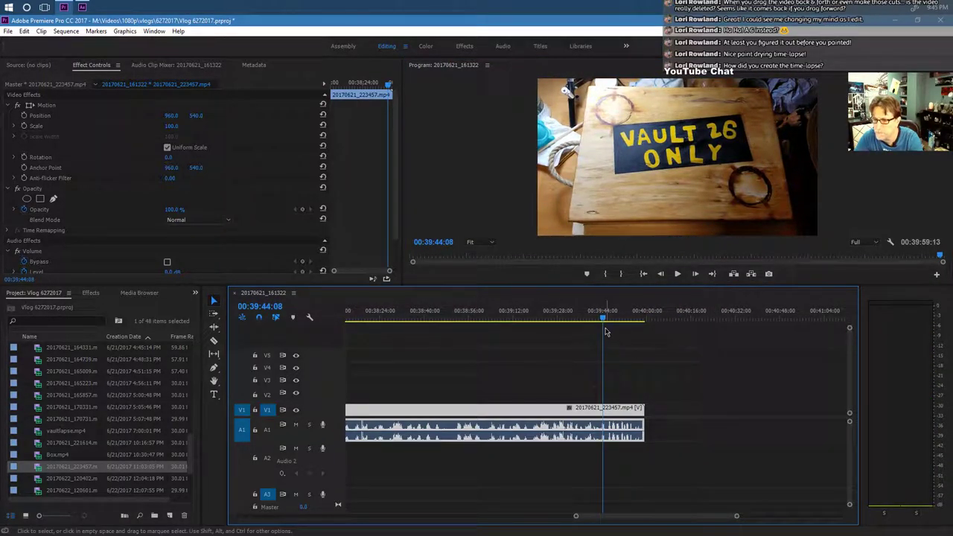
drag(603, 322, 594, 321)
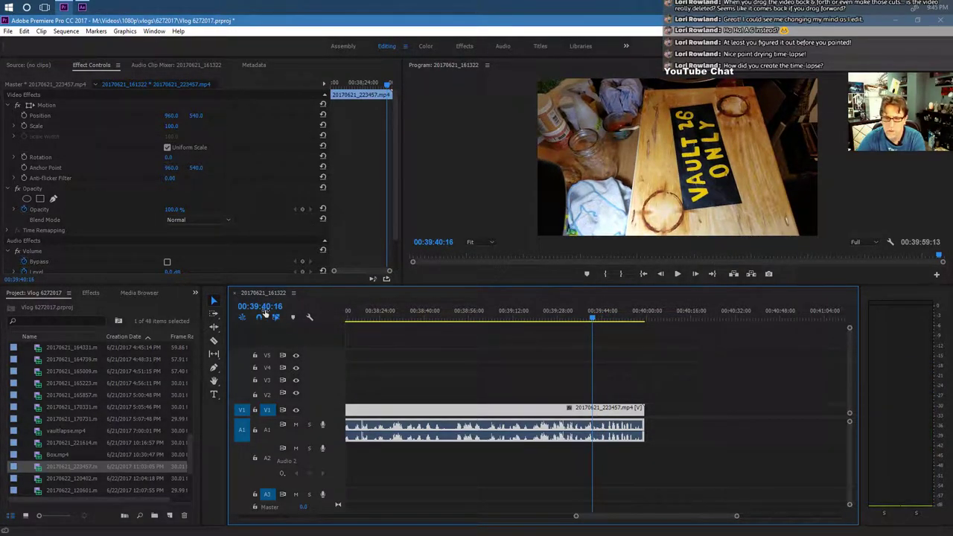
Cut the sign clip at 00:39:40:16 and set the first part's speed to 400%.
click(214, 341)
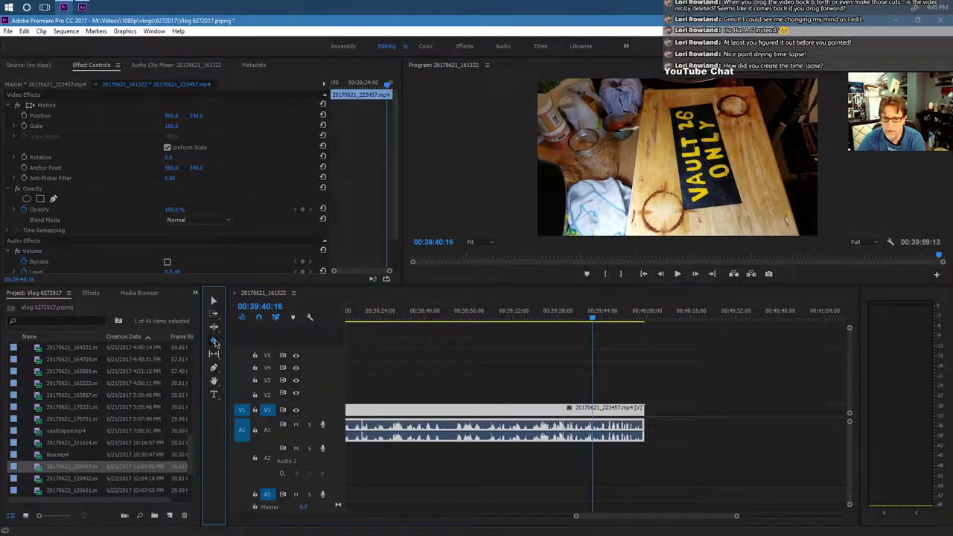
click(595, 417)
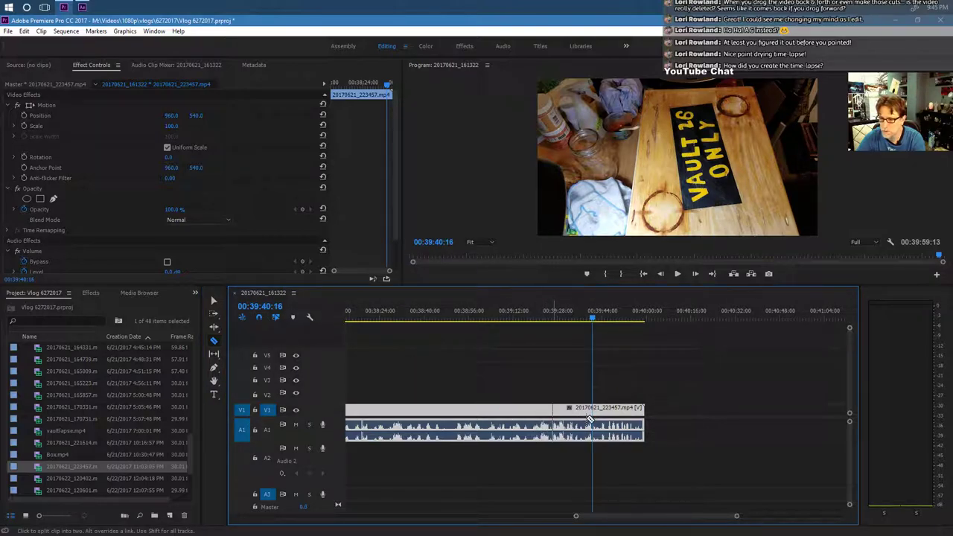
click(597, 413)
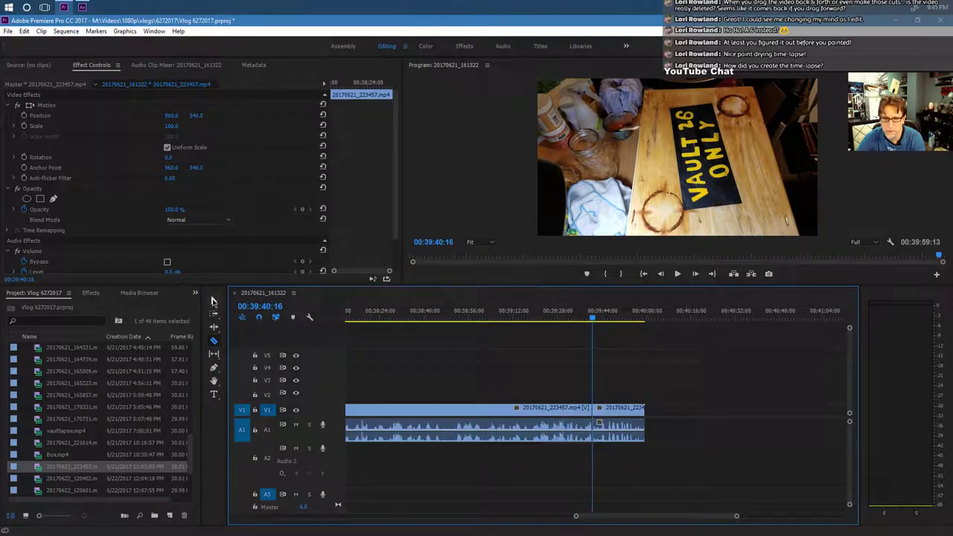
click(214, 301)
right_click(427, 411)
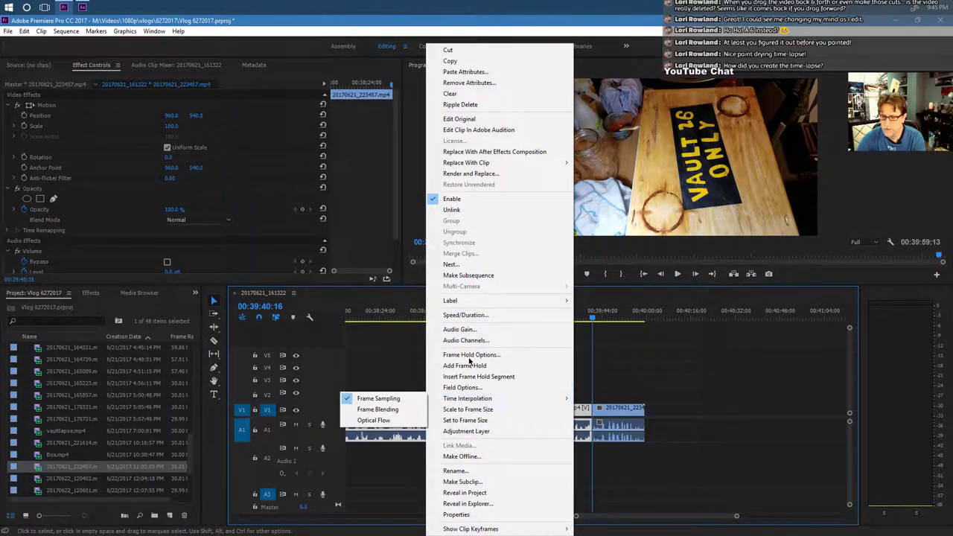
click(465, 315)
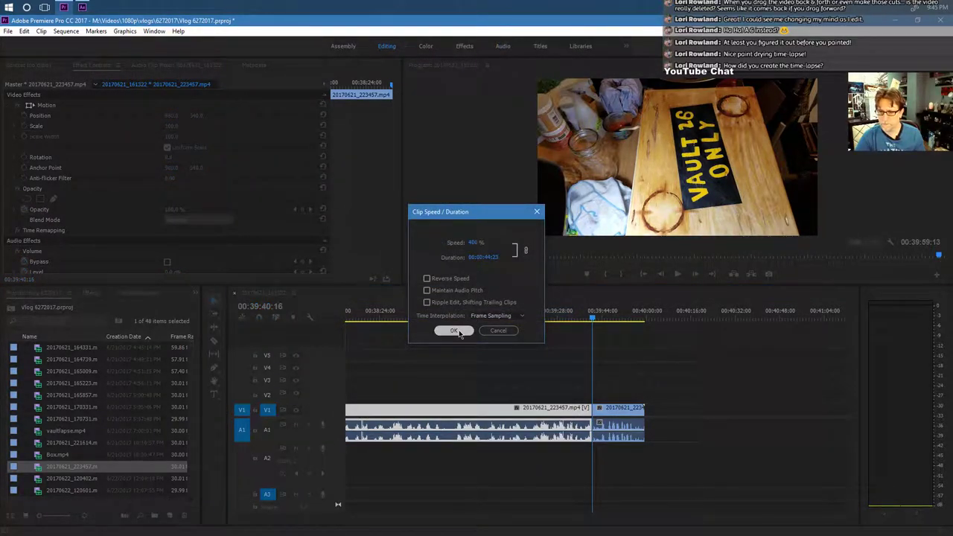
click(458, 332)
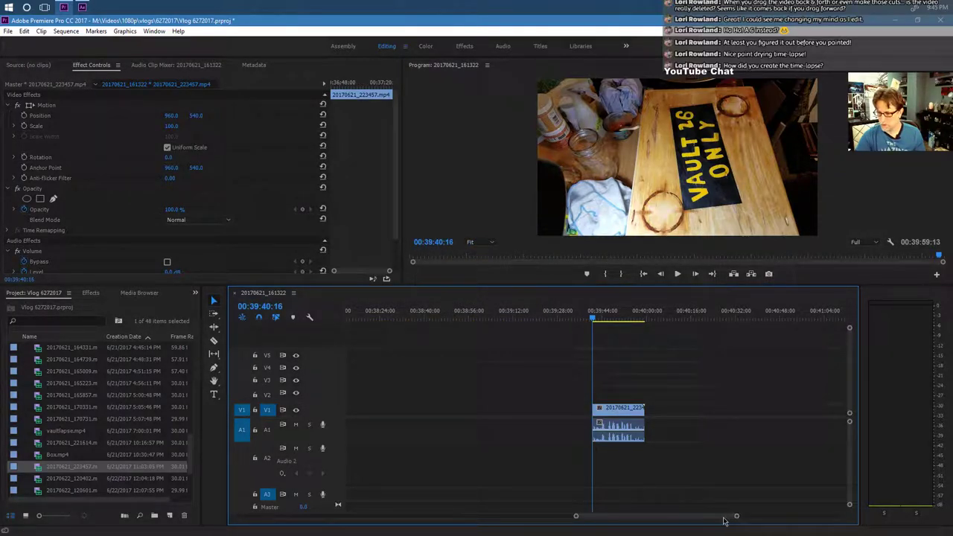
Drag the sped-up section and the final short piece left to close the gap after the first clip.
drag(722, 520, 780, 517)
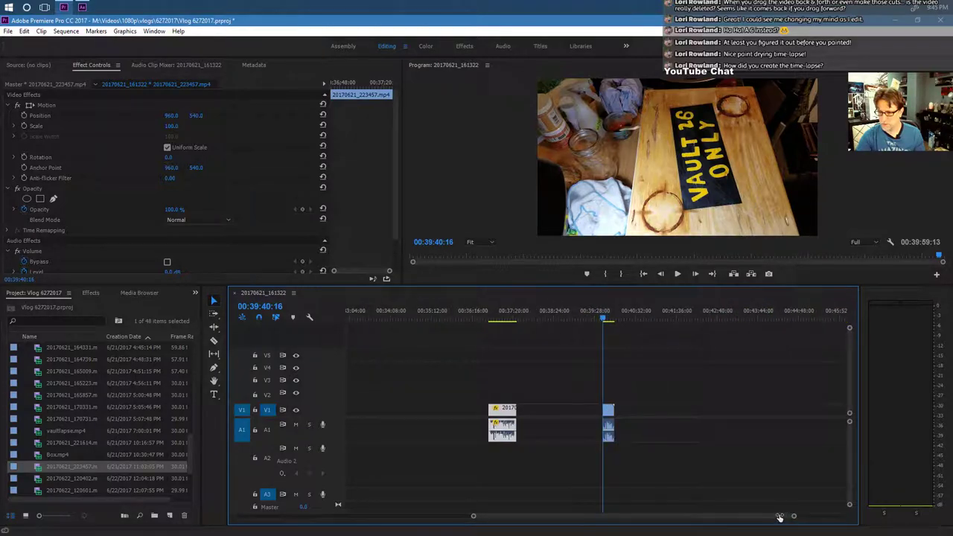
scroll(688, 417, up, 5)
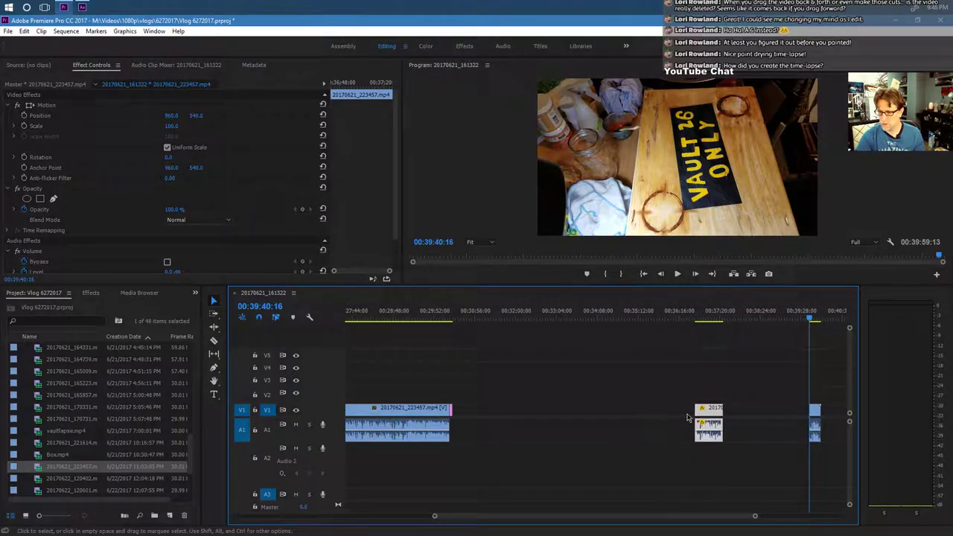
drag(708, 414, 466, 414)
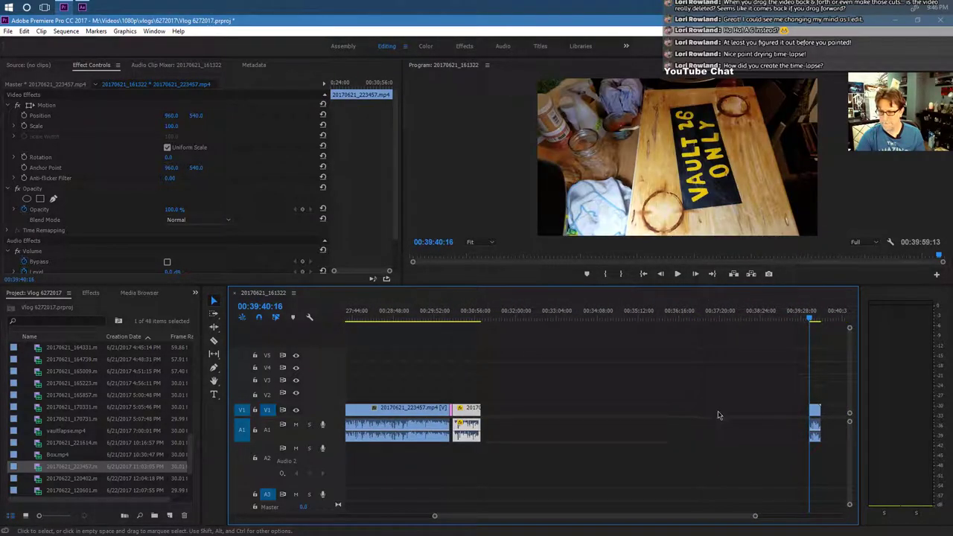
drag(815, 414, 430, 370)
drag(488, 395, 487, 409)
Play back the edited section from its start to review the sped-up time-lapse.
click(428, 311)
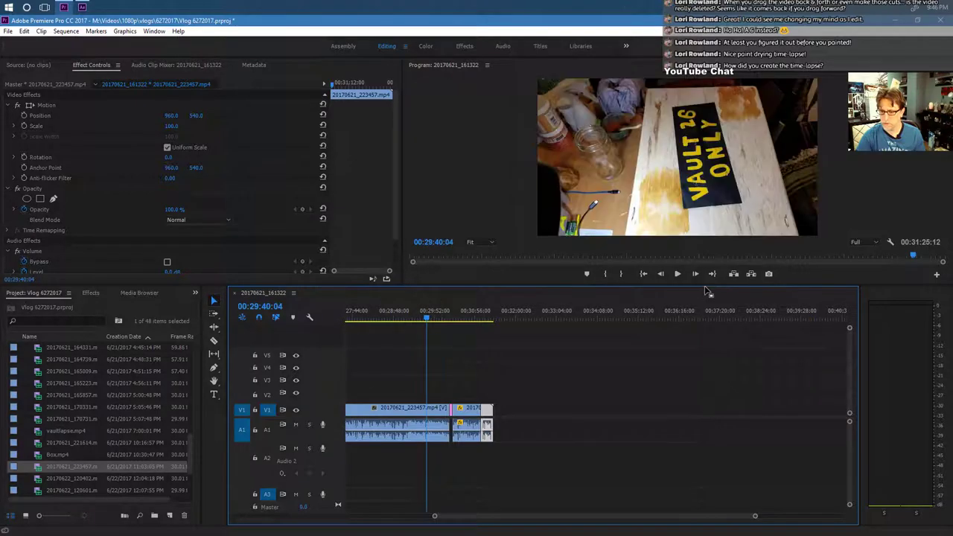
click(677, 274)
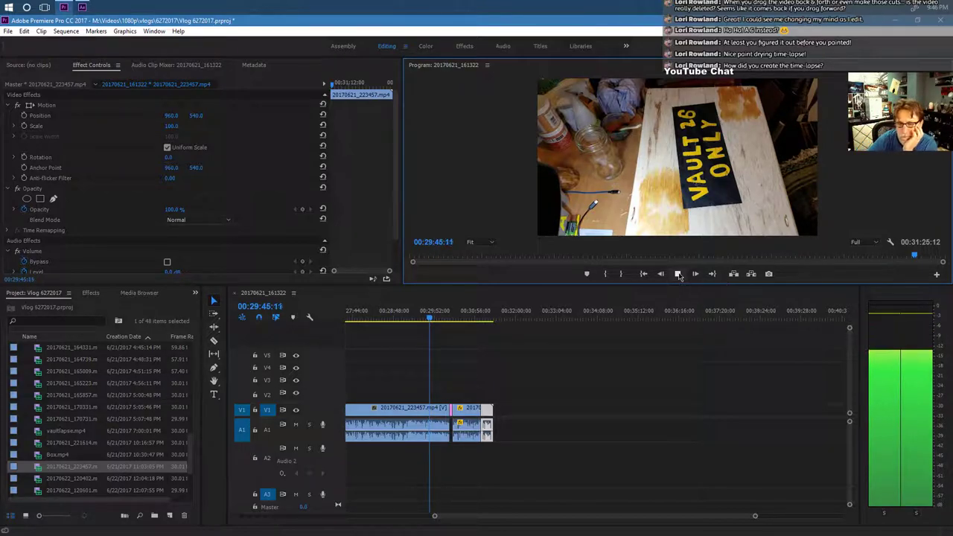
click(448, 318)
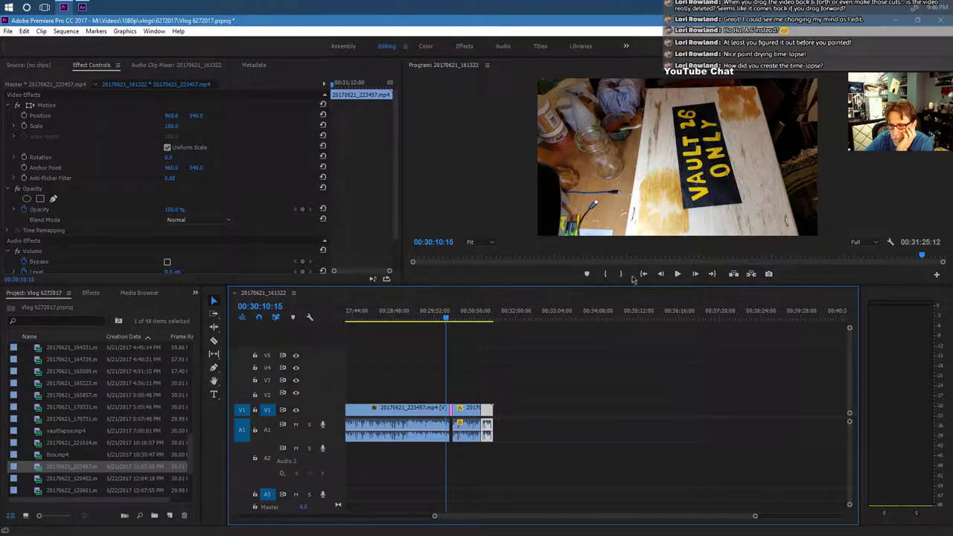
click(677, 274)
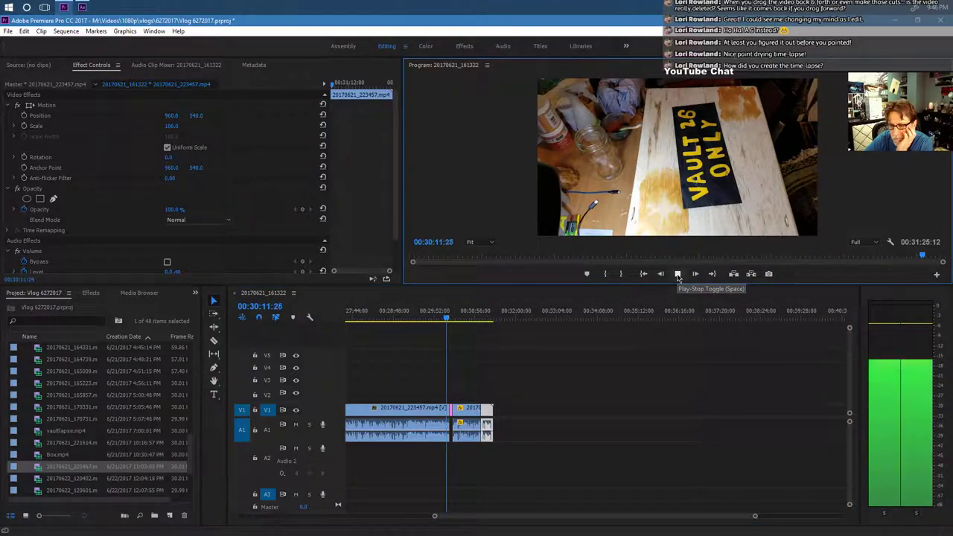
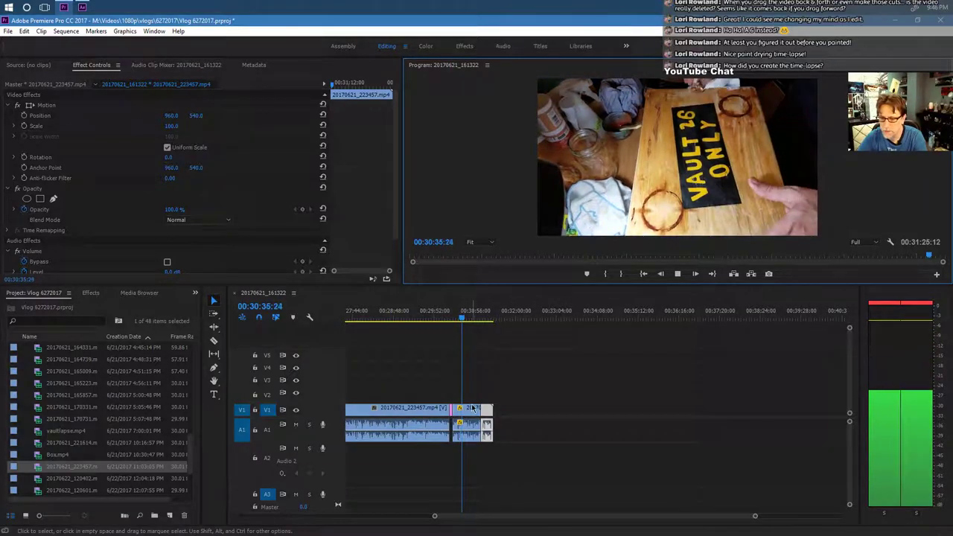
Set the time-lapse clip's speed to 600% in Speed/Duration.
right_click(474, 425)
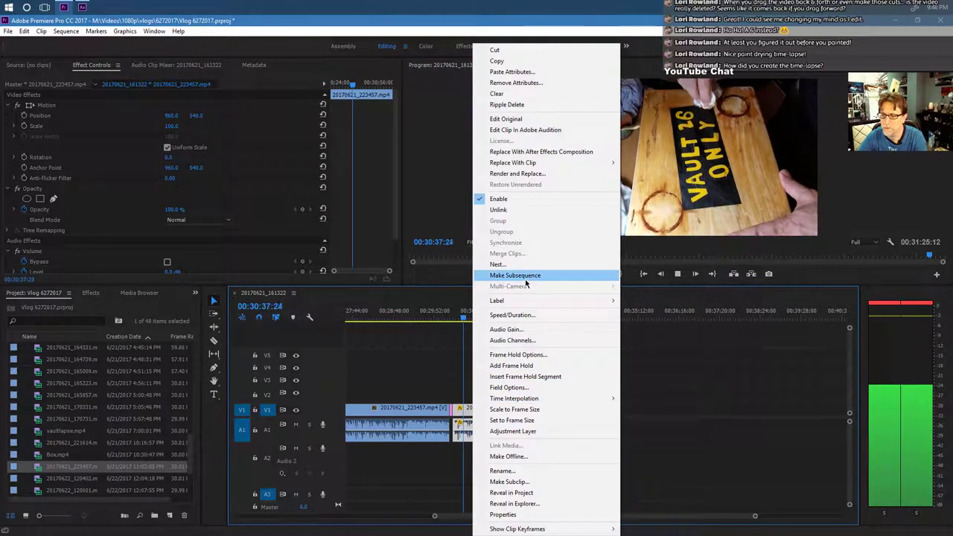
click(513, 315)
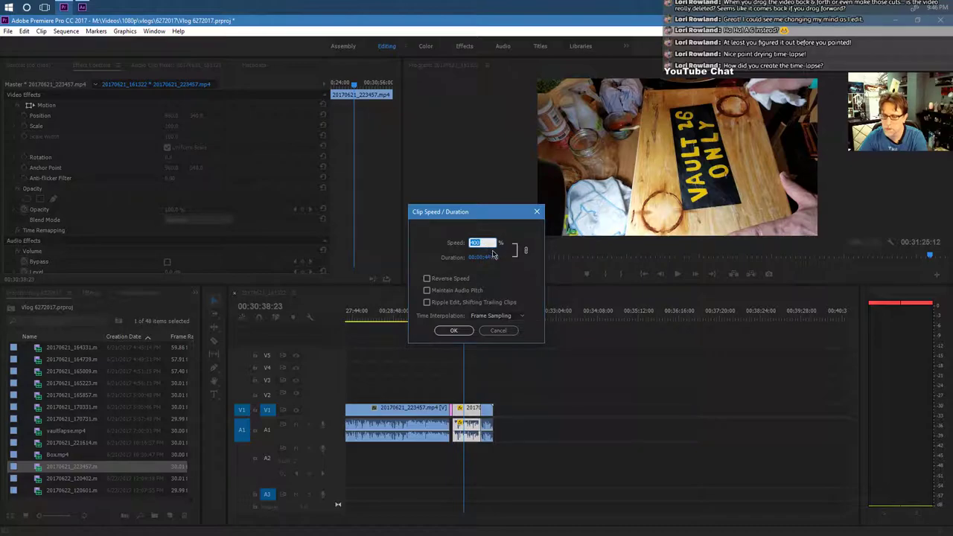
text(6)
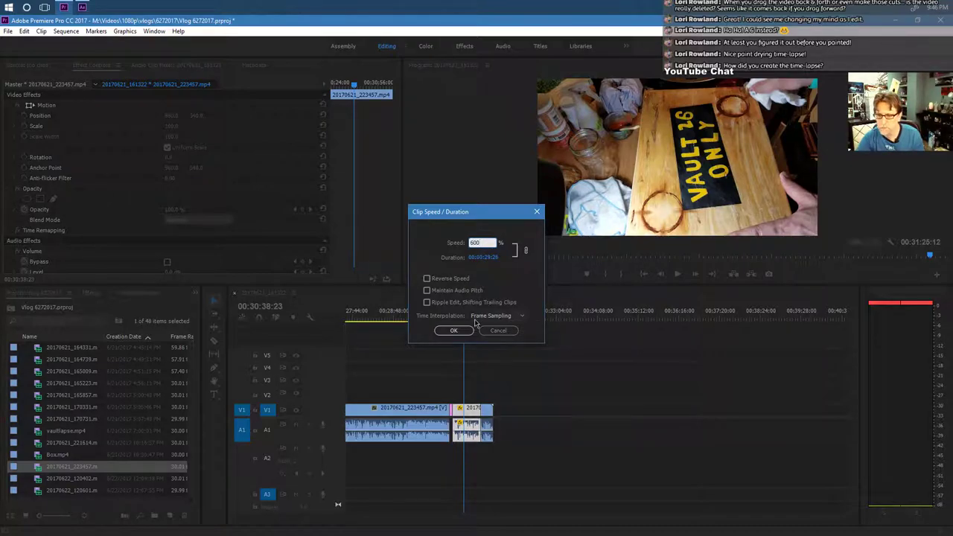
click(453, 330)
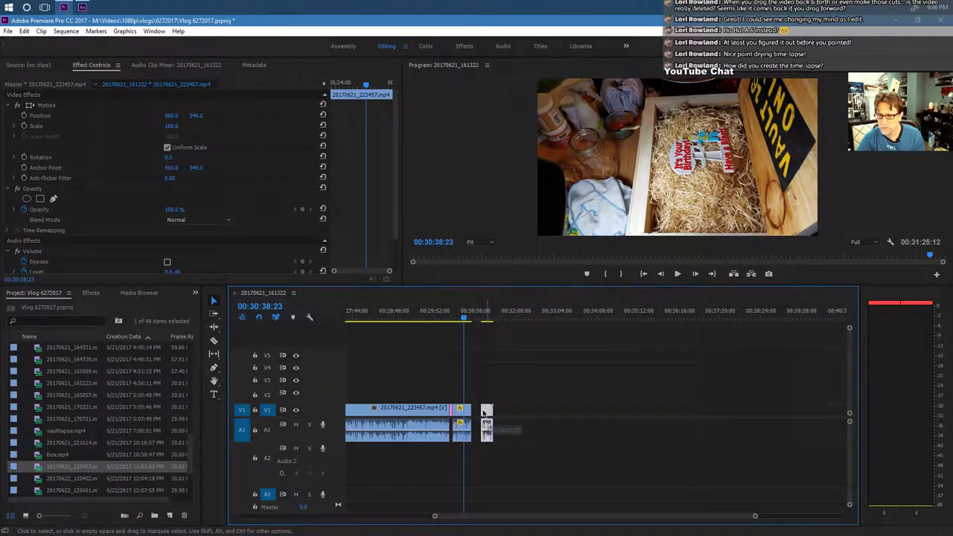
Slide the following clips left so they butt up and close the gaps.
mouse_move(486, 411)
mouse_down()
mouse_move(477, 414)
mouse_move(487, 410)
mouse_up()
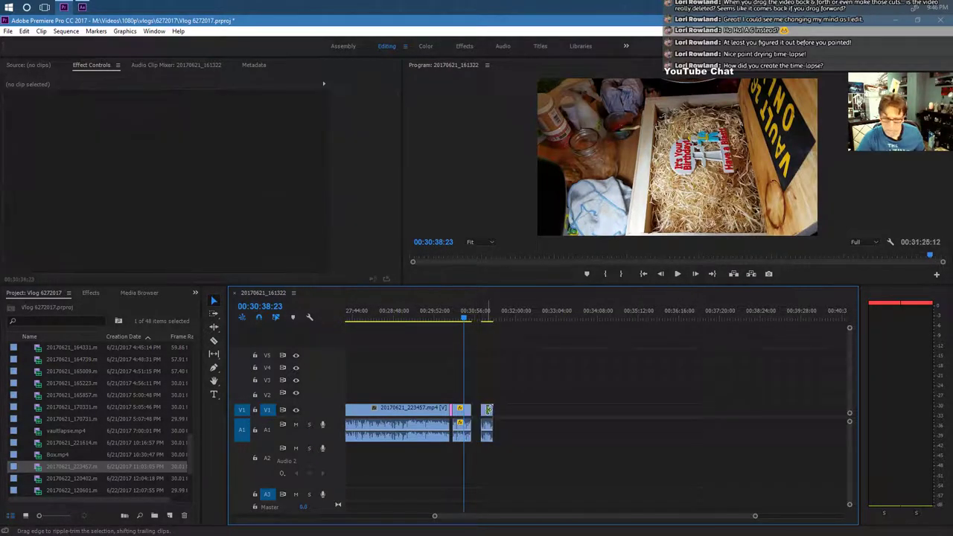
drag(756, 519, 633, 517)
drag(816, 415, 722, 414)
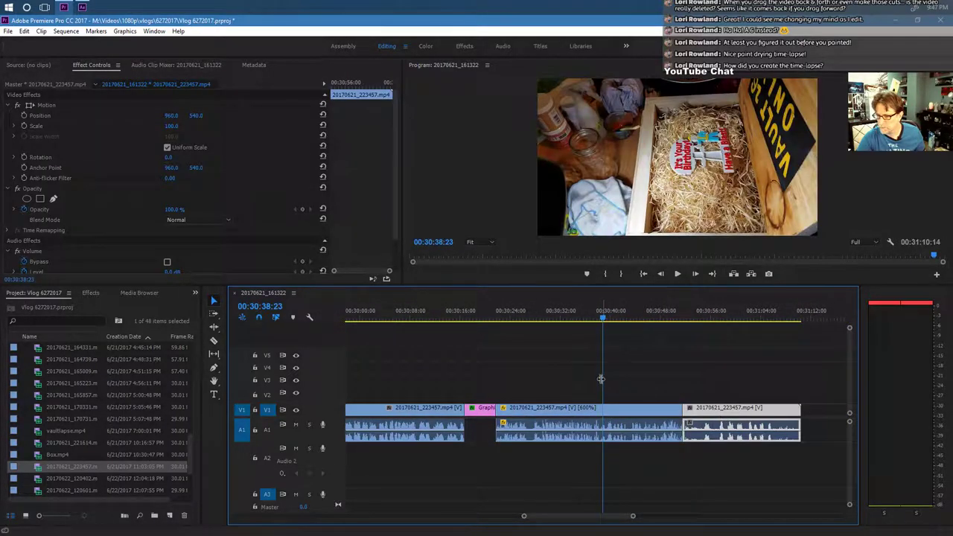
Play back the sequence from the Many Hours Later title to review it.
click(480, 318)
click(677, 273)
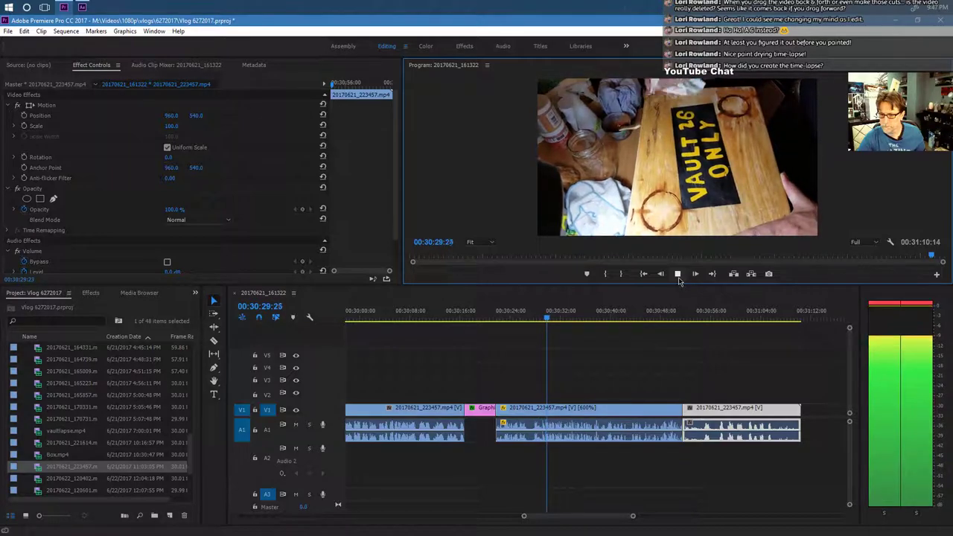
click(678, 275)
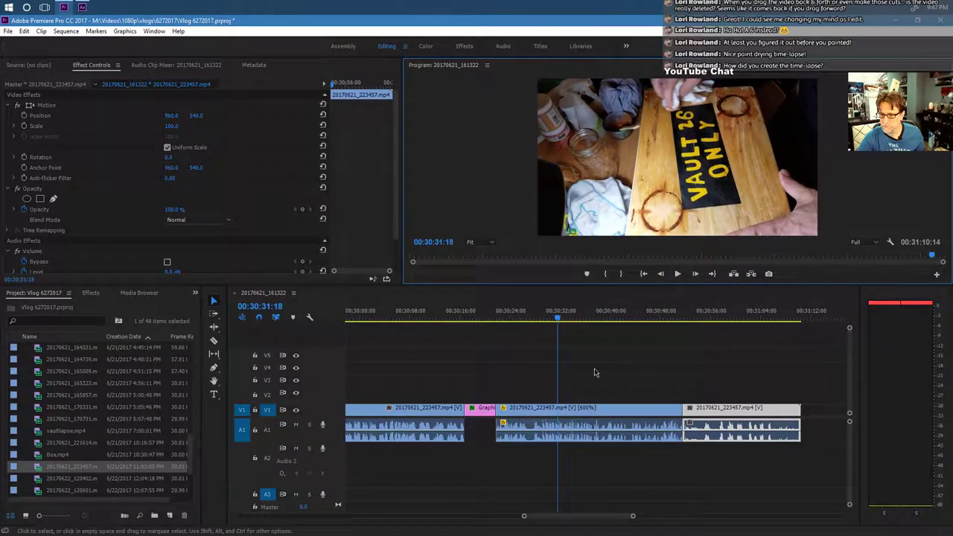
Razor-split the 600% clip and ripple delete the short piece between cuts.
click(214, 341)
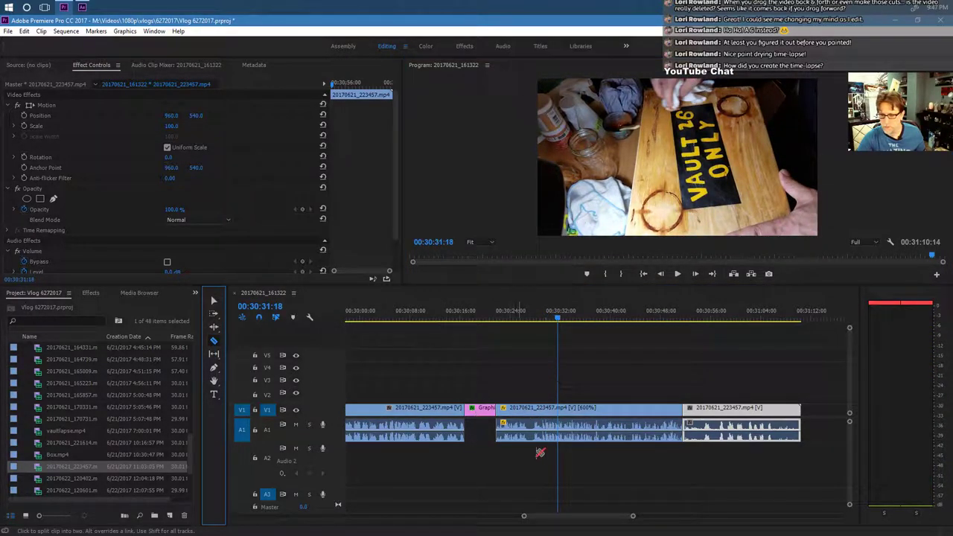
click(530, 430)
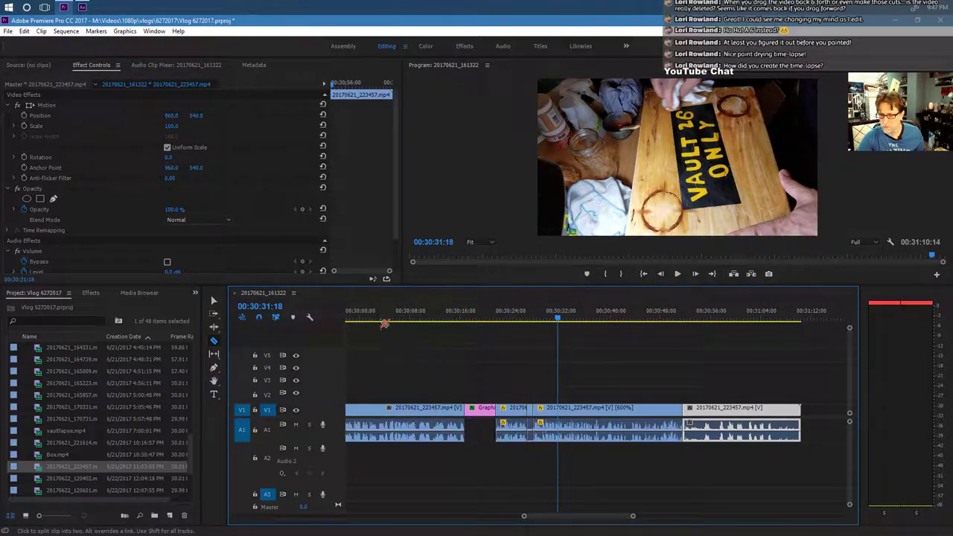
click(216, 301)
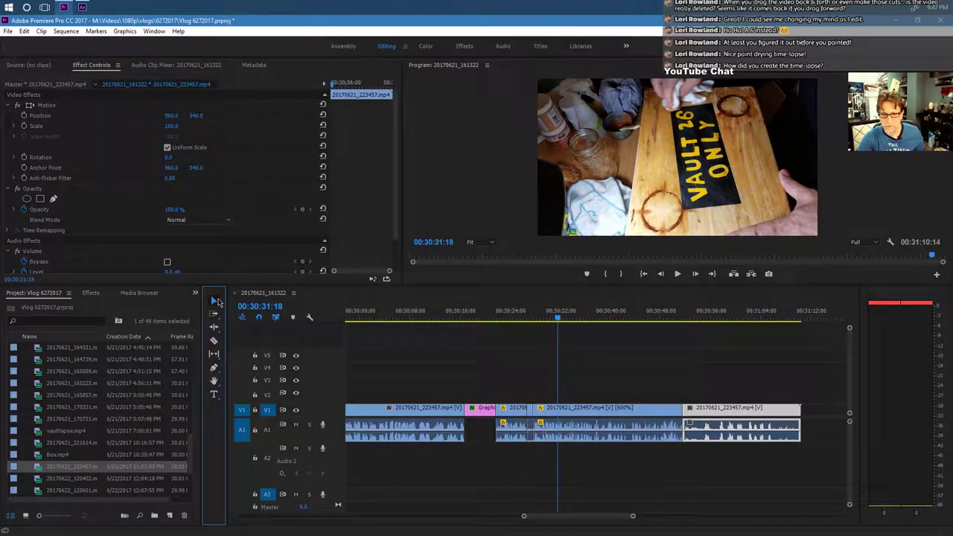
click(531, 417)
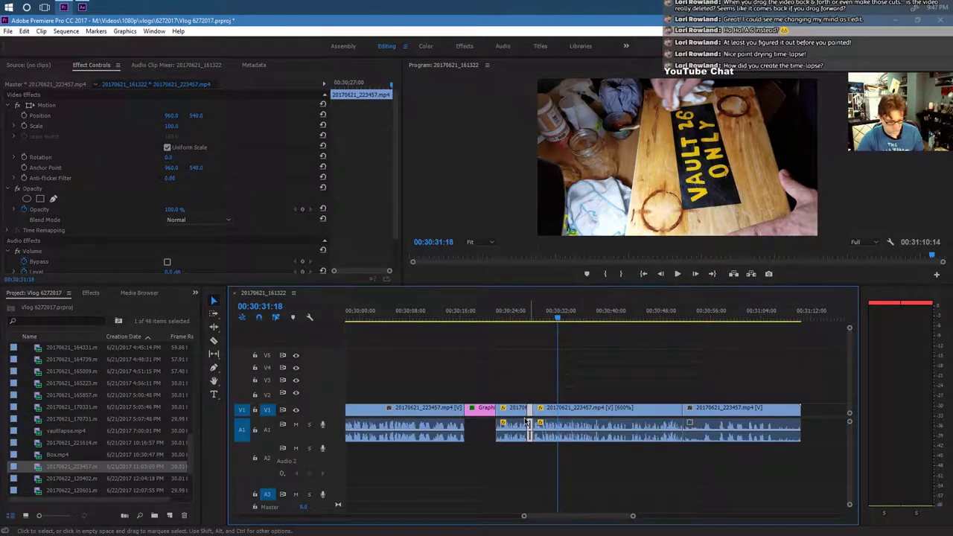
key(shift+Delete)
key(Up)
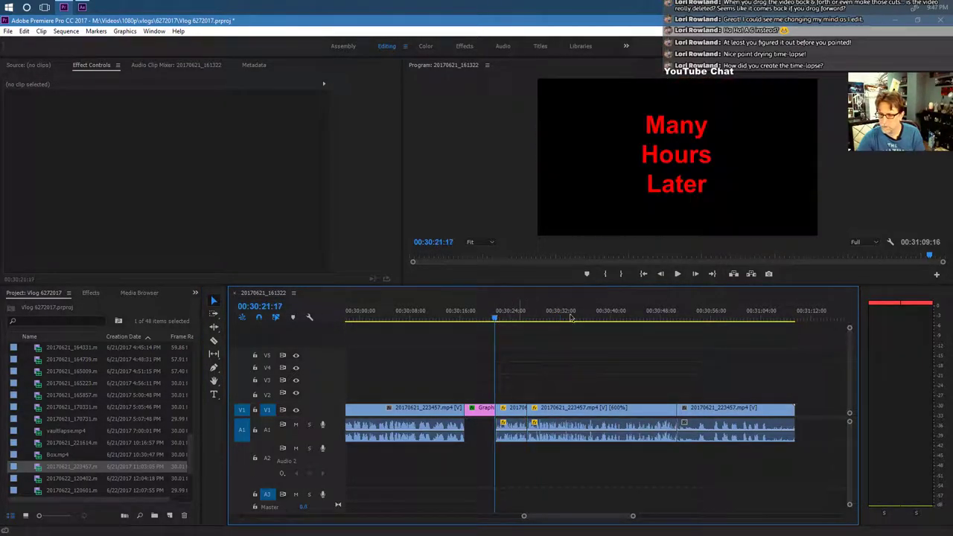
Play back the edited section and scrub back to a cut point near 00:30:39.
click(678, 274)
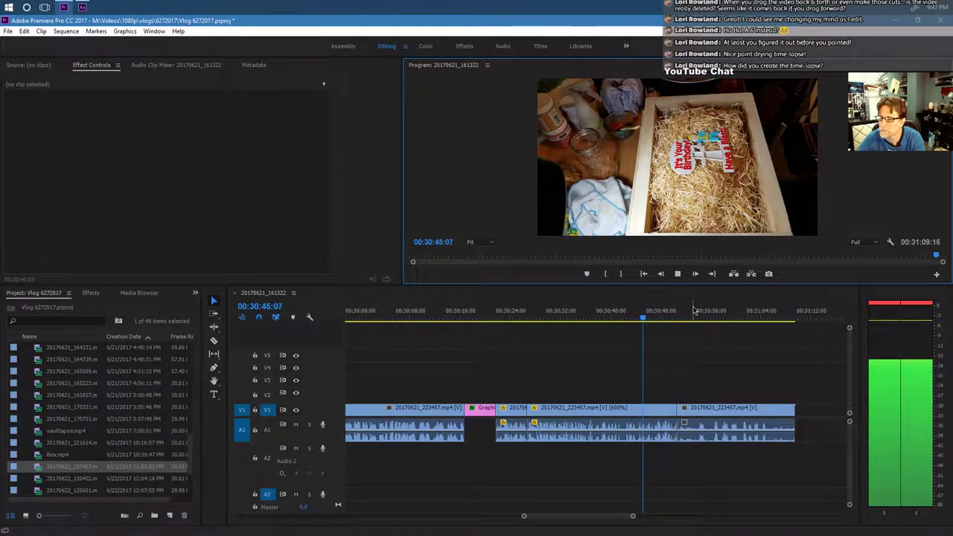
click(633, 321)
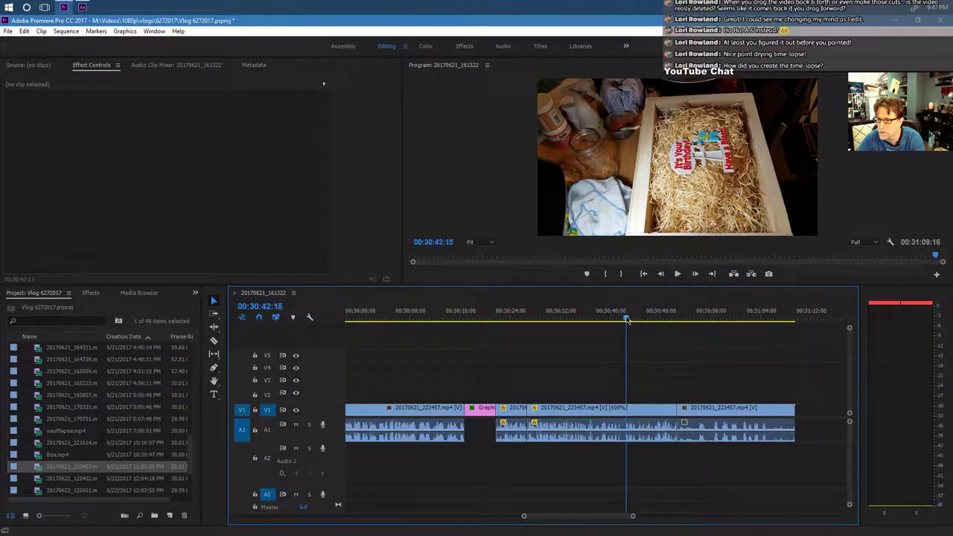
drag(627, 319, 606, 329)
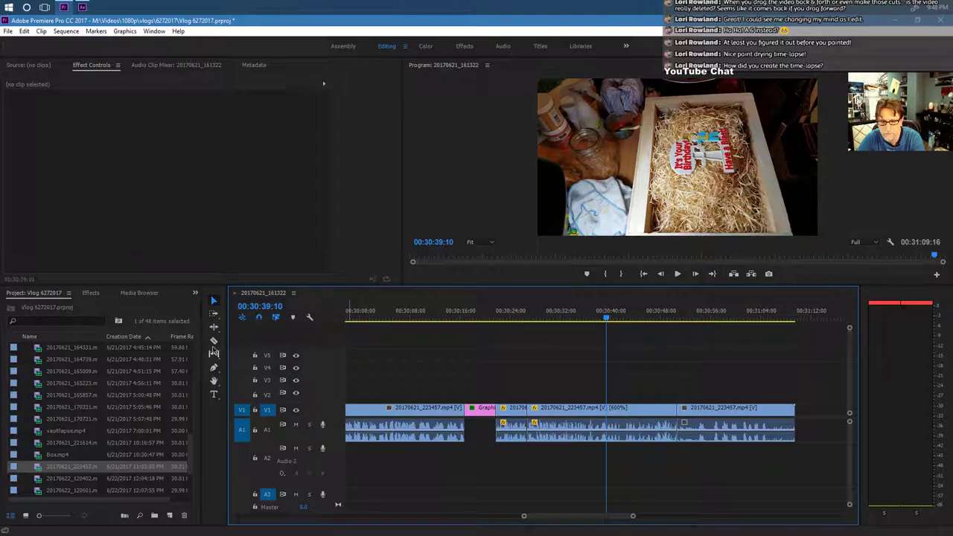
Razor-split the time-lapse clip at about 00:30:39, then scrub ahead toward 00:30:48.
click(214, 341)
click(609, 419)
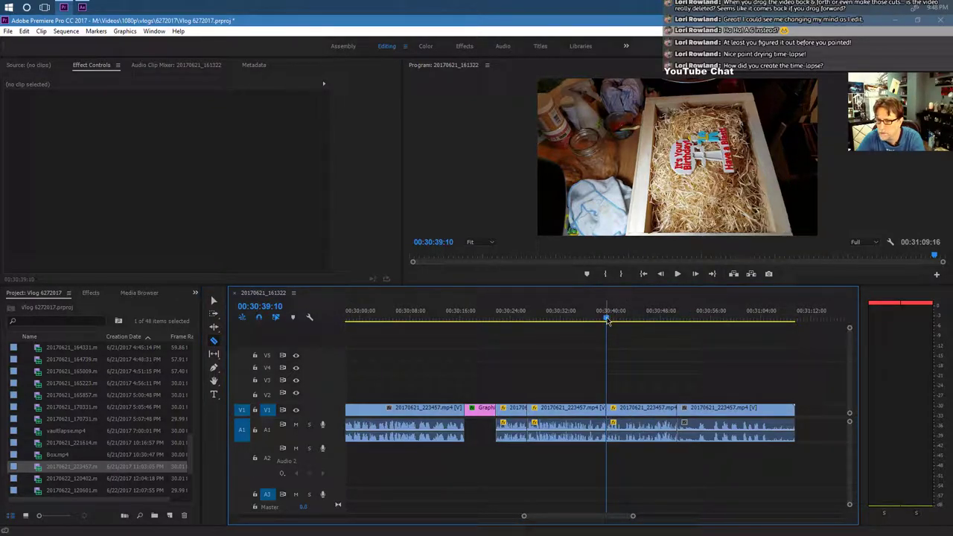
drag(607, 320, 663, 327)
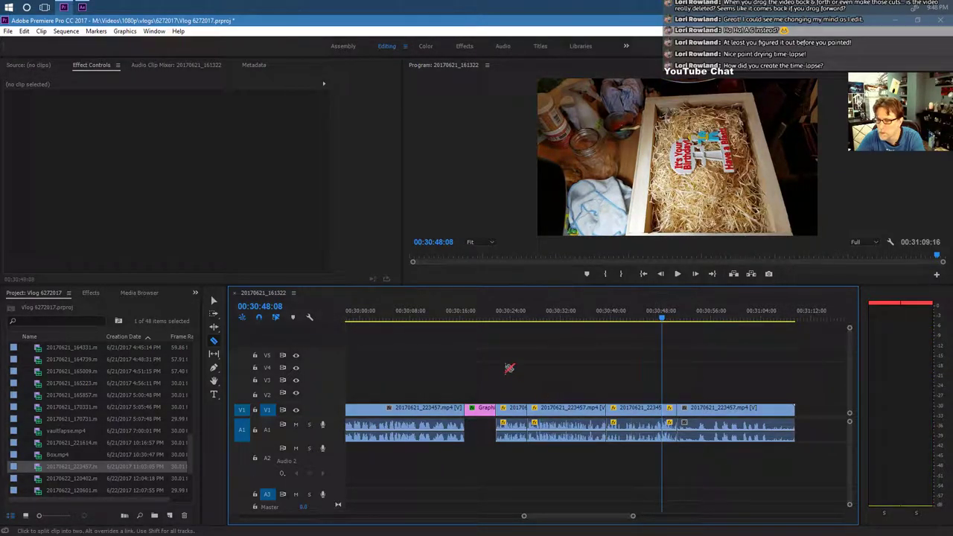
Delete the section between the two cuts and slide the next clip into the gap.
click(214, 300)
click(625, 417)
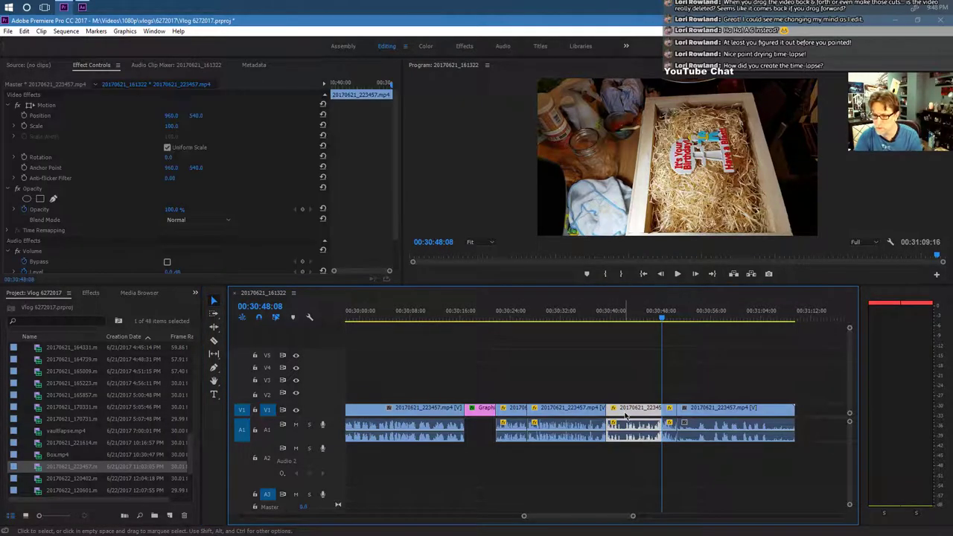
key(Delete)
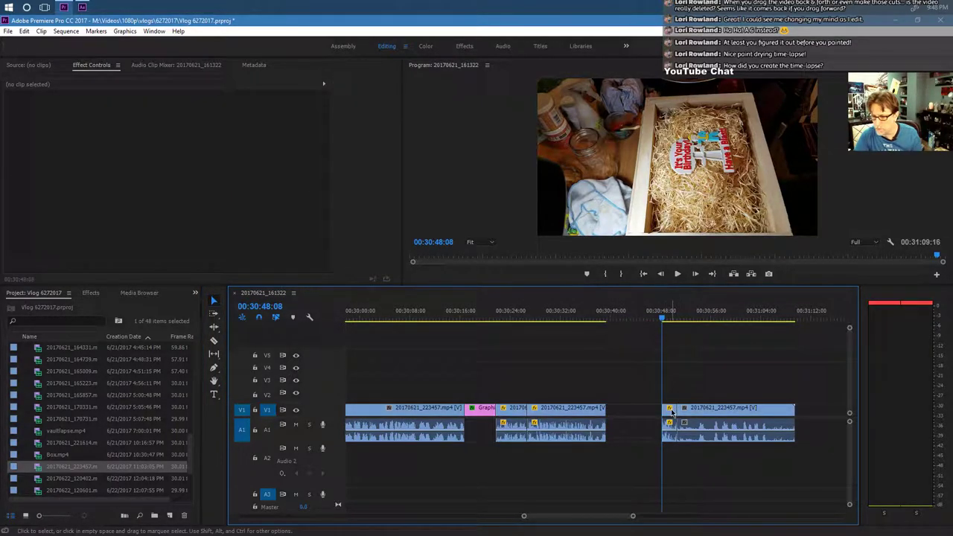
drag(689, 416, 647, 418)
Review from about 00:30:39 and trim the final clip's end back to the playhead.
click(606, 316)
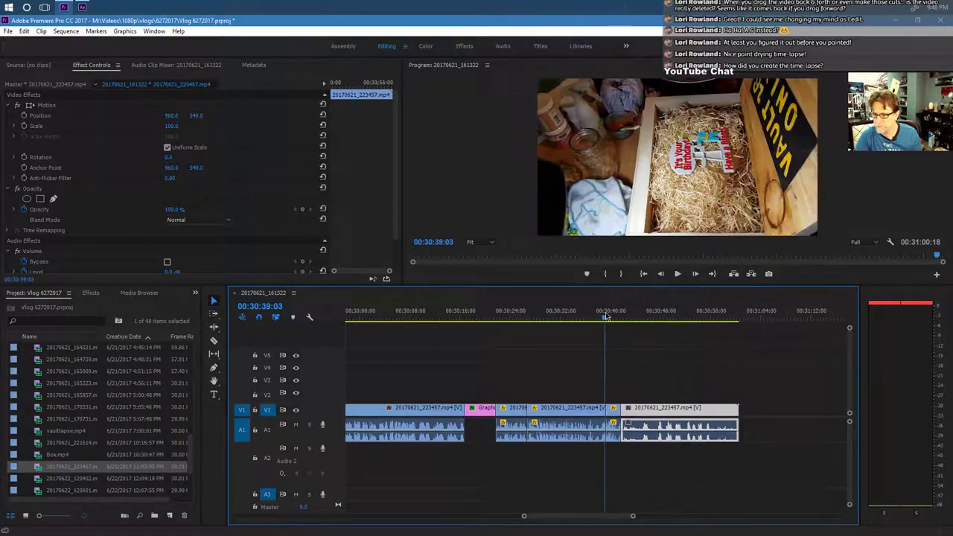
click(677, 275)
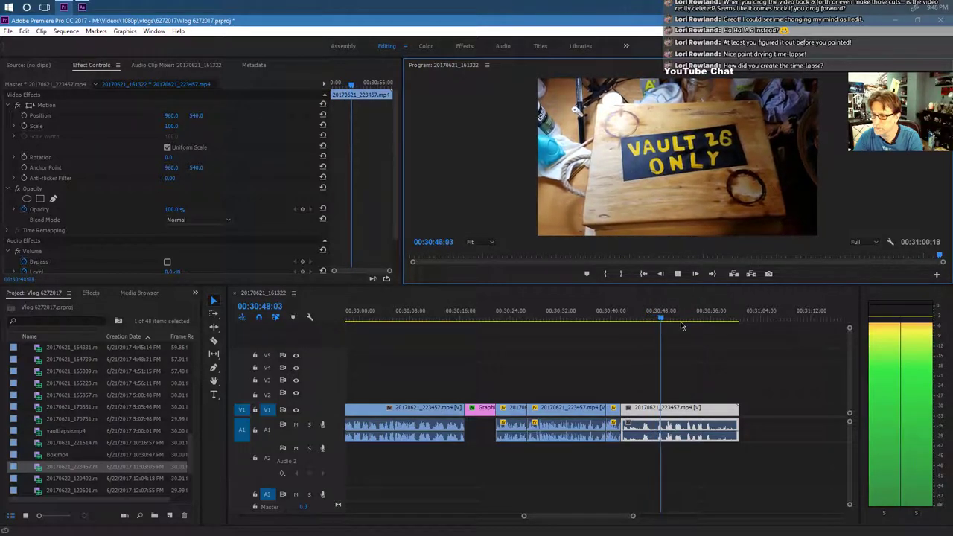
click(677, 274)
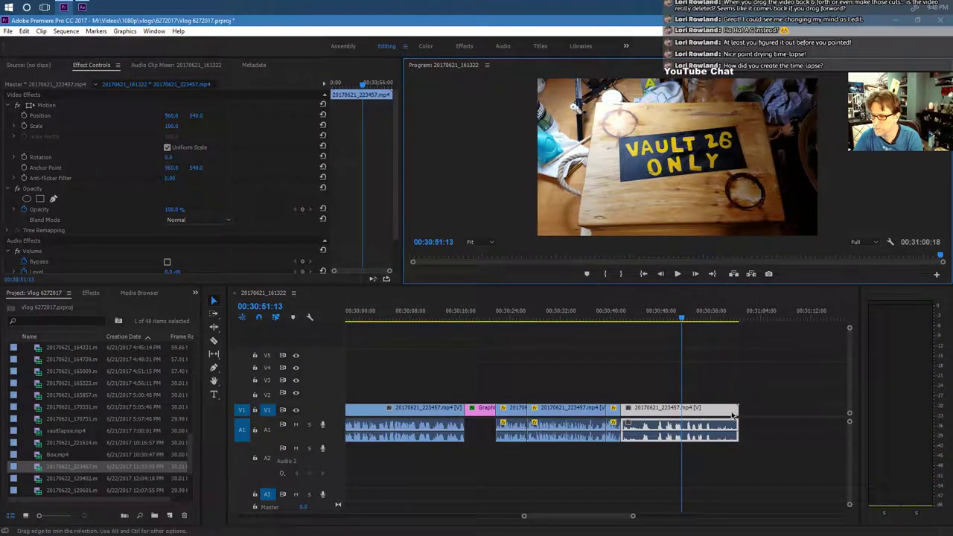
drag(736, 415, 682, 415)
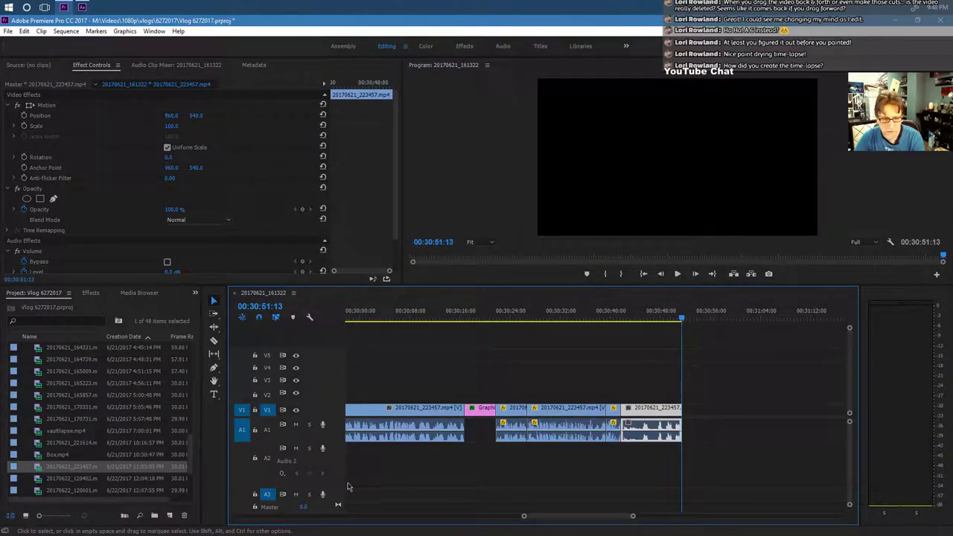
Add 20170622_120402 after the last clip on the timeline and play it back.
click(88, 479)
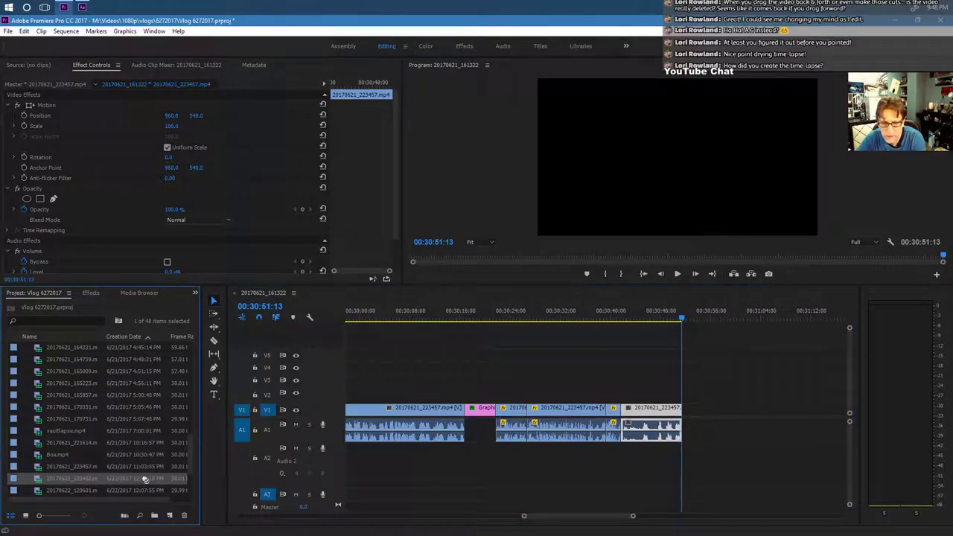
drag(145, 478, 683, 414)
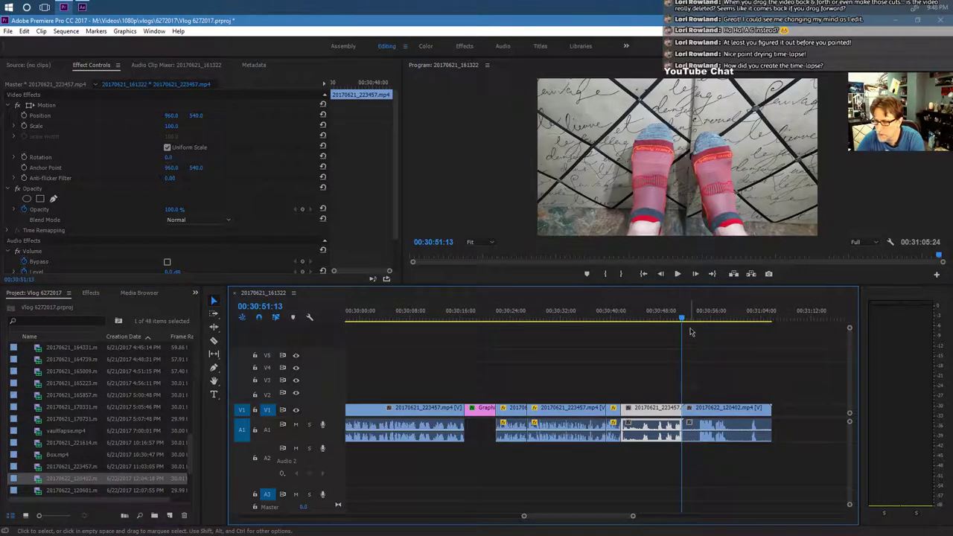
click(677, 273)
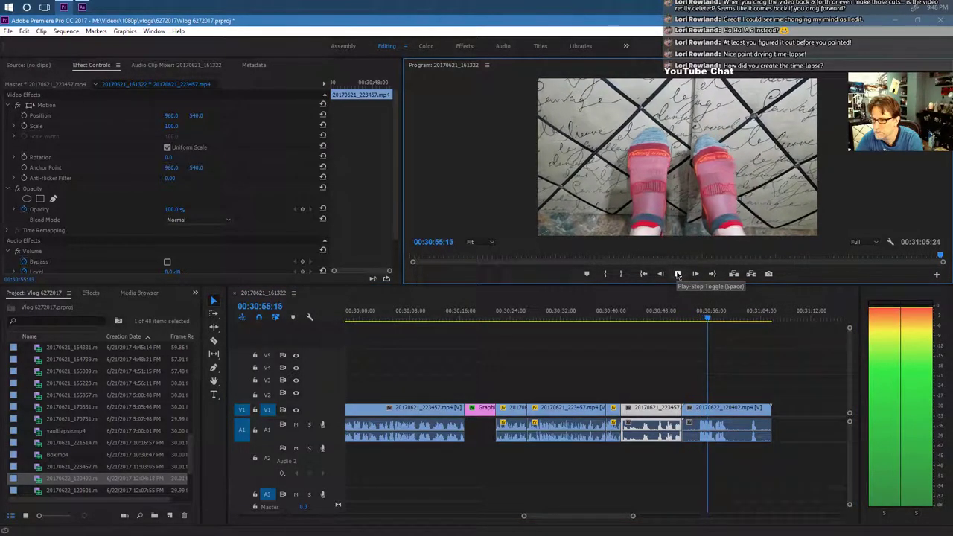
click(677, 274)
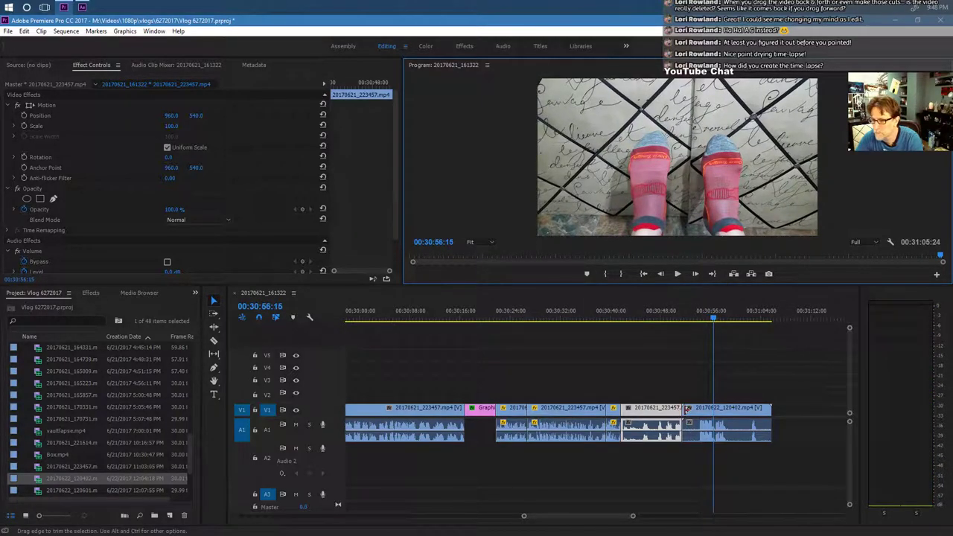
Trim 20170622_120402's start and end, then append 20170622_120601 after it.
drag(686, 409, 700, 411)
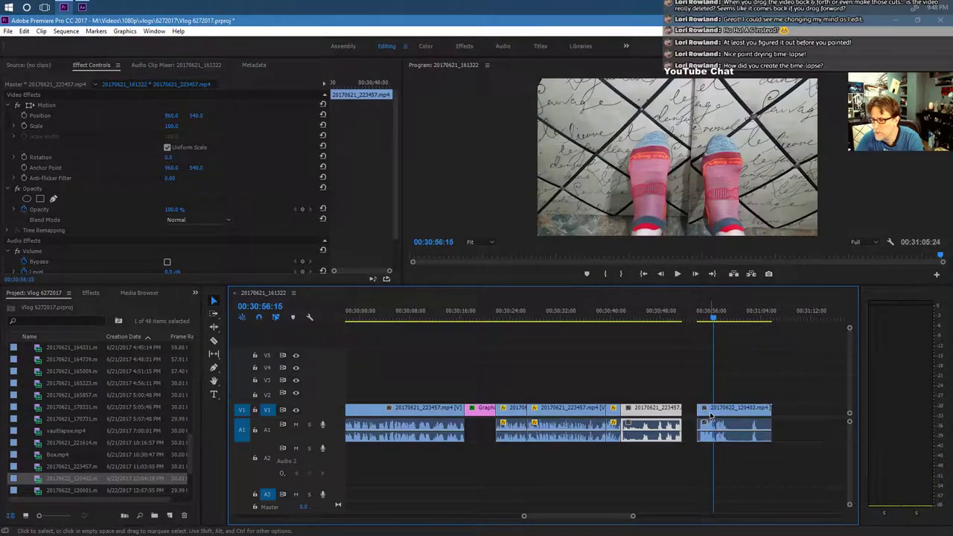
drag(636, 519, 620, 516)
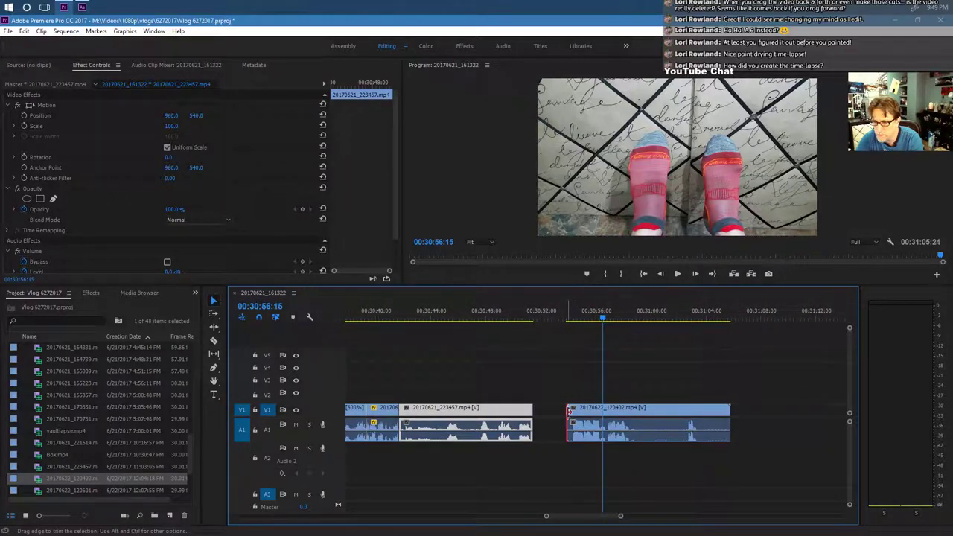
mouse_move(570, 410)
mouse_down()
mouse_move(600, 419)
mouse_move(575, 417)
mouse_up()
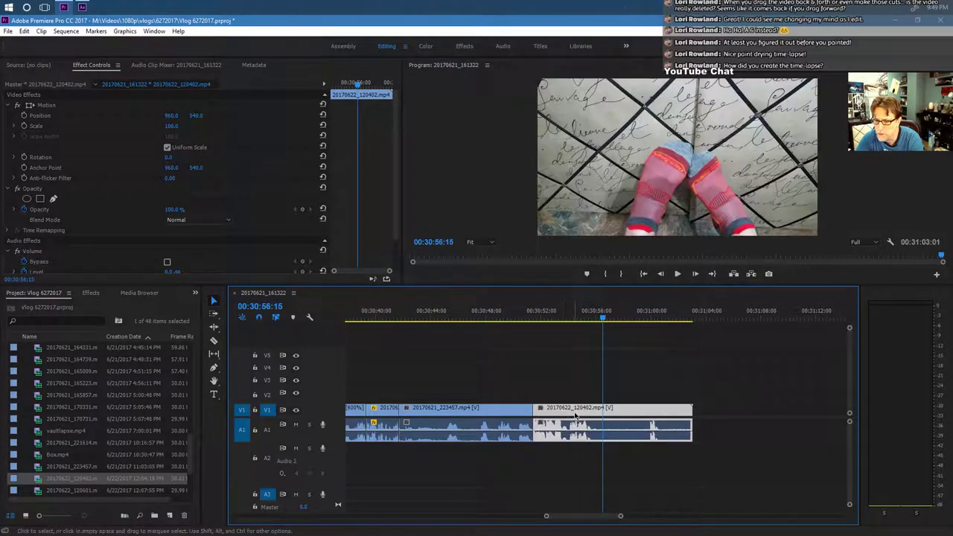
drag(694, 413, 663, 413)
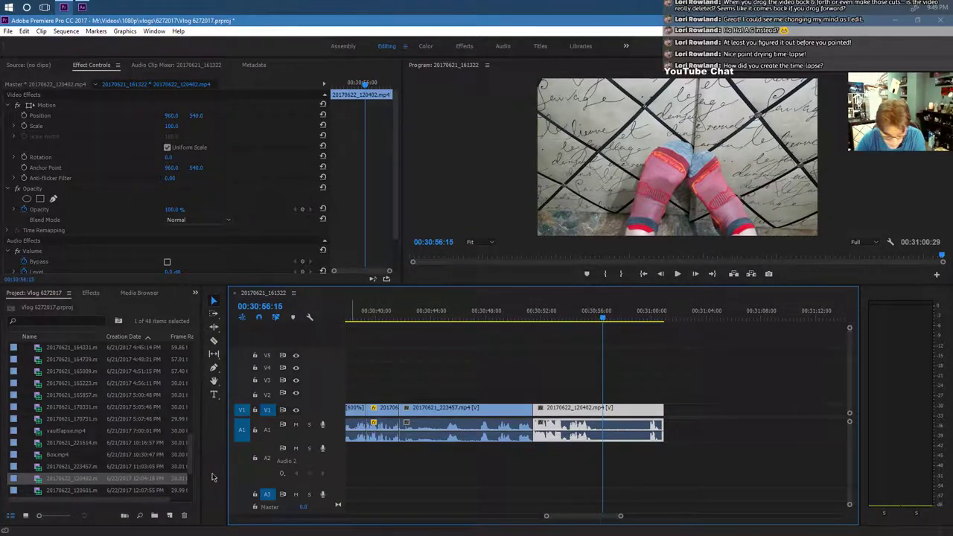
drag(82, 491, 648, 354)
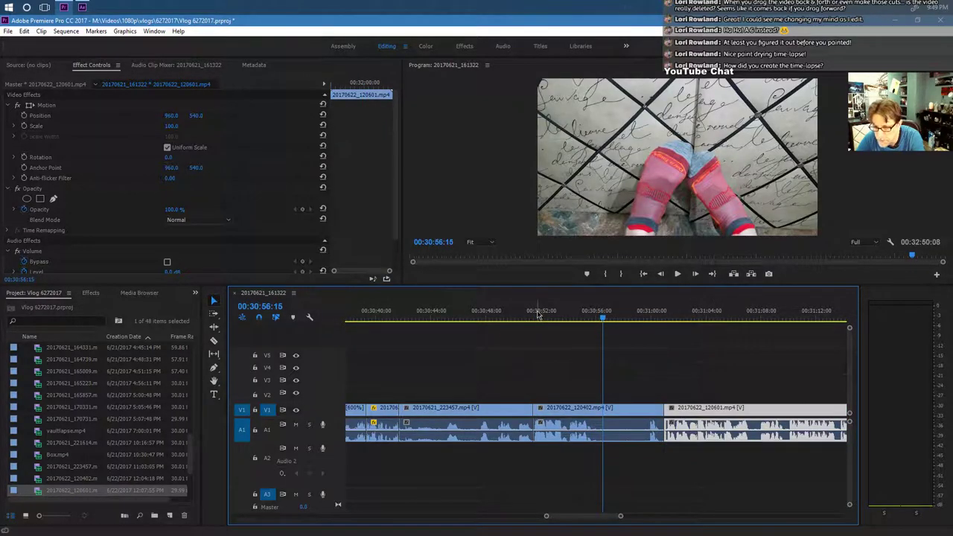
click(676, 274)
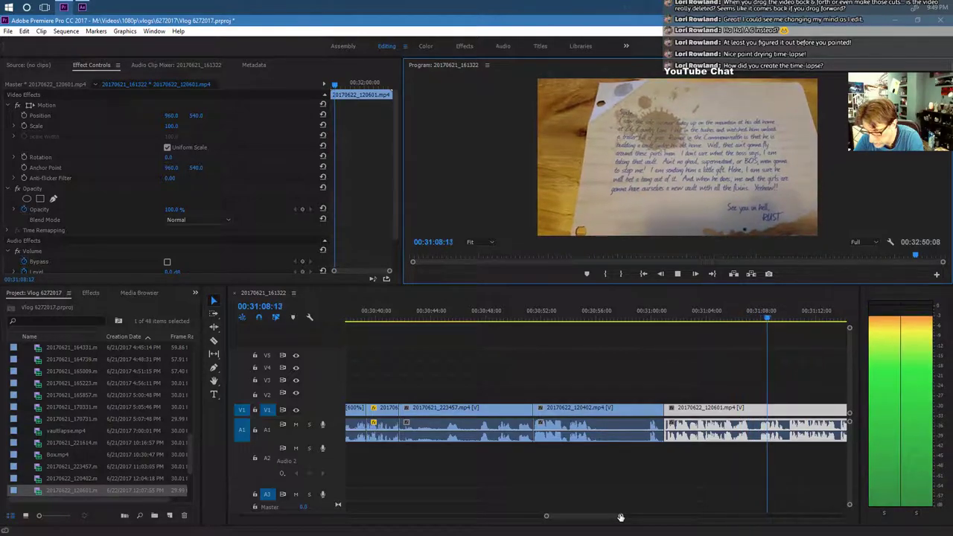
mouse_move(621, 516)
mouse_down()
mouse_move(638, 515)
mouse_move(624, 516)
mouse_up()
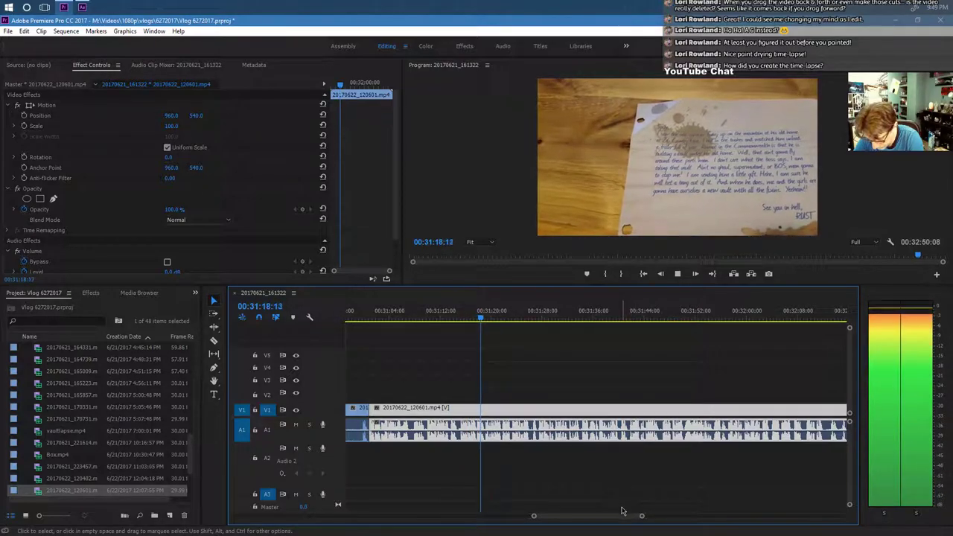
scroll(624, 514, up, 5)
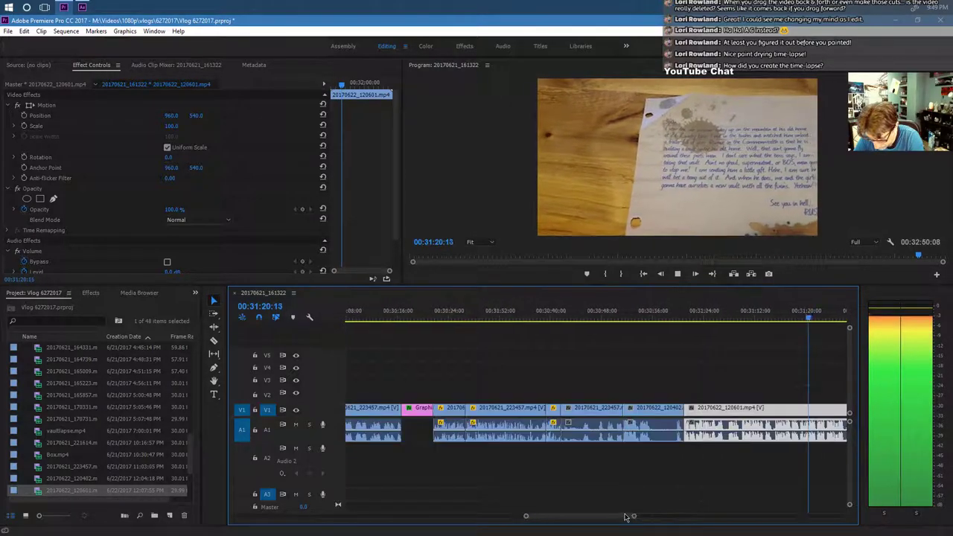
drag(634, 517, 666, 511)
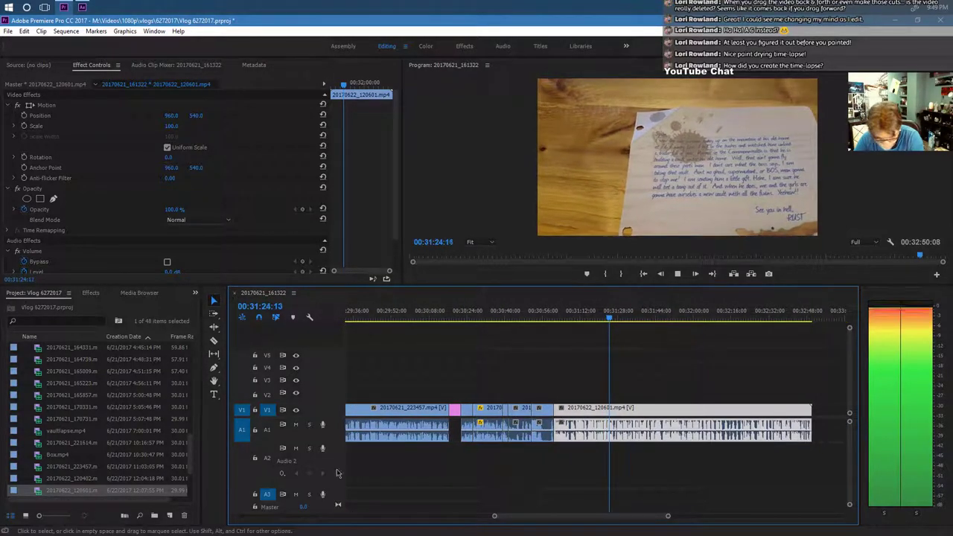
scroll(147, 474, down, 2)
scroll(146, 473, down, 1)
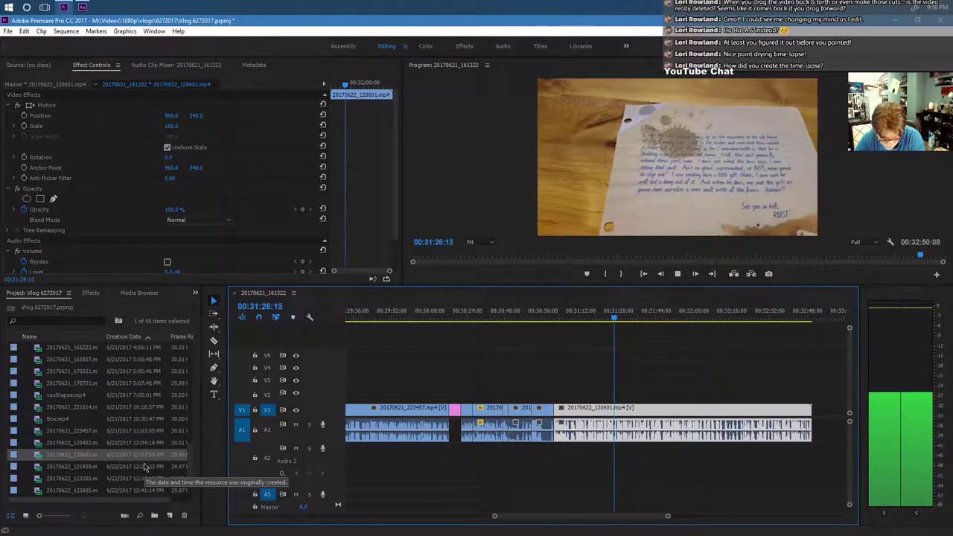
Place 20170622_121939 after 20170622_120601 on V1/A1 and play it back.
click(141, 455)
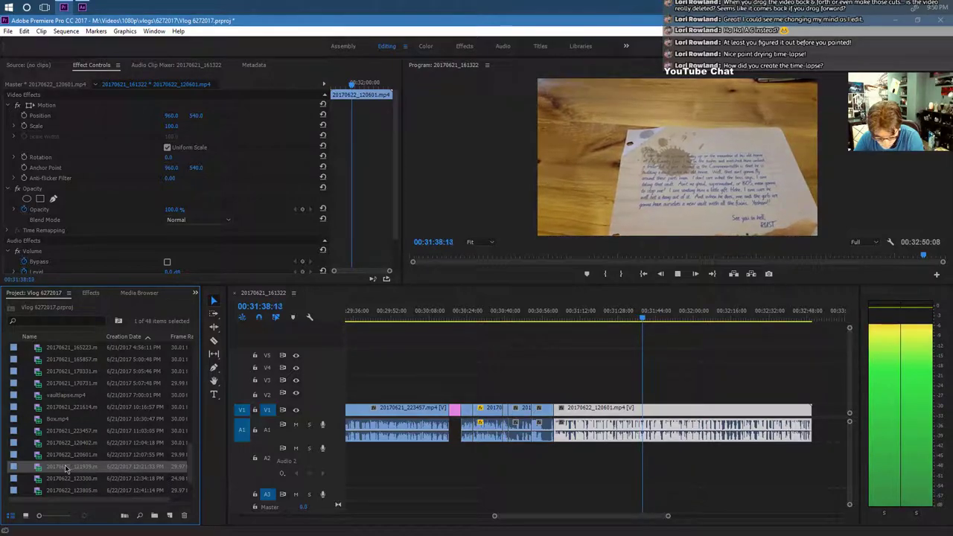
drag(233, 471, 815, 421)
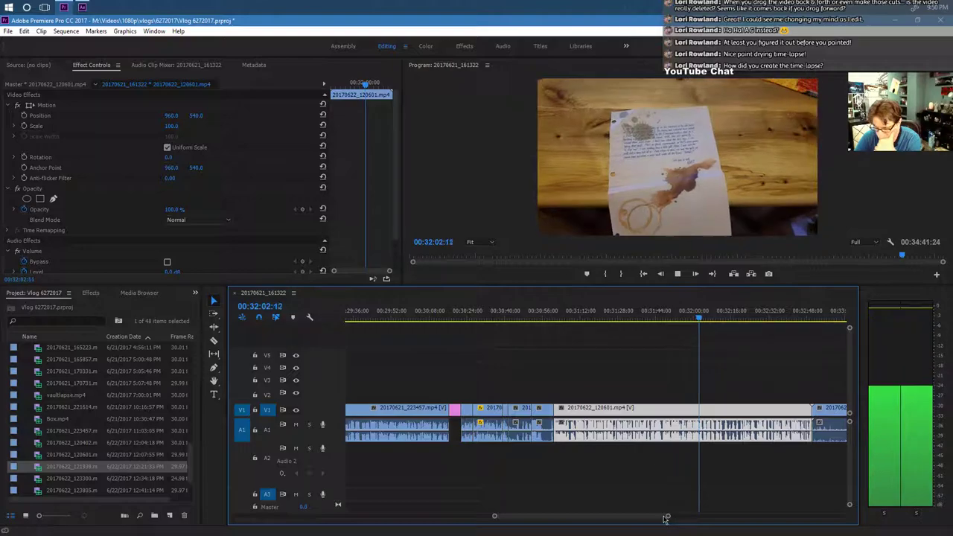
drag(667, 516, 642, 521)
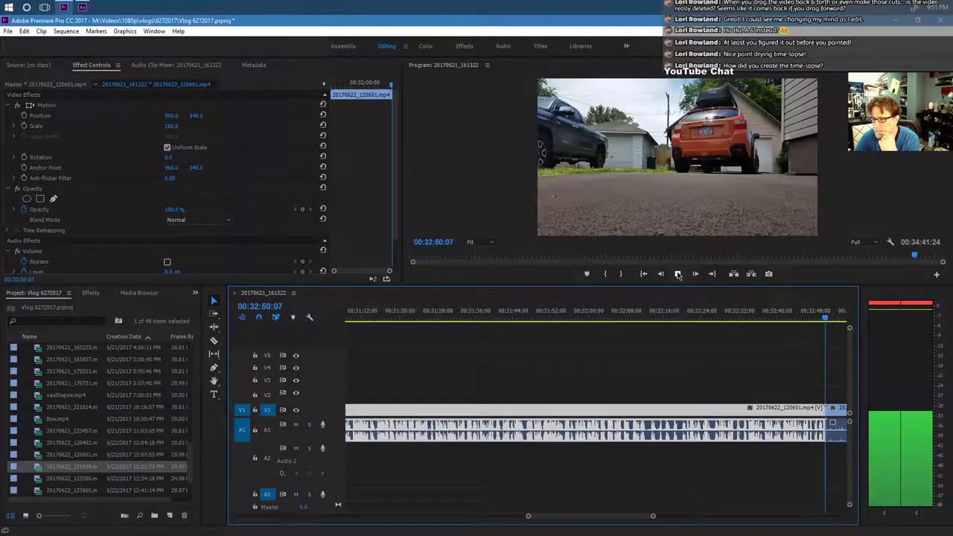
click(678, 274)
click(678, 274)
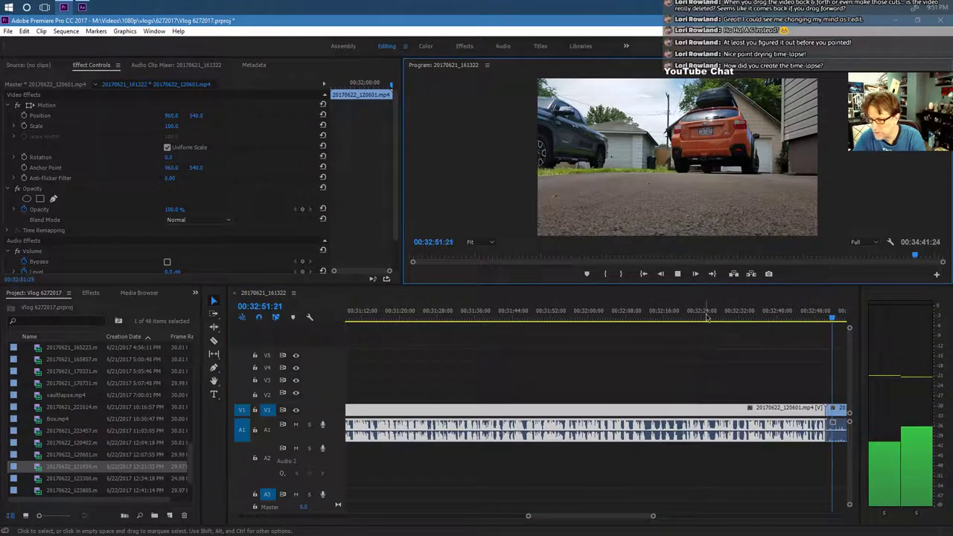
key(space)
drag(668, 516, 722, 517)
Unlink 20170622_121939 and delete its own audio.
click(632, 430)
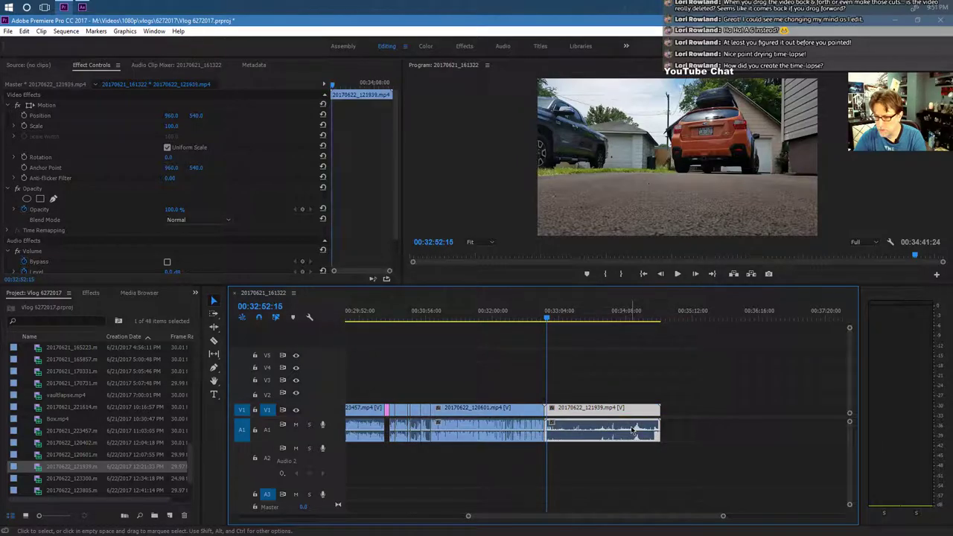
right_click(631, 431)
click(656, 212)
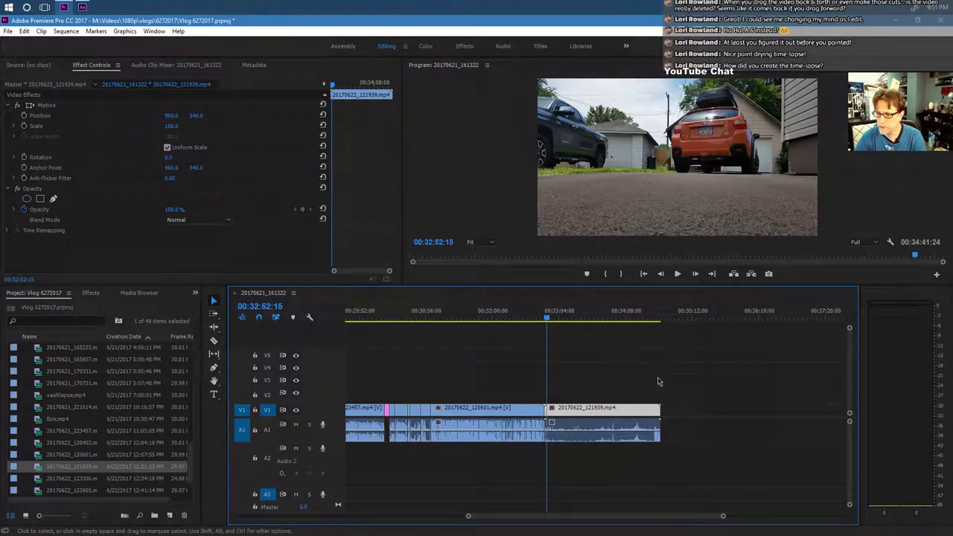
key(Delete)
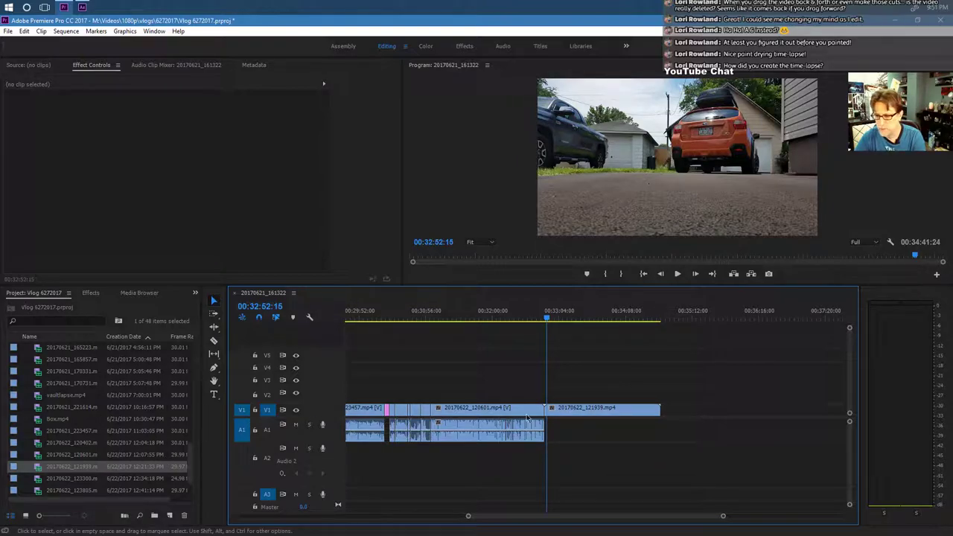
Try the ES_Clever Girl music under the clip, then remove it again.
scroll(186, 445, up, 5)
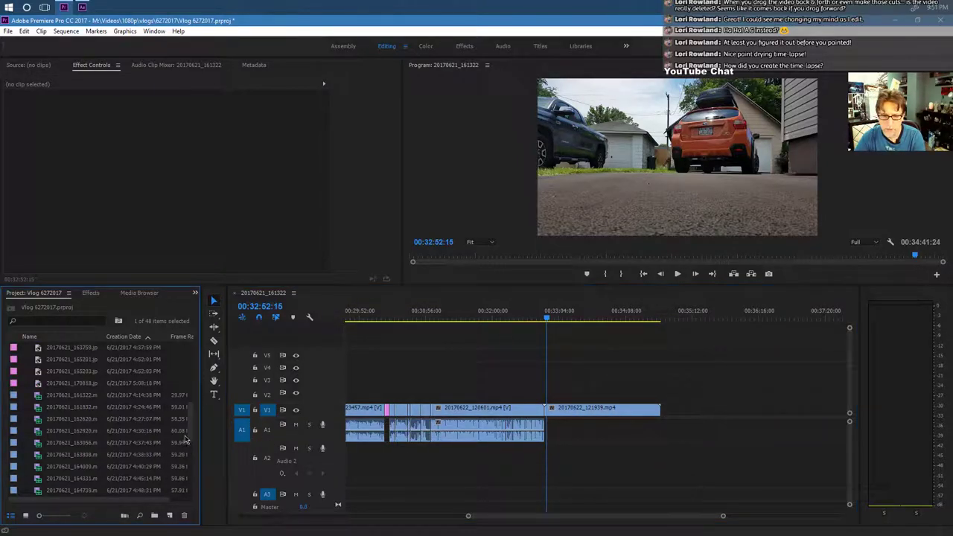
drag(192, 429, 205, 370)
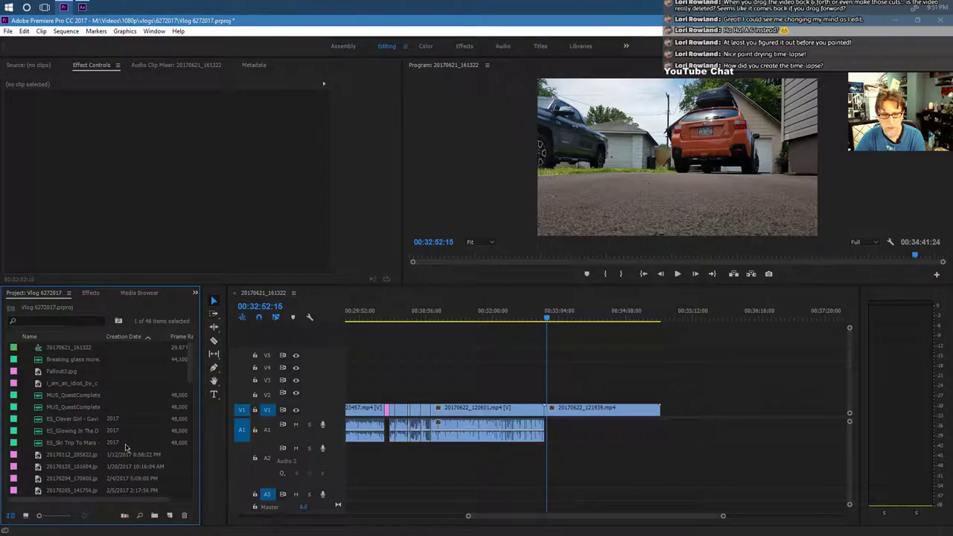
click(75, 422)
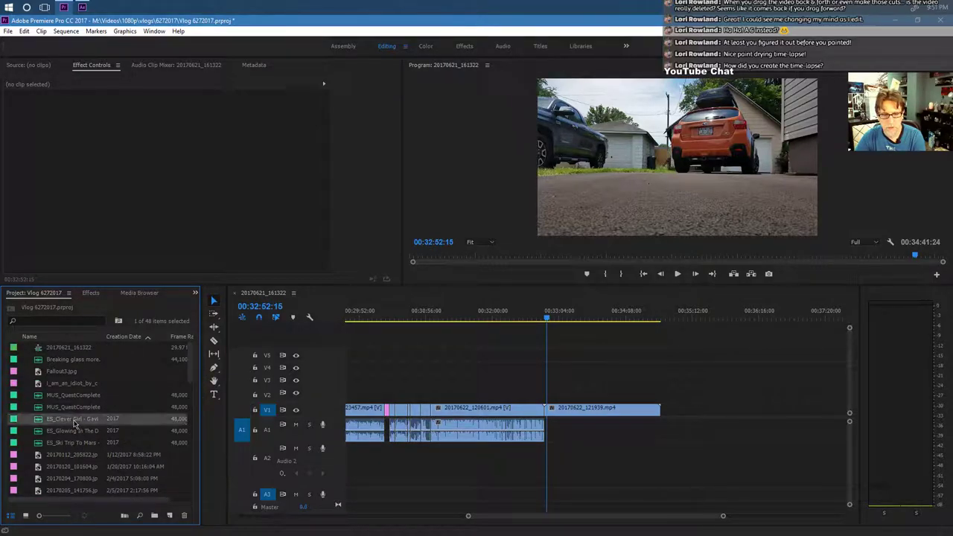
drag(91, 423, 550, 436)
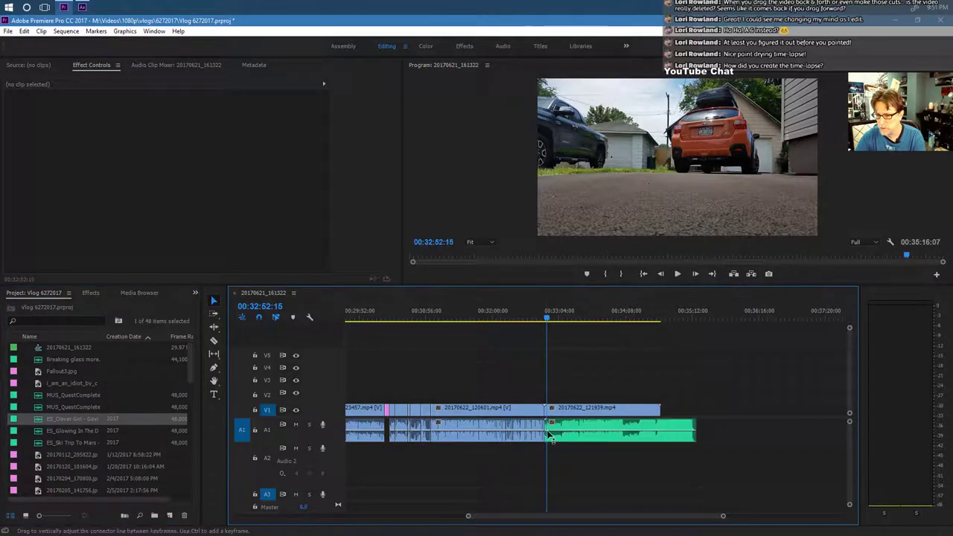
click(590, 434)
key(Delete)
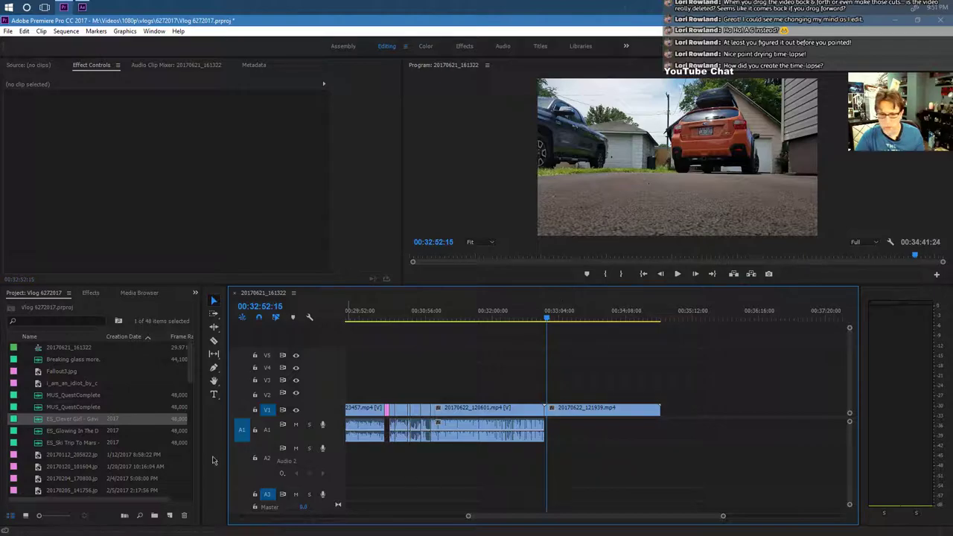
Lay ES_Ski Trip To Mars on A1 and preview it from 00:33:09:23.
click(83, 435)
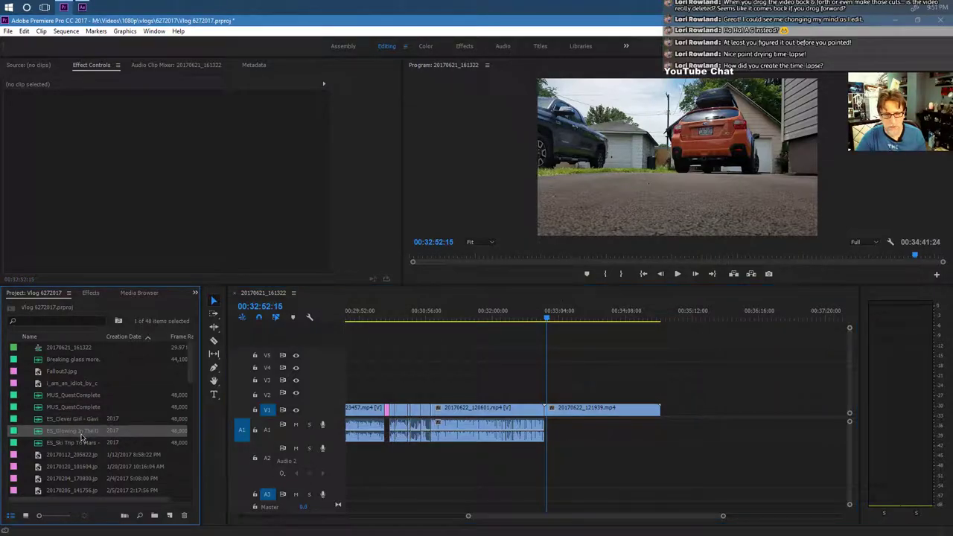
drag(76, 445, 576, 424)
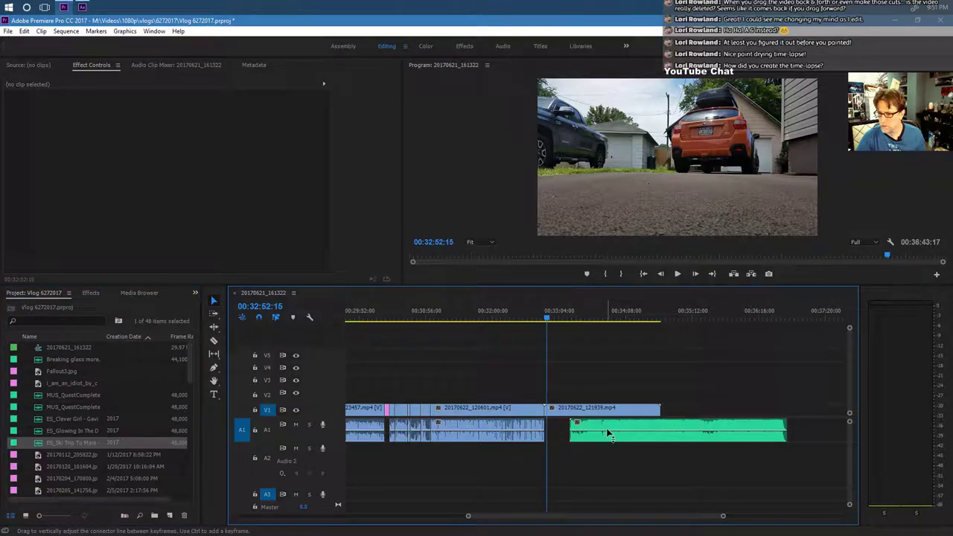
click(565, 314)
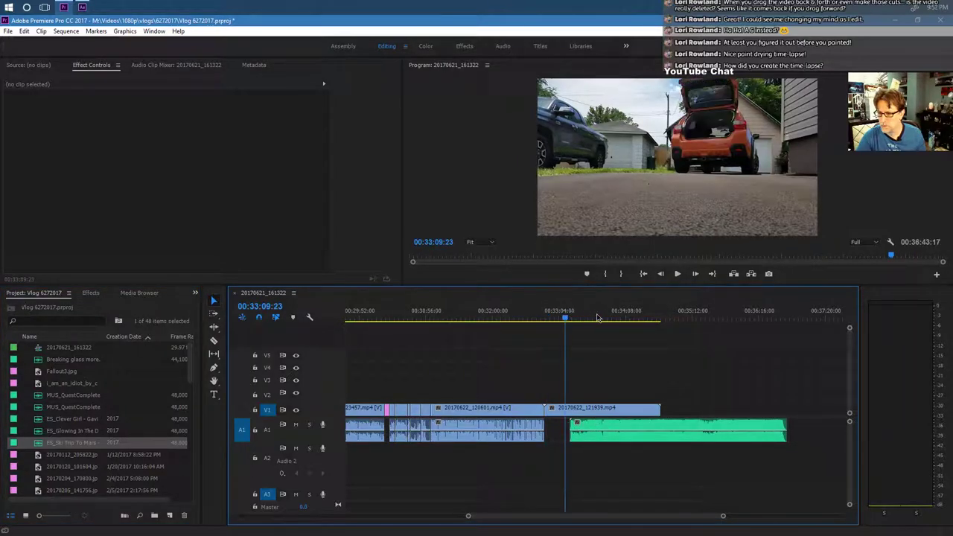
click(678, 274)
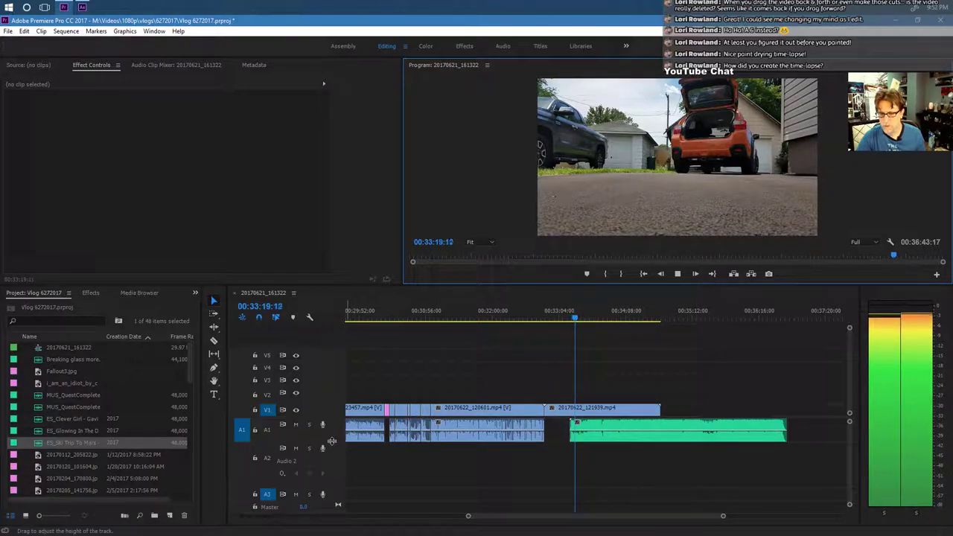
Enlarge track A1, align the music start with 20170622_121939, and review the transition.
drag(331, 441, 326, 482)
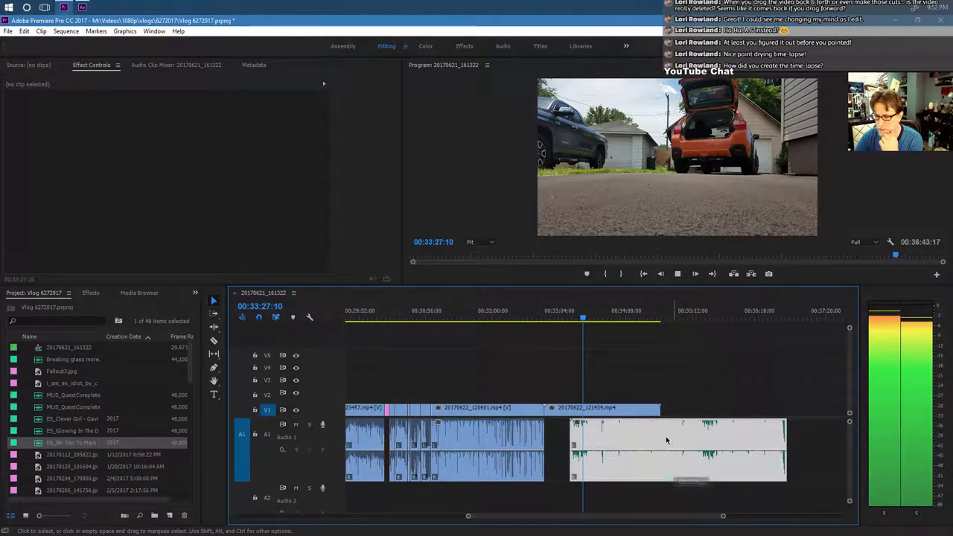
drag(680, 446, 657, 447)
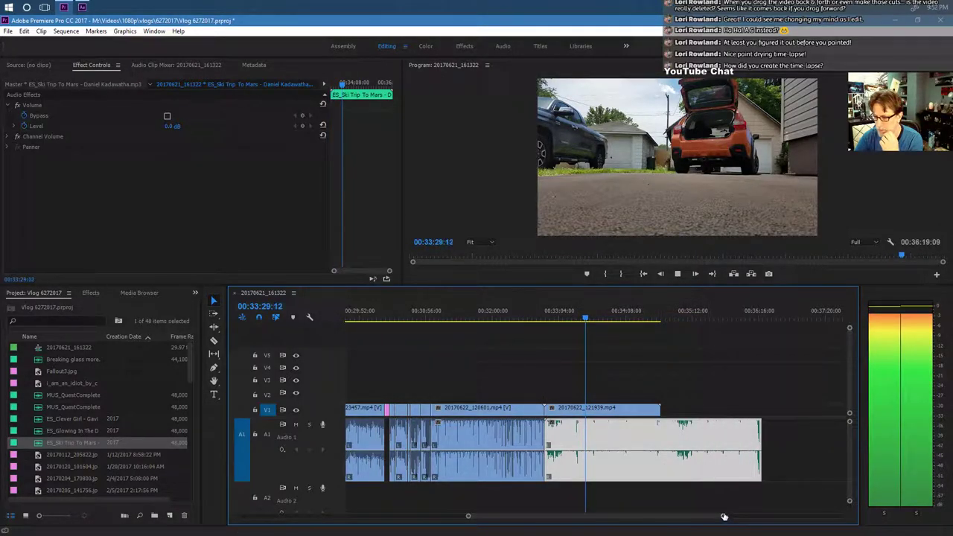
drag(722, 516, 659, 513)
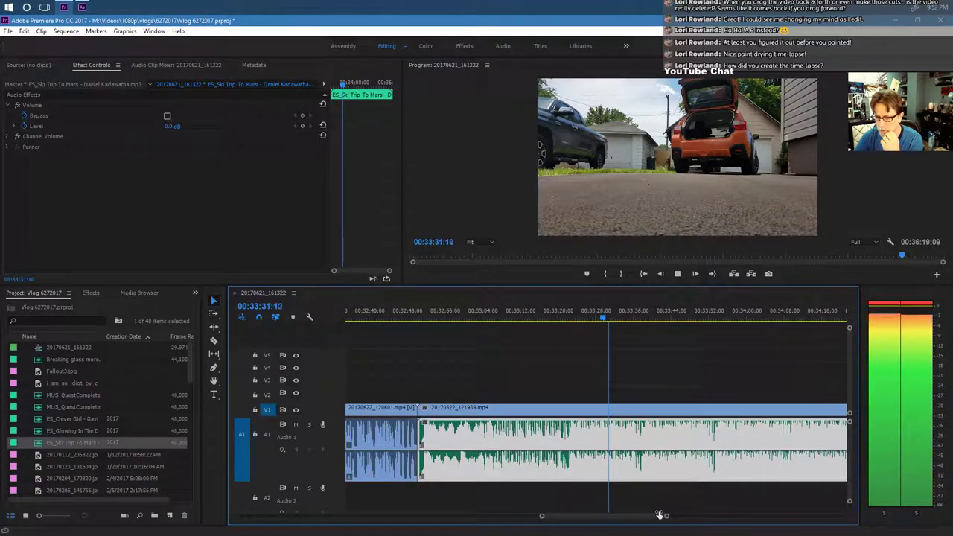
key(space)
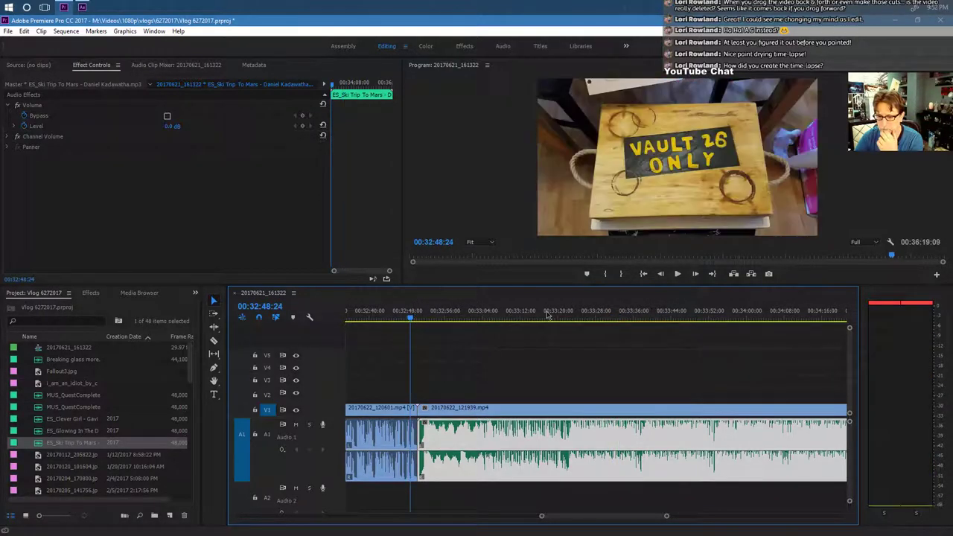
click(678, 275)
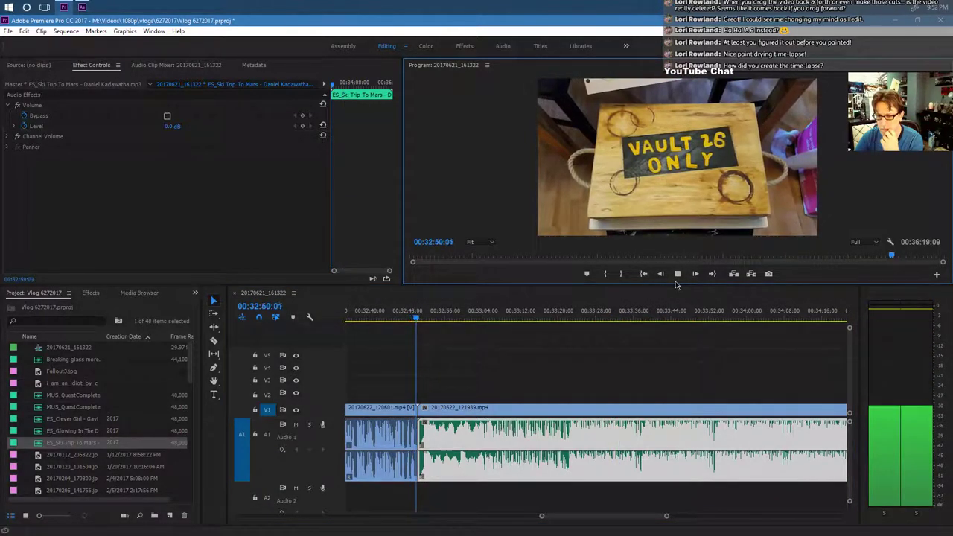
click(645, 516)
key(space)
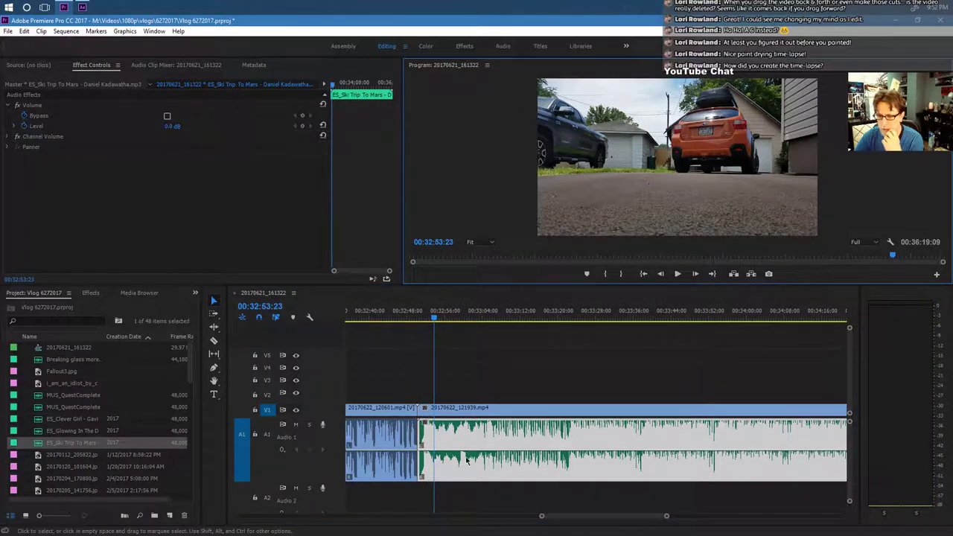
Move the music to Audio 2 and slide it to start before 20170622_120601 ends.
drag(498, 438, 499, 496)
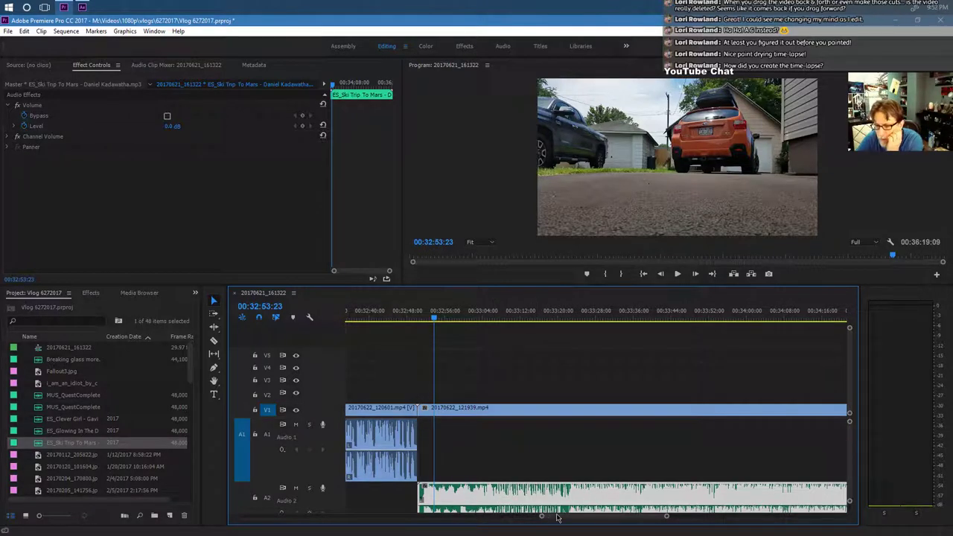
scroll(553, 516, up, 2)
scroll(553, 516, up, 3)
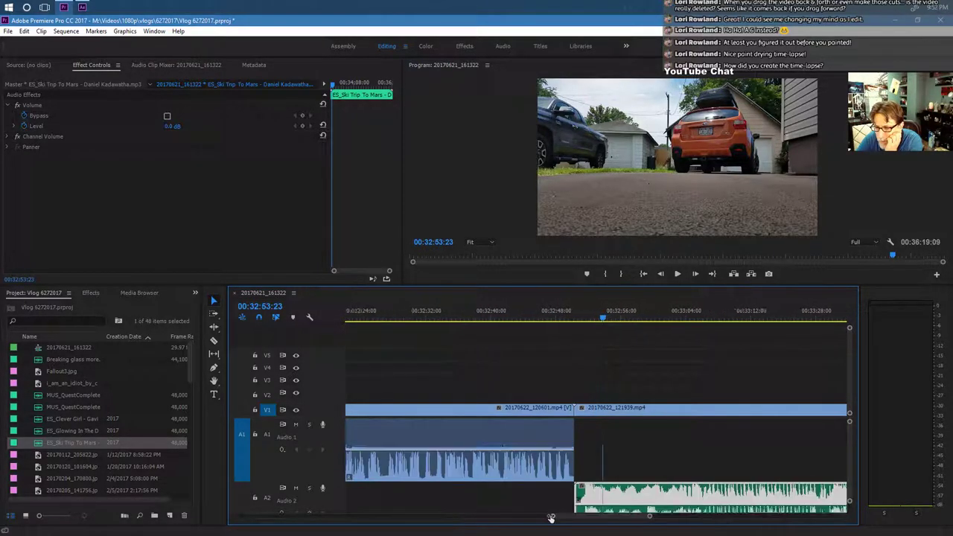
drag(556, 498, 537, 495)
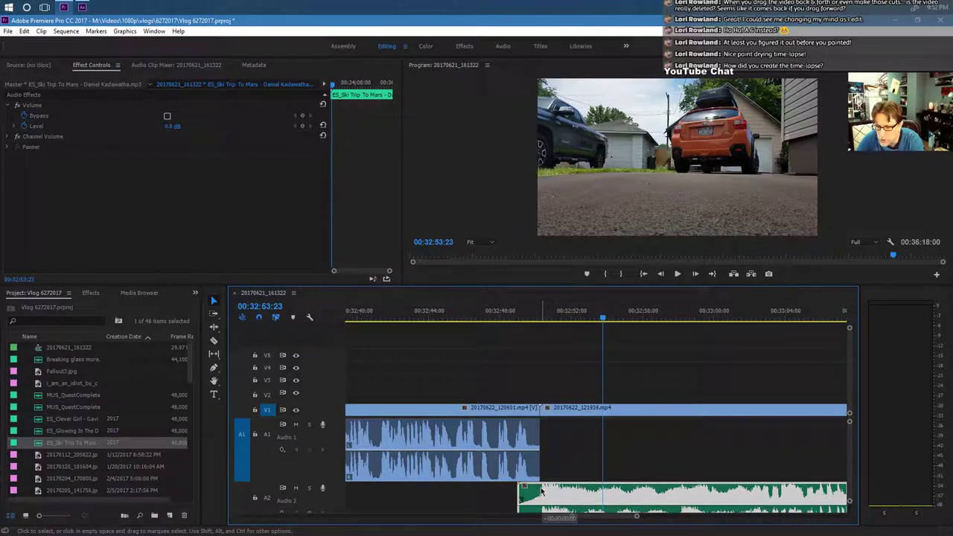
drag(541, 491, 546, 497)
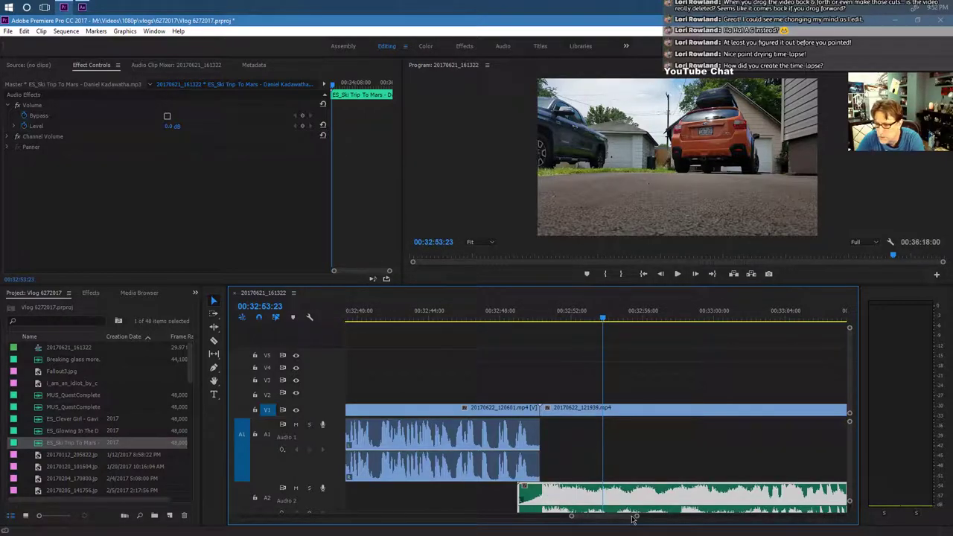
drag(637, 515, 604, 517)
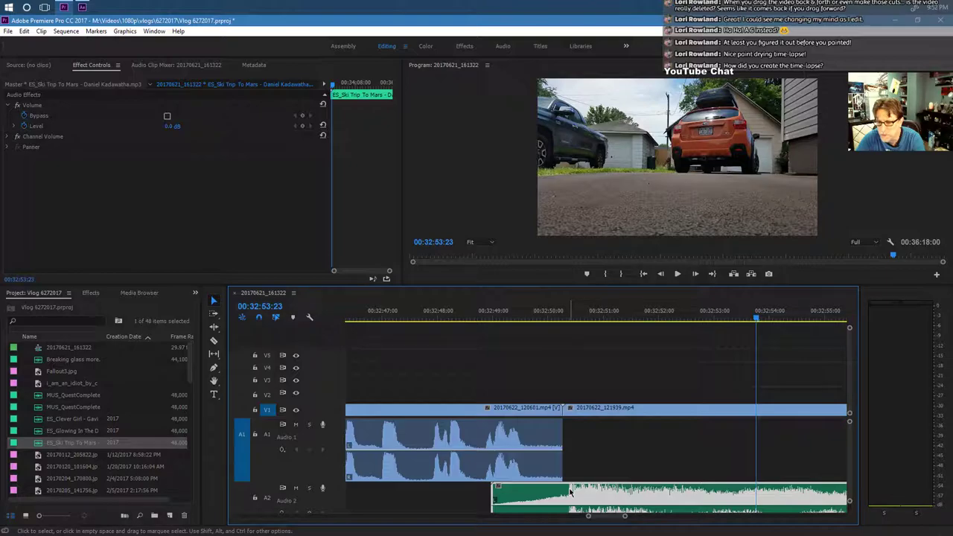
drag(570, 491, 568, 496)
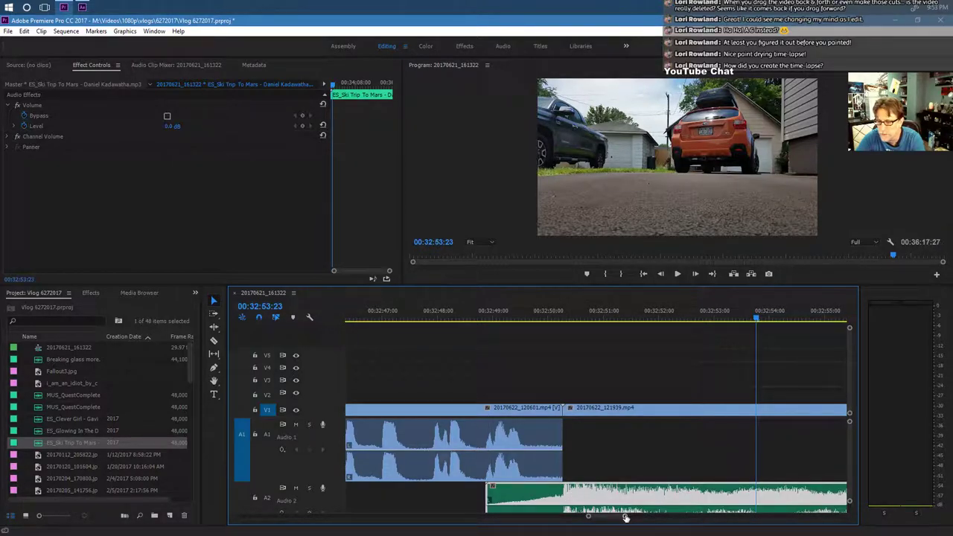
drag(626, 516, 638, 513)
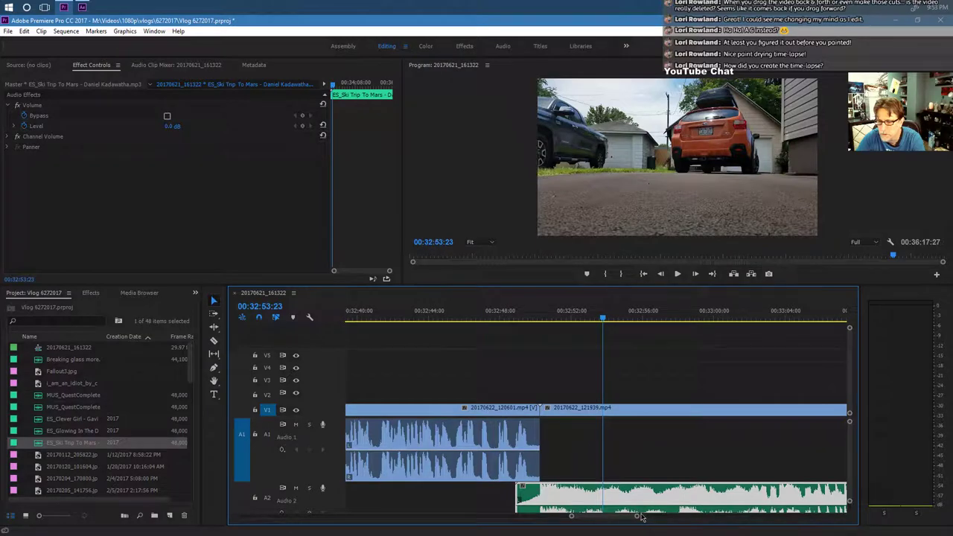
click(481, 316)
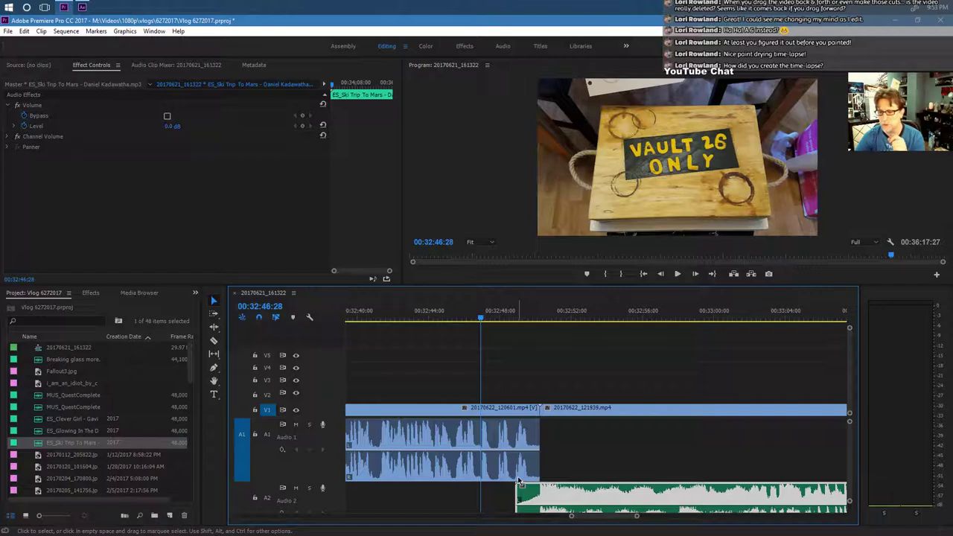
click(677, 274)
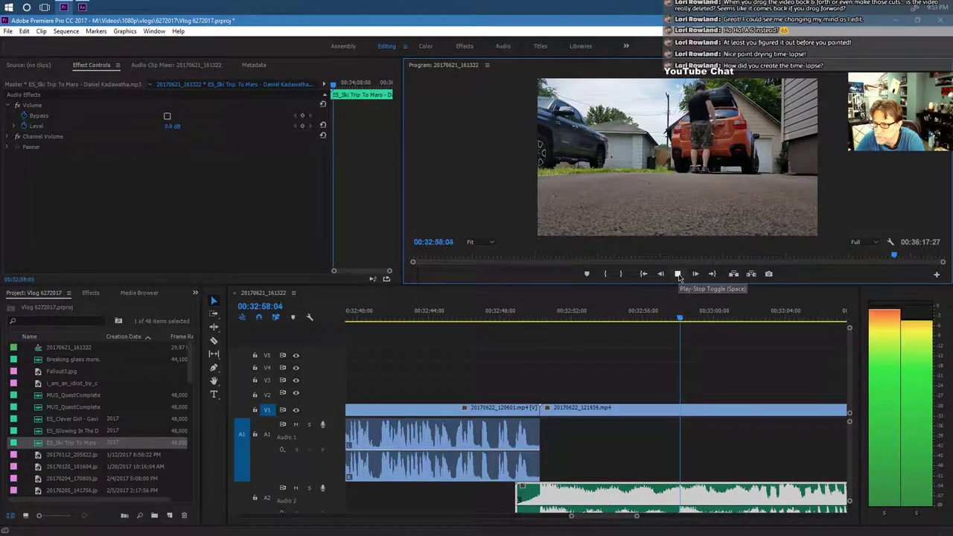
key(space)
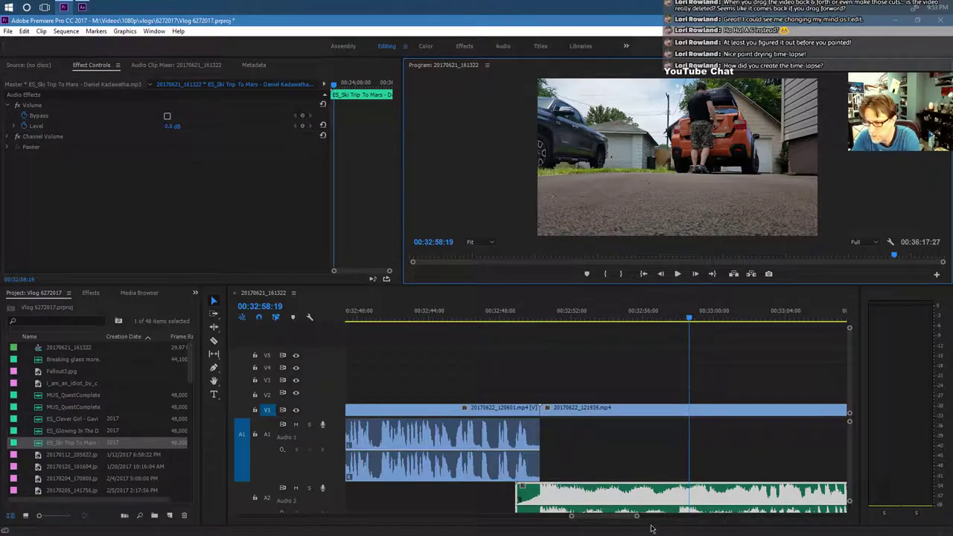
drag(635, 520, 655, 518)
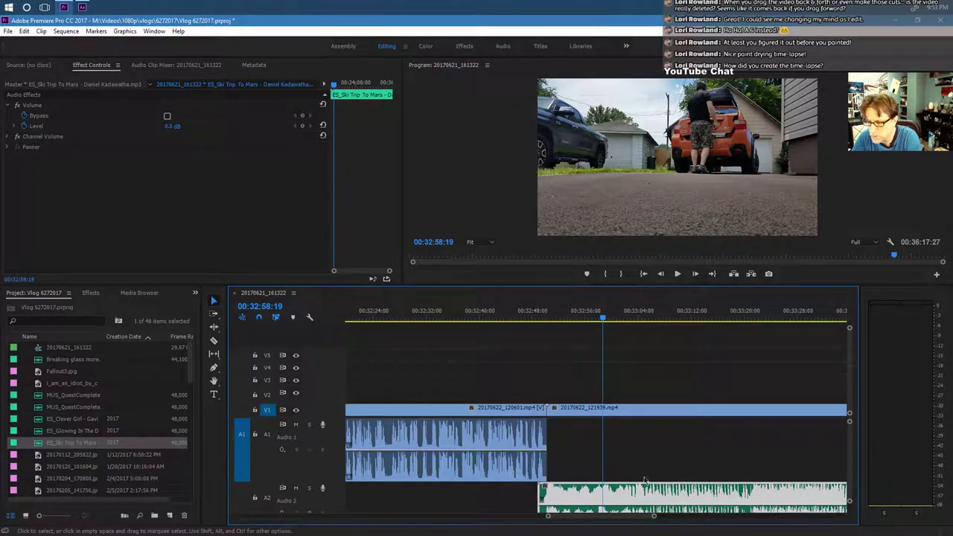
drag(603, 321, 623, 327)
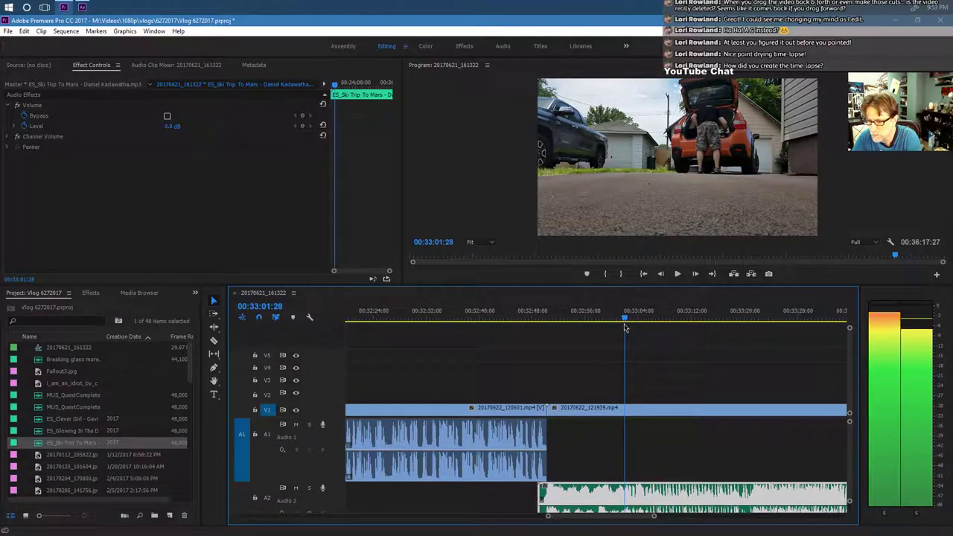
click(534, 321)
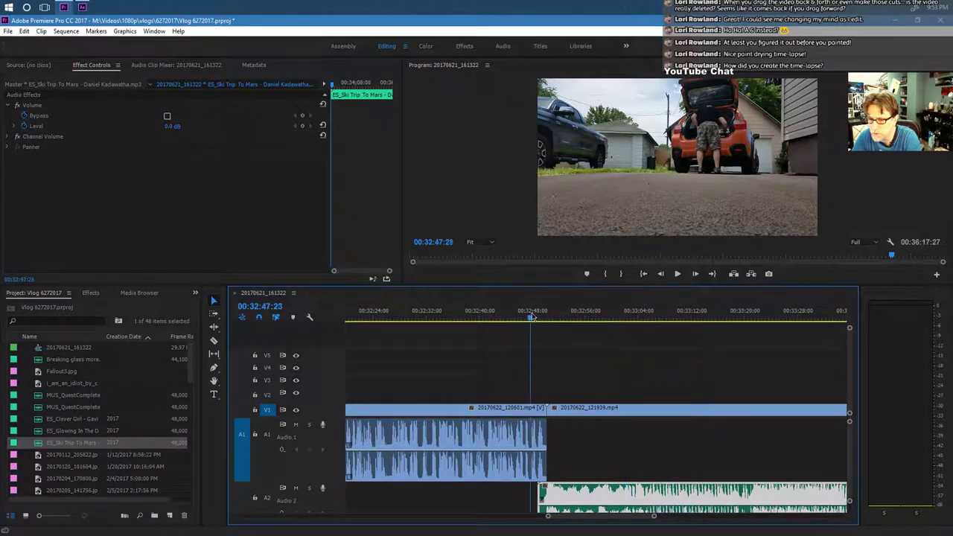
click(677, 274)
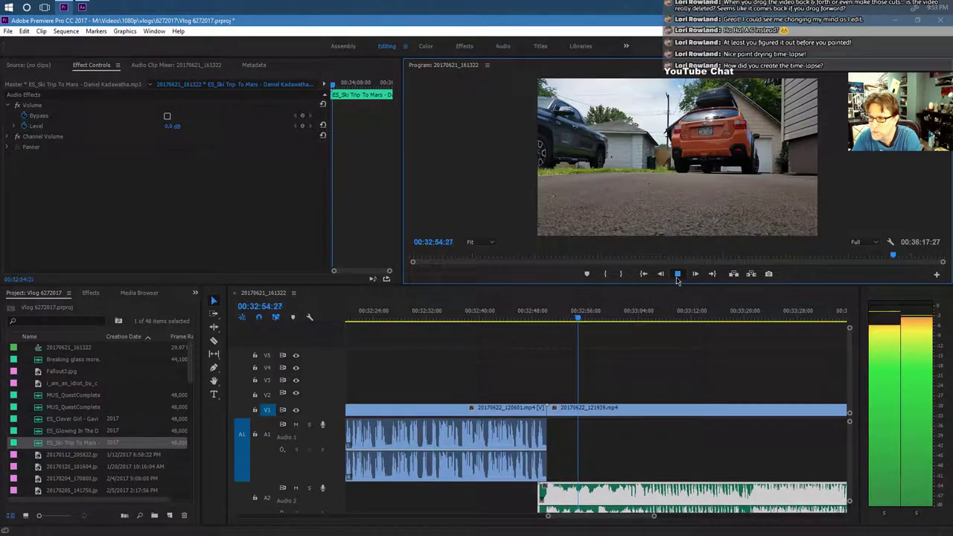
click(677, 276)
drag(577, 321, 553, 316)
click(675, 275)
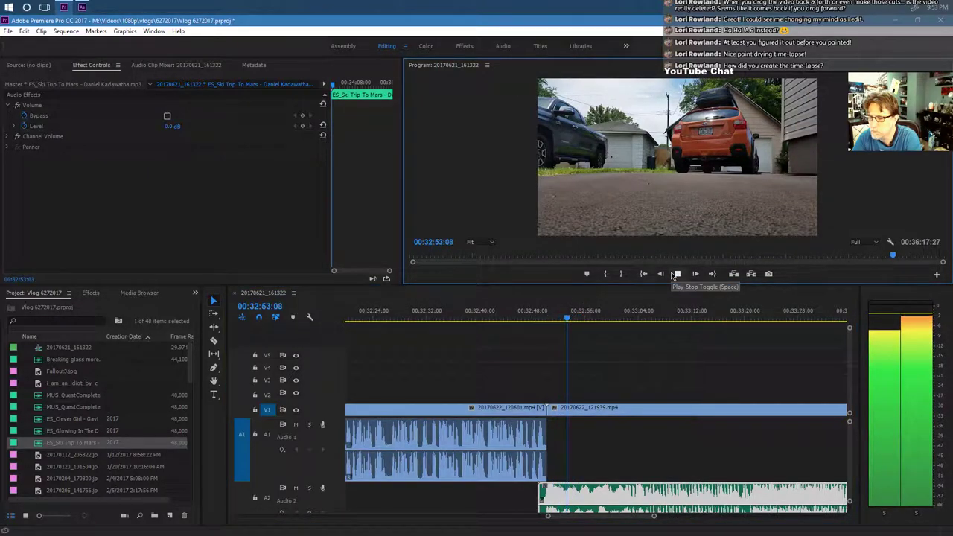
click(675, 275)
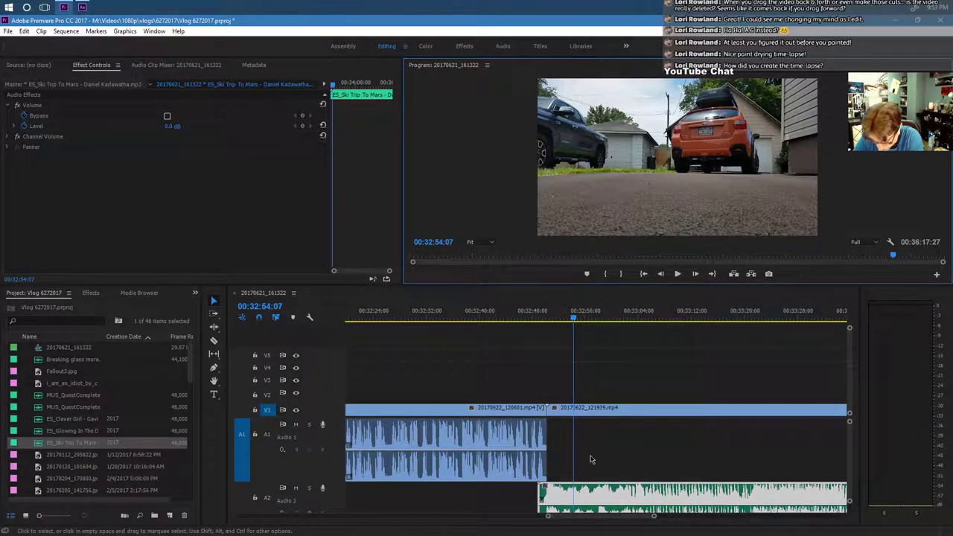
Split the V1 clip at the playhead and trim the following piece's start later.
click(214, 341)
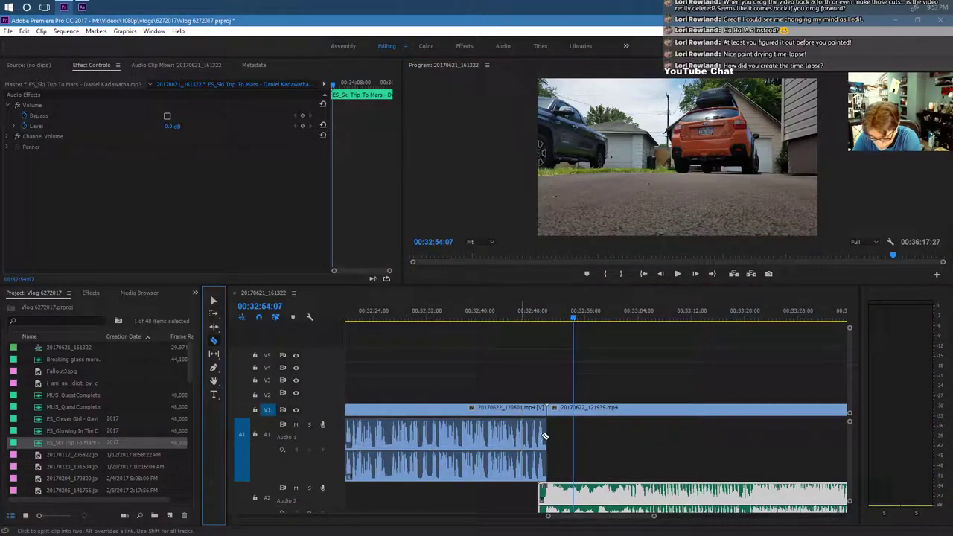
click(579, 411)
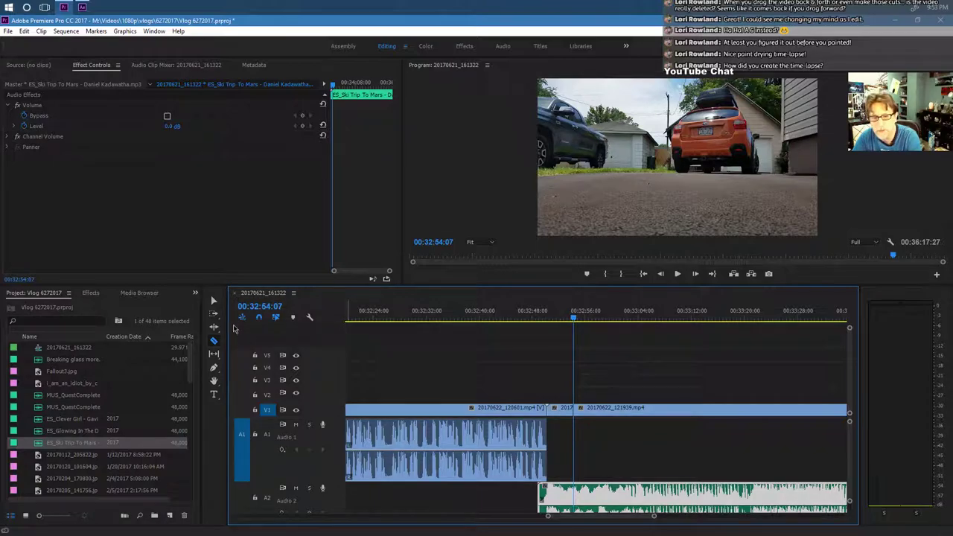
click(212, 299)
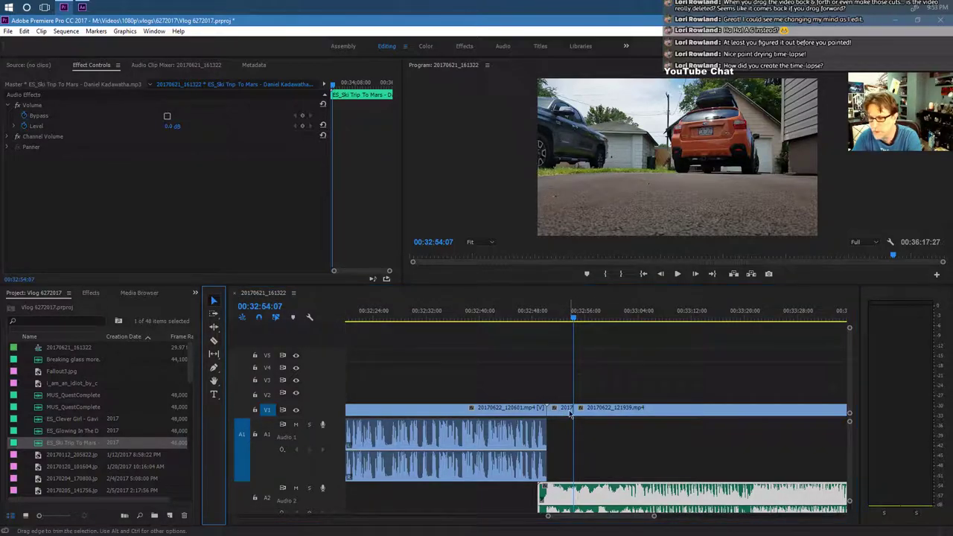
click(575, 320)
key(space)
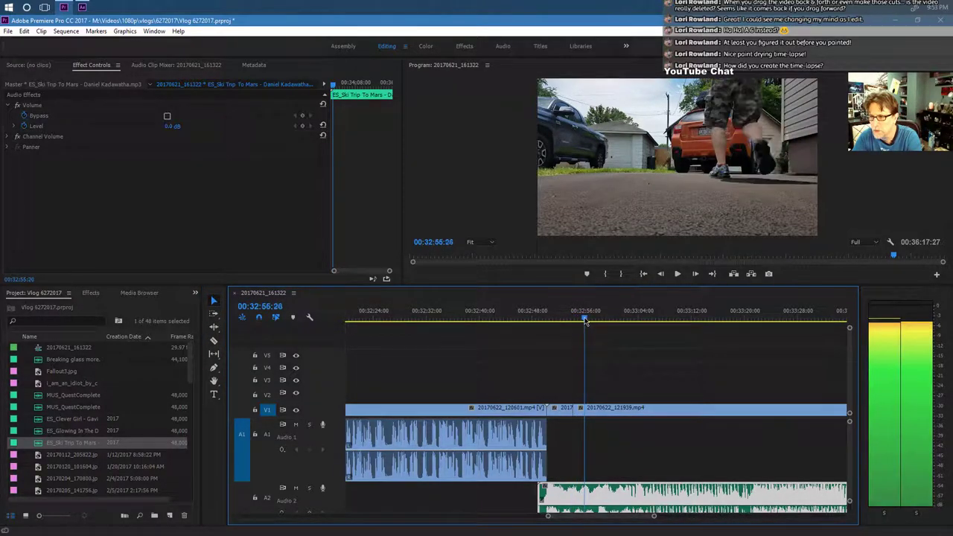
drag(577, 412, 595, 412)
Split V1 again at 00:32:58:06 and trim the clip edge by 00:00:04:21.
click(531, 315)
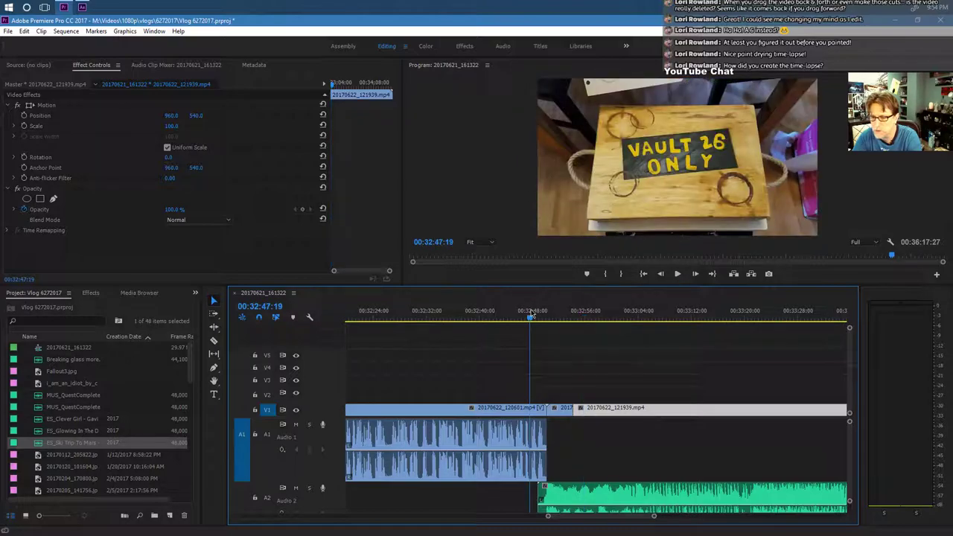
click(677, 274)
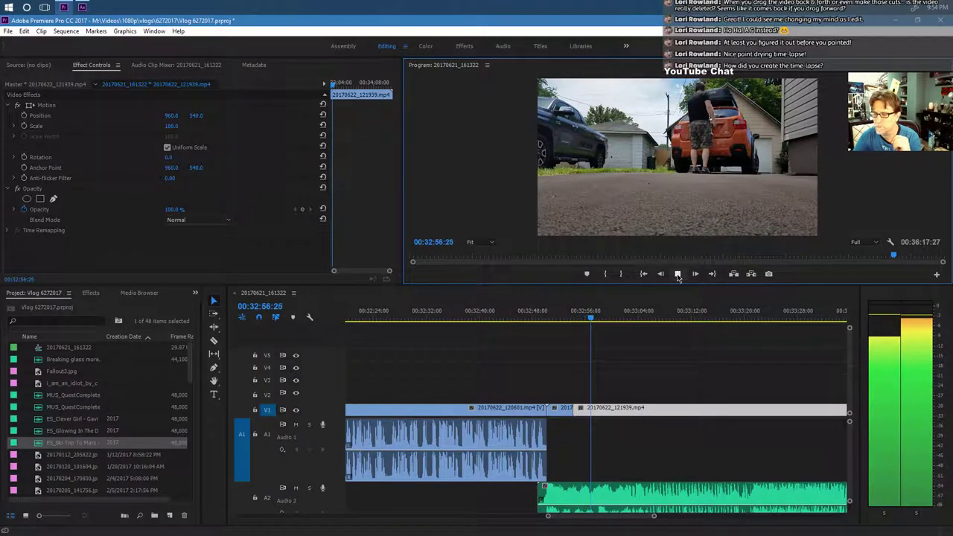
click(678, 275)
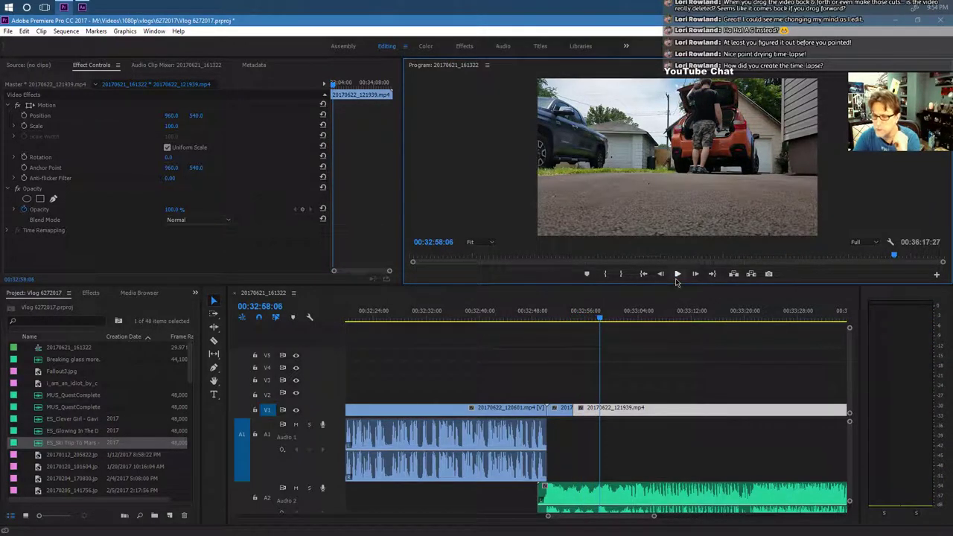
click(215, 341)
click(603, 412)
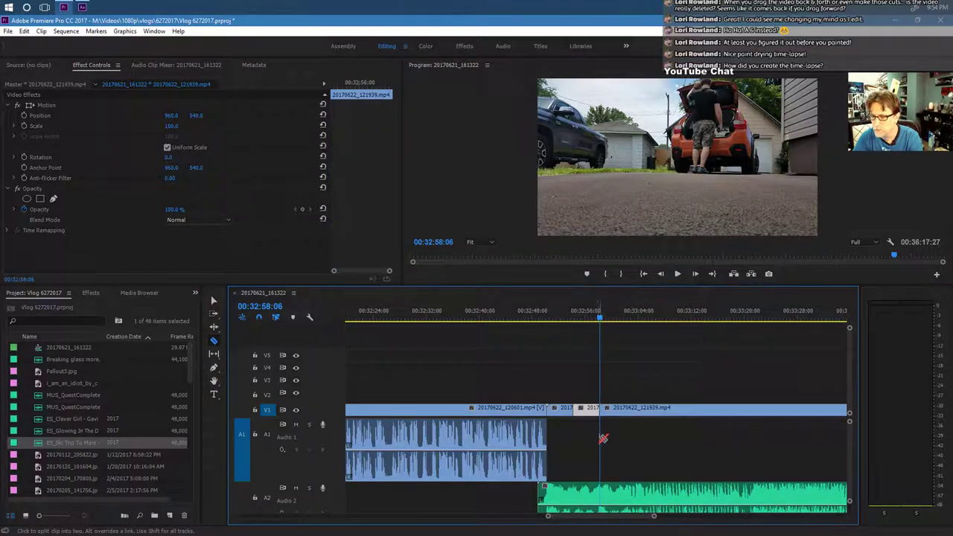
drag(602, 325, 632, 326)
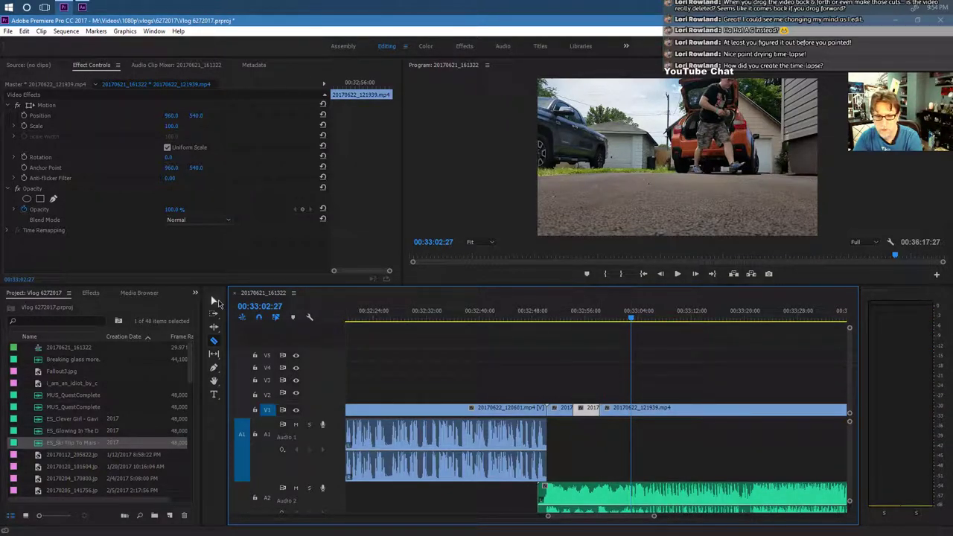
click(214, 301)
mouse_move(604, 410)
mouse_down()
mouse_move(633, 408)
mouse_move(605, 409)
mouse_up()
click(603, 408)
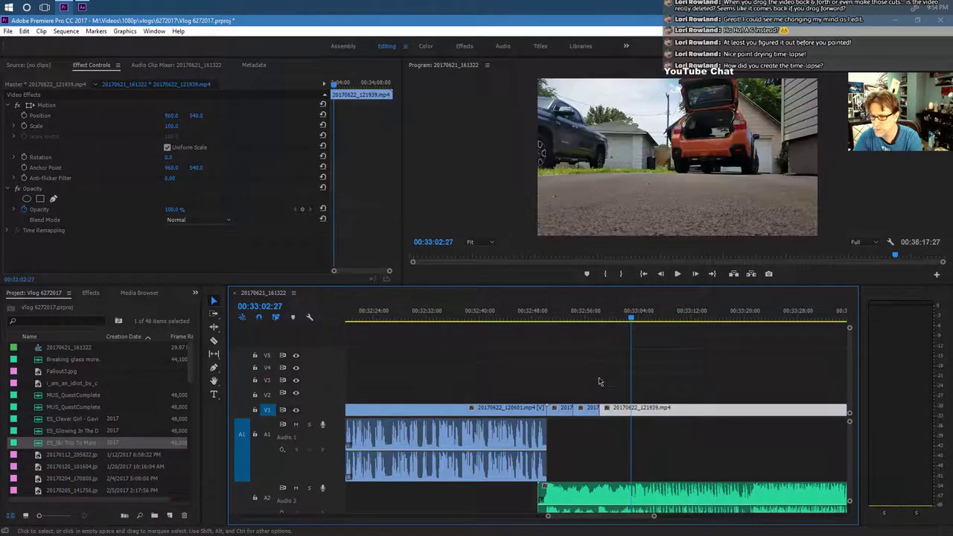
Review the edited section from 00:32:45:21 and park the playhead at 00:33:01:28.
click(517, 315)
click(676, 274)
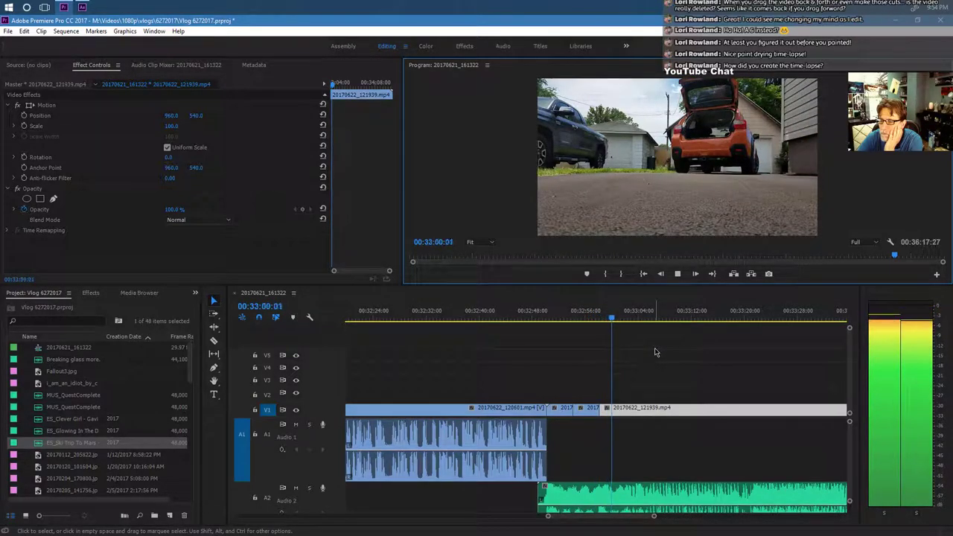
click(679, 274)
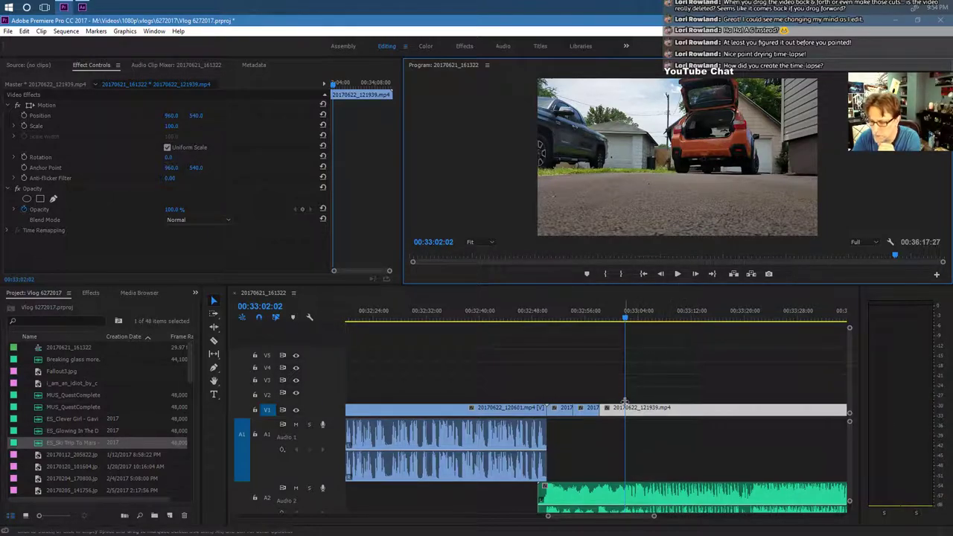
click(624, 319)
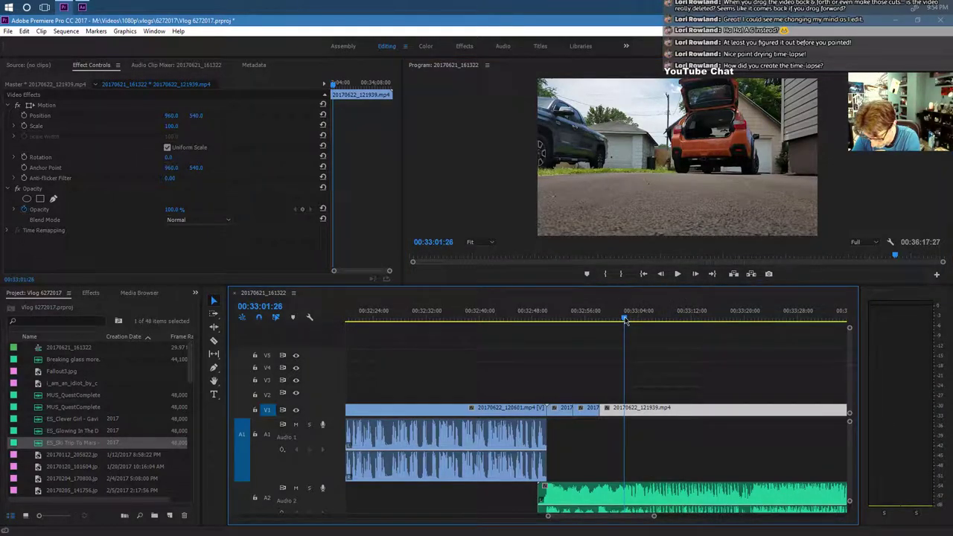
Razor-split the V1 time-lapse clip at the playhead and trim the later piece's start.
click(220, 347)
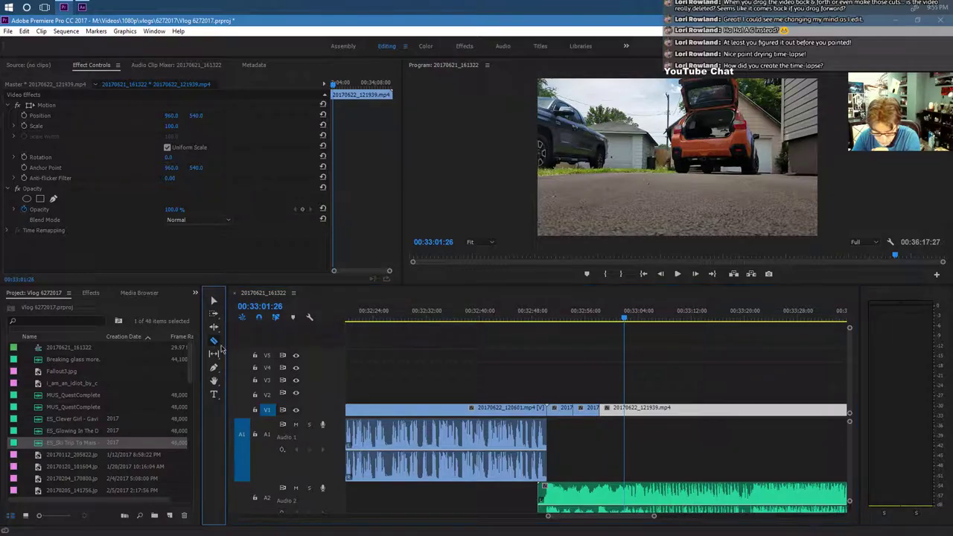
click(625, 409)
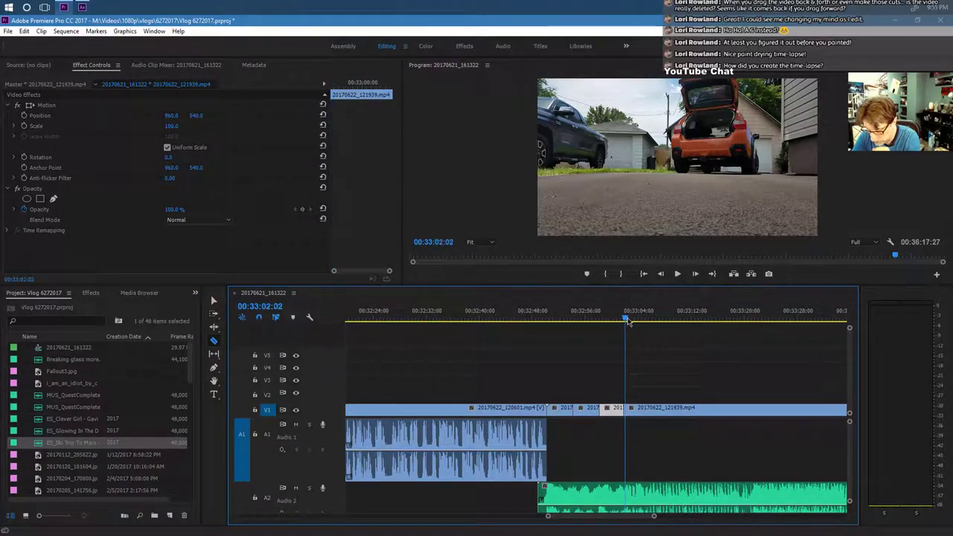
drag(628, 320, 814, 350)
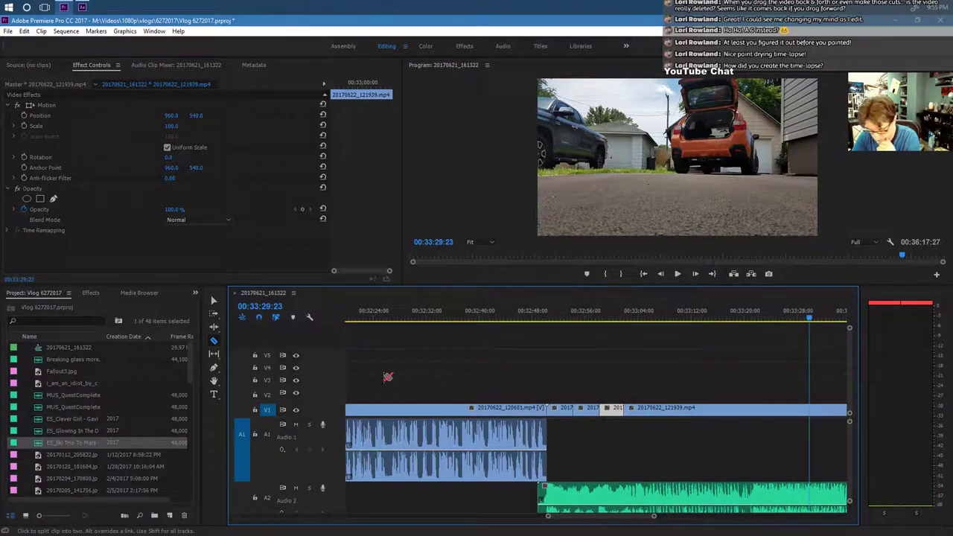
click(212, 299)
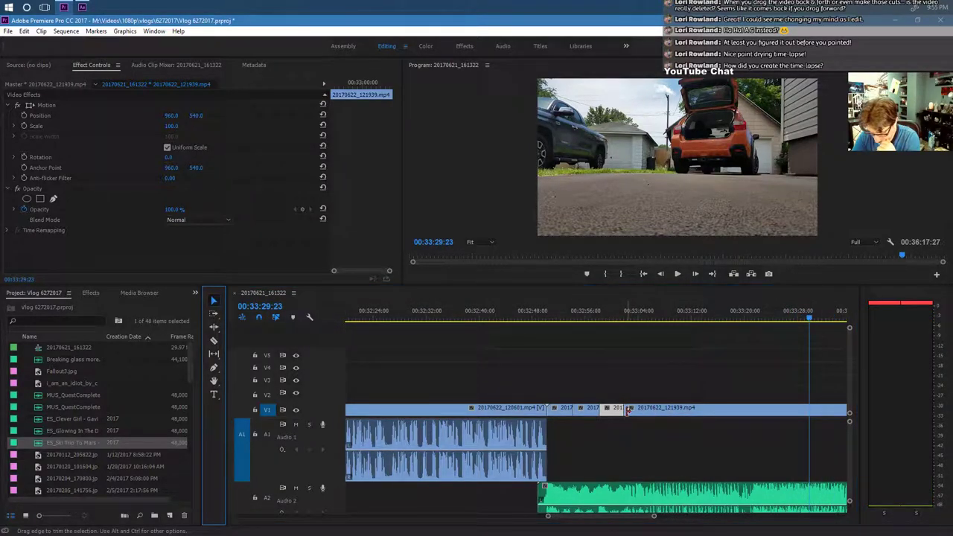
drag(628, 410, 689, 417)
Trim the clip start about 3 seconds later and play back the cut.
drag(764, 321, 740, 307)
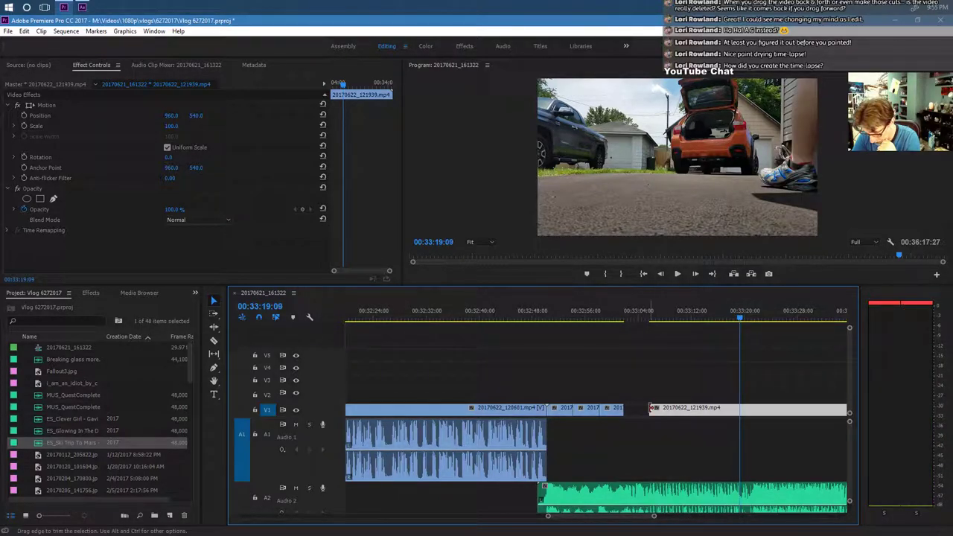
mouse_move(652, 408)
mouse_down()
mouse_move(740, 408)
mouse_move(643, 416)
mouse_up()
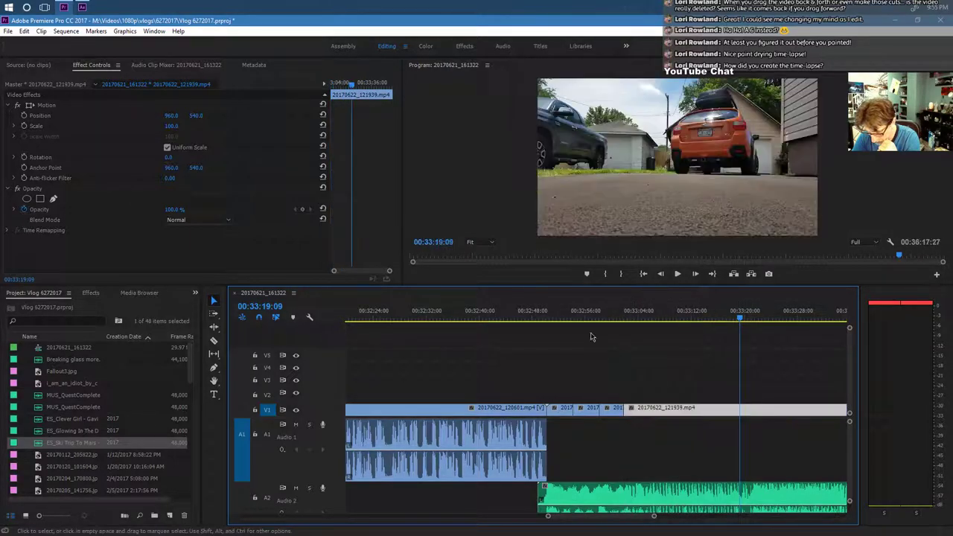
click(526, 313)
click(678, 274)
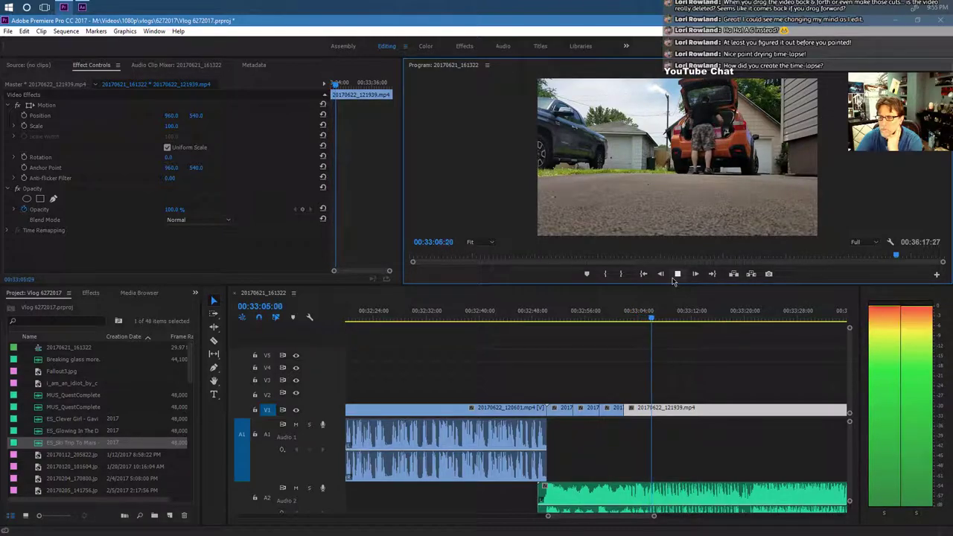
Replay the V1 time-lapse from before the last edit and stop at 00:33:06:00.
key(space)
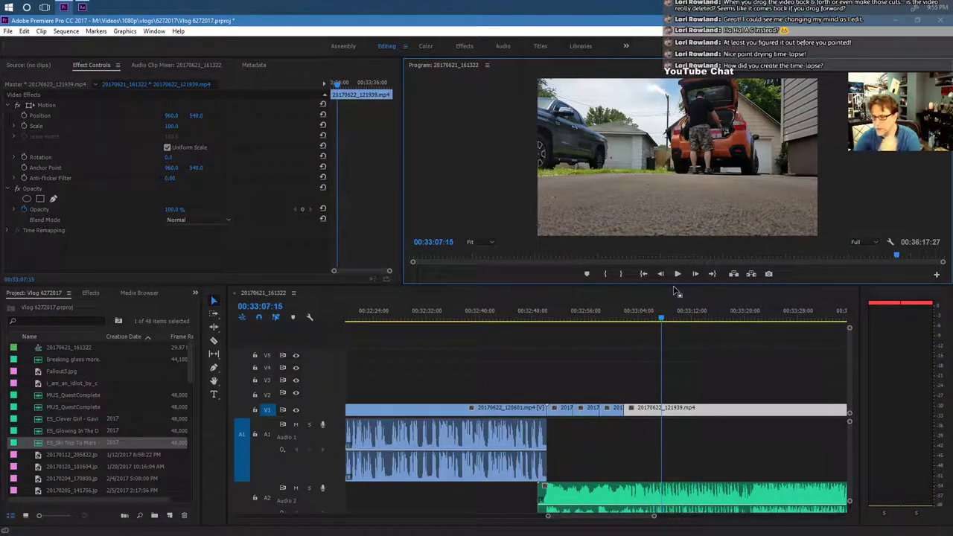
drag(661, 321, 623, 312)
click(678, 274)
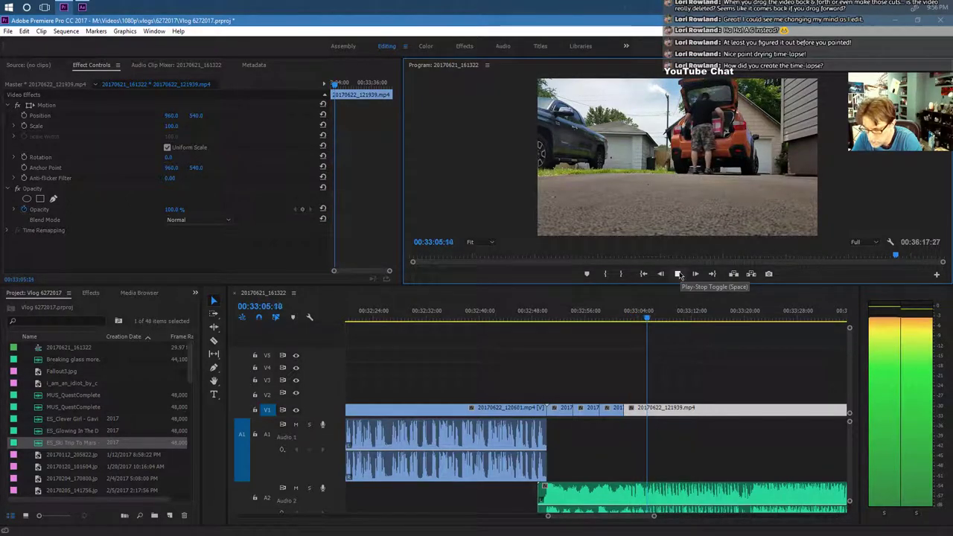
key(space)
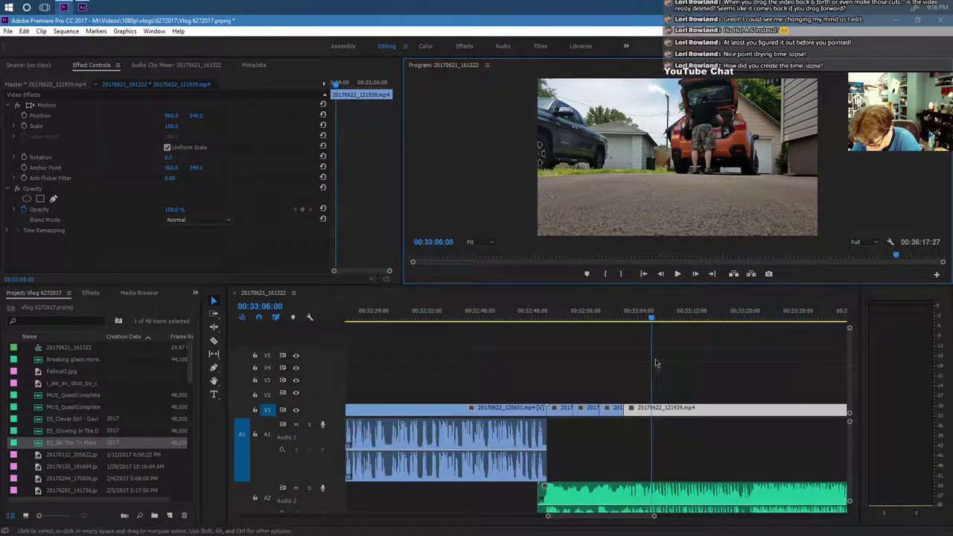
Split the V1 clip at 00:33:06 and trim the next piece's start to close the gap.
click(652, 321)
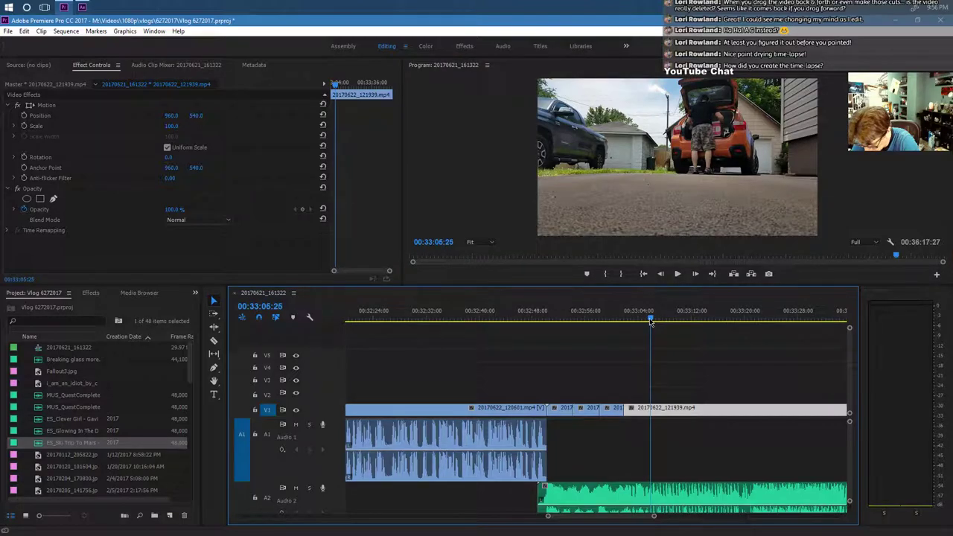
click(215, 340)
click(651, 413)
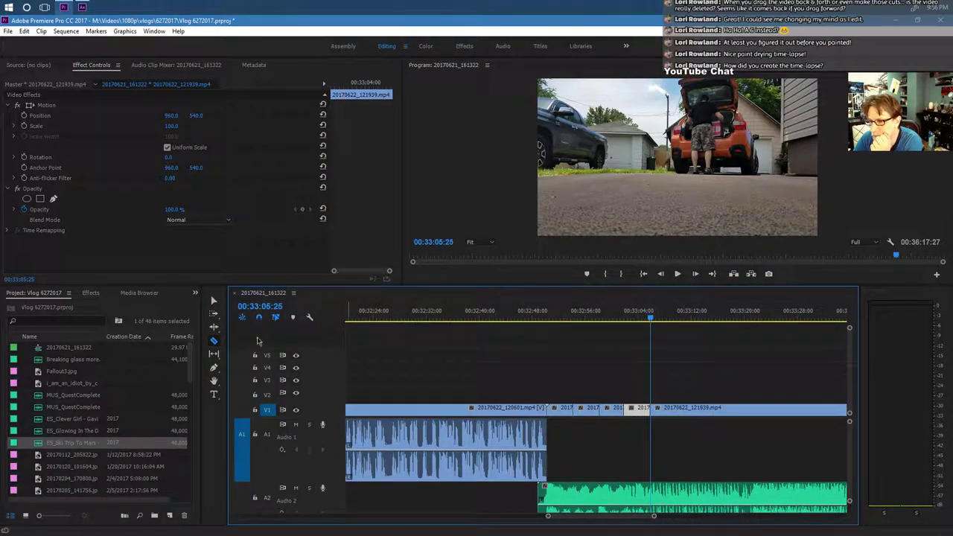
click(214, 301)
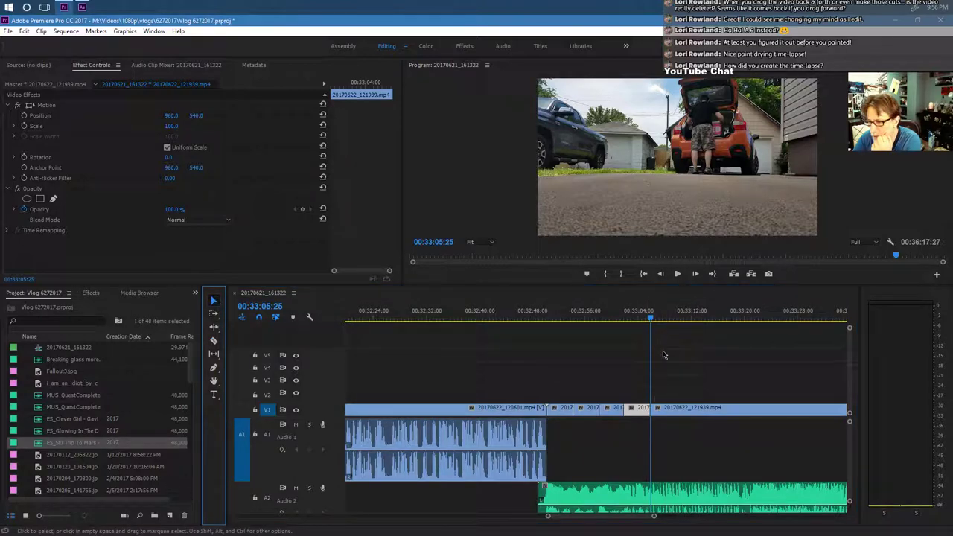
drag(650, 320, 678, 322)
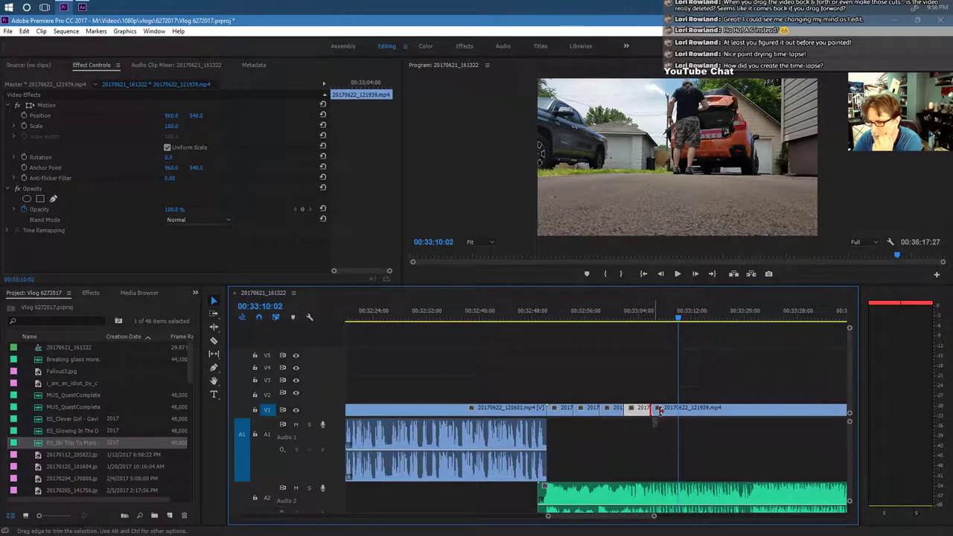
mouse_move(659, 411)
mouse_down()
mouse_move(683, 410)
mouse_move(662, 413)
mouse_up()
Play back the tightened edit and fine-tune its trimmed edit point.
click(591, 315)
click(678, 274)
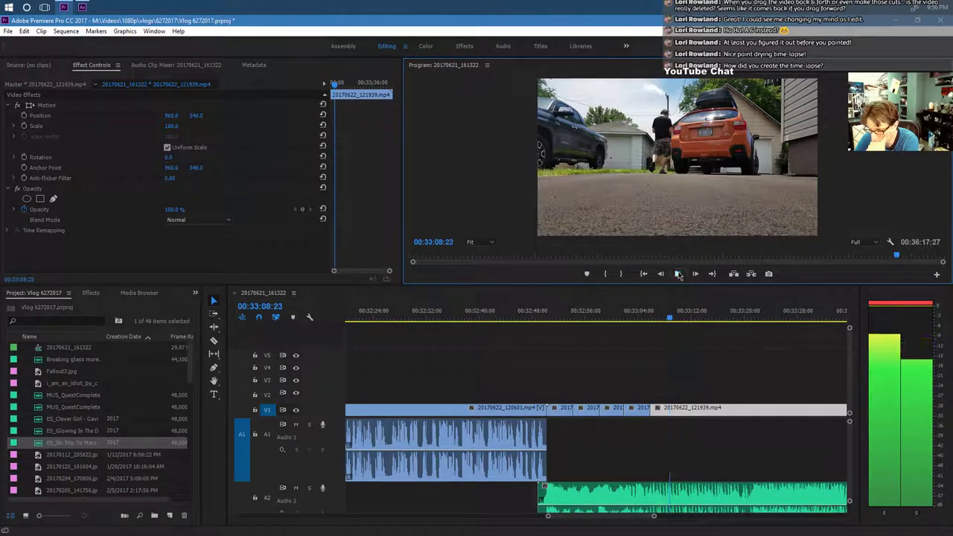
key(space)
drag(655, 411, 670, 413)
click(625, 311)
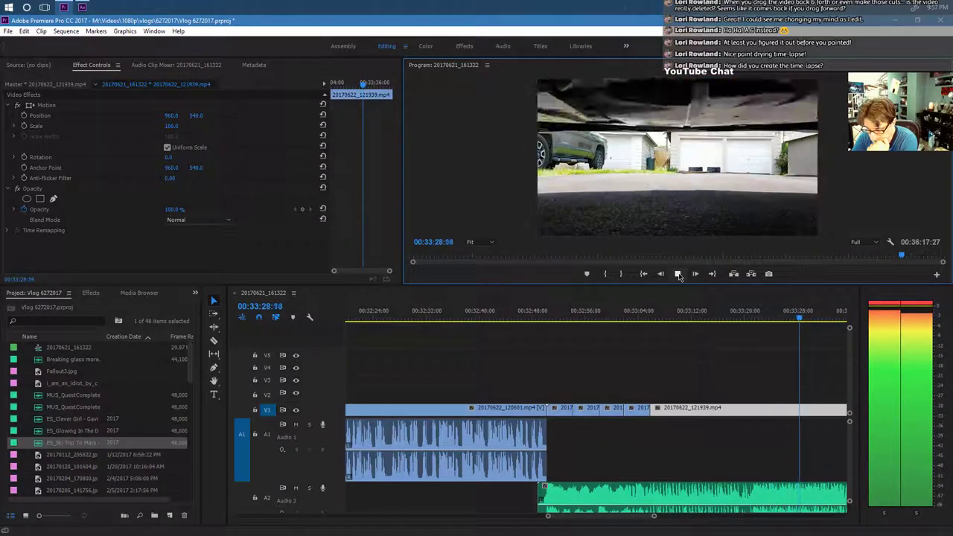
Replay from just before the last edit and stop at 00:33:09:27.
click(679, 274)
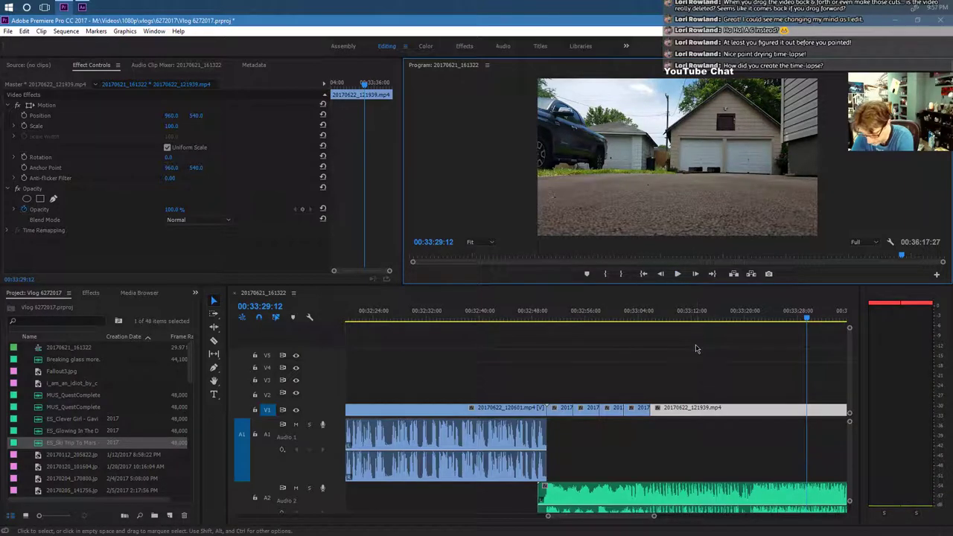
click(654, 317)
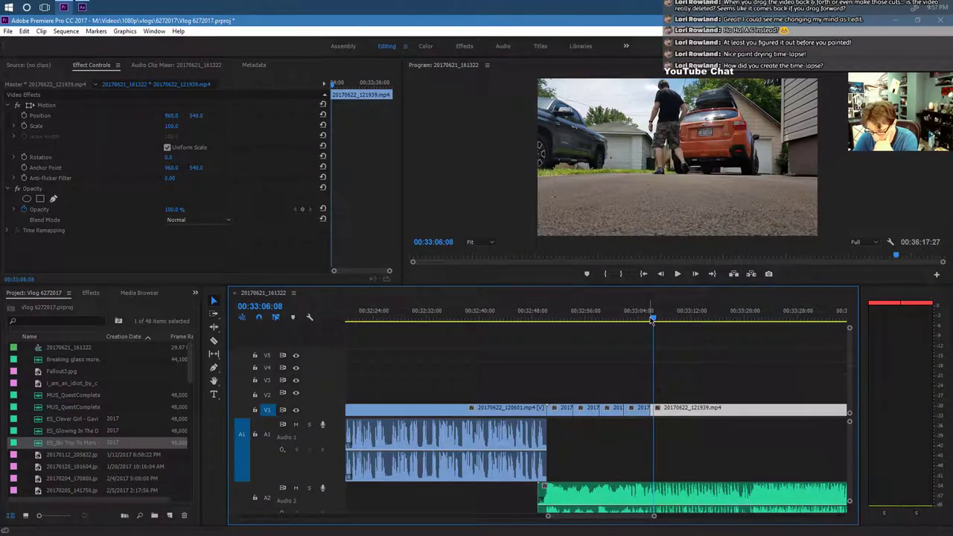
drag(652, 319, 647, 318)
click(678, 274)
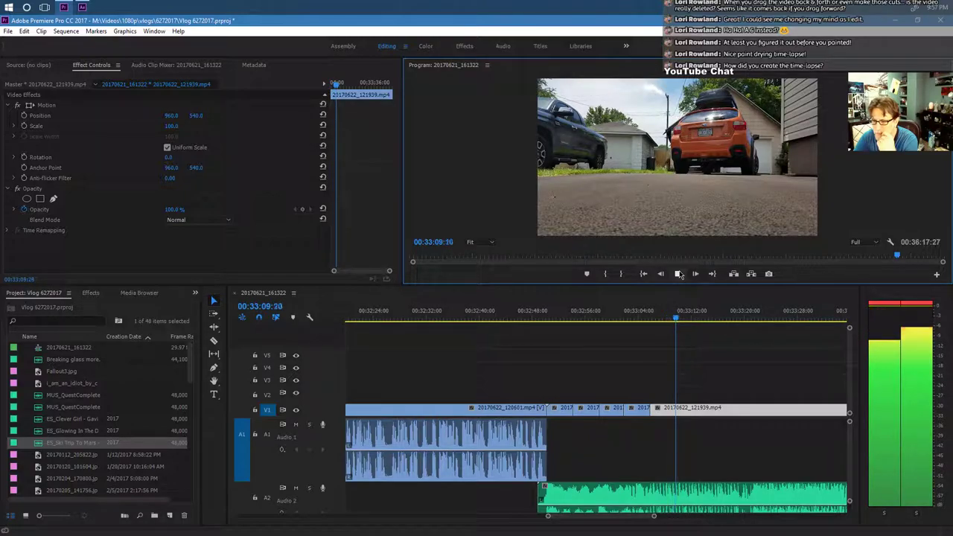
click(679, 274)
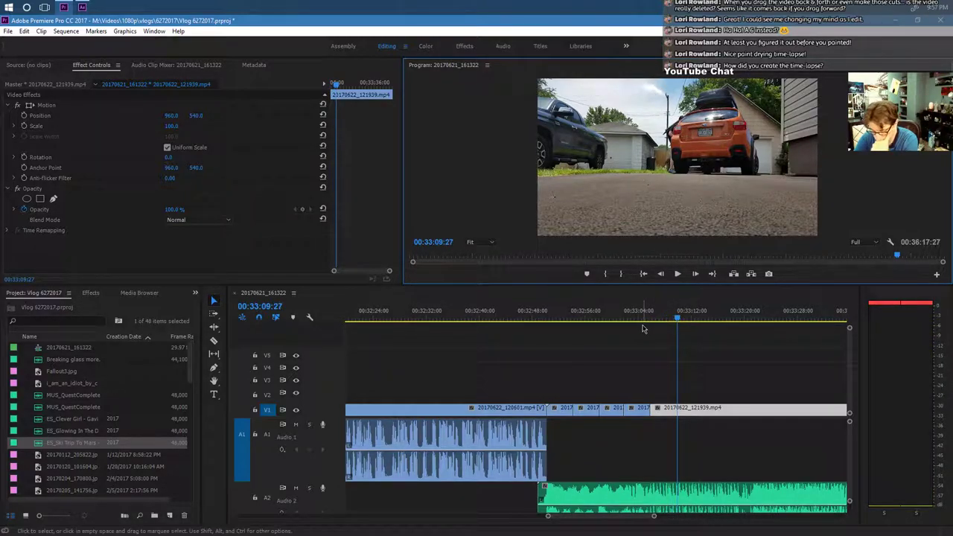
Split the 20170622_121939 clip at 00:33:09:27 and trim away the footage after the cut.
click(214, 341)
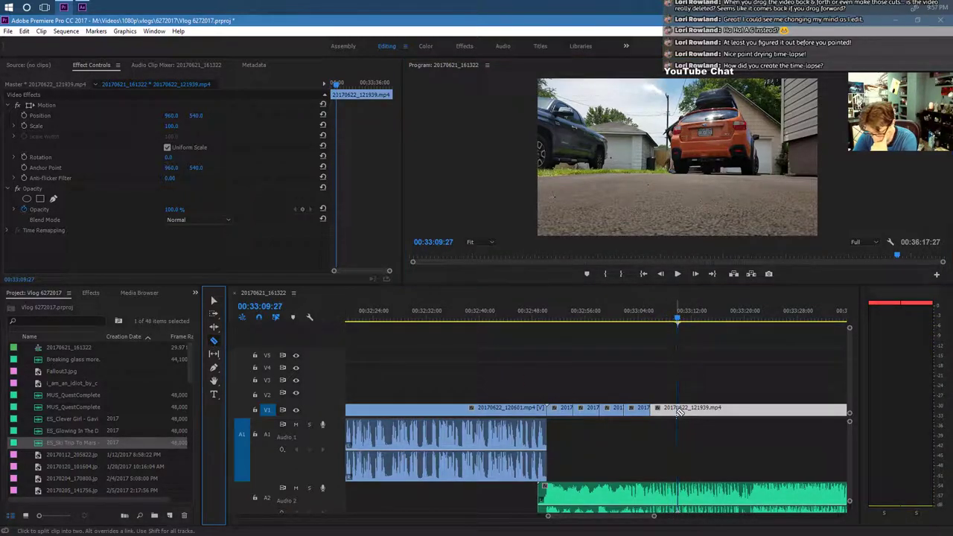
click(678, 412)
click(213, 301)
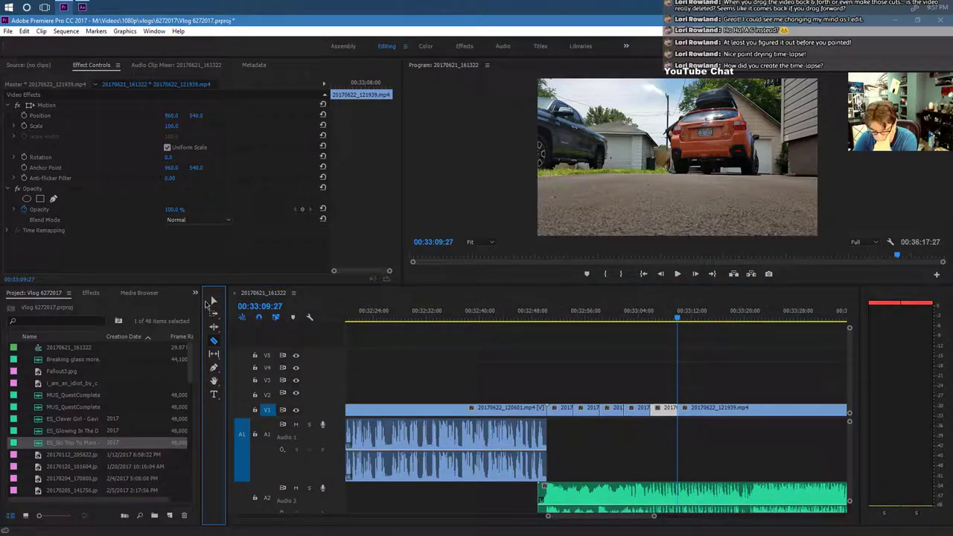
mouse_move(681, 409)
mouse_down()
mouse_move(694, 409)
mouse_move(680, 411)
mouse_up()
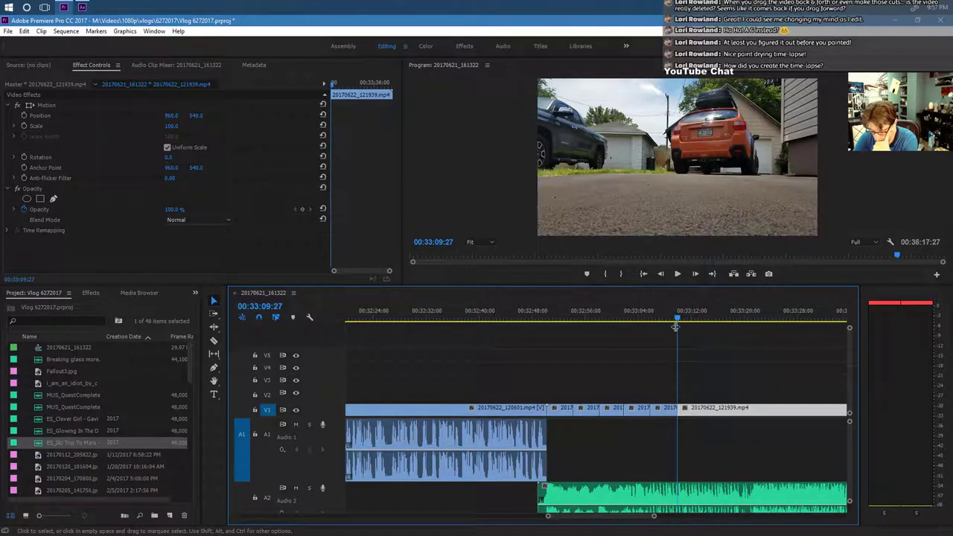
Play back from about 00:33:06, stopping at 00:33:13:24 with the Razor ready for another cut.
click(647, 317)
click(676, 274)
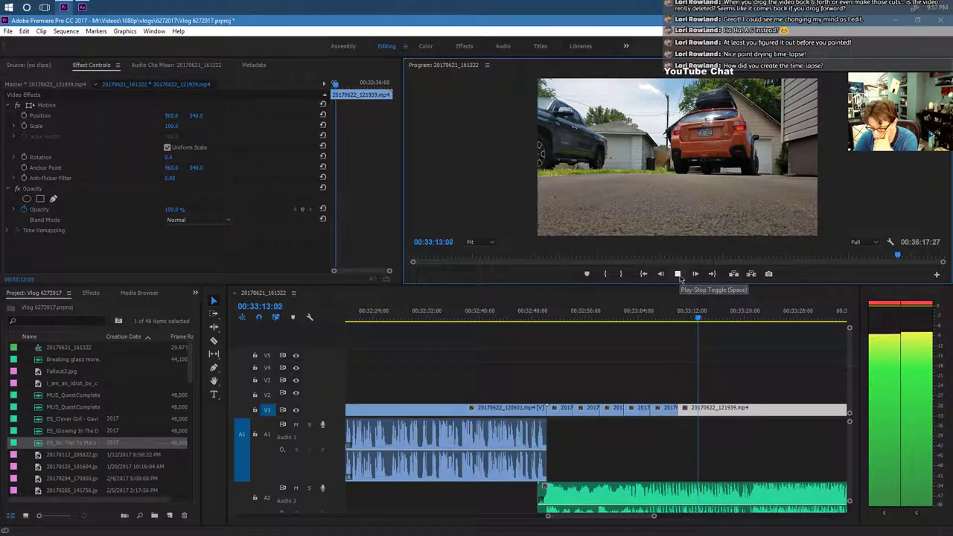
click(678, 274)
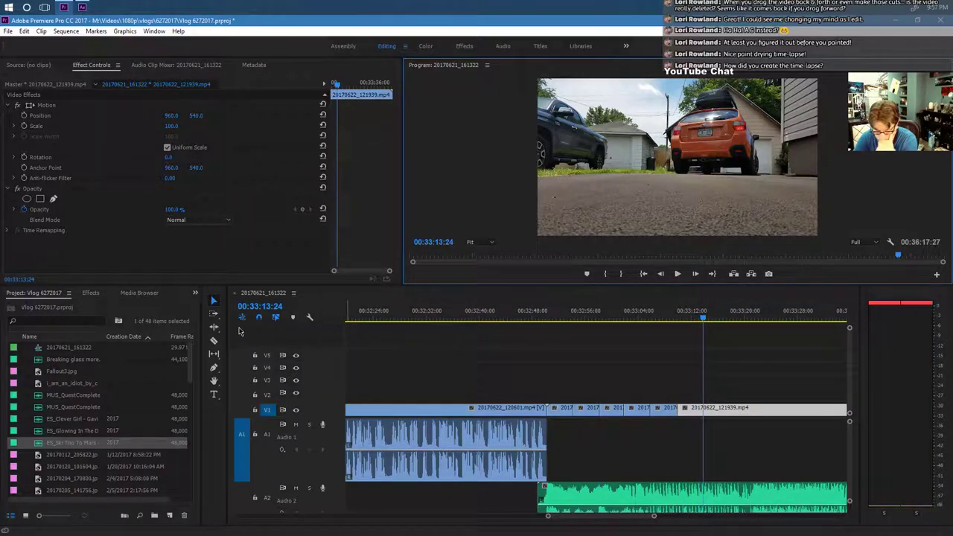
click(213, 341)
click(703, 410)
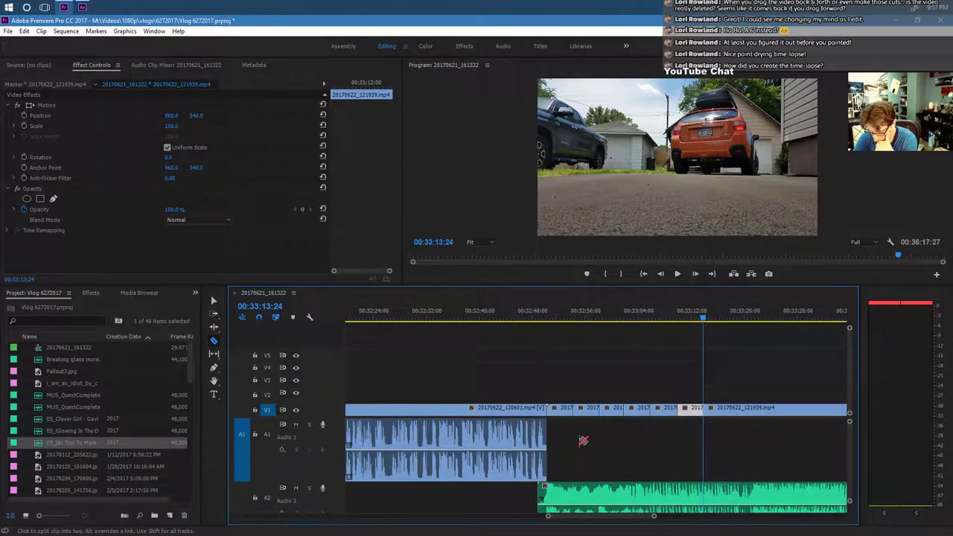
click(214, 303)
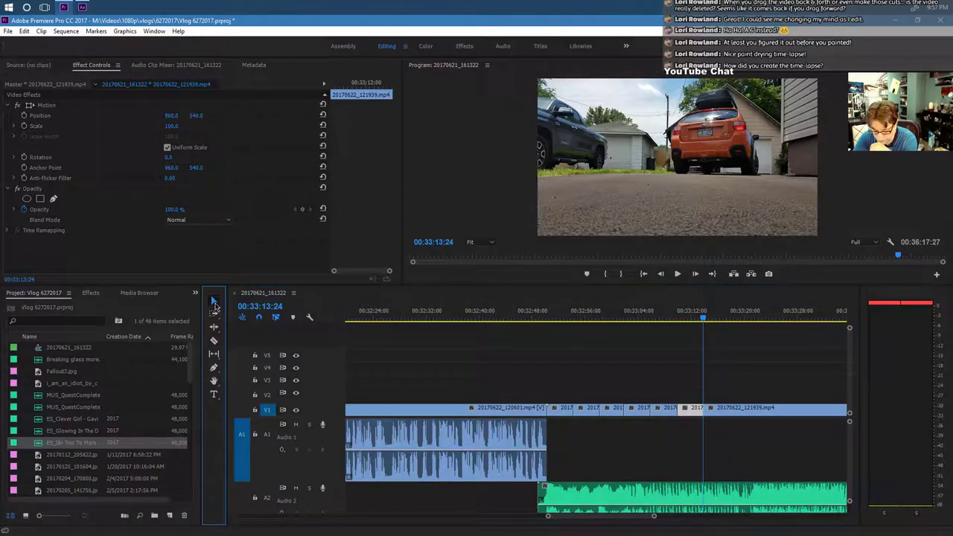
mouse_move(706, 411)
mouse_down()
mouse_move(736, 409)
mouse_move(716, 410)
mouse_up()
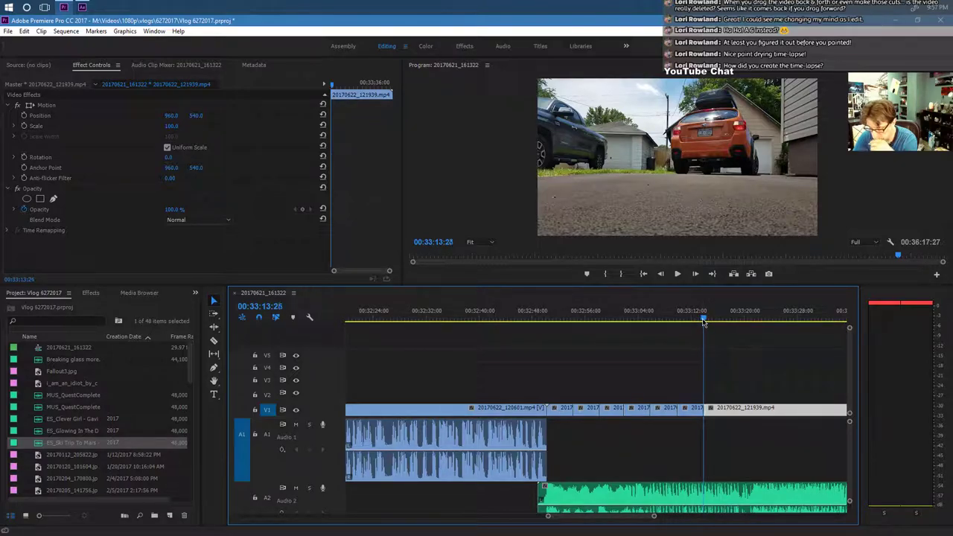
drag(707, 321, 728, 328)
click(677, 274)
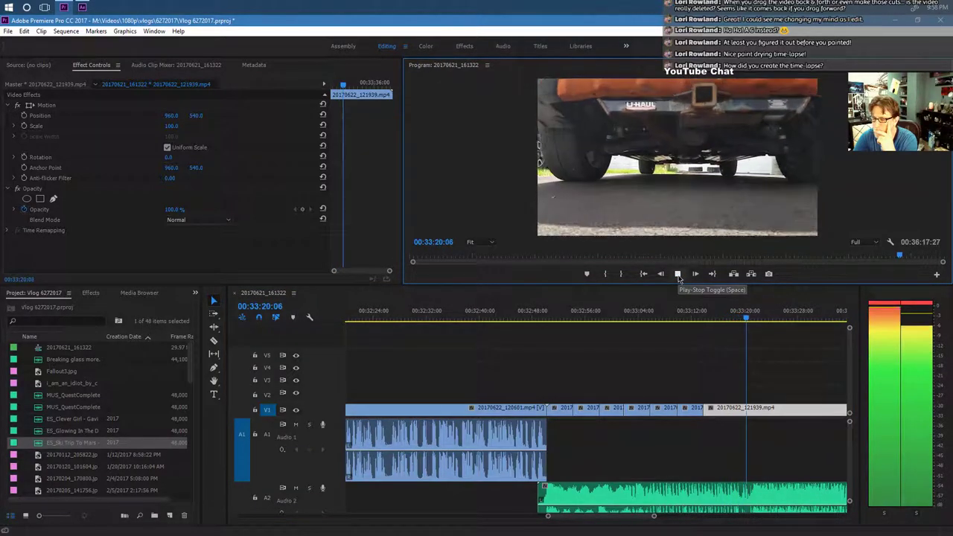
click(678, 275)
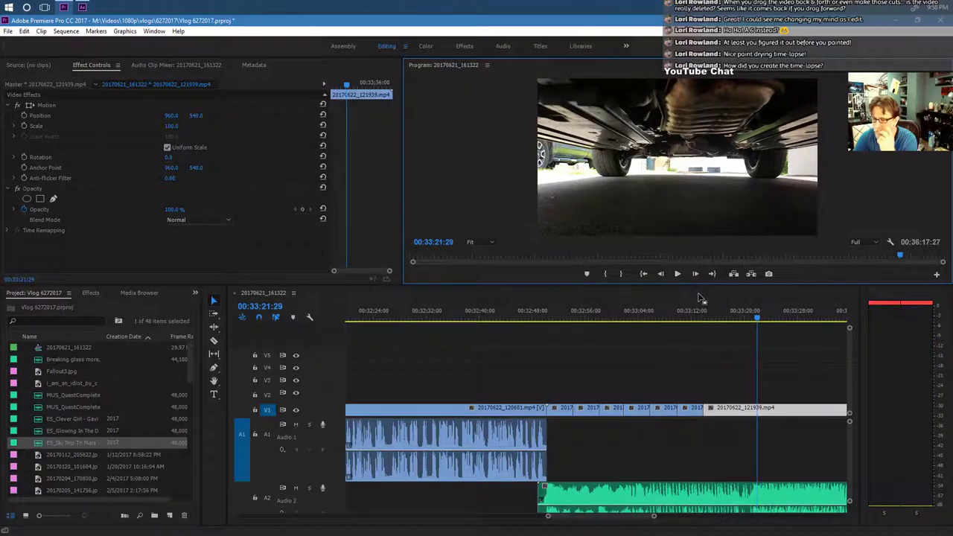
click(757, 322)
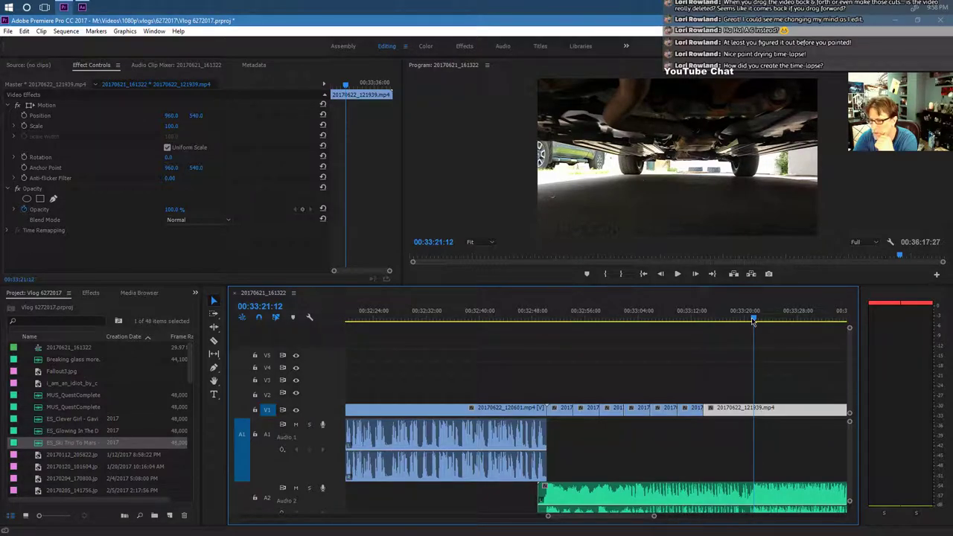
drag(754, 322, 754, 322)
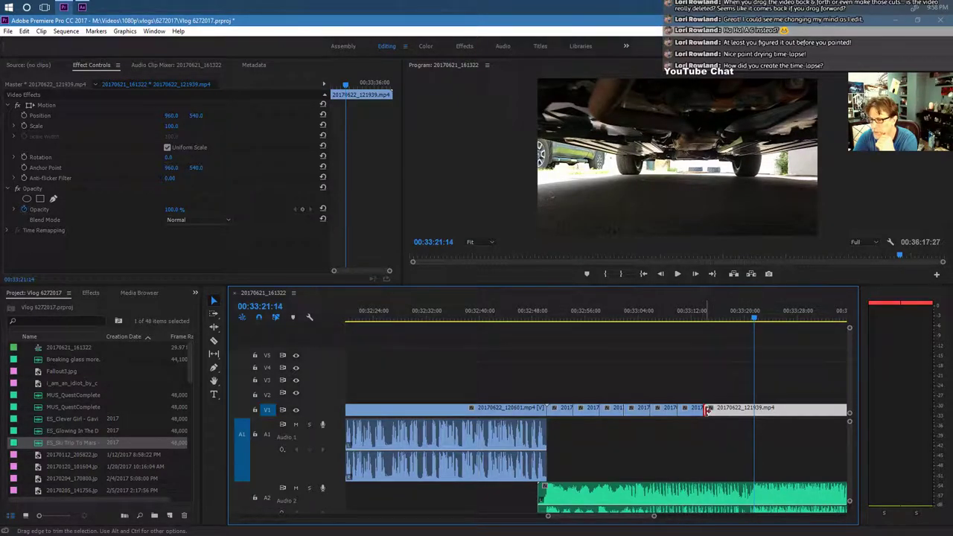
mouse_move(707, 410)
mouse_down()
mouse_move(732, 413)
mouse_move(719, 411)
mouse_up()
drag(754, 320, 677, 318)
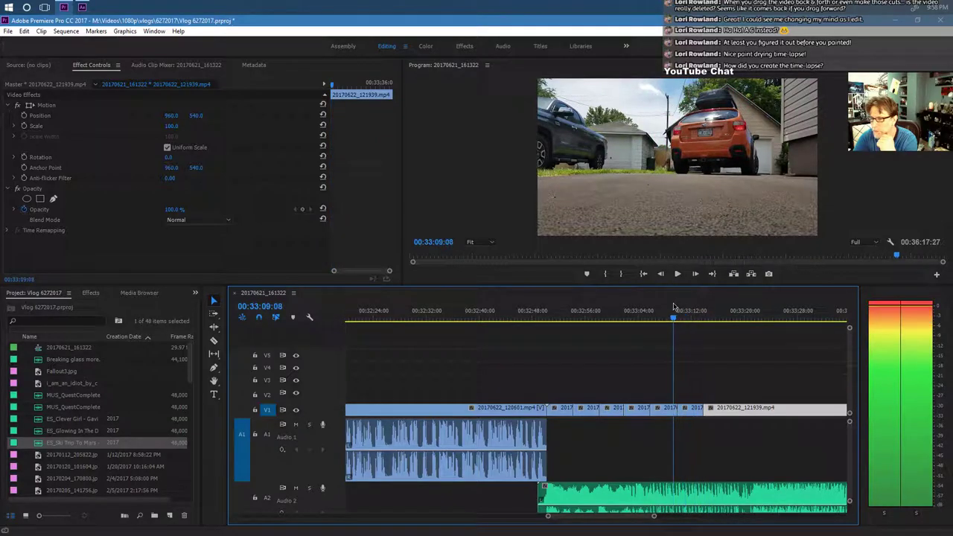
click(677, 274)
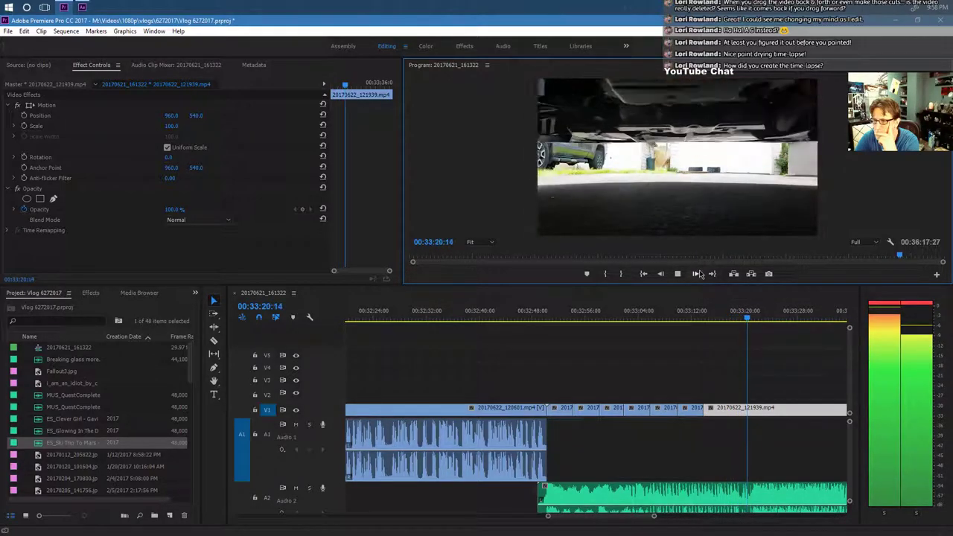
click(684, 275)
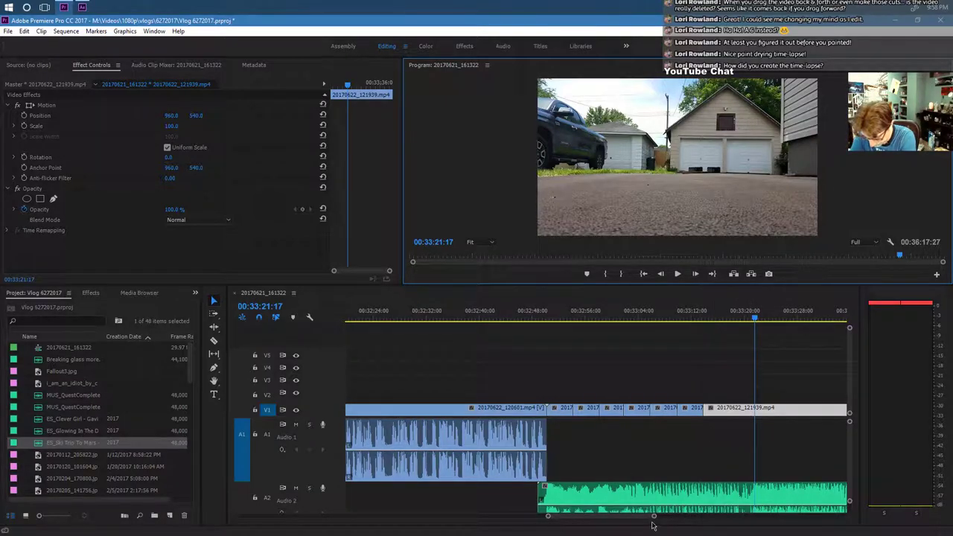
Extend the second 20170622_121939 piece's start left to close the gap and play it back.
drag(653, 518, 640, 514)
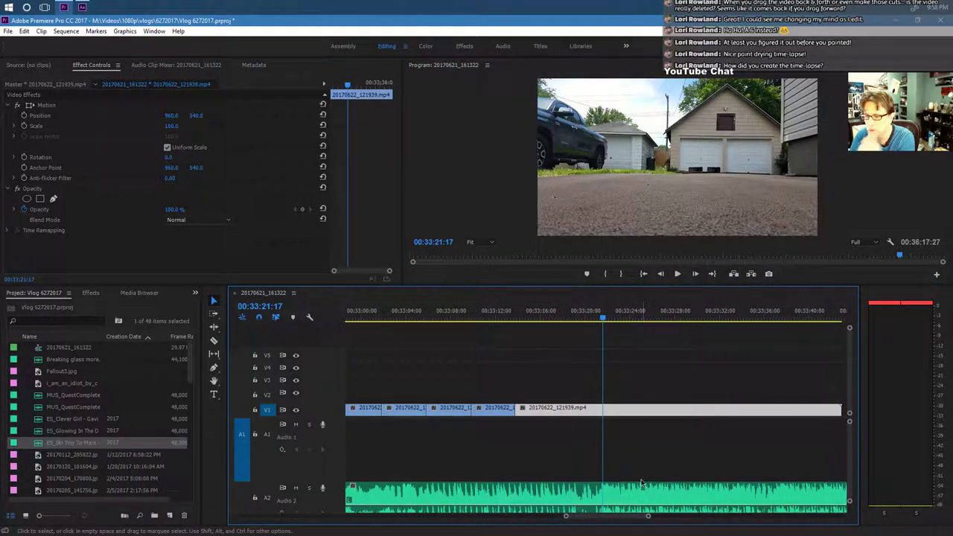
drag(603, 412, 593, 417)
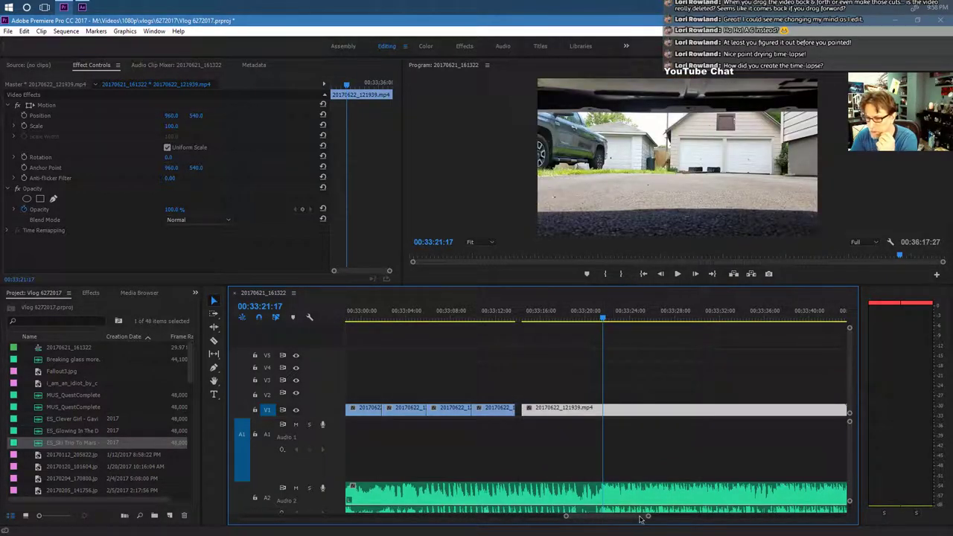
drag(649, 516, 635, 515)
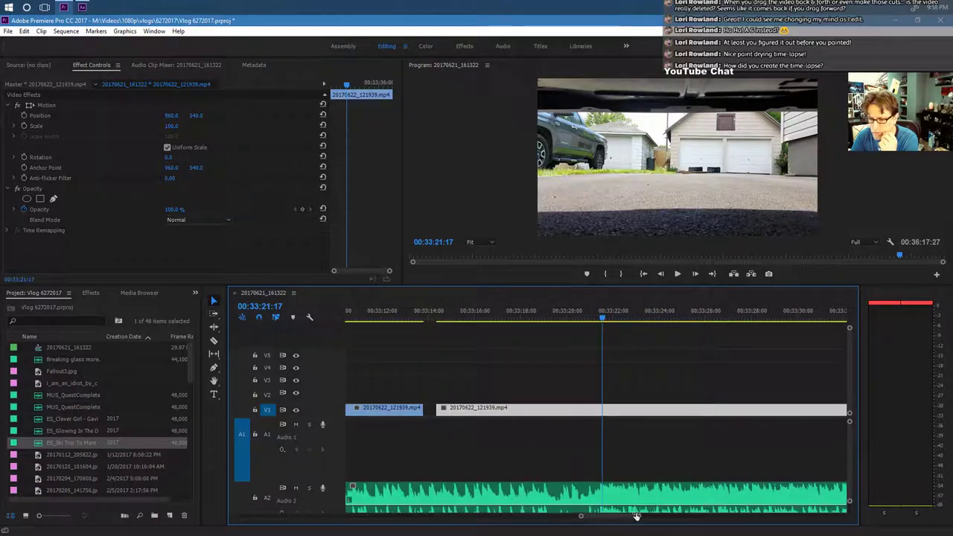
drag(625, 412, 624, 412)
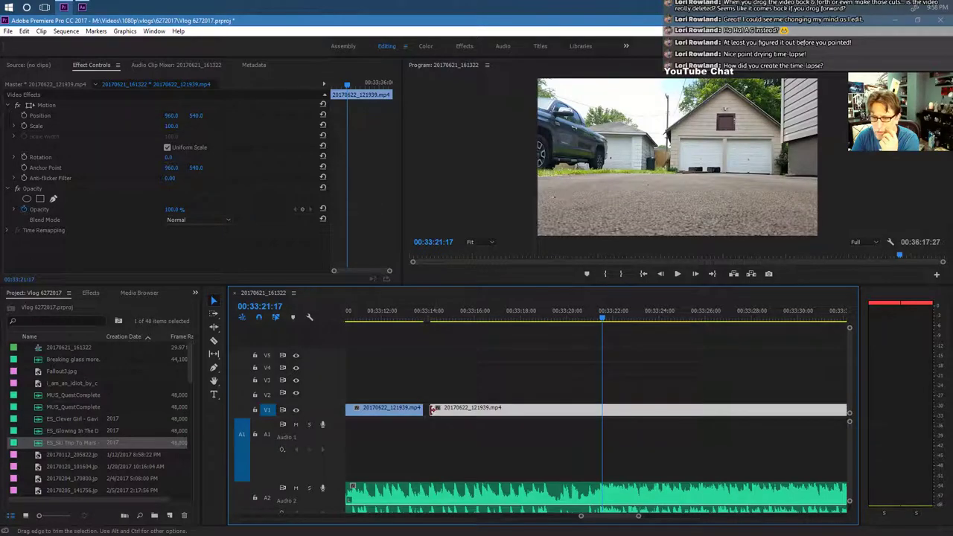
drag(434, 408, 424, 409)
click(386, 315)
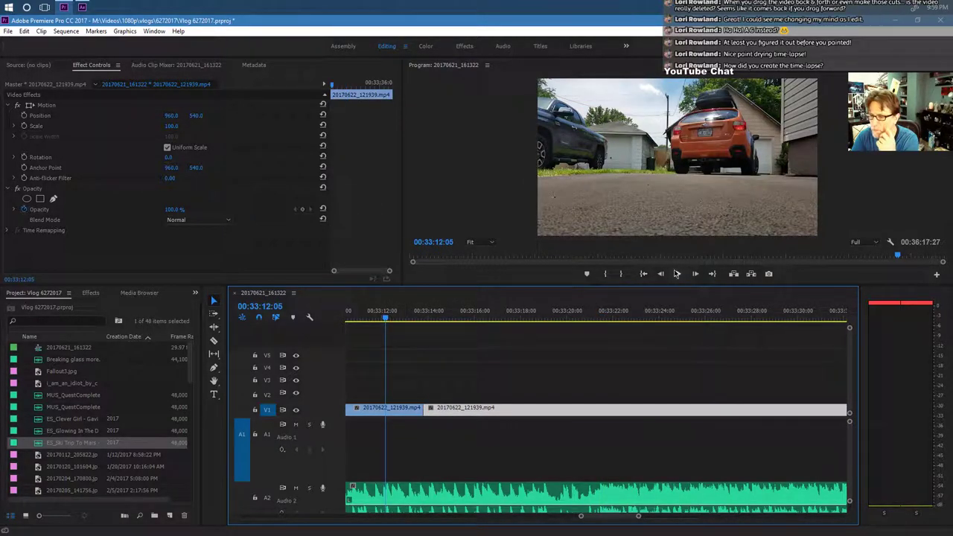
click(677, 273)
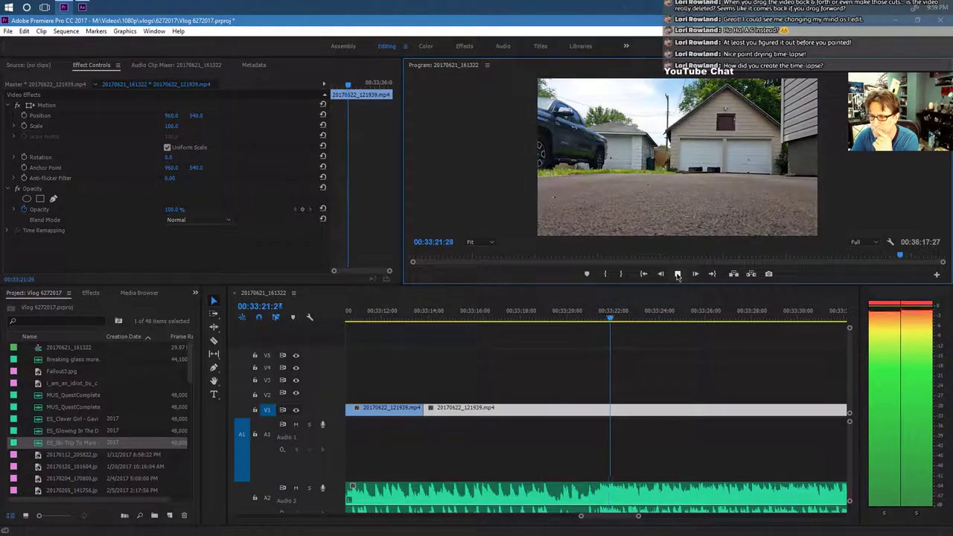
click(678, 274)
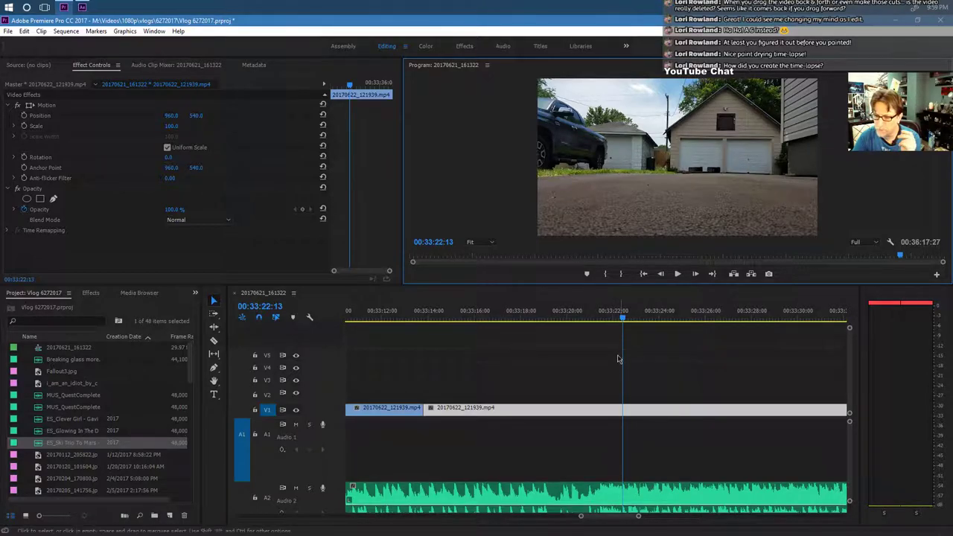
Trim the last clip's end to the playhead at 00:33:22:13.
drag(638, 517, 658, 517)
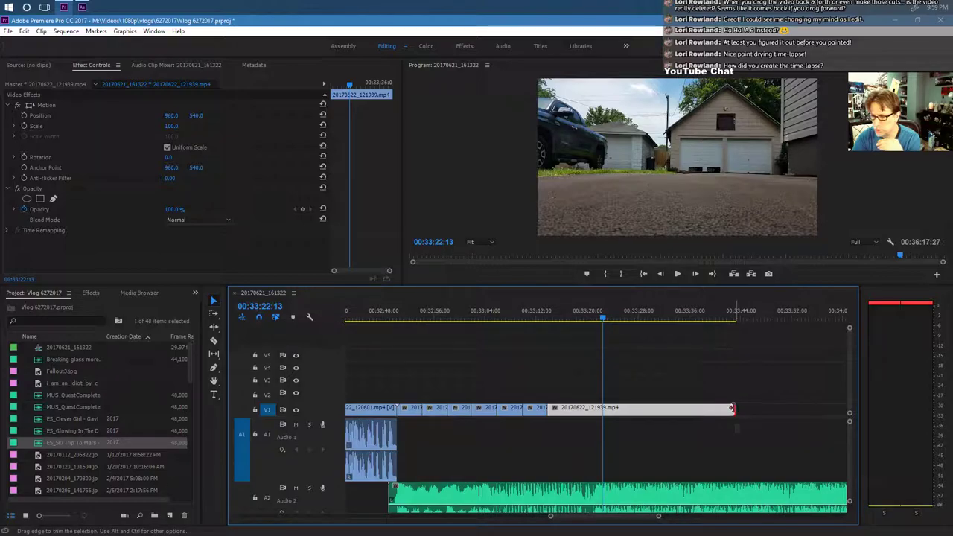
drag(732, 409, 605, 409)
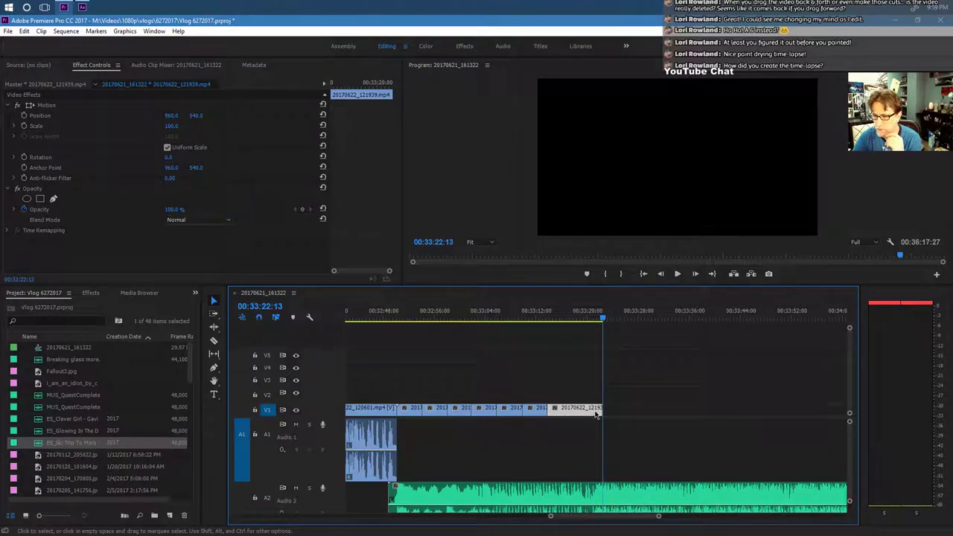
mouse_move(601, 403)
mouse_down()
mouse_move(622, 408)
mouse_move(604, 409)
mouse_up()
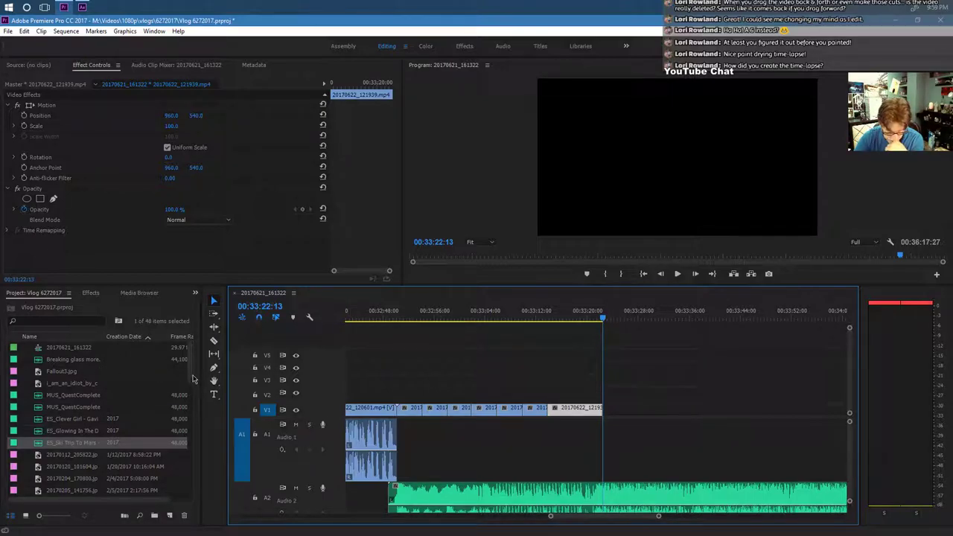
Place 20170622_123300 on V1 after the garage shot.
drag(192, 379, 187, 495)
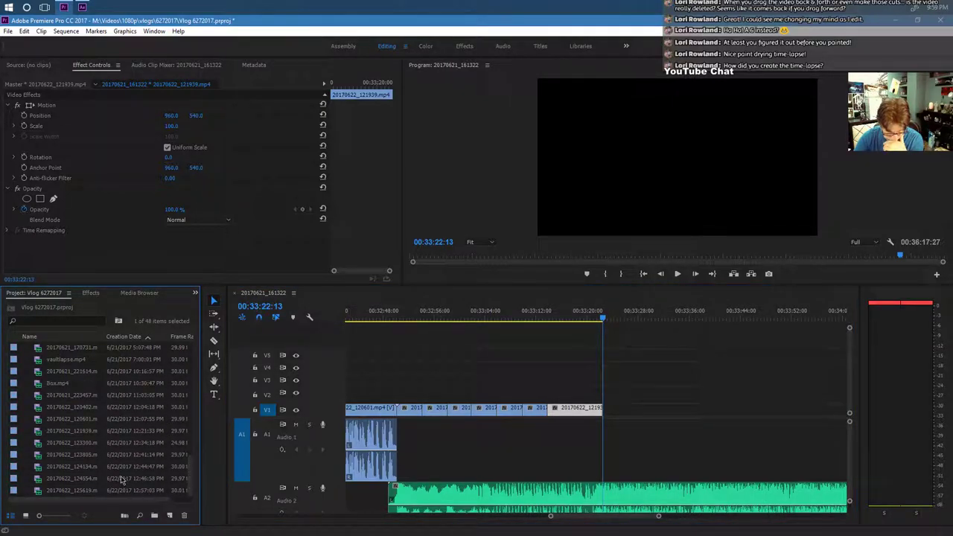
click(95, 431)
click(91, 444)
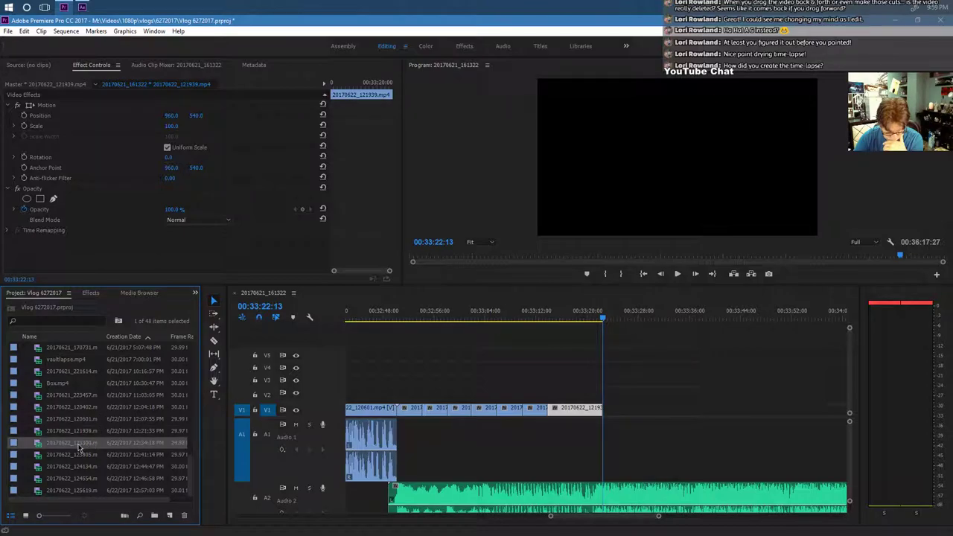
drag(79, 447, 608, 409)
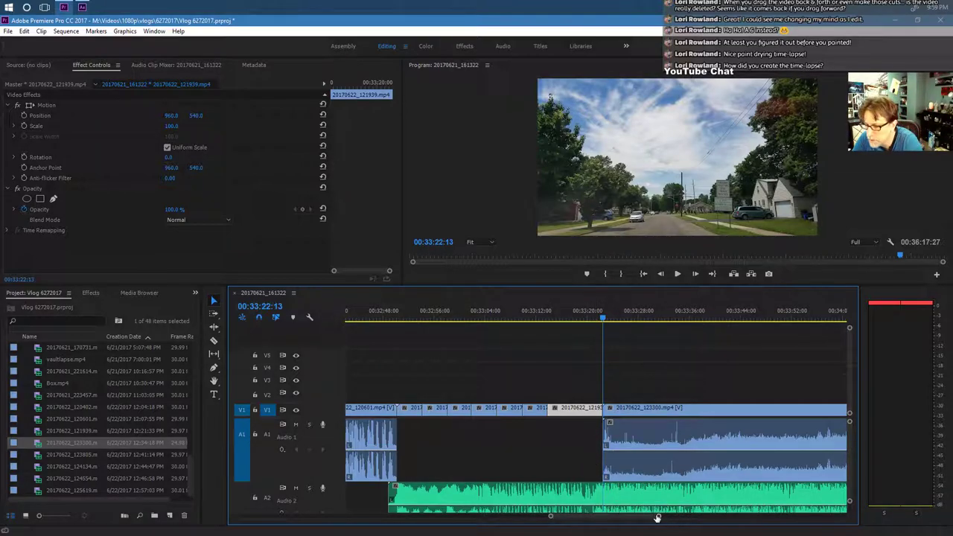
Unlink 20170622_123300 and delete its audio, leaving only the video.
drag(658, 519, 701, 516)
right_click(678, 445)
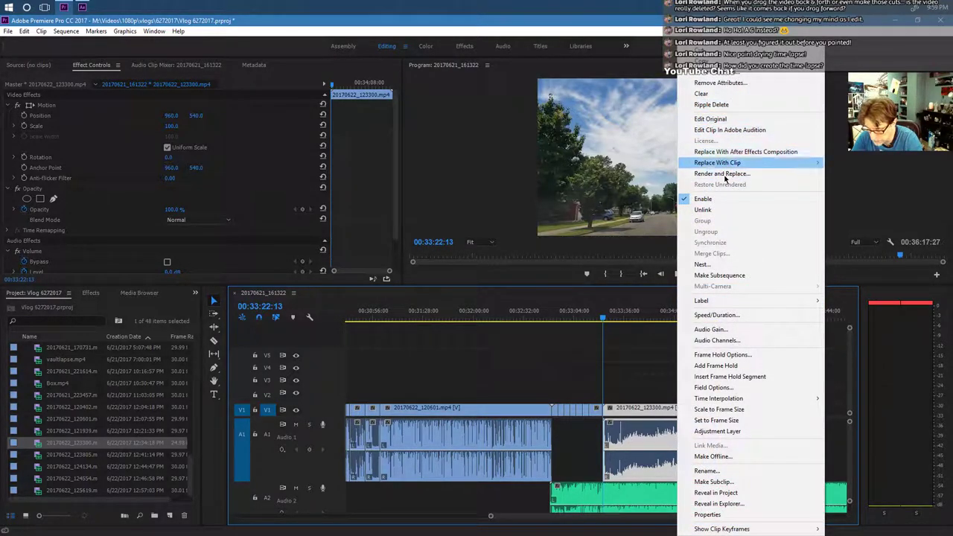
click(711, 210)
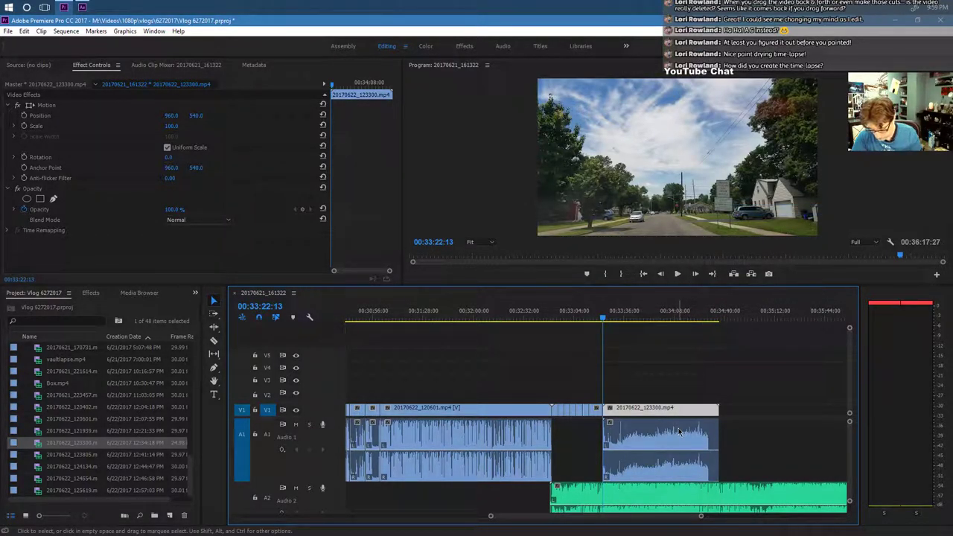
click(678, 431)
key(Delete)
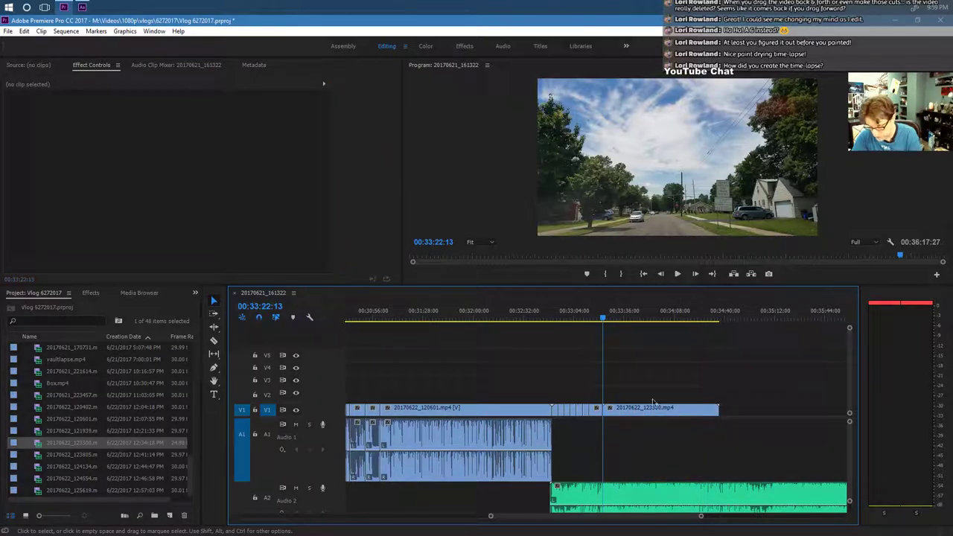
drag(604, 319, 652, 317)
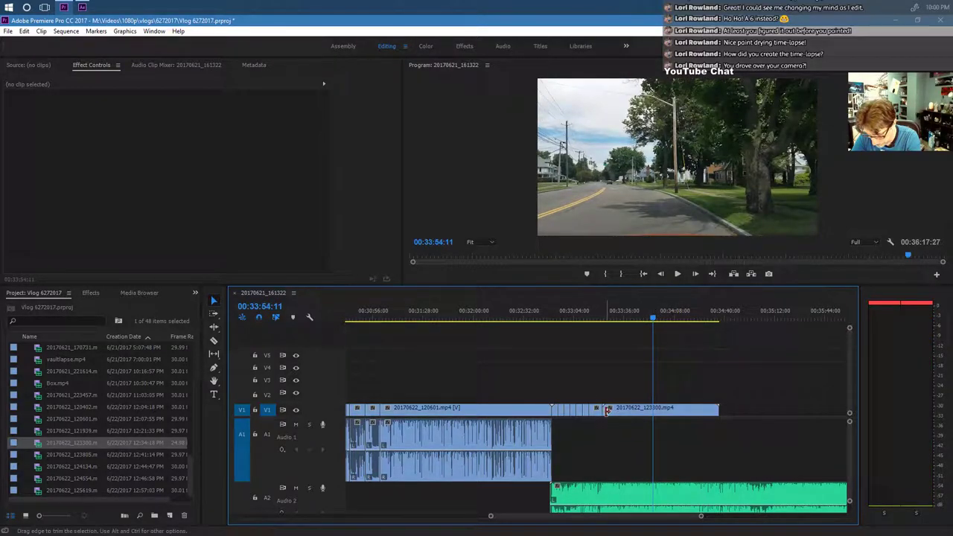
Trim 20170622_123300's start later, scale up its picture, and preview from 00:33:15:24.
drag(606, 410, 628, 412)
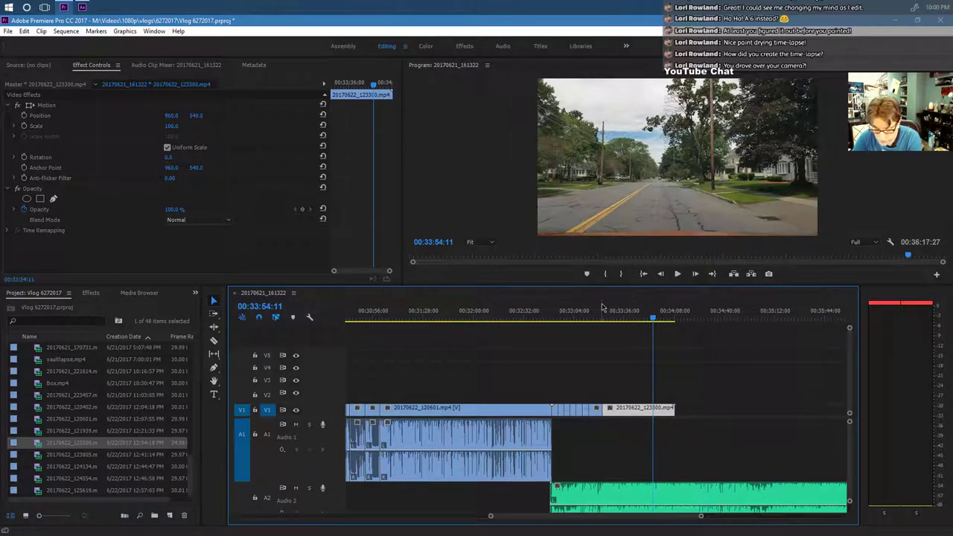
click(170, 126)
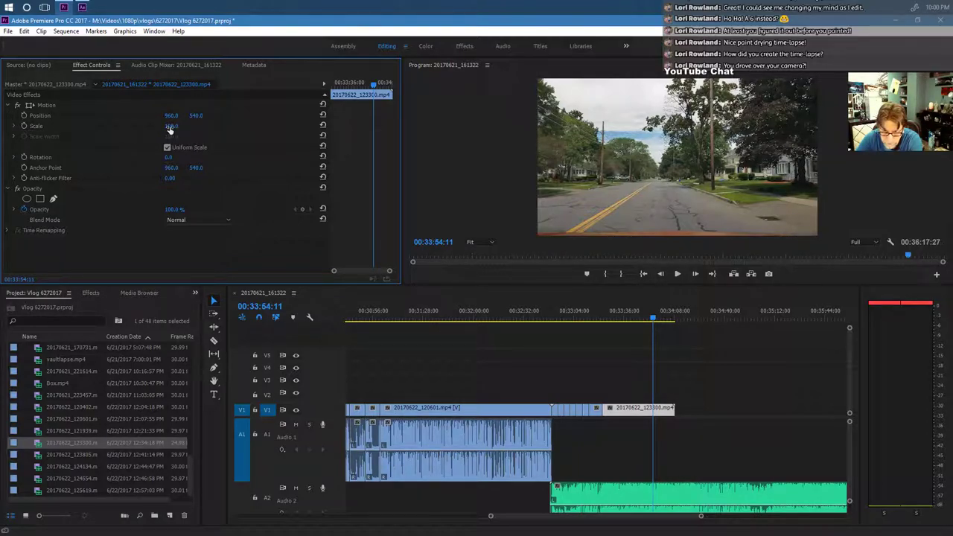
drag(169, 127, 180, 127)
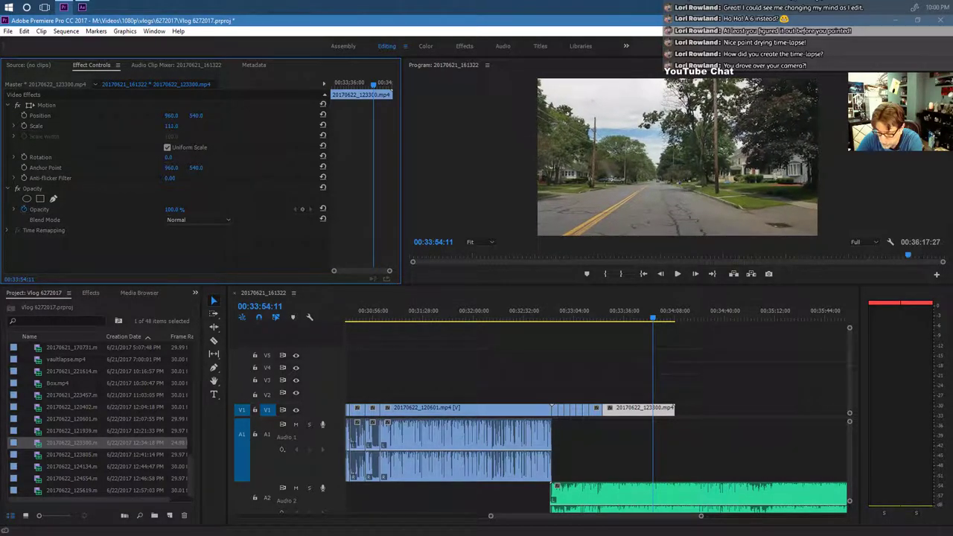
click(594, 319)
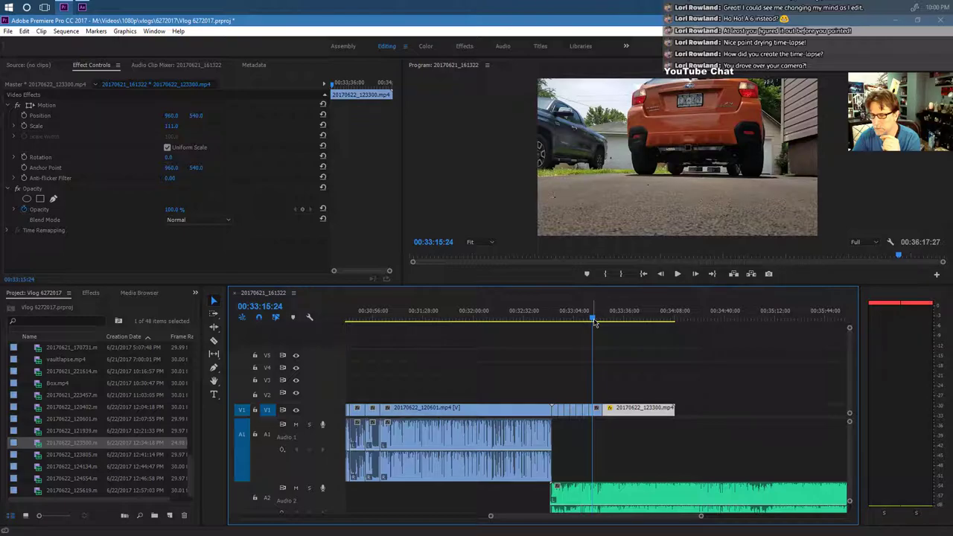
click(672, 275)
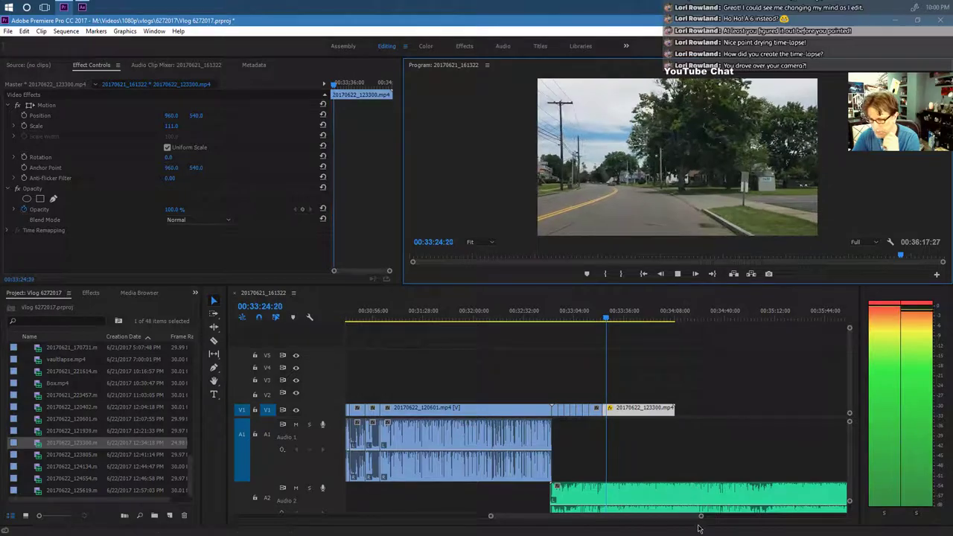
key(space)
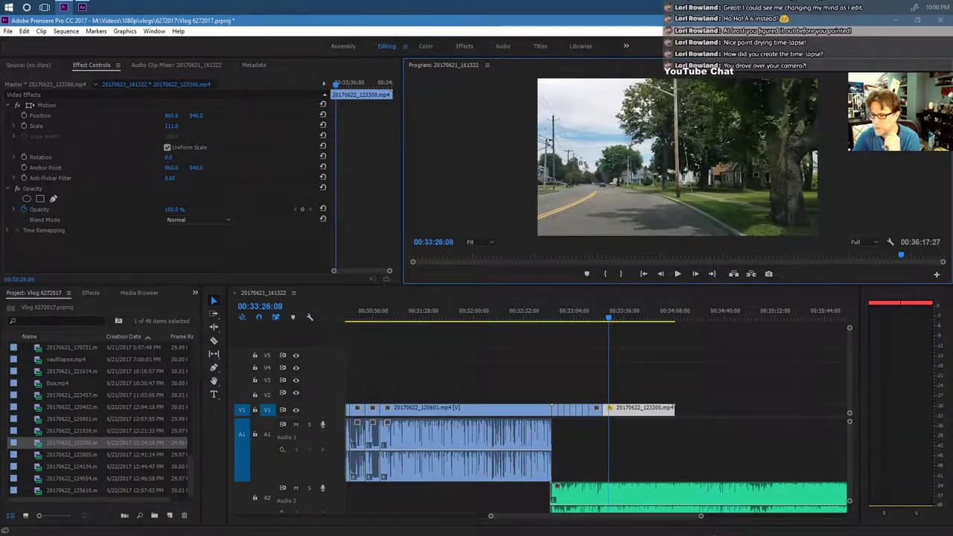
Trim 20170622_121939's end back to the garage shot and replay from the orange car shot.
drag(702, 521, 645, 521)
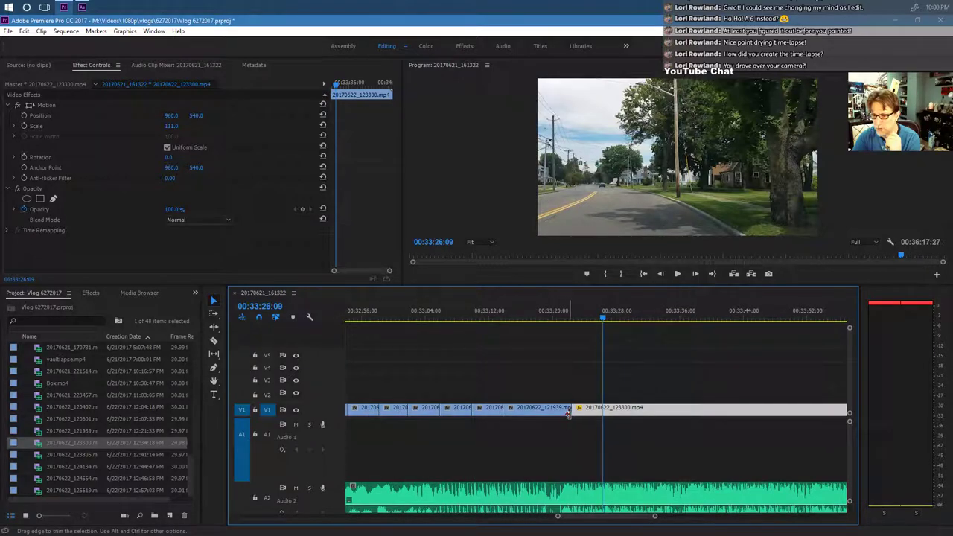
click(563, 319)
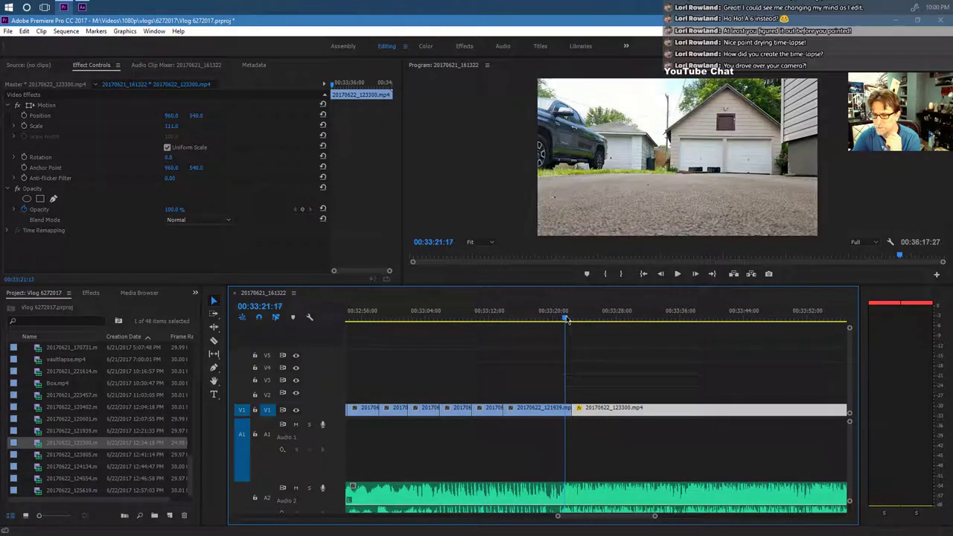
mouse_move(571, 410)
mouse_down()
mouse_move(588, 410)
mouse_move(579, 410)
mouse_up()
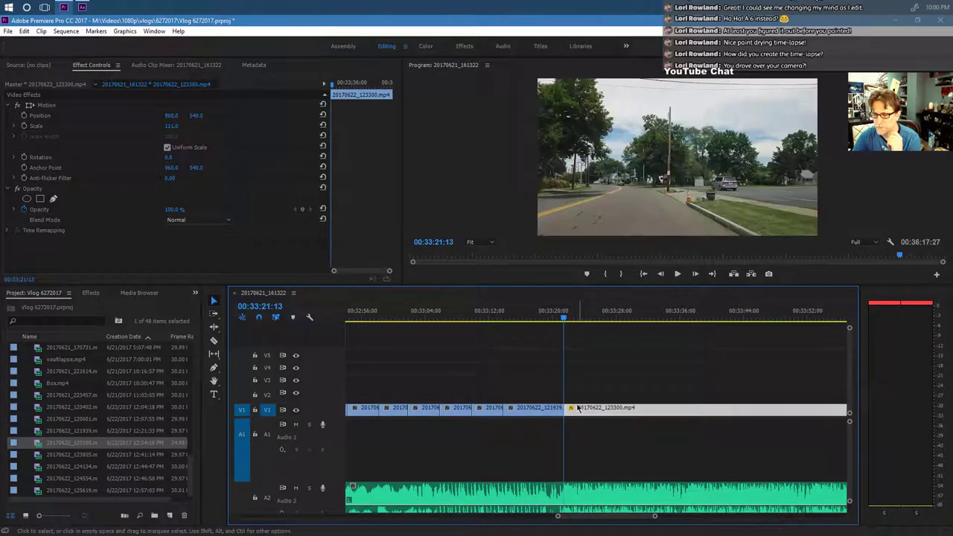
click(523, 318)
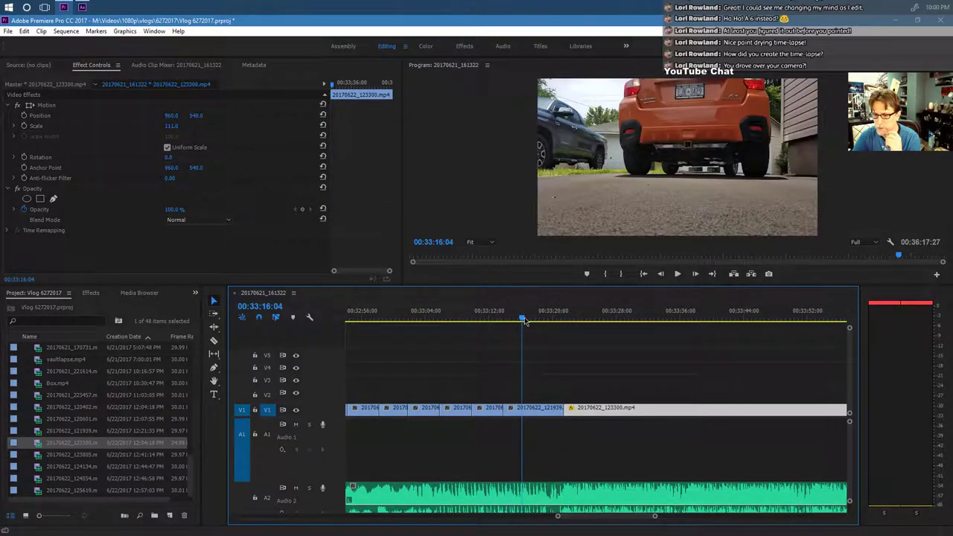
click(676, 275)
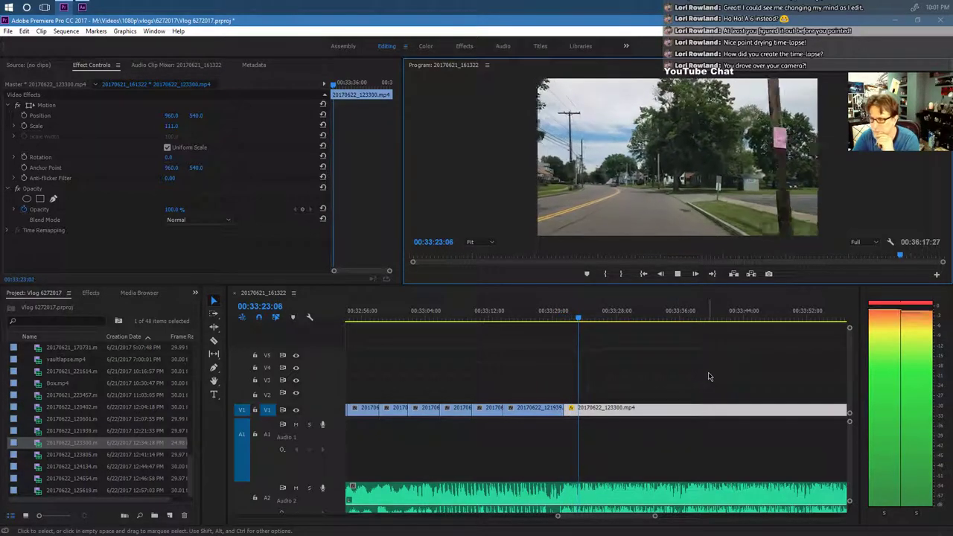
Select the 20170622_123300 and ES_Ski Trip To Mars clips, zoom the timeline out, and stop playback.
click(641, 510)
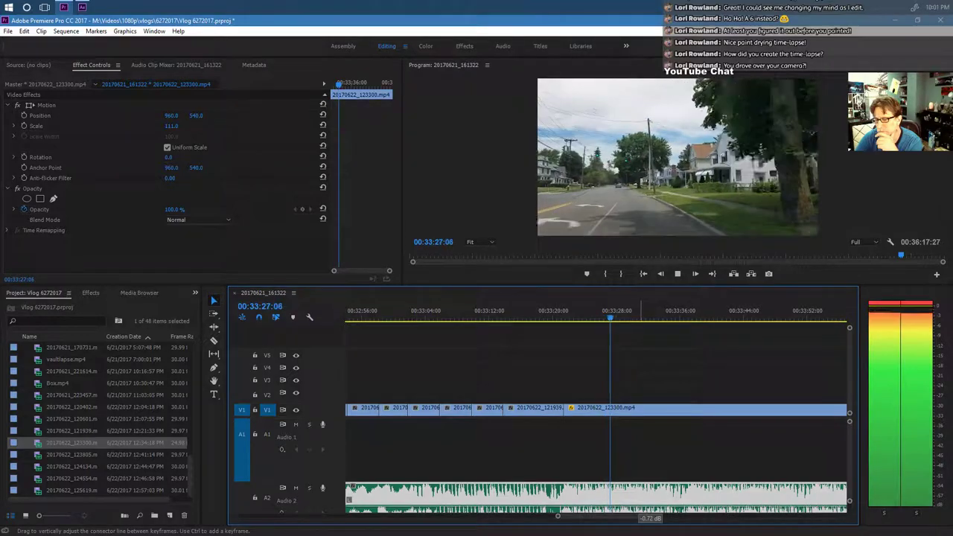
click(640, 512)
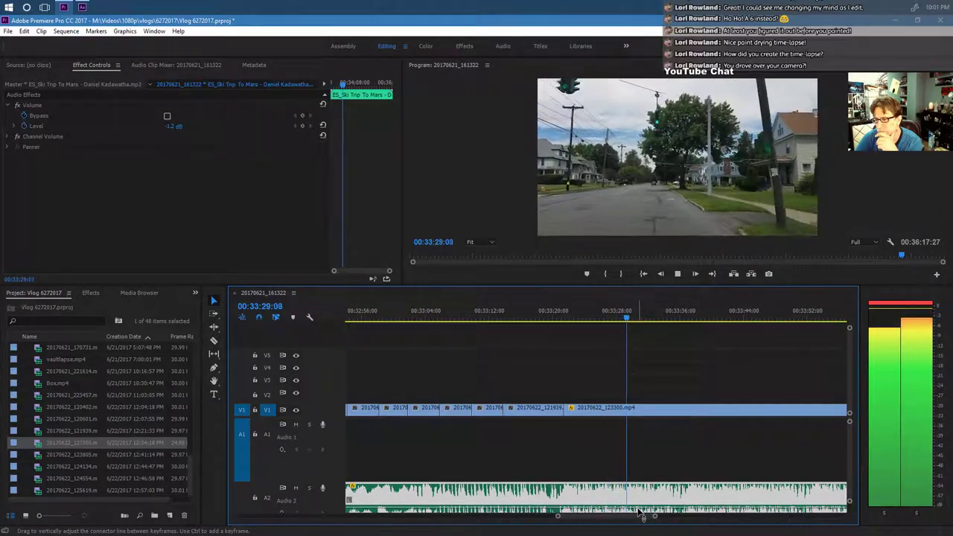
click(880, 303)
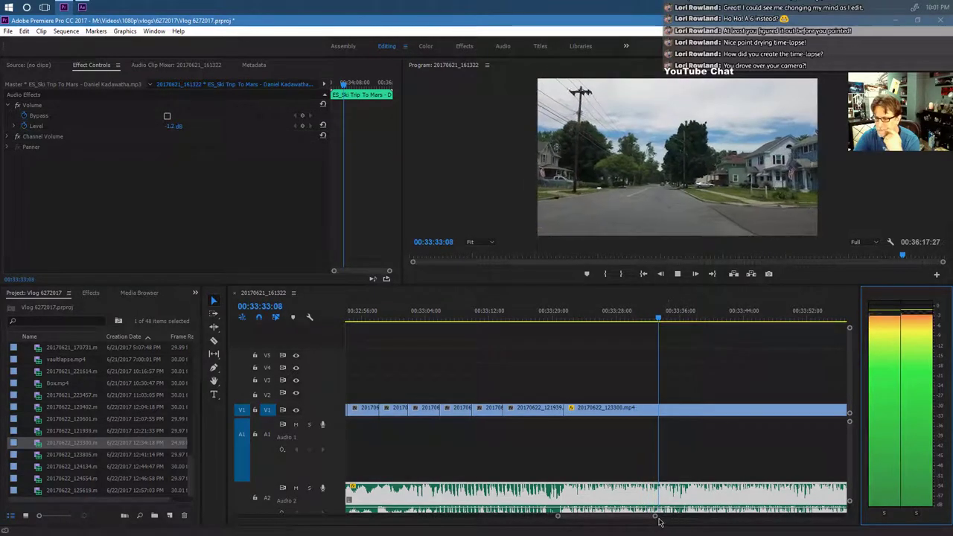
drag(656, 516, 734, 519)
click(678, 273)
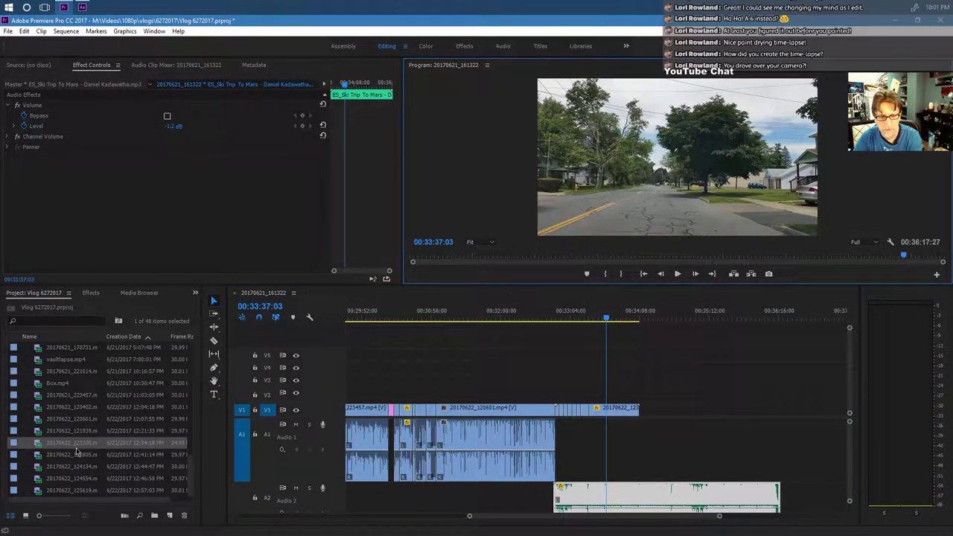
Append the 20170622_123805 sky time-lapse to V1 and trim its in-point slightly later.
drag(81, 459, 646, 411)
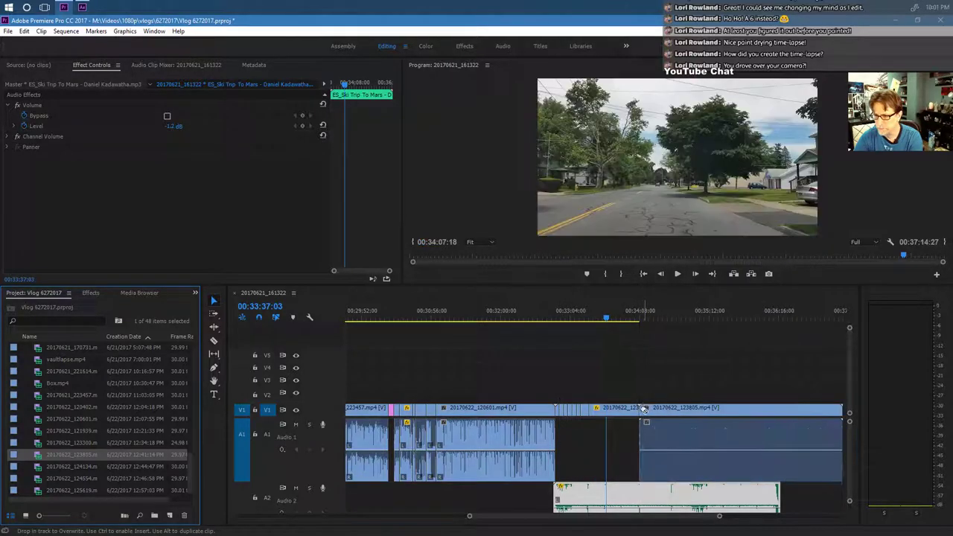
drag(782, 322, 643, 322)
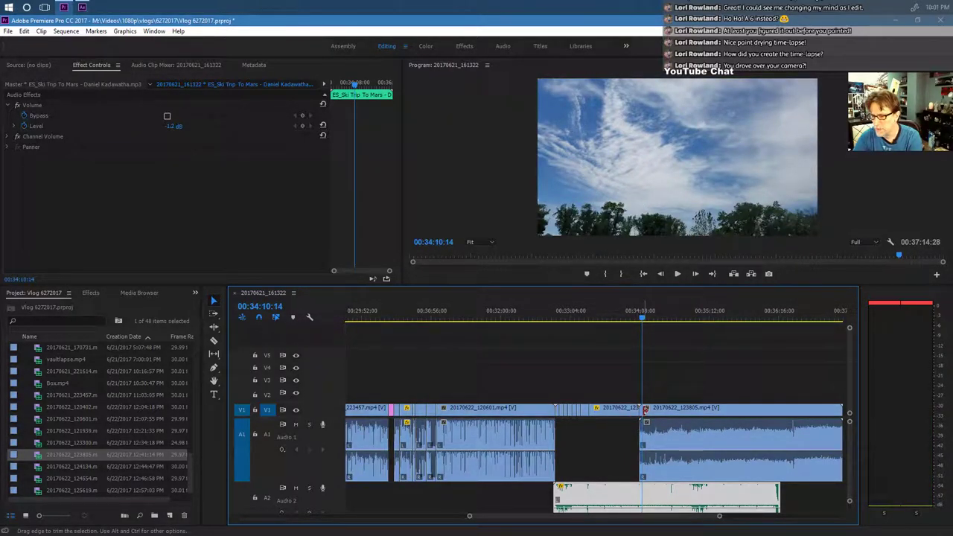
drag(642, 408, 645, 410)
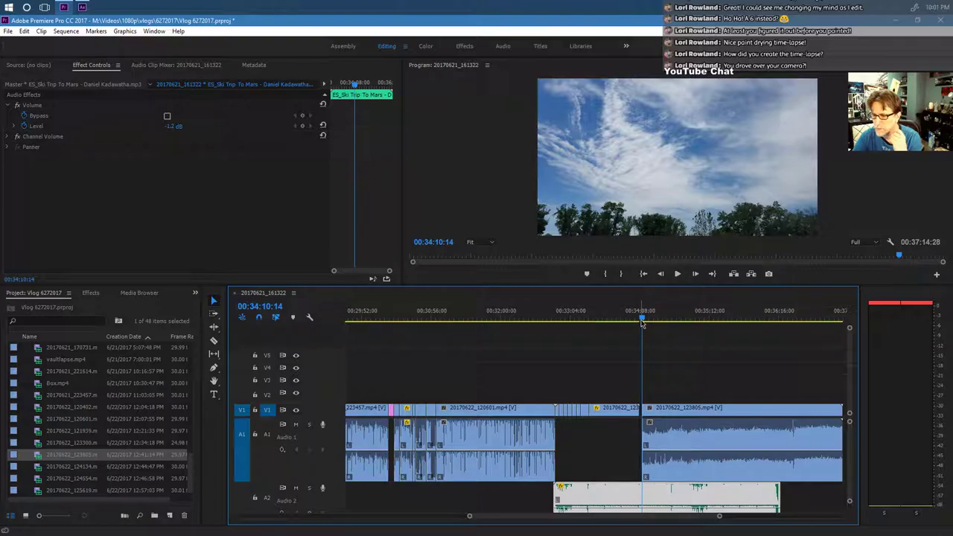
mouse_move(642, 323)
mouse_down()
mouse_move(666, 322)
mouse_move(658, 320)
mouse_up()
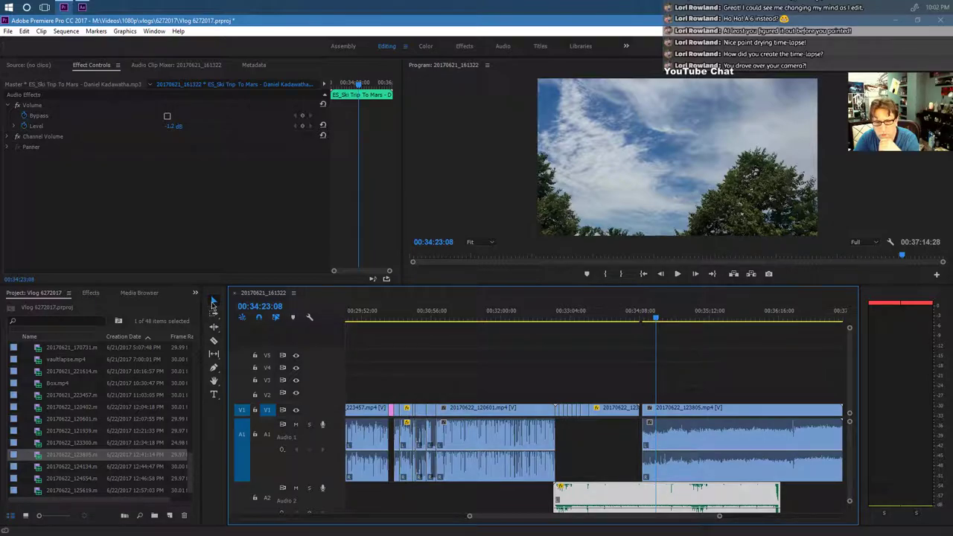
Unlink the 20170622_123805 time-lapse's audio from its video.
click(214, 301)
click(718, 445)
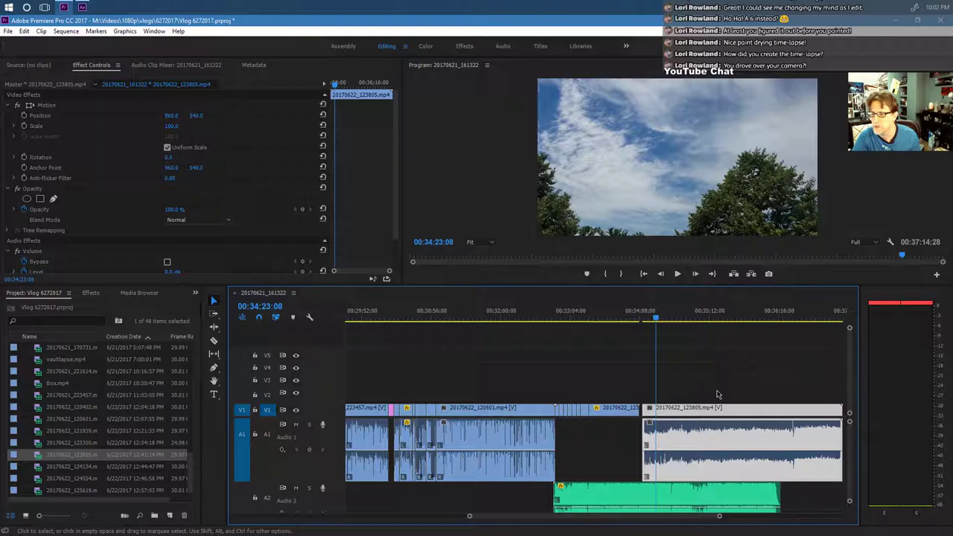
right_click(717, 412)
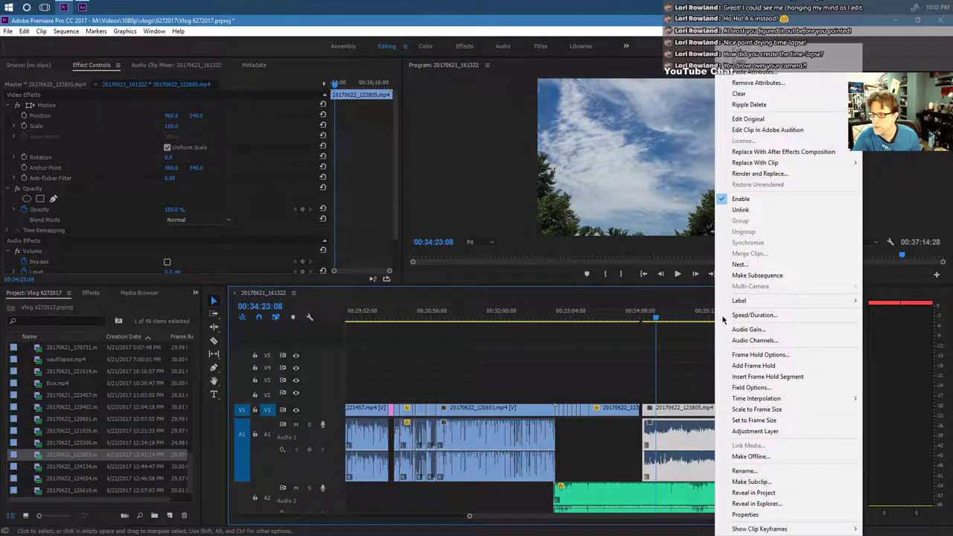
click(741, 212)
click(688, 434)
click(689, 416)
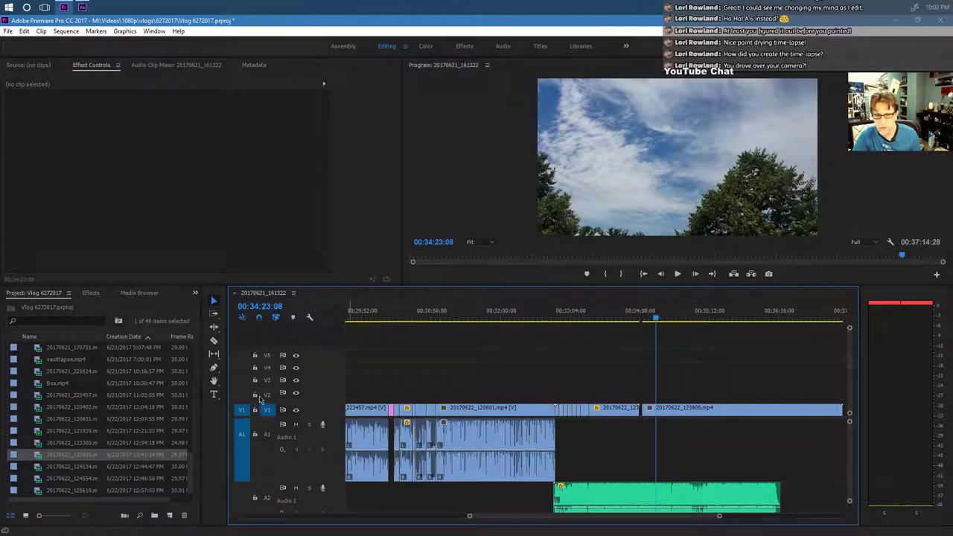
Razor the time-lapse, delete its middle piece, and slide the tail left to close the gap.
click(213, 341)
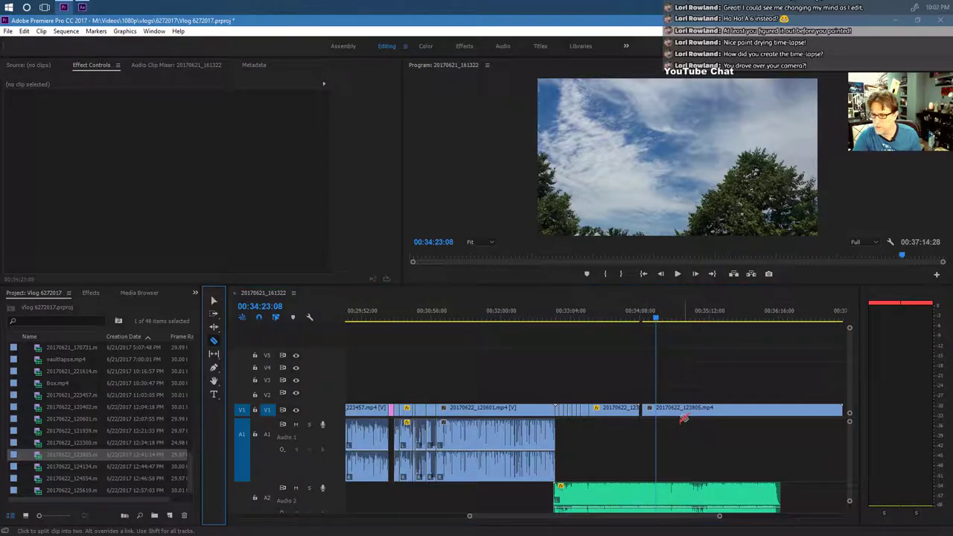
click(660, 410)
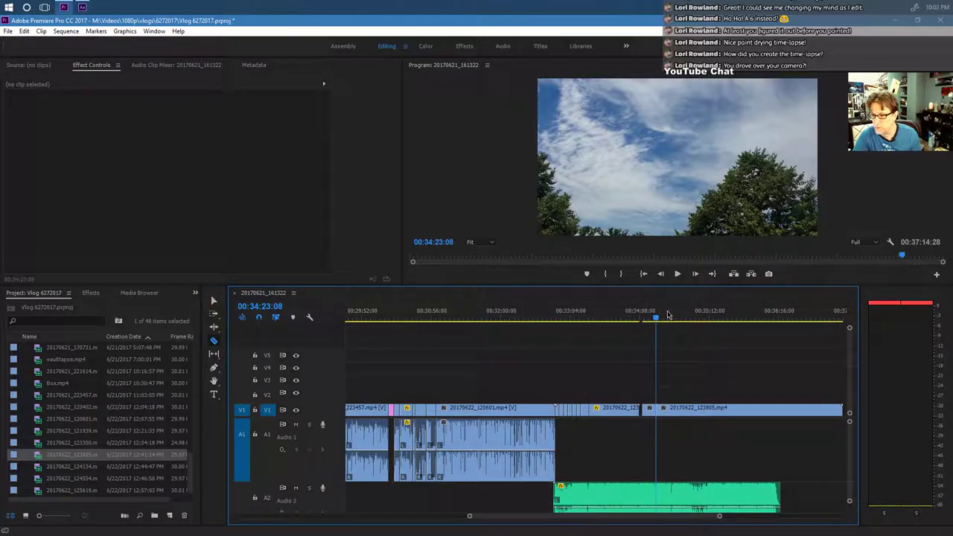
drag(655, 320, 802, 324)
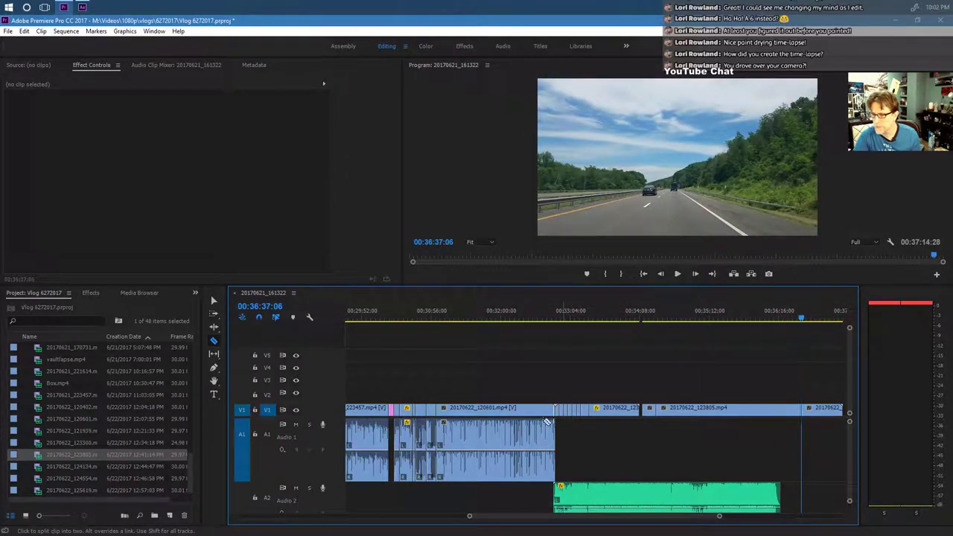
click(214, 300)
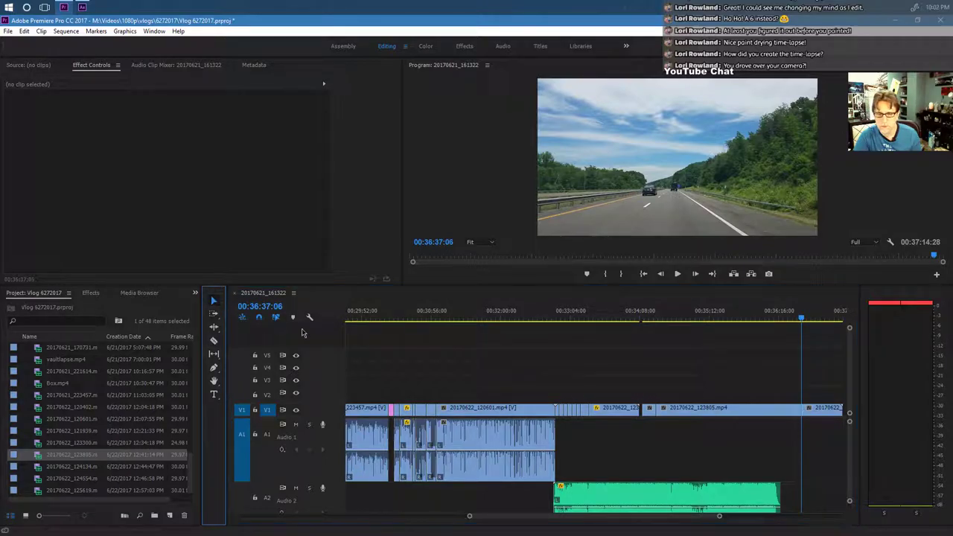
click(719, 409)
key(Delete)
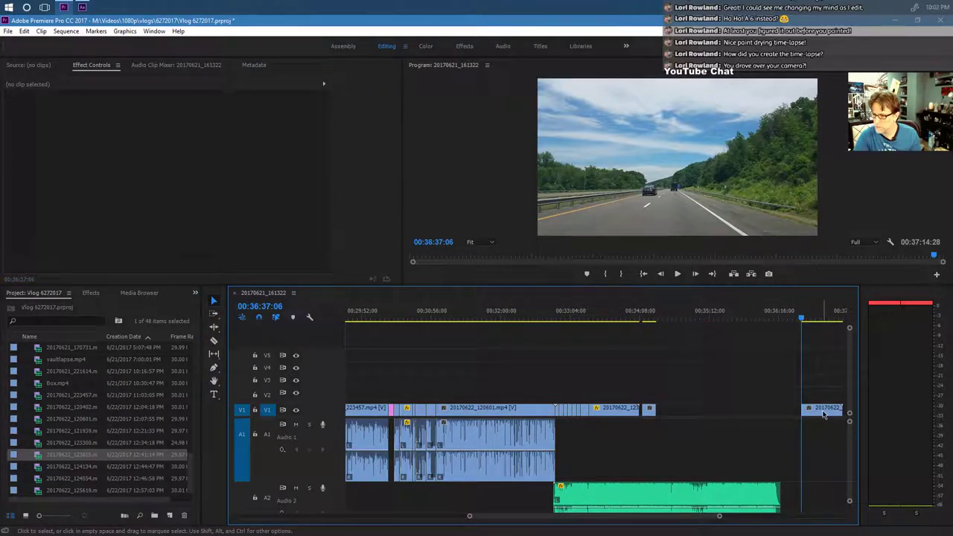
drag(823, 415, 671, 414)
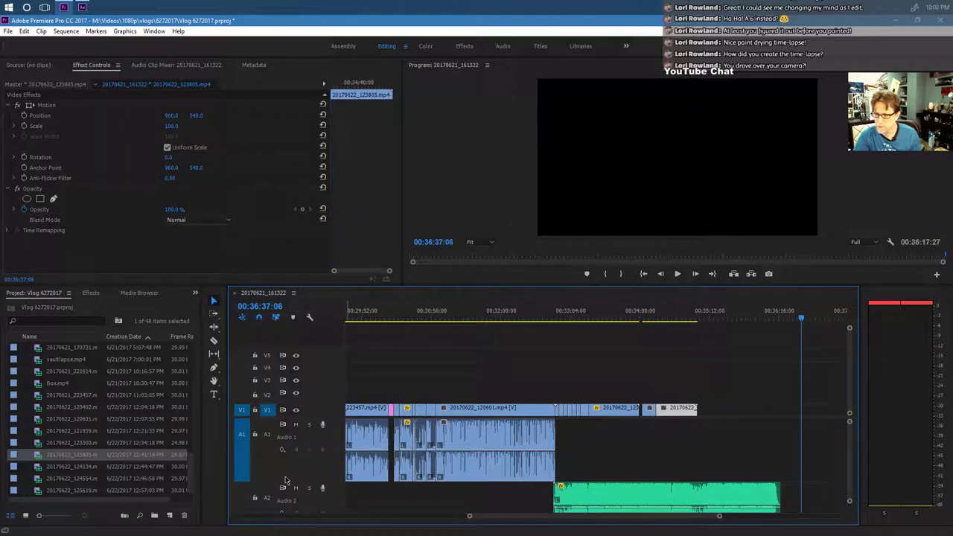
Add the 20170622_124134 highway clip after the time-lapse and review it around 00:35:33.
click(58, 470)
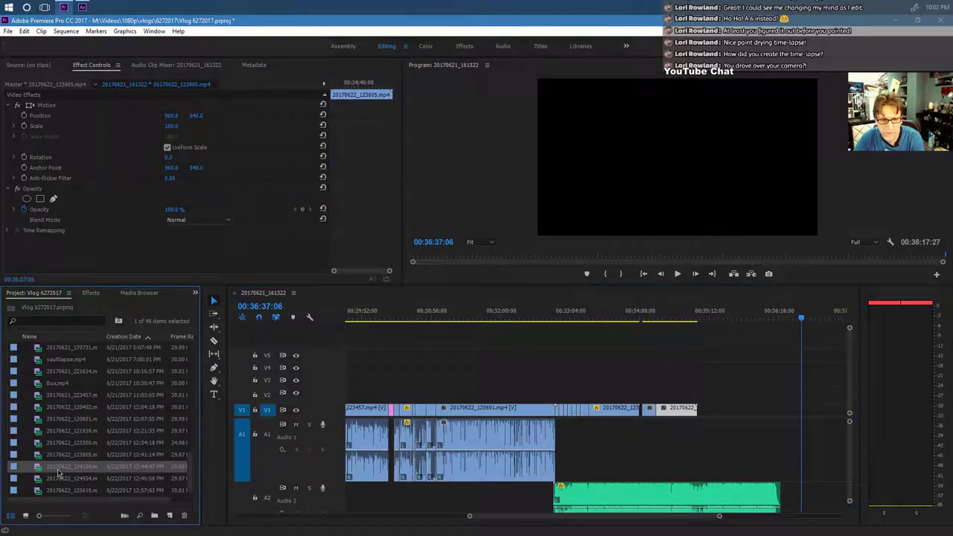
drag(58, 469, 721, 441)
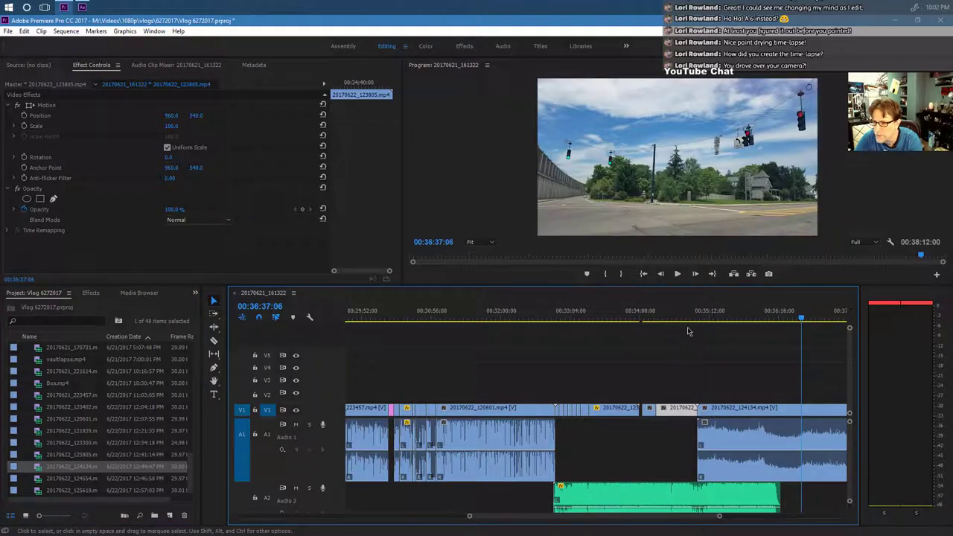
drag(703, 320, 737, 318)
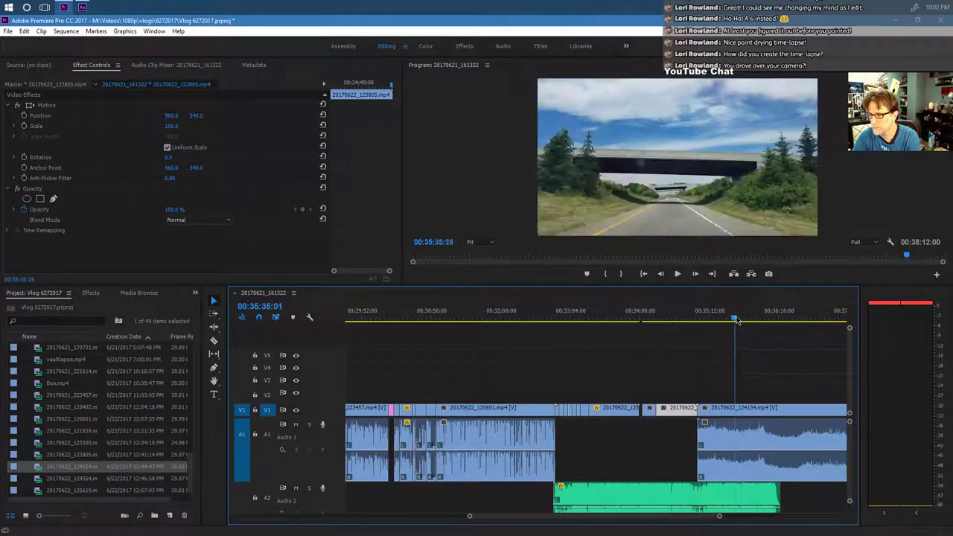
drag(735, 318, 733, 319)
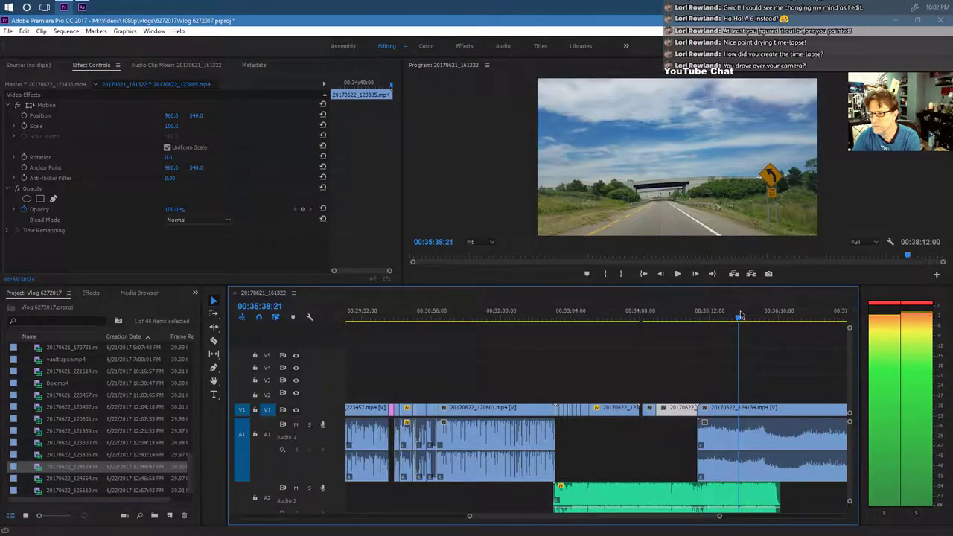
drag(736, 316, 735, 314)
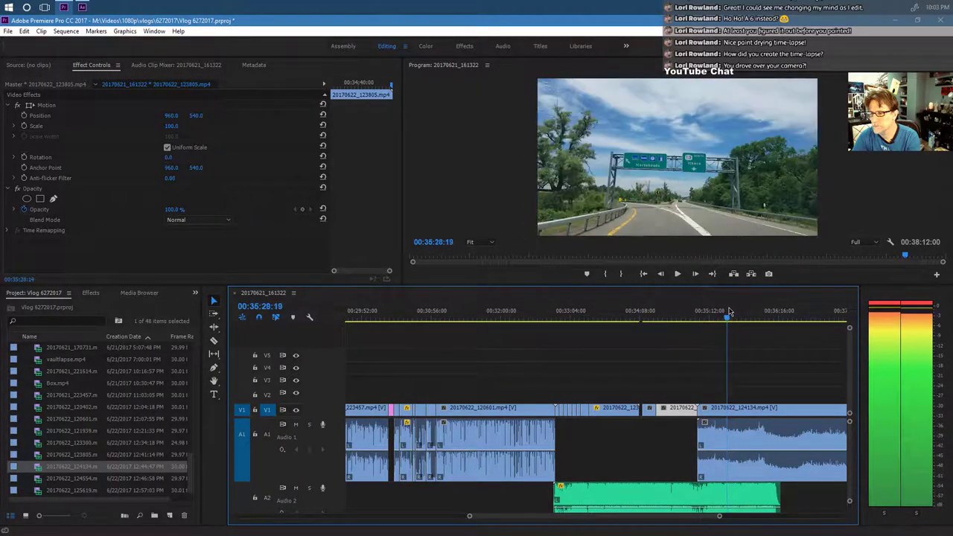
mouse_move(720, 309)
mouse_down()
mouse_move(711, 309)
mouse_move(734, 318)
mouse_up()
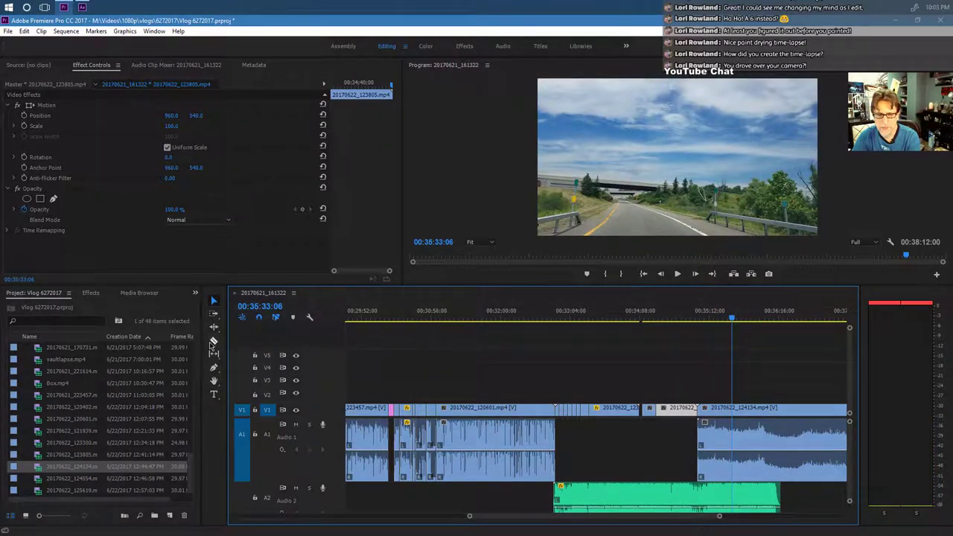
Delete the 20170622_124134 clip's own audio.
click(783, 407)
right_click(783, 407)
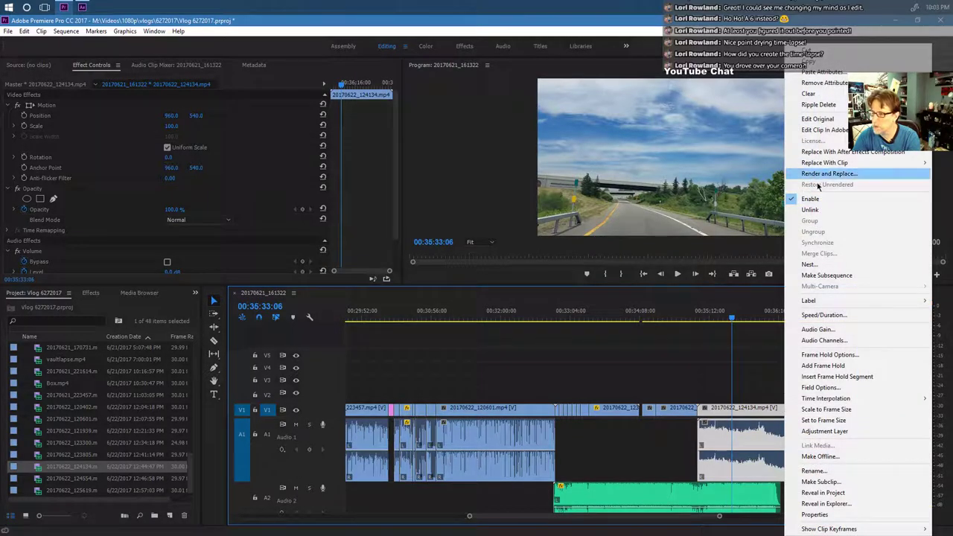
key(Escape)
click(763, 452)
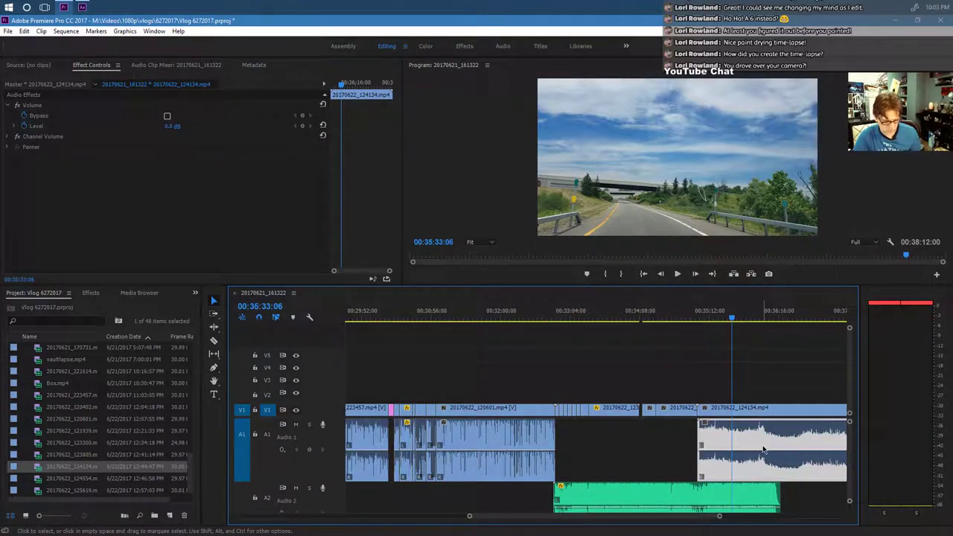
key(Delete)
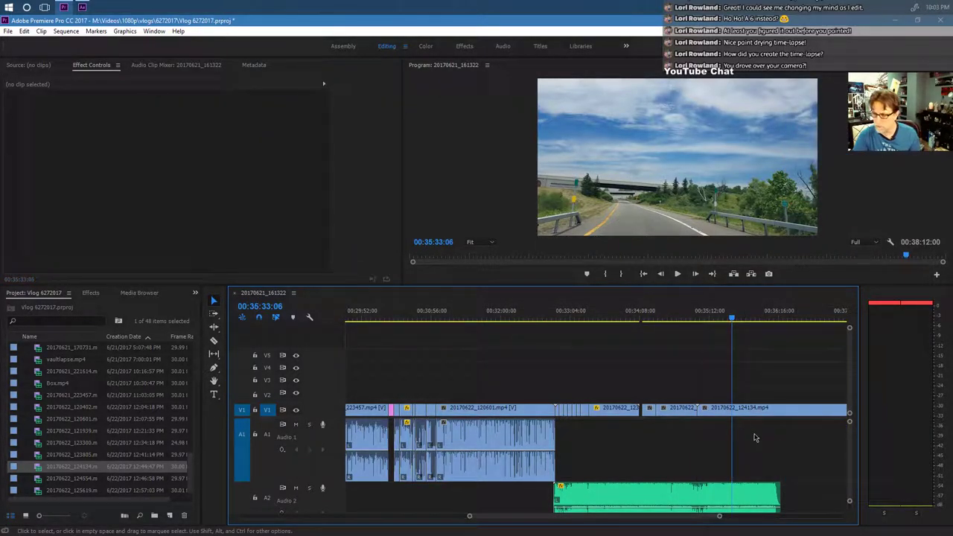
Razor the highway clip, remove the cut-out piece, and shift the remainder left into the gap.
click(214, 342)
click(731, 410)
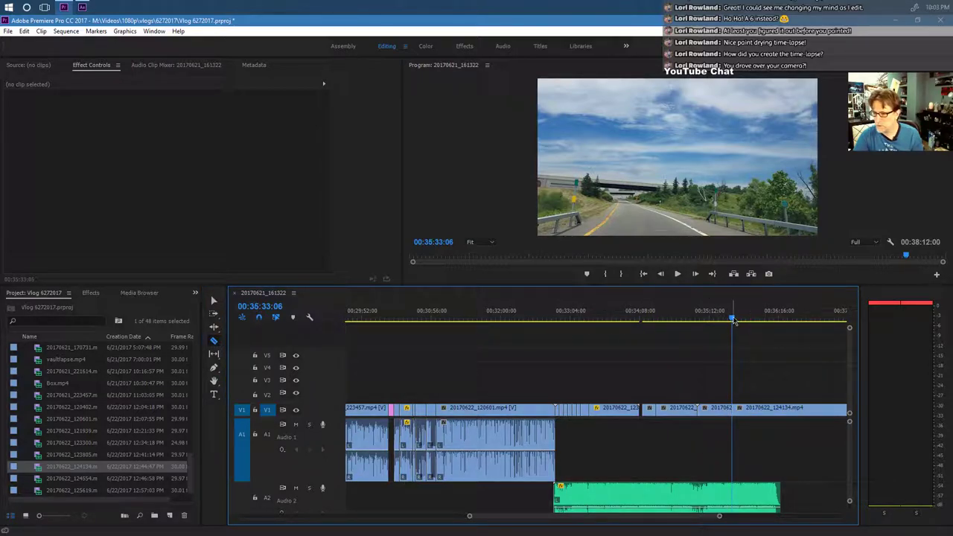
drag(733, 320, 816, 322)
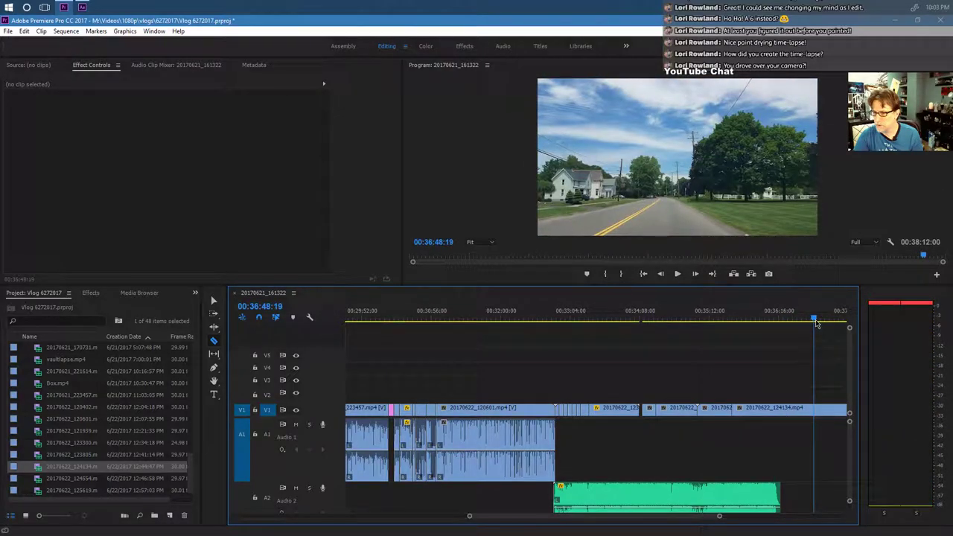
click(214, 301)
click(775, 409)
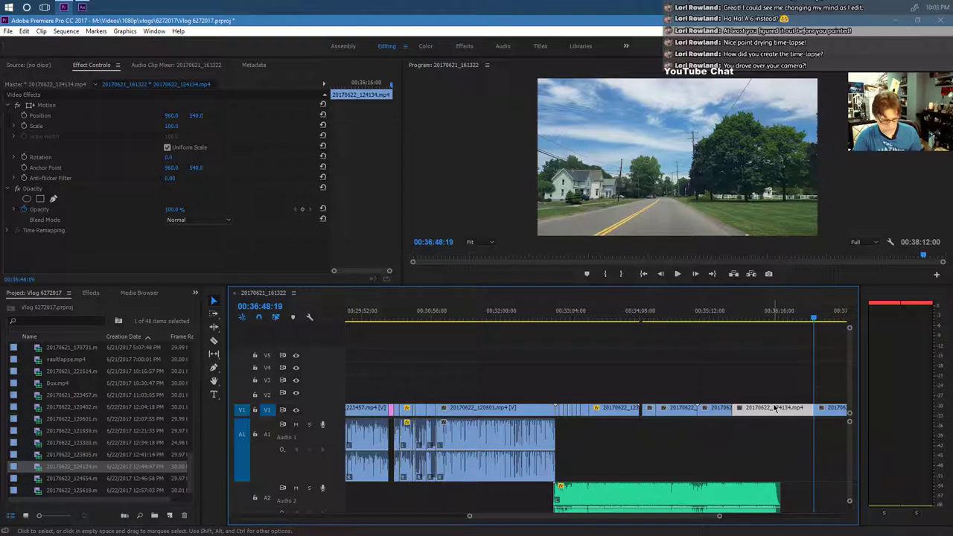
key(Delete)
drag(832, 411, 746, 411)
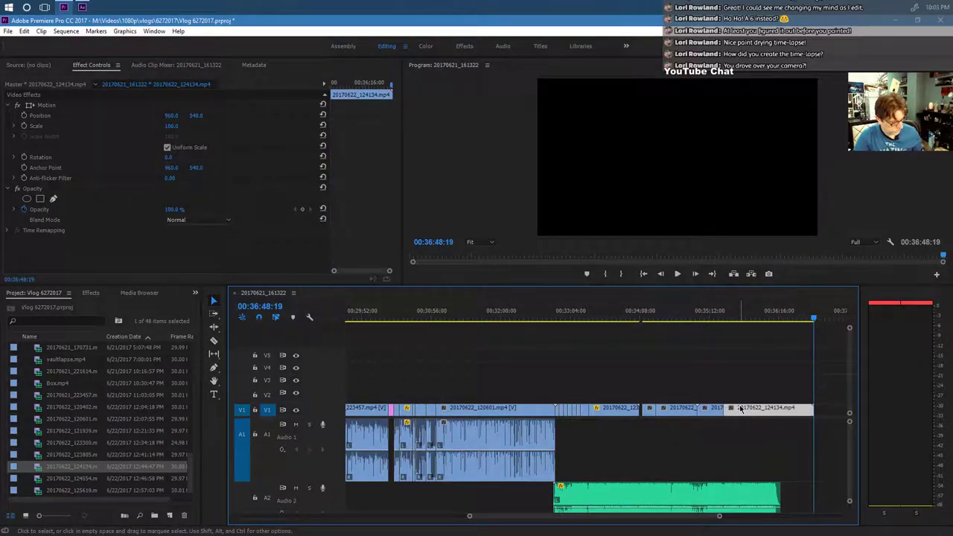
key(ctrl+z)
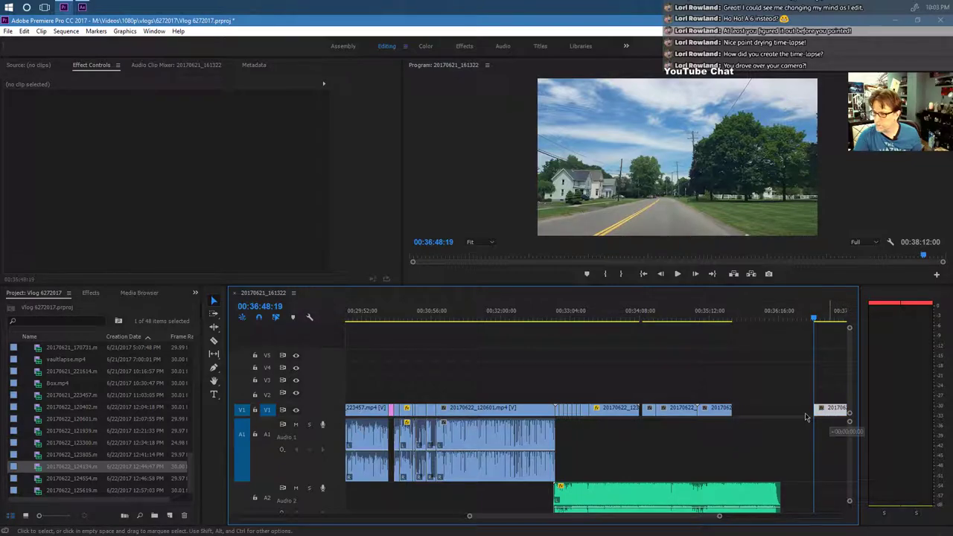
key(ctrl+shift+z)
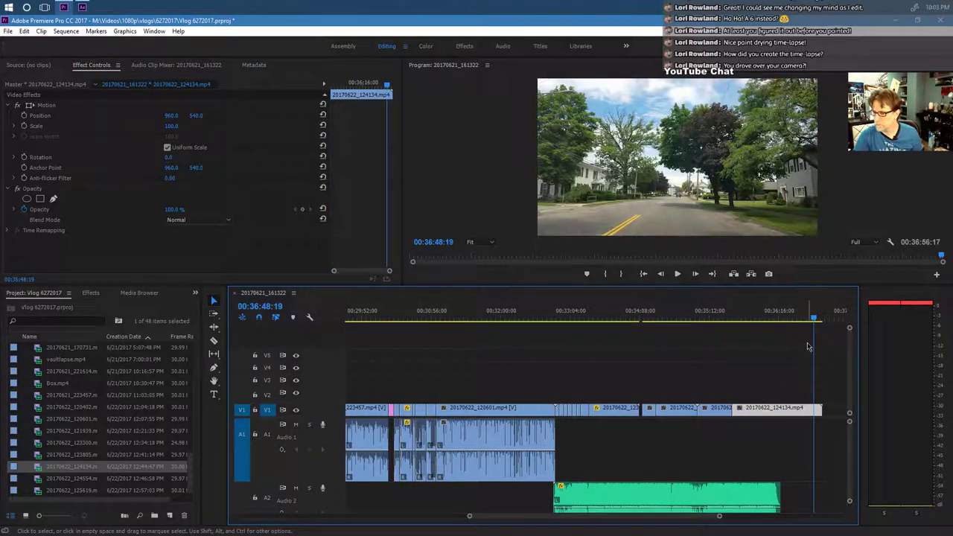
Trim the road clip's end so the sequence finishes at 00:36:48:05.
mouse_move(813, 326)
mouse_down()
mouse_move(822, 322)
mouse_move(813, 321)
mouse_up()
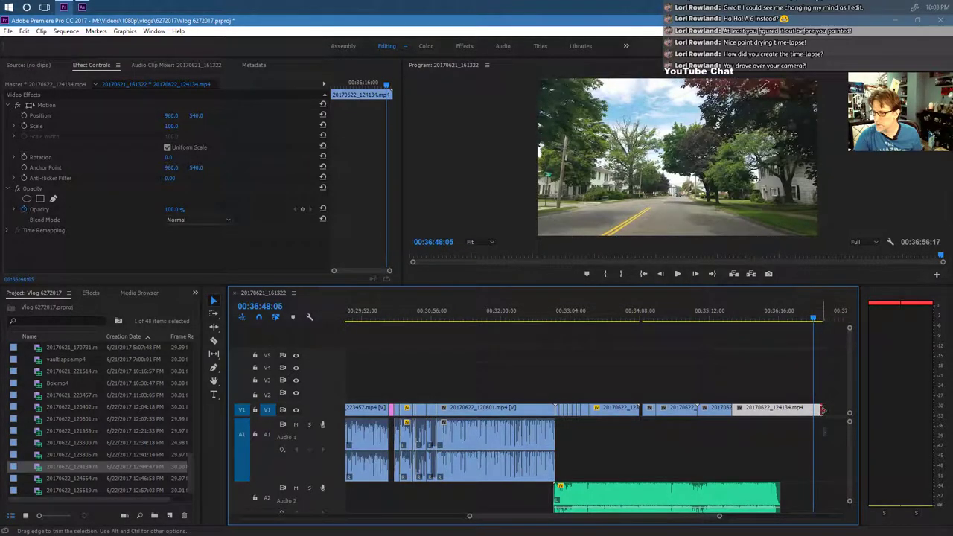
drag(822, 409, 817, 410)
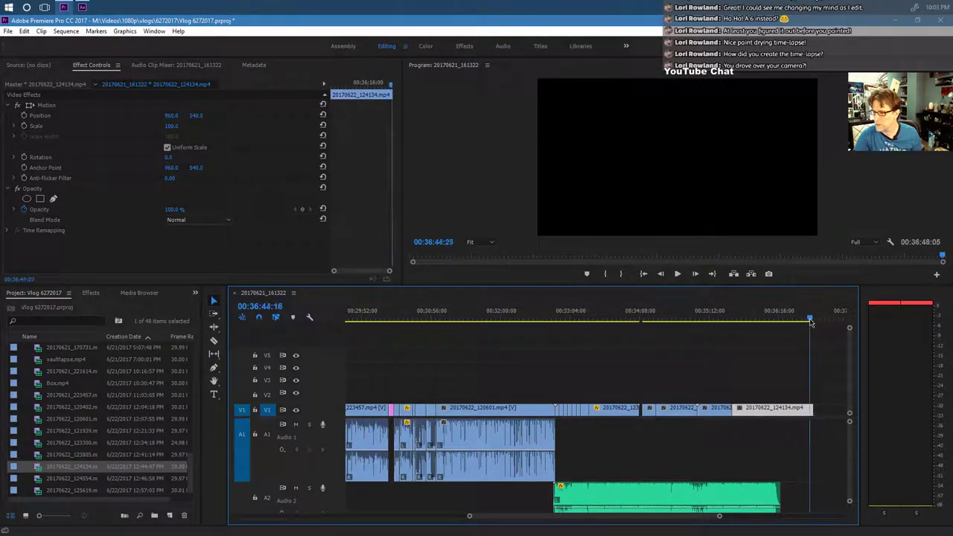
mouse_move(811, 322)
mouse_down()
mouse_move(770, 320)
mouse_move(812, 319)
mouse_up()
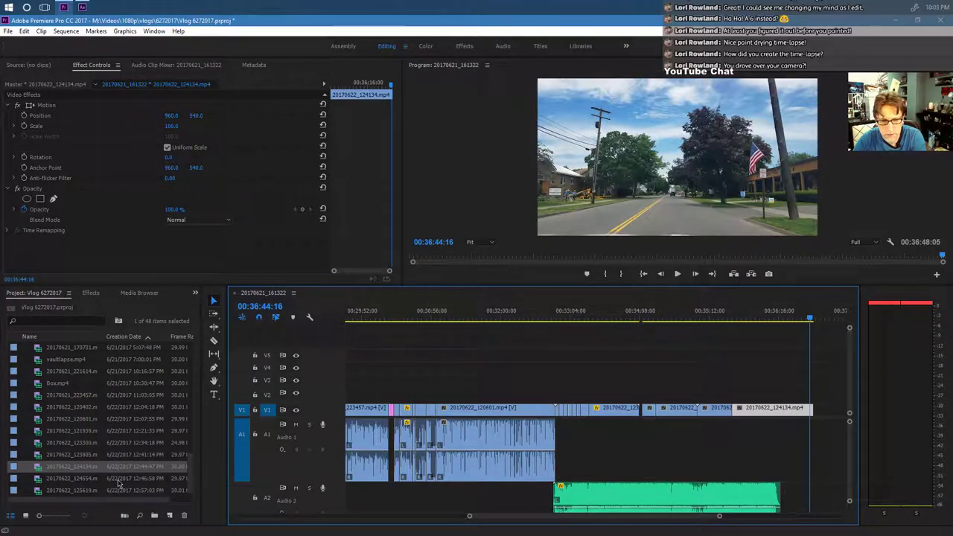
Place 20170622_124554 on V1 after the highway clip and play the sequence.
click(198, 483)
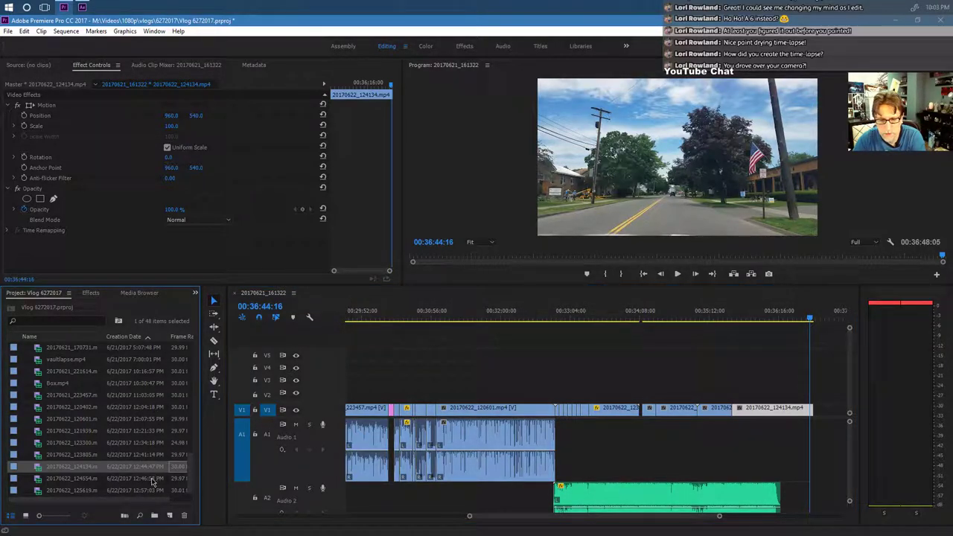
drag(89, 480, 828, 451)
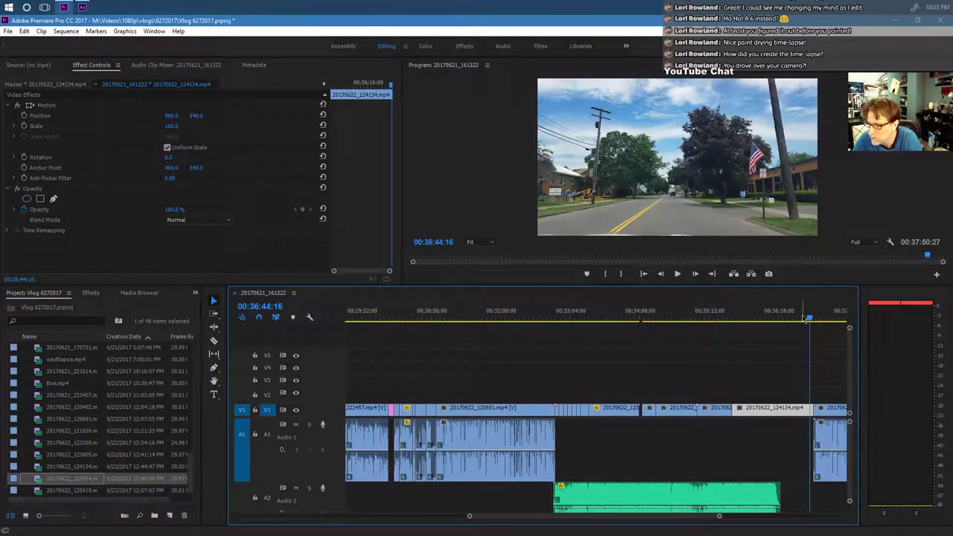
click(680, 276)
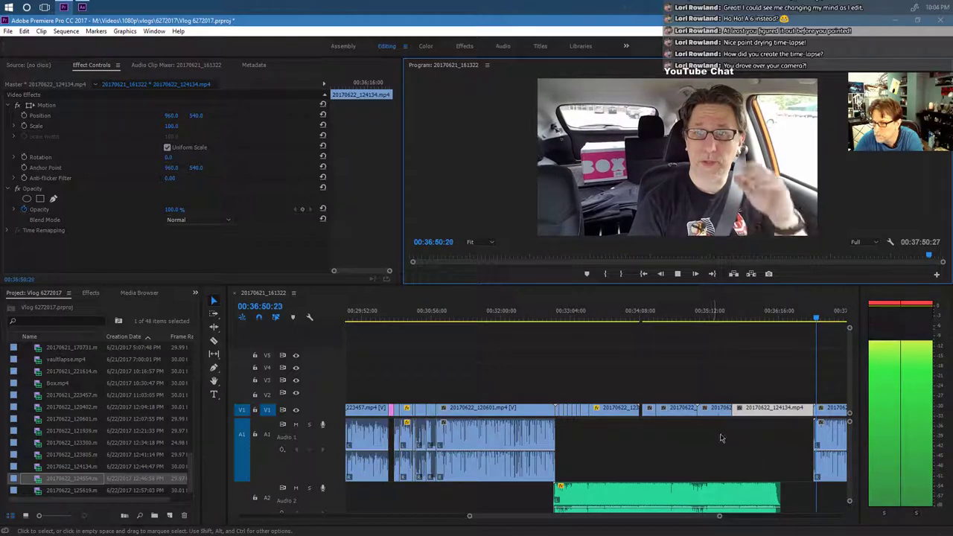
Trim off the start of the 20170622_124554 talking clip and preview it.
drag(711, 516, 727, 521)
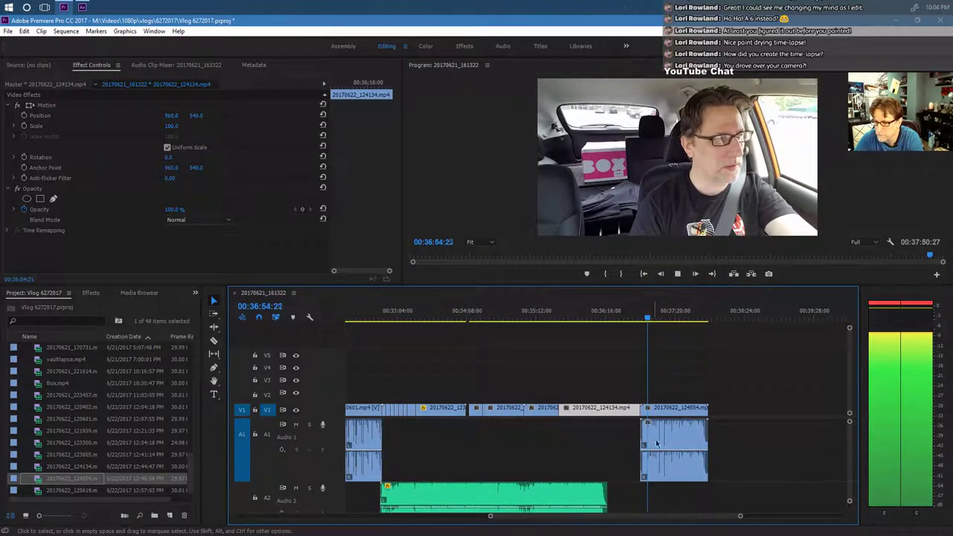
drag(740, 516, 678, 523)
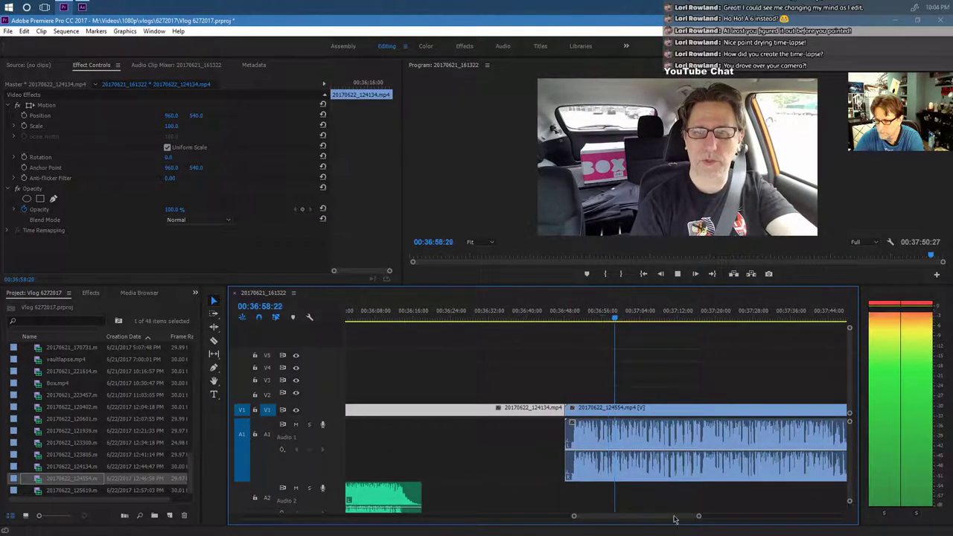
drag(569, 410, 569, 410)
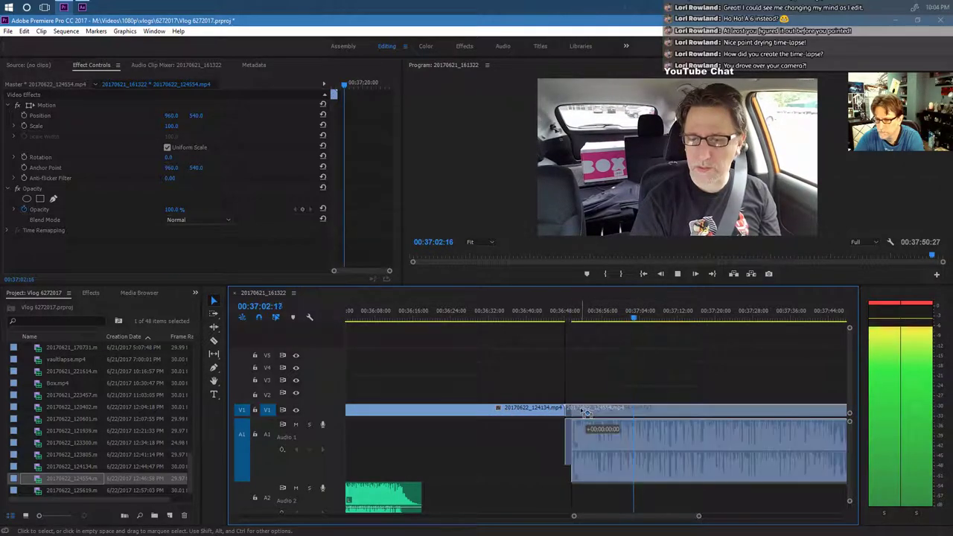
click(581, 412)
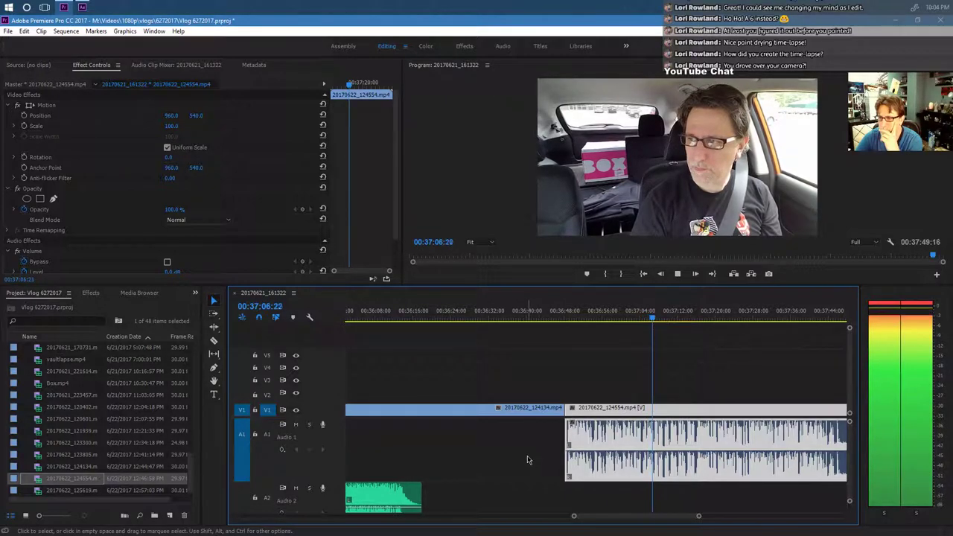
click(634, 317)
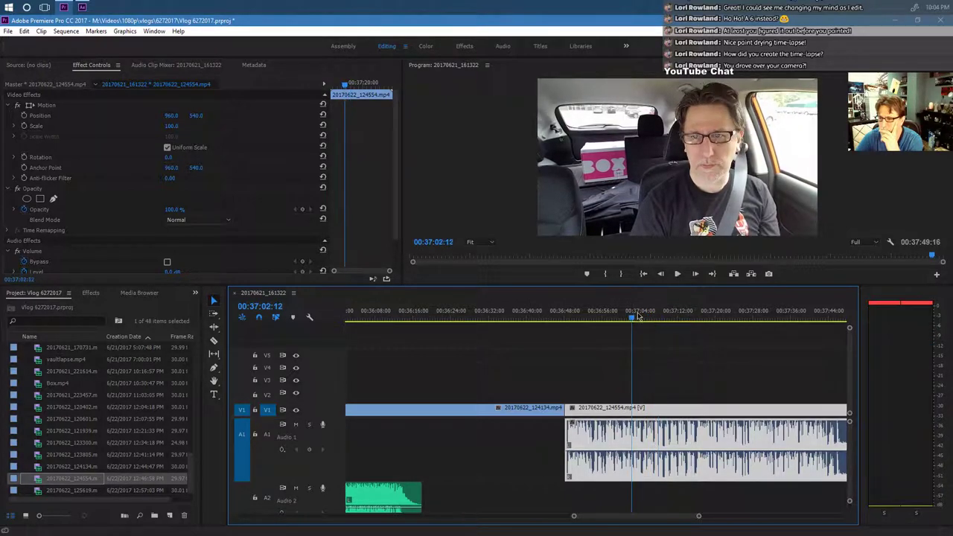
click(678, 274)
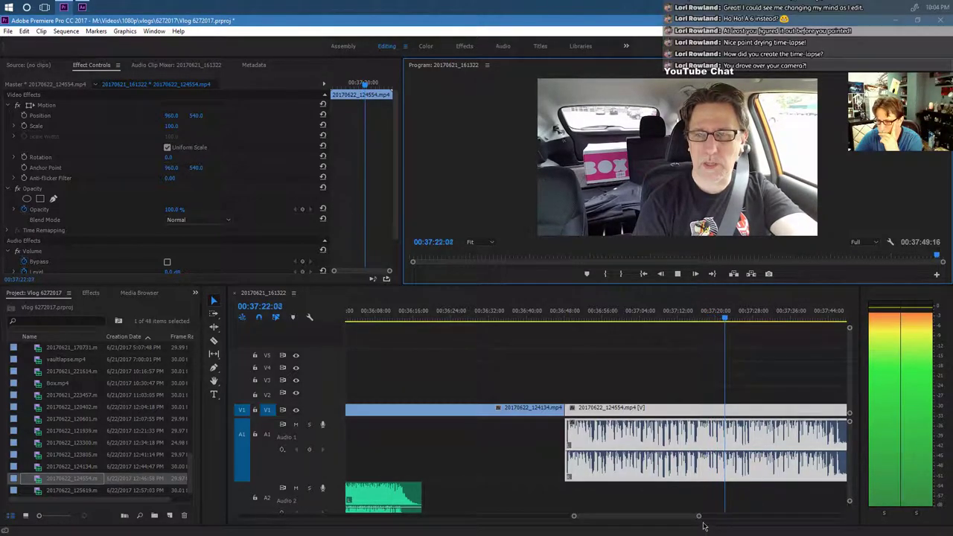
drag(700, 518, 702, 519)
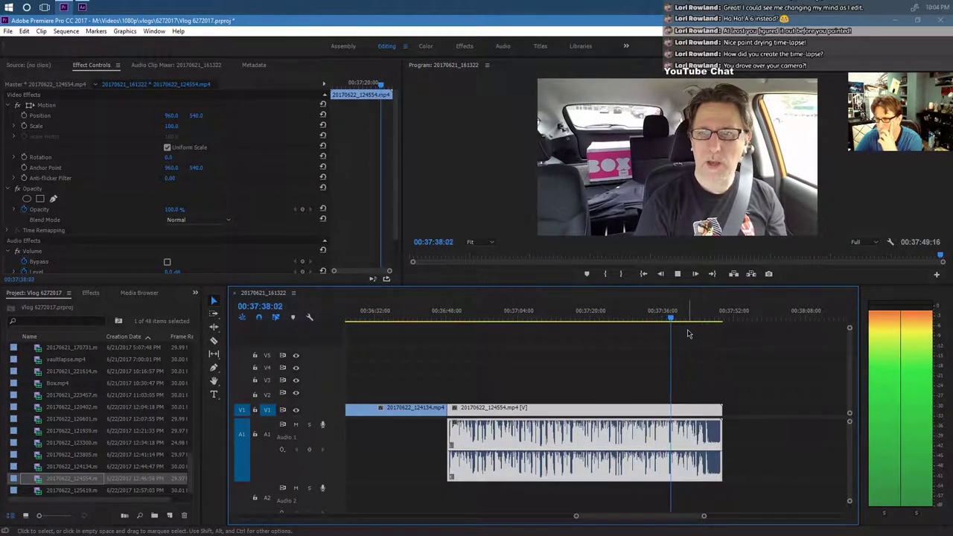
End the talking clip at the playhead and place 20170622_125619 right after it on V1.
click(678, 274)
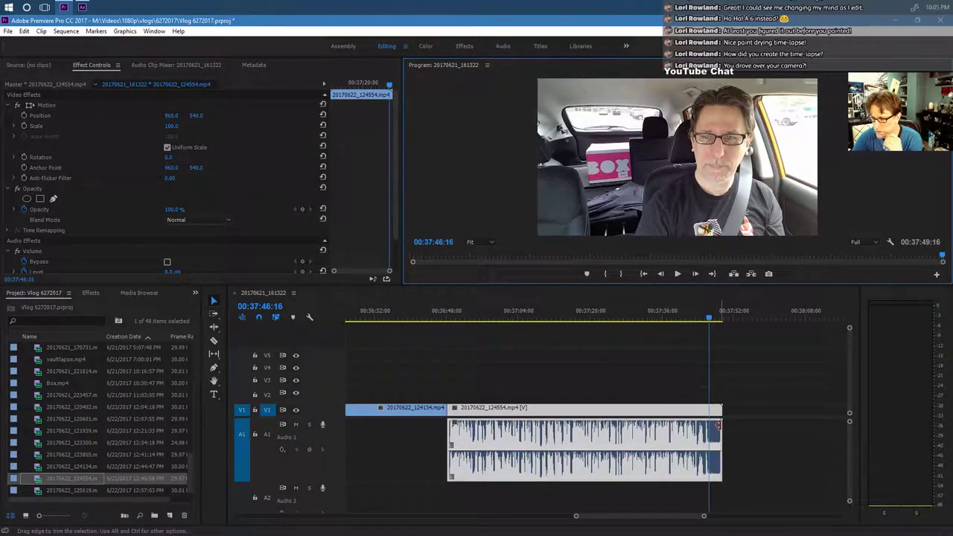
drag(719, 425, 708, 425)
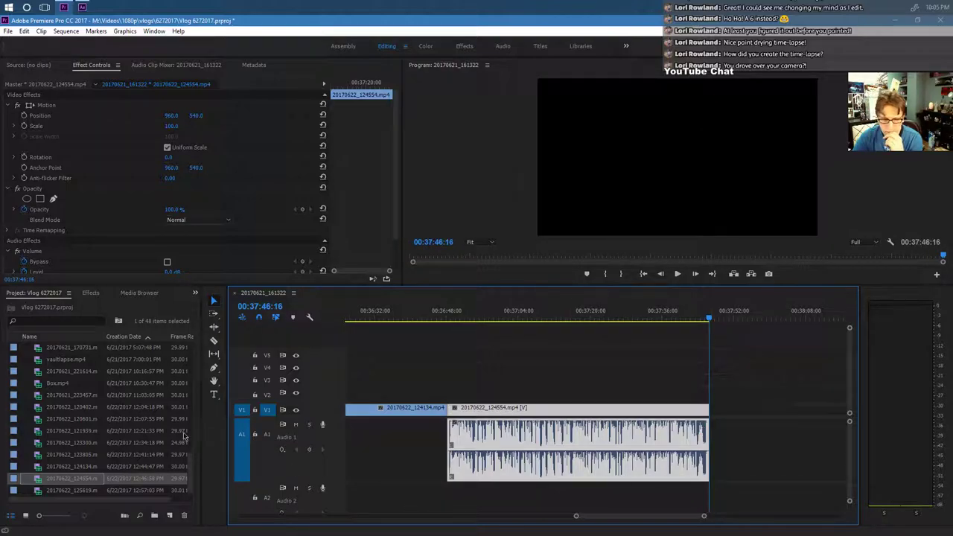
click(72, 493)
drag(64, 496, 718, 448)
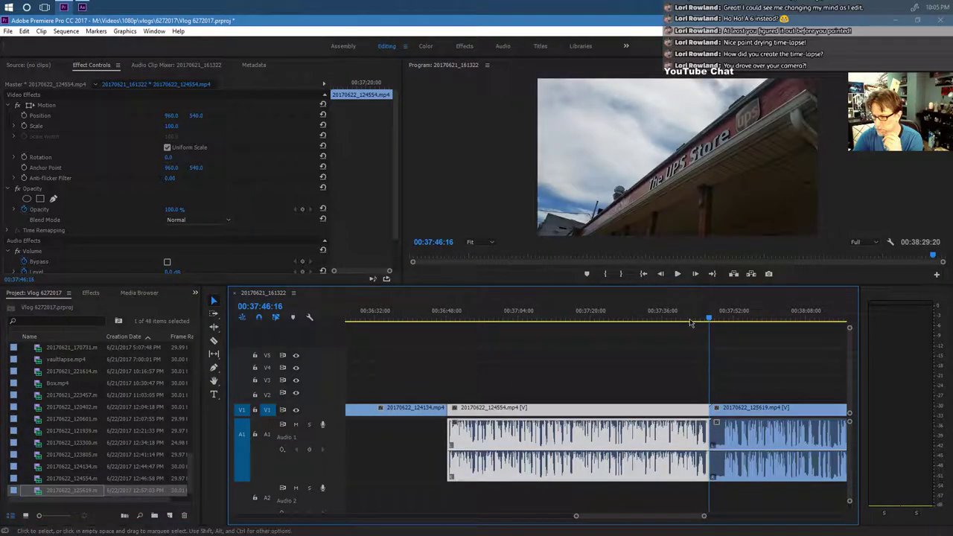
Play through the UPS Store clip and trim off its start.
click(722, 320)
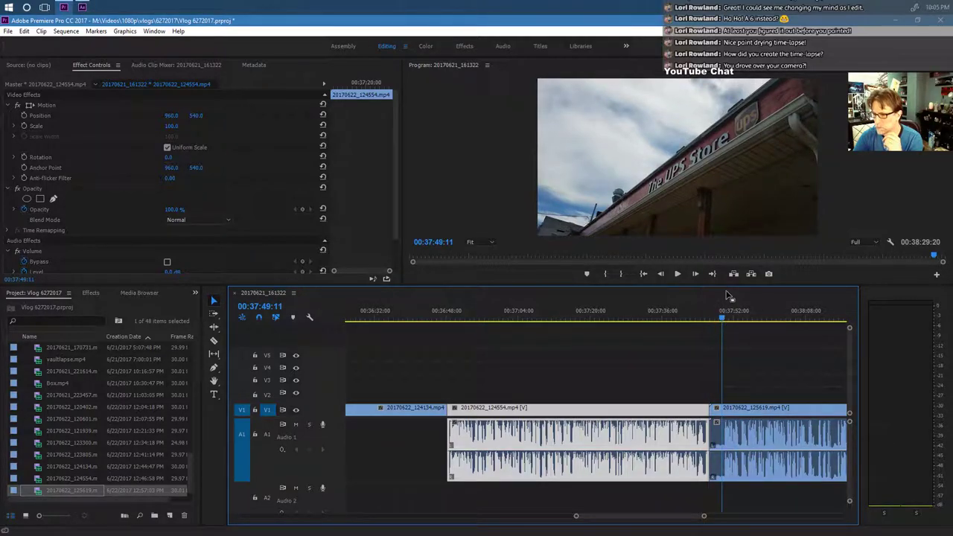
click(677, 274)
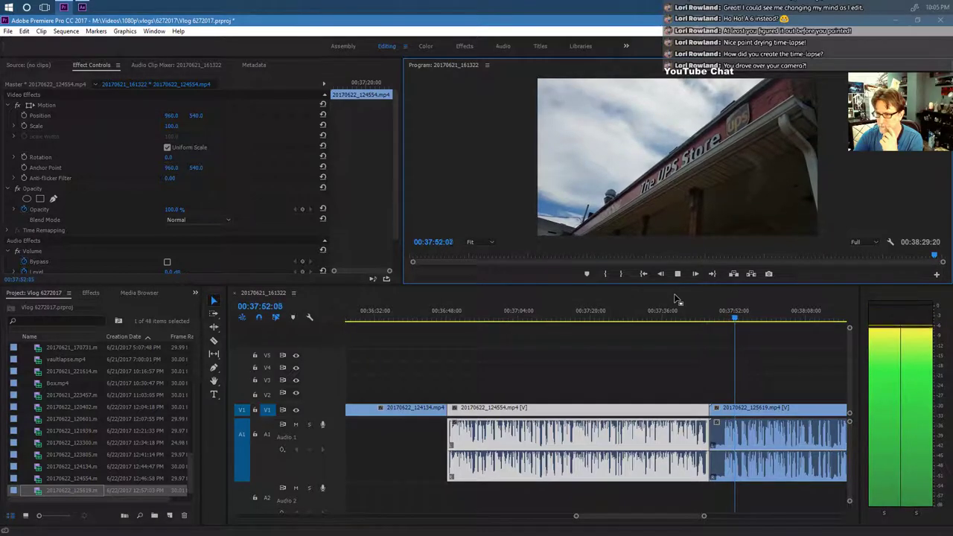
scroll(676, 517, down, 5)
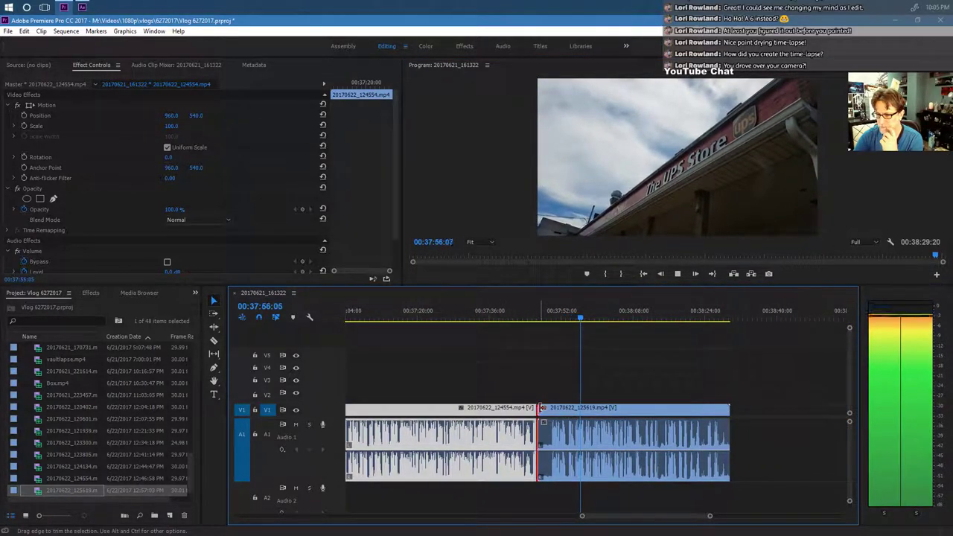
mouse_move(540, 408)
mouse_down()
mouse_move(557, 415)
mouse_move(543, 415)
mouse_up()
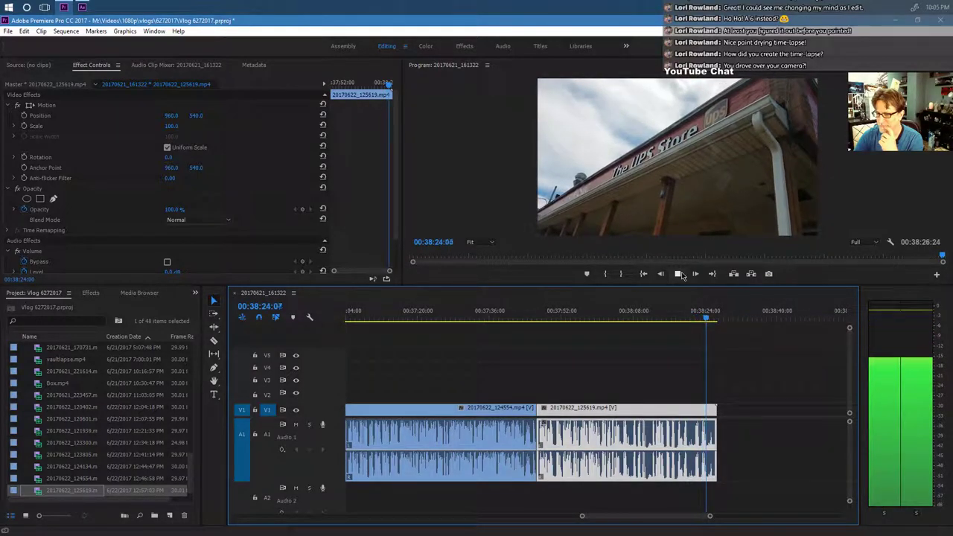
Trim the UPS Store clip's end to the playhead where playback stopped.
click(678, 274)
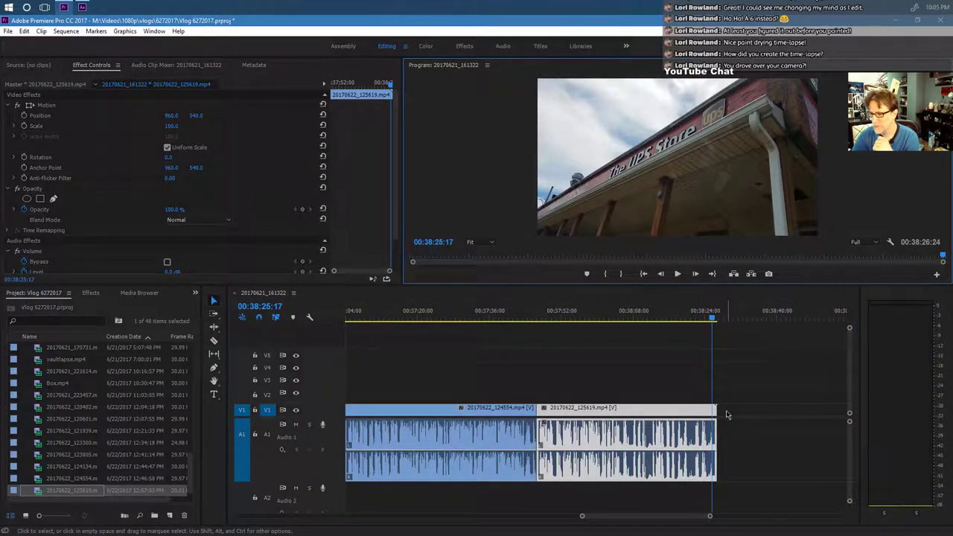
drag(713, 409, 711, 409)
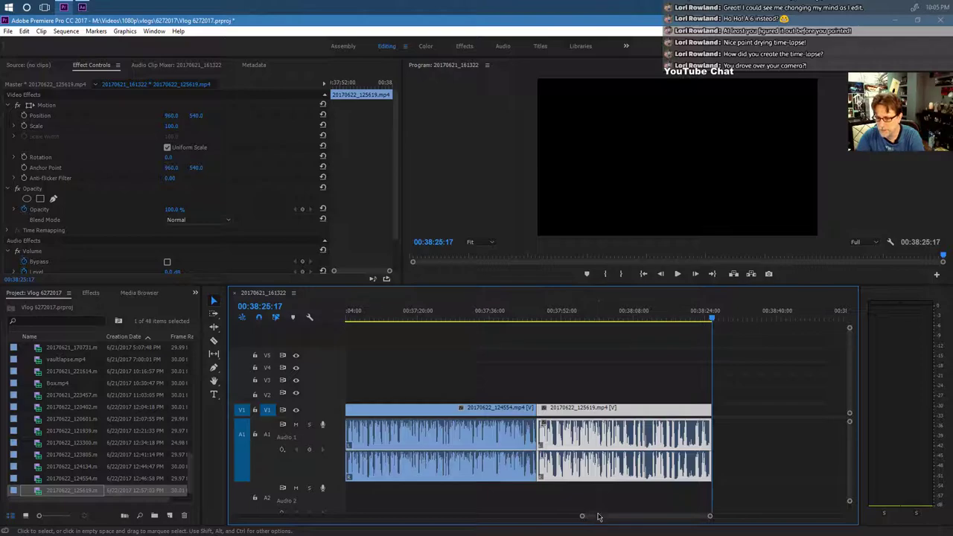
scroll(589, 518, left, 10)
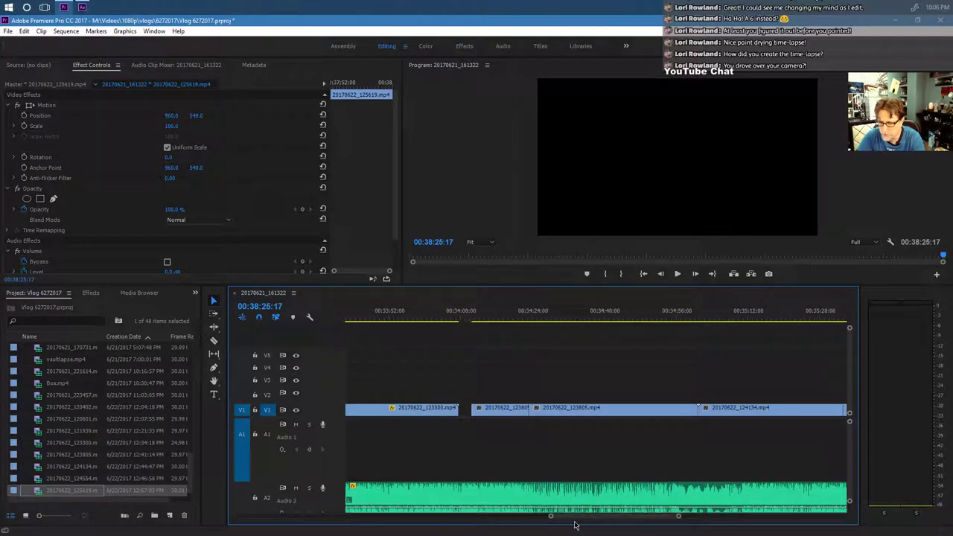
scroll(581, 525, right, 4)
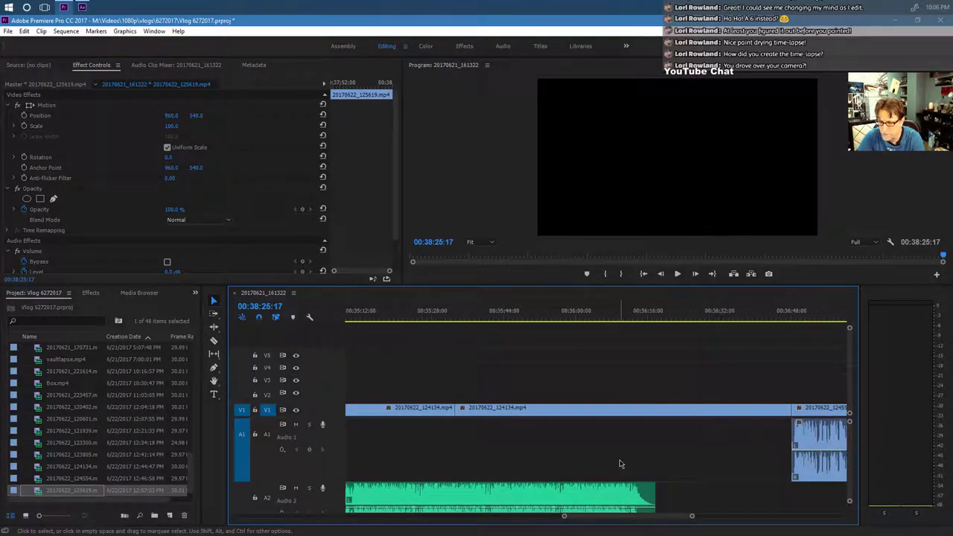
drag(692, 519, 618, 519)
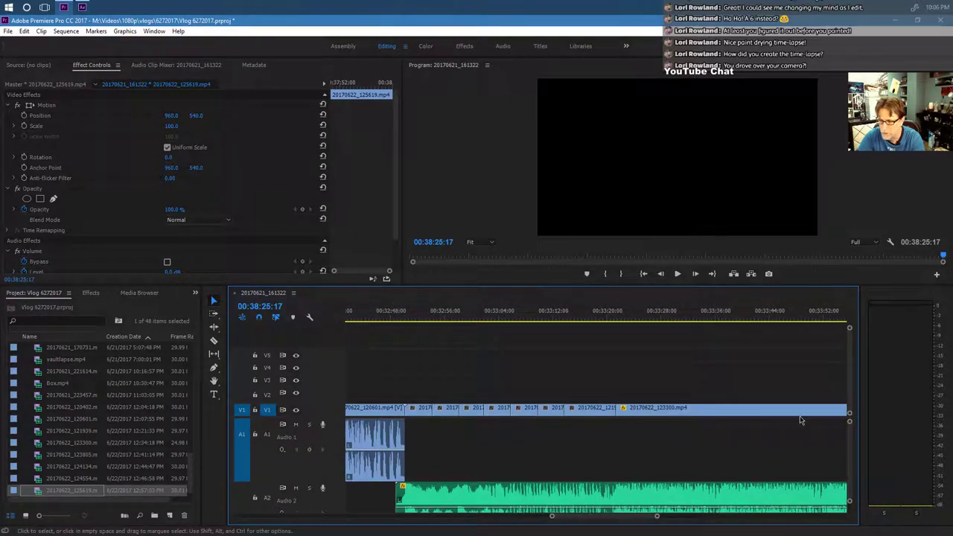
scroll(801, 421, left, 3)
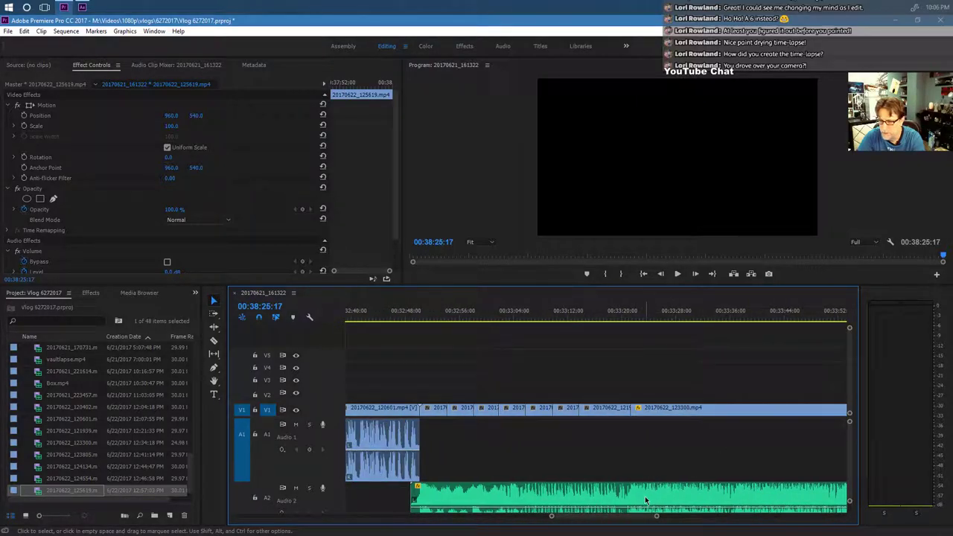
scroll(608, 471, right, 10)
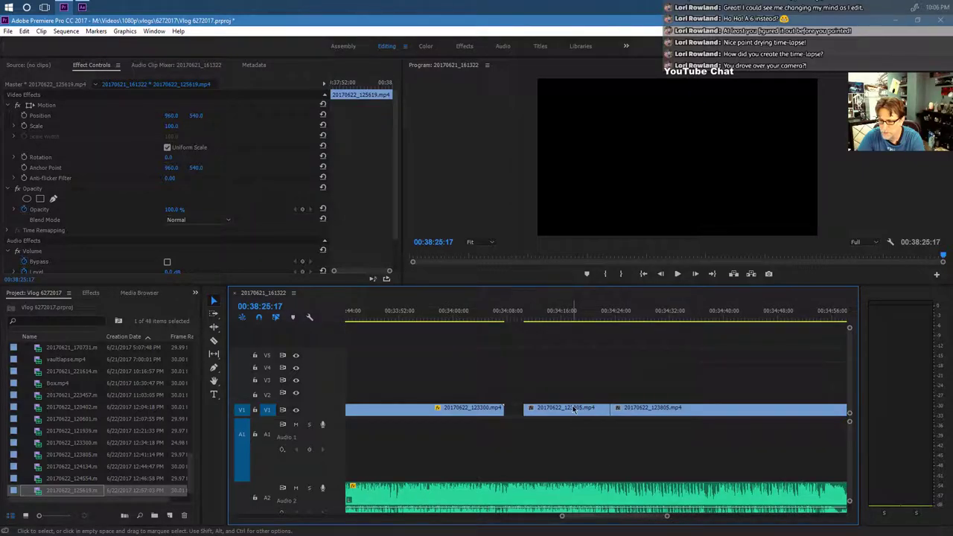
Slide 20170622_123805 left until it snaps against the end of 20170622_123300.
drag(574, 409, 541, 414)
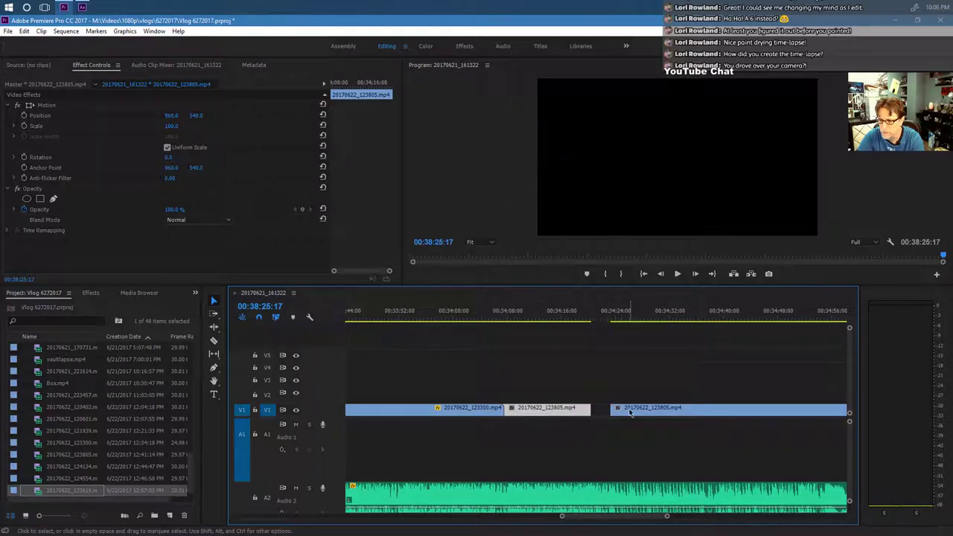
drag(629, 412, 610, 414)
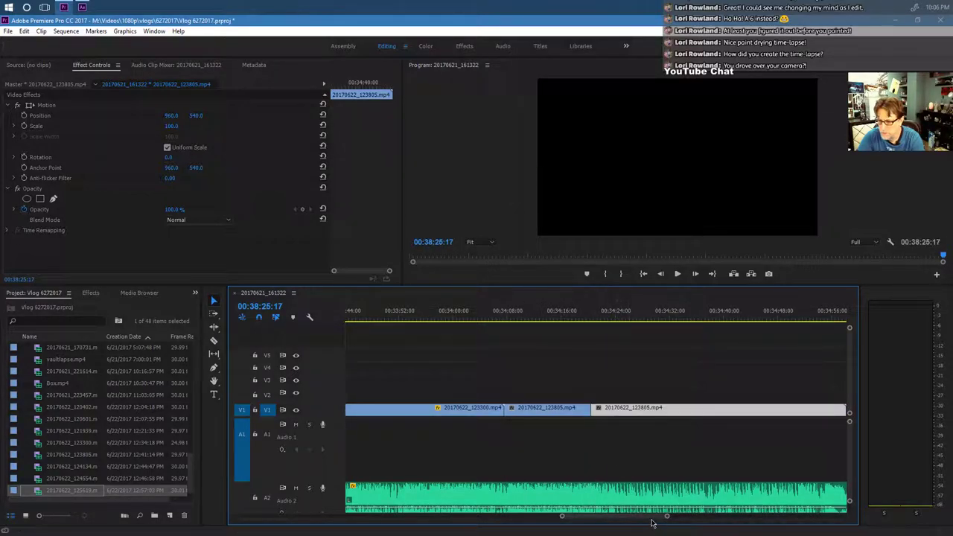
drag(652, 521, 656, 519)
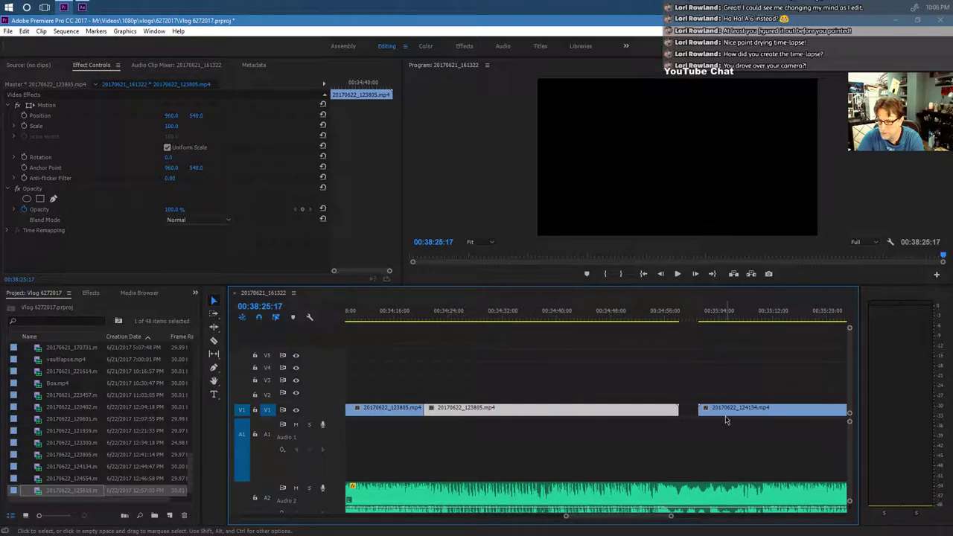
right_click(669, 417)
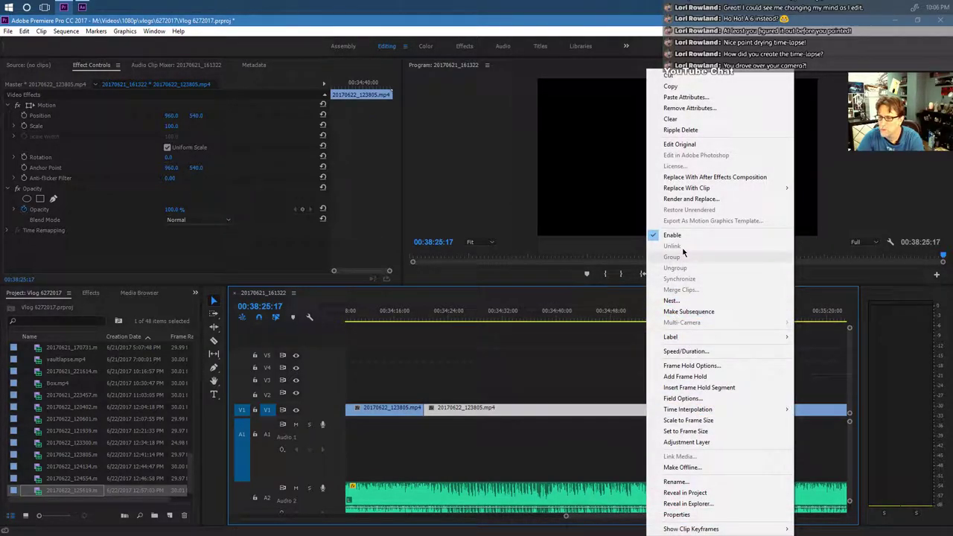
Set the long 20170622_123805 clip to 109.16% speed and slide 20170622_124134 up against it.
click(686, 350)
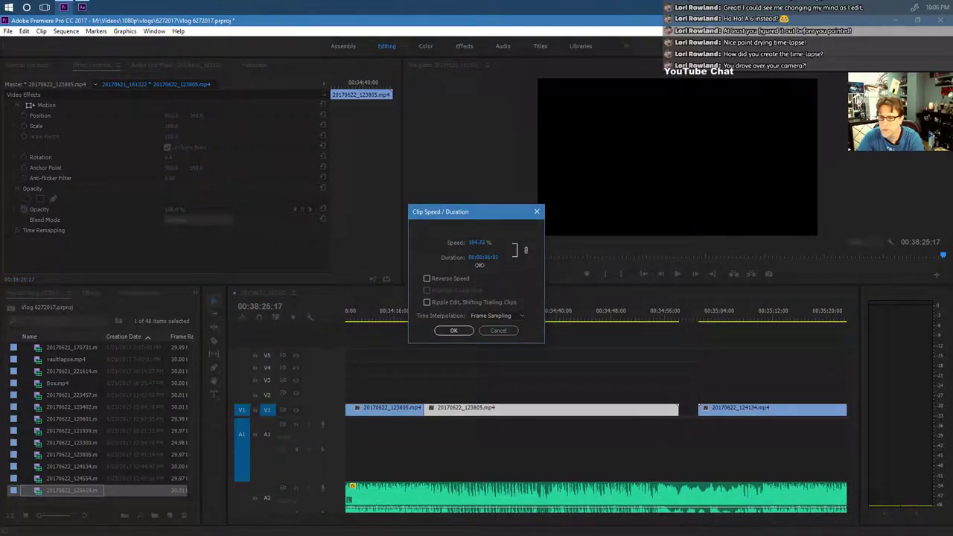
click(454, 331)
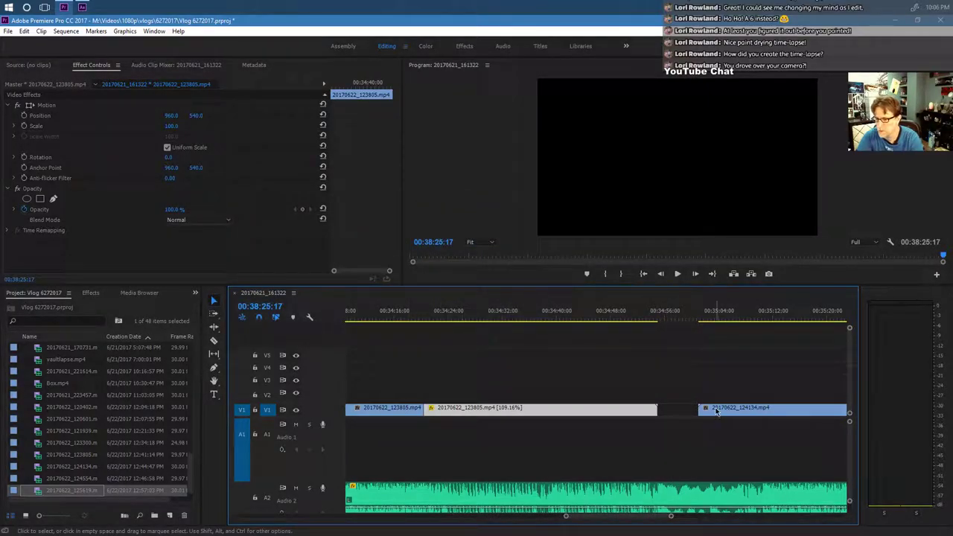
drag(716, 412, 675, 411)
Play back from 00:34:21:26 and close the gap before 20170622_124134.
click(438, 317)
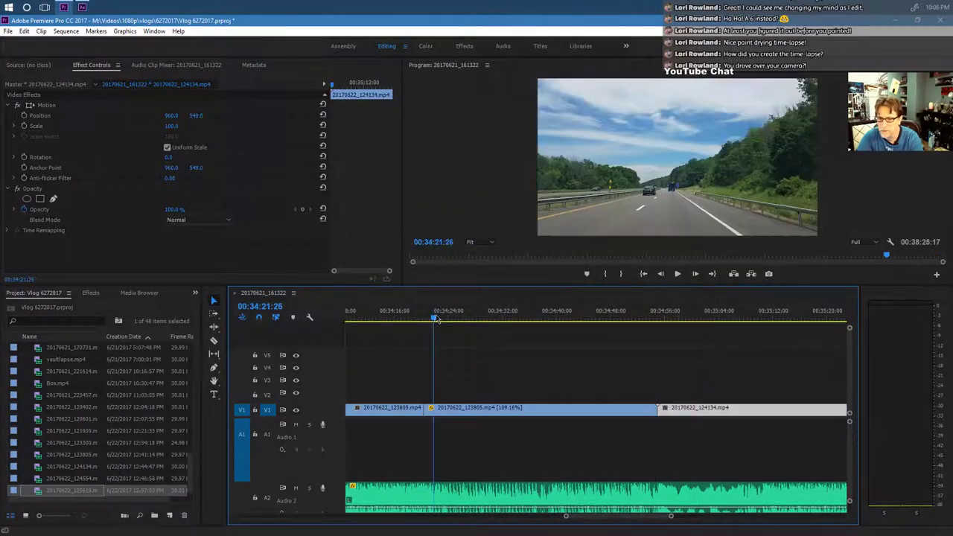
click(677, 274)
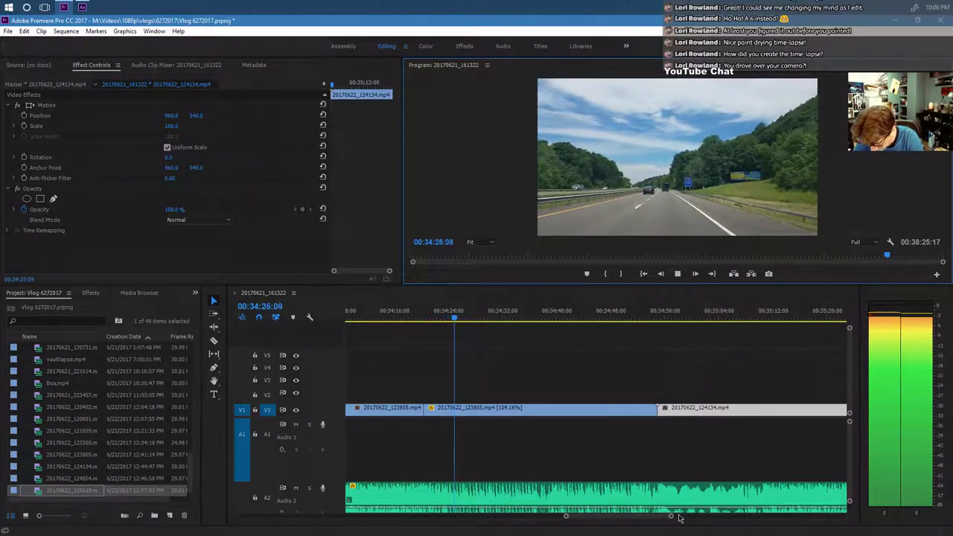
scroll(654, 519, down, 2)
scroll(656, 519, left, 8)
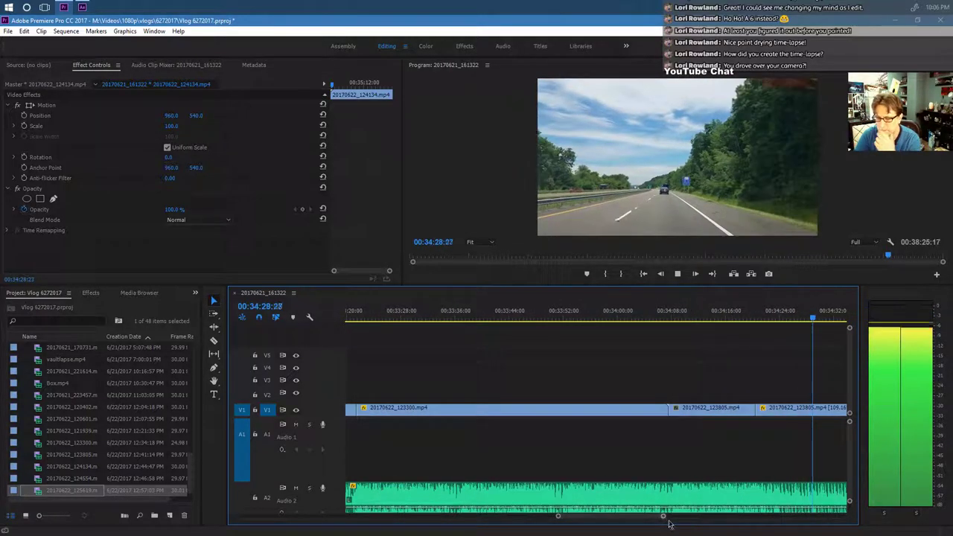
drag(663, 516, 716, 515)
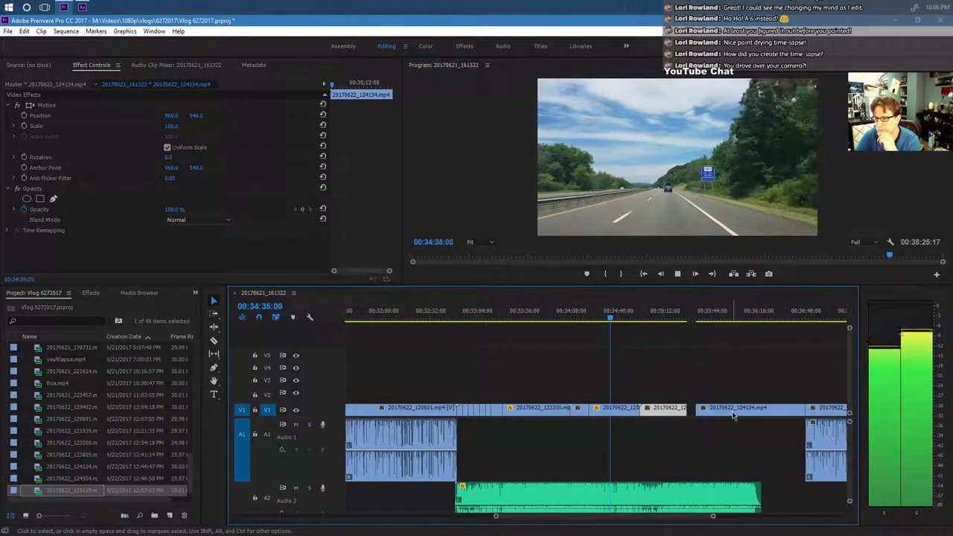
drag(731, 411, 723, 411)
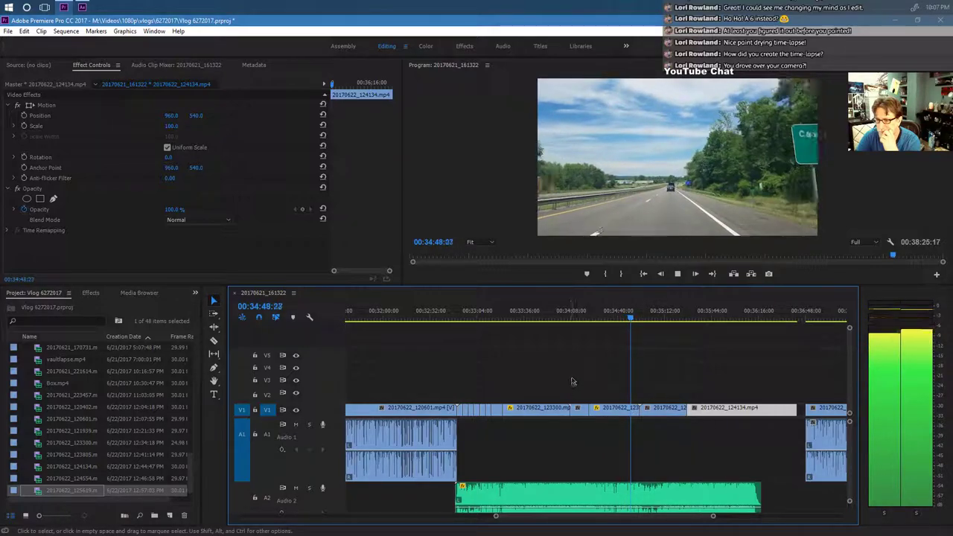
Trim the edge around the join and butt 20170622_124134 against the sped-up clip.
click(565, 319)
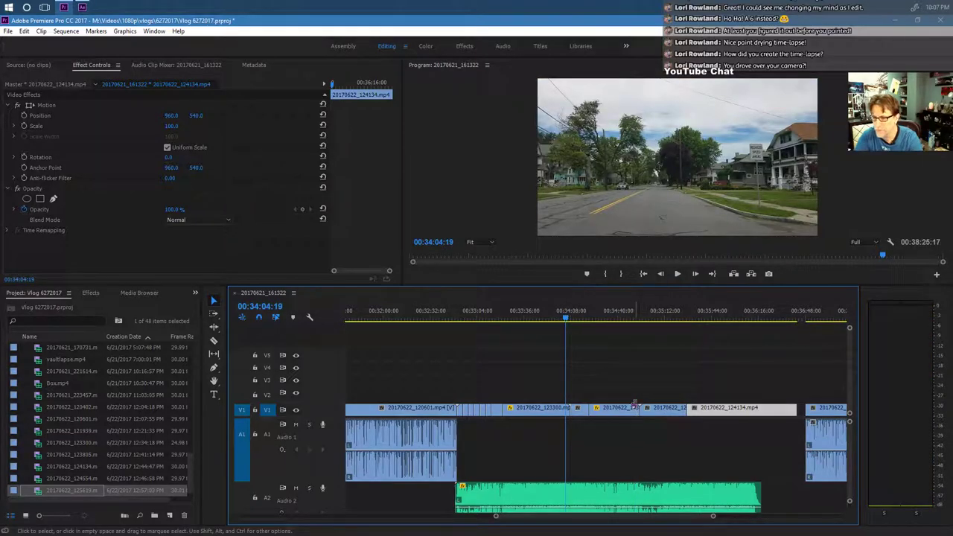
click(627, 318)
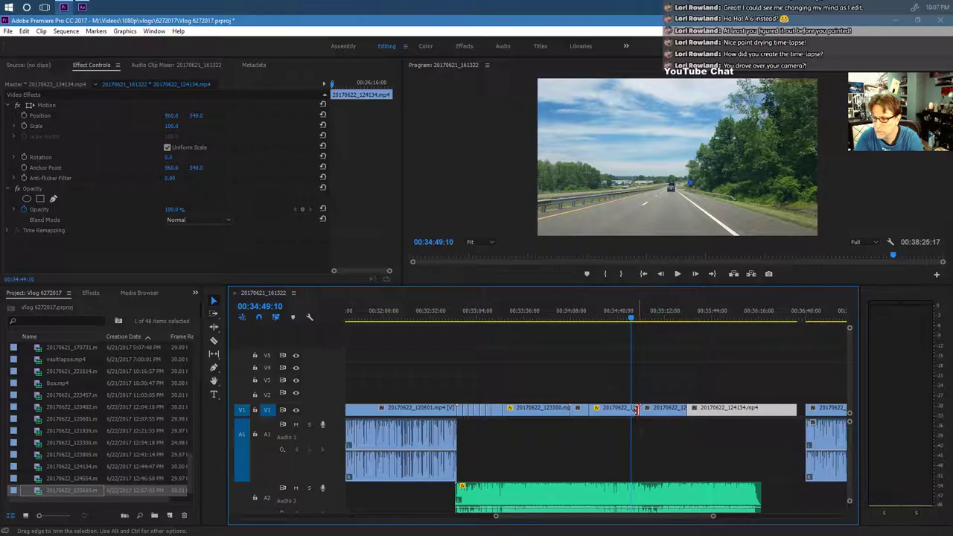
drag(636, 409, 677, 409)
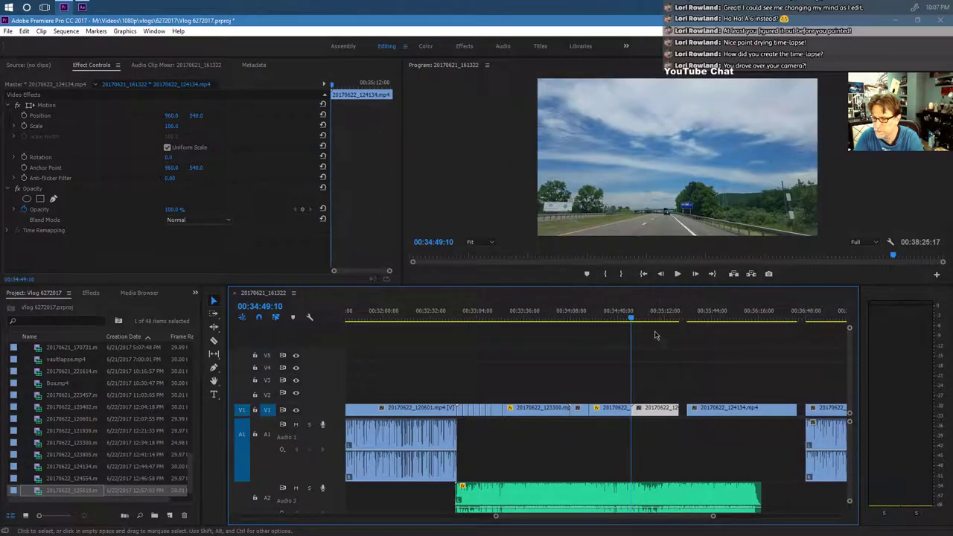
drag(631, 319, 647, 324)
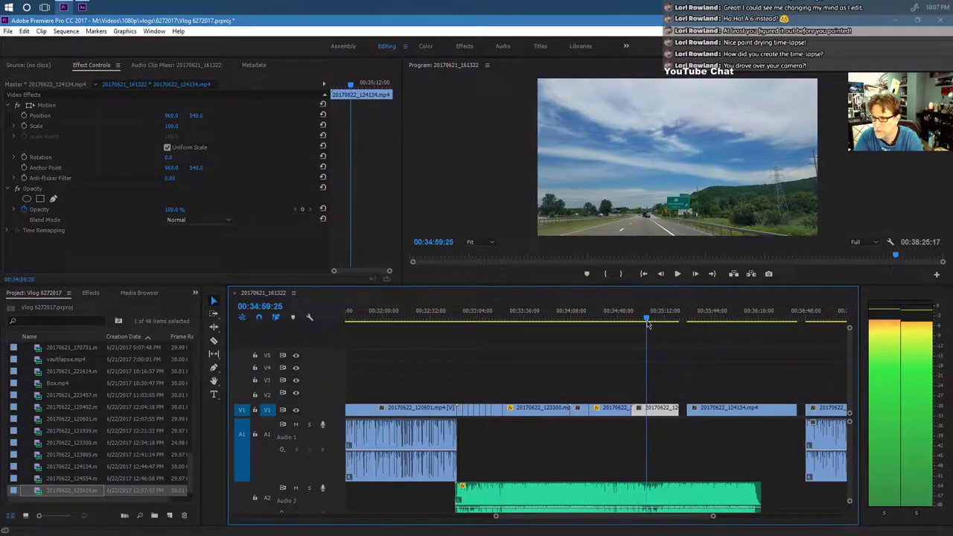
drag(632, 414, 654, 414)
drag(627, 320, 664, 322)
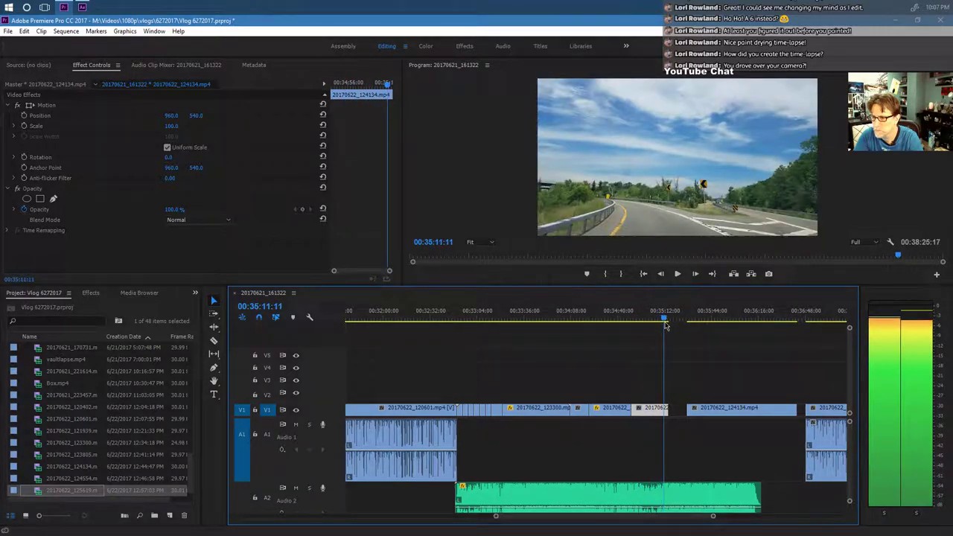
drag(762, 415, 744, 416)
right_click(760, 412)
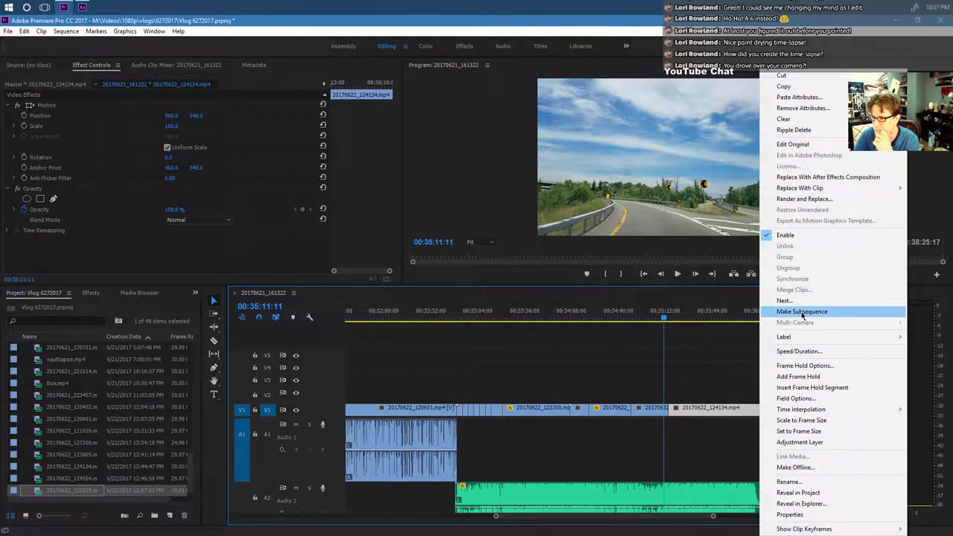
click(670, 307)
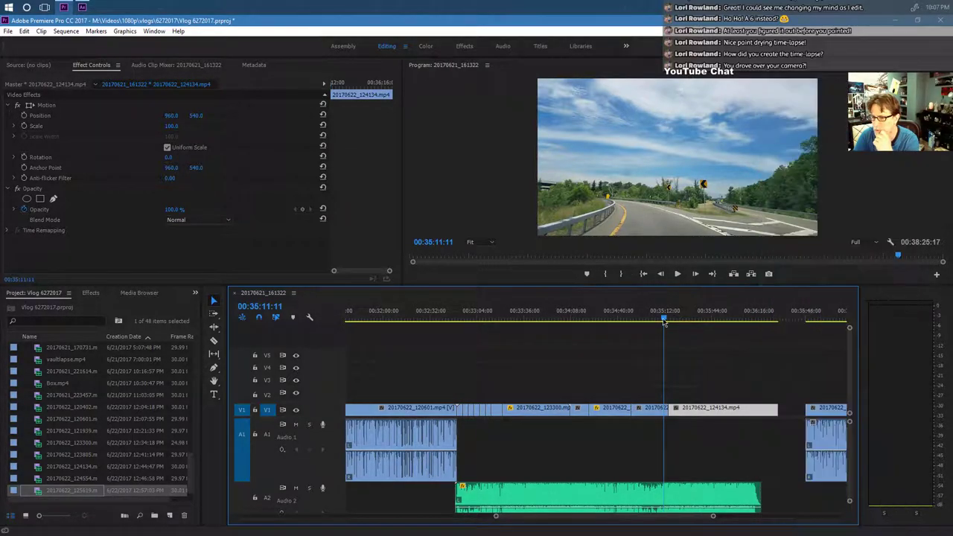
click(658, 319)
drag(659, 321, 726, 396)
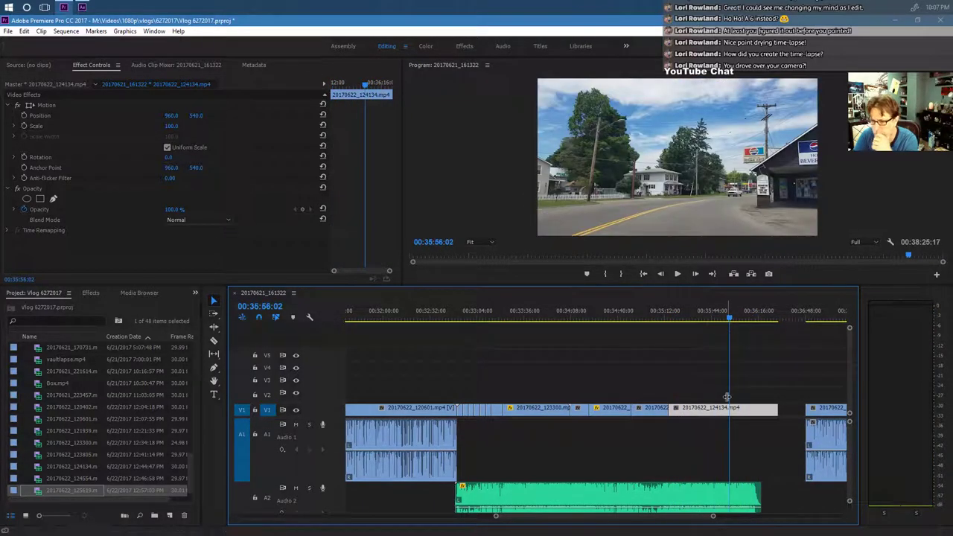
right_click(726, 407)
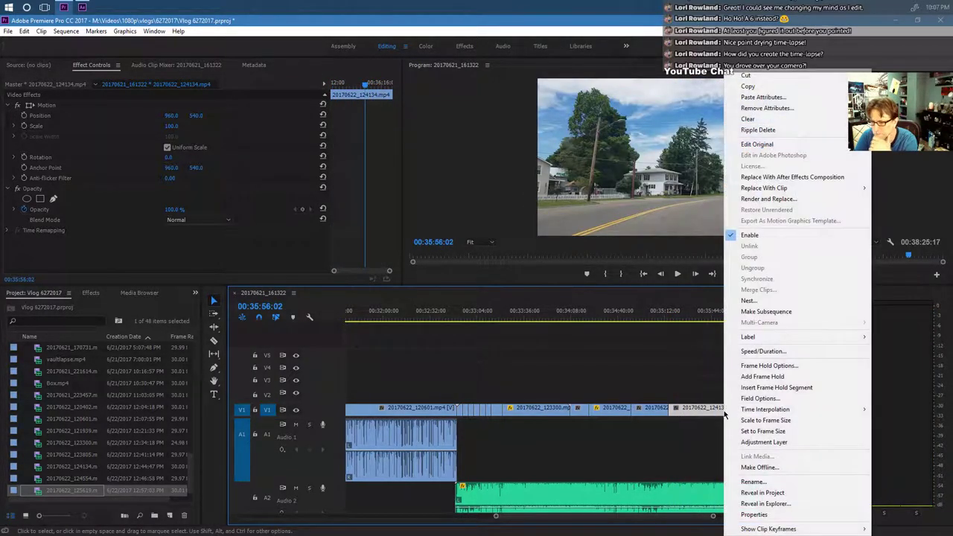
click(766, 311)
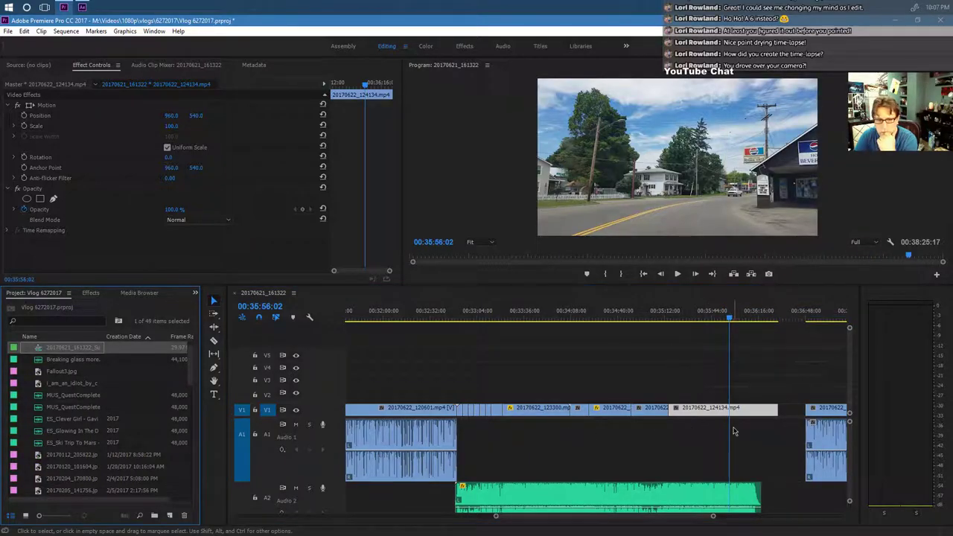
click(701, 420)
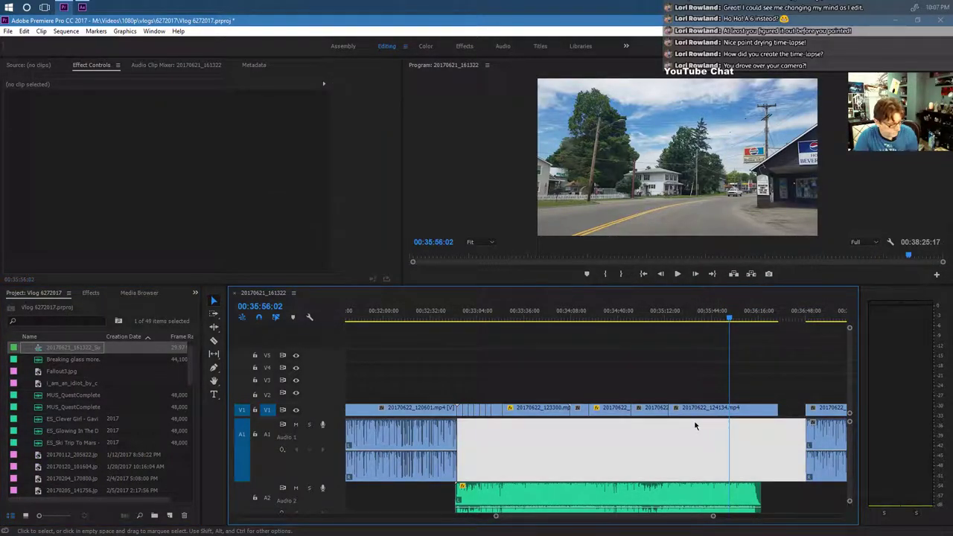
key(ctrl+z)
click(726, 356)
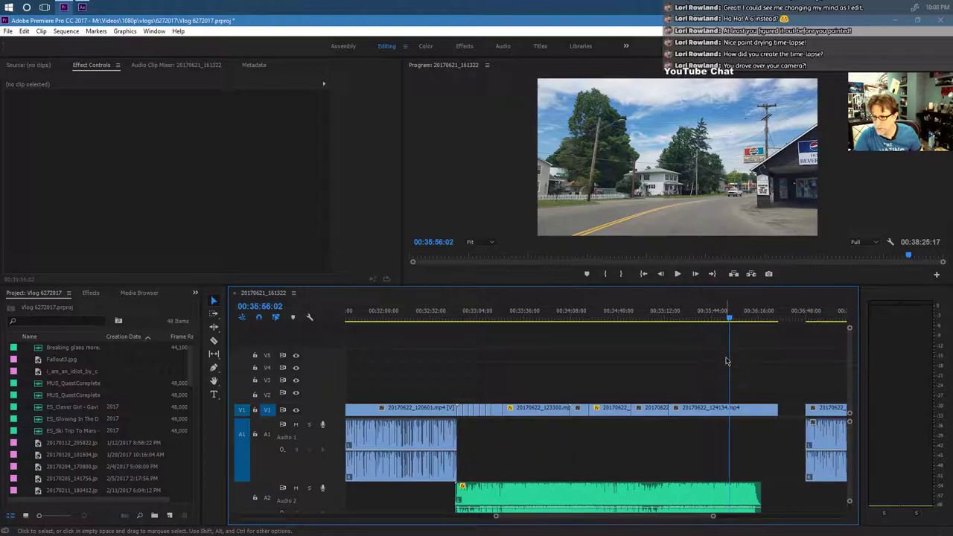
drag(718, 412, 703, 411)
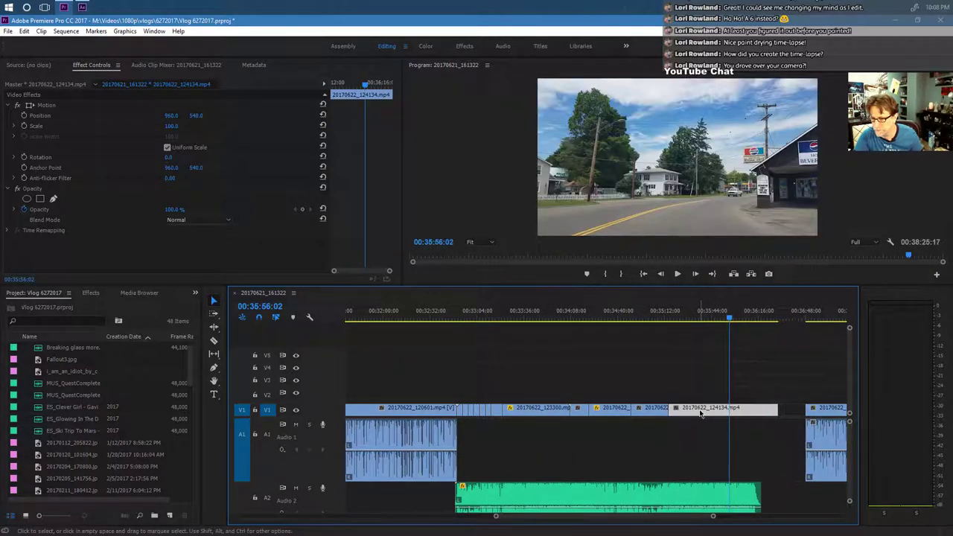
Apply a 104.41% speed to the 20170622_124134 road clip, then adjust its speed again.
right_click(700, 411)
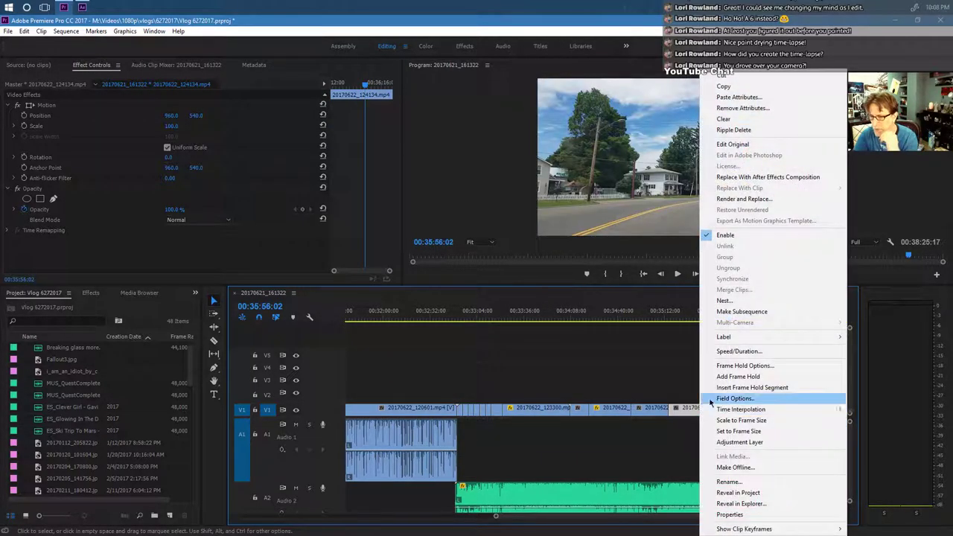
click(739, 350)
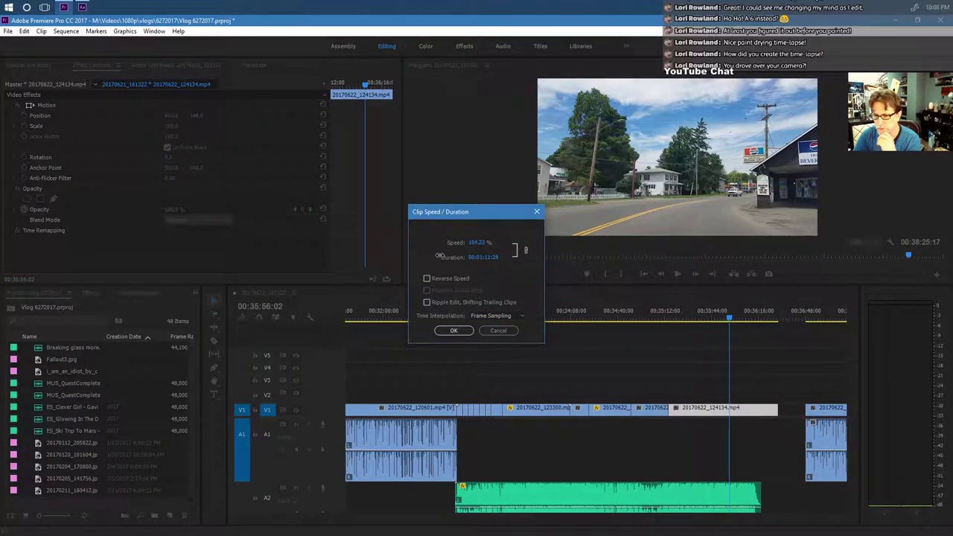
click(470, 330)
right_click(721, 413)
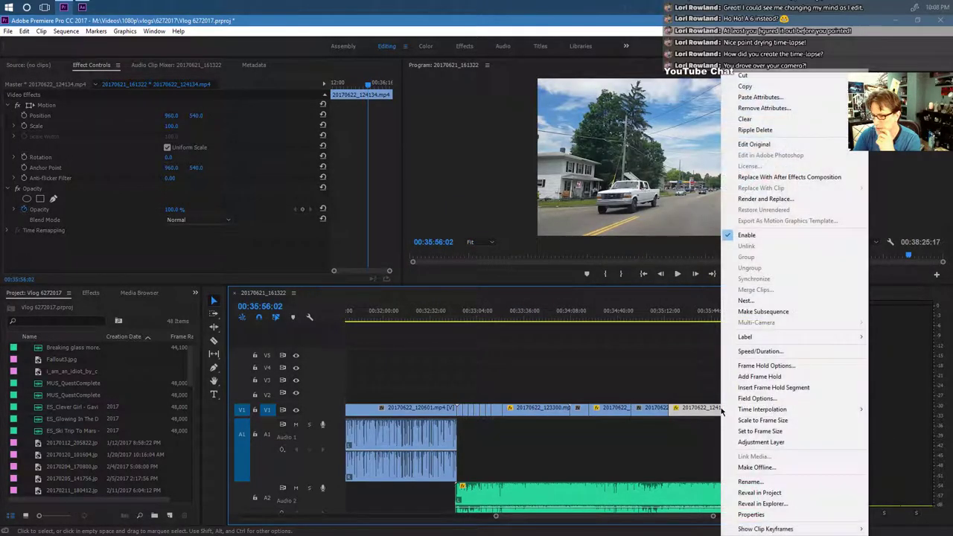
click(739, 351)
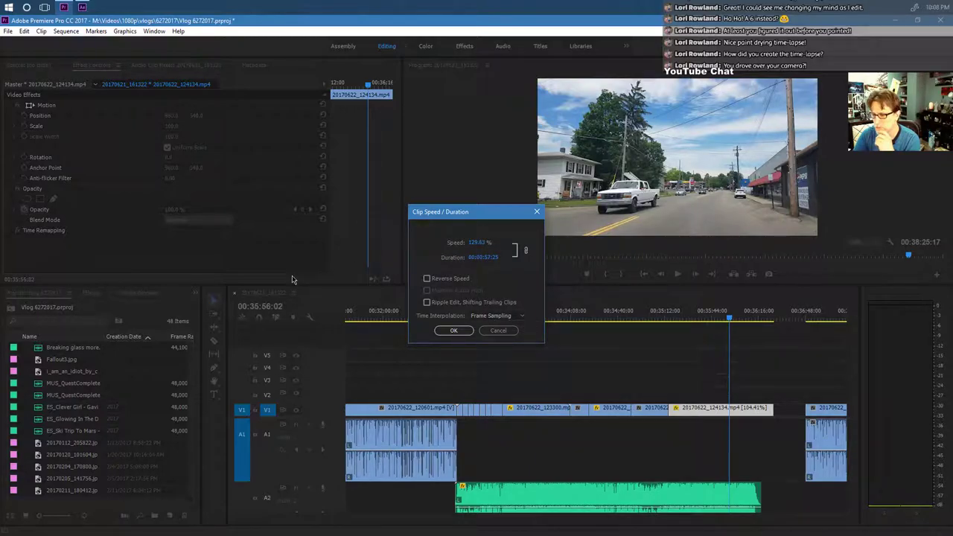
click(454, 331)
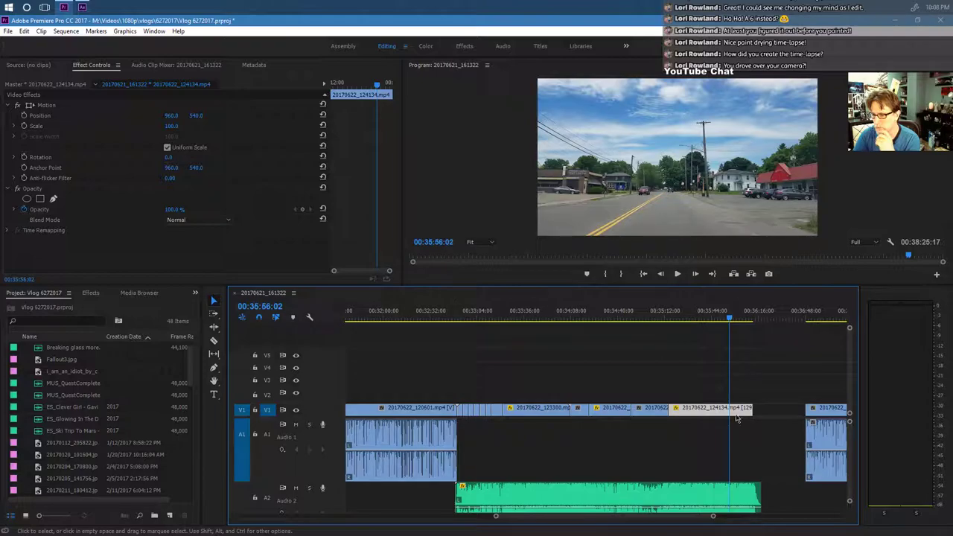
Raise the road clip's speed to 144.44% and preview past its end near 00:36:00.
right_click(724, 418)
click(745, 352)
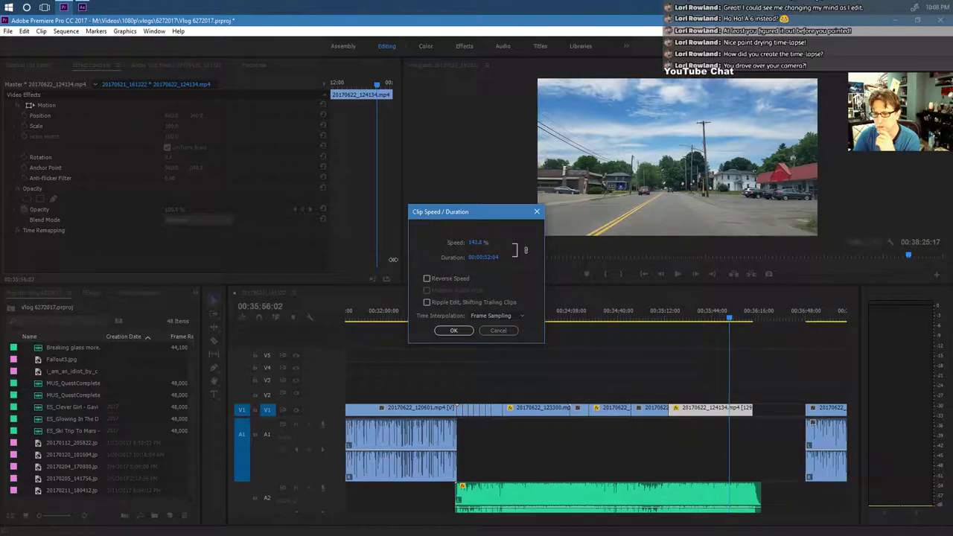
click(454, 330)
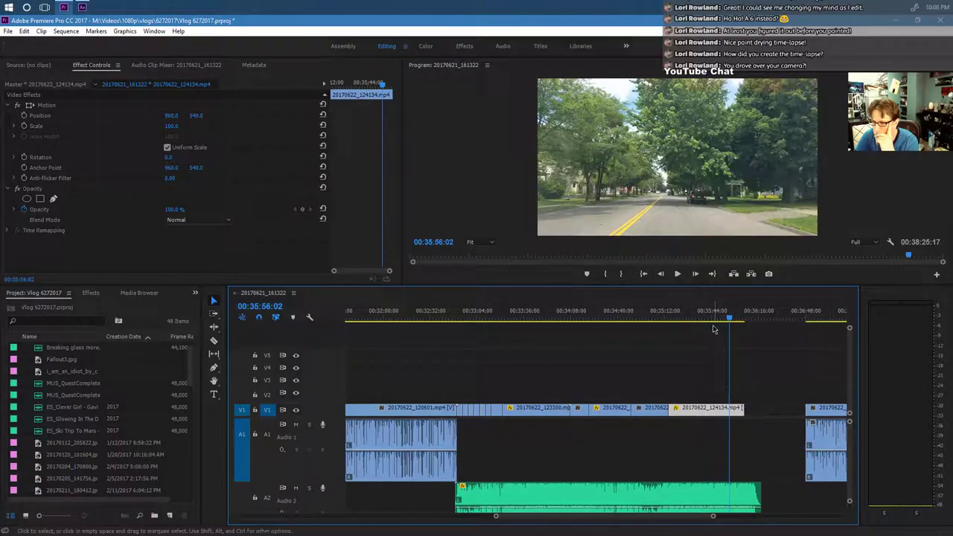
click(736, 320)
mouse_move(736, 319)
mouse_down()
mouse_move(748, 322)
mouse_move(736, 321)
mouse_up()
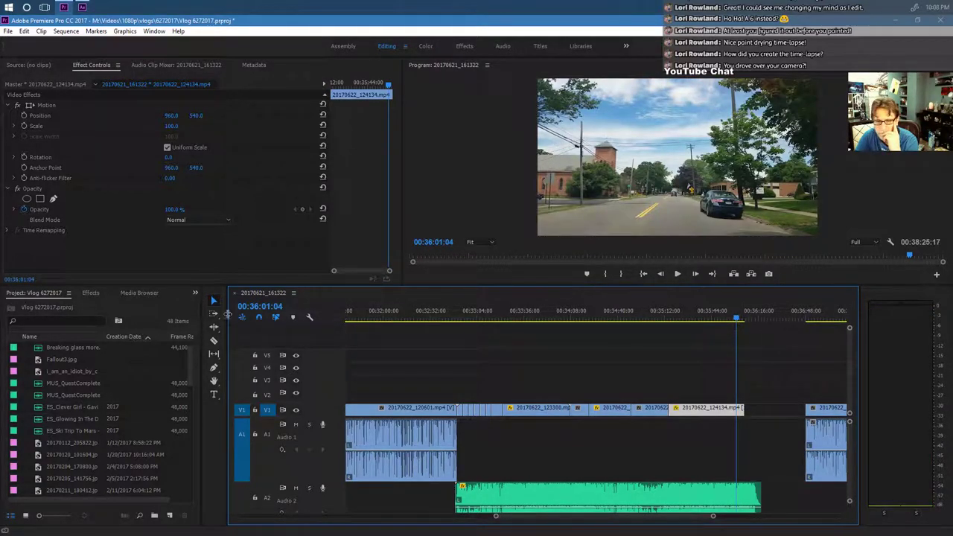
Split the road clip near 00:36:01 with the Razor tool and confirm the end piece's Speed/Duration.
click(214, 341)
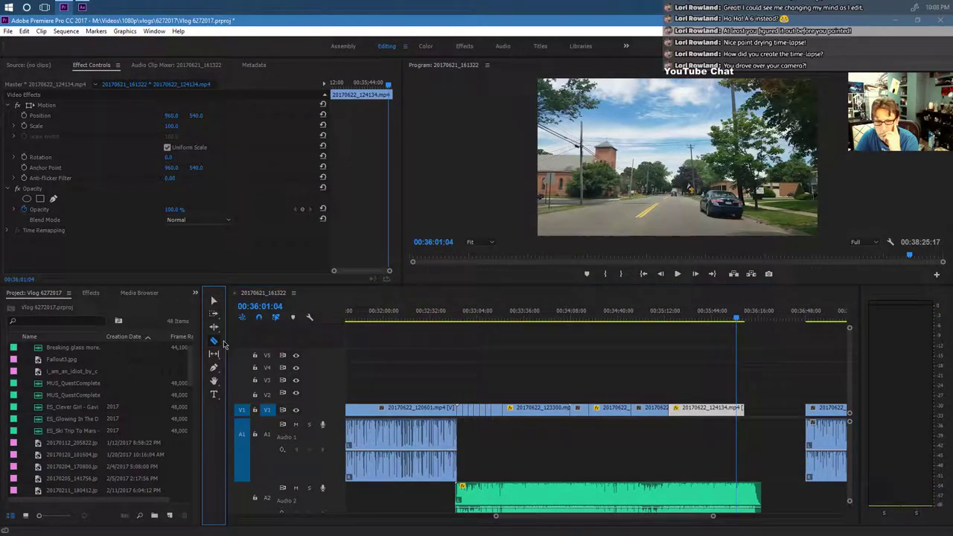
click(738, 411)
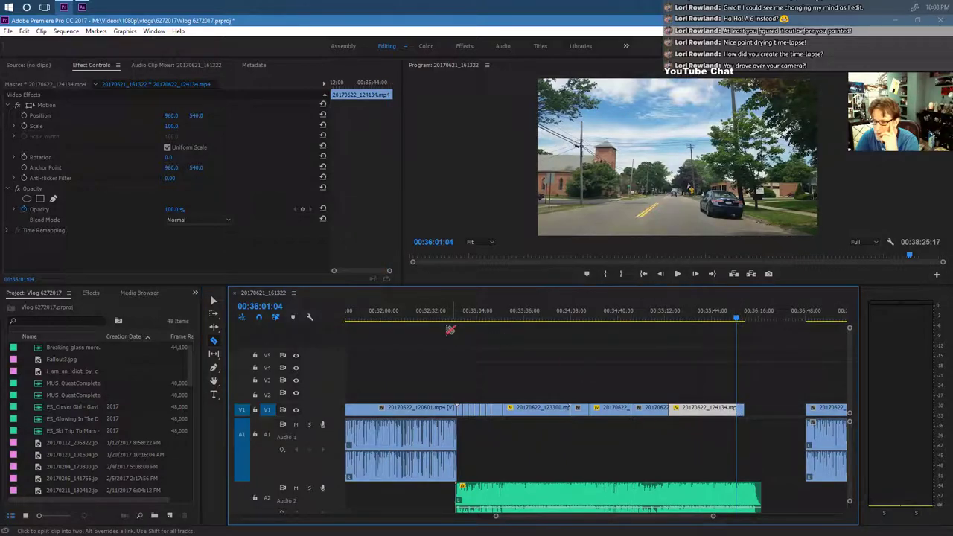
click(214, 301)
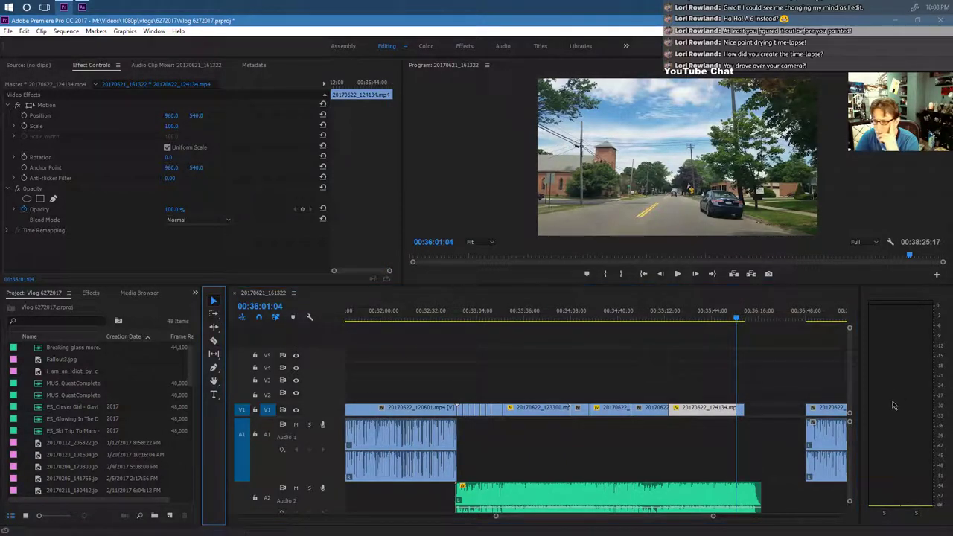
right_click(741, 410)
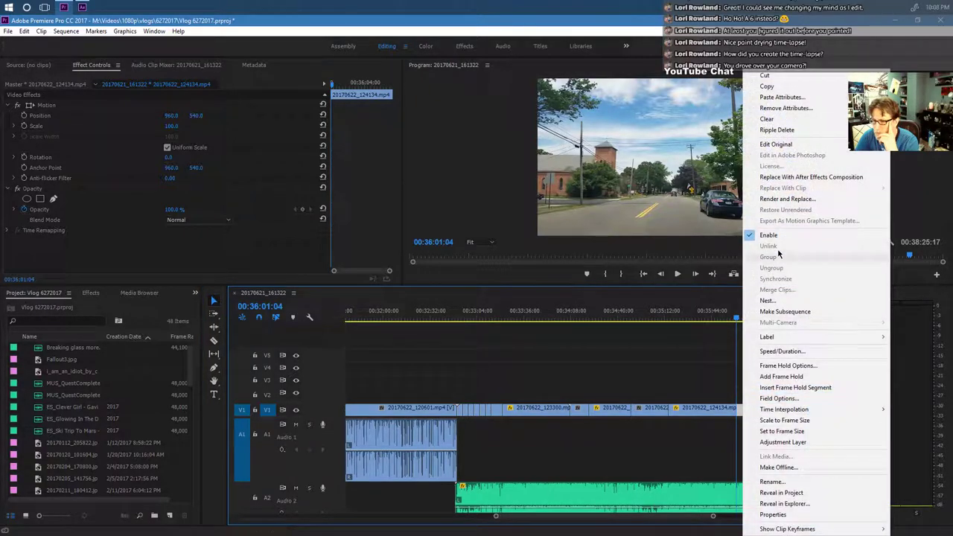
click(782, 351)
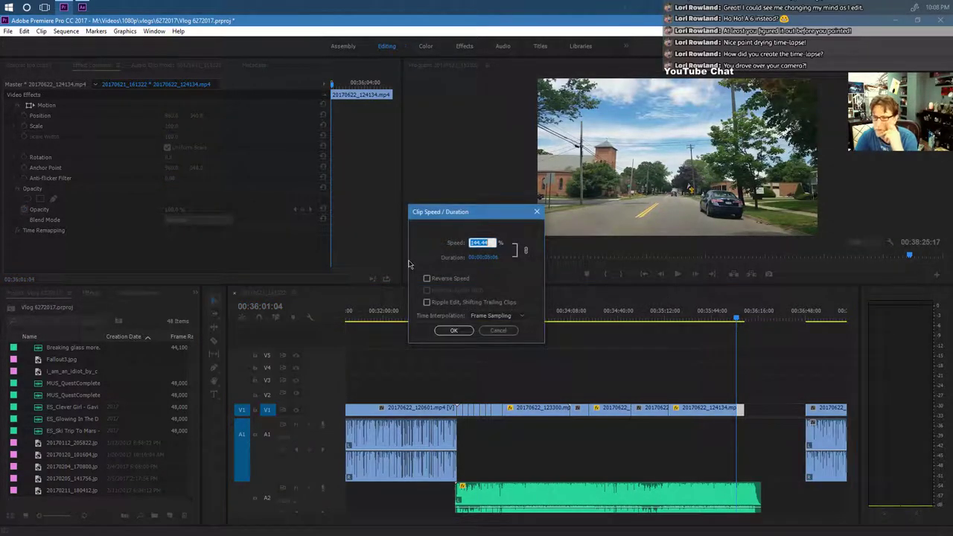
key(Return)
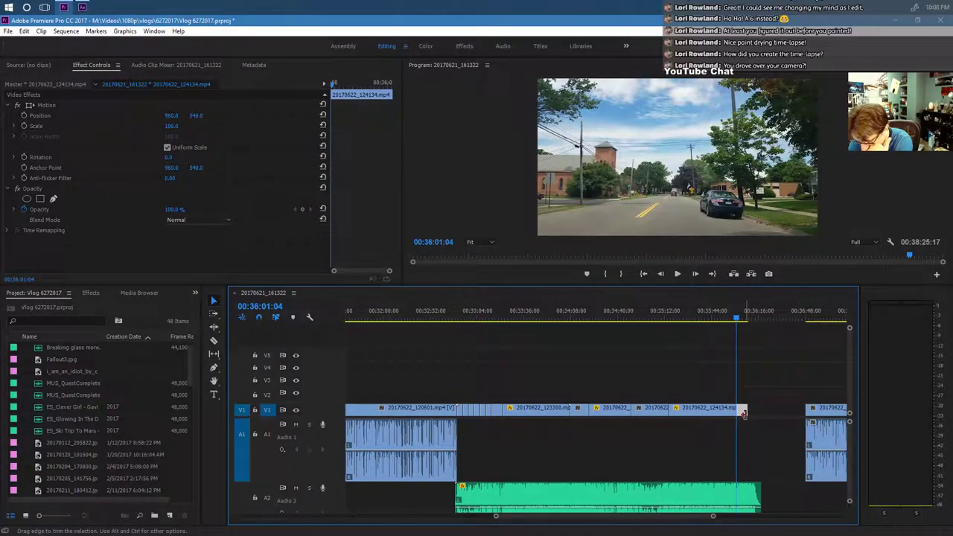
Extend the clip's out edge by about five seconds, preview it, and trim back to about 00:36:14:11.
drag(745, 412, 759, 411)
click(740, 319)
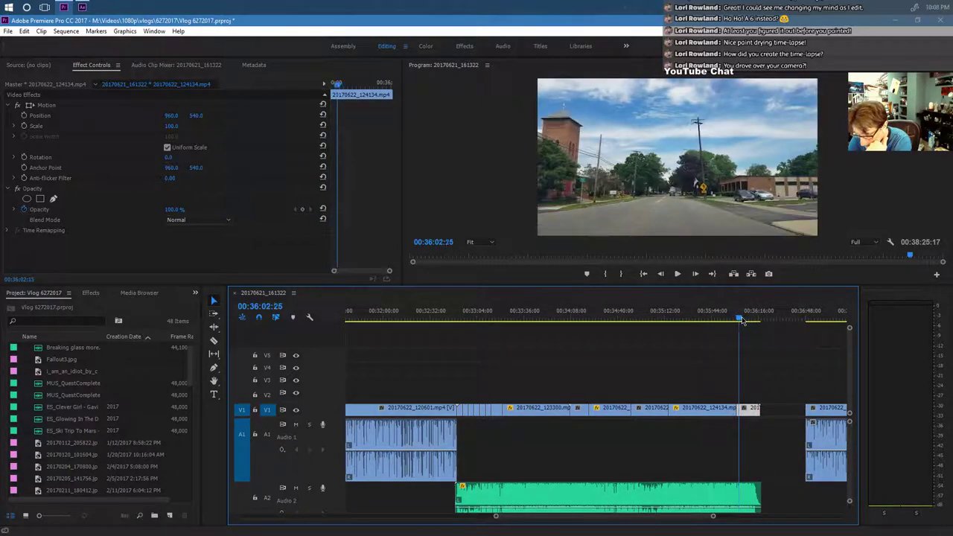
drag(741, 320, 759, 321)
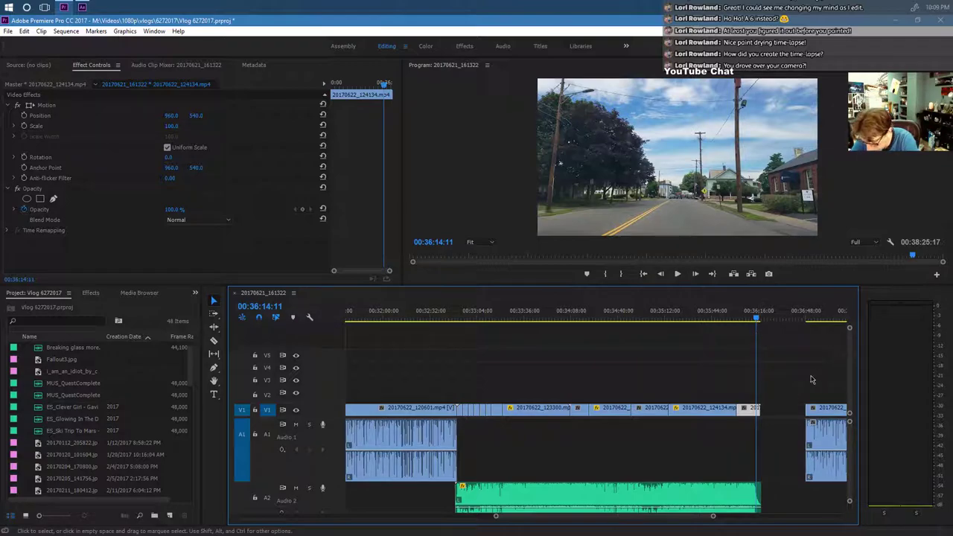
drag(760, 408, 756, 408)
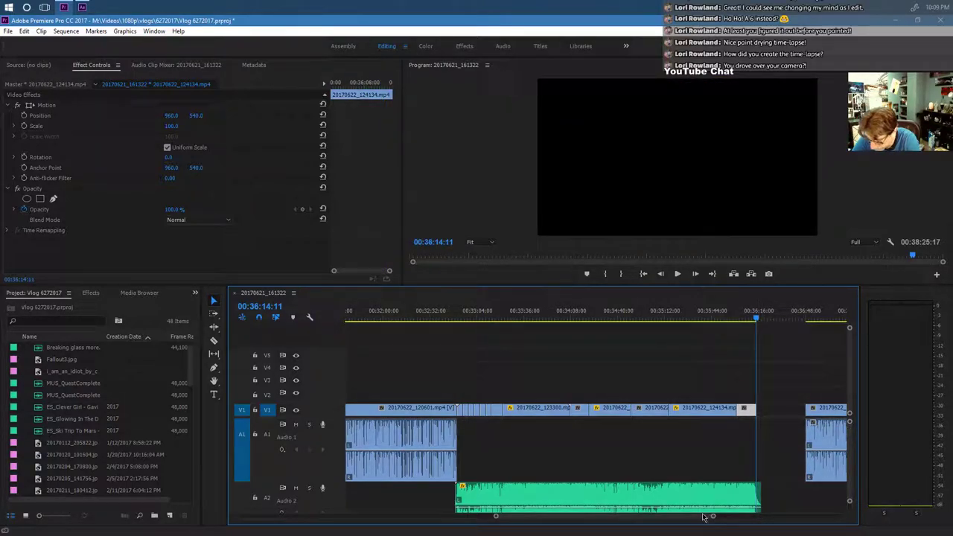
Slide 20170622_124554.mp4 and the next in-car clip left to close their gaps, checking the joins in playback.
scroll(704, 517, right, 4)
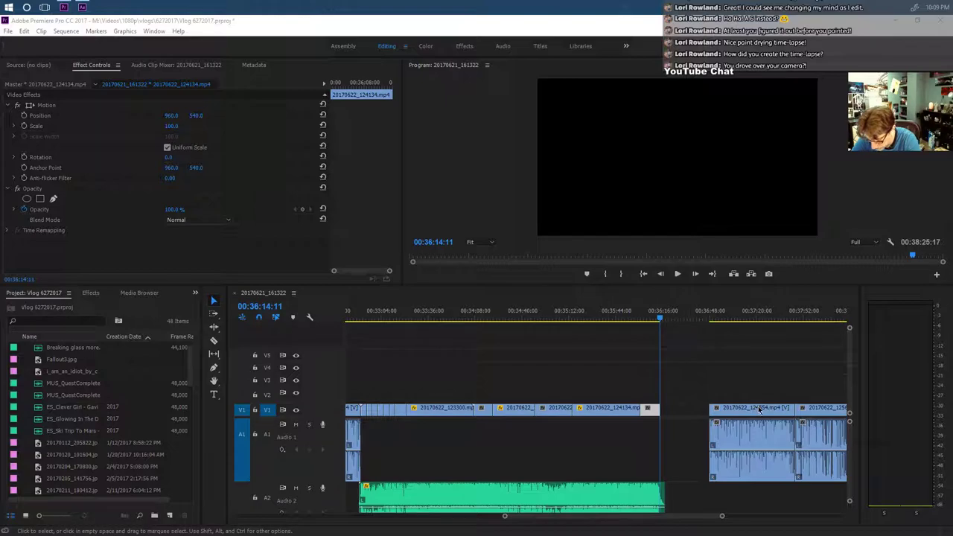
drag(759, 409, 715, 415)
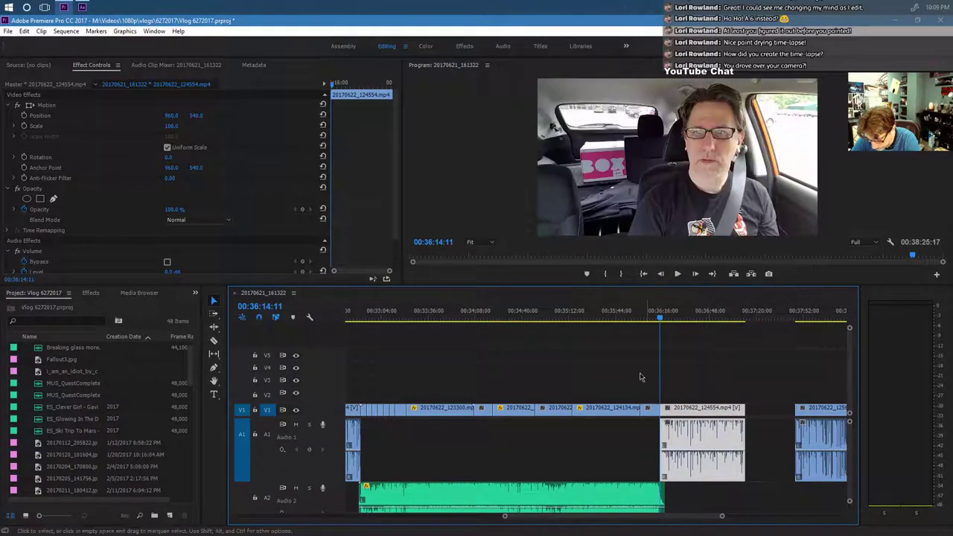
click(643, 313)
click(677, 274)
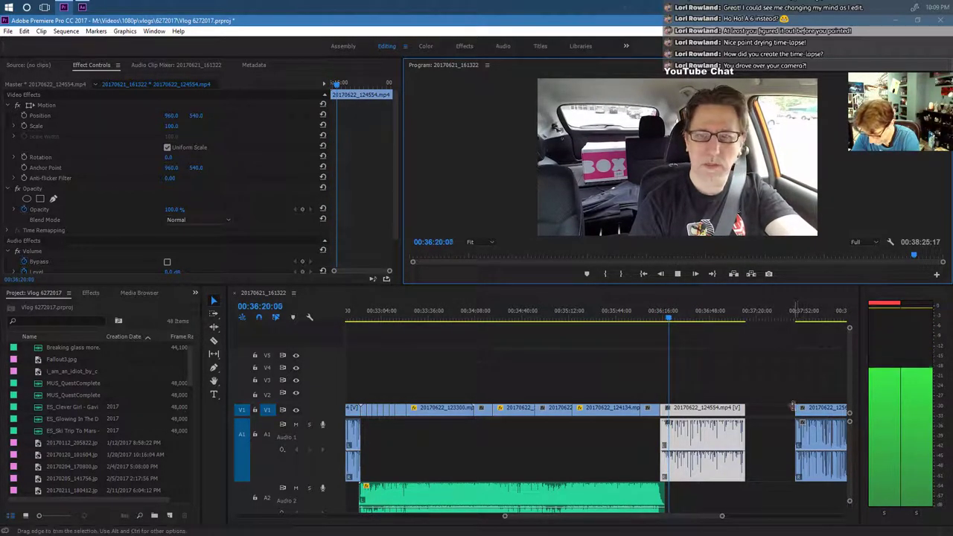
drag(816, 414, 766, 415)
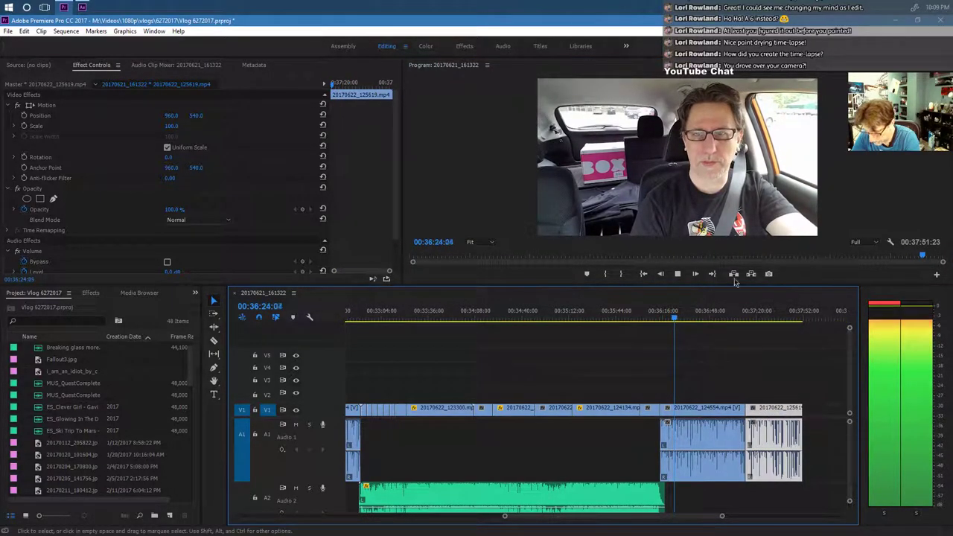
click(677, 274)
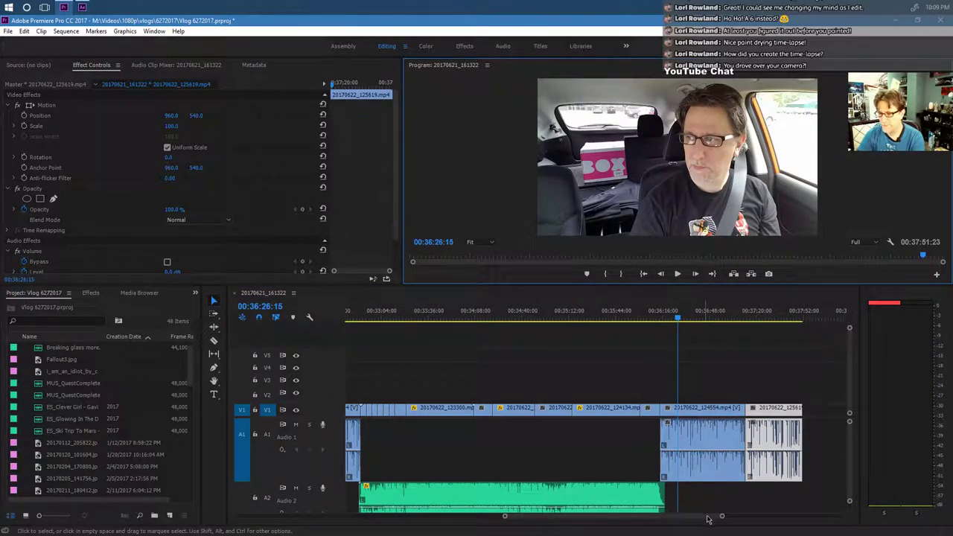
drag(721, 518, 507, 528)
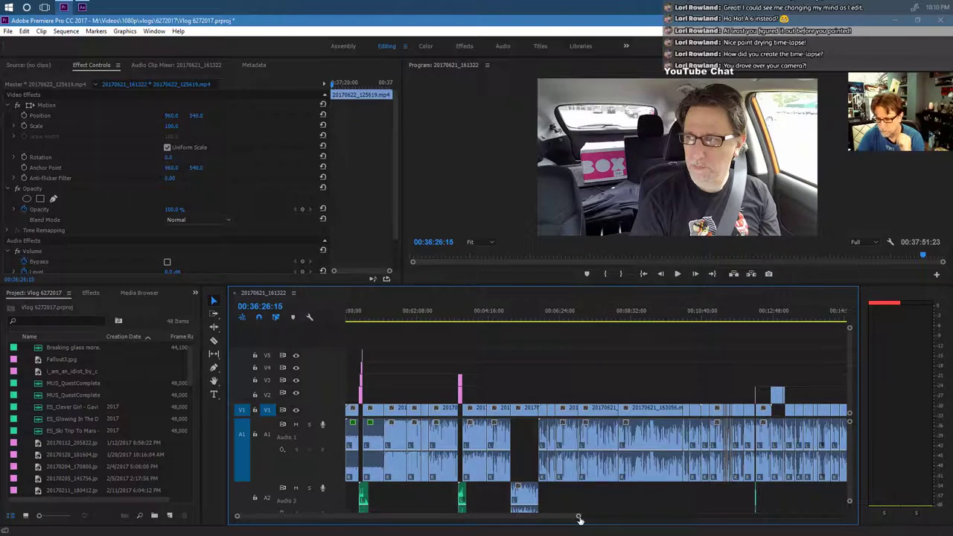
Zoom the timeline out to show the full 00:37:51:23 sequence from its start.
drag(580, 519, 819, 534)
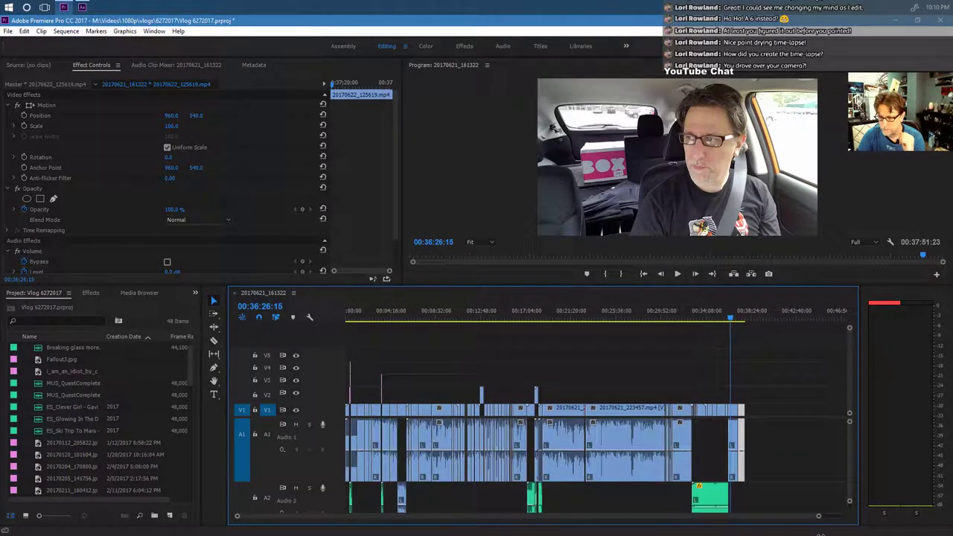
scroll(819, 534, up, 3)
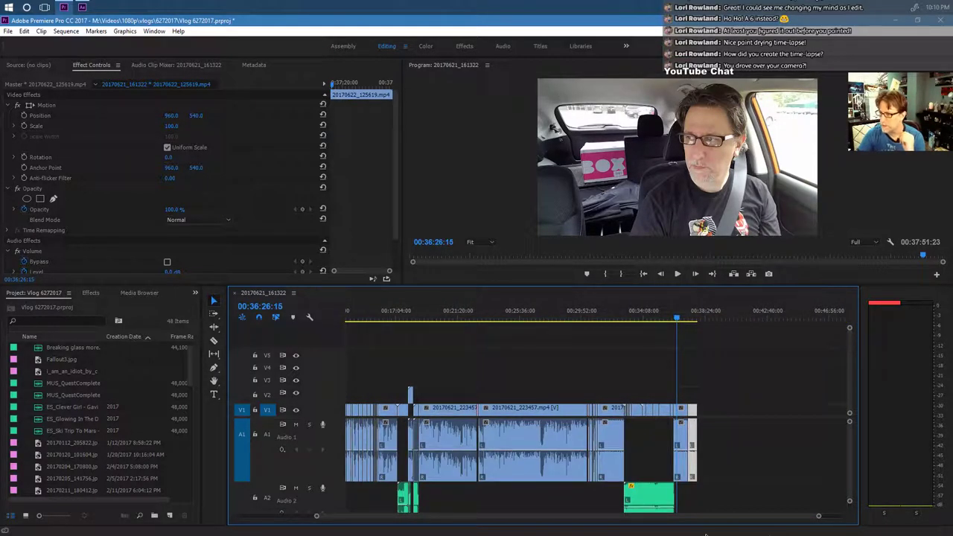
drag(317, 515, 227, 516)
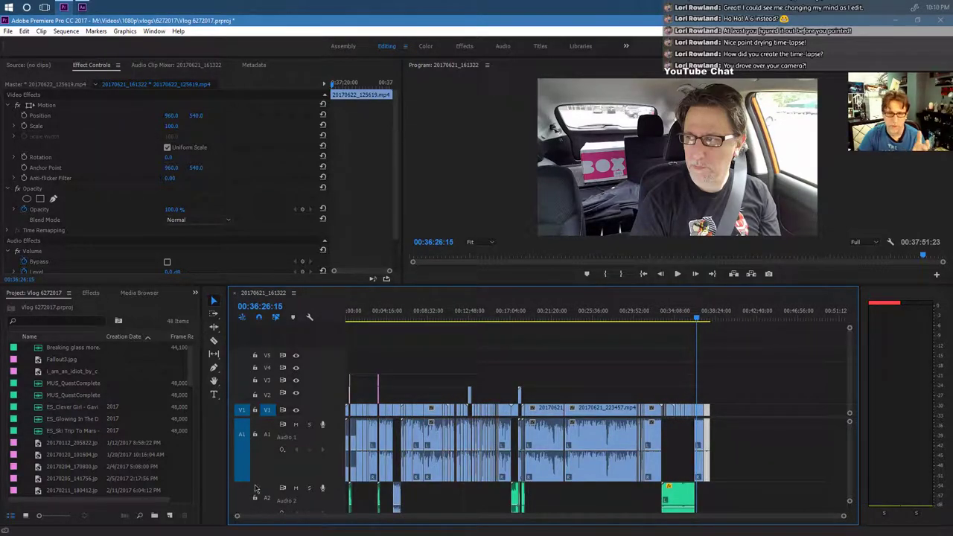
Save the project, then open Export Settings through File > Export > Media.
click(8, 32)
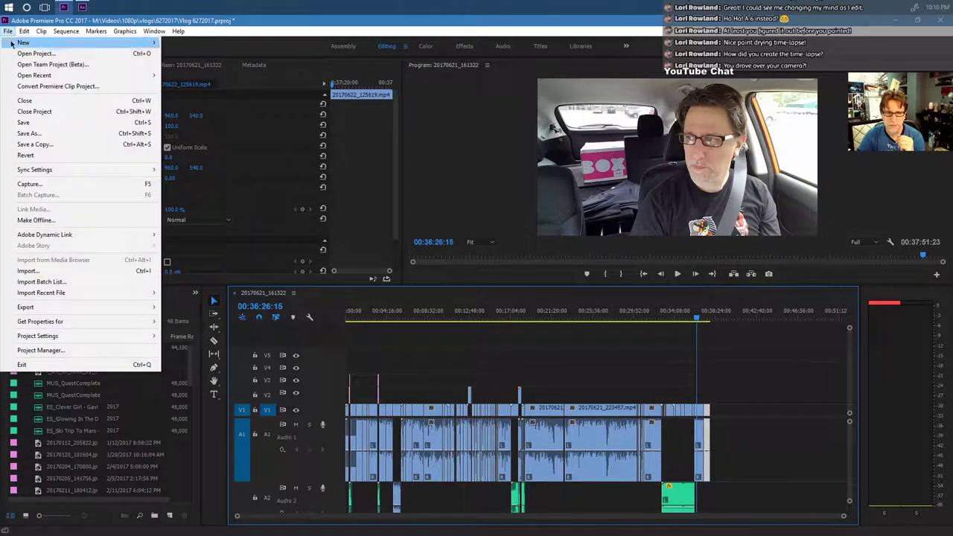
click(37, 125)
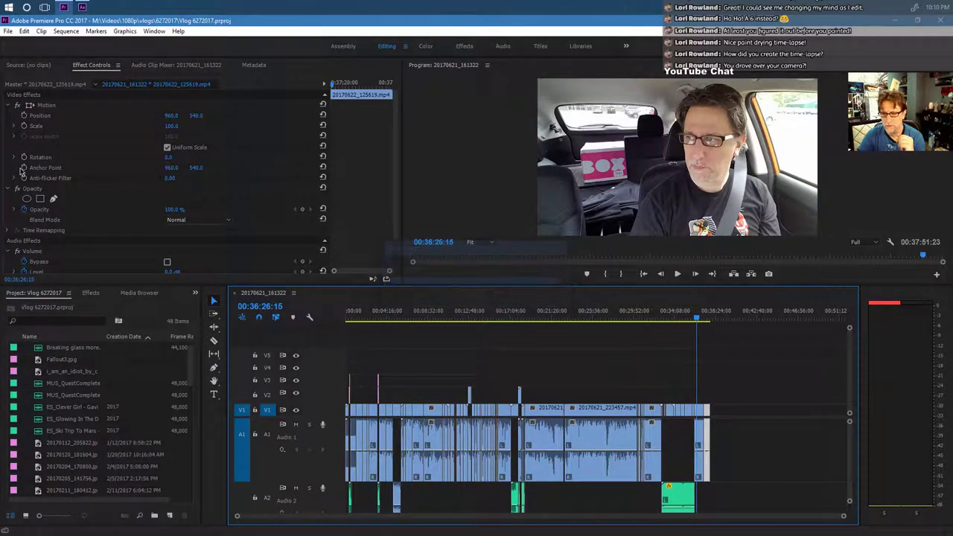
click(8, 32)
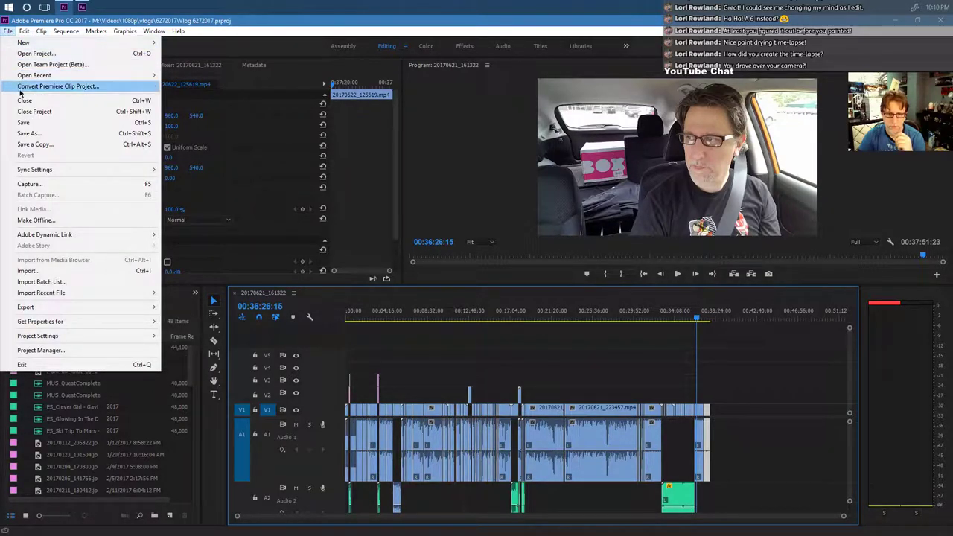
mouse_move(40, 307)
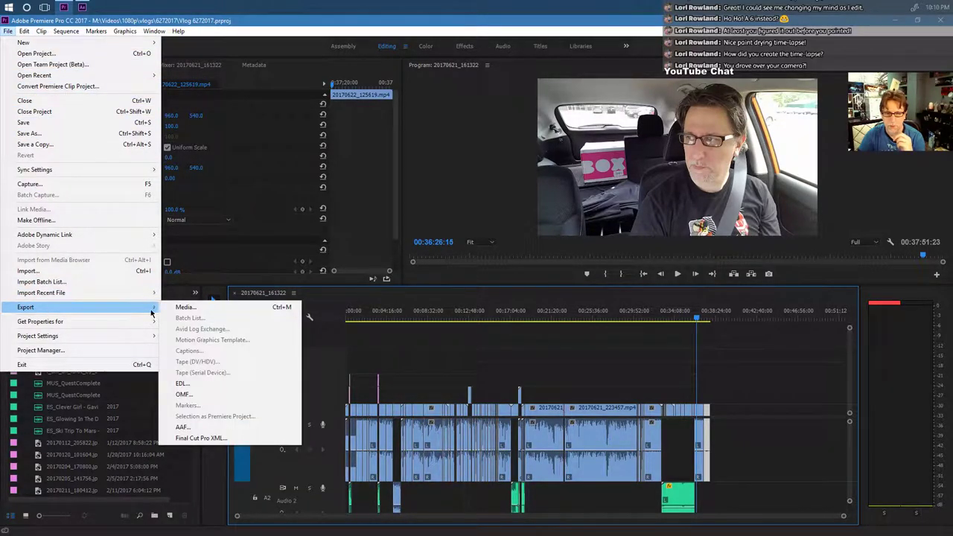
click(176, 308)
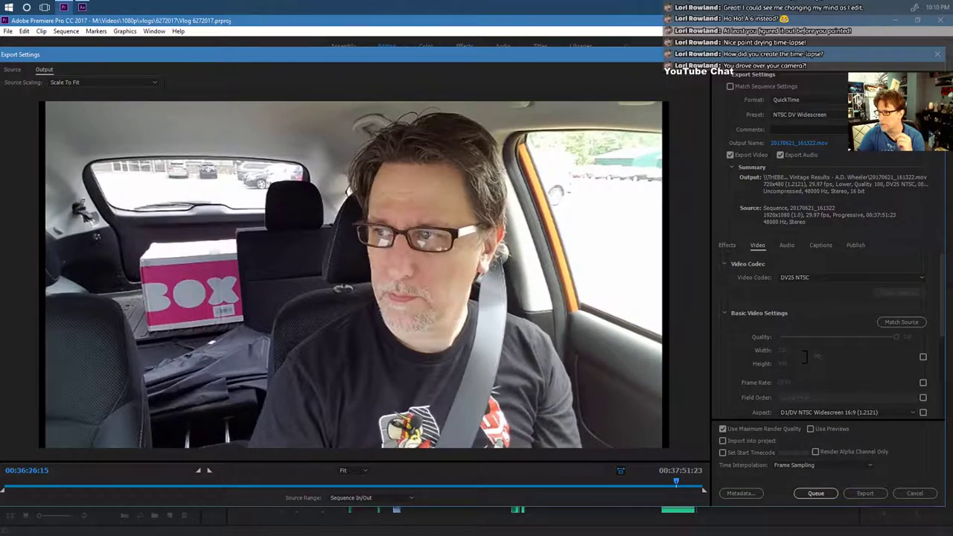
drag(949, 90, 478, 92)
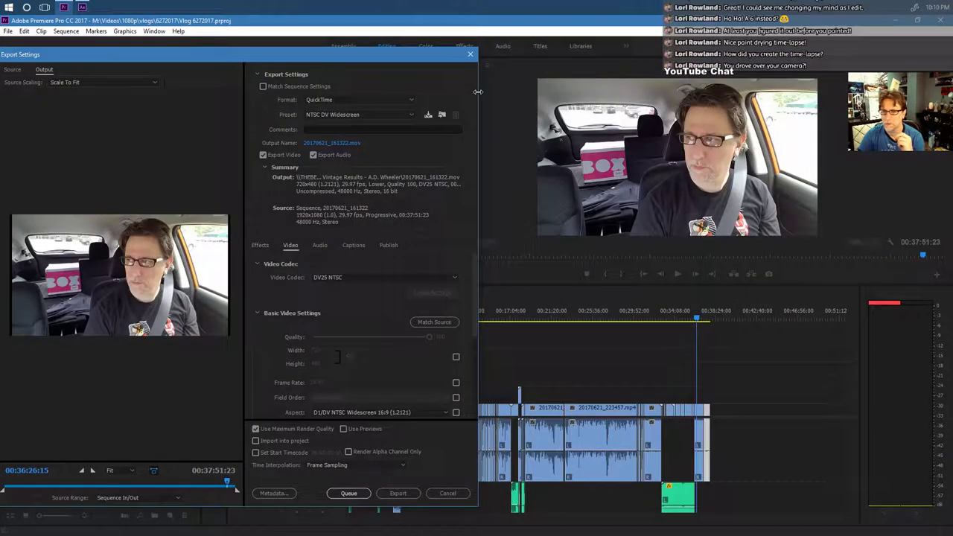
drag(332, 57, 554, 48)
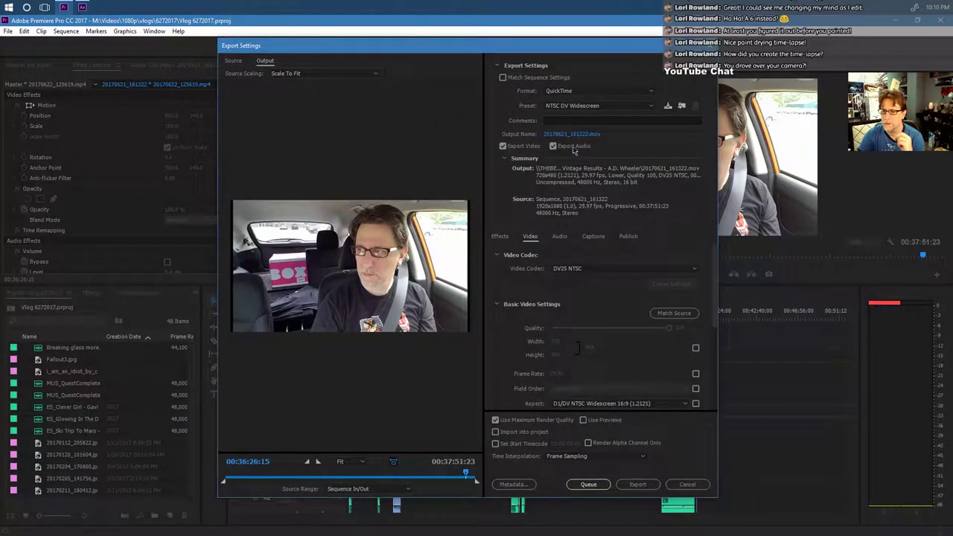
click(596, 91)
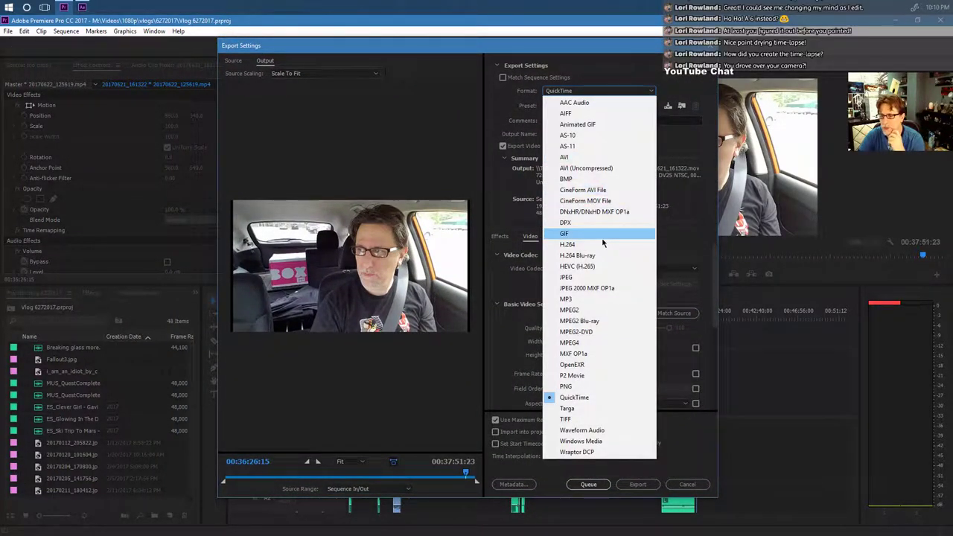
key(Escape)
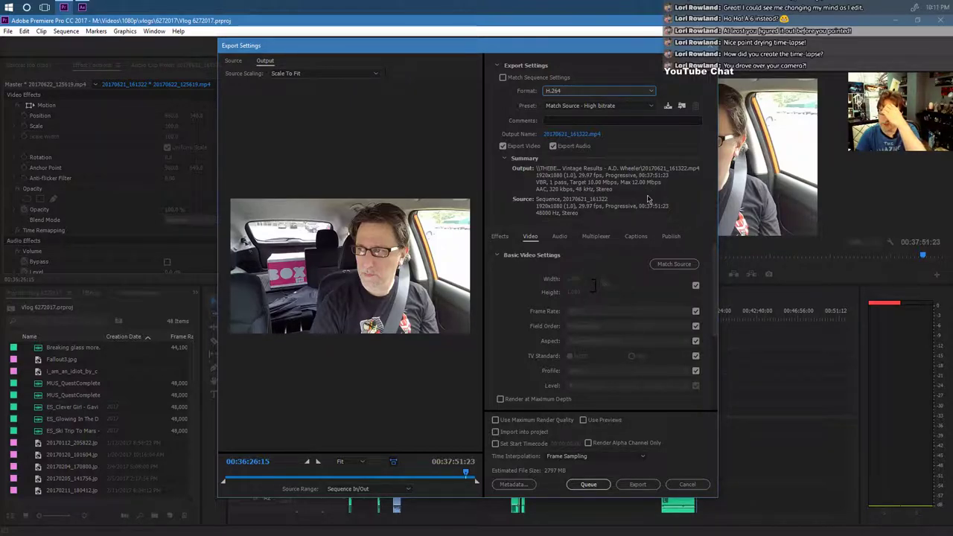
Enable Render at Maximum Depth and Use Maximum Render Quality.
scroll(533, 302, down, 2)
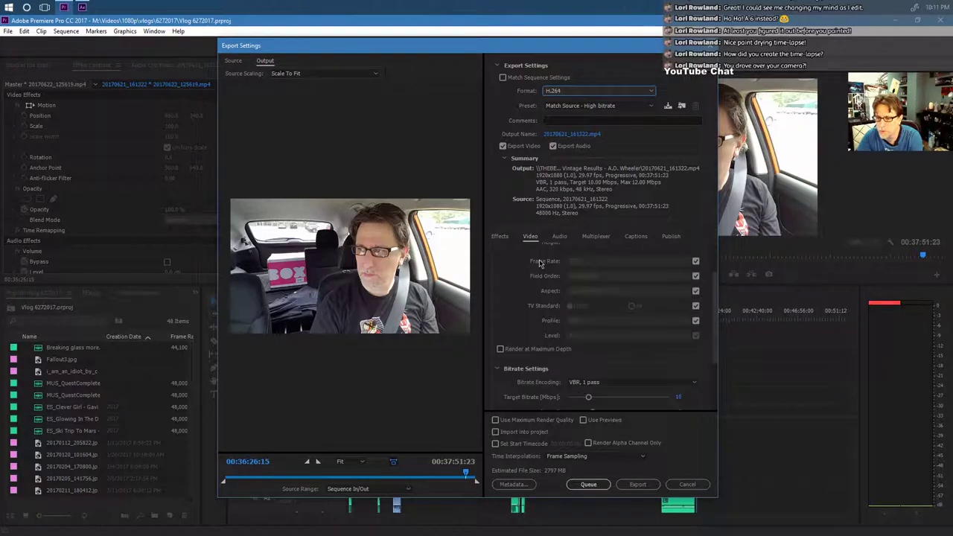
click(500, 348)
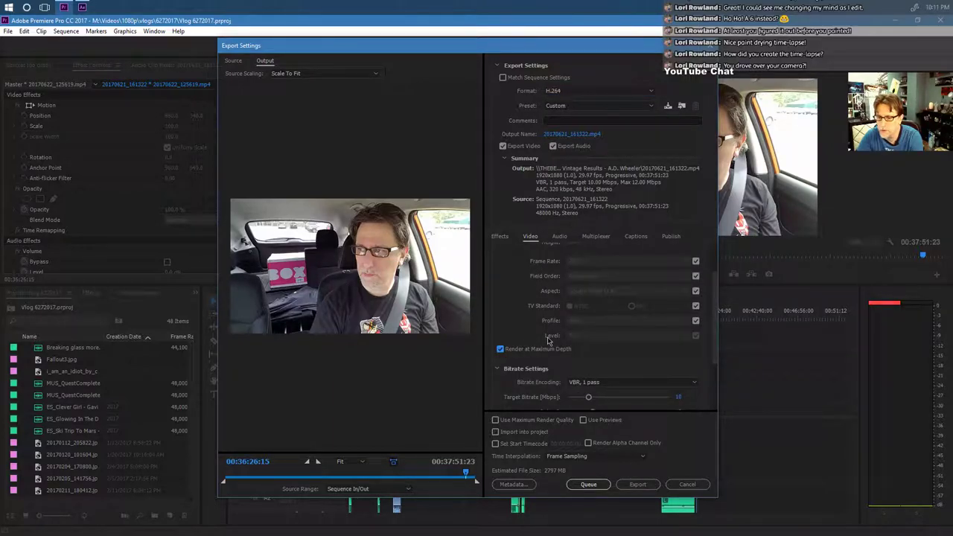
click(522, 422)
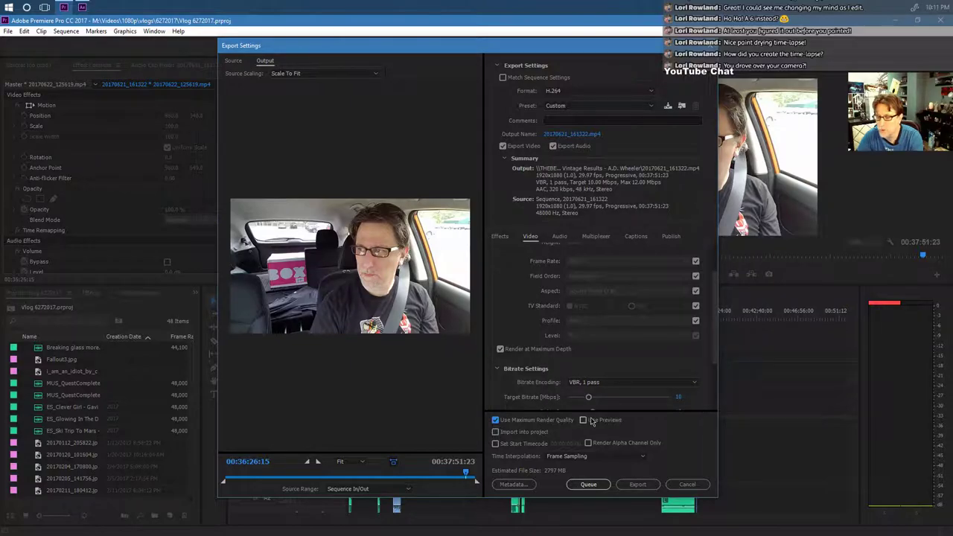
Set the target and maximum bitrate to 35 Mbps, after first entering 25.
scroll(585, 399, down, 3)
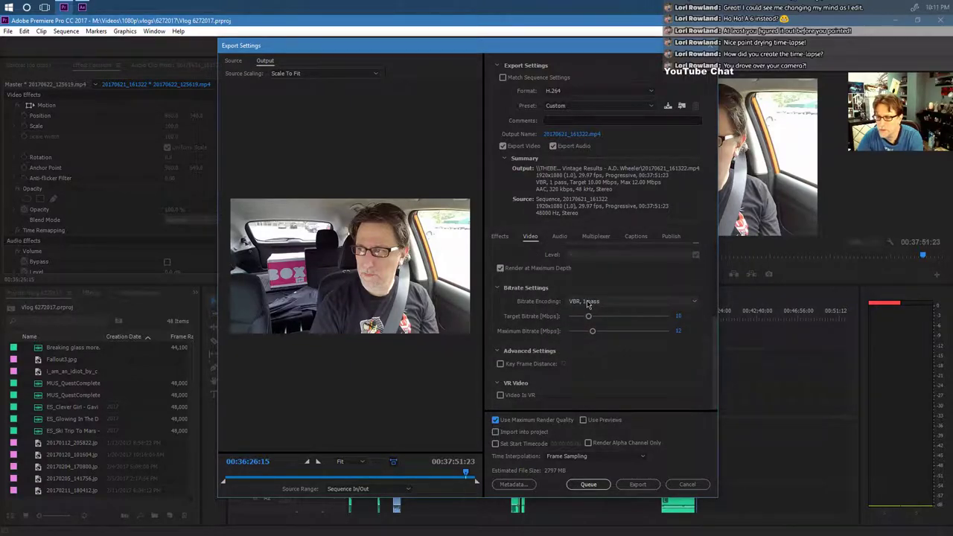
click(678, 316)
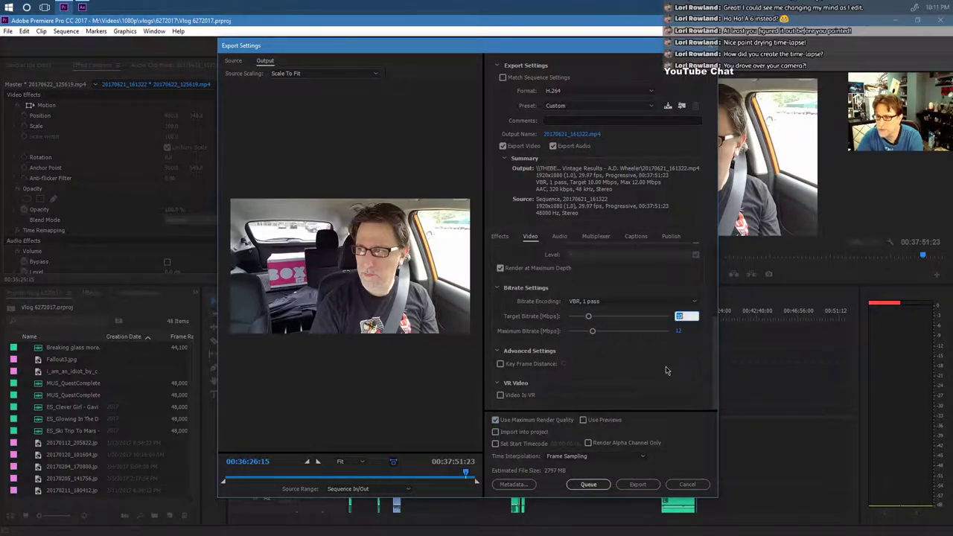
text(25)
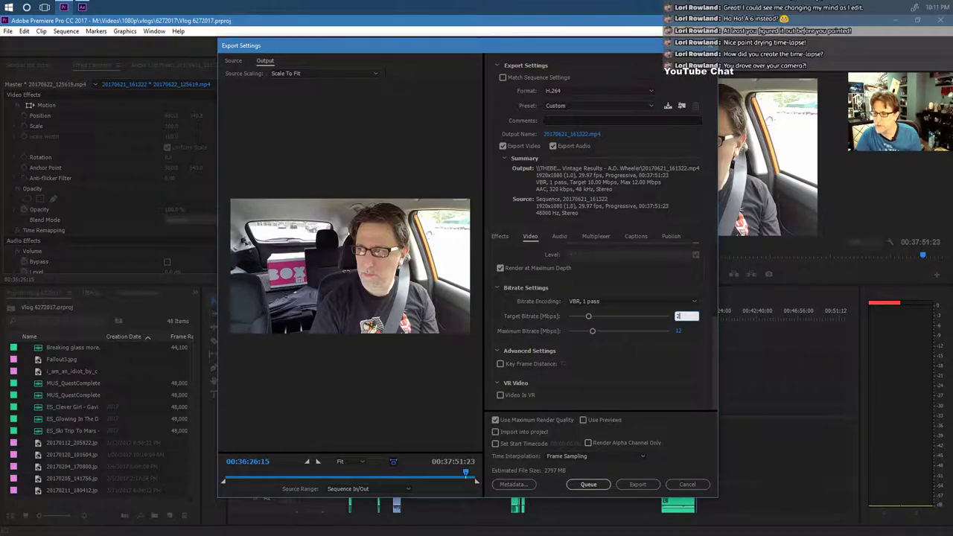
click(681, 331)
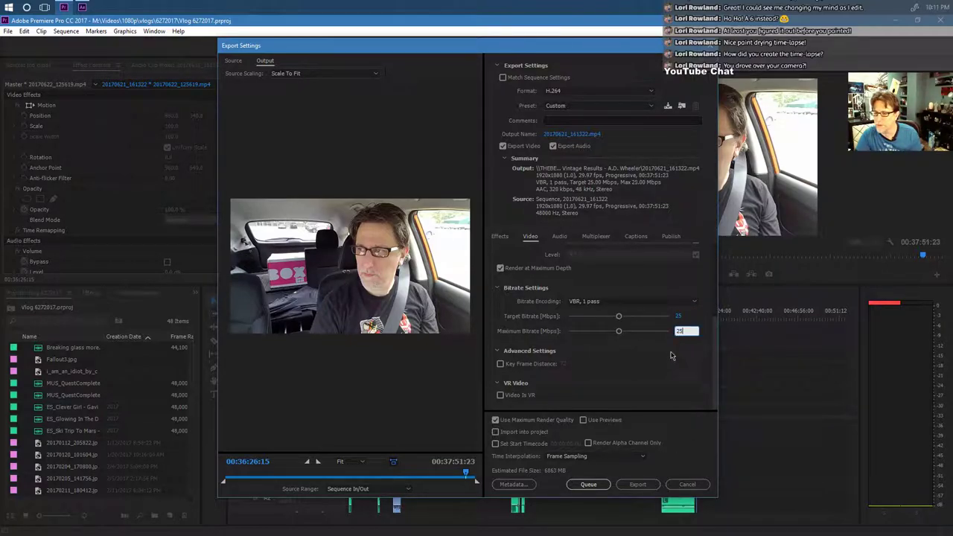
key(Return)
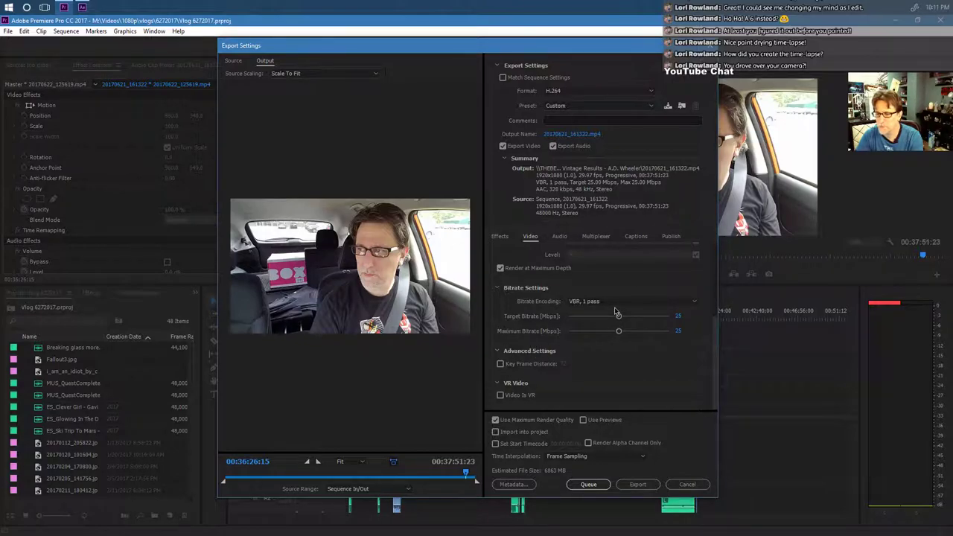
click(678, 316)
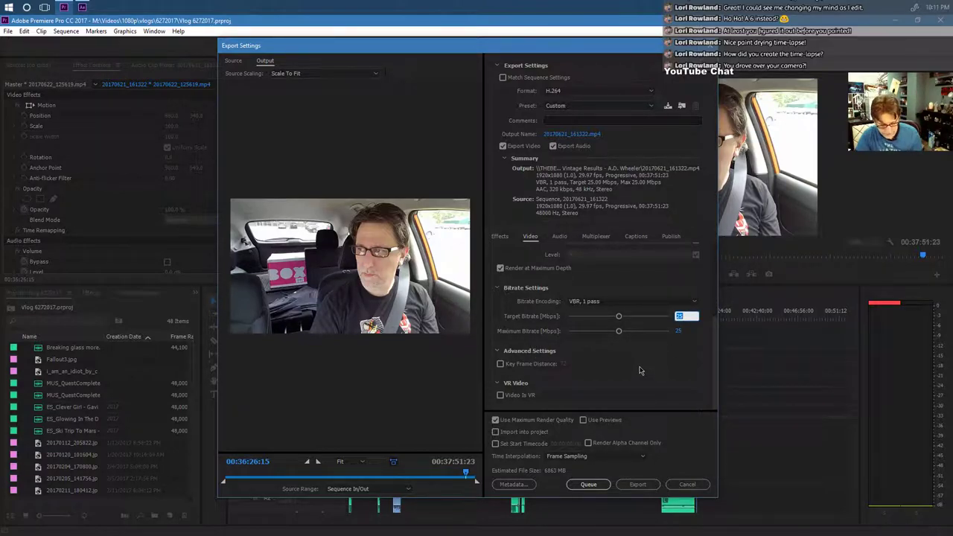
text(35)
key(Tab)
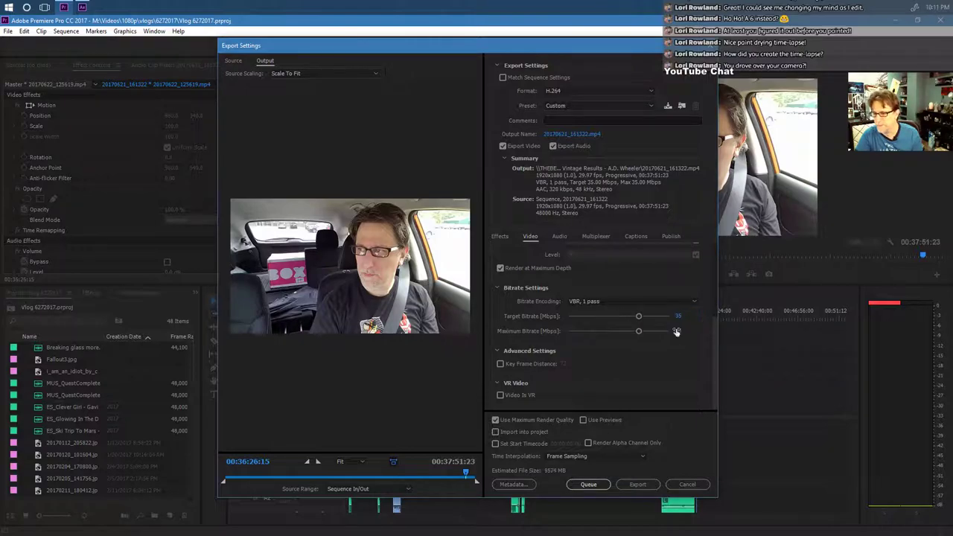
click(660, 349)
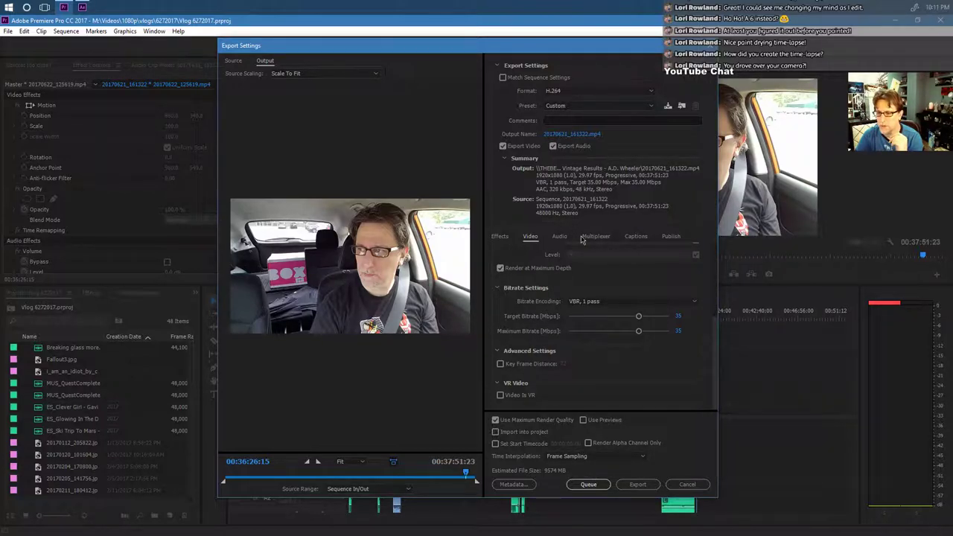
Show the export's Effects options and try SDR Conform, then turn it back off.
click(500, 237)
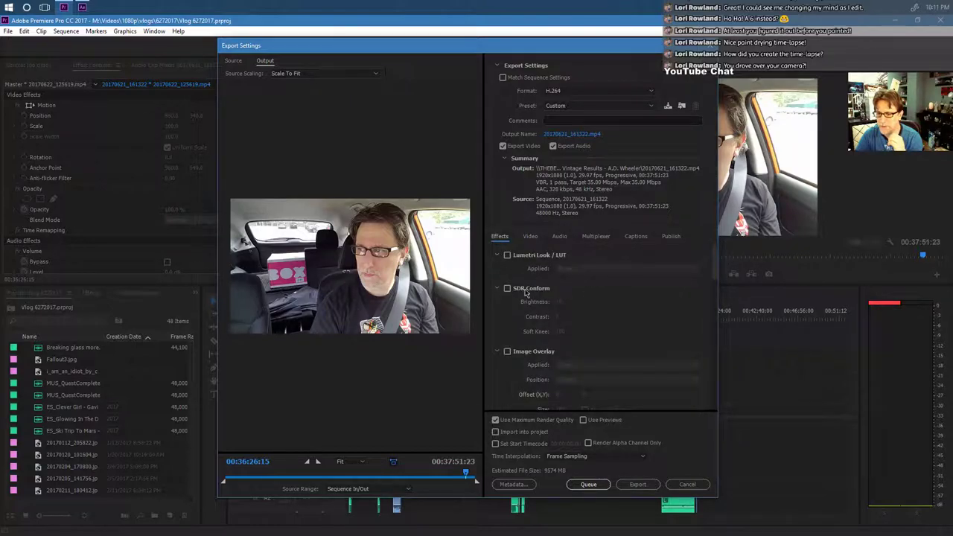
click(507, 288)
click(507, 288)
scroll(533, 302, down, 5)
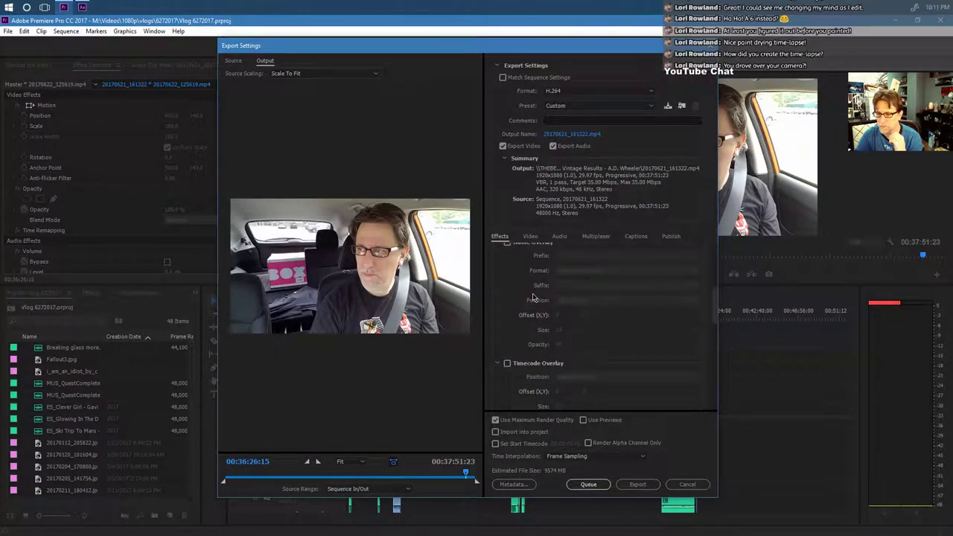
scroll(552, 326, up, 5)
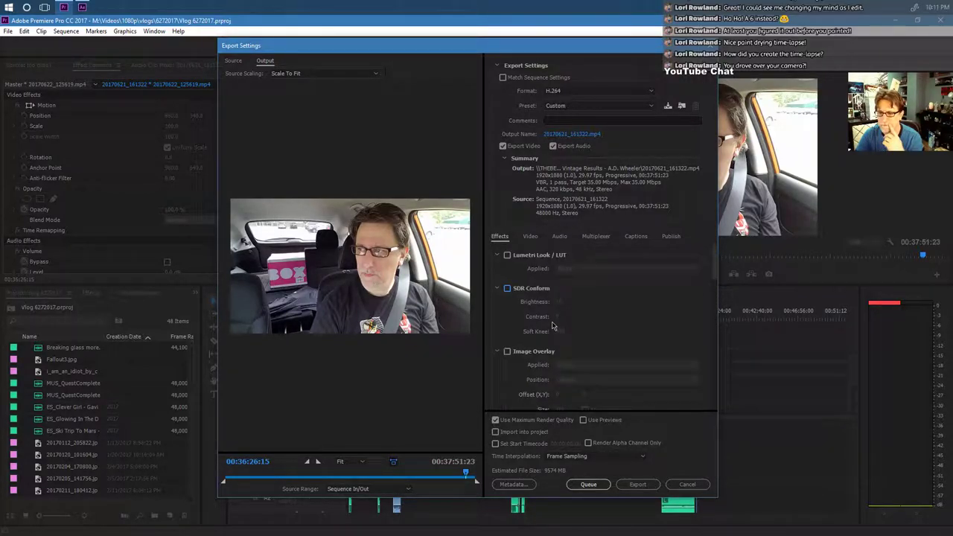
scroll(541, 298, down, 5)
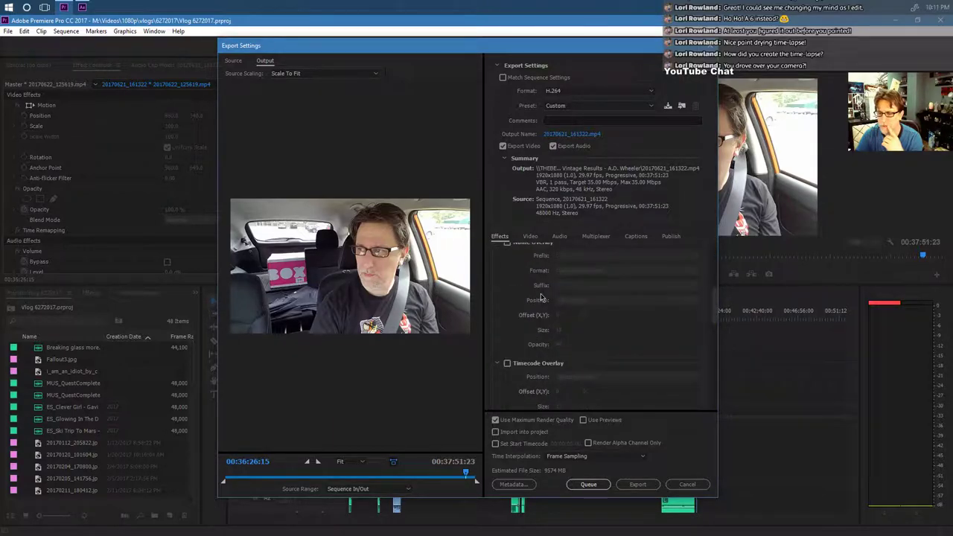
scroll(541, 298, down, 5)
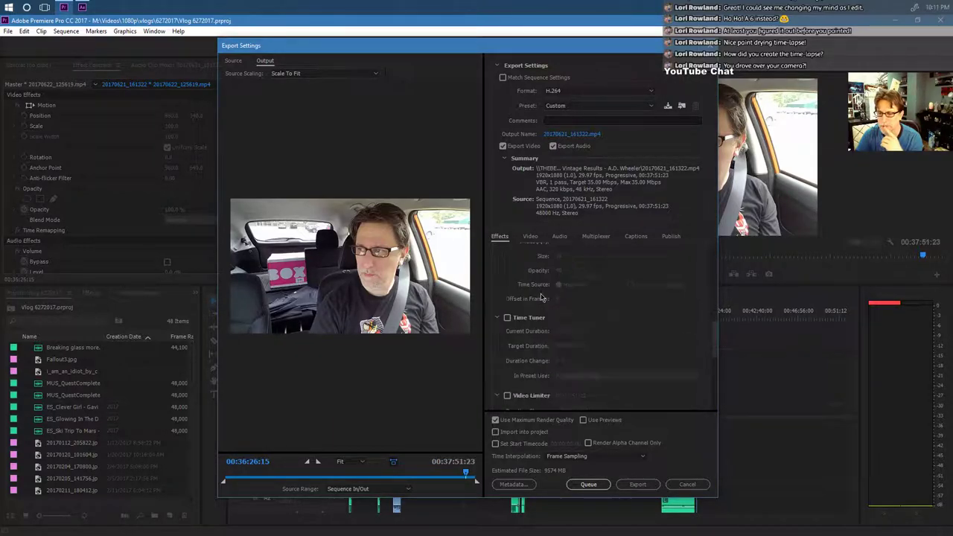
Enable the Video Limiter and Loudness Normalization with the True Peak Limiter.
click(507, 295)
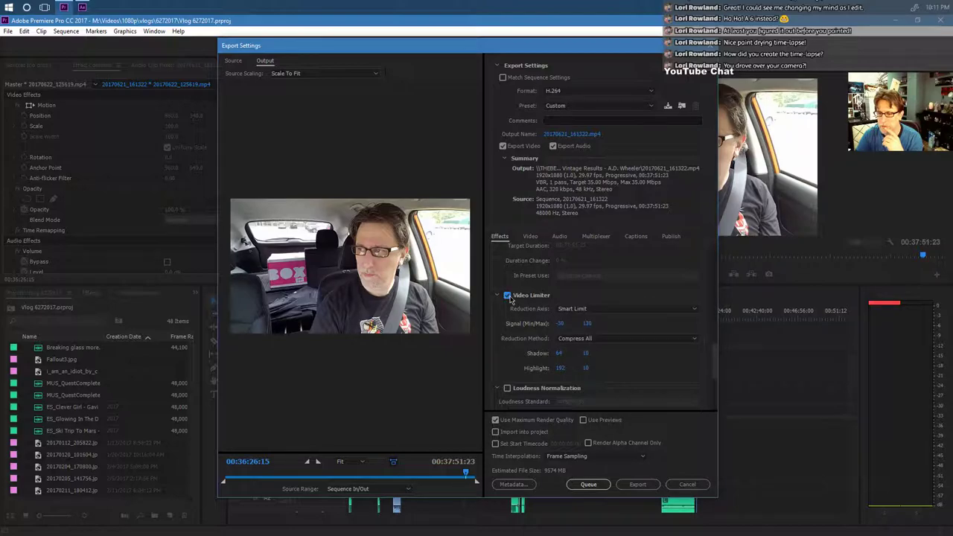
scroll(600, 356, down, 2)
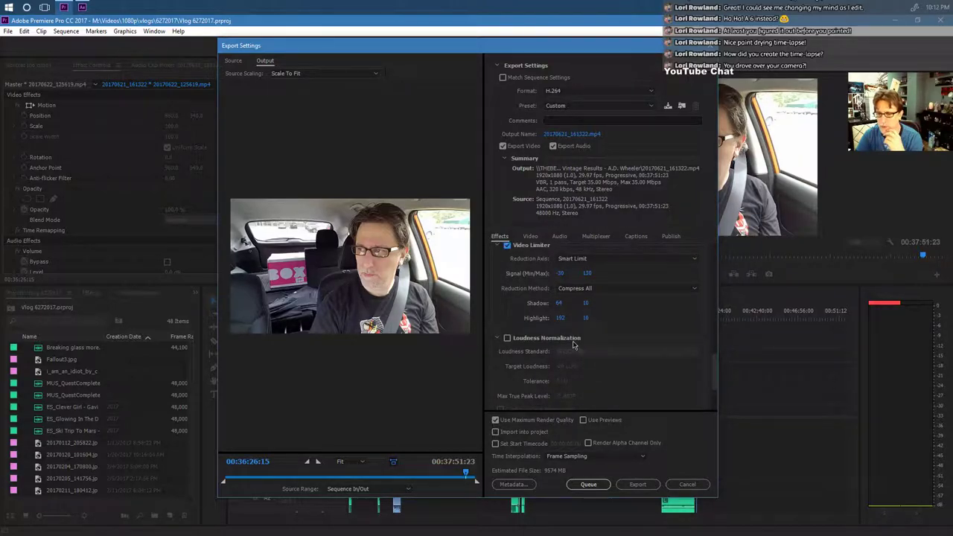
click(507, 338)
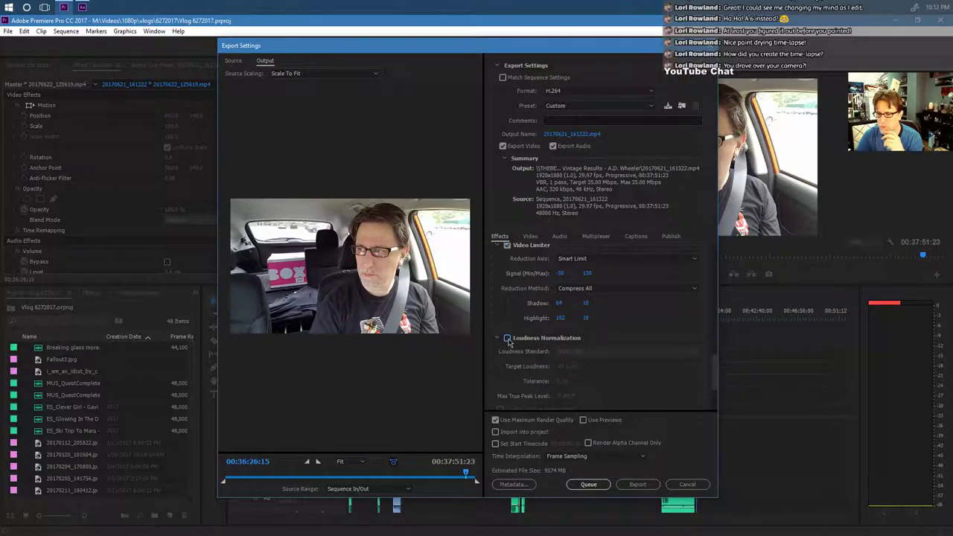
scroll(542, 357, down, 2)
click(501, 360)
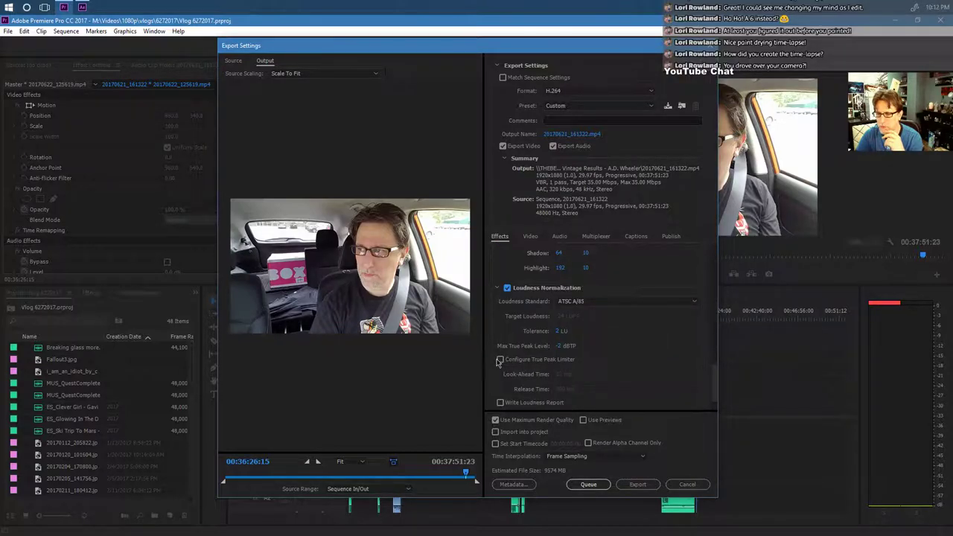
Retry SDR Conform with brightness 23, then switch it off again.
scroll(612, 357, down, 2)
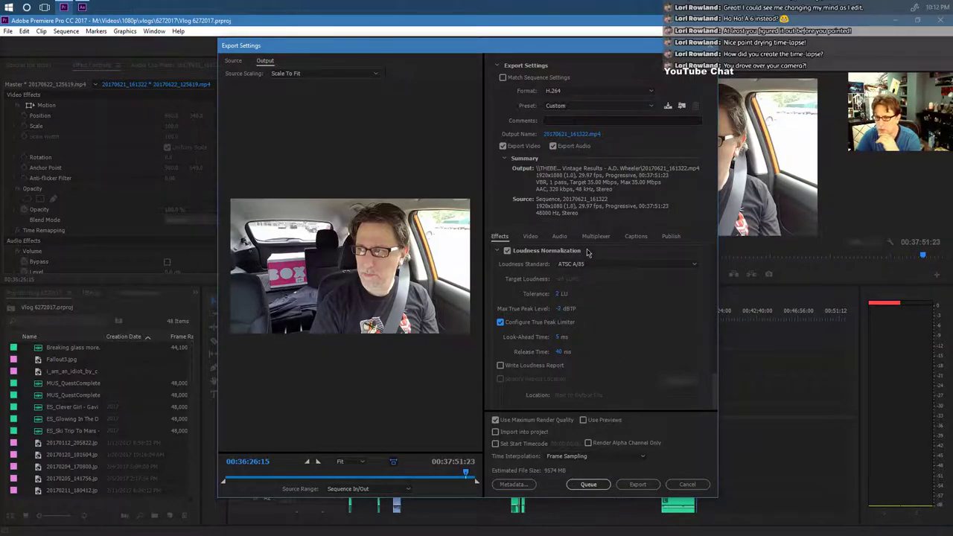
scroll(646, 321, down, 6)
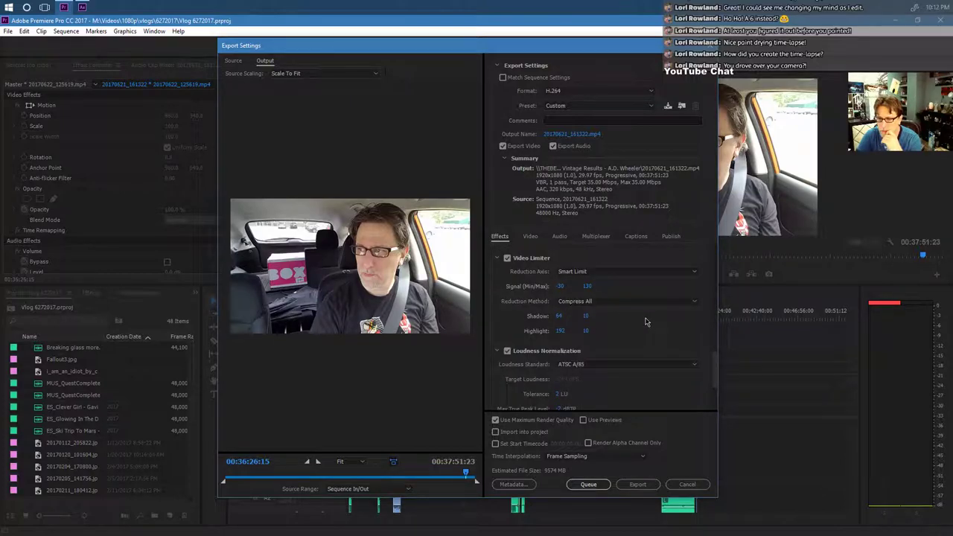
scroll(646, 321, up, 2)
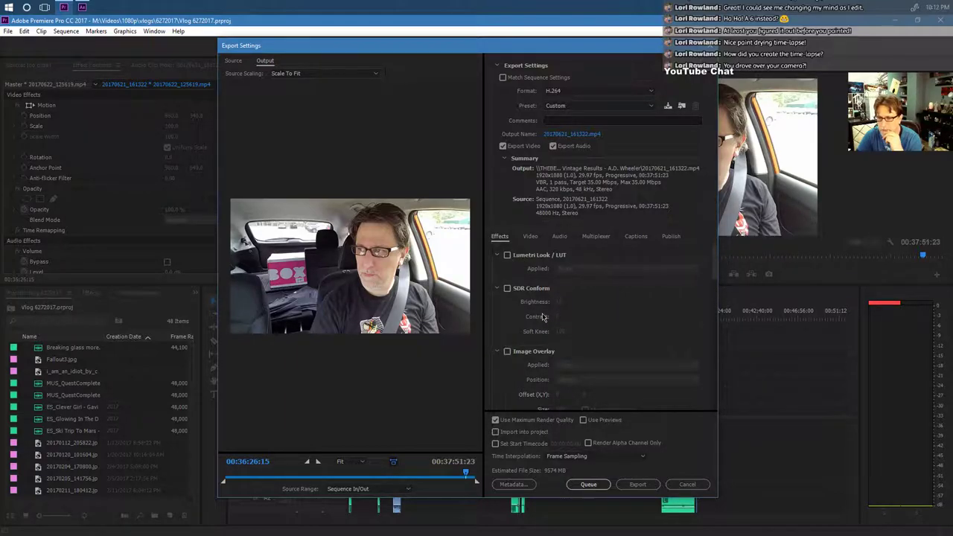
click(507, 288)
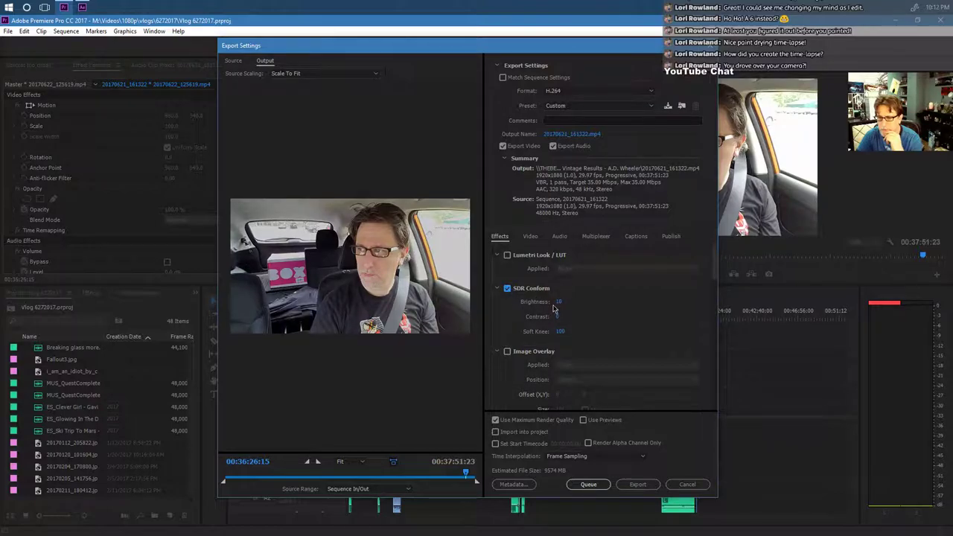
mouse_move(561, 303)
mouse_down()
mouse_move(551, 301)
mouse_move(561, 297)
mouse_up()
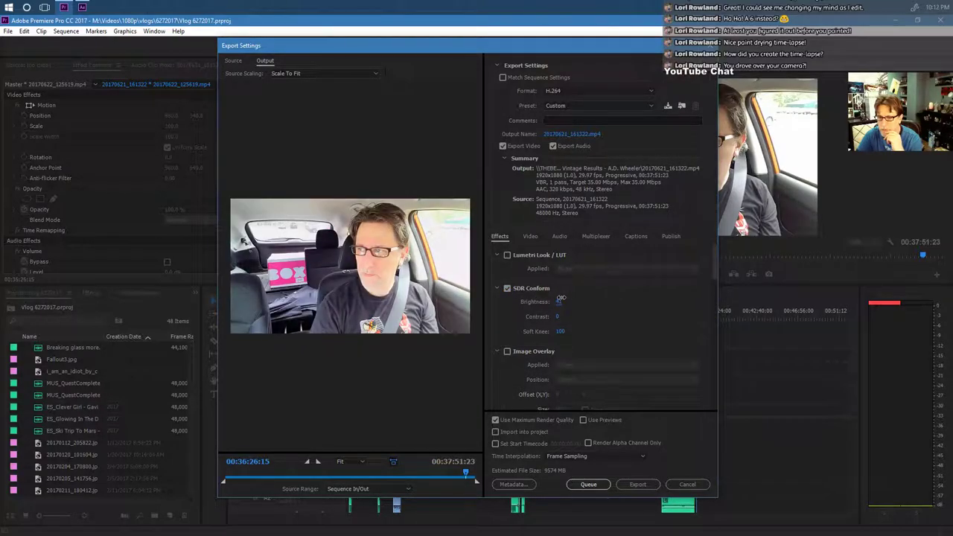
click(507, 288)
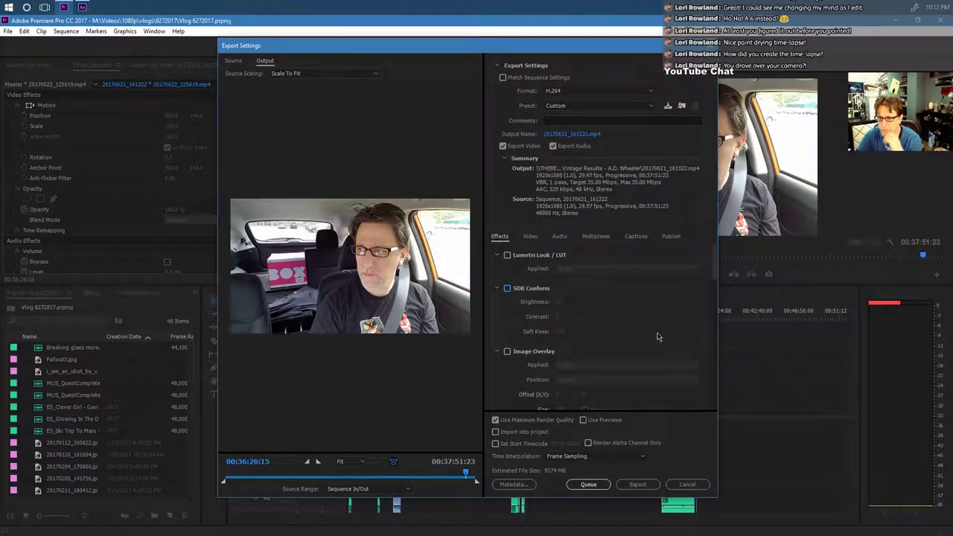
scroll(623, 308, down, 3)
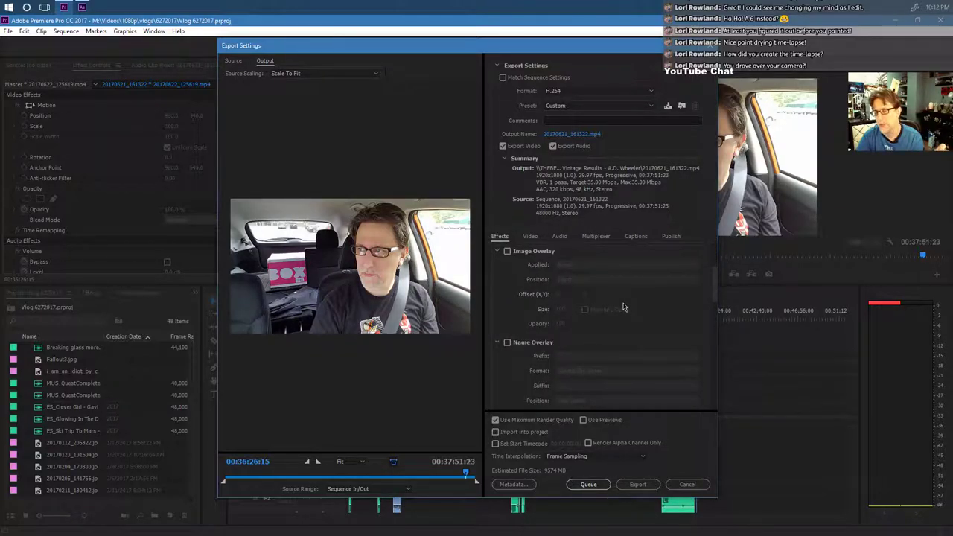
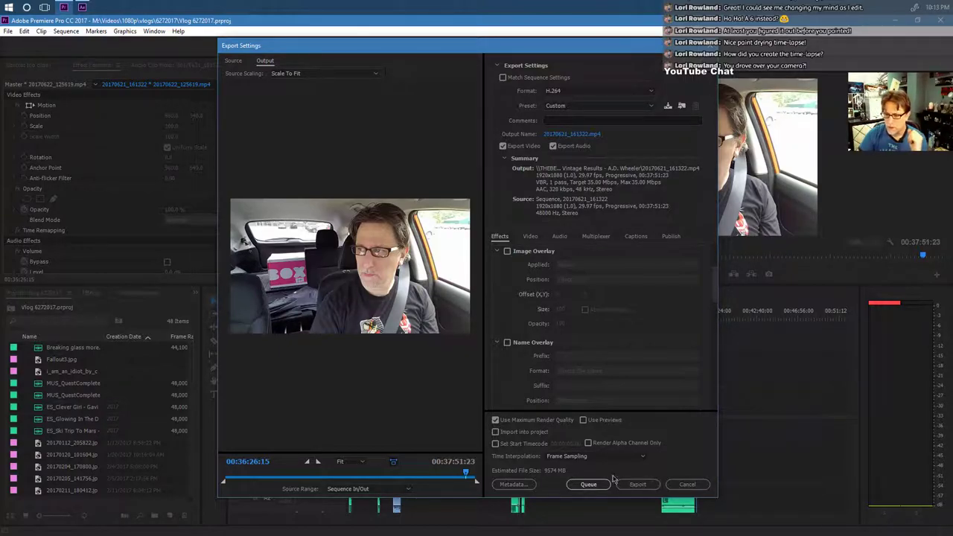
Queue the vlog sequence's H.264 1920x1080 export in Adobe Media Encoder.
click(590, 484)
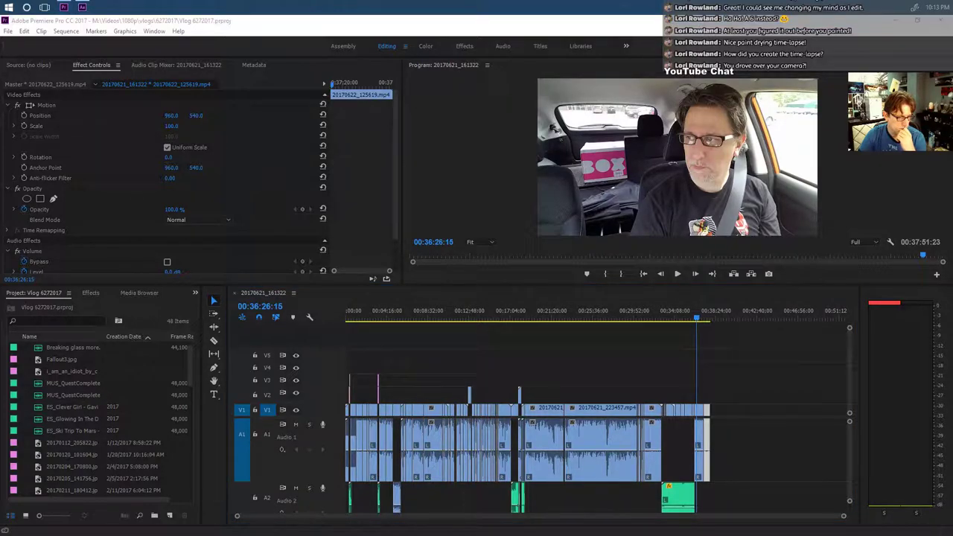
Redirect the queued job's output file to ToshSSD (W:), renamed 627Vlog.mp4.
drag(397, 28, 572, 43)
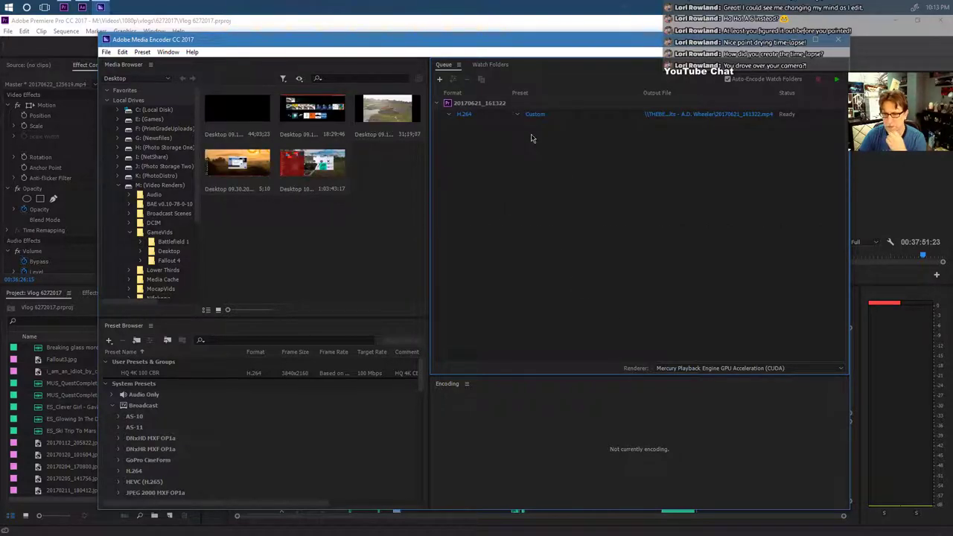
click(711, 115)
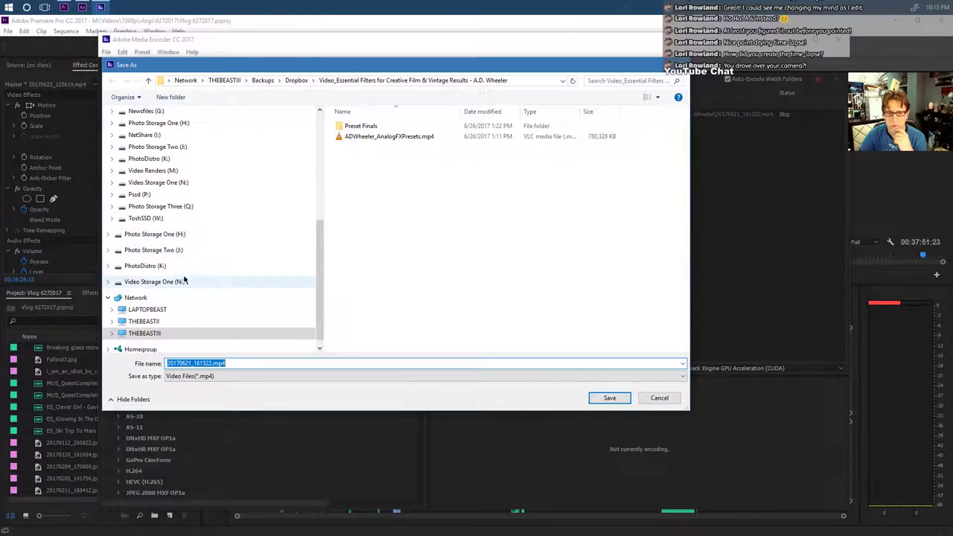
click(152, 217)
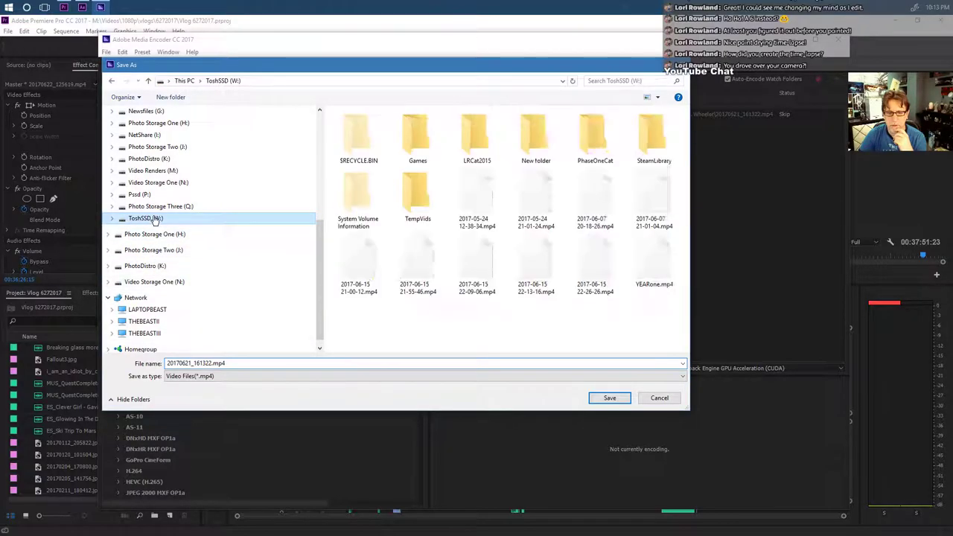
double_click(176, 363)
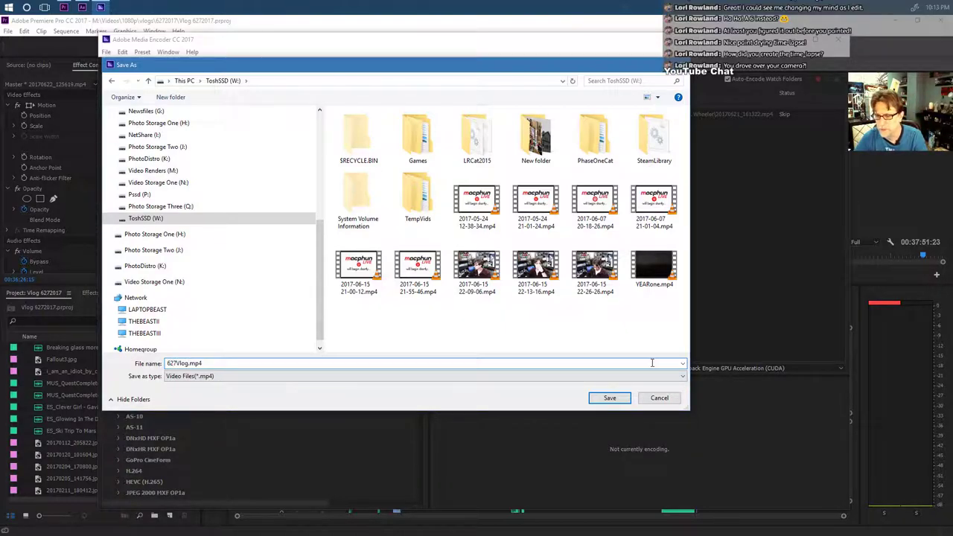
click(609, 398)
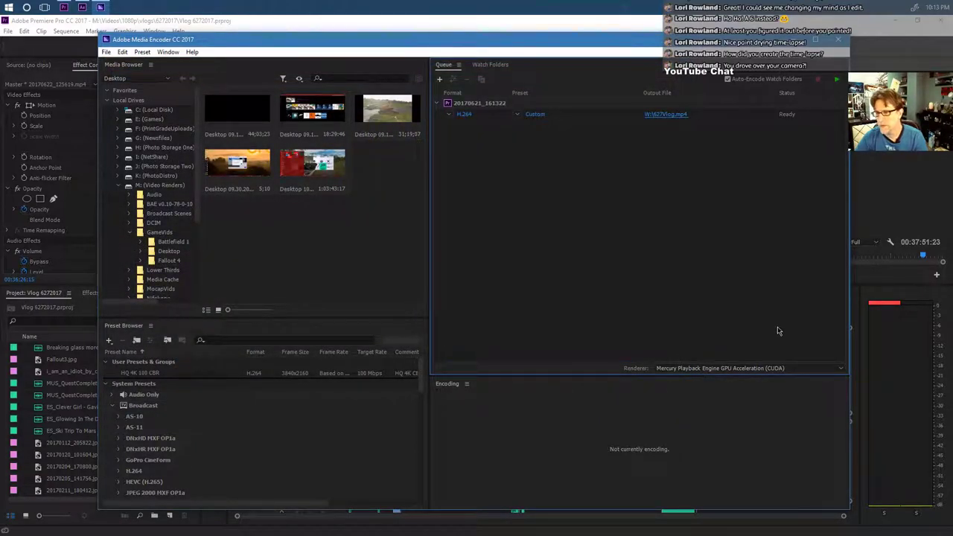